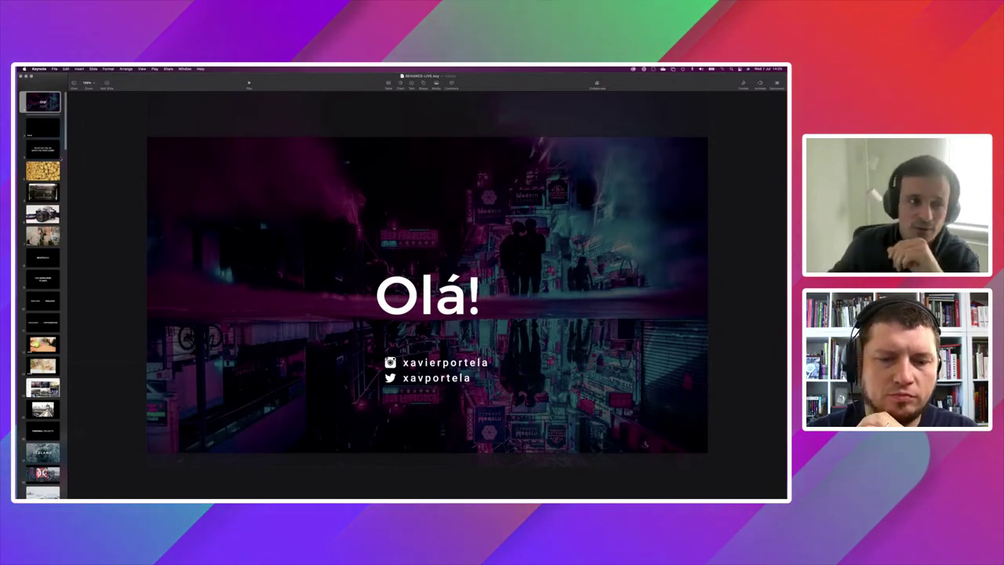
Step: Advance from the Olá! slide past the childhood question to the yellow Lego heads photo
key(Down)
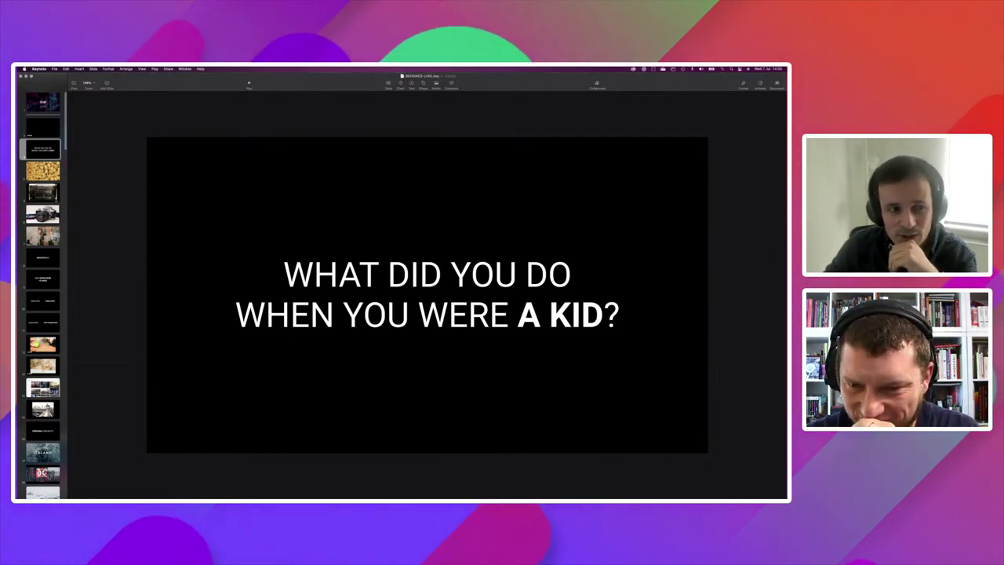
key(Down)
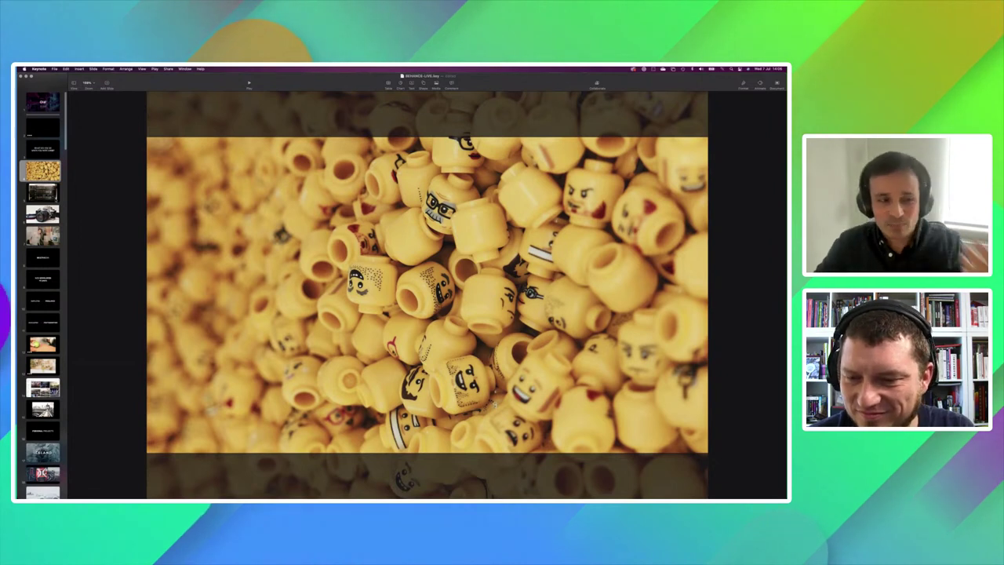
Step: Step past the Philips stereo photo to the Canon EOS 500N camera slide
key(Down)
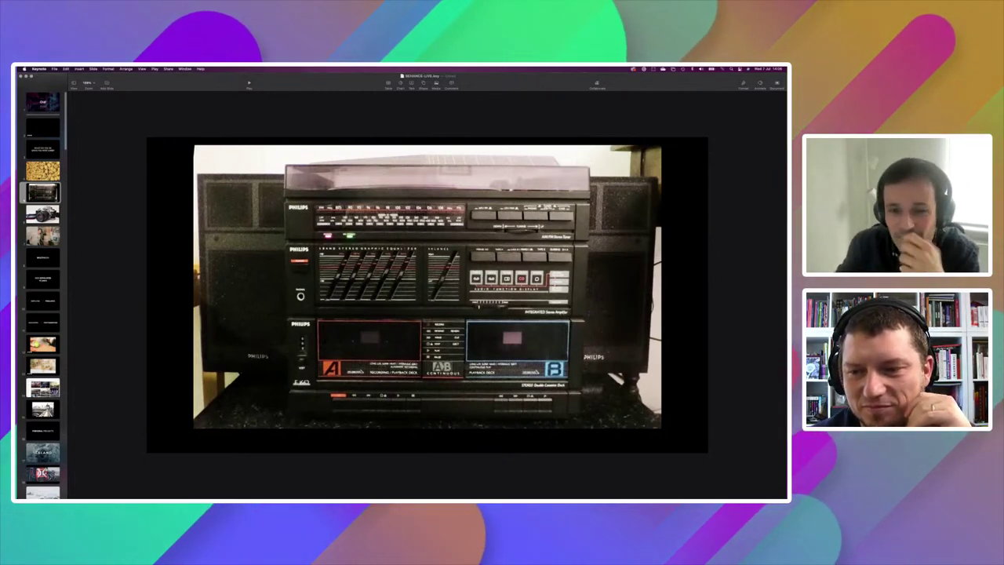
key(Down)
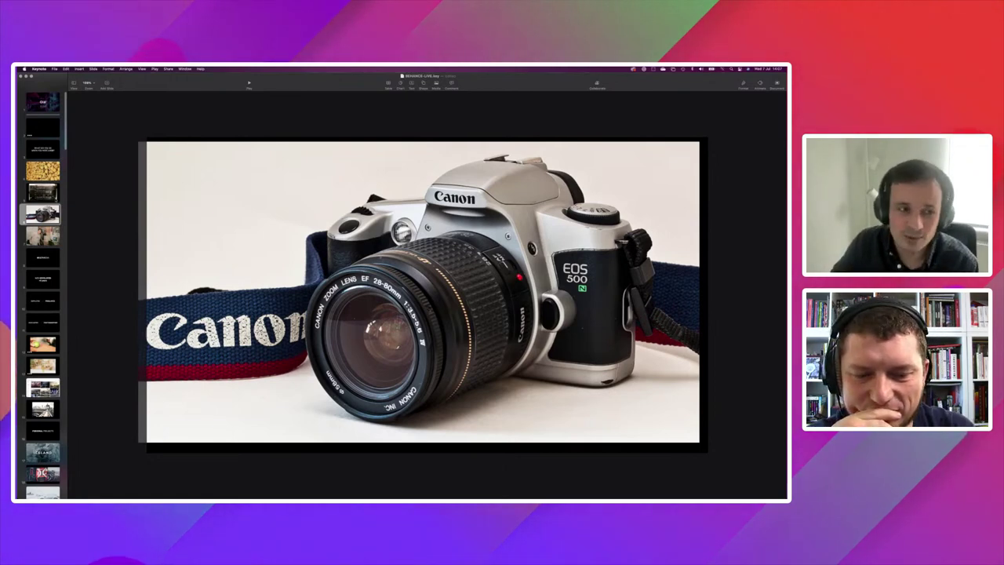
Step: Move past the bedroom-and-computer photo to the black MULTIMEDIA title slide
key(Down)
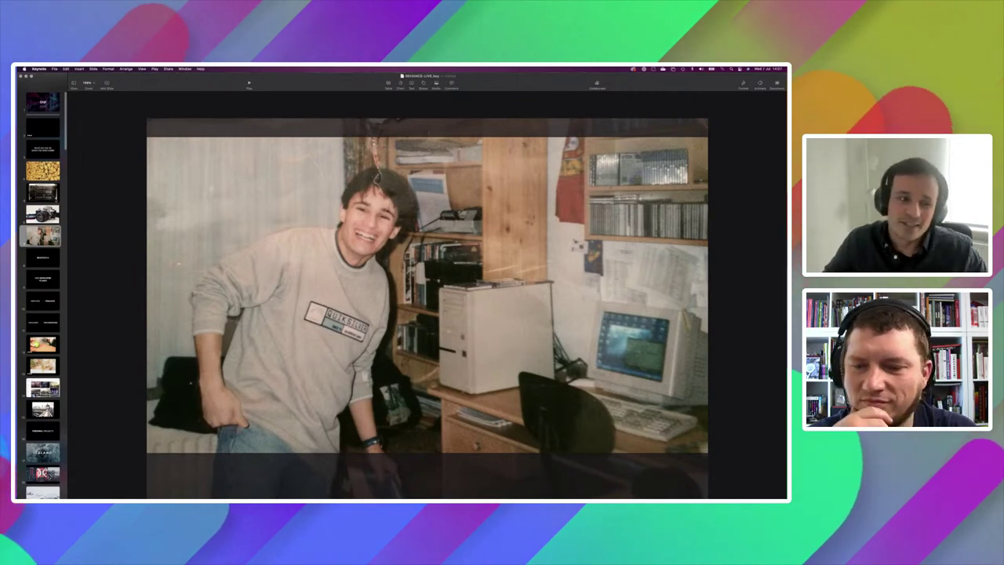
key(Down)
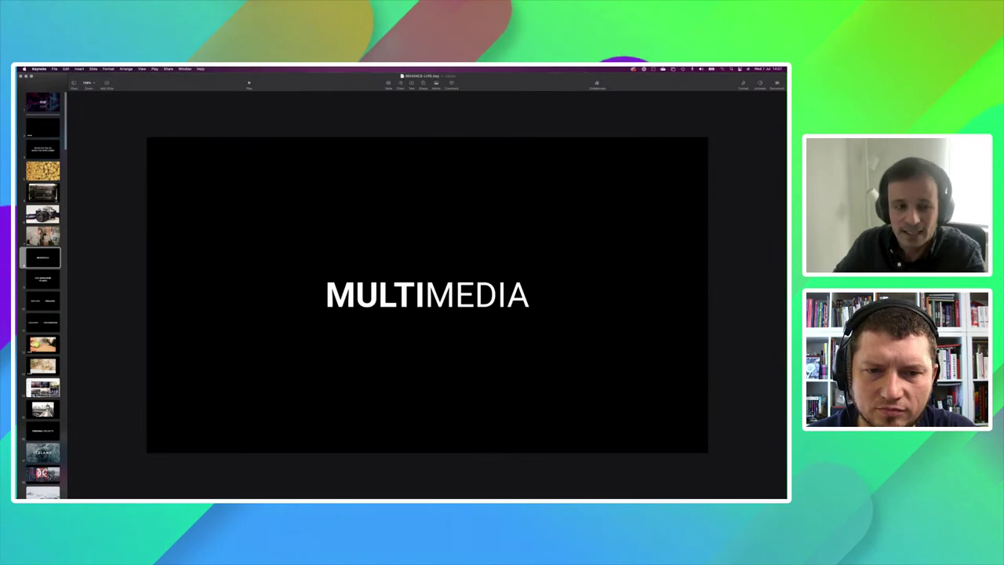
Step: Advance through 'WEB DEVELOPER +6 years' to the struck-through EMPLOYEE ▷ FREELANCE slide
key(Down)
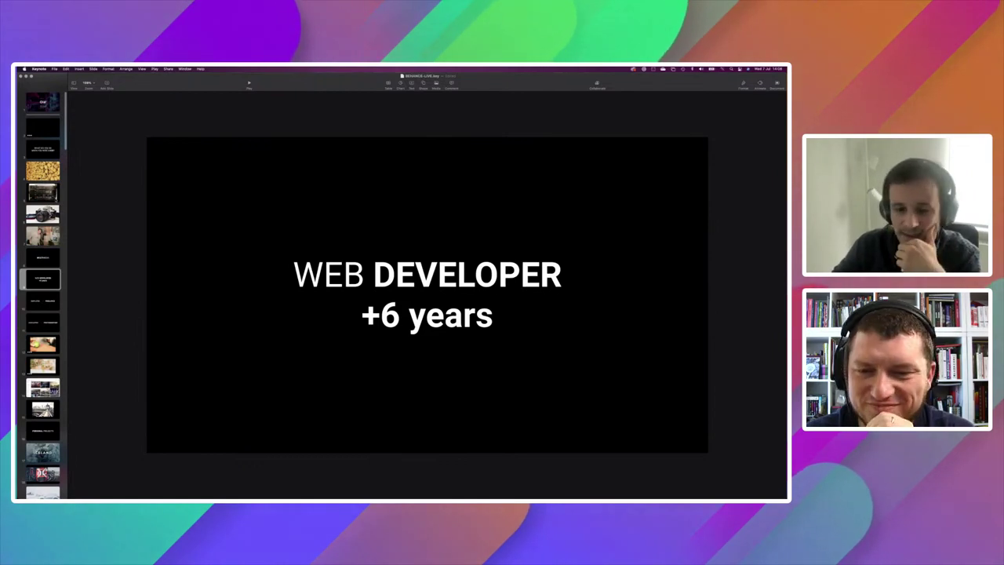
key(Down)
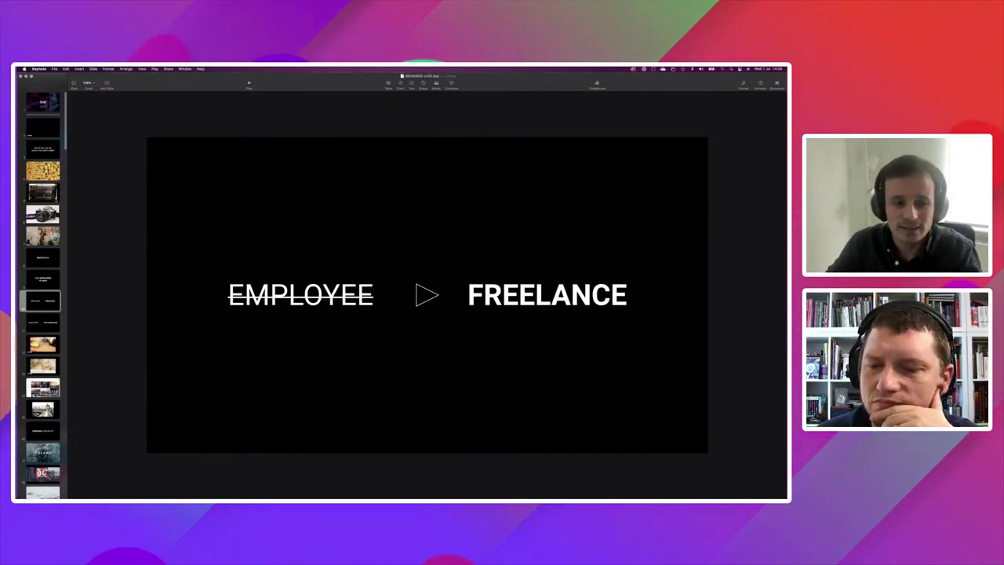
Step: Show the DEVELOPER ▷ PHOTOGRAPHER slide with DEVELOPER struck through
key(Down)
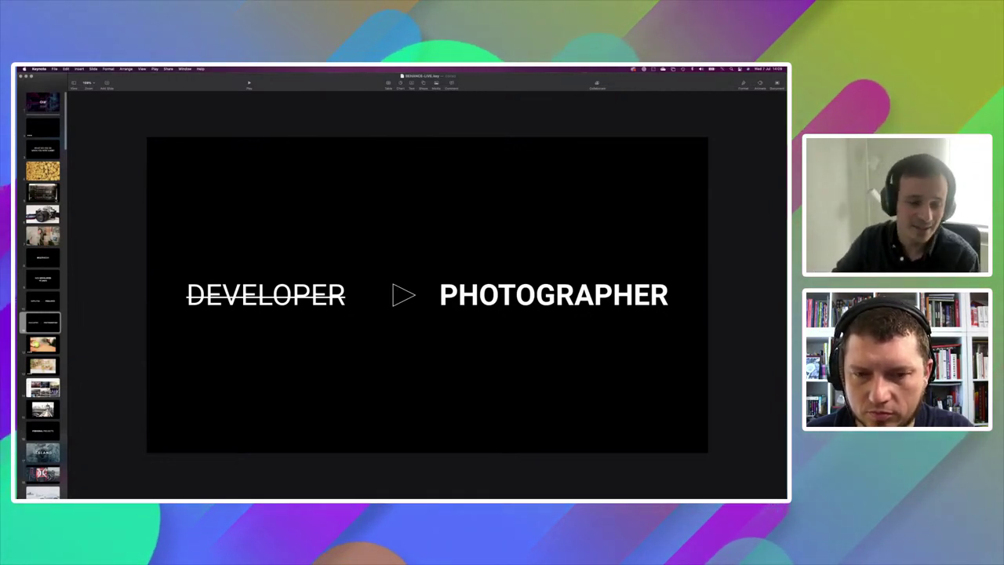
Step: Show the video of the lime cocktail being mixed beside a cachaça bottle
key(Down)
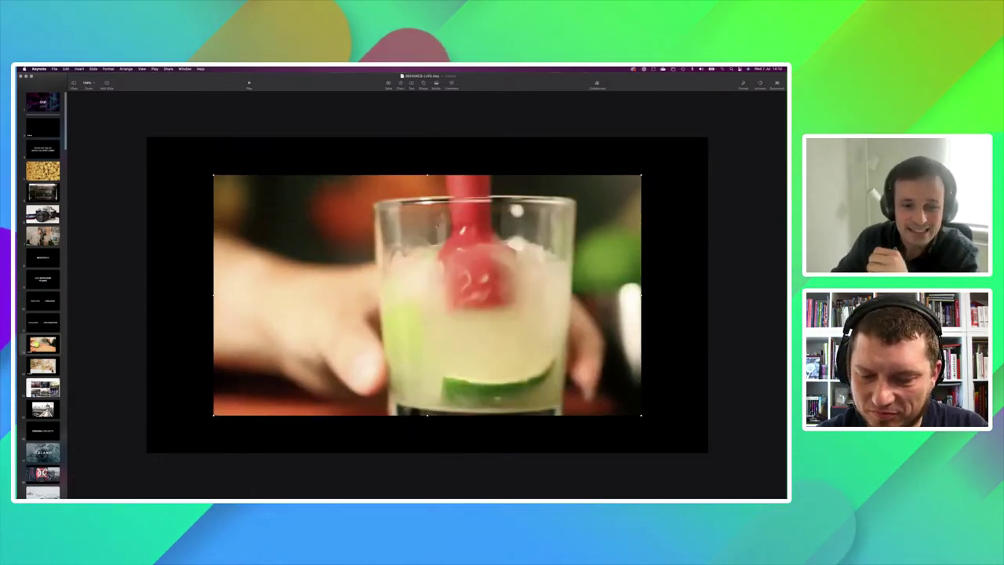
Step: Play the Schweppes bottle video, then advance to the stock-agency city night search results
key(Down)
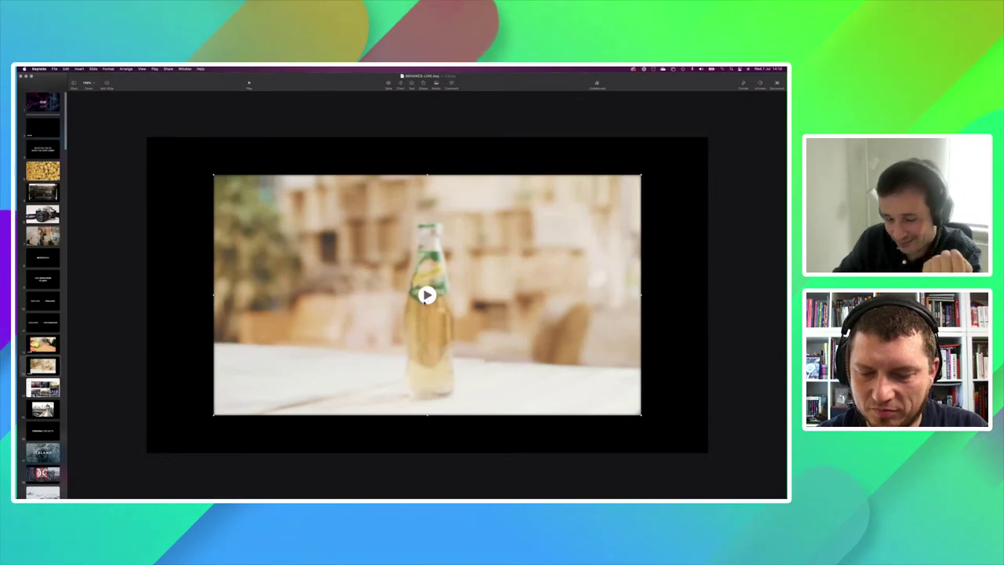
click(425, 295)
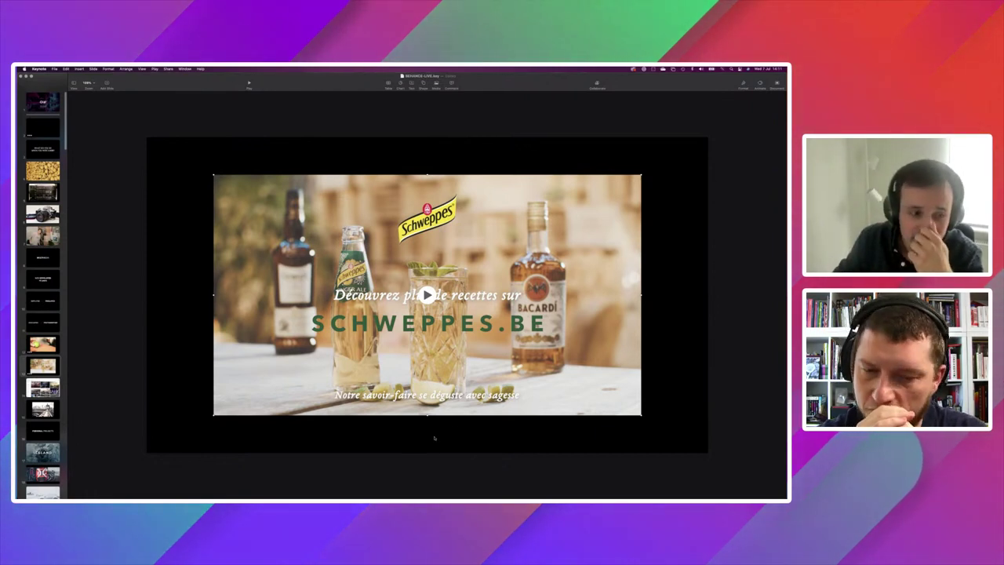
key(Down)
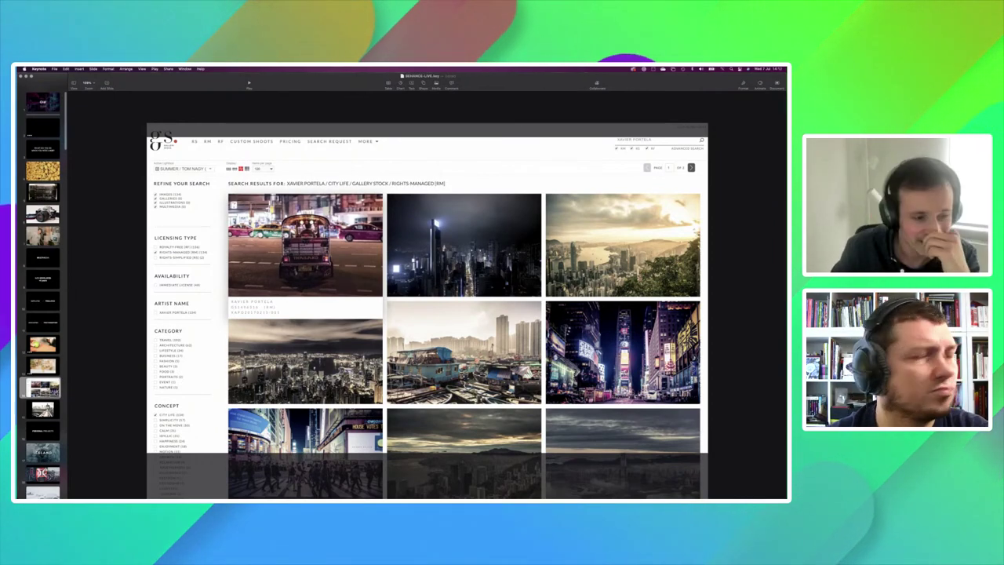
Step: Move past the Brooklyn Bridge skyline photo to the PERSONAL PROJECTS title slide
key(Down)
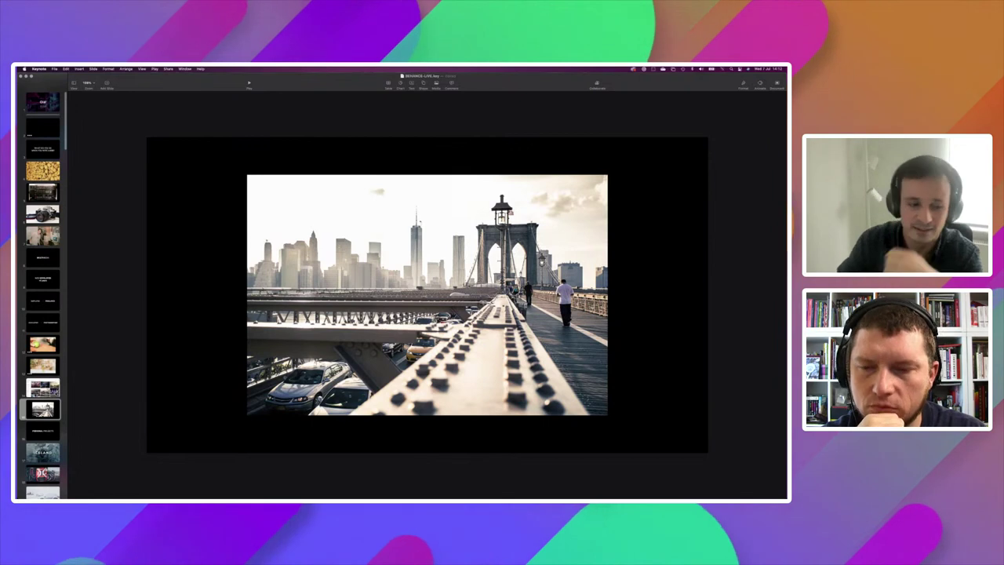
key(Down)
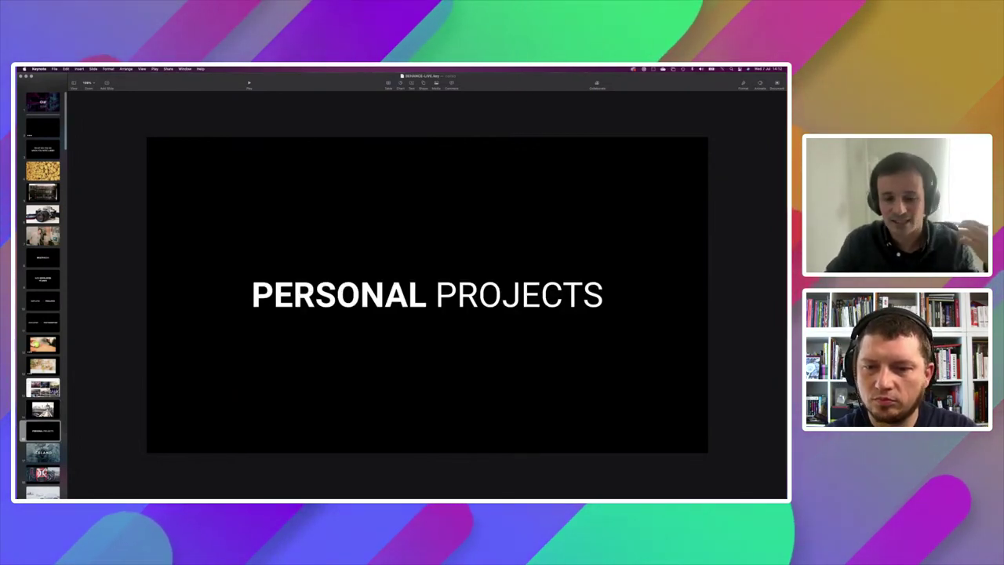
Step: Advance to the ICELAND title, then to the camera bag, drone and gimbal slide
key(Down)
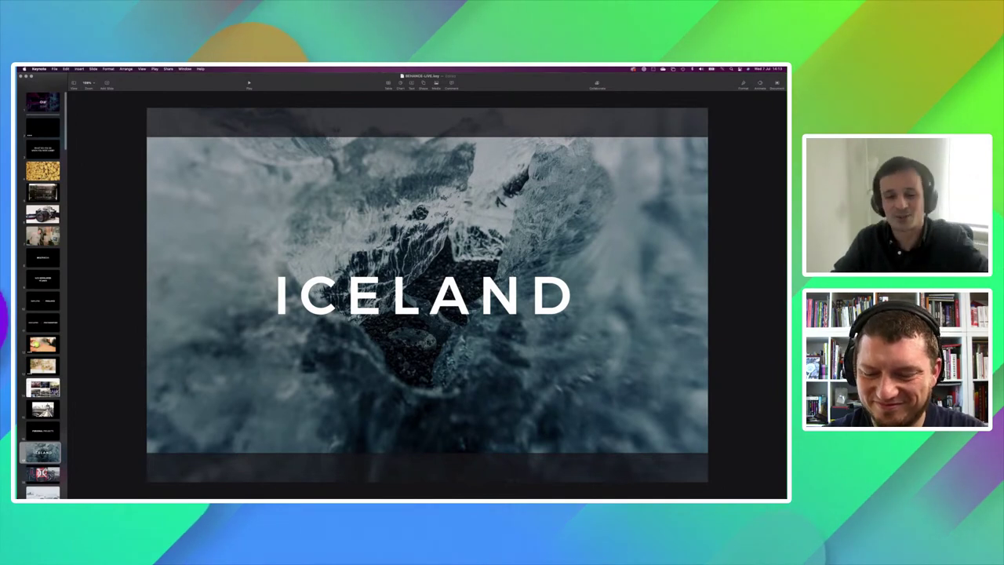
key(Down)
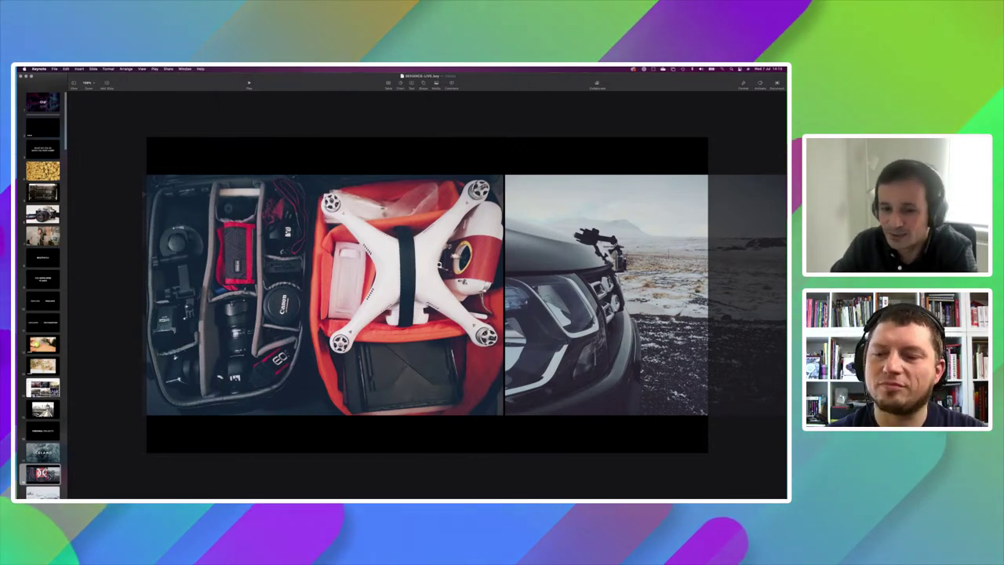
Step: Step through the snowy car, black-sand beach and waterfall photos to the crater panorama
key(Down)
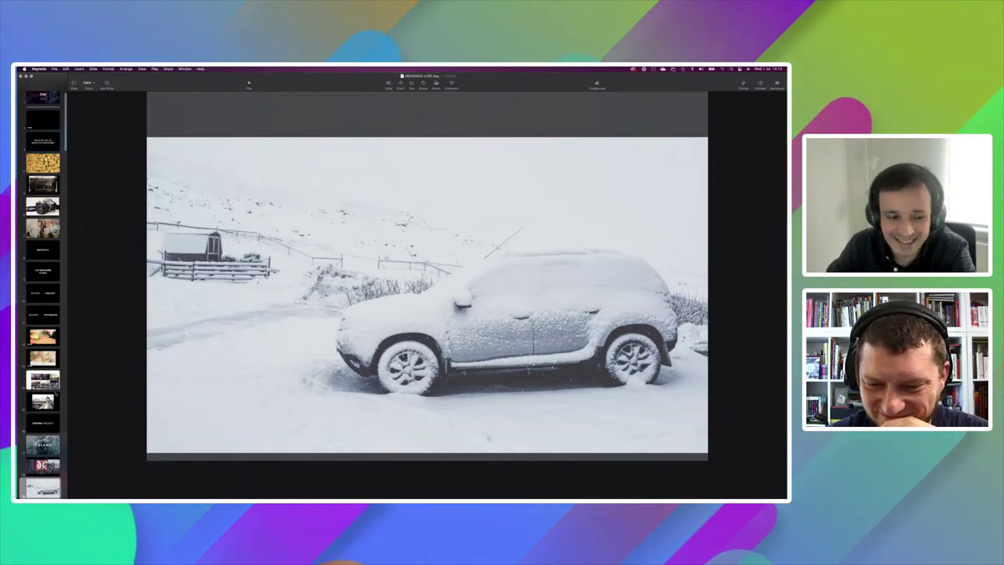
key(Down)
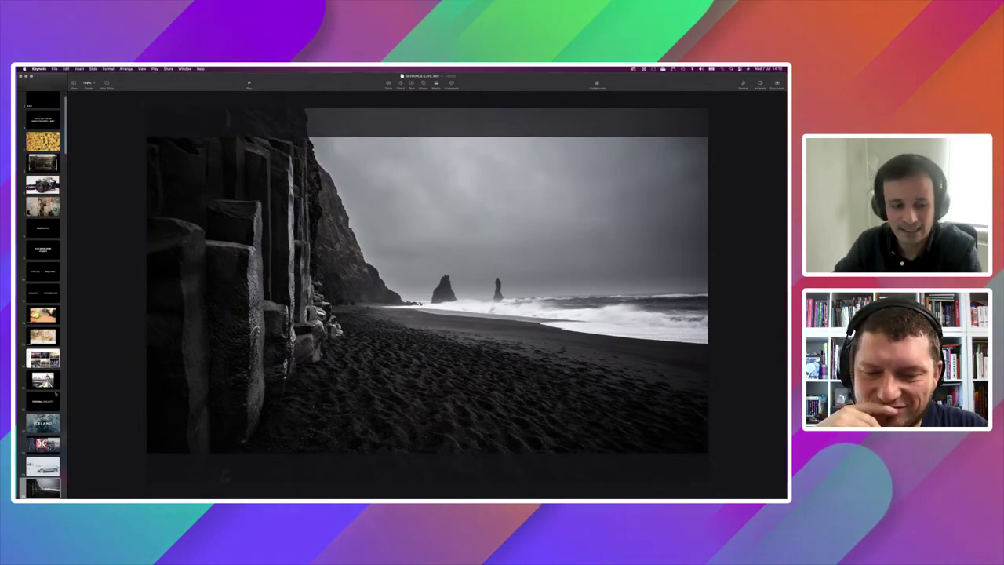
key(Down)
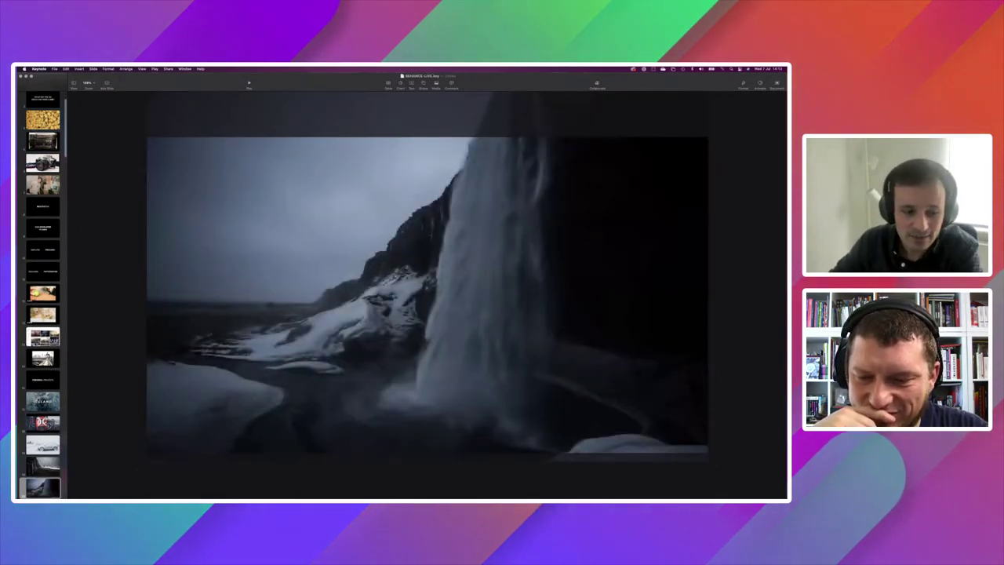
scroll(43, 298, down, 2)
scroll(42, 298, down, 2)
scroll(42, 298, down, 2)
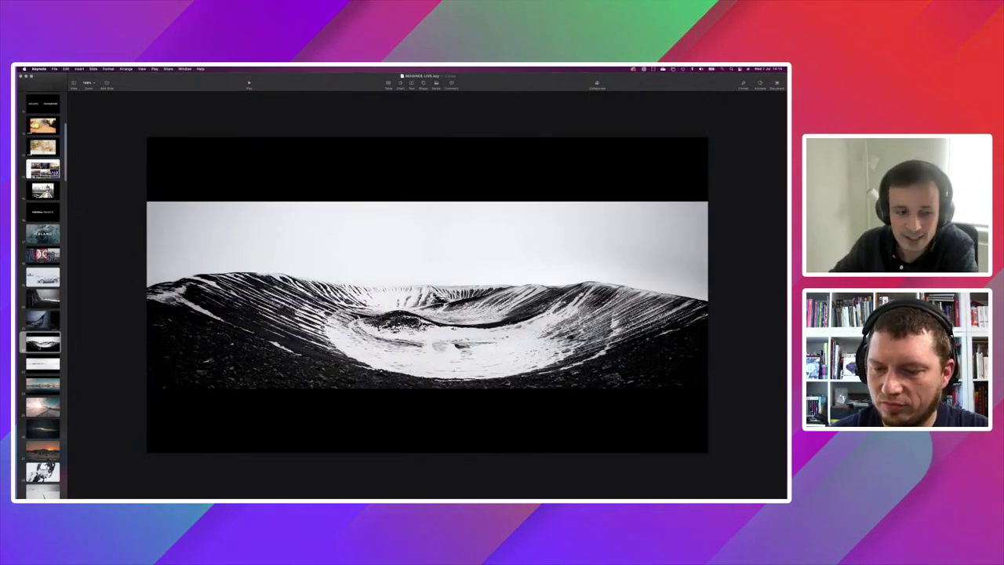
Step: Step through the snowy mountain panorama, footprints photo, dark sunset and snowy sunset slides
key(Down)
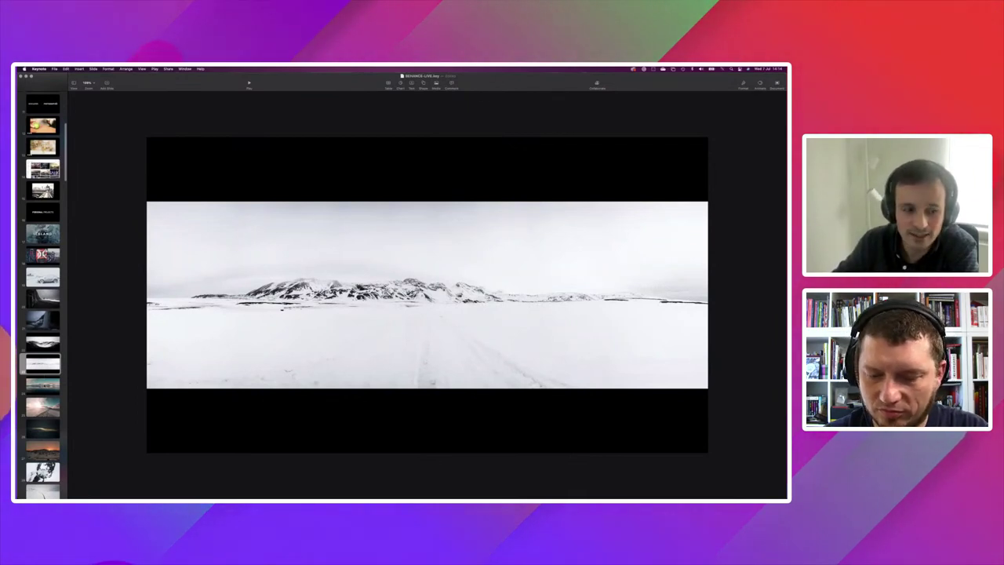
key(Down)
key(Down)
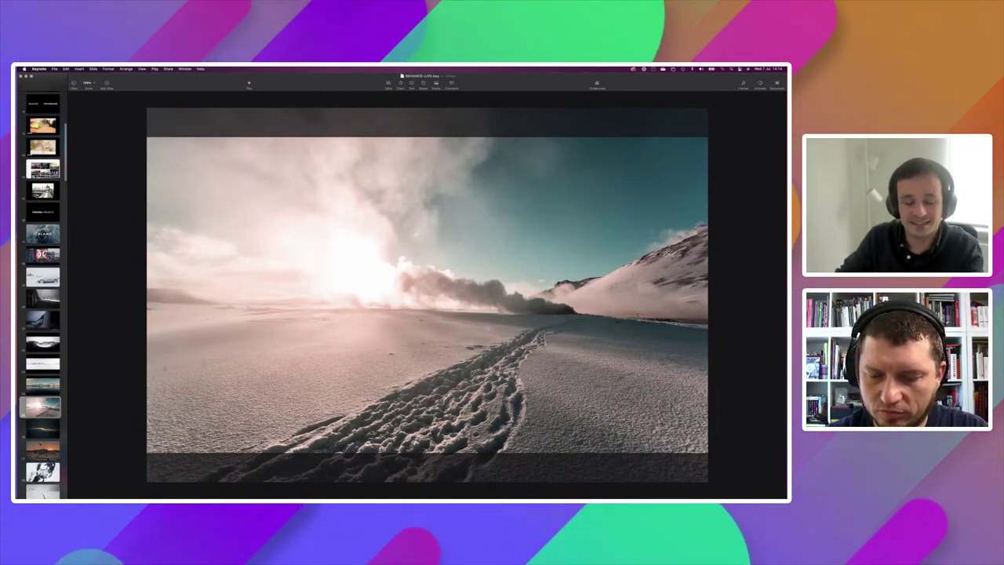
scroll(42, 298, down, 1)
scroll(42, 298, down, 1)
scroll(43, 298, down, 1)
scroll(42, 298, down, 1)
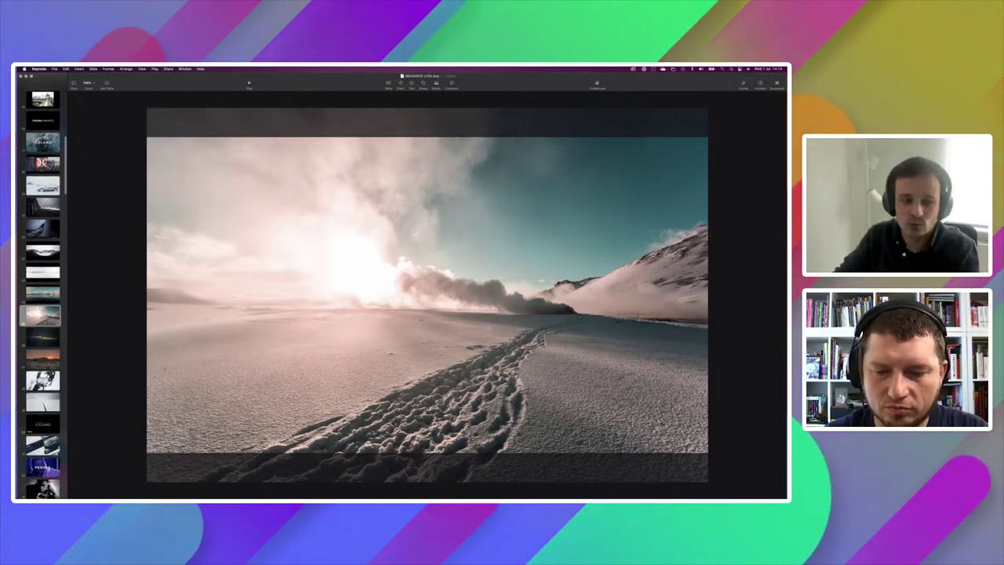
key(Down)
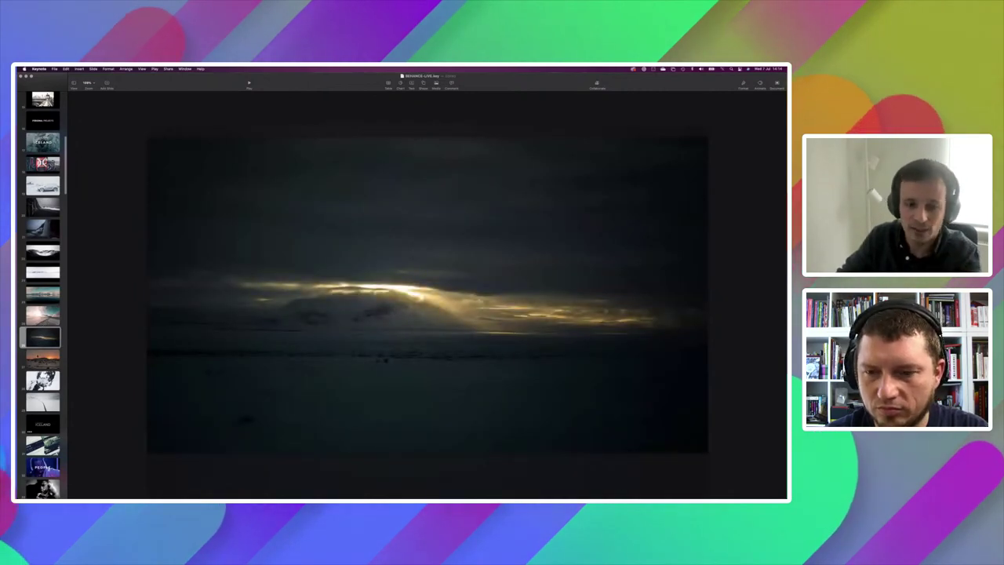
key(Down)
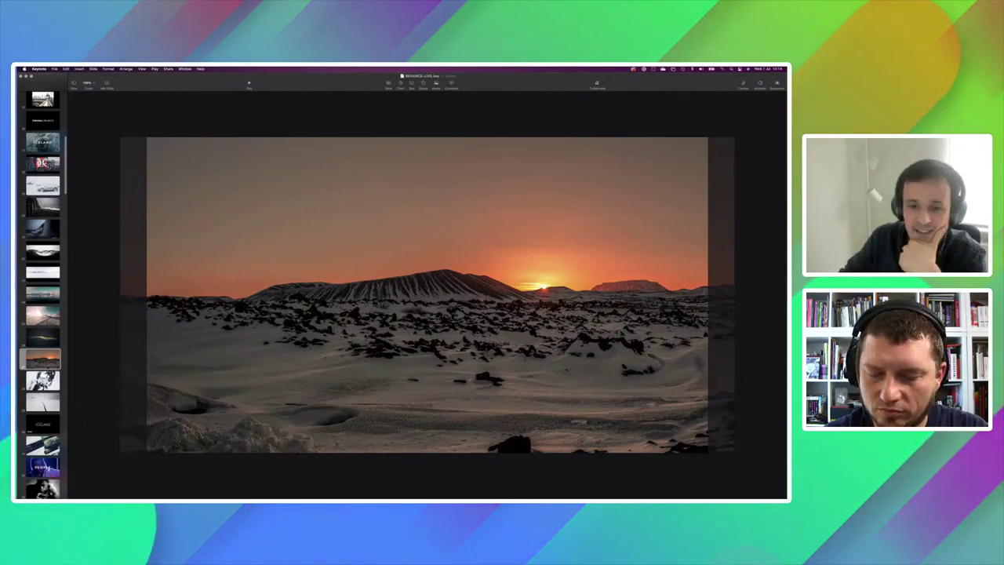
Step: Continue past the aerial ice and snowy road photos to the '13 DAYS AROUND ICELAND' title
key(Down)
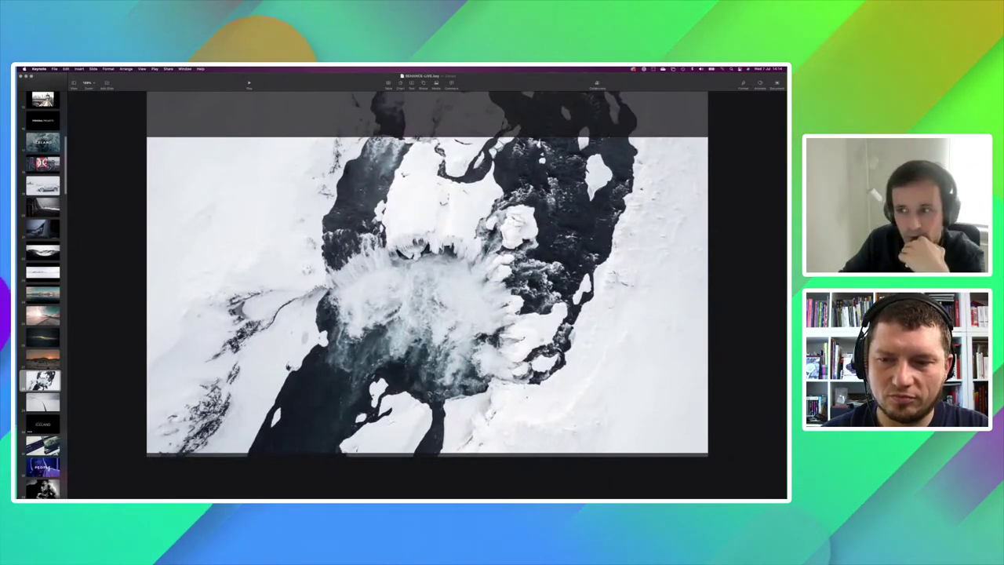
scroll(42, 295, down, 2)
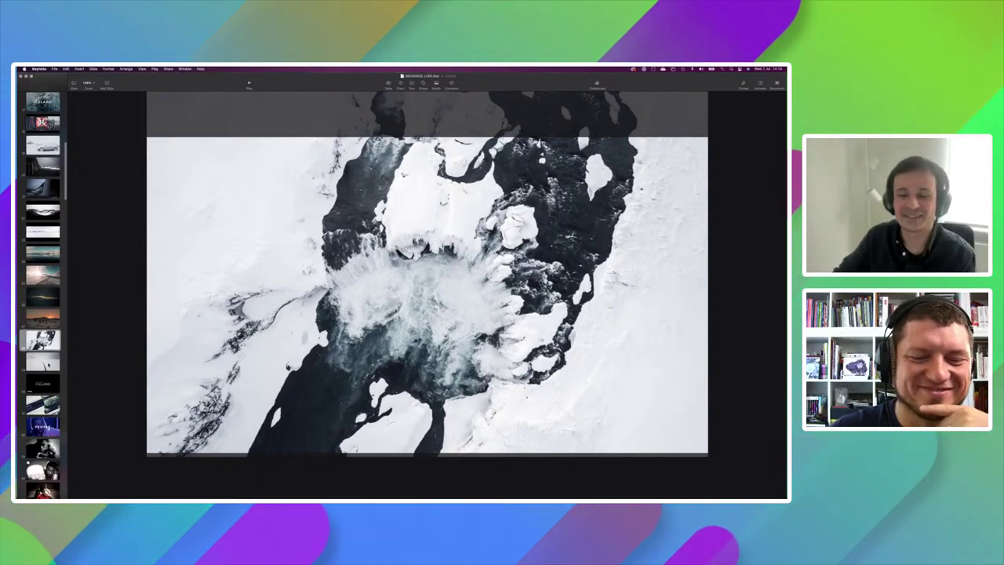
key(Down)
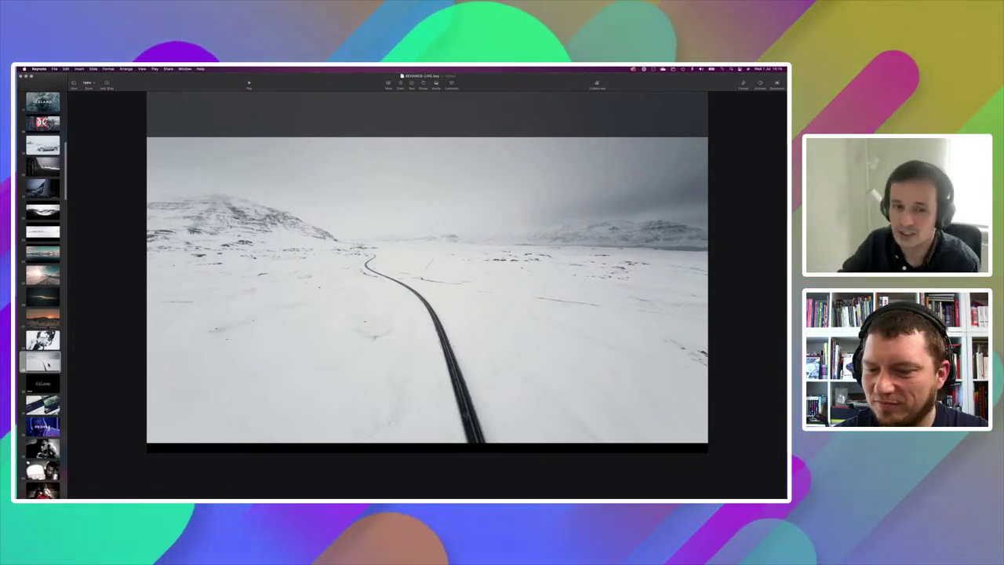
key(Down)
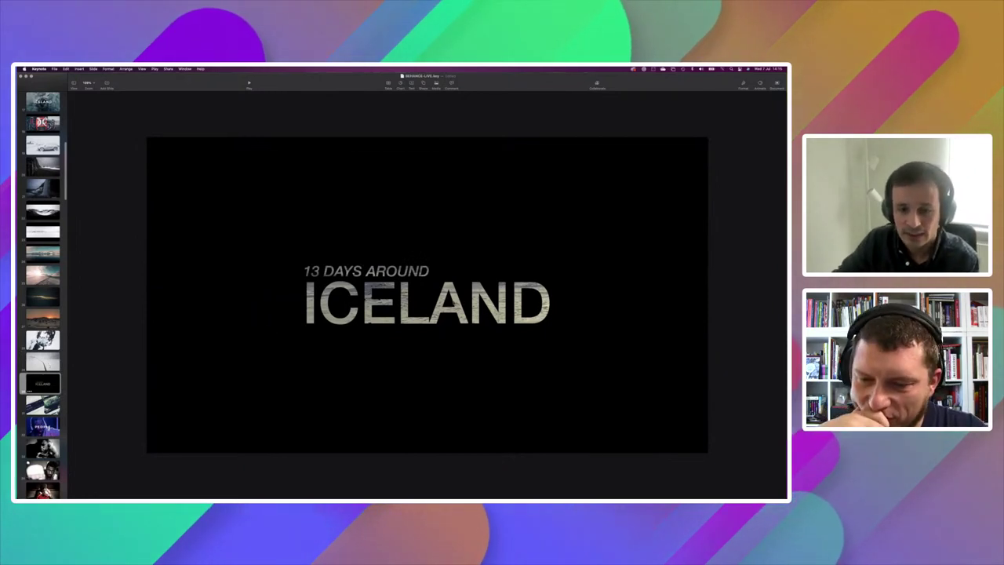
Step: Advance from the ICELAND title through the road video and GoPro video-of-the-day slides to PEOPLE
click(430, 395)
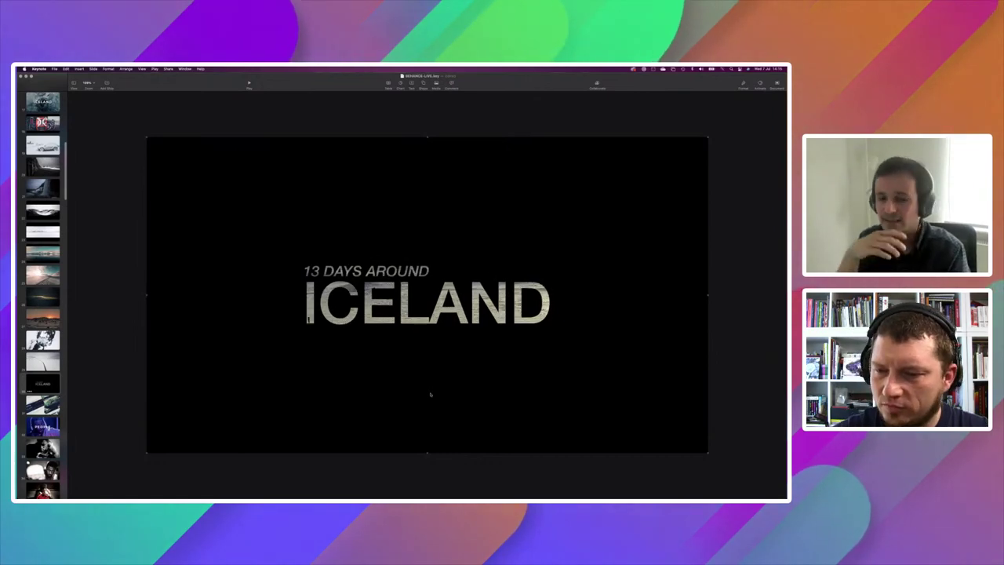
key(space)
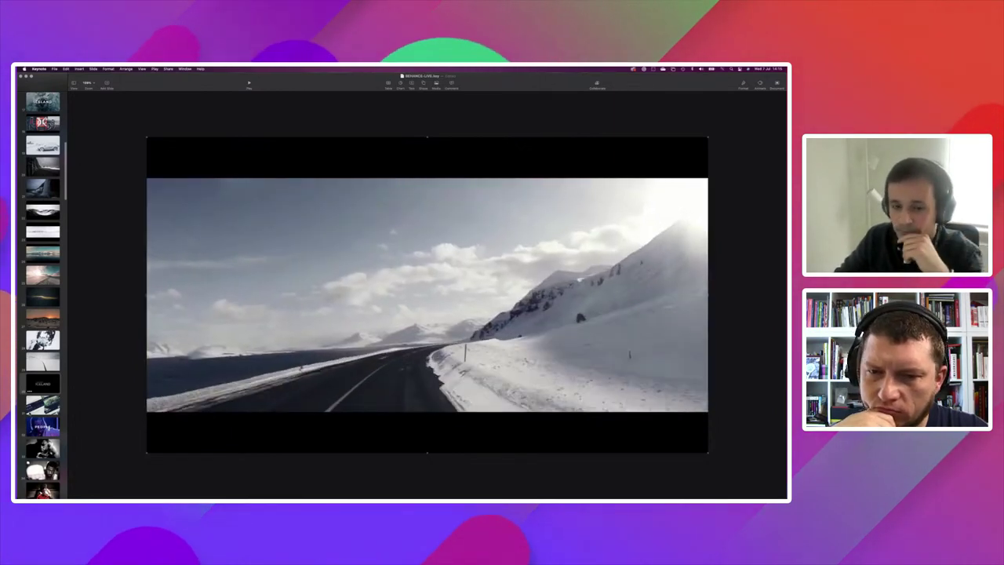
key(Down)
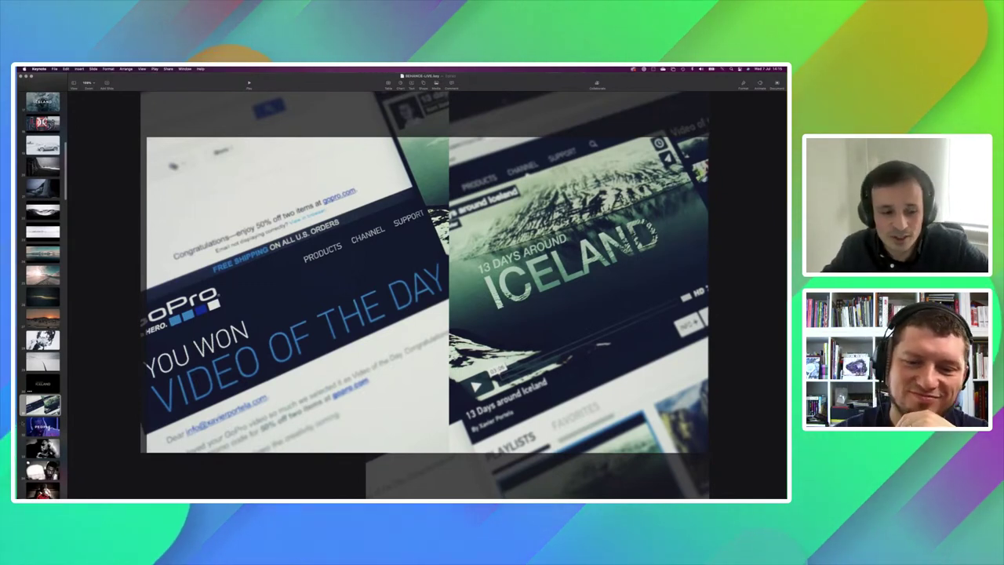
key(Down)
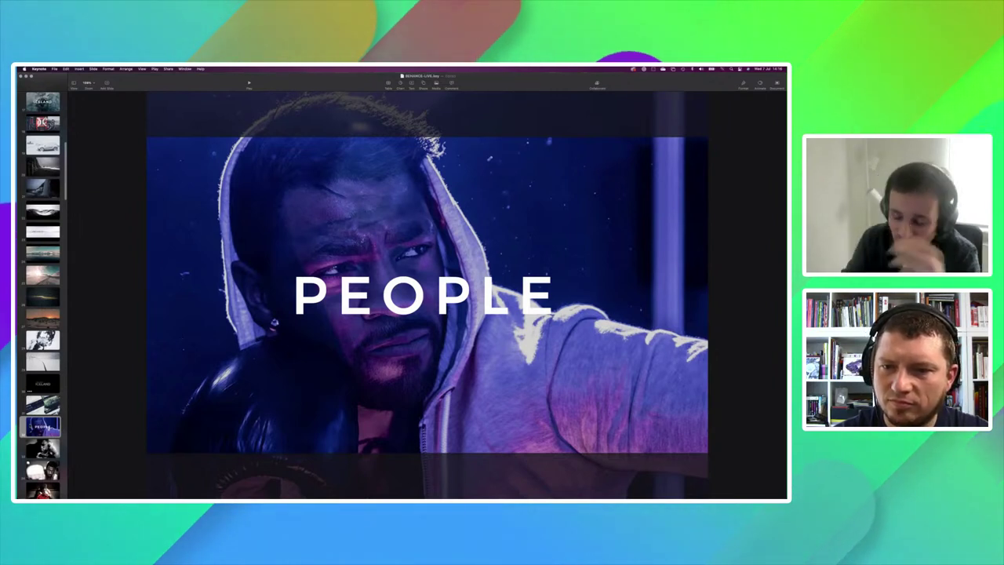
Step: Step through the black-and-white and fist-forward boxer portraits to the red tank-top boxer photo
key(Down)
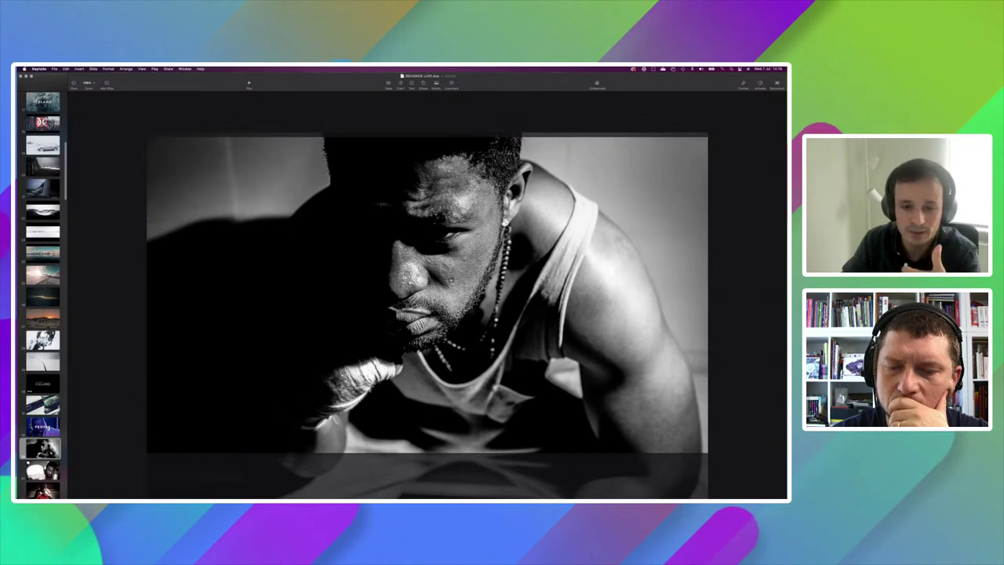
key(Down)
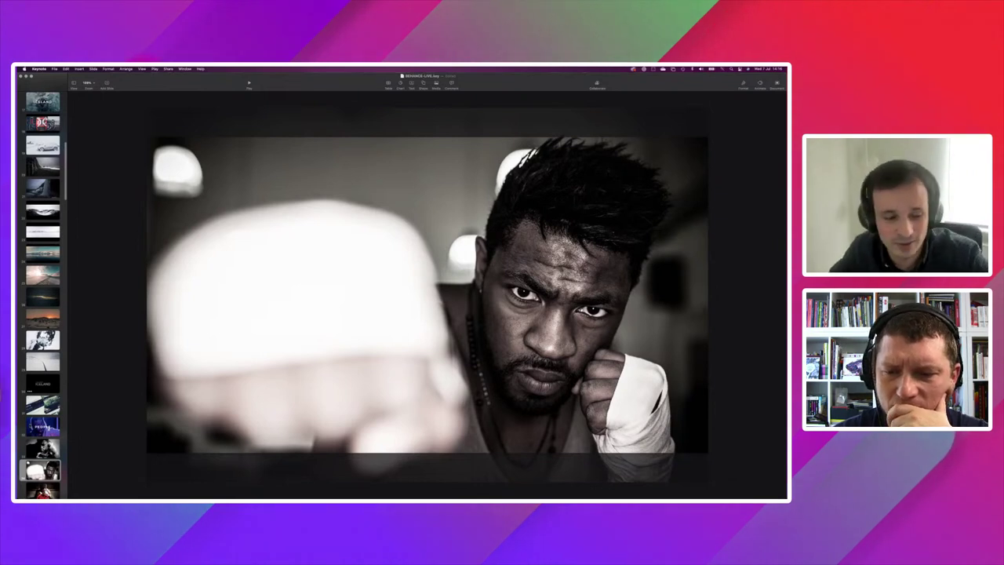
key(Down)
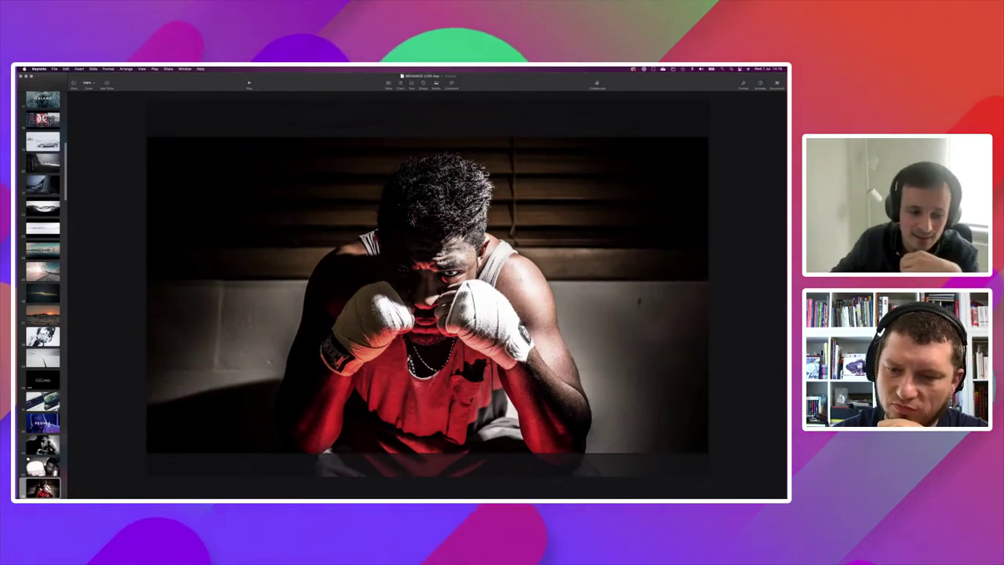
key(Down)
scroll(41, 295, down, 2)
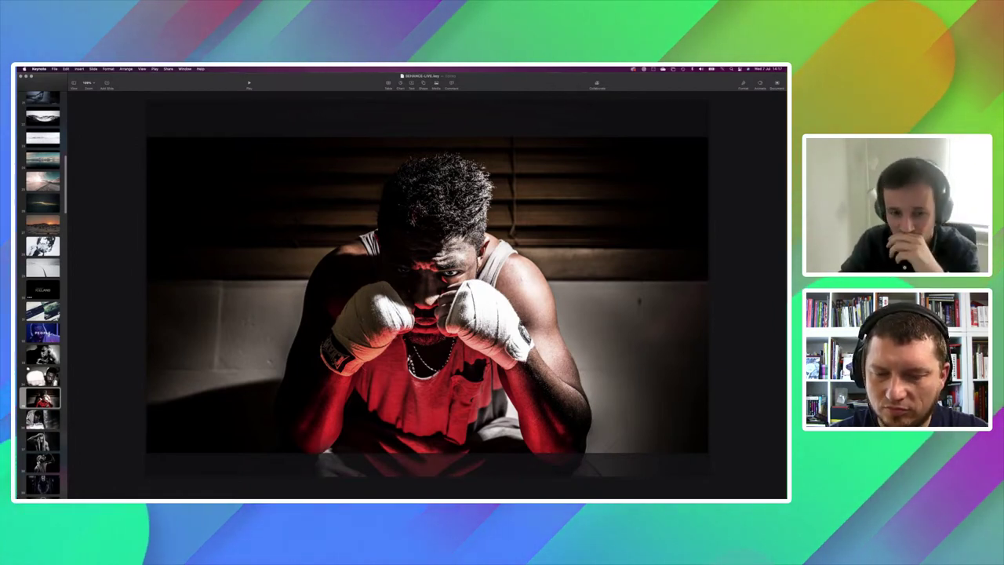
Step: Move through the hooded boxer, towel, water-pouring, cable machine and medicine ball portraits to EYESMIN
key(Down)
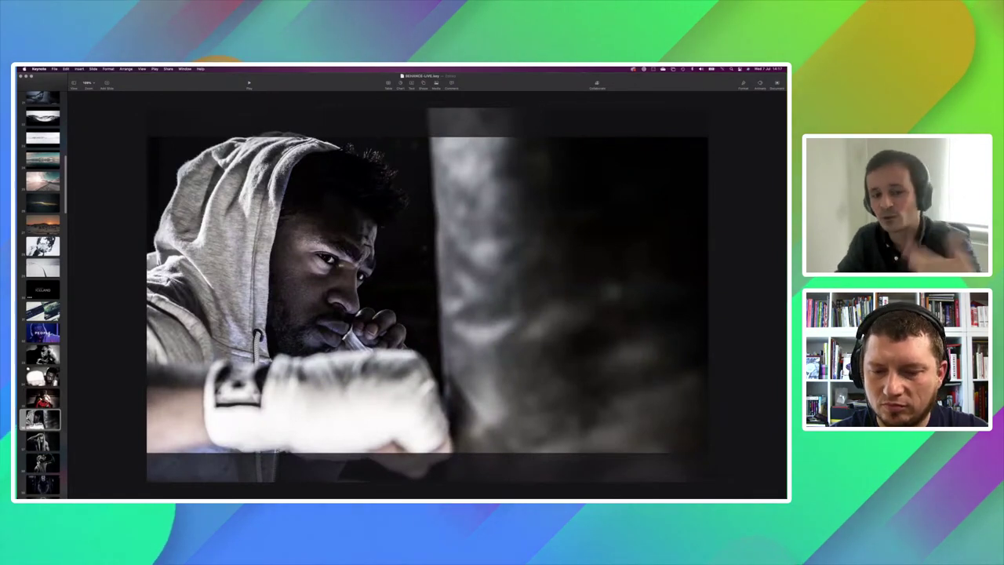
key(Down)
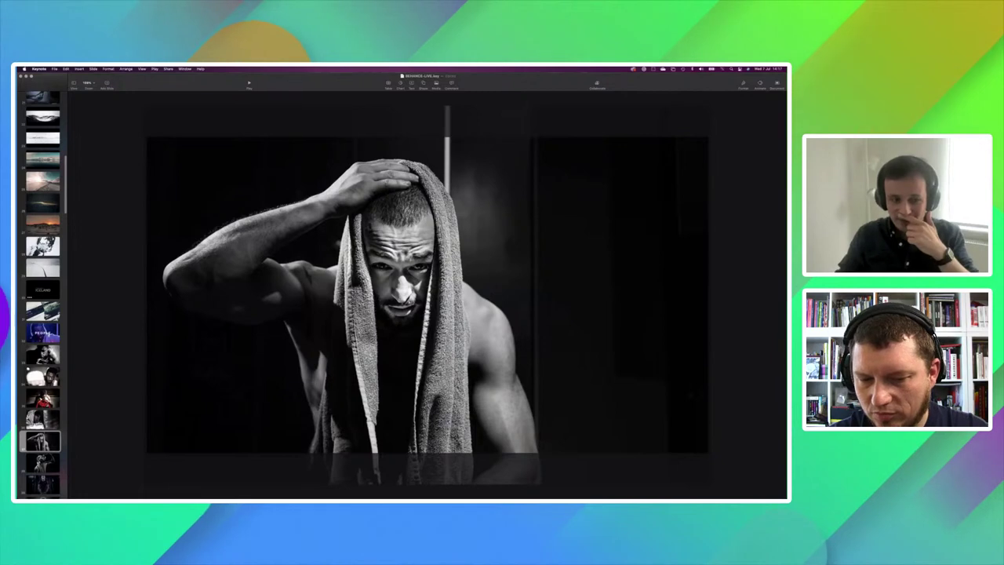
key(Up)
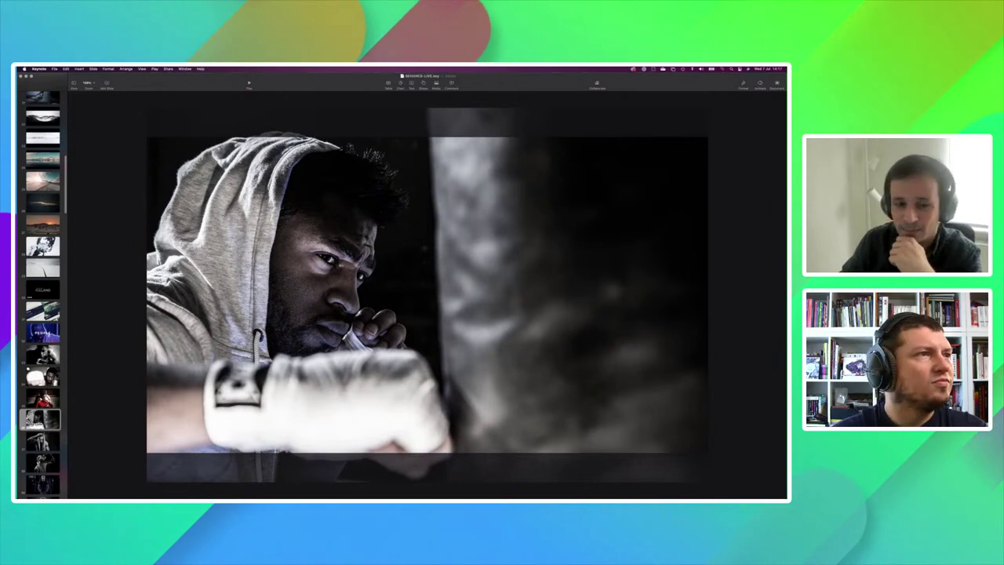
key(Down)
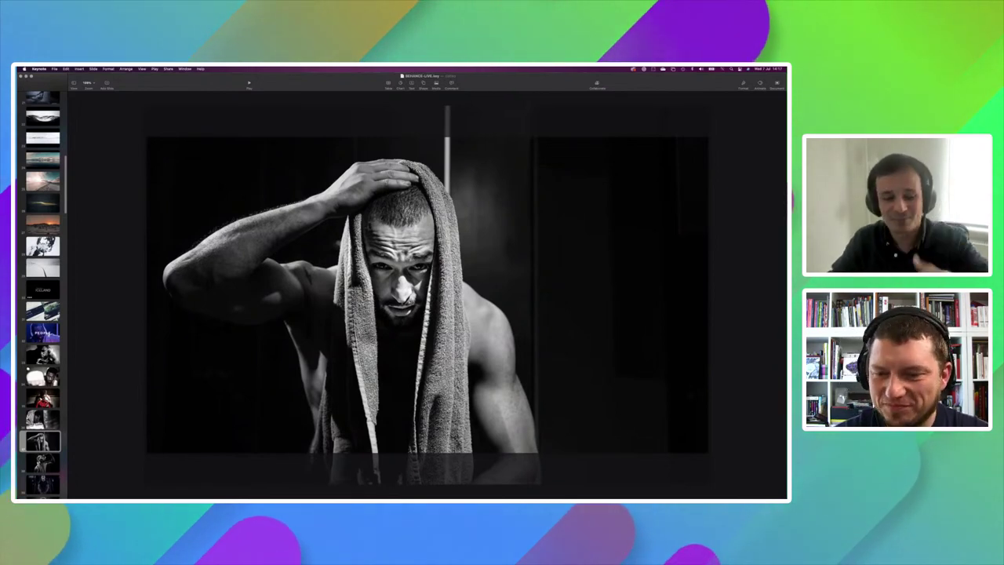
key(Down)
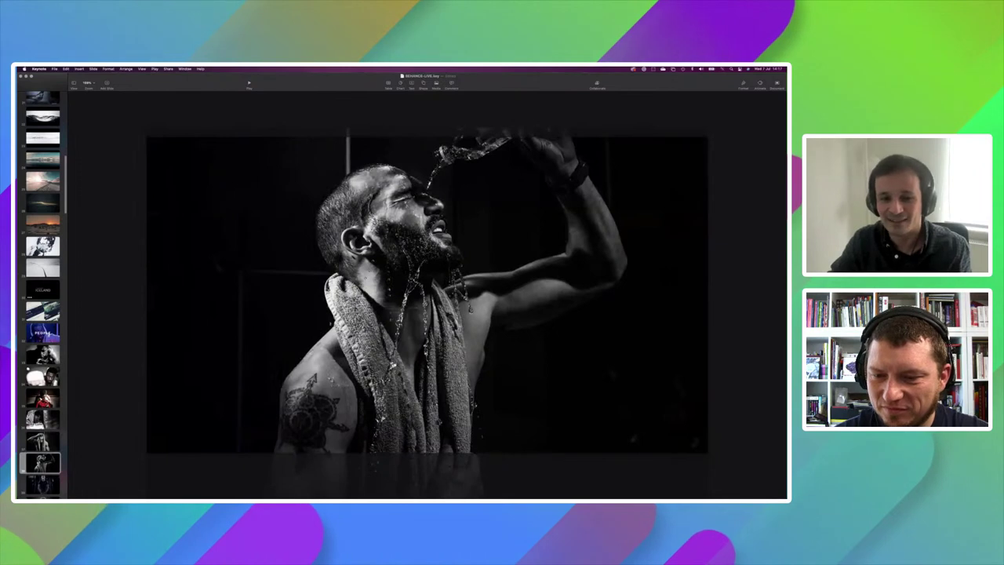
key(Down)
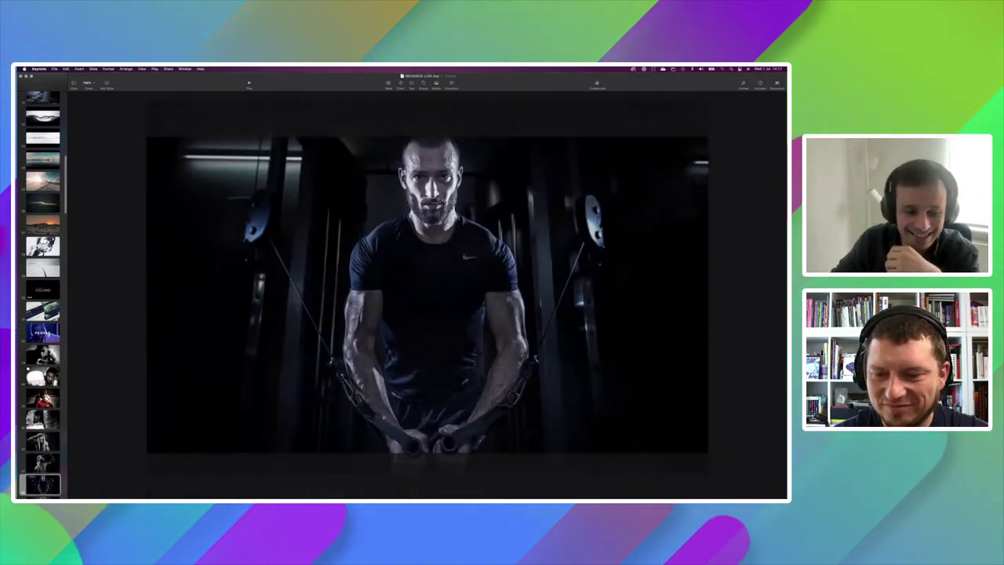
scroll(43, 295, down, 5)
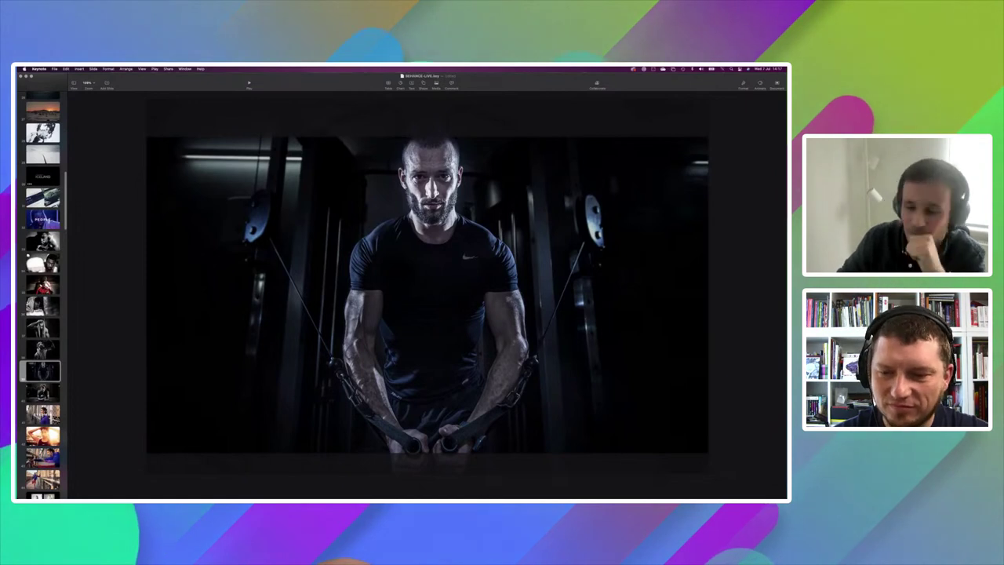
key(Down)
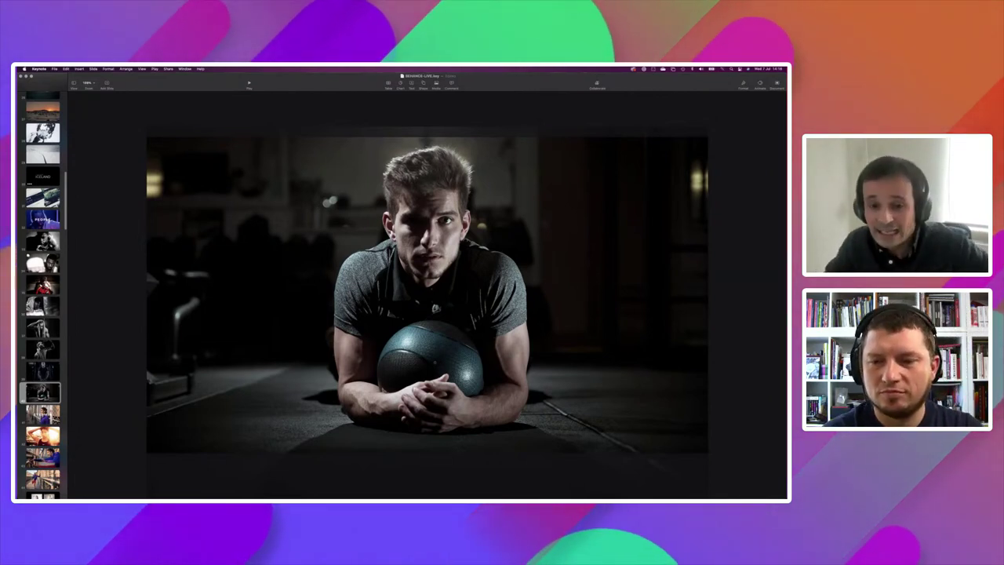
key(Down)
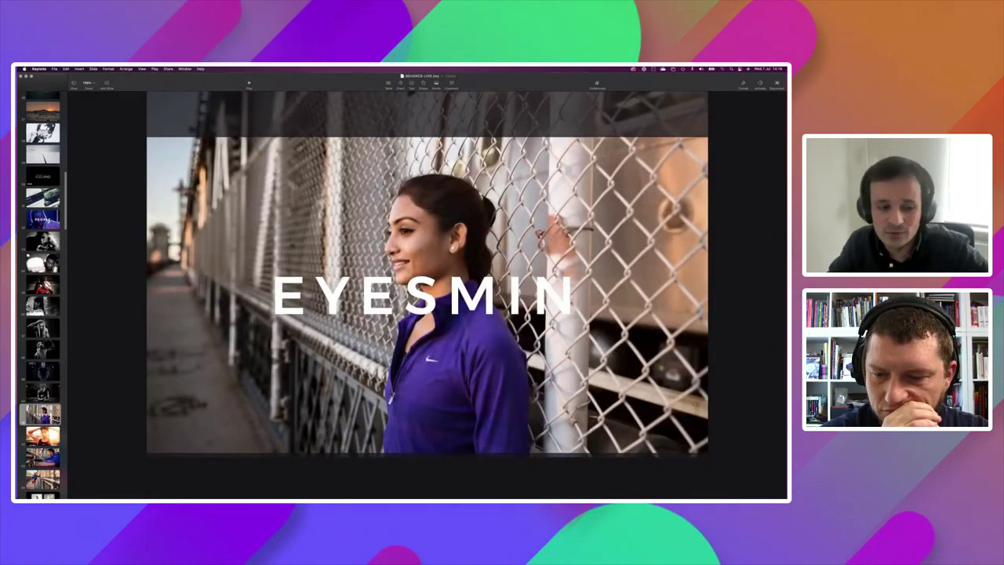
Step: Step past the fence portrait, runner stretching photos and two-photo store slide to GLOW
key(Down)
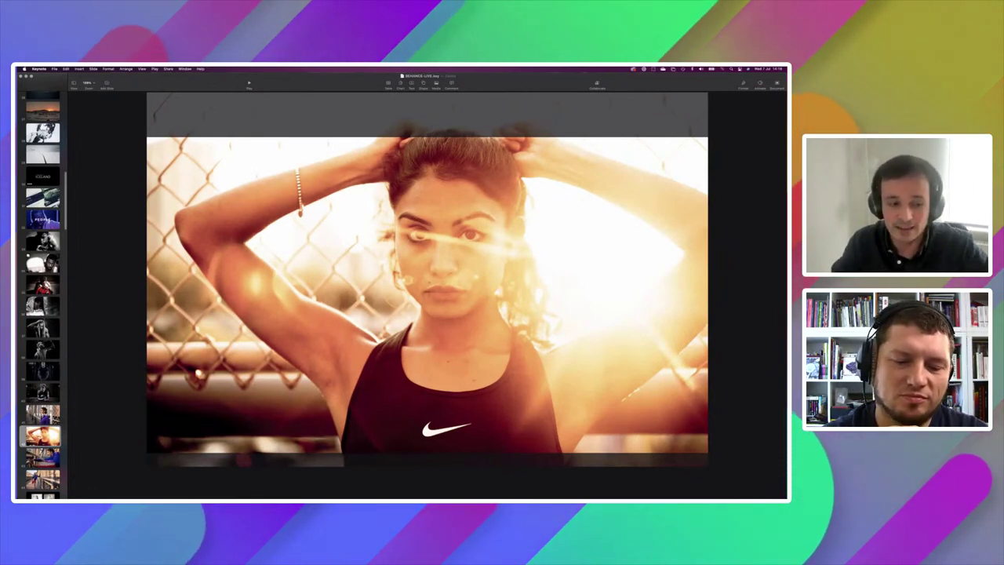
key(Down)
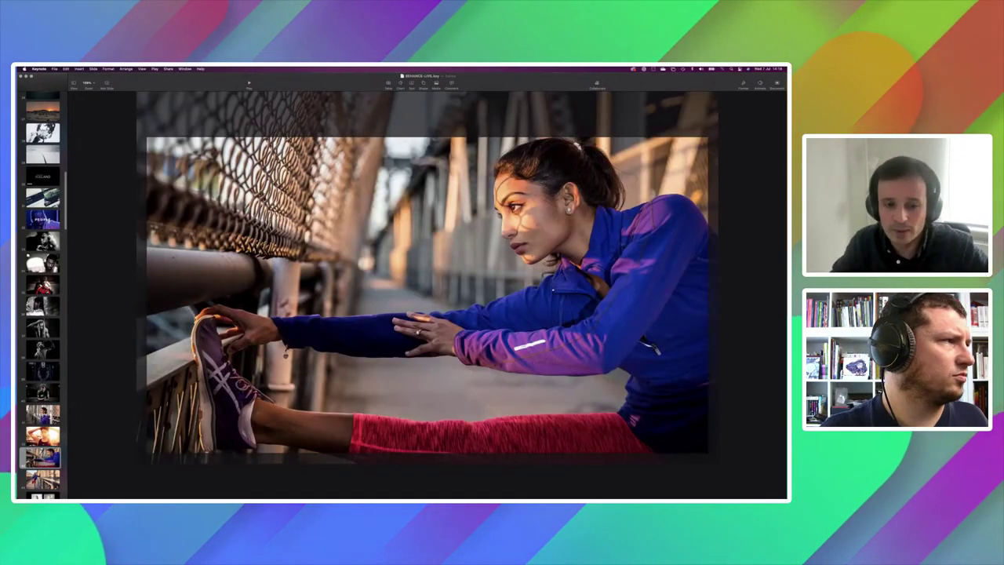
key(Down)
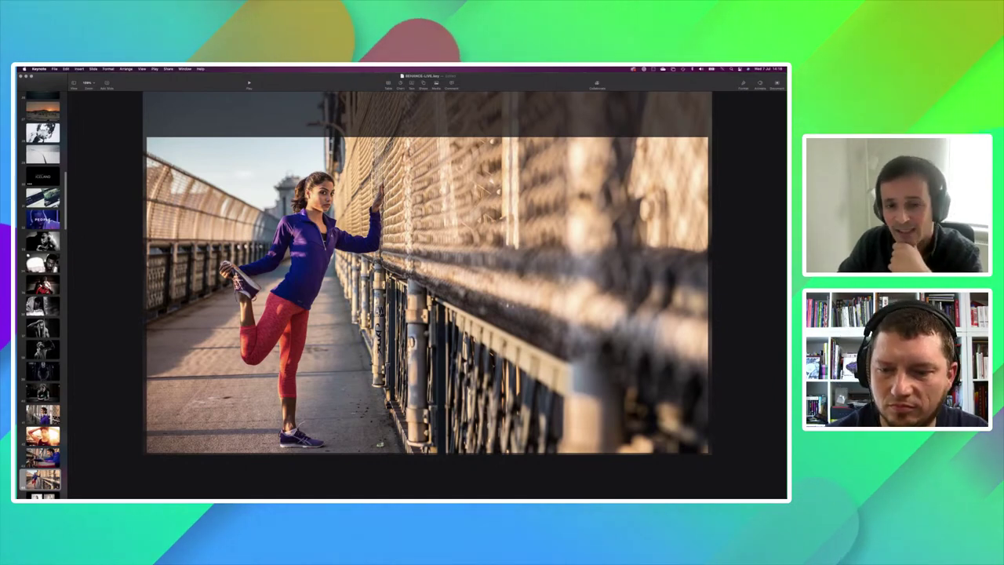
key(Down)
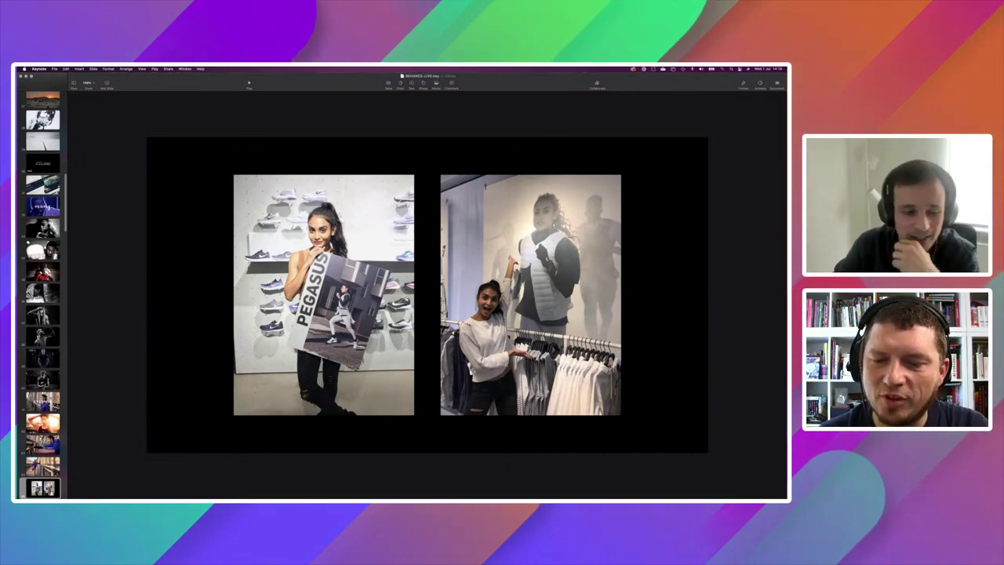
scroll(42, 295, down, 5)
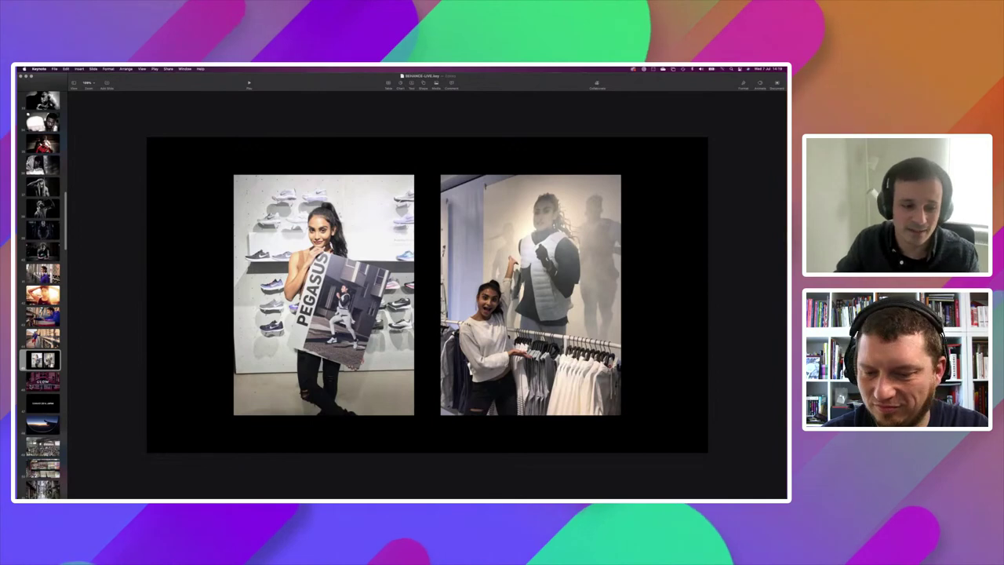
key(Down)
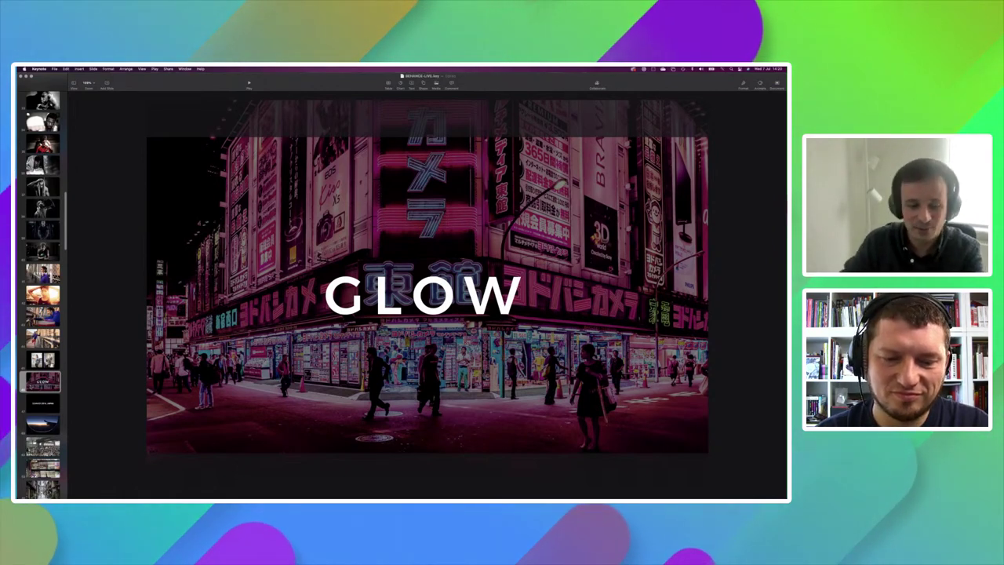
Step: Advance through 'SUMMER 2014, JAPAN' and the airplane-window sunset to the Tokyo station photo
key(Down)
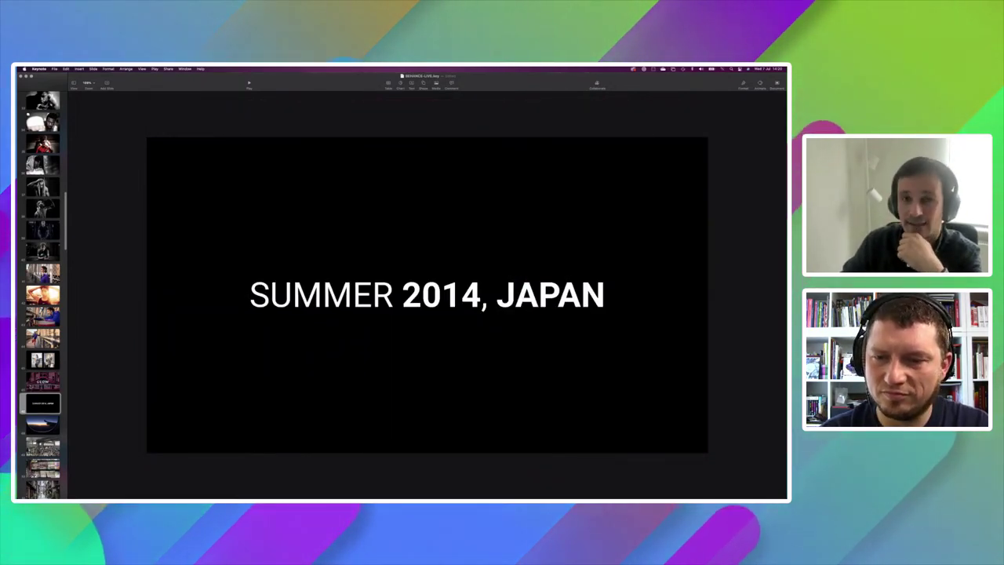
key(Down)
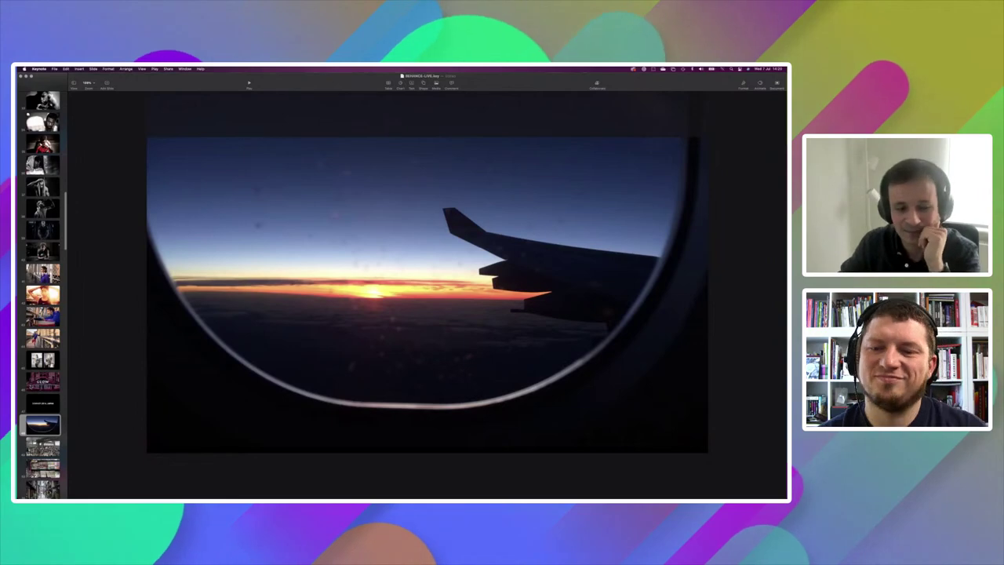
key(Down)
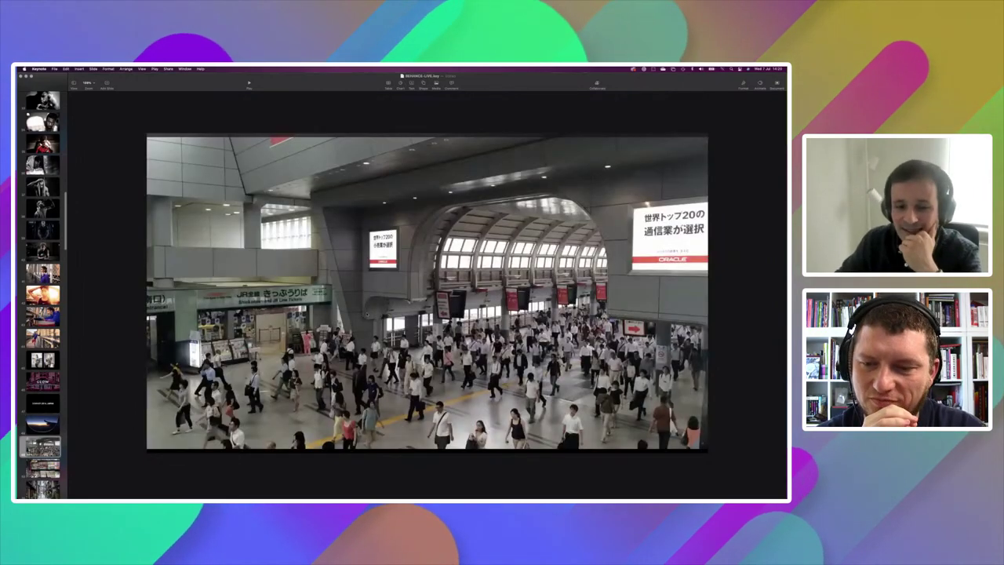
Step: Play the train station movie on the slide
click(426, 291)
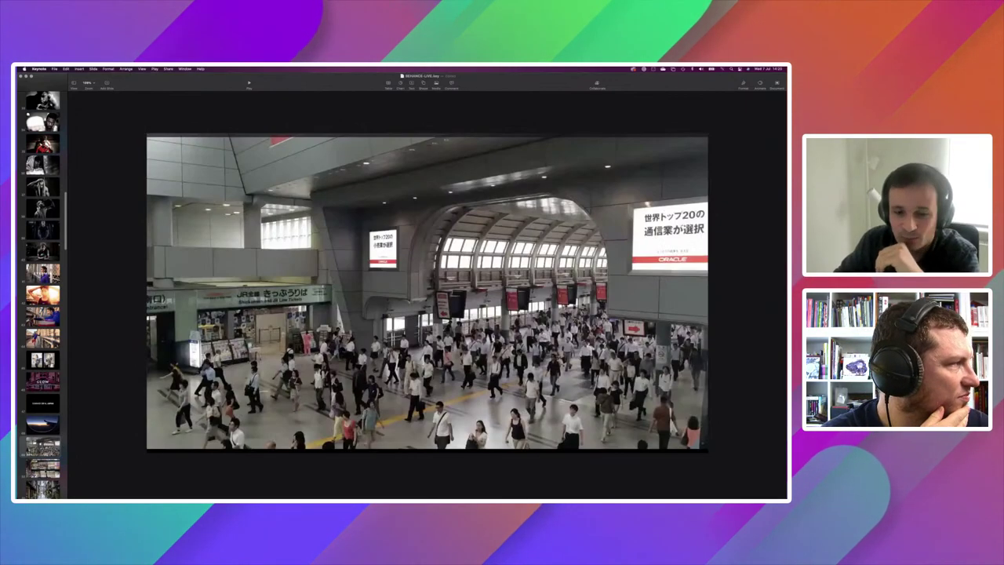
scroll(43, 353, down, 2)
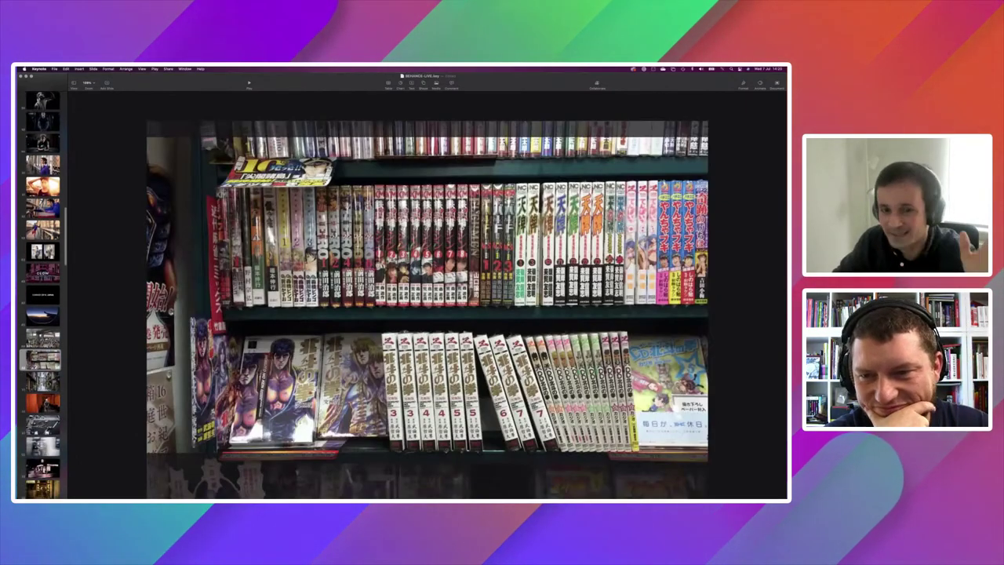
scroll(43, 353, down, 1)
scroll(43, 353, down, 2)
scroll(43, 353, down, 1)
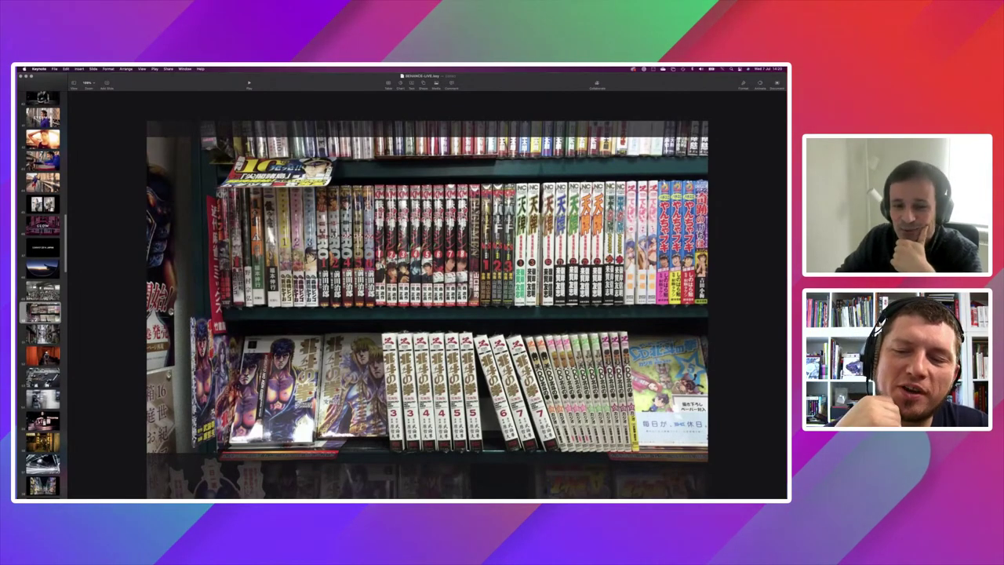
Step: Step from the manga shelf through the street and market crossing photos to the blurred subway
key(Down)
key(Up)
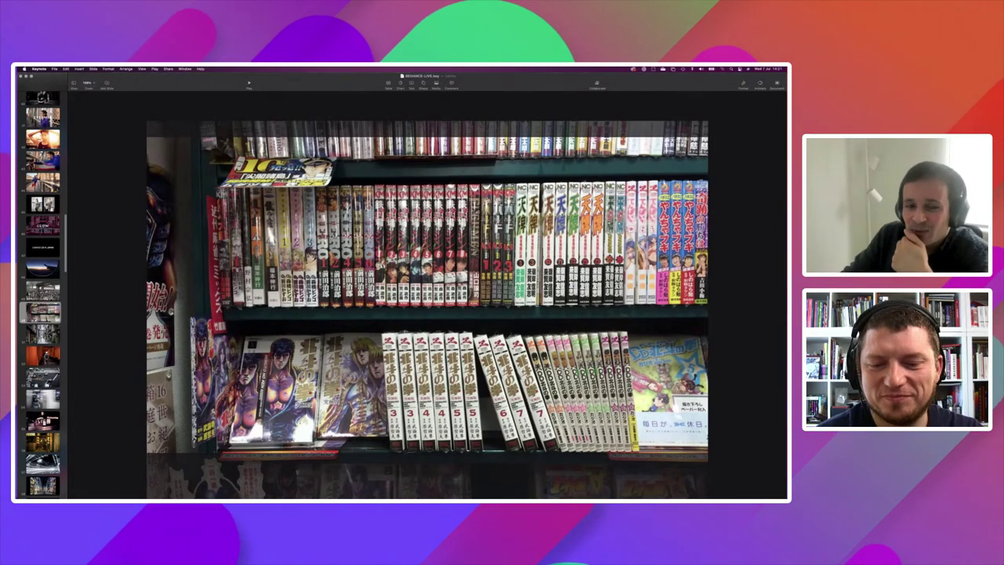
key(Down)
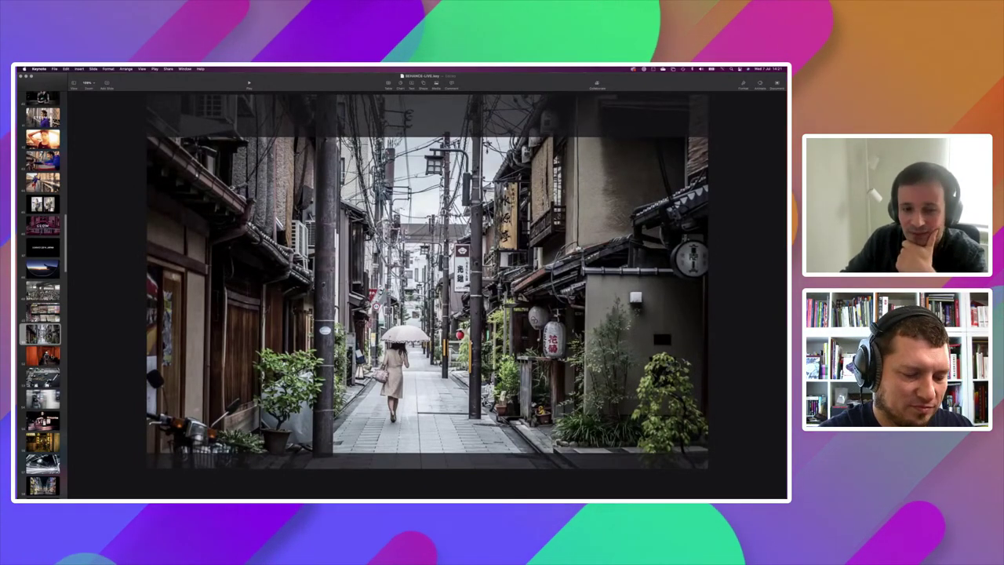
key(Down)
key(Down)
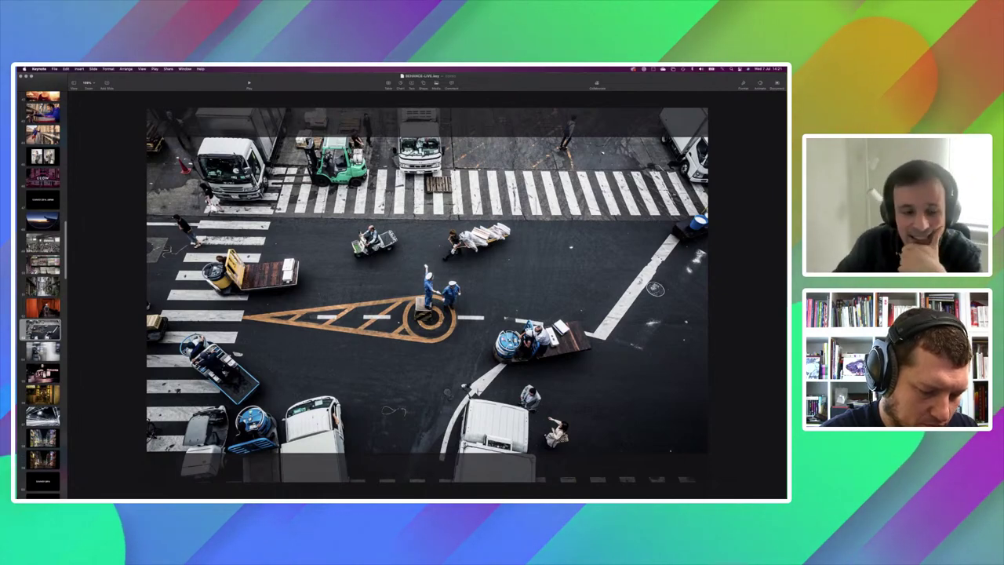
key(Down)
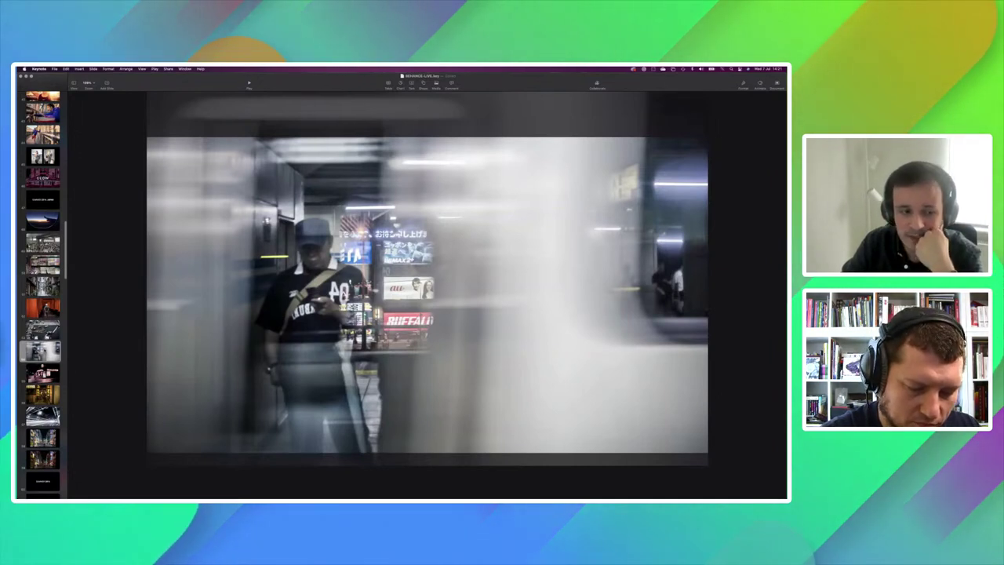
Step: Advance through the night street, golden shrine and night highway slides to the Akihabara street photo
key(Down)
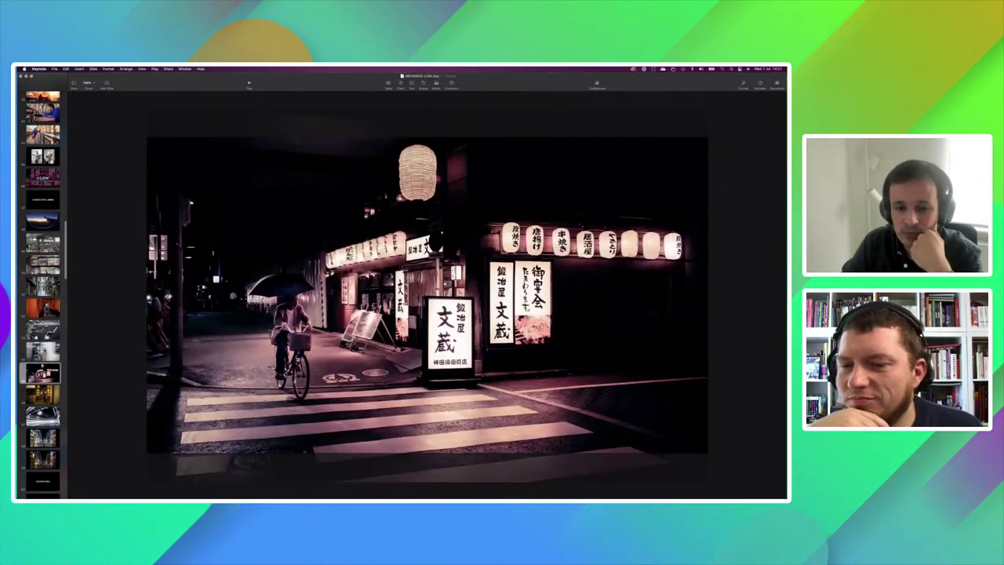
key(Down)
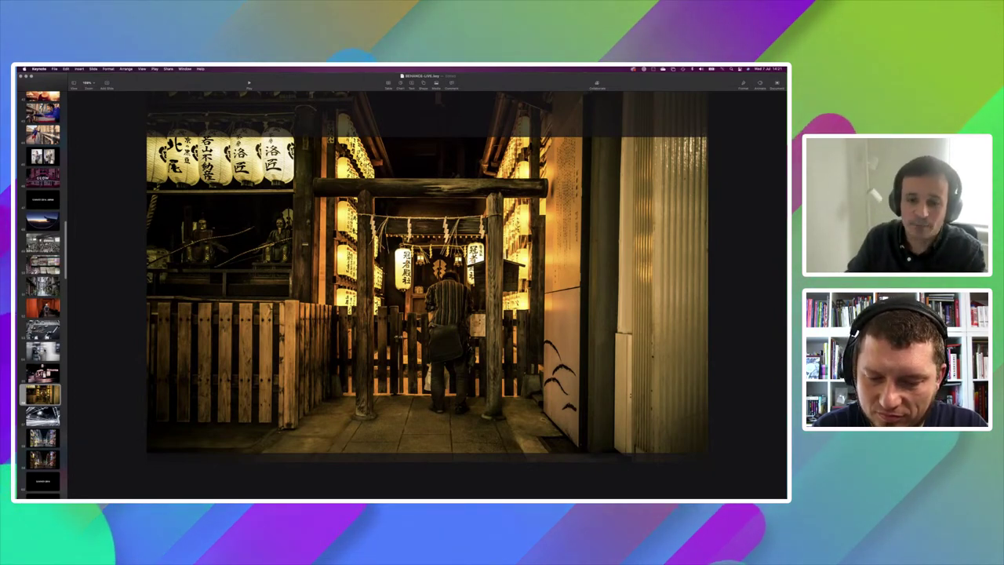
key(Down)
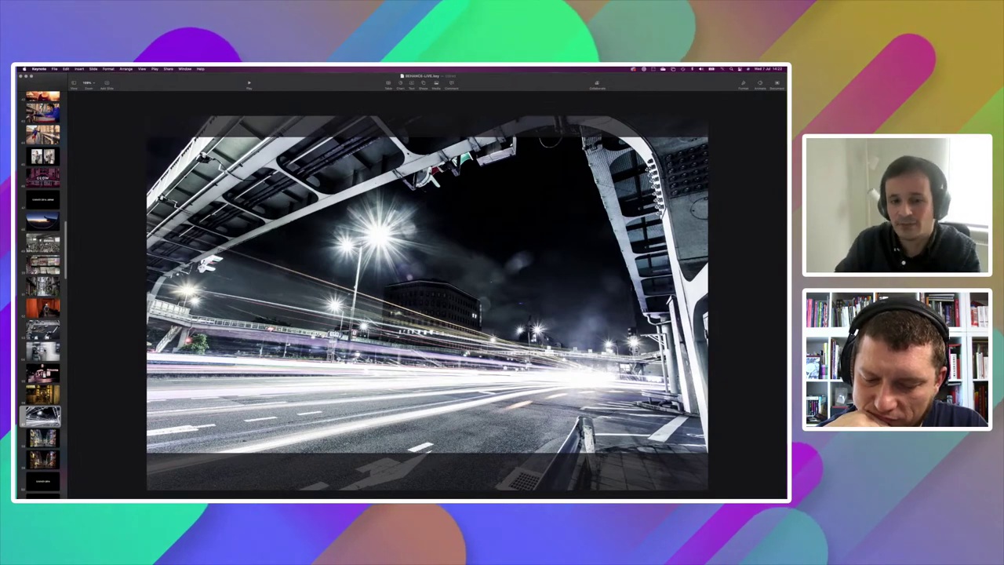
key(Down)
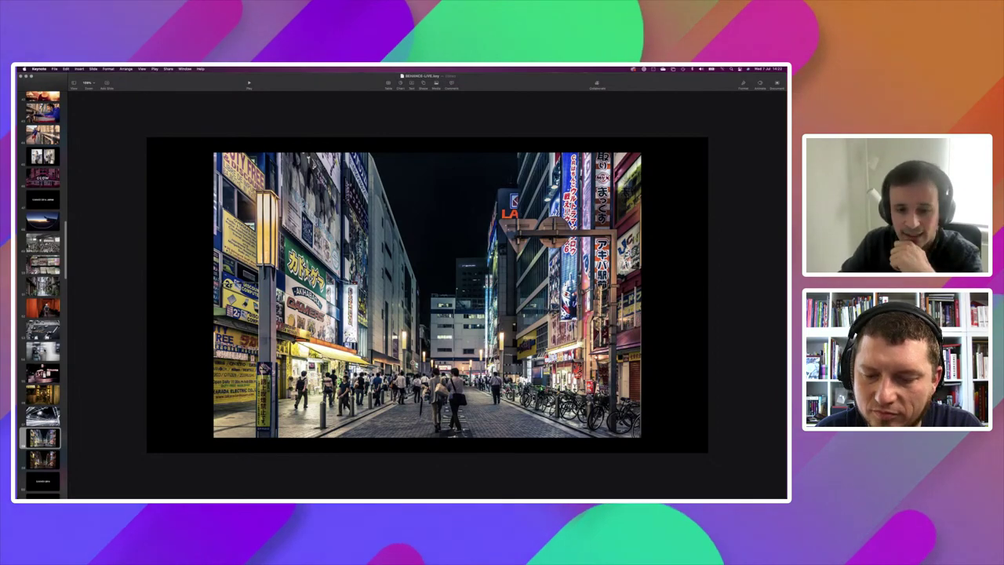
Step: Flip between the darker and brighter Akihabara photos, then advance to the 'SUMMER 2016' title
key(Down)
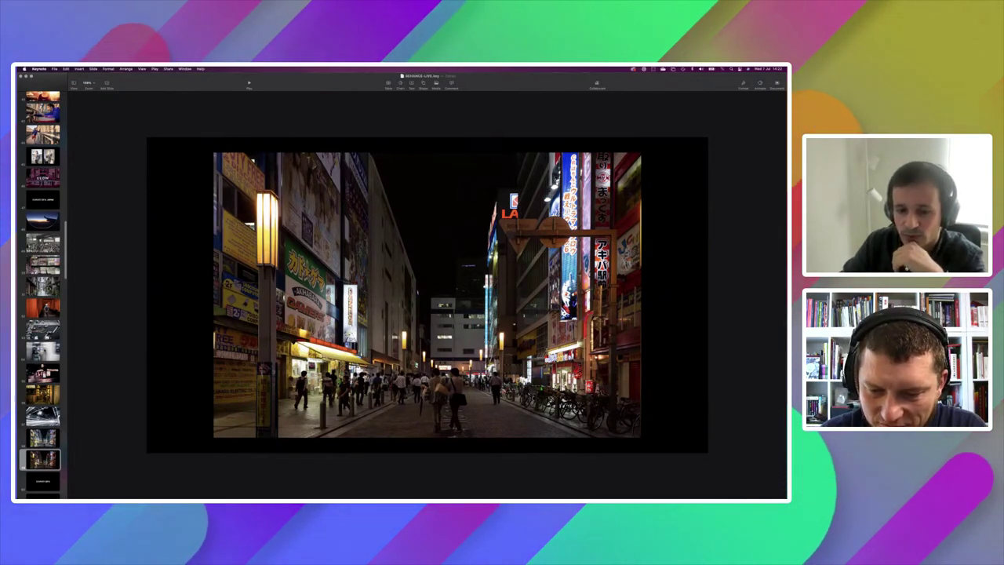
key(Up)
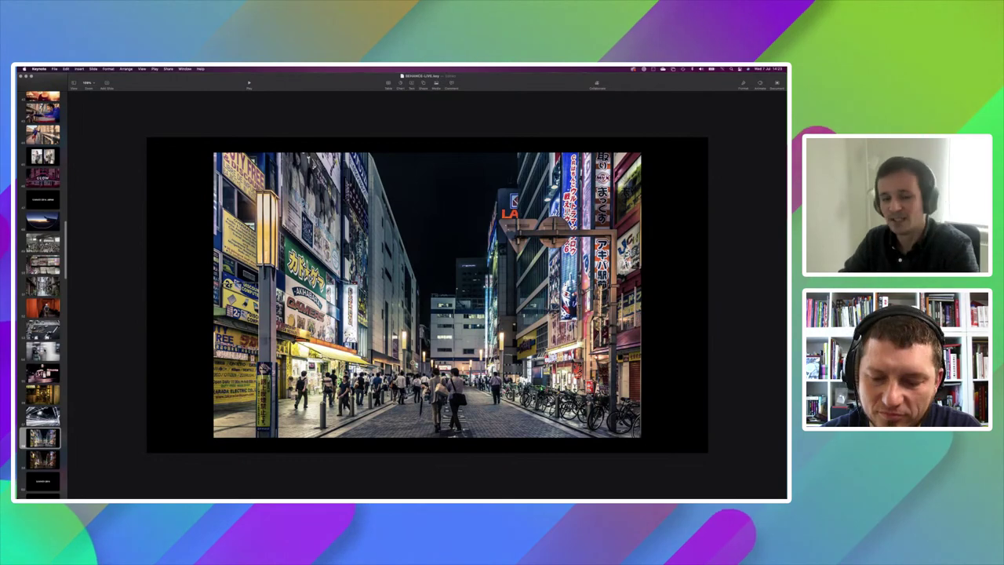
key(Down)
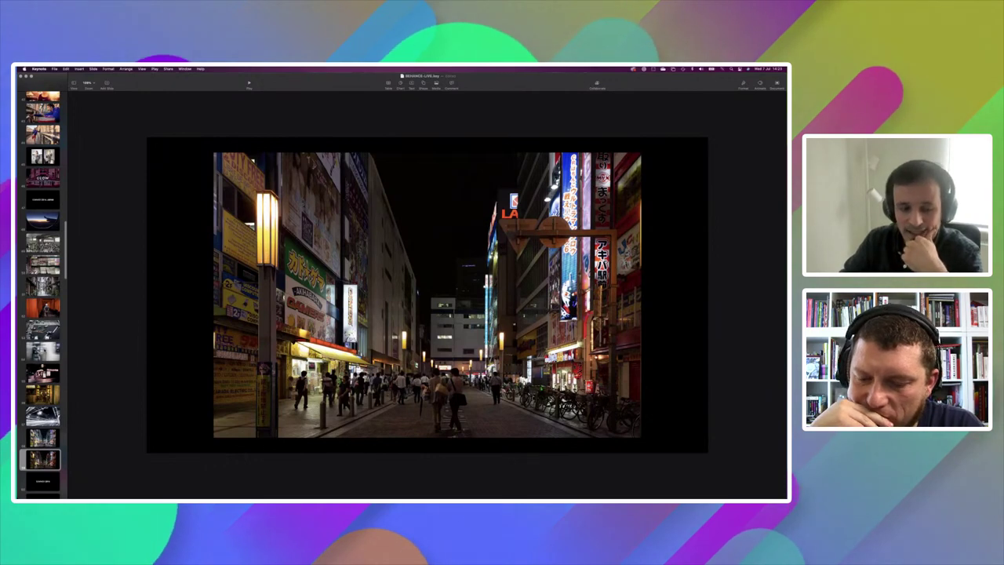
key(Down)
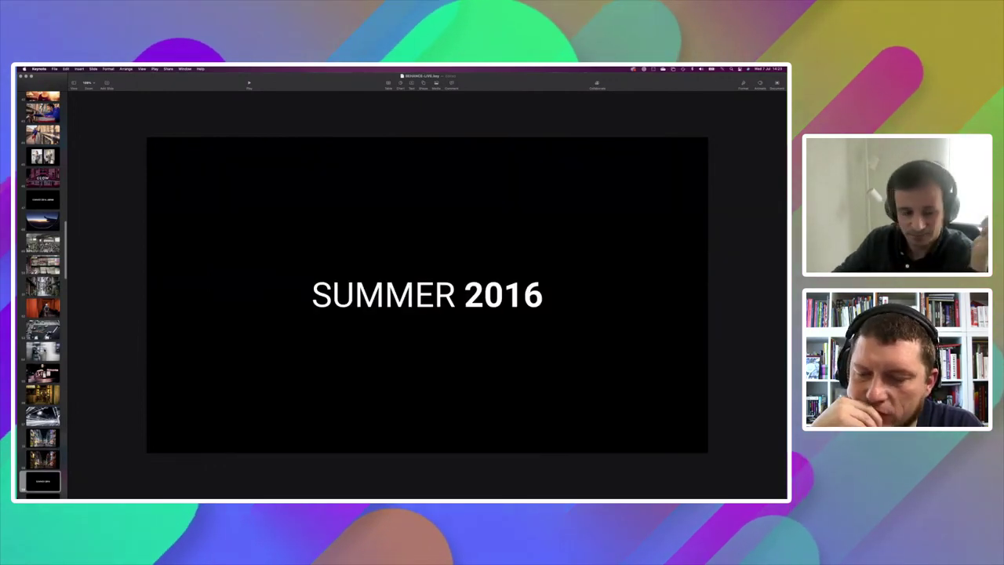
Step: Select the thumbnail after SUMMER 2016 to show the manhua artist and illustrator introduction
scroll(30, 400, down, 2)
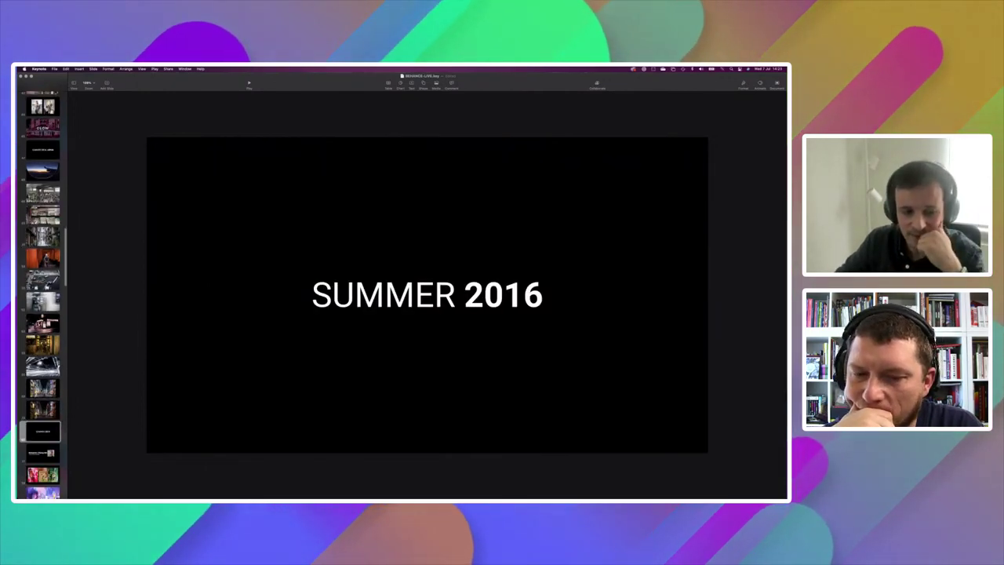
scroll(29, 401, down, 2)
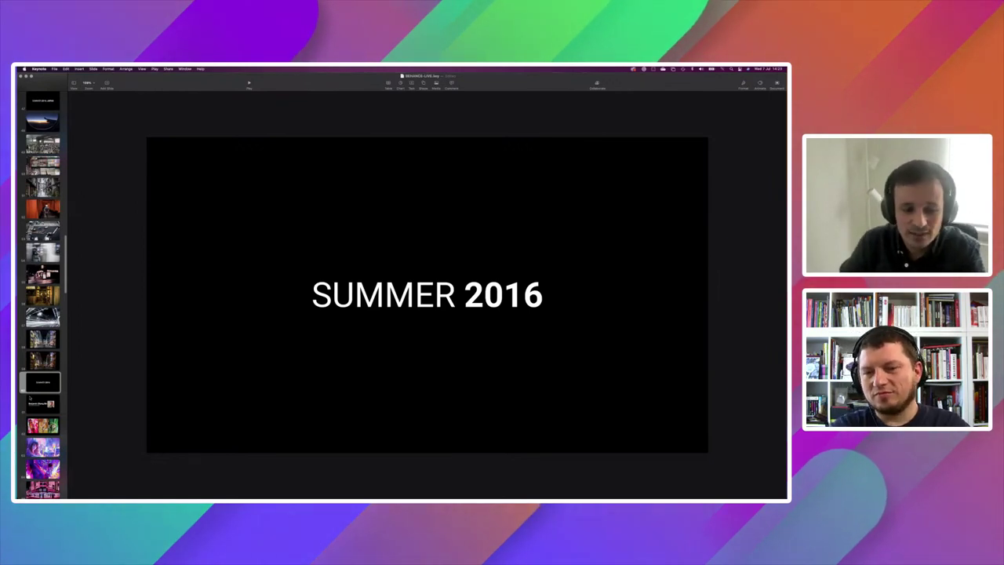
click(30, 400)
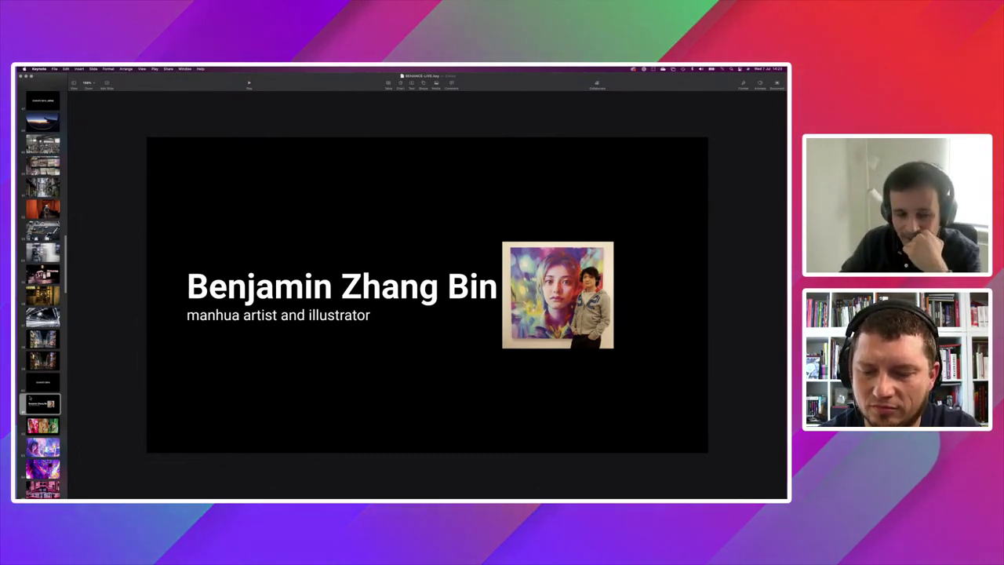
Step: Advance past the three-illustration, purple city-girl and girl-on-phone slides to the neon Tokyo street photo
key(Down)
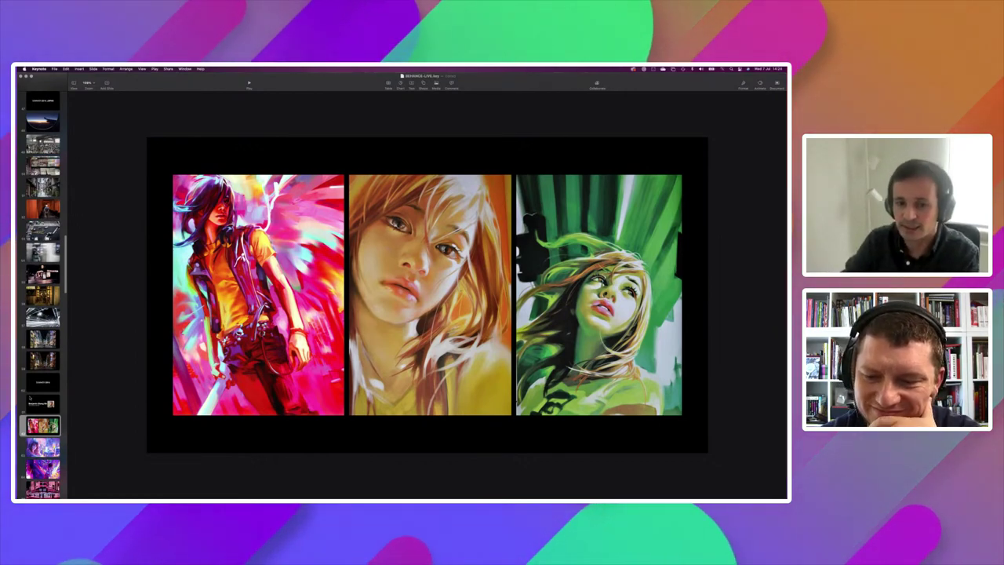
key(Down)
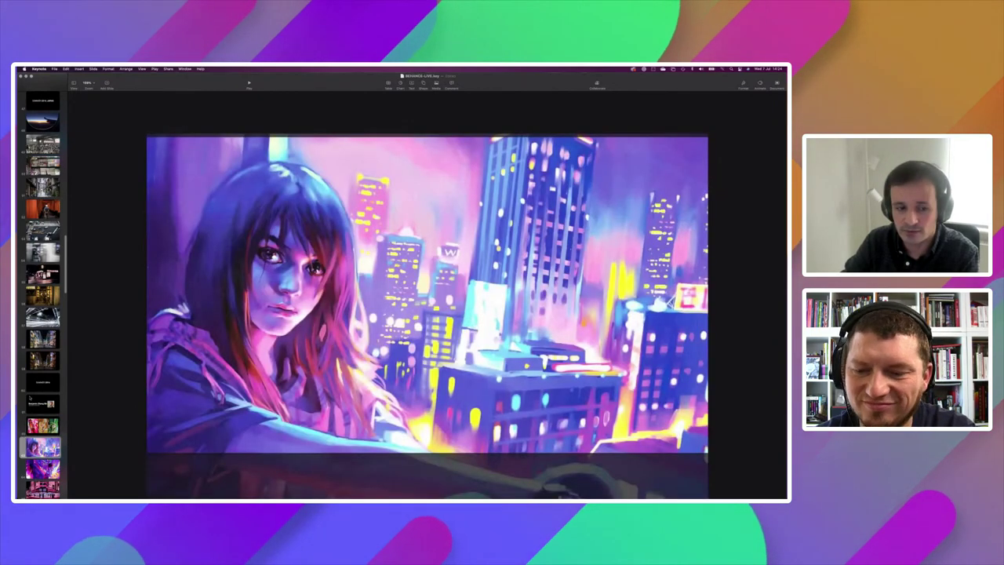
key(Down)
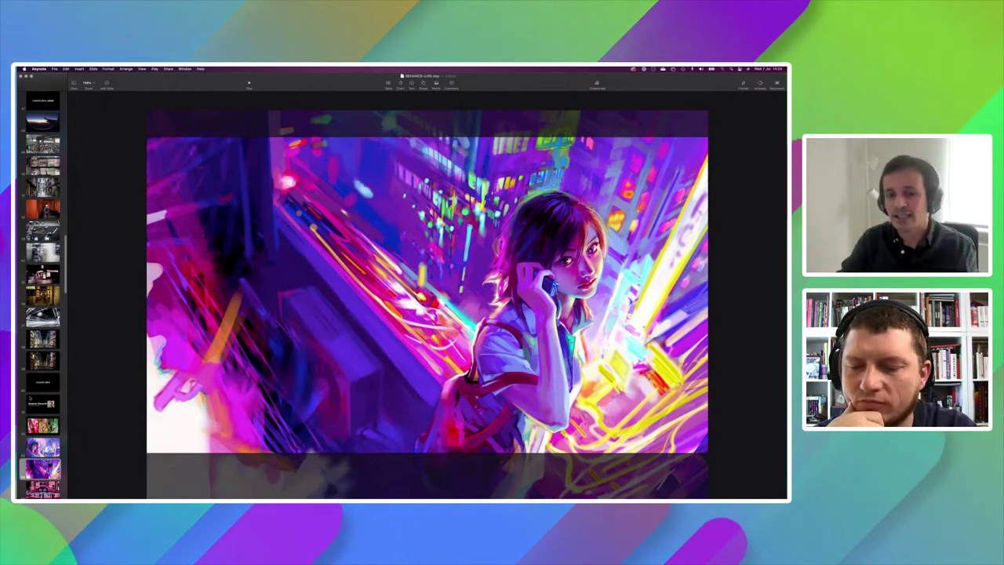
key(Down)
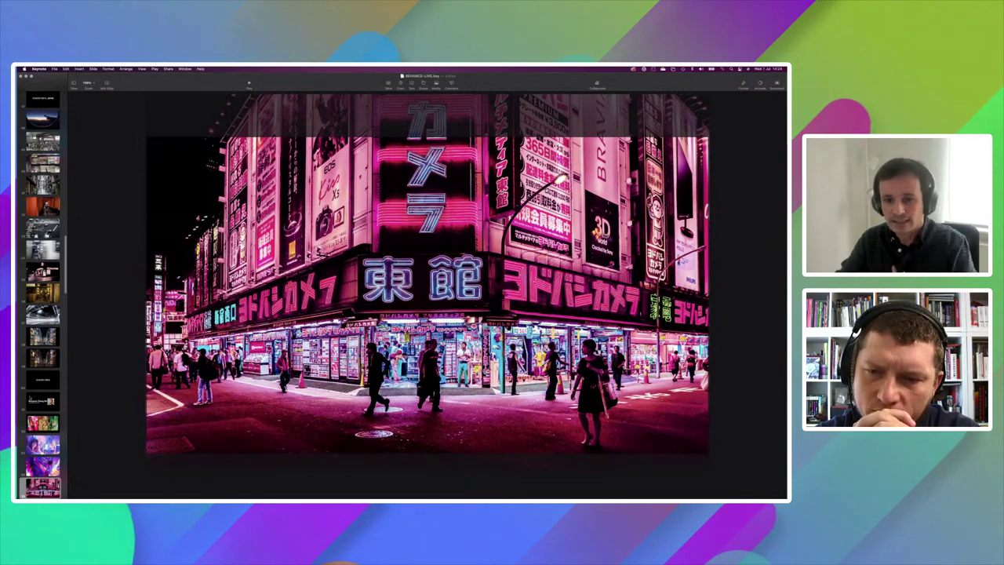
Step: Step through the neon street, karaoke building and maid photo slides to the Akihabara street photo
key(Down)
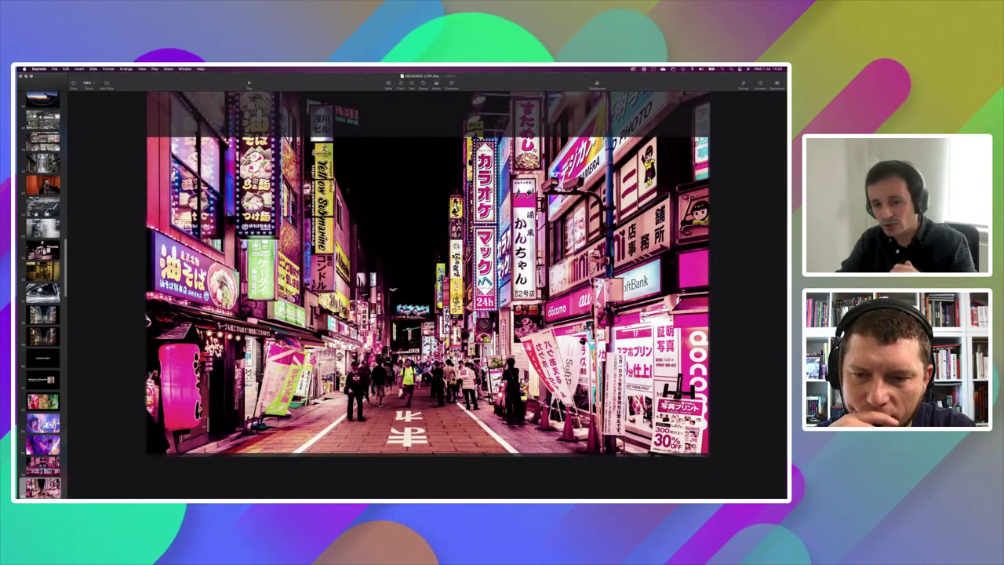
key(Down)
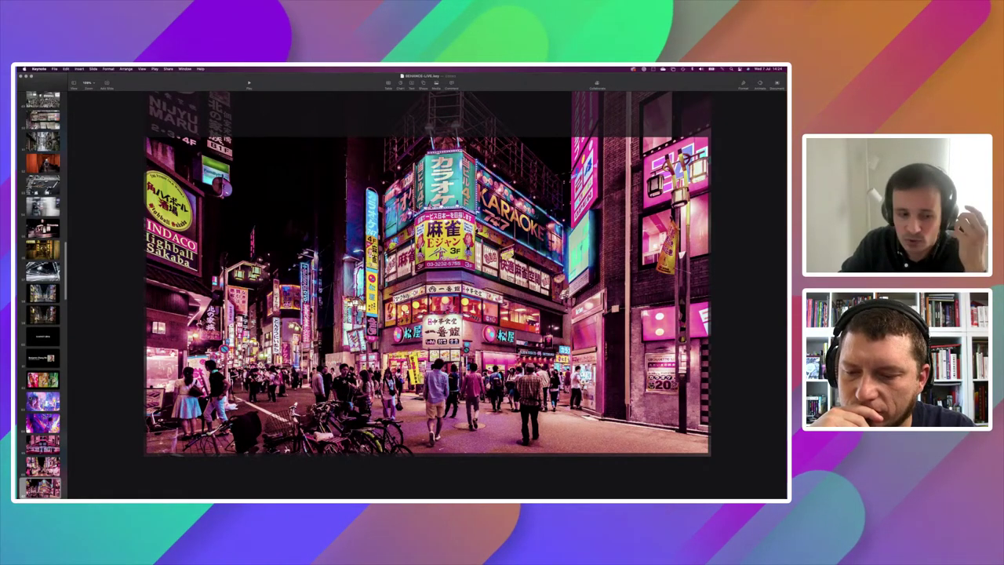
key(Down)
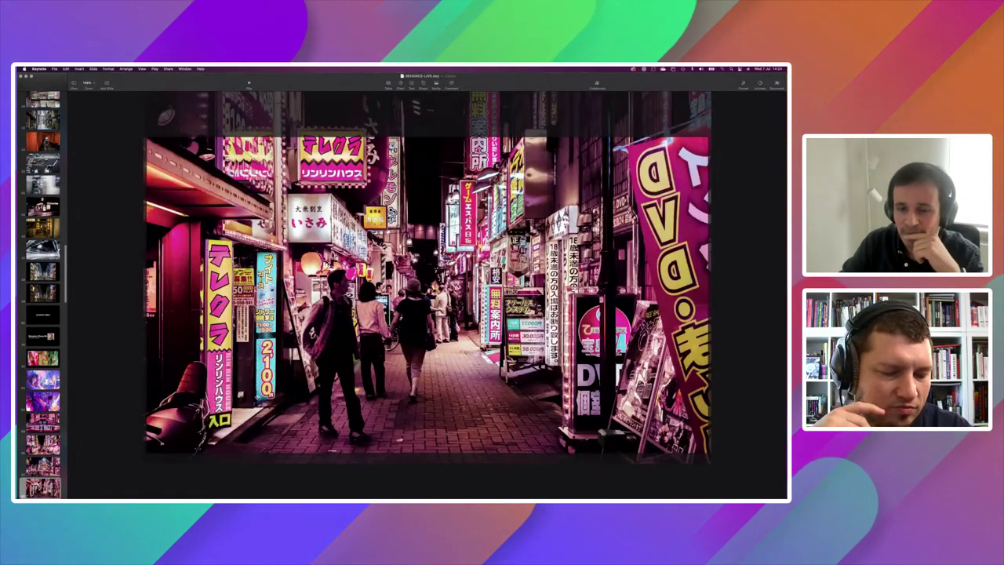
key(Down)
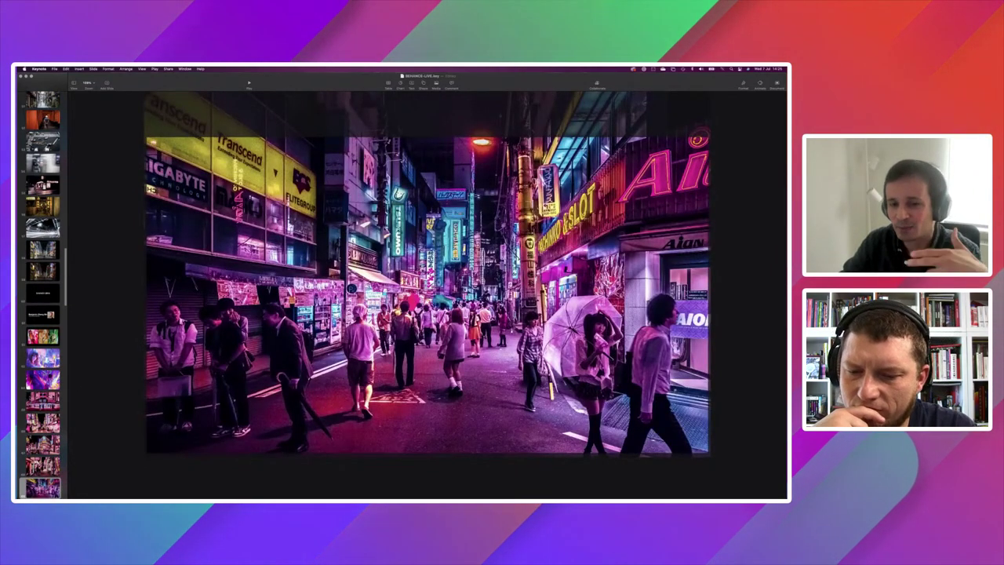
key(Down)
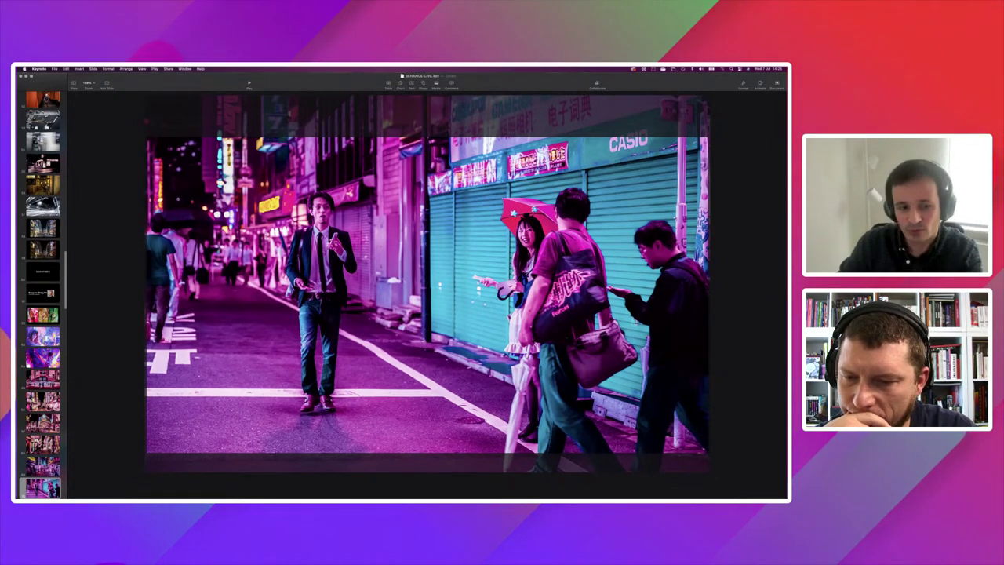
key(Down)
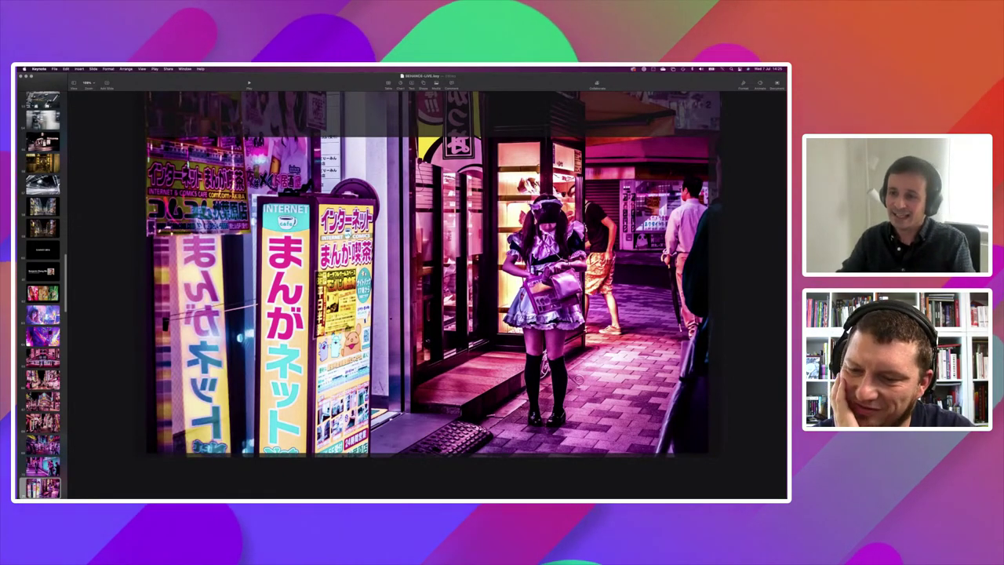
key(Down)
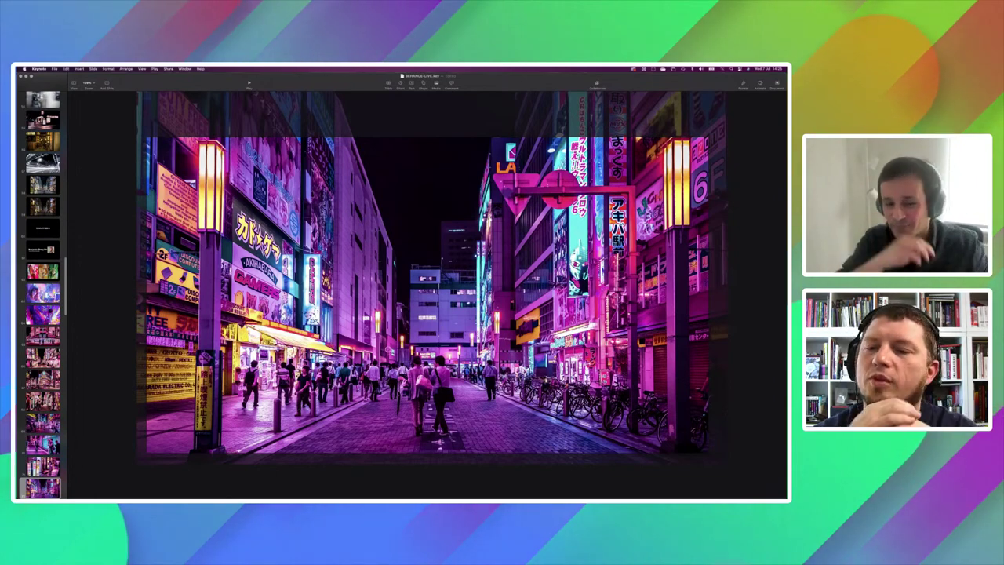
Step: Move past the crowded street and SEGA scenes to the Creative Boom and designboom press slide
scroll(42, 294, down, 2)
scroll(43, 294, down, 2)
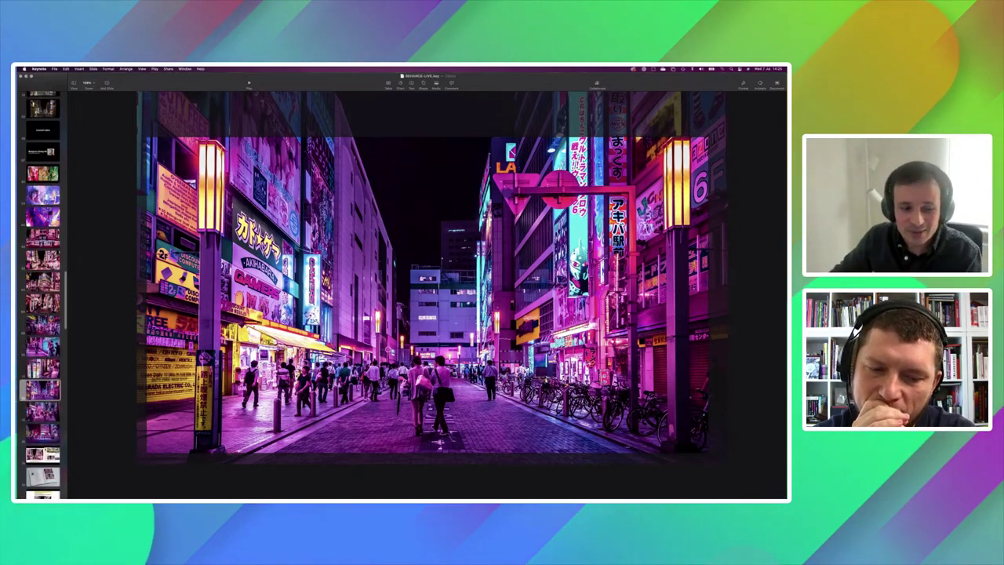
scroll(43, 294, down, 2)
scroll(42, 294, down, 1)
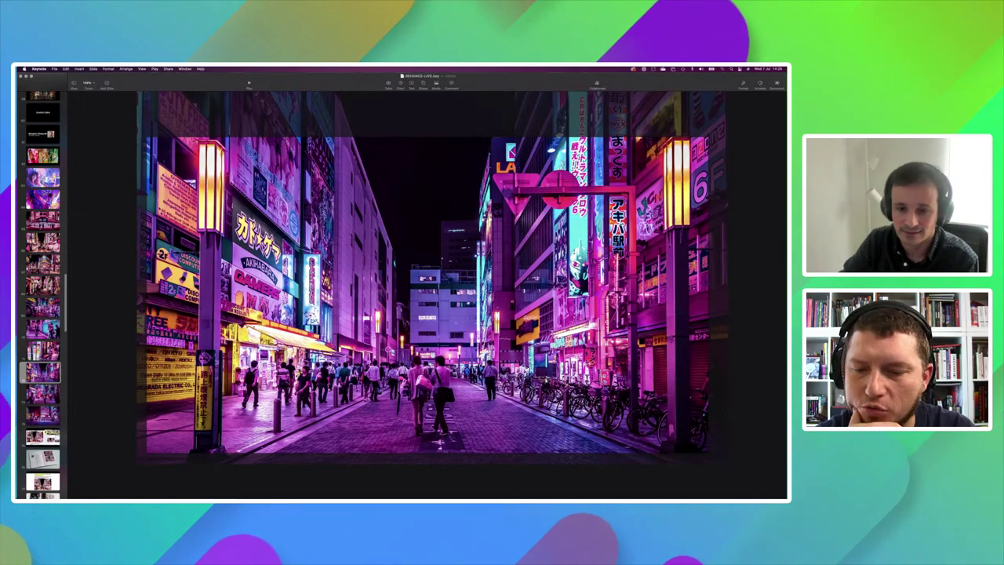
key(Down)
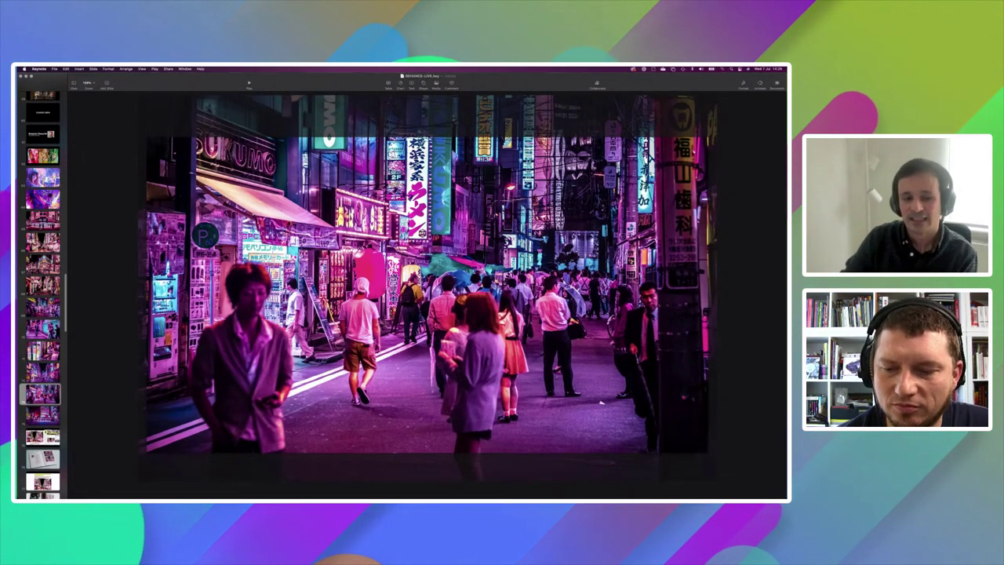
key(Down)
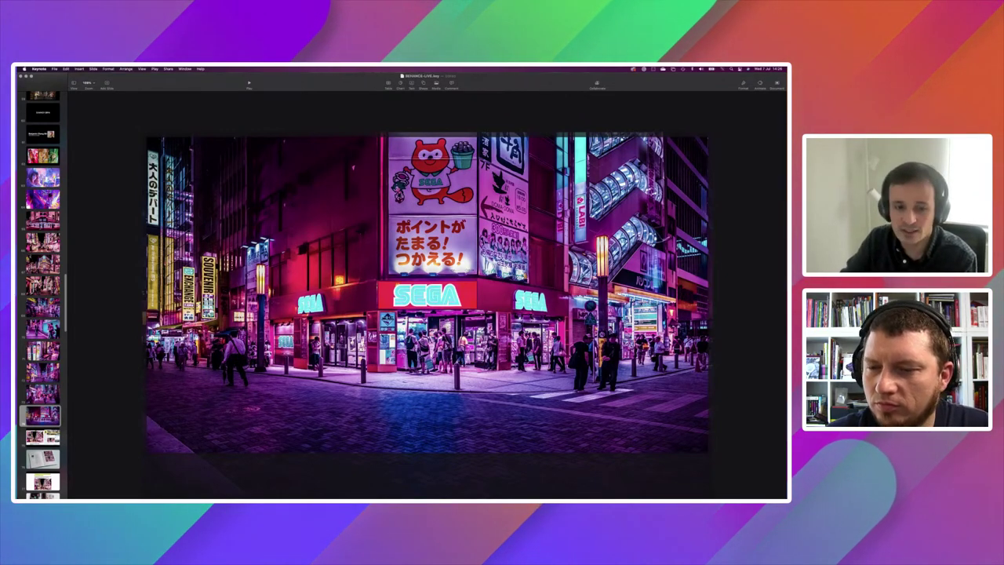
key(Down)
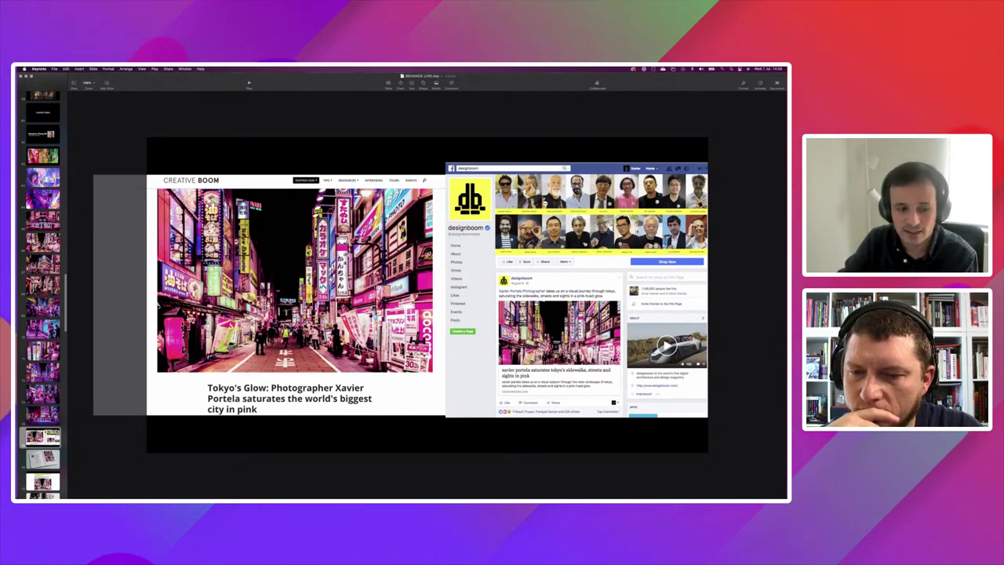
Step: Advance through the book spread, Tokyo's Glow article and magazine spread to the SURF THE WAVE slide
key(Down)
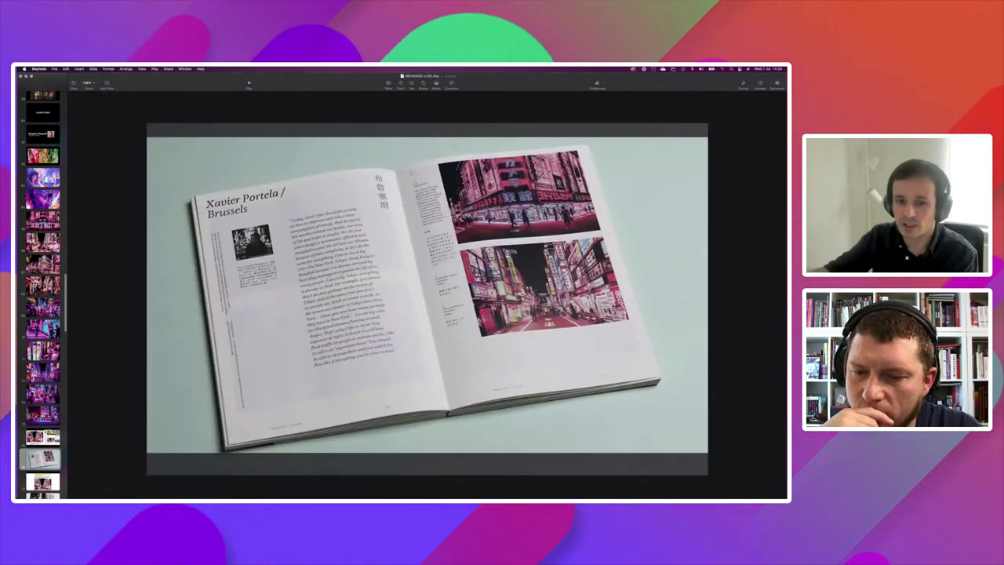
key(Down)
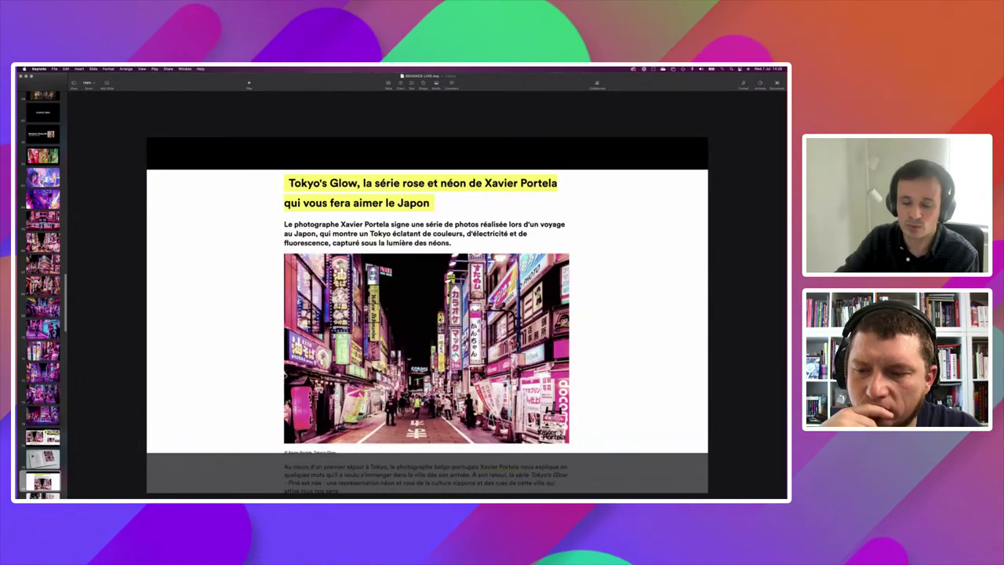
key(Down)
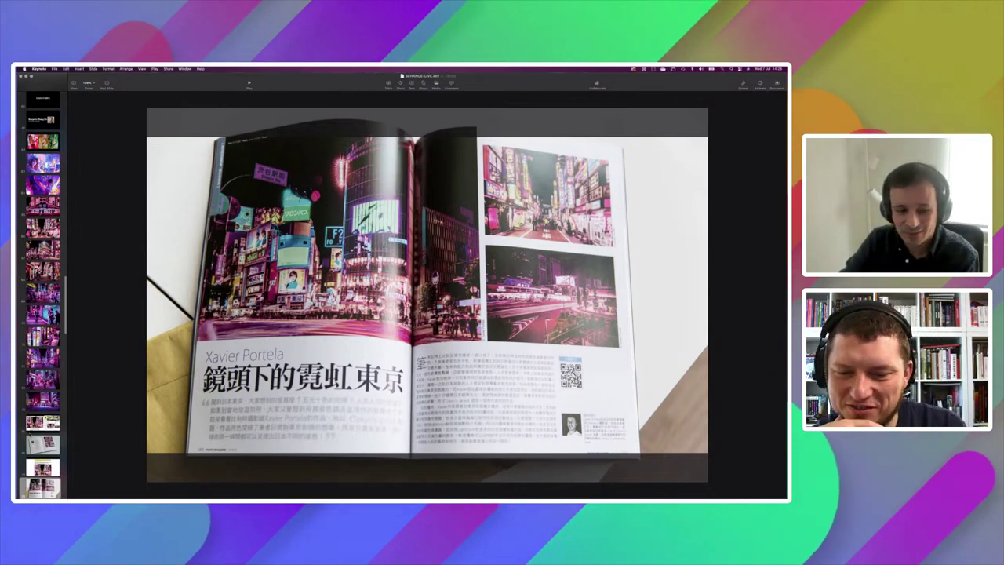
key(super+v)
Step: Move from the SURF THE WAVE title past the first photo to the aerial magenta skyscraper slide
scroll(43, 294, down, 2)
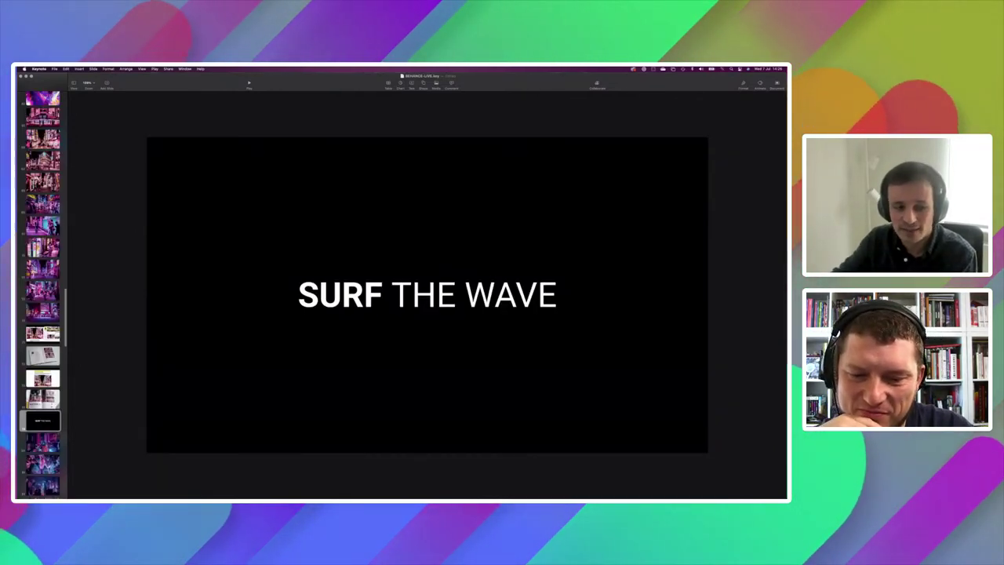
scroll(42, 294, down, 2)
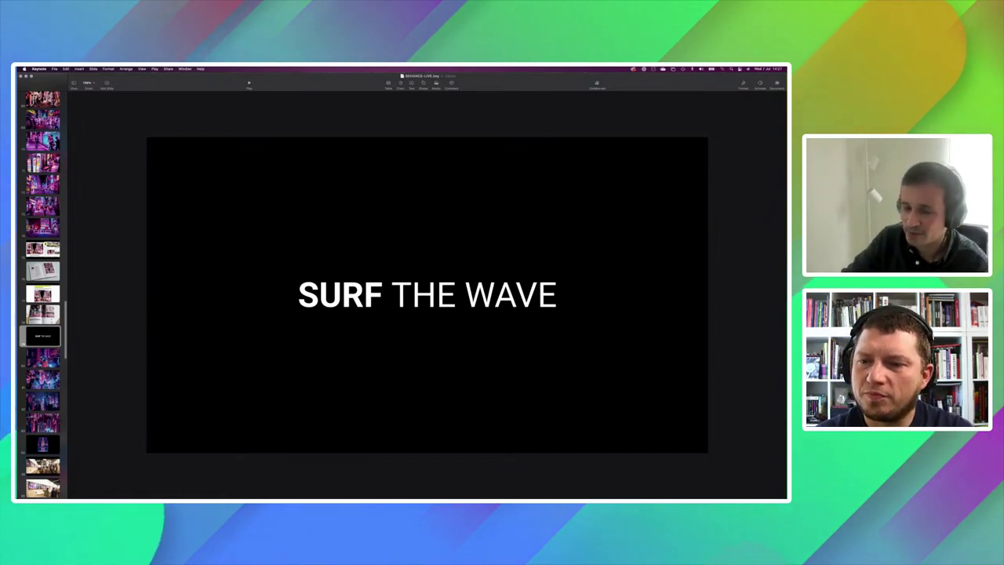
key(Down)
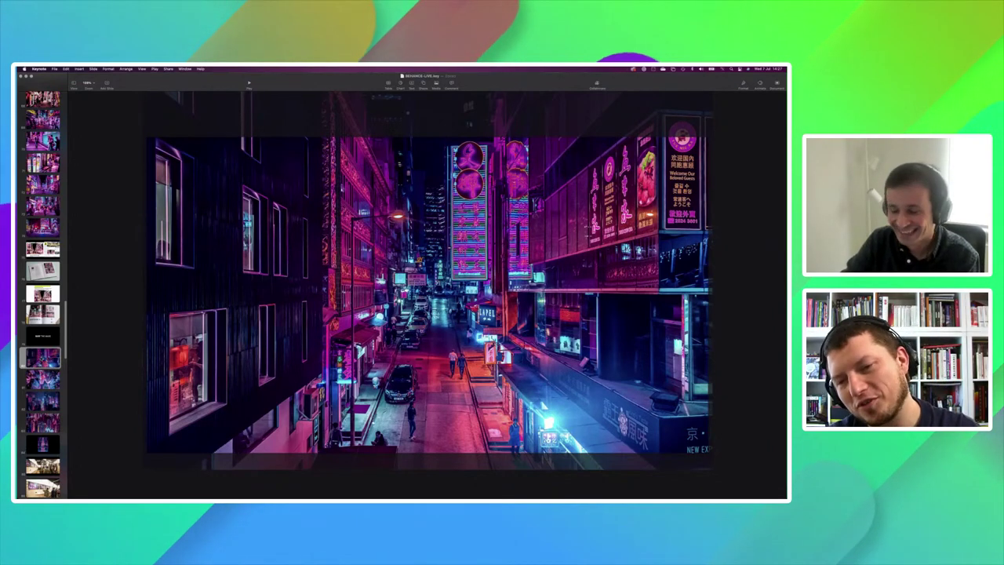
key(Down)
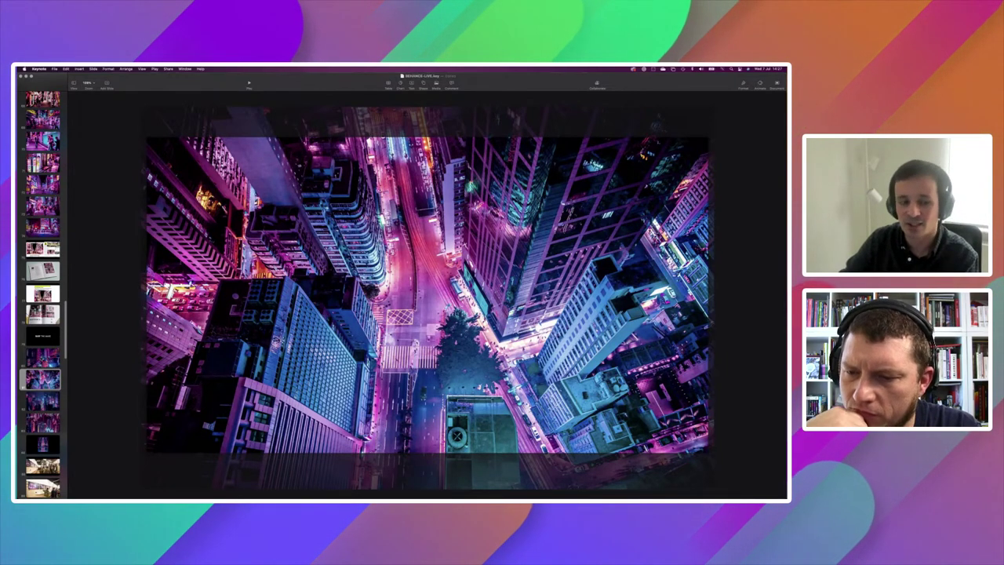
Step: Advance past the skyline and dense tower slides to the glow exhibition poster dated 10-11-16
key(Down)
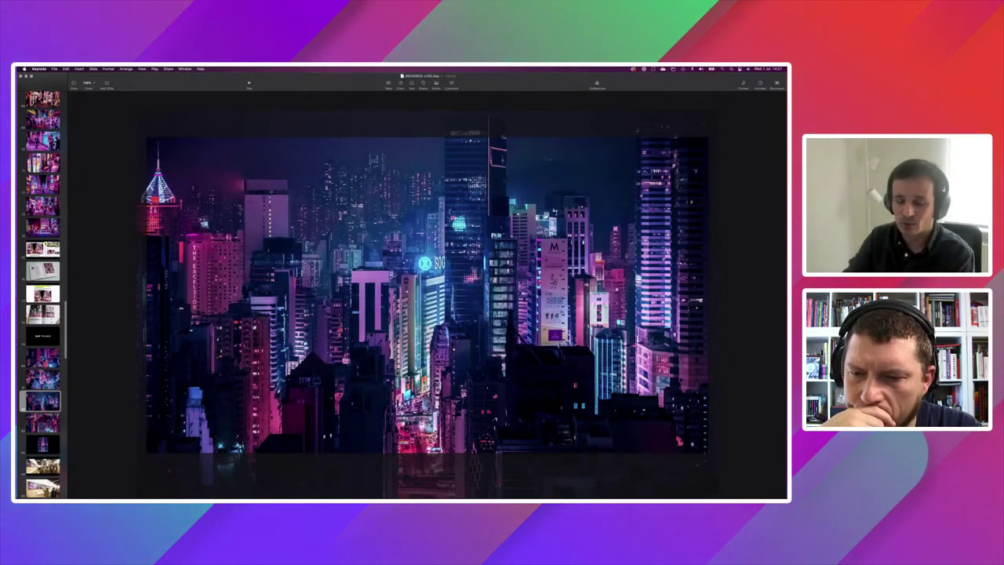
key(Down)
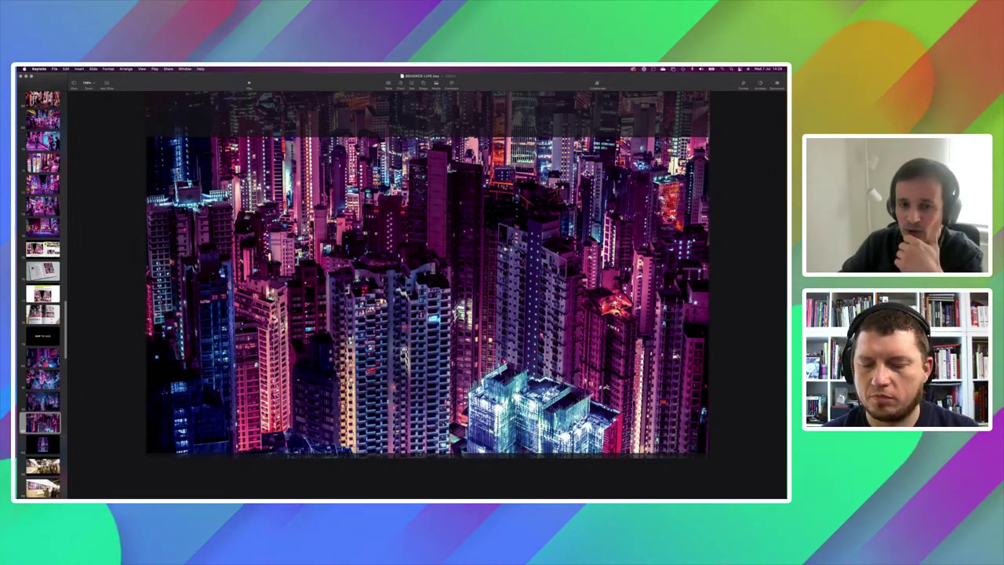
key(Down)
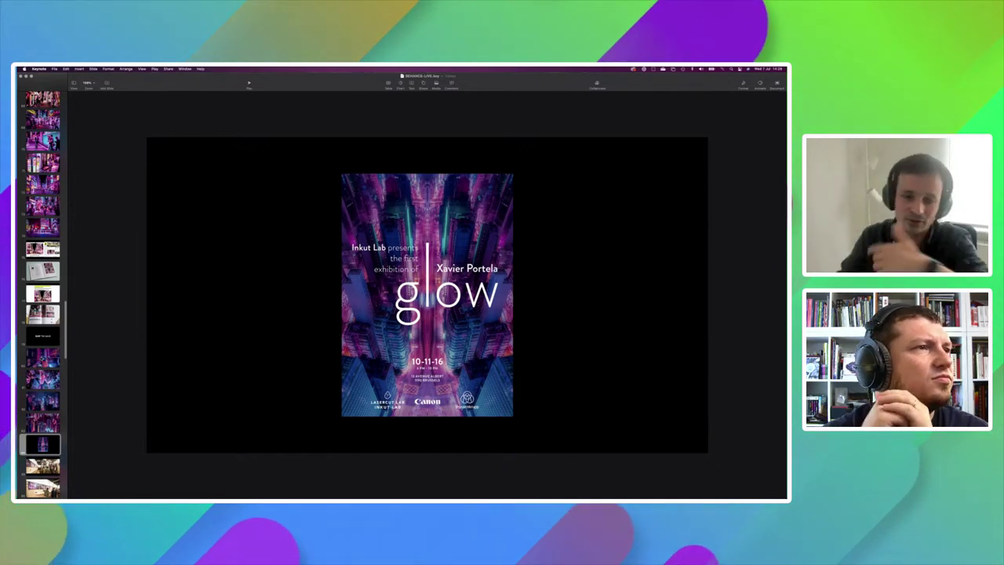
Step: Step past the gallery opening and large gallery photos to the '2016 Year in Photography on Fubiz' slide
key(Down)
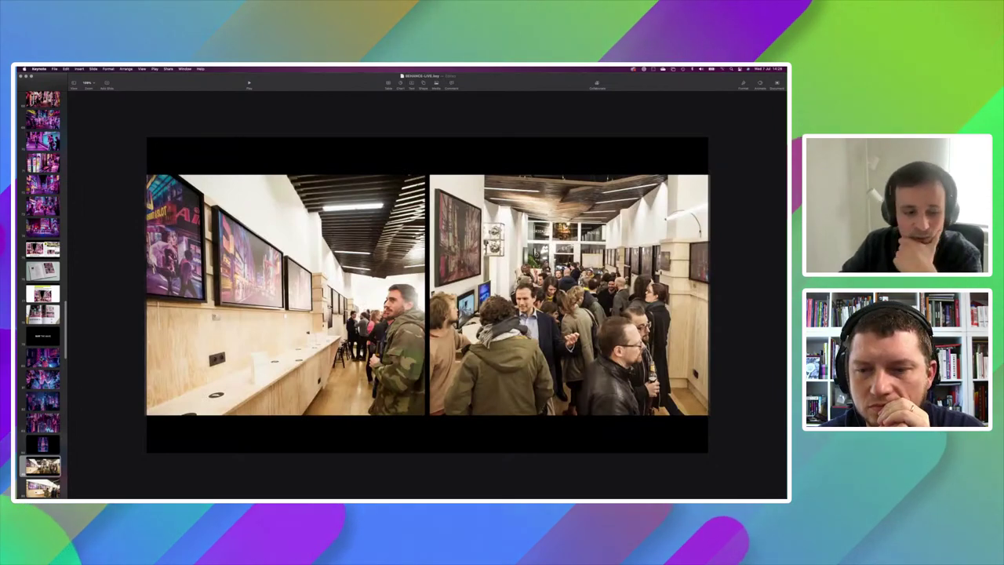
scroll(40, 295, down, 3)
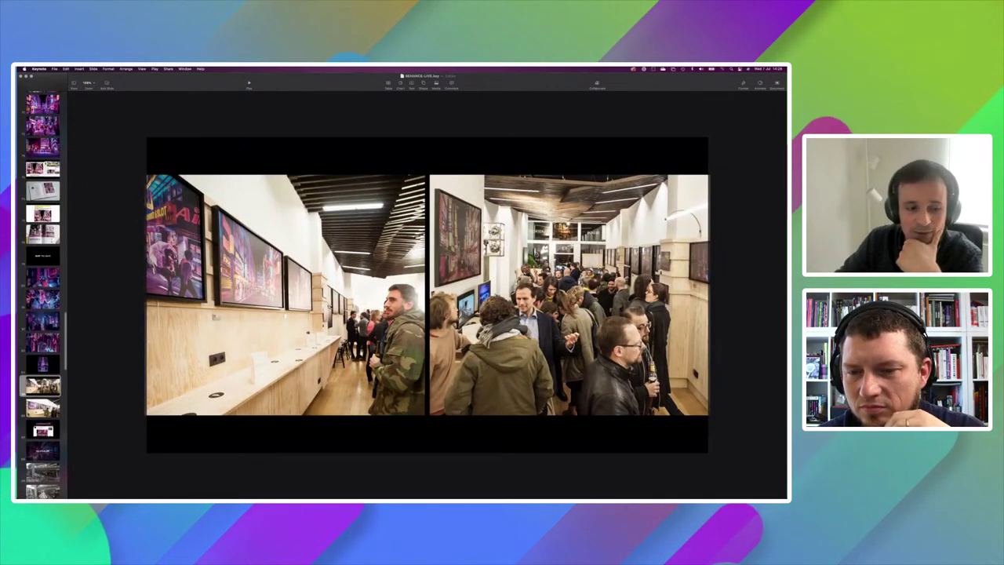
scroll(40, 295, down, 2)
key(Down)
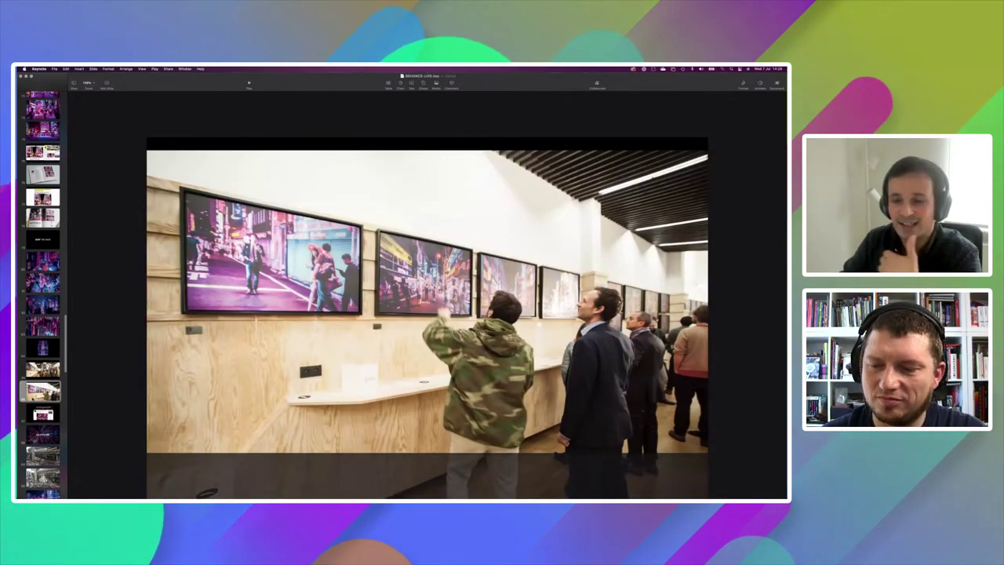
key(Down)
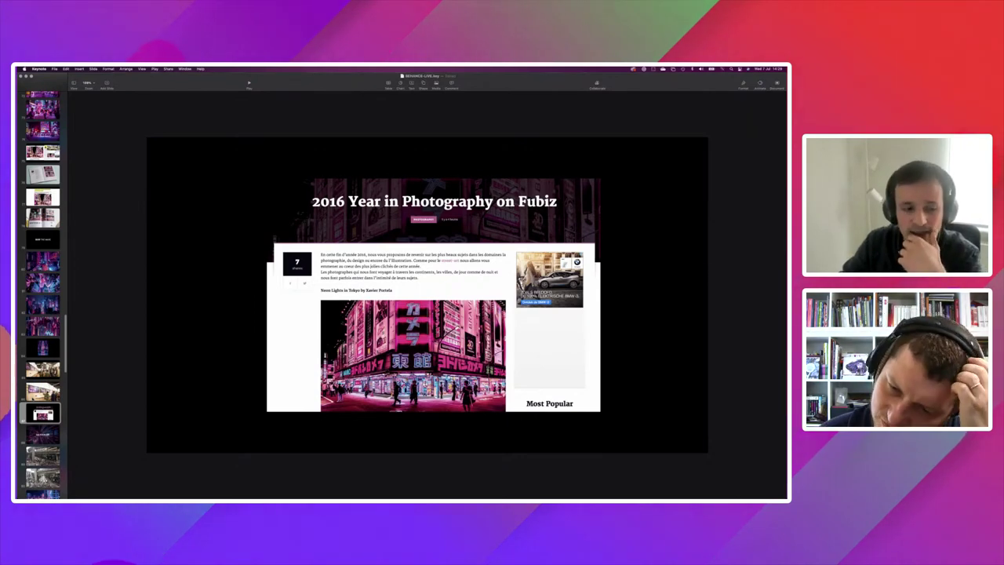
Step: Advance from the Fubiz slide to the magenta Bangkok street photo titled 'BANGKOK'
key(Down)
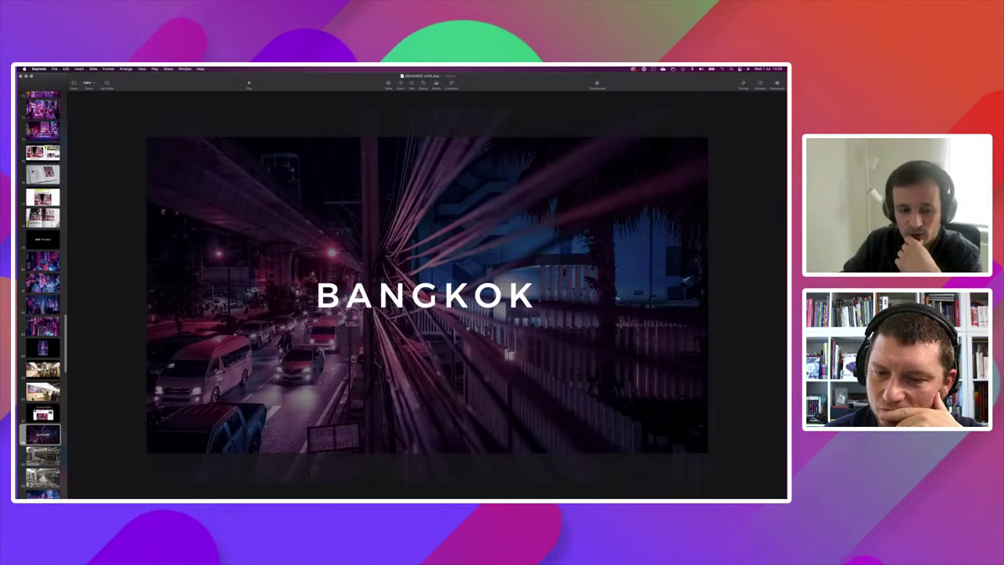
Step: Step through four Bangkok daytime traffic photos to the purple night shot of elevated rail tracks
key(Down)
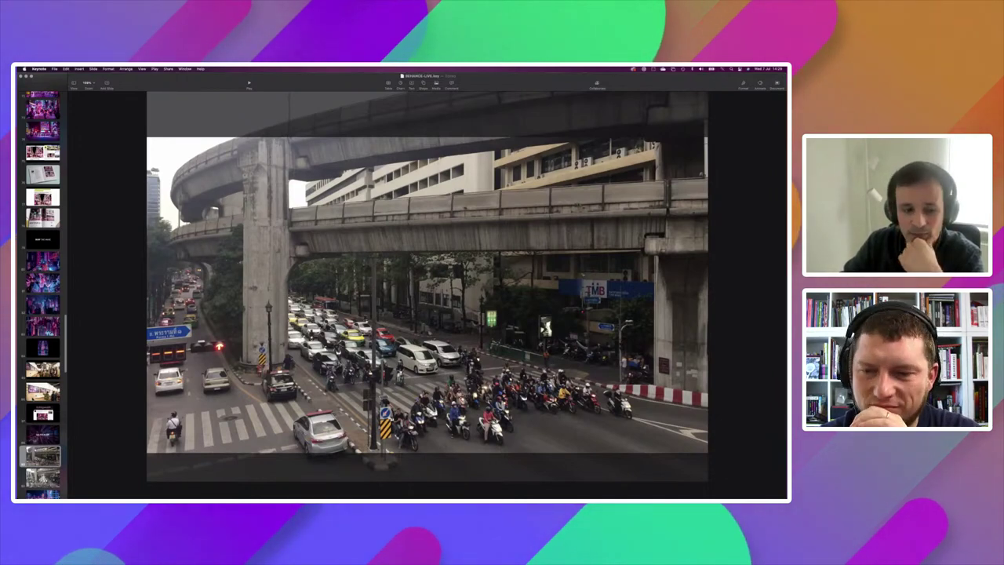
key(Down)
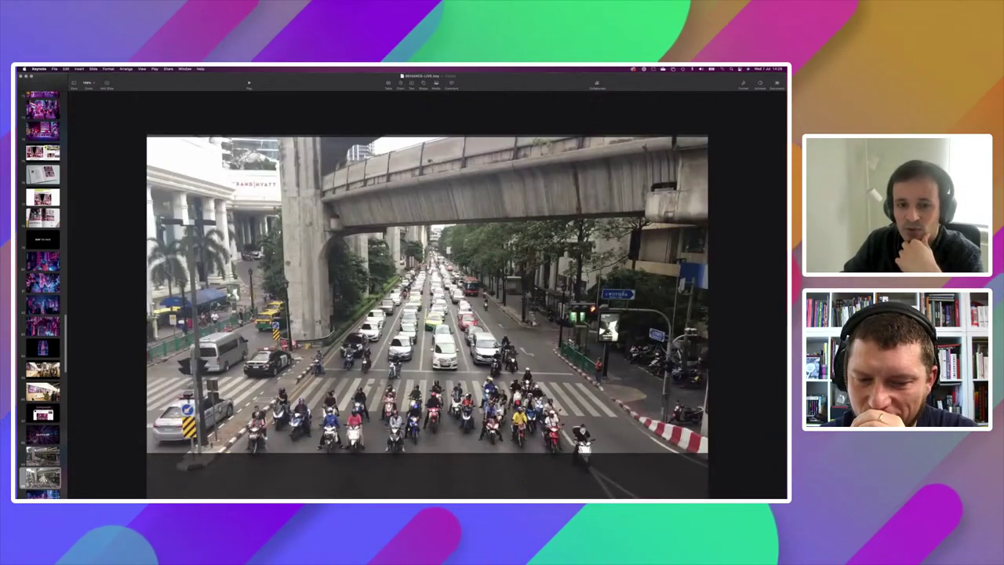
key(Down)
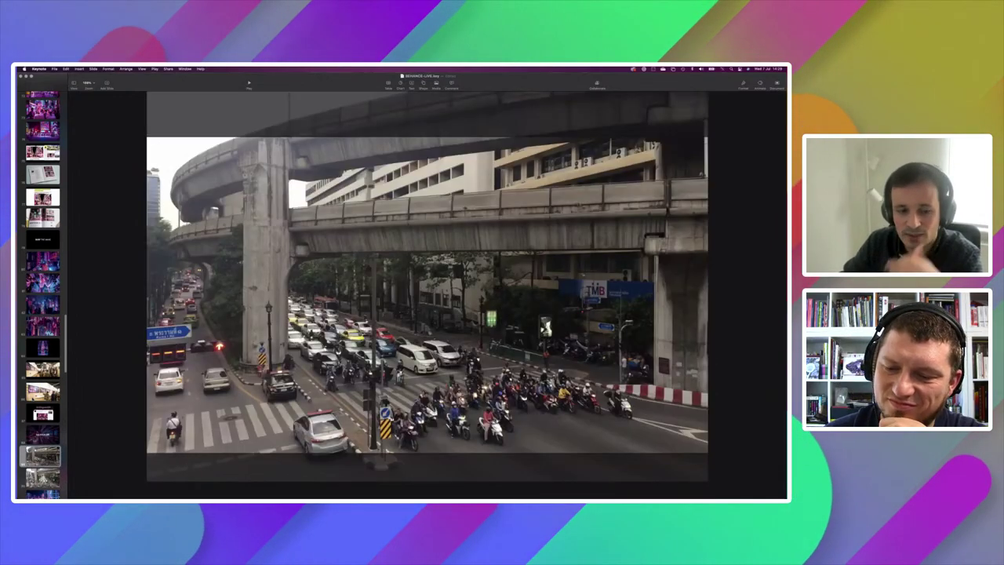
key(Down)
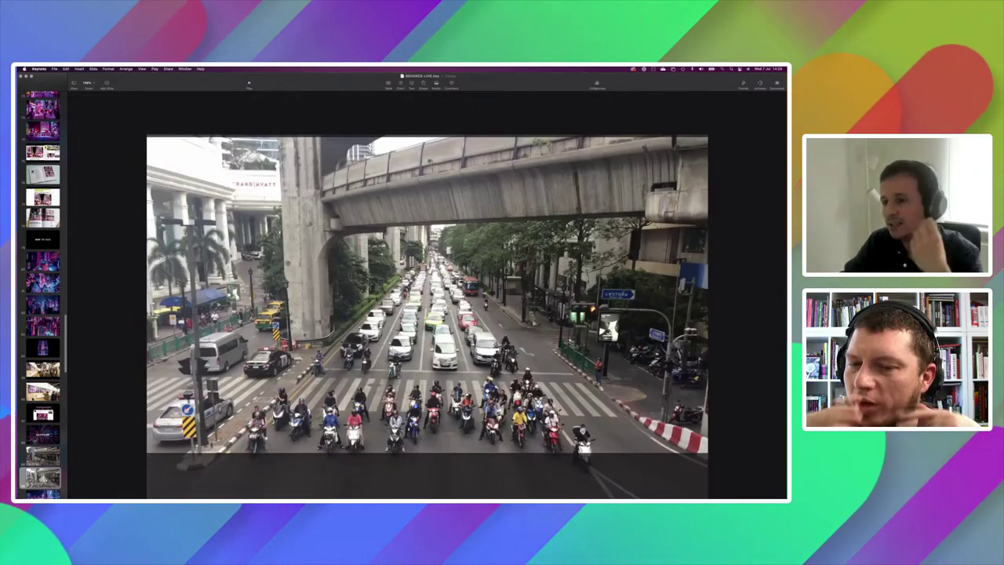
key(Down)
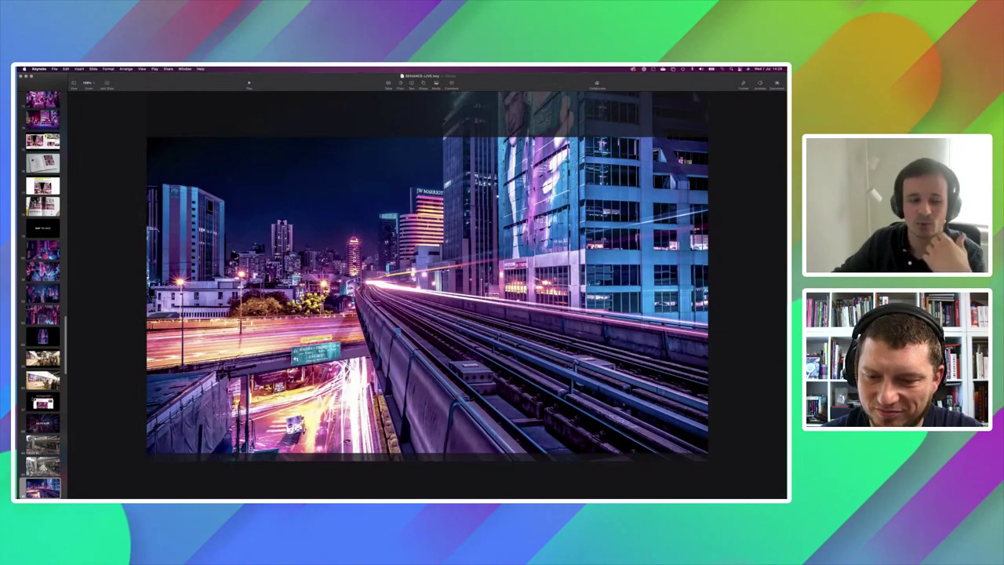
Step: Advance through the blue light-trail train, neon street and neon market stall photos
scroll(42, 294, down, 3)
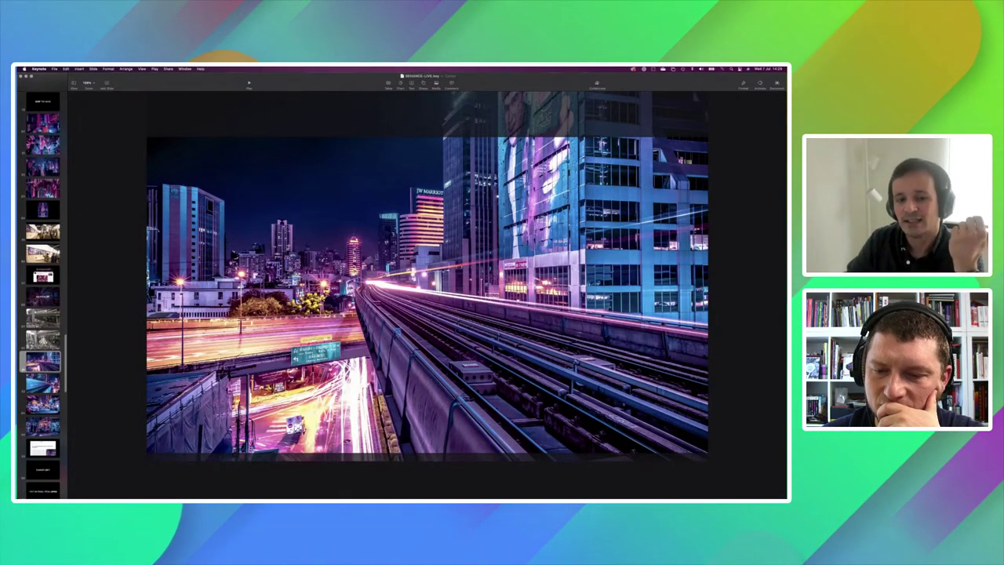
key(Down)
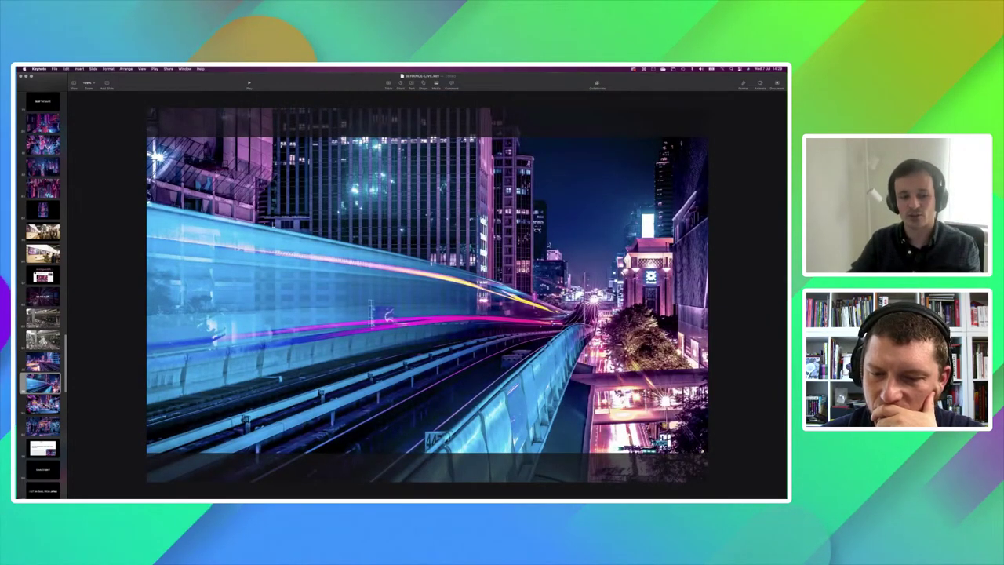
key(Down)
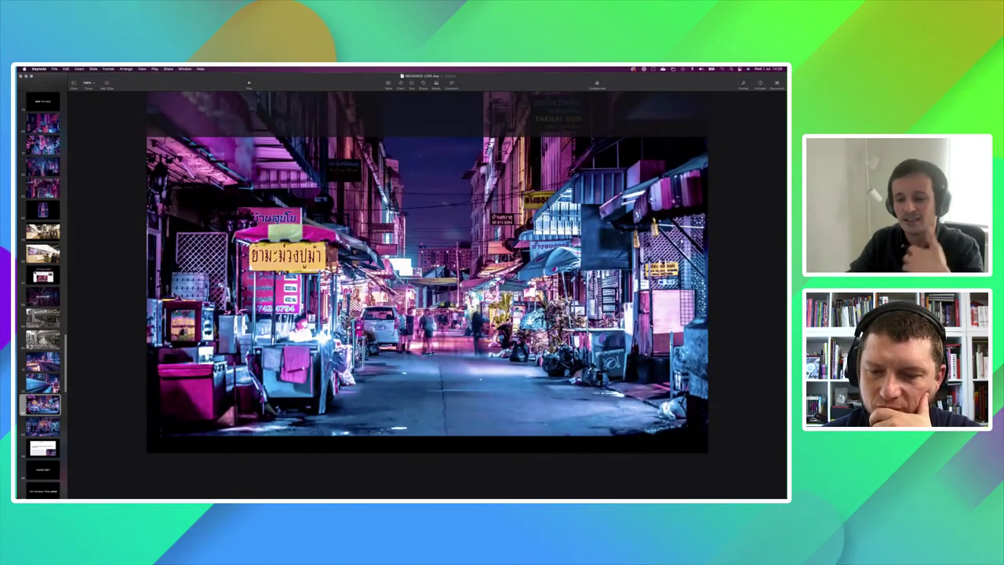
key(Down)
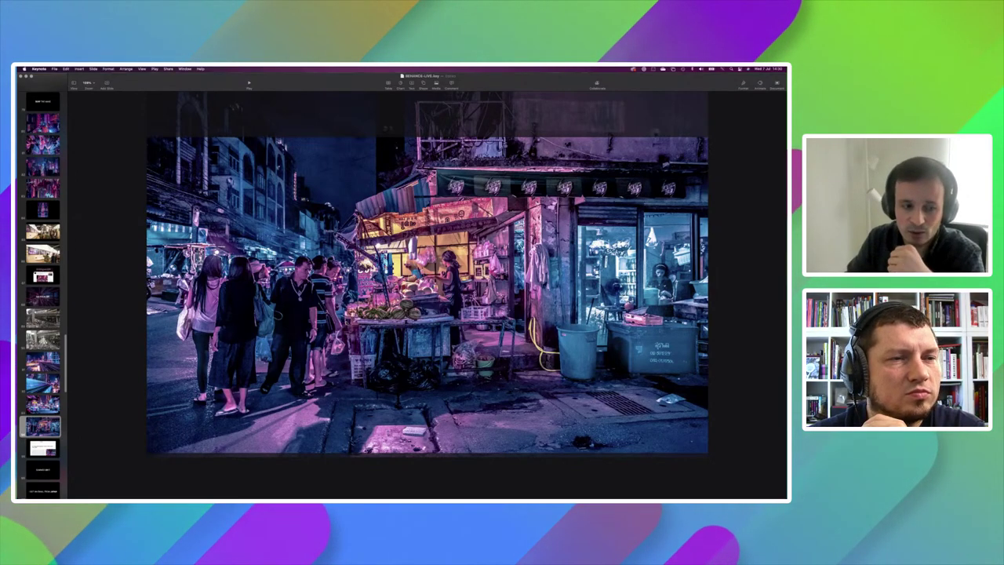
Step: Revisit the train and elevated rail photos, then reach the Lonely Planet '11 unique photographic views' slide
key(Up)
key(Up)
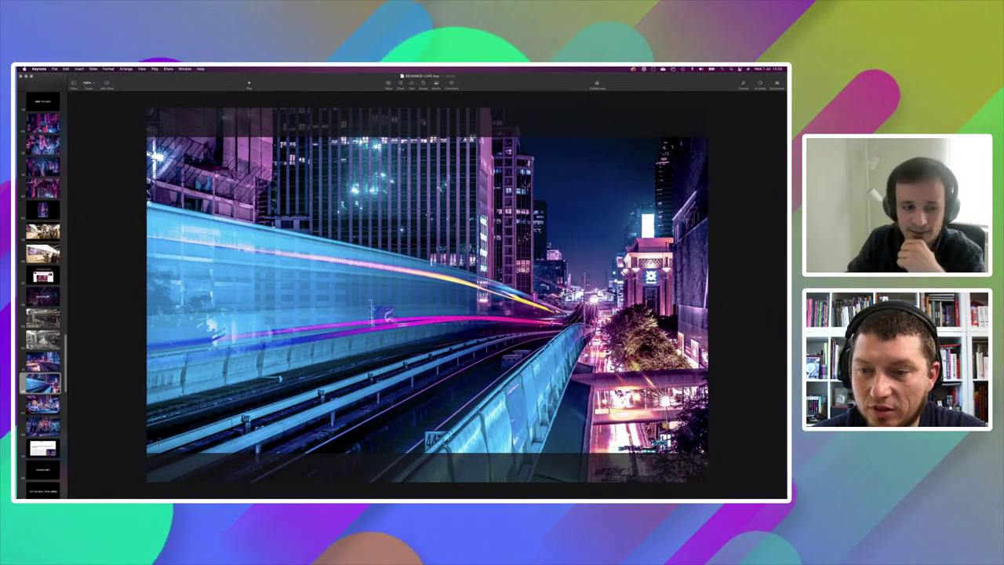
key(Up)
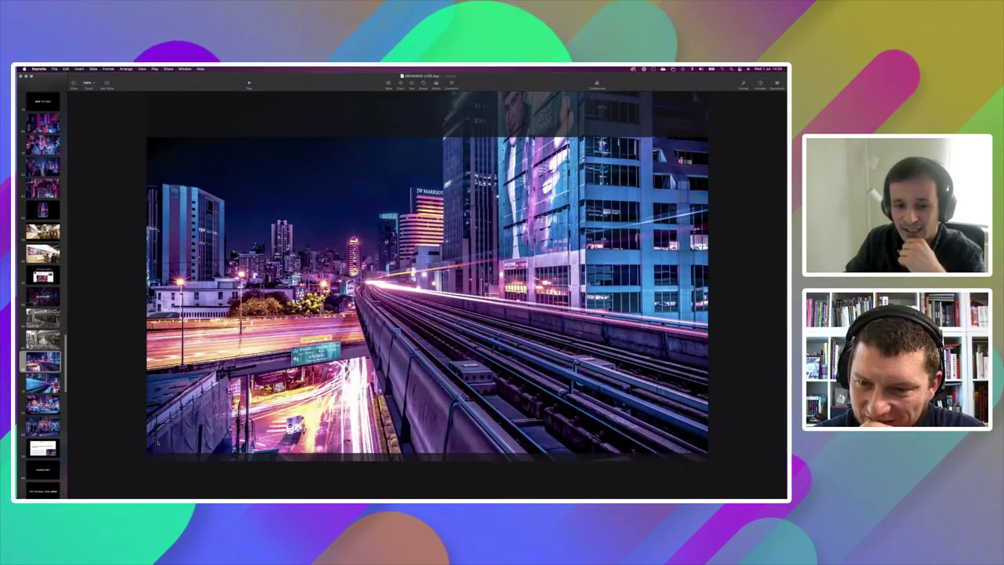
key(Down)
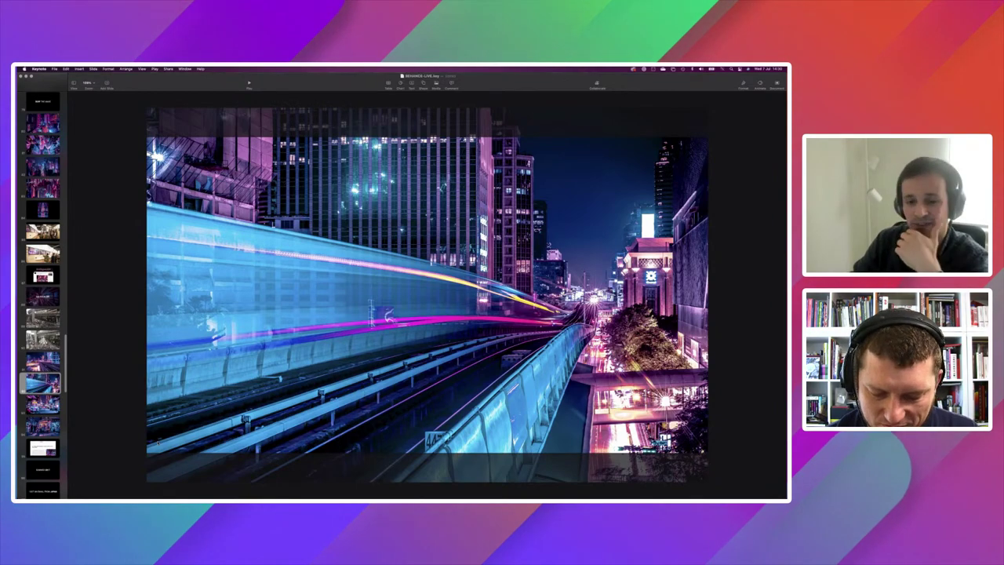
key(Down)
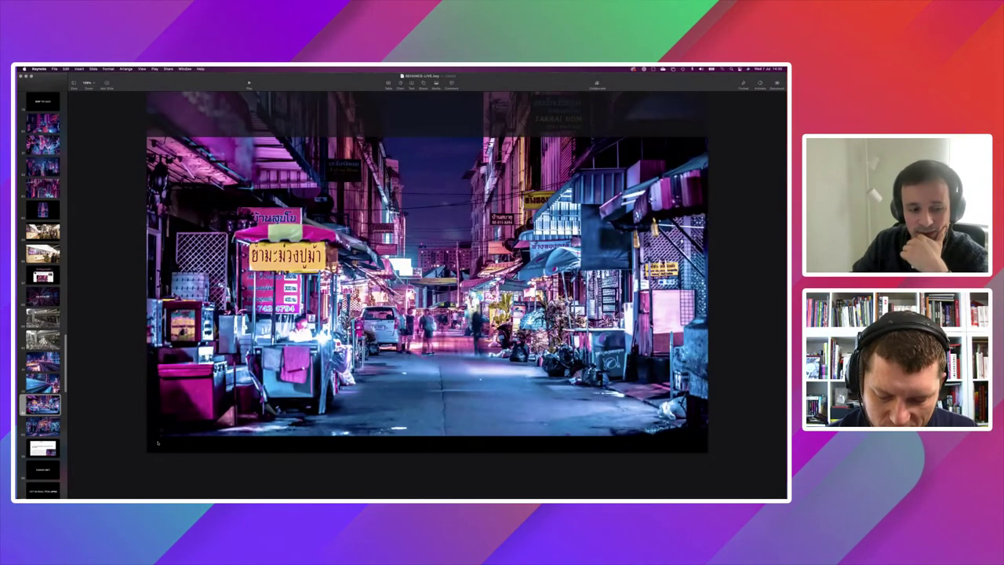
key(Down)
key(Down)
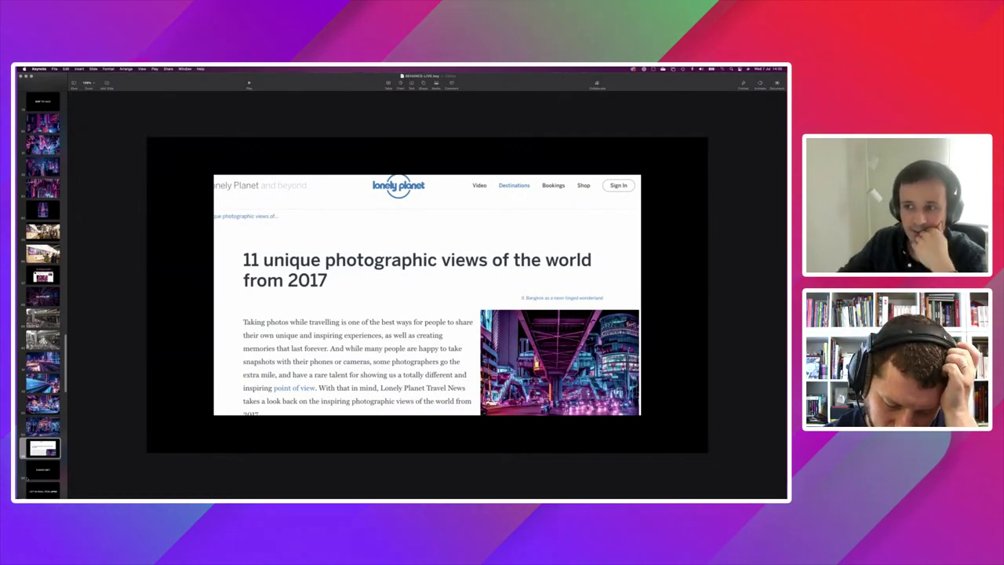
Step: Scroll down past the Lonely Planet article slide and advance to the black 'SUMMER 2017' title slide
scroll(40, 295, down, 2)
scroll(39, 295, down, 2)
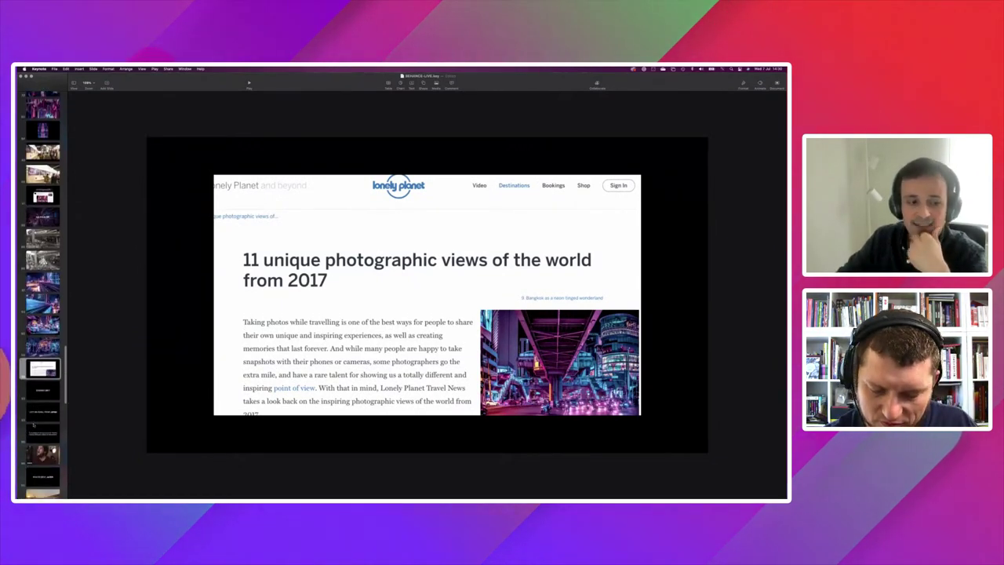
scroll(39, 295, down, 2)
scroll(39, 295, down, 4)
scroll(39, 295, down, 1)
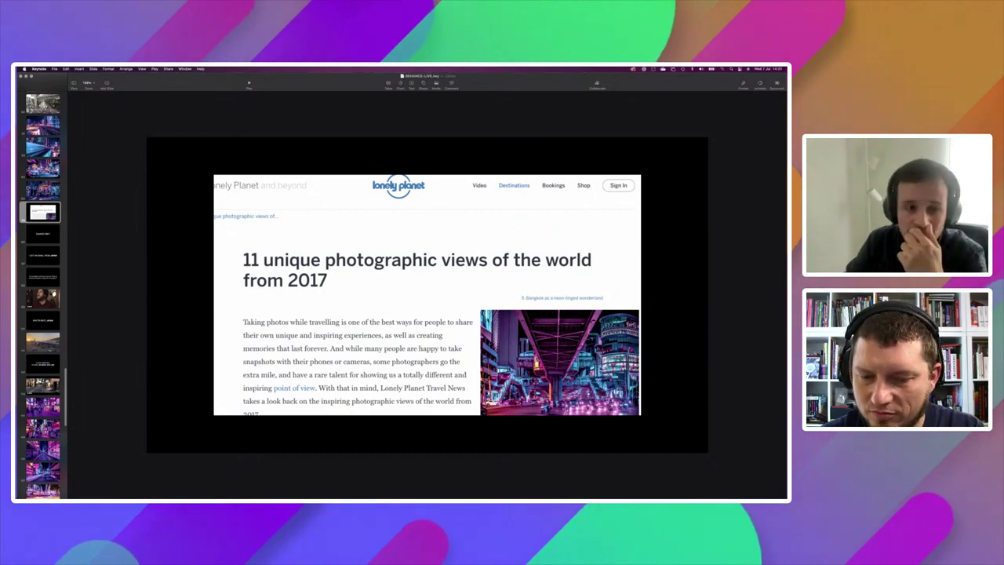
key(Down)
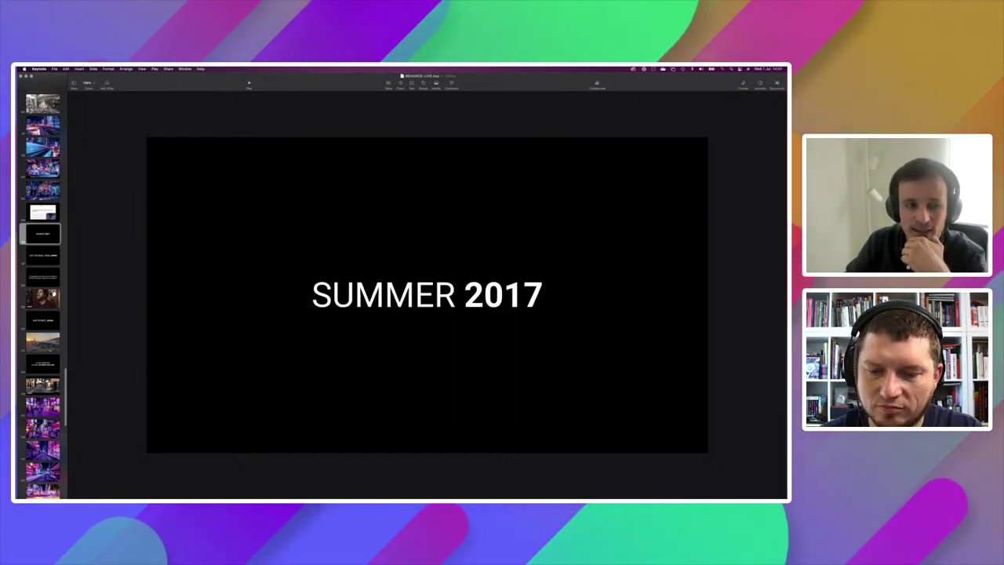
Step: Step past the 'I GOT AN EMAIL FROM JAPAN' and Shibuya-crossing quote slides to the bearded man's video
key(Down)
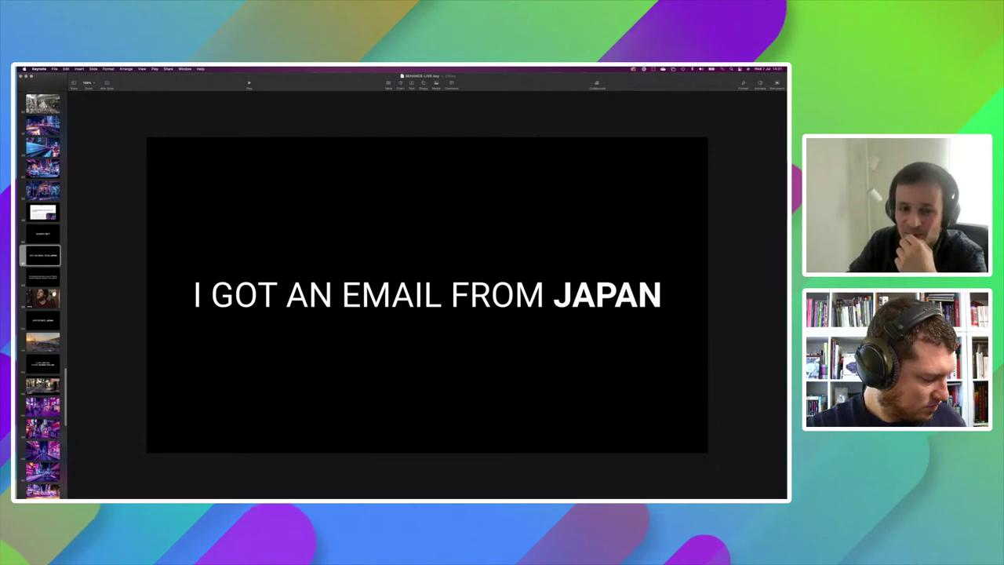
key(Down)
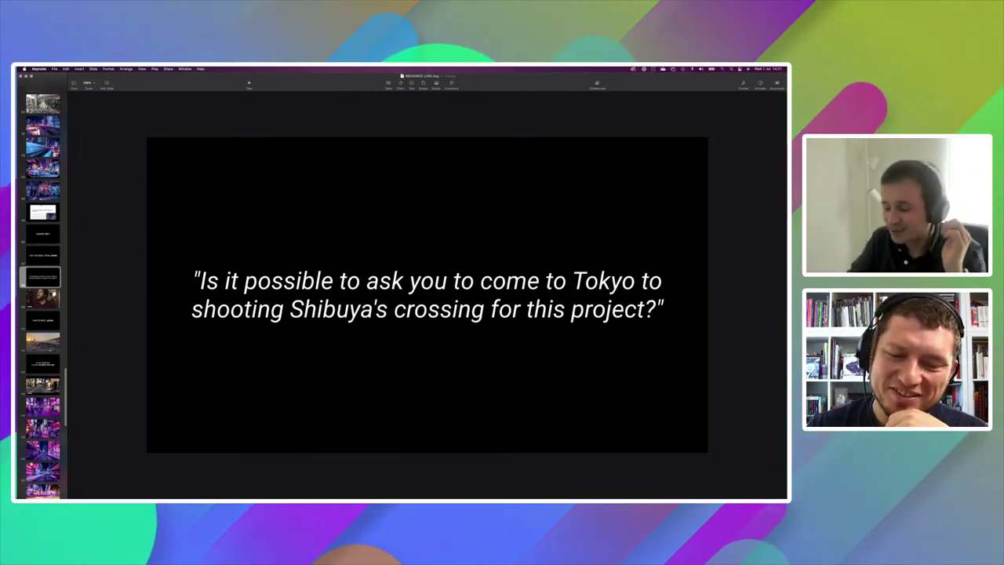
key(Down)
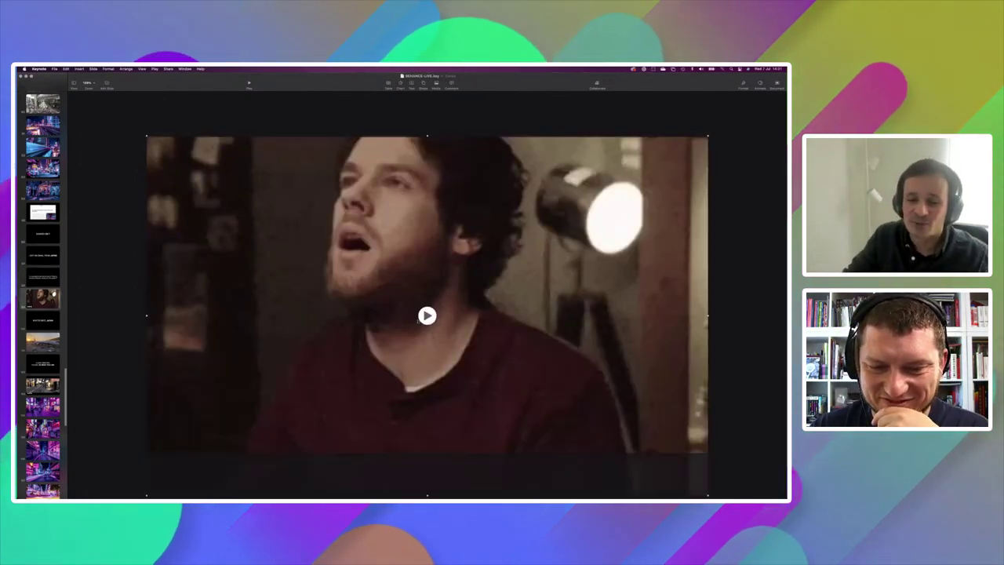
Step: Play the video, then advance past 'WINTER 2017, JAPAN' and the ANA plane photo to 'CLIENT BRIEFING'
click(426, 316)
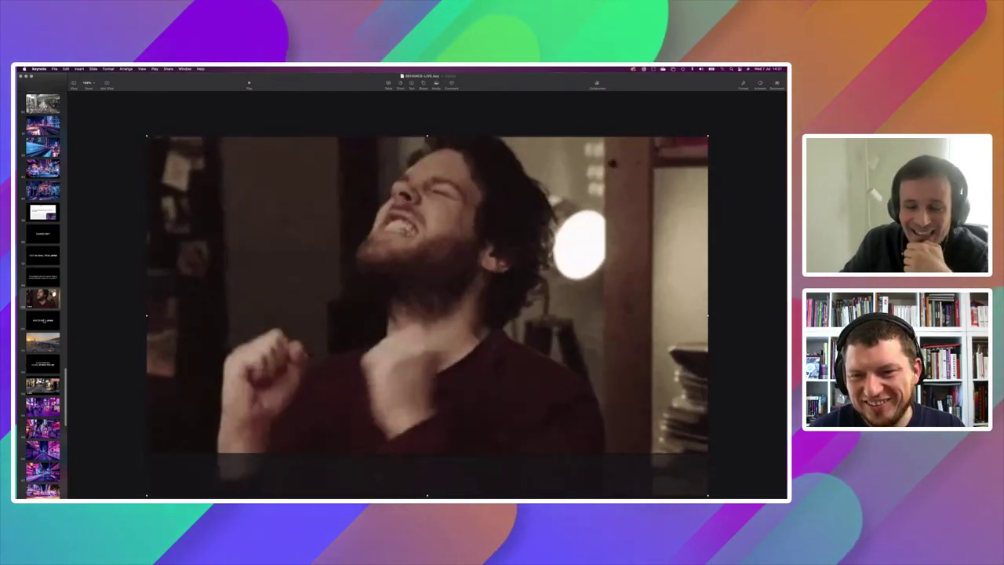
key(Down)
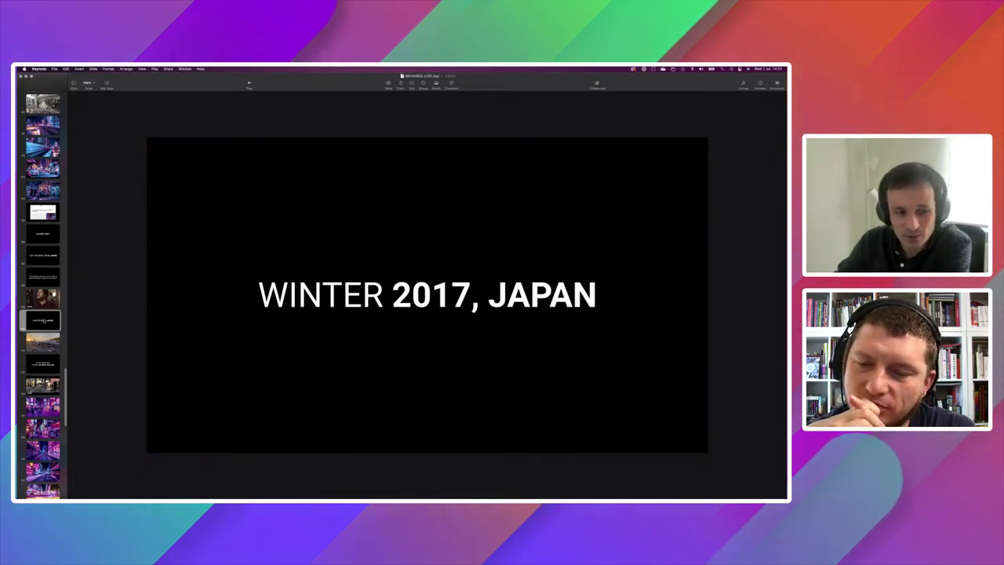
key(Down)
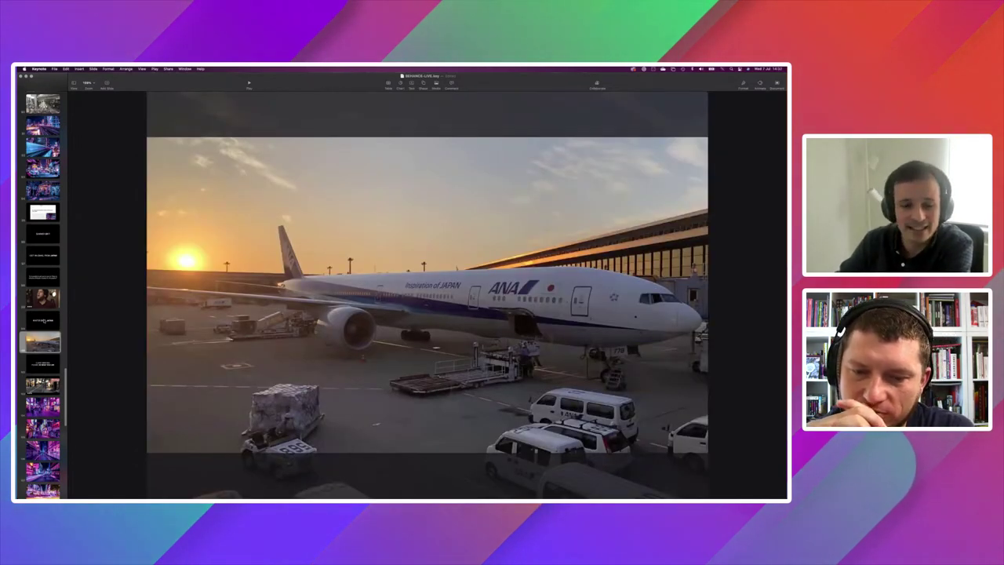
key(Down)
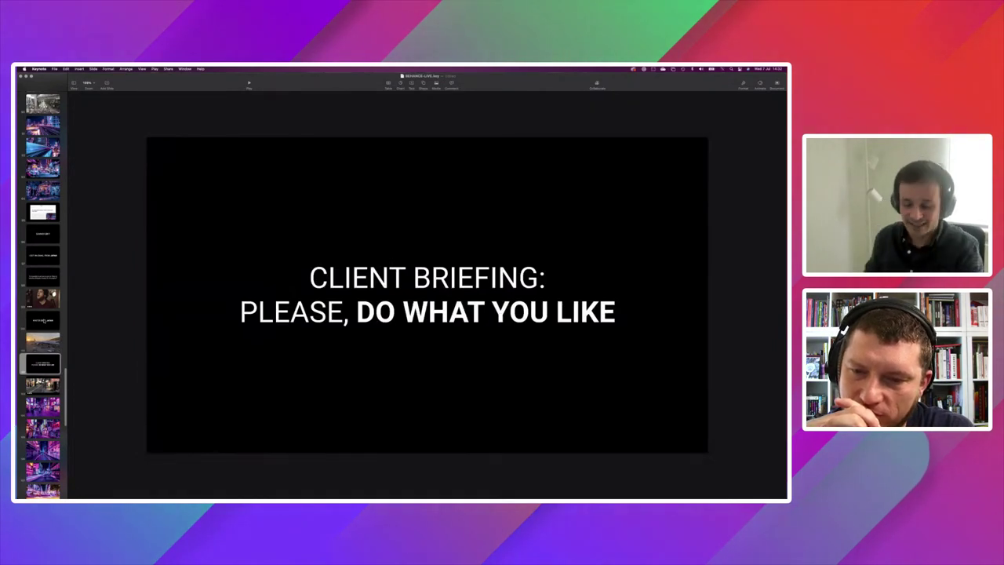
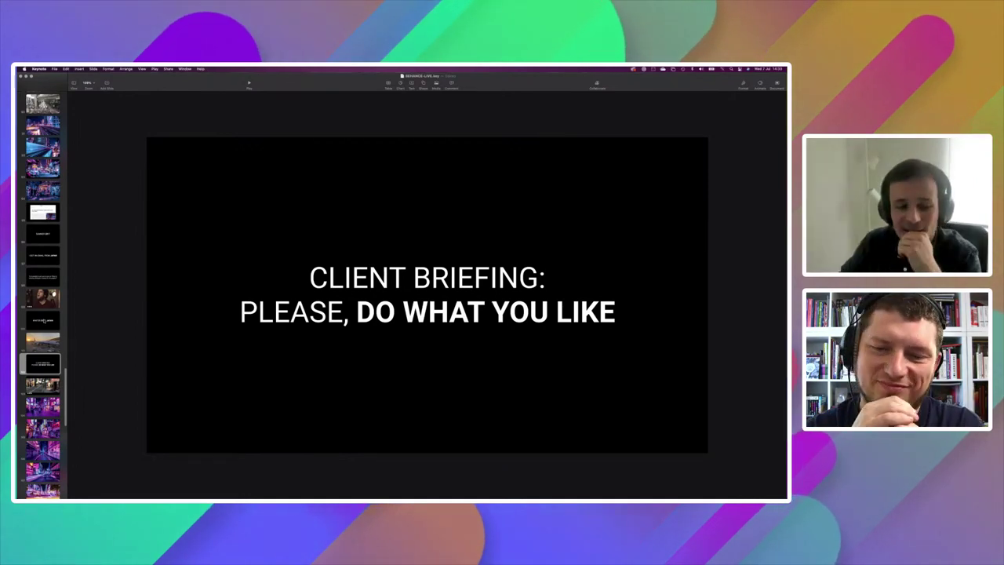
Step: Advance past the blurred street video and purple neon alley and street photos to 'CAN YOU SHOOT FROM HIGHER?'
key(Down)
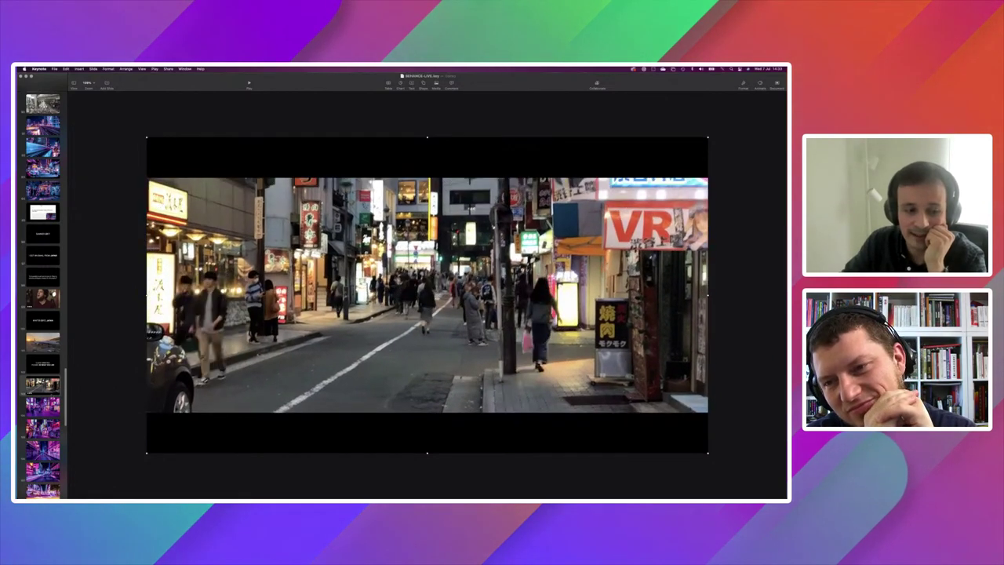
key(Down)
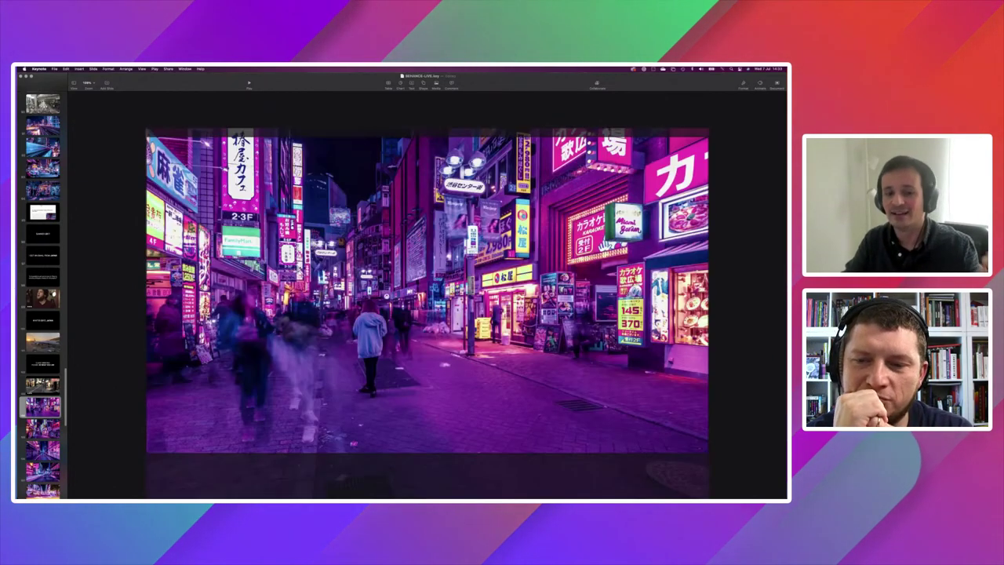
key(Down)
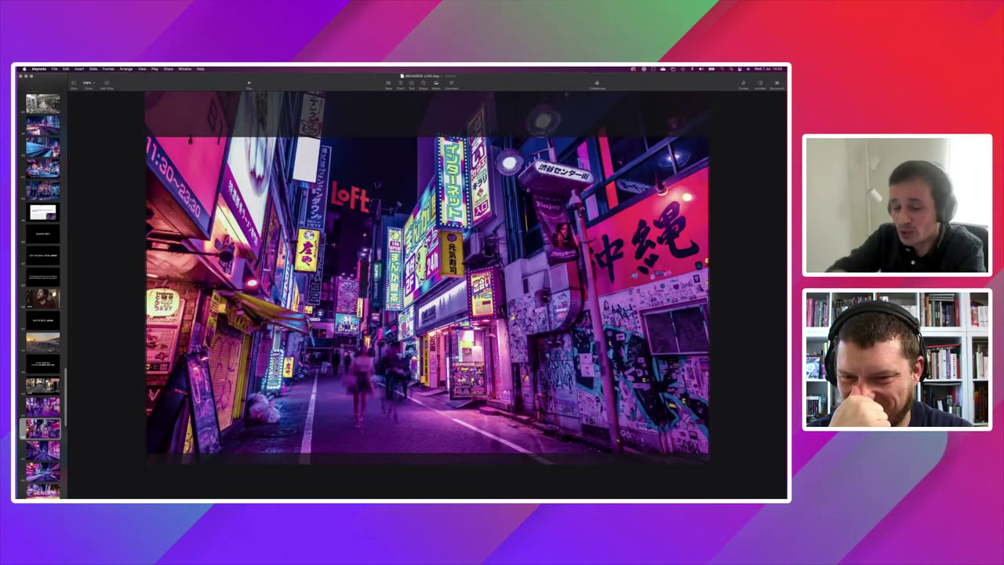
key(Down)
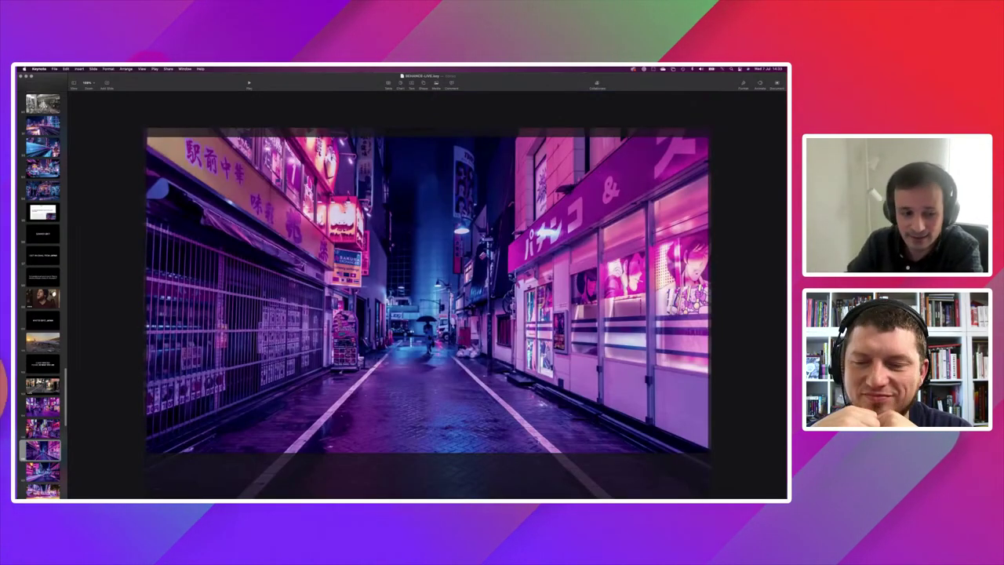
key(Down)
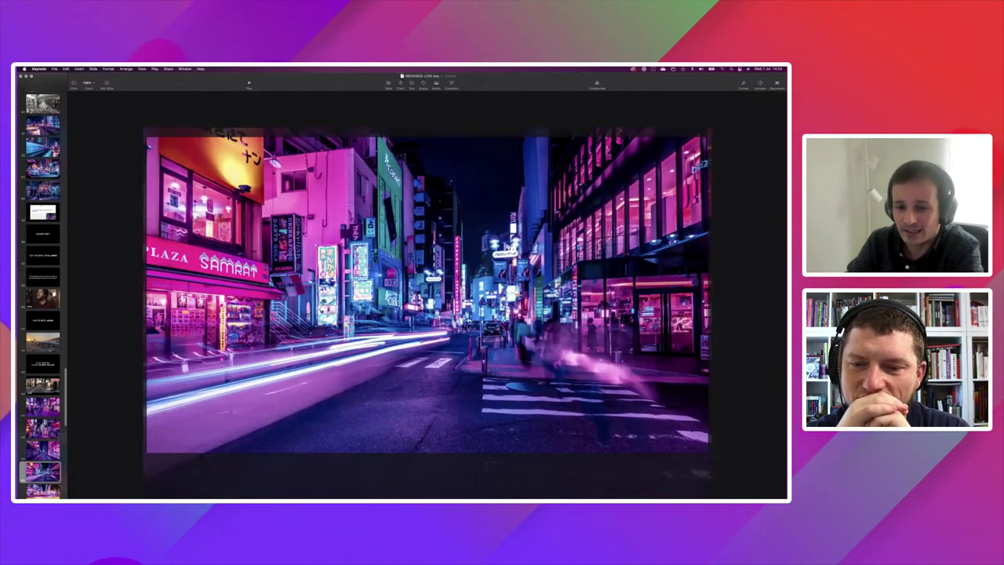
key(Down)
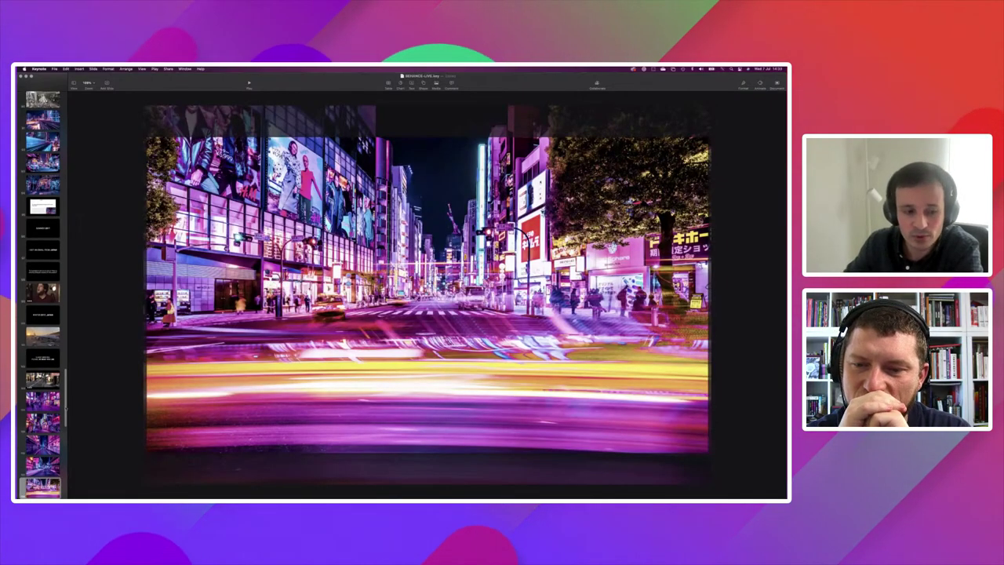
scroll(43, 353, down, 2)
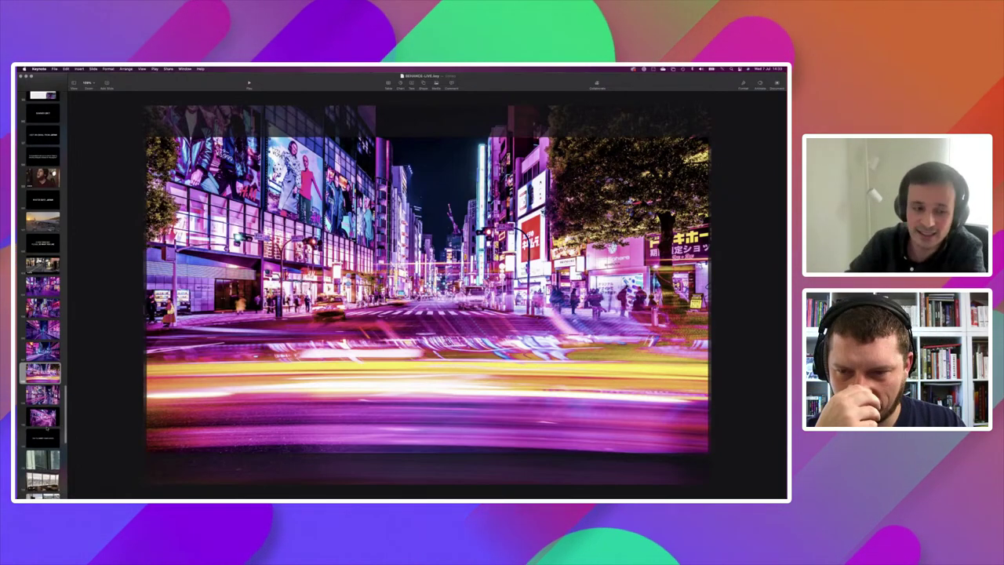
key(Down)
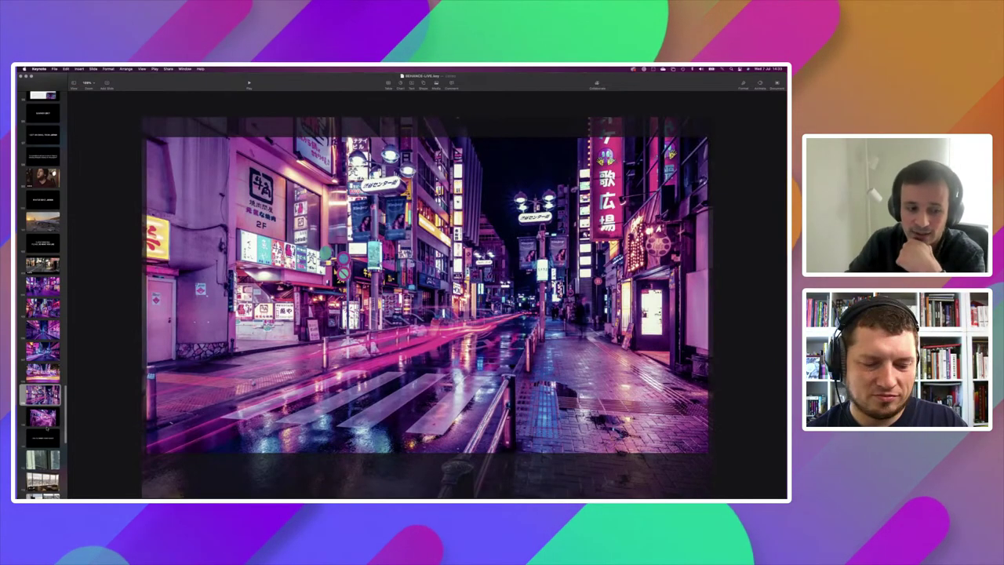
key(Down)
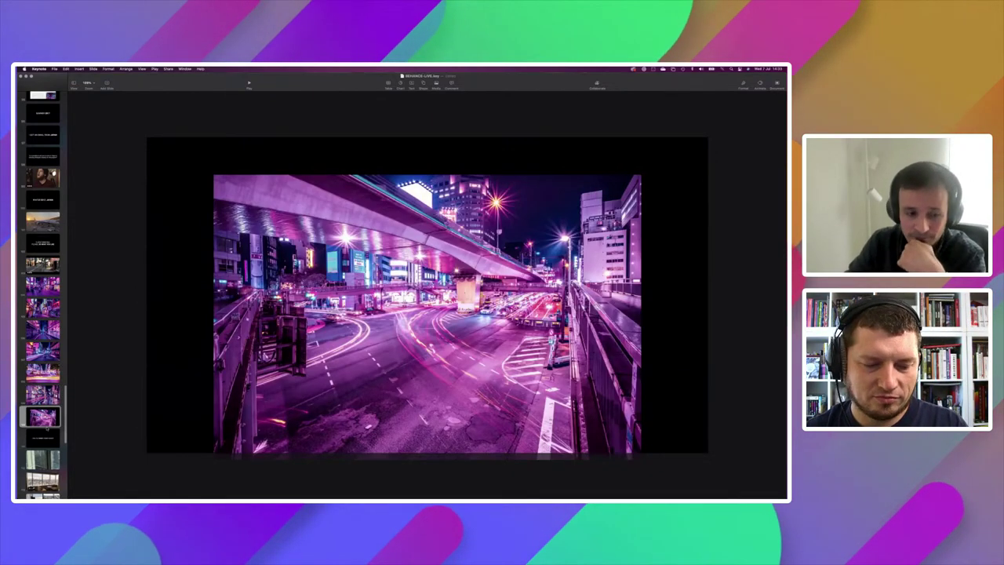
key(Down)
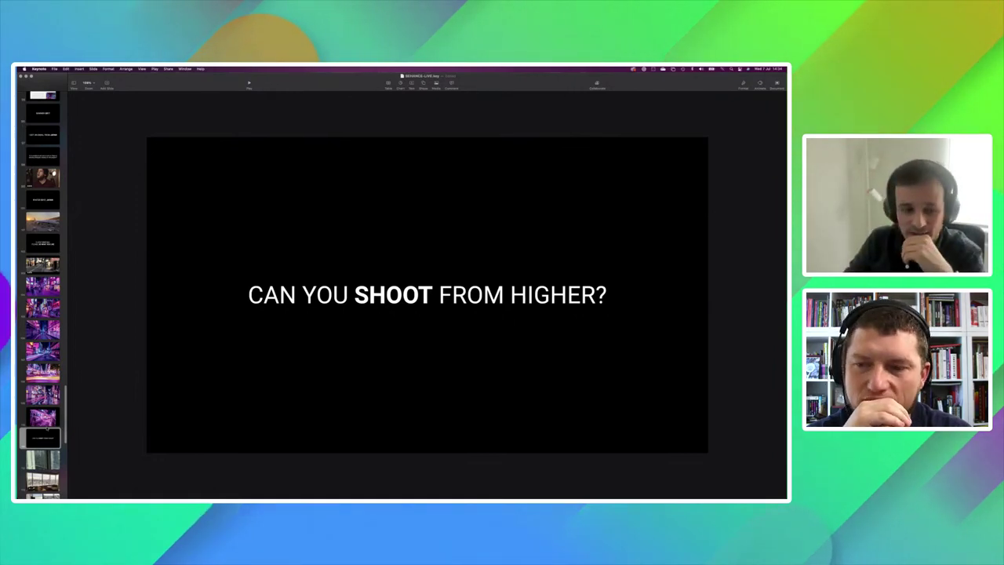
Step: Advance past the hotel-window city video to the tripod-and-aerial-crossing two-photo slide
key(Down)
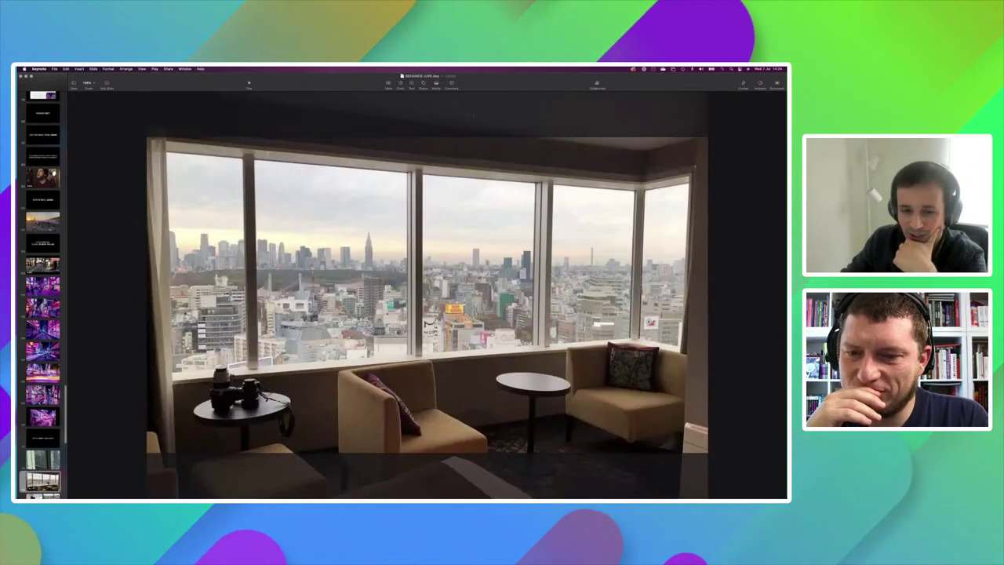
scroll(42, 298, down, 1)
scroll(42, 298, down, 1)
scroll(42, 298, down, 2)
scroll(43, 298, down, 1)
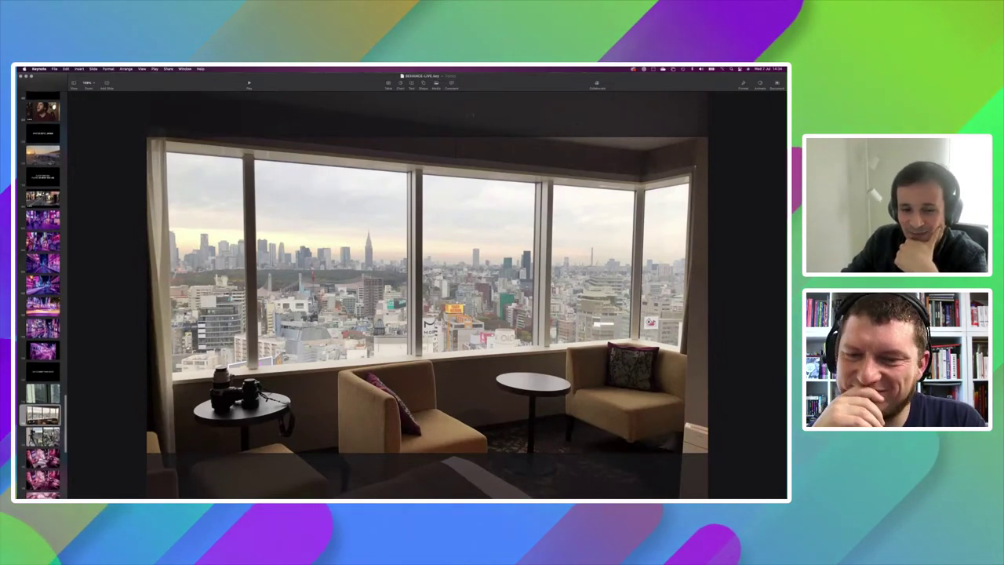
key(Down)
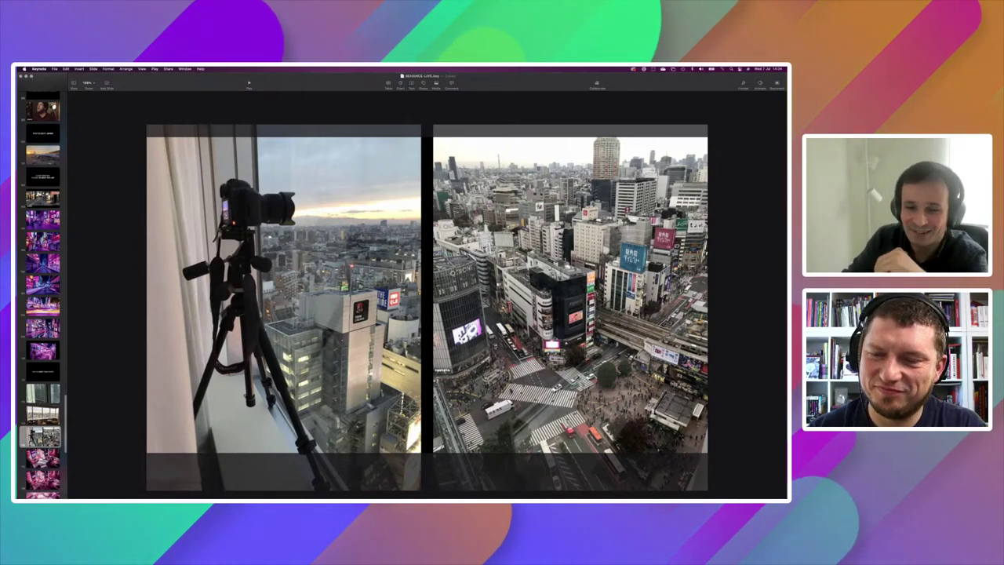
Step: Advance through the two pink Shibuya crossing photos to the aerial crosswalk video slide
key(Down)
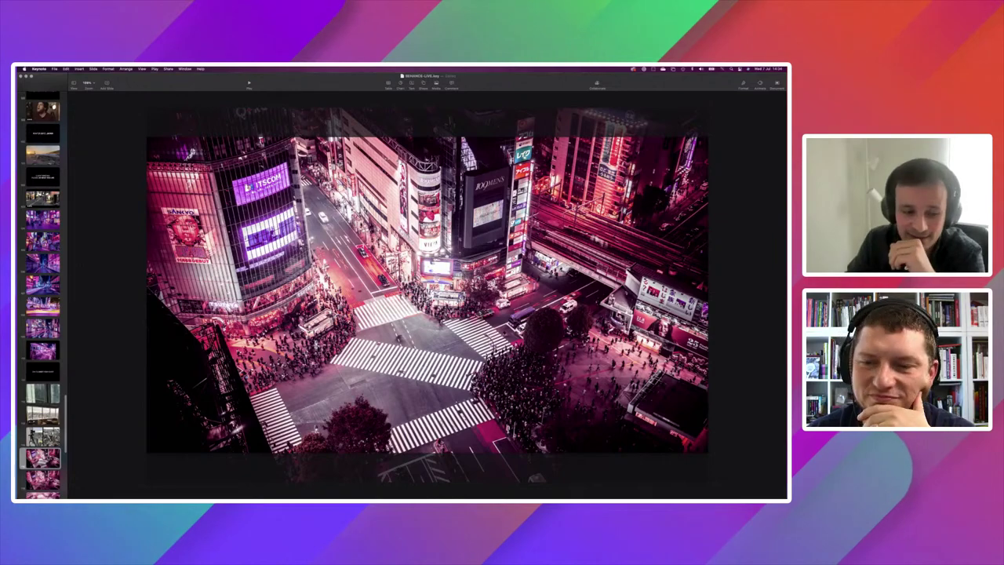
key(Down)
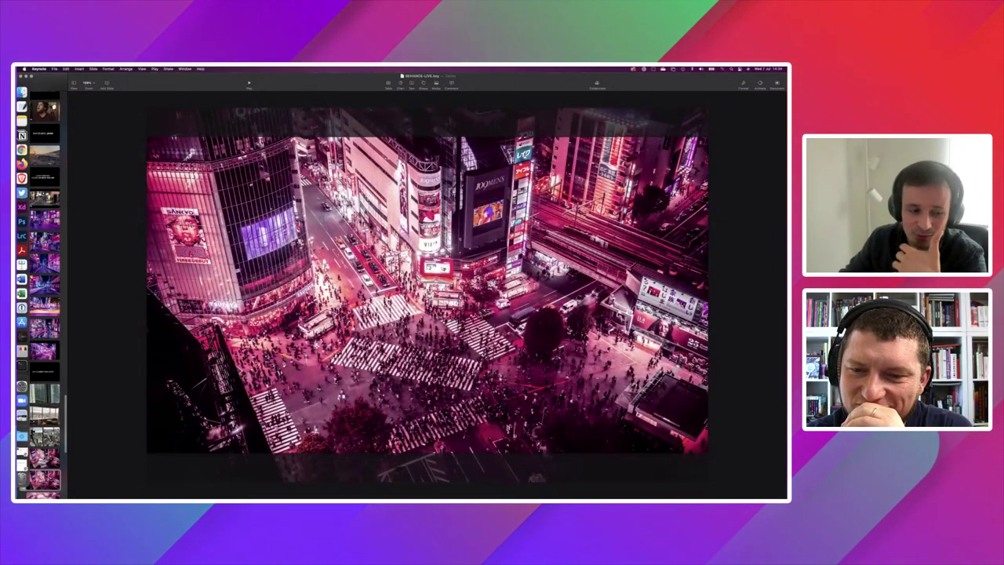
scroll(42, 298, down, 2)
scroll(42, 298, down, 2)
scroll(43, 298, down, 2)
scroll(42, 298, down, 1)
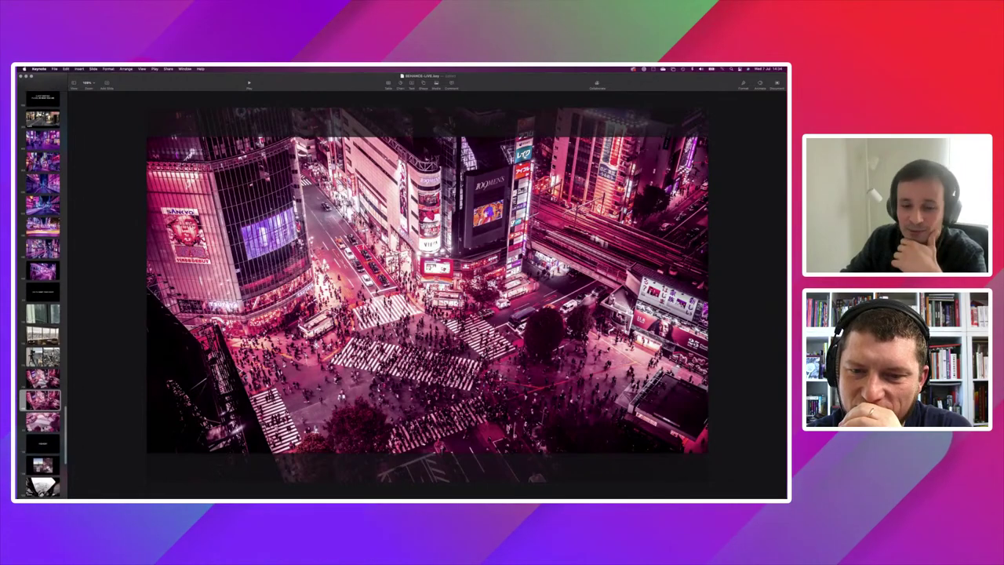
key(Down)
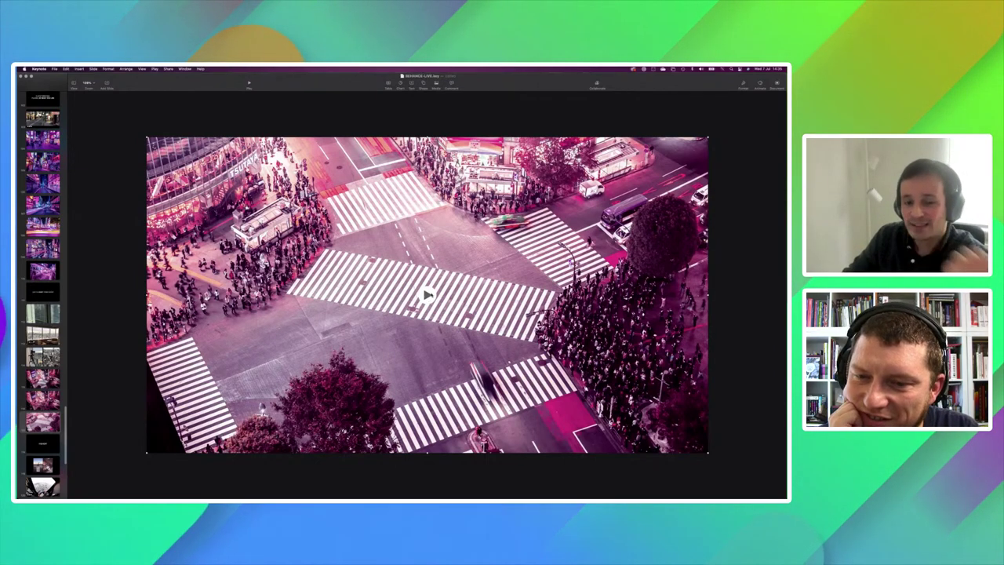
Step: Play the aerial crosswalk video, then jump to the black 'HIGHER?' slide
click(426, 295)
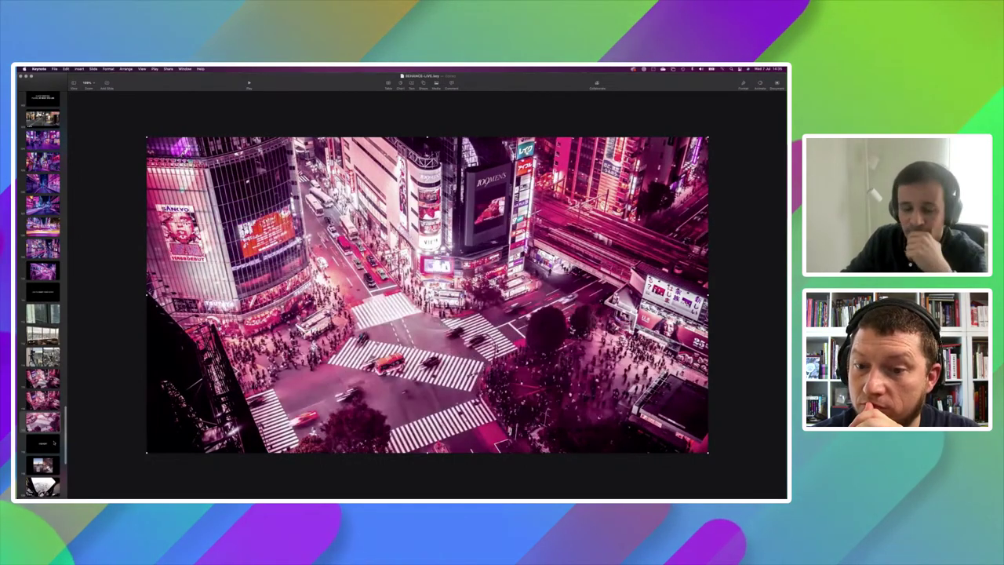
click(53, 443)
scroll(53, 443, down, 2)
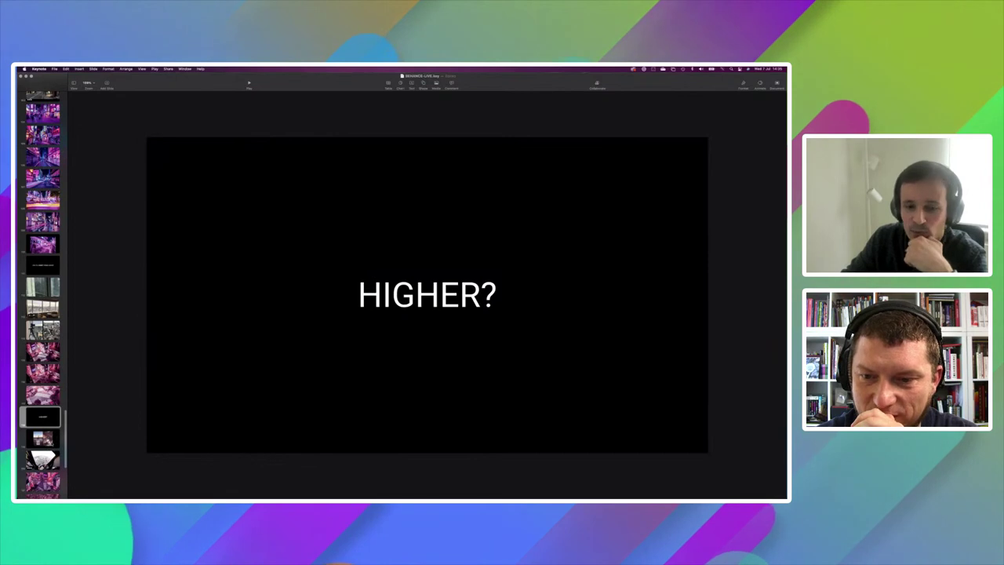
Step: Advance through the helicopter camera slide and play the helicopter cockpit video
key(Down)
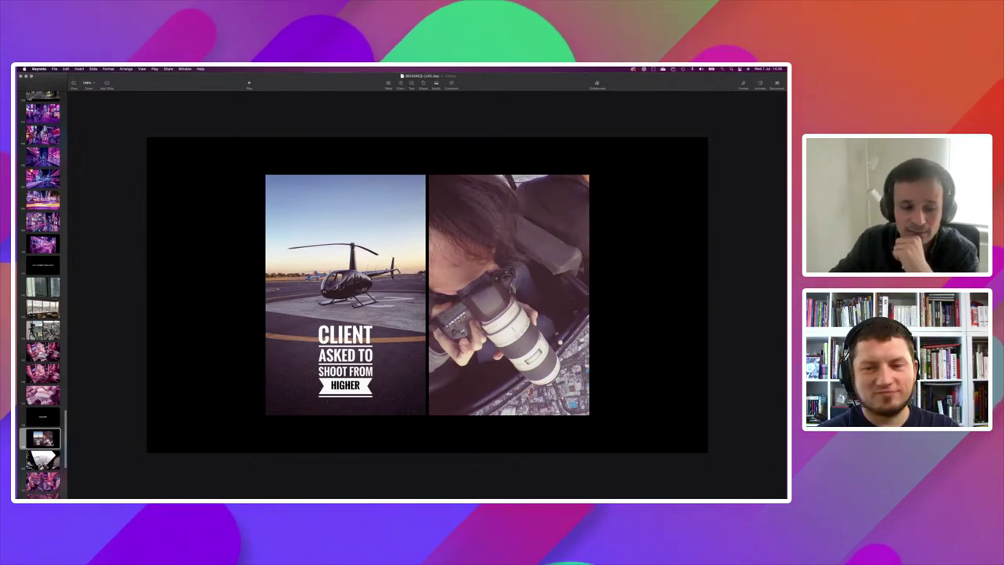
key(Down)
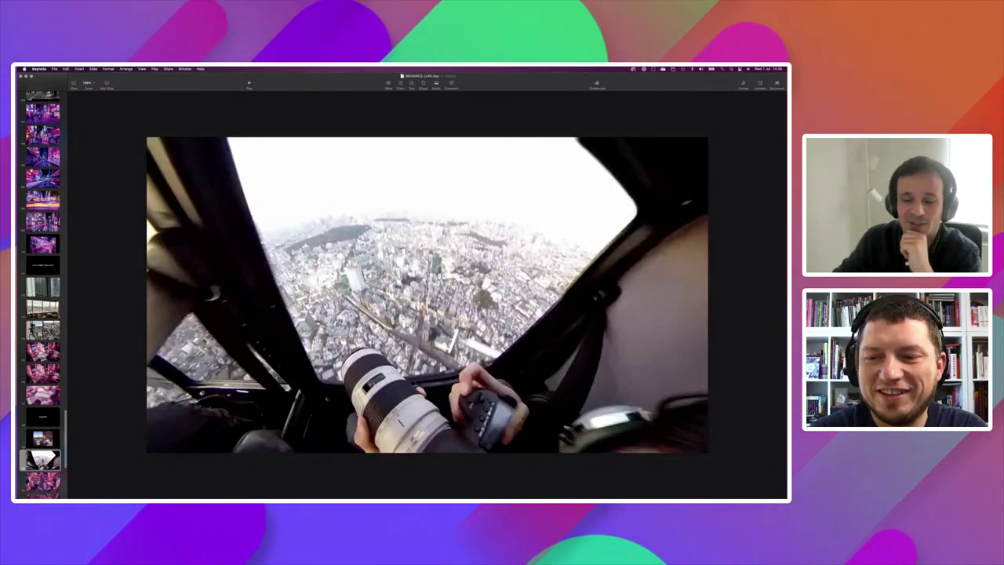
click(427, 295)
key(space)
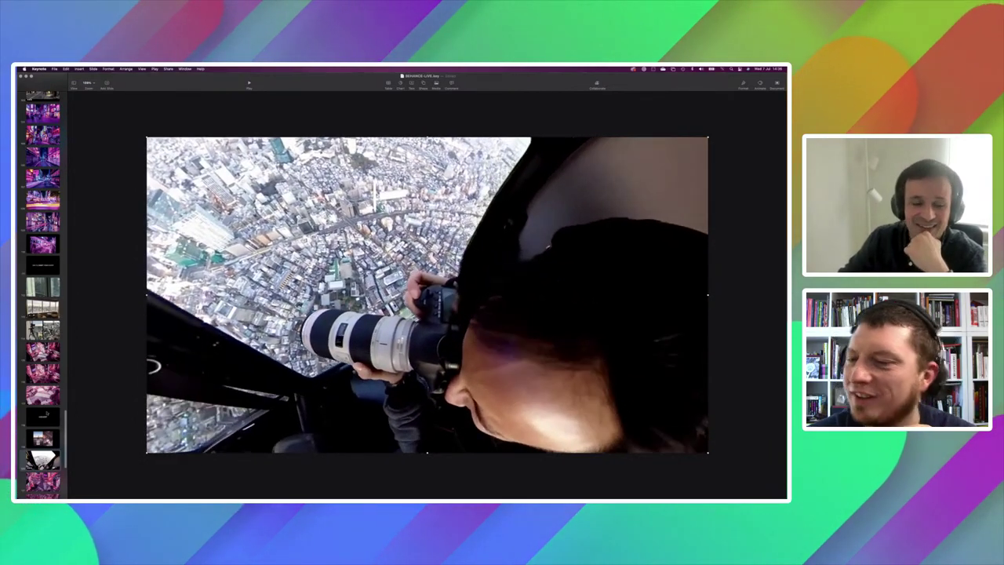
Step: Move on to the pink aerial night photo of the scramble crossing
scroll(42, 294, down, 3)
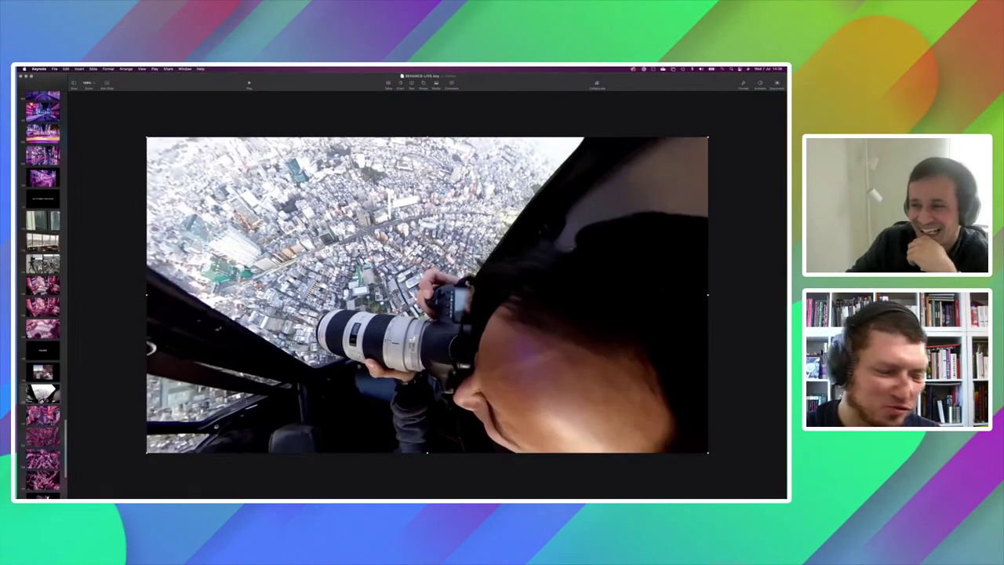
scroll(42, 294, down, 2)
scroll(42, 294, down, 2)
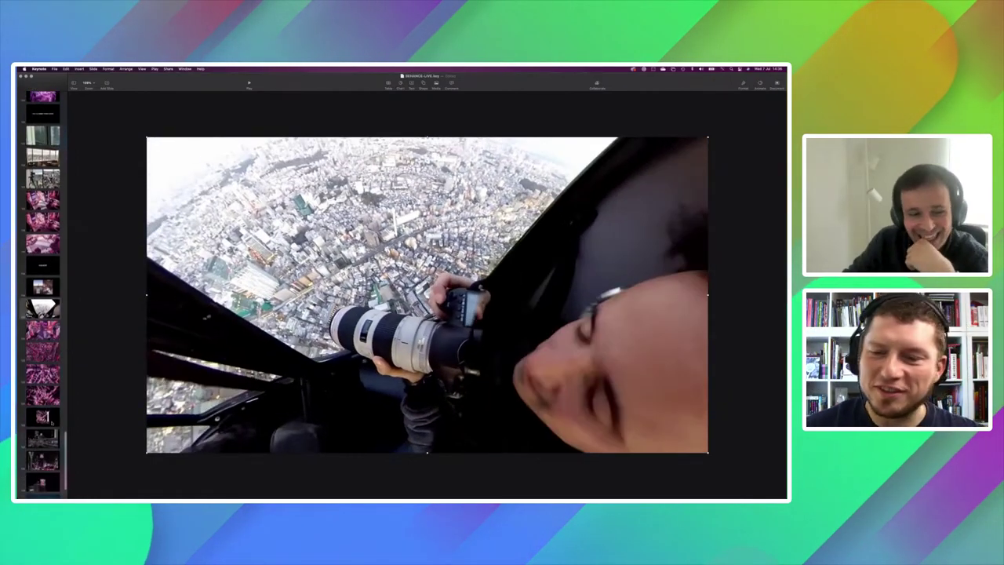
scroll(42, 294, down, 1)
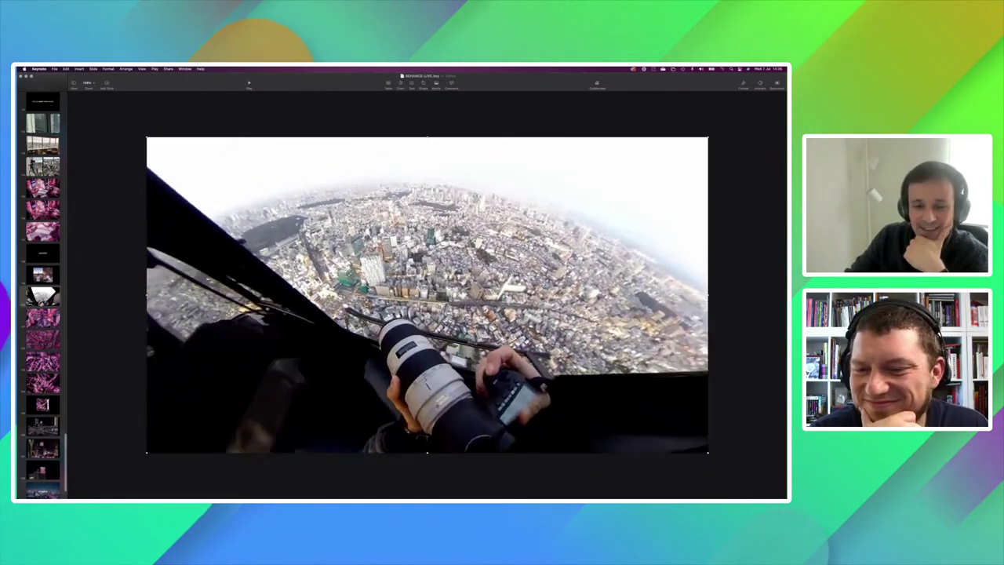
key(Down)
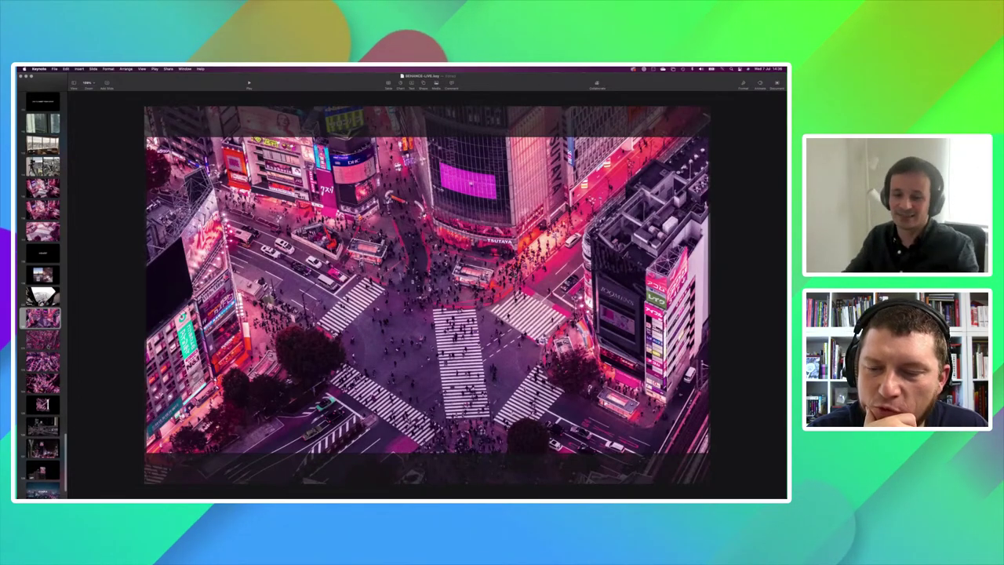
Step: Step through the three pink Shibuya night aerials to the TOP OF TYO poster slide
key(Down)
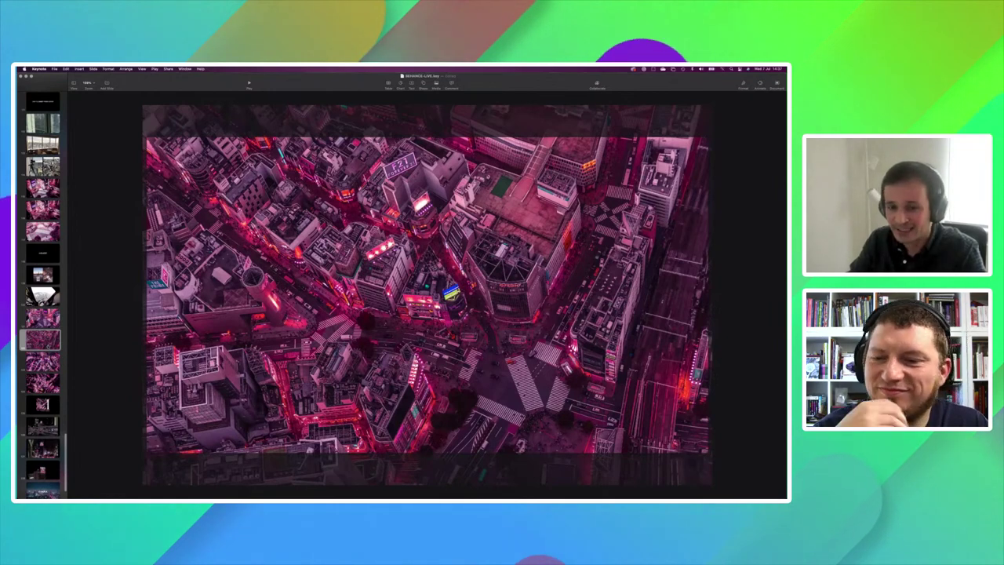
key(Down)
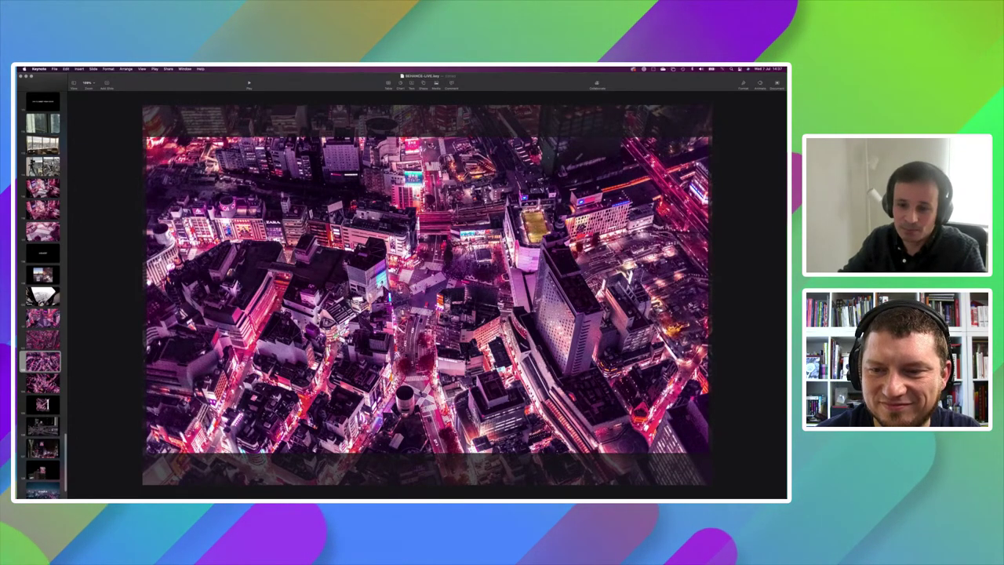
key(Down)
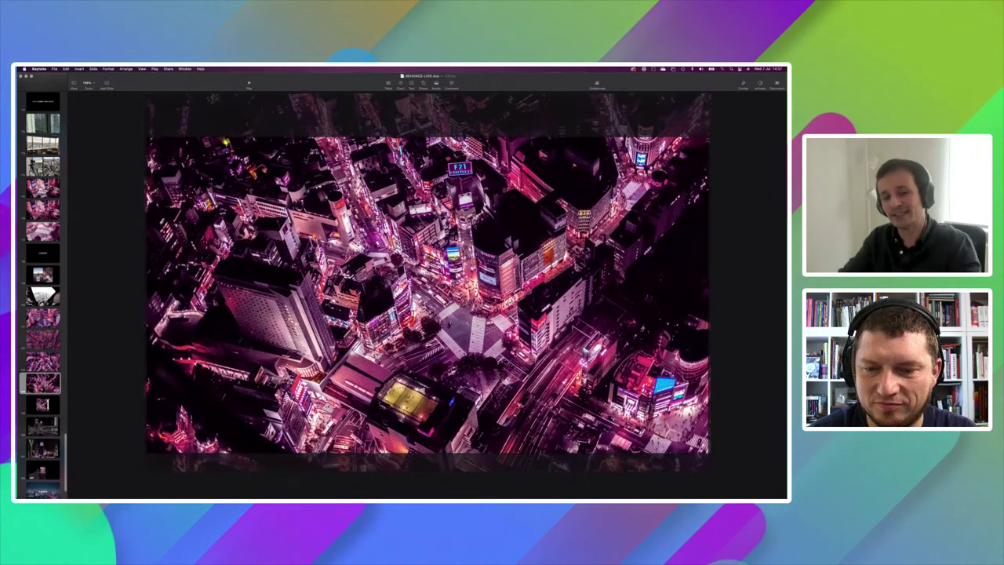
key(Down)
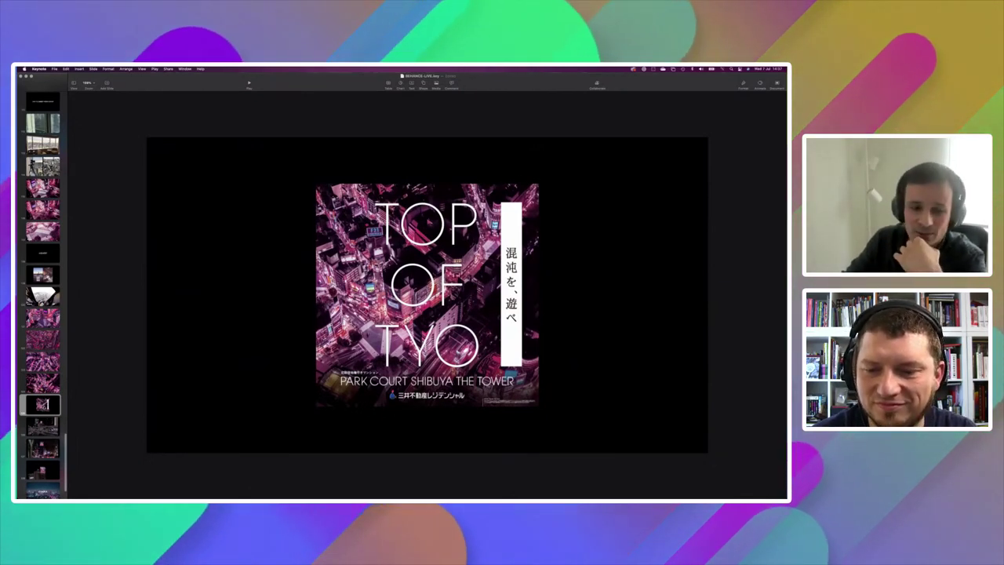
Step: Advance past two night street photos to the rooftop TOP OF TYO billboard slide
key(Down)
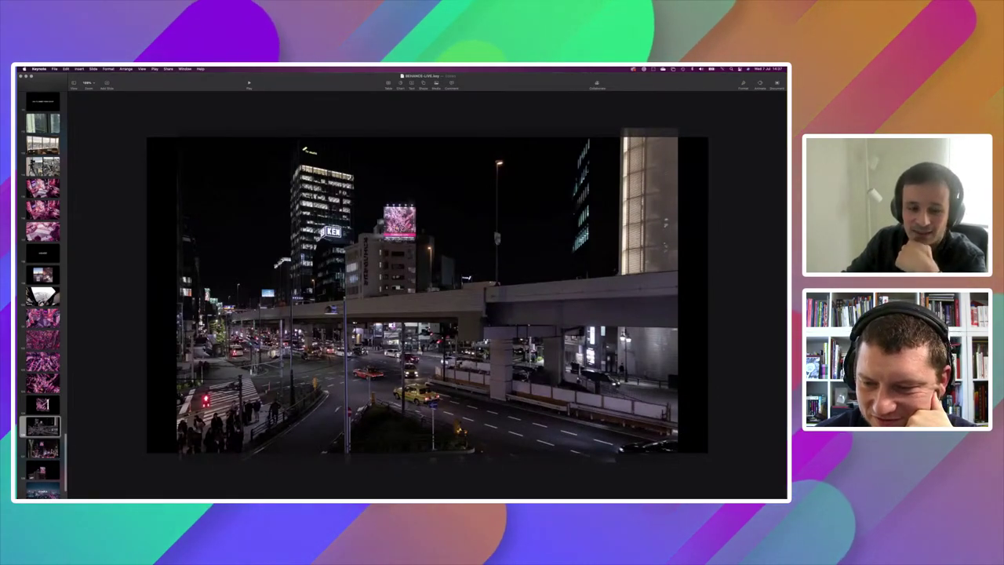
key(Down)
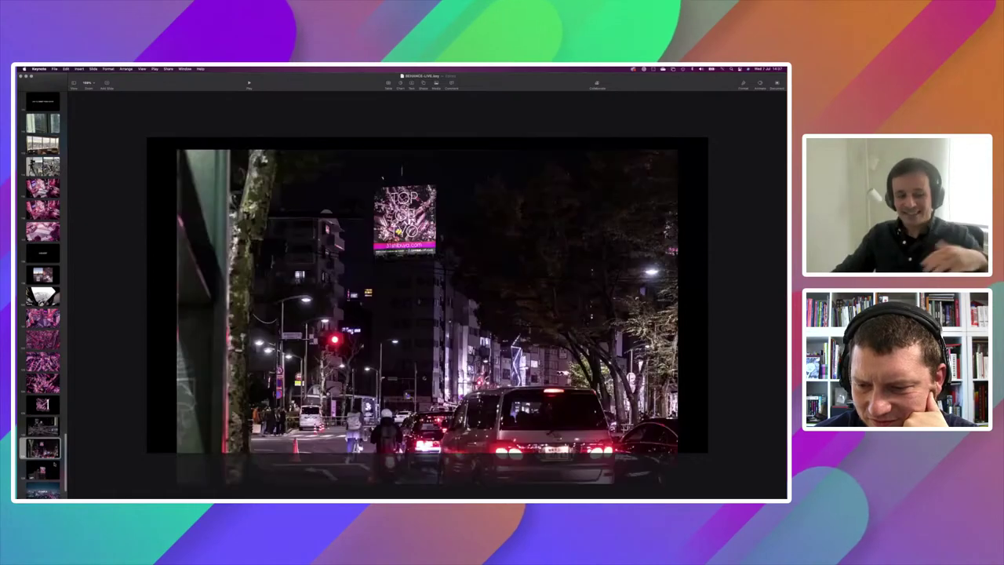
key(Down)
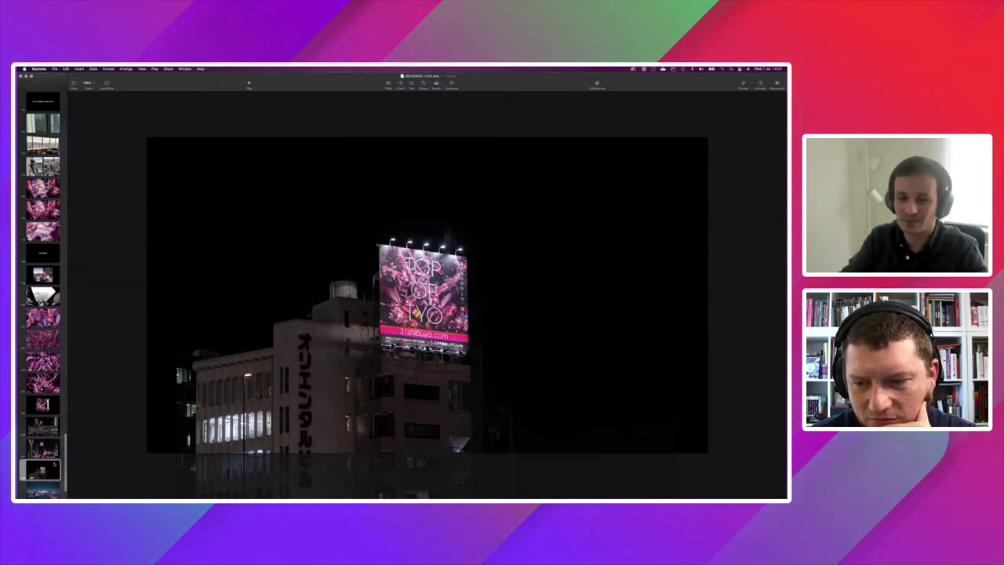
scroll(42, 295, down, 2)
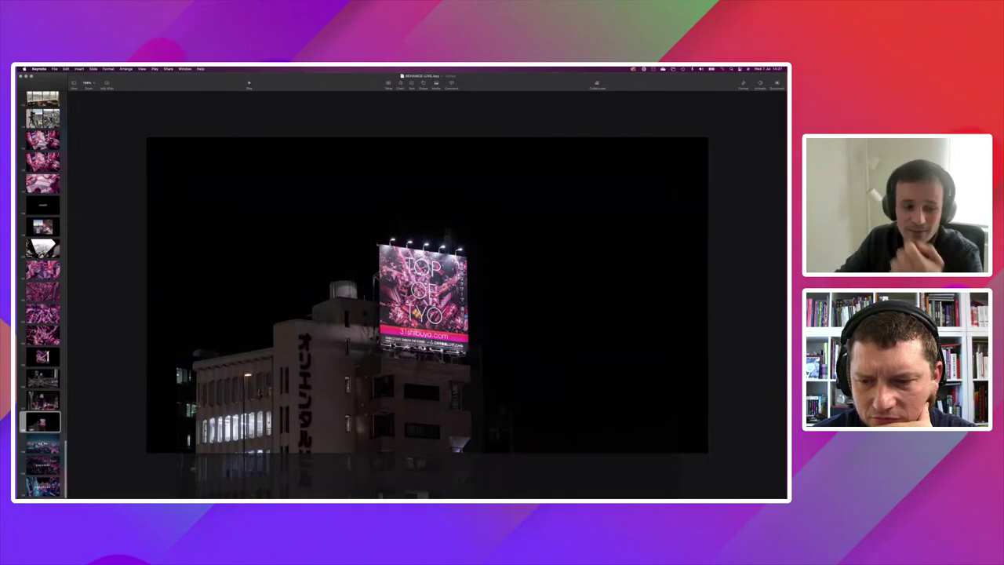
Step: Page through the OSAKA, NAGASAKI and LAS VEGAS title slides
key(Down)
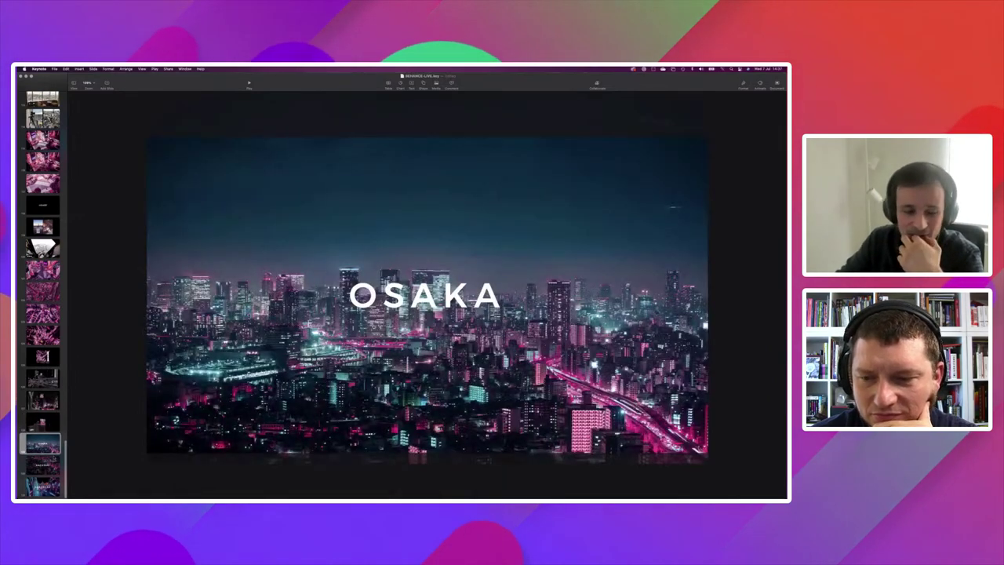
key(Down)
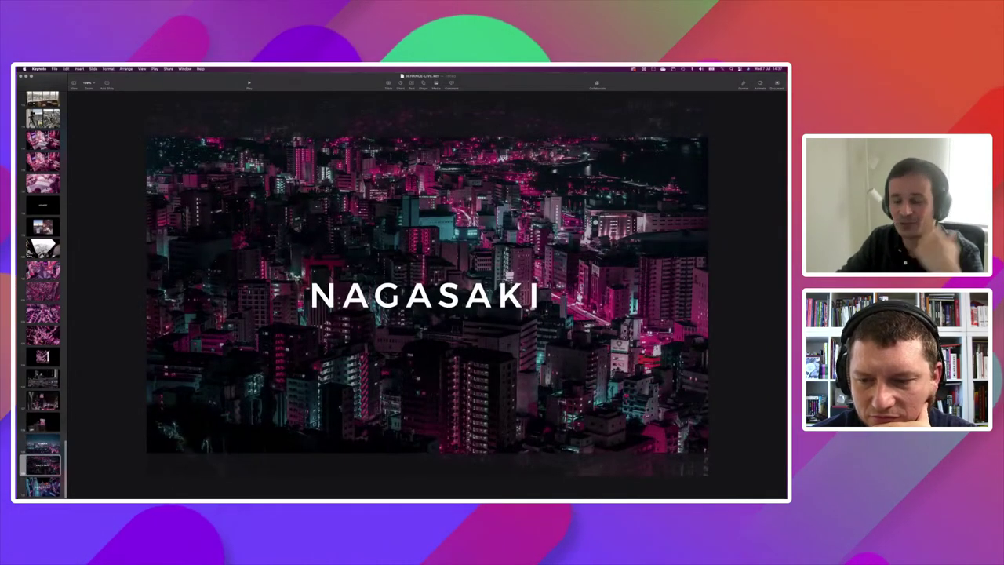
key(Down)
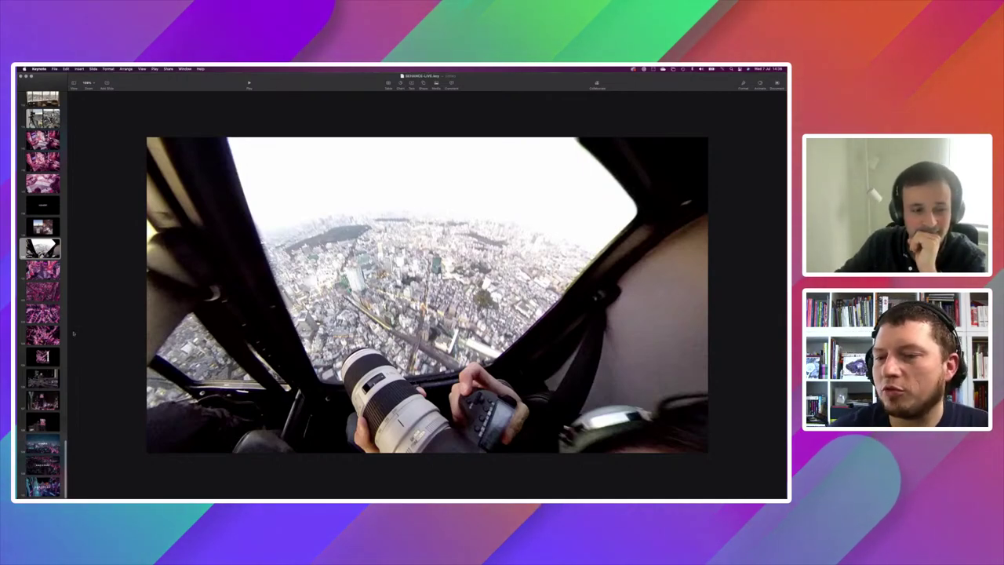
Step: Jump to the pink aerial Shibuya night photo slide via the slide navigator
click(42, 335)
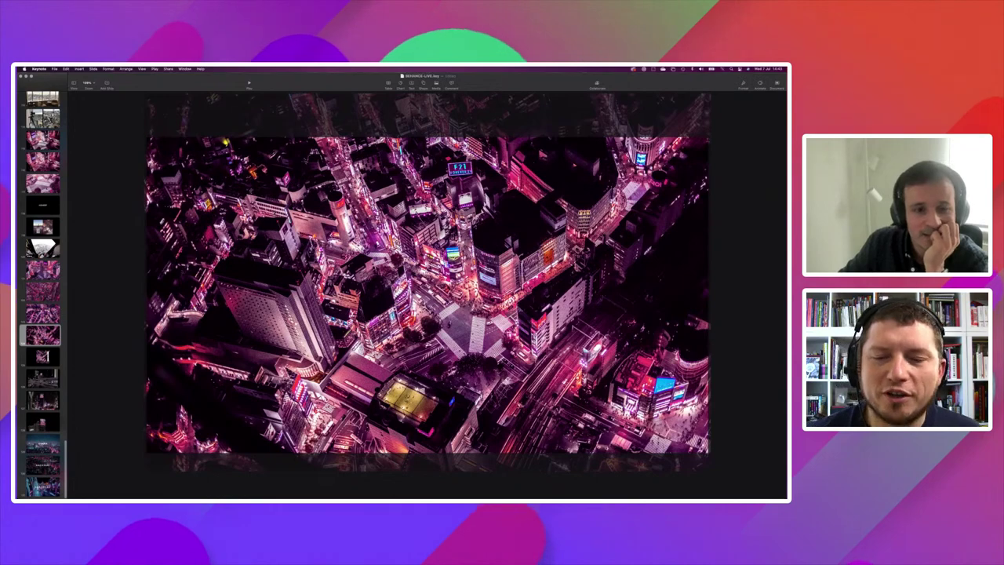
Step: Bring Brave forward on the photographer's Instagram profile and make it fullscreen
key(ctrl+Up)
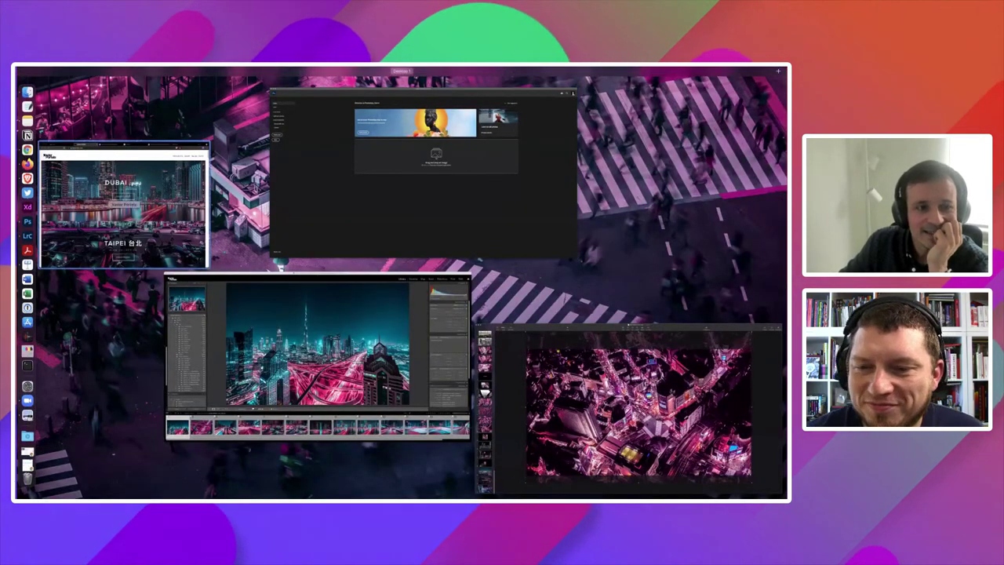
click(126, 204)
click(318, 107)
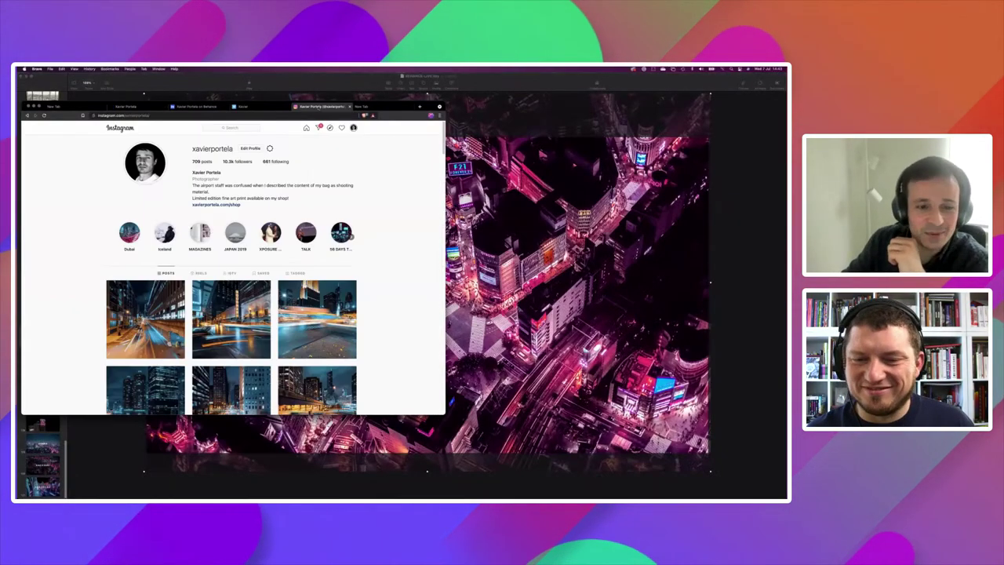
scroll(390, 298, down, 2)
scroll(388, 301, down, 2)
scroll(387, 301, down, 1)
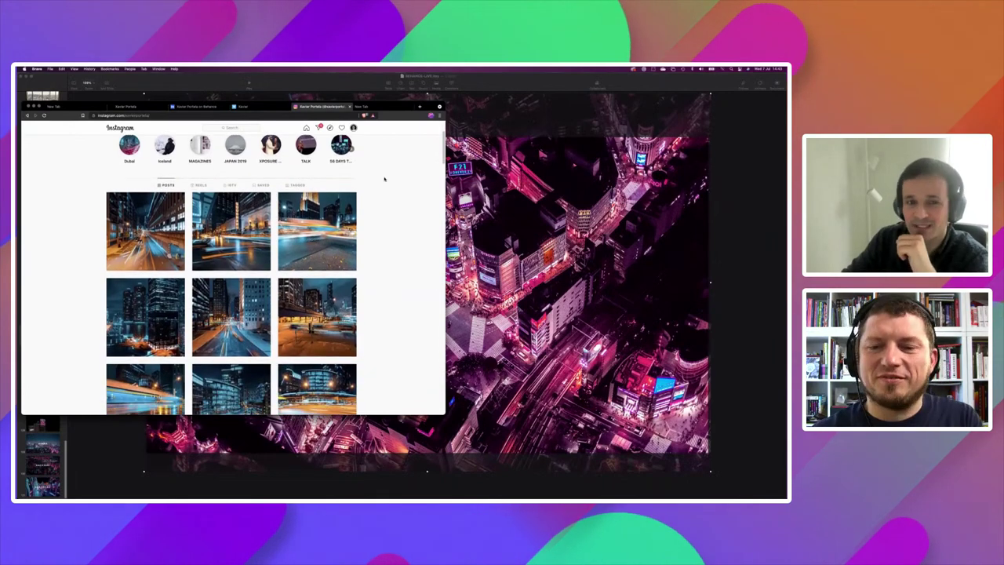
key(ctrl+alt+Return)
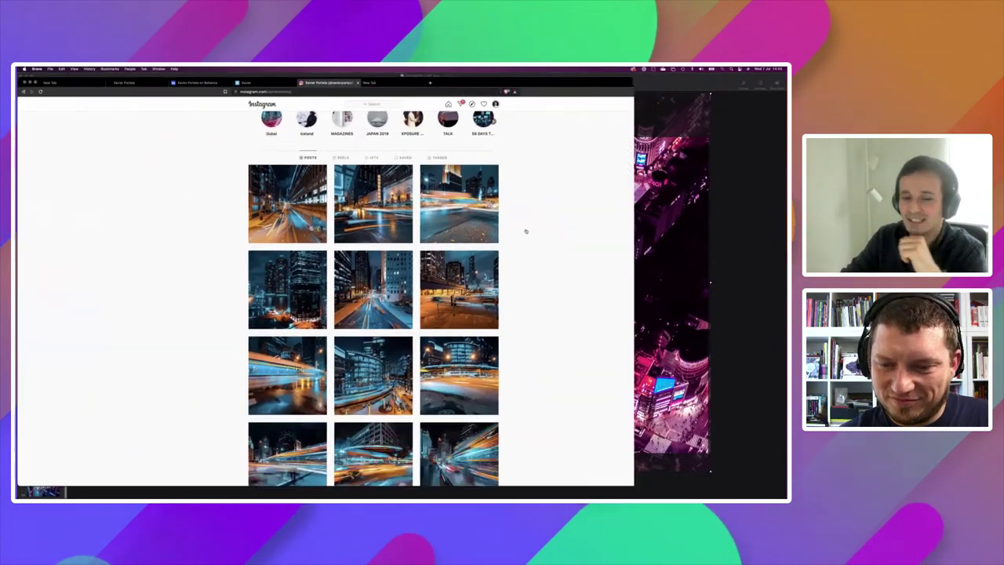
scroll(612, 311, up, 2)
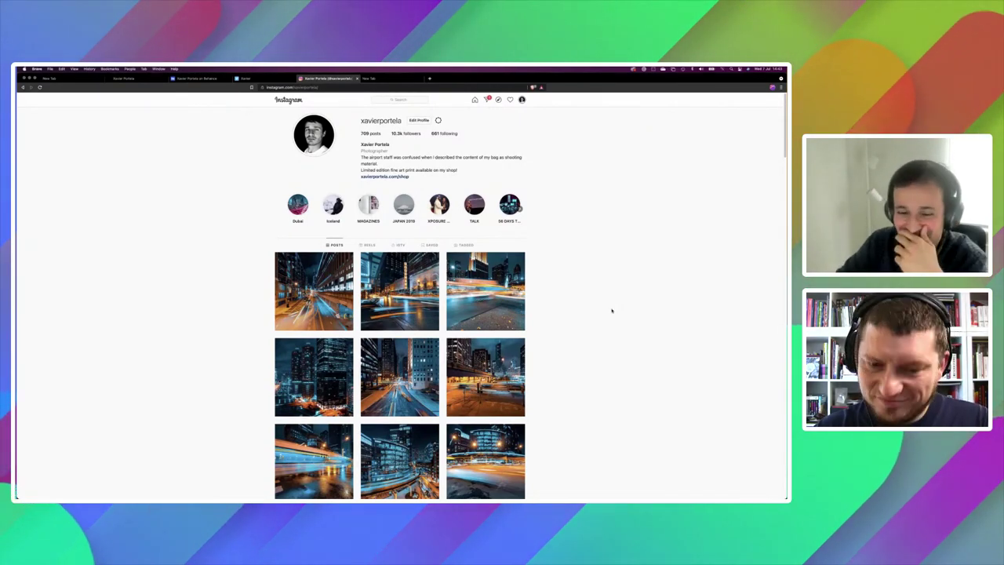
scroll(612, 311, down, 3)
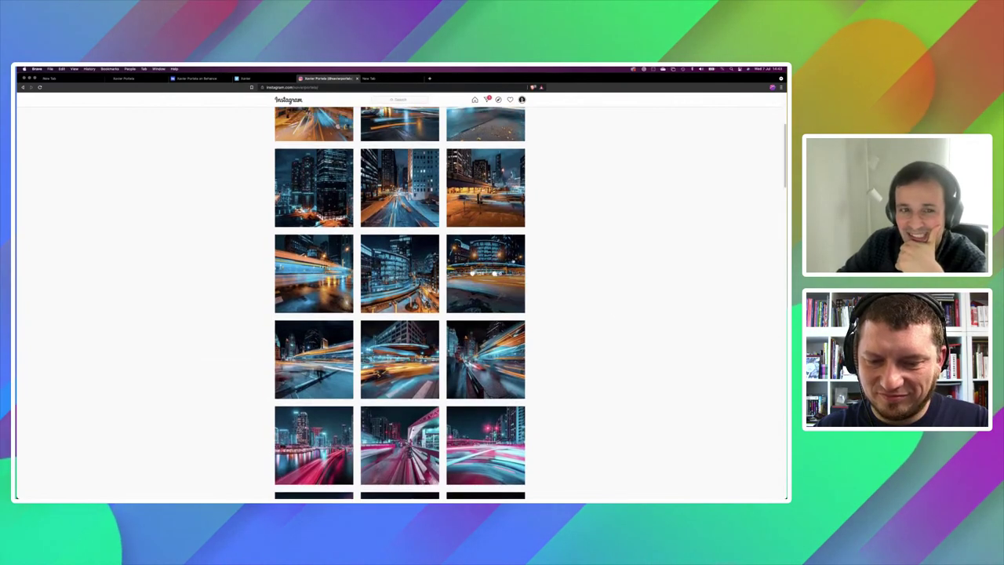
scroll(518, 306, up, 5)
Step: Open a Chicago night light-trail post and step through the following posts one by one
click(518, 302)
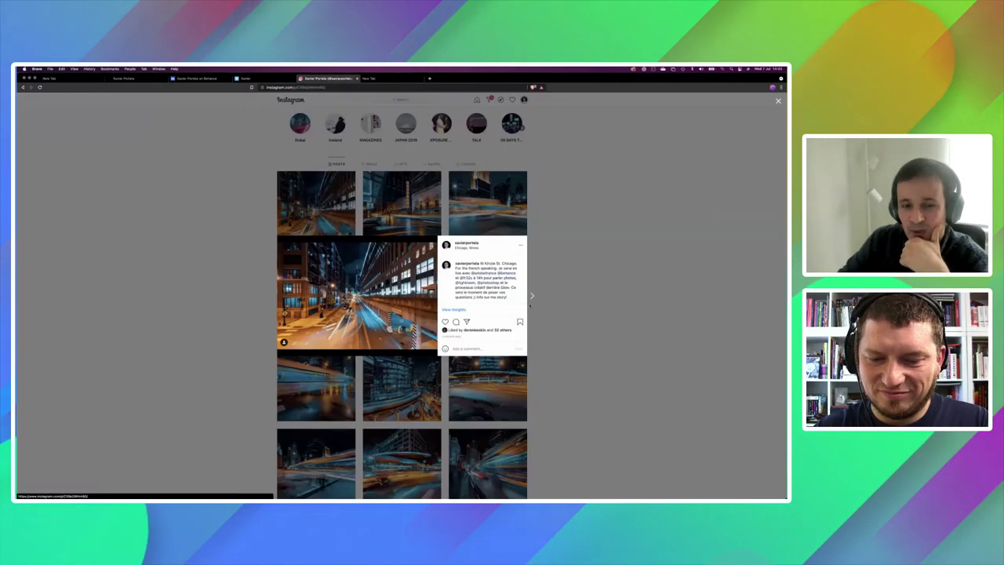
click(532, 296)
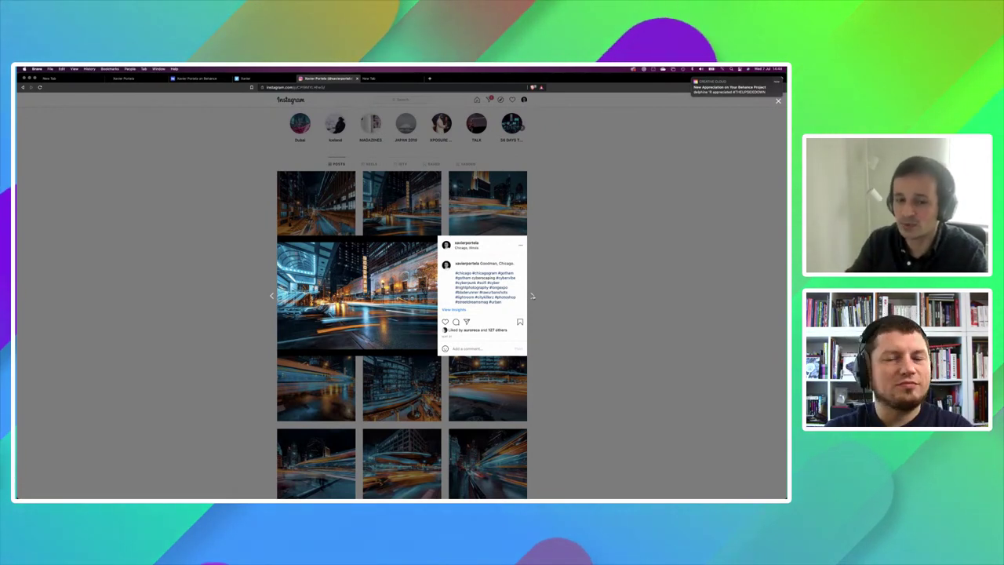
click(532, 296)
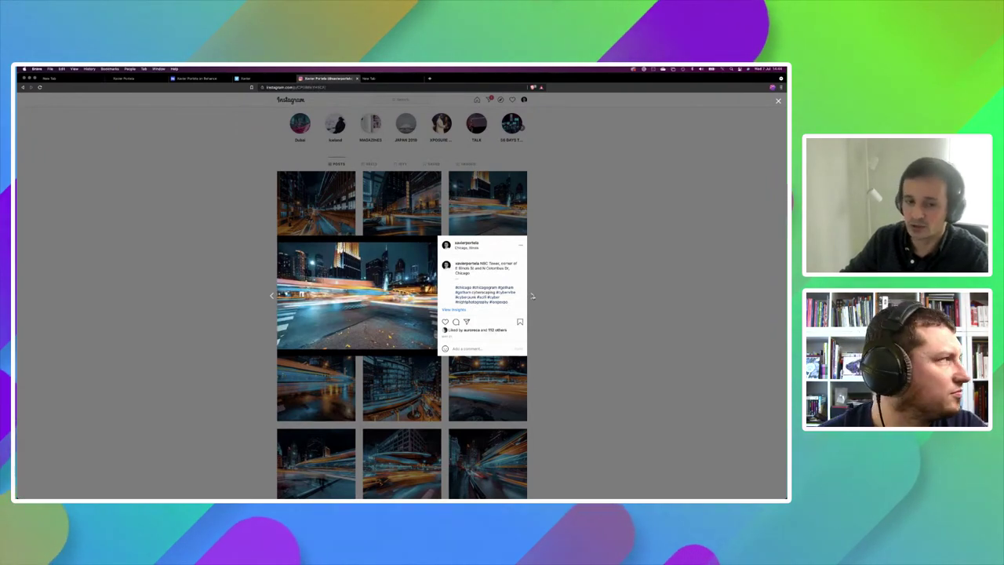
click(532, 296)
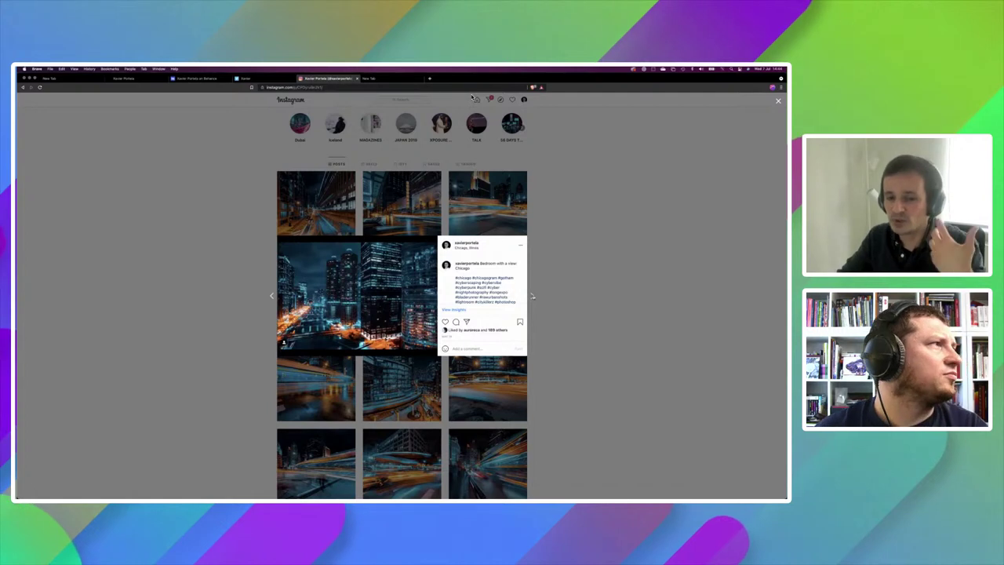
key(Right)
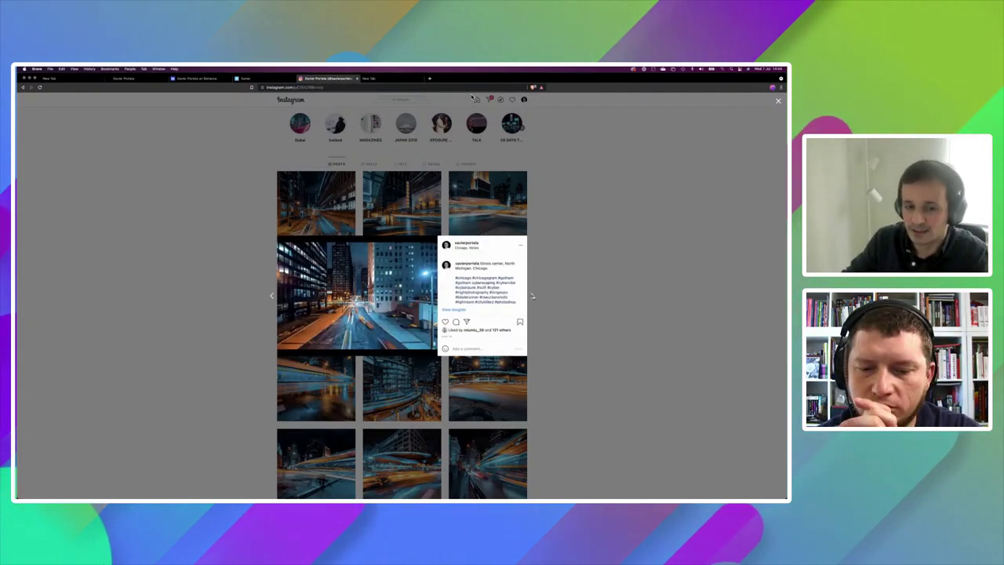
key(Right)
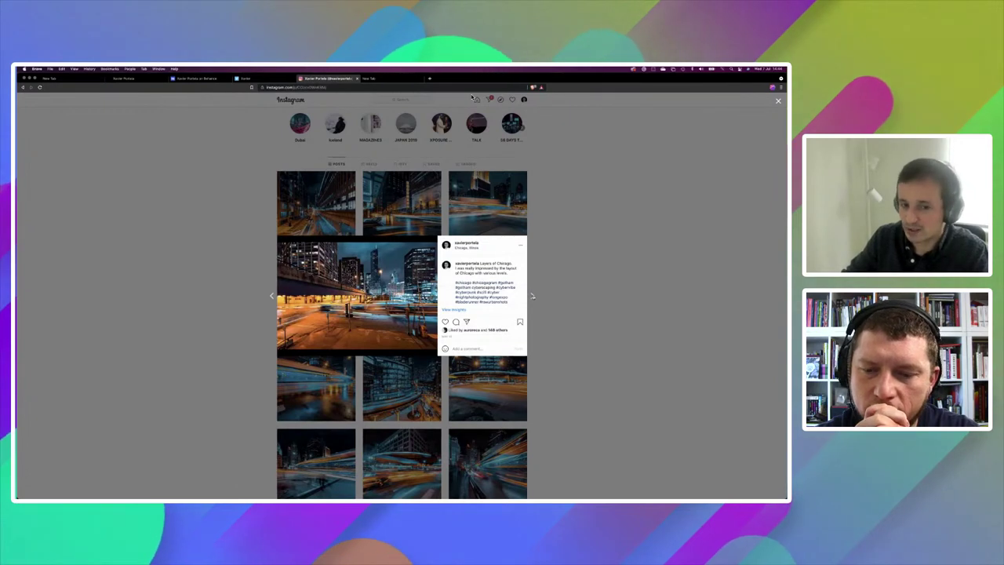
key(Right)
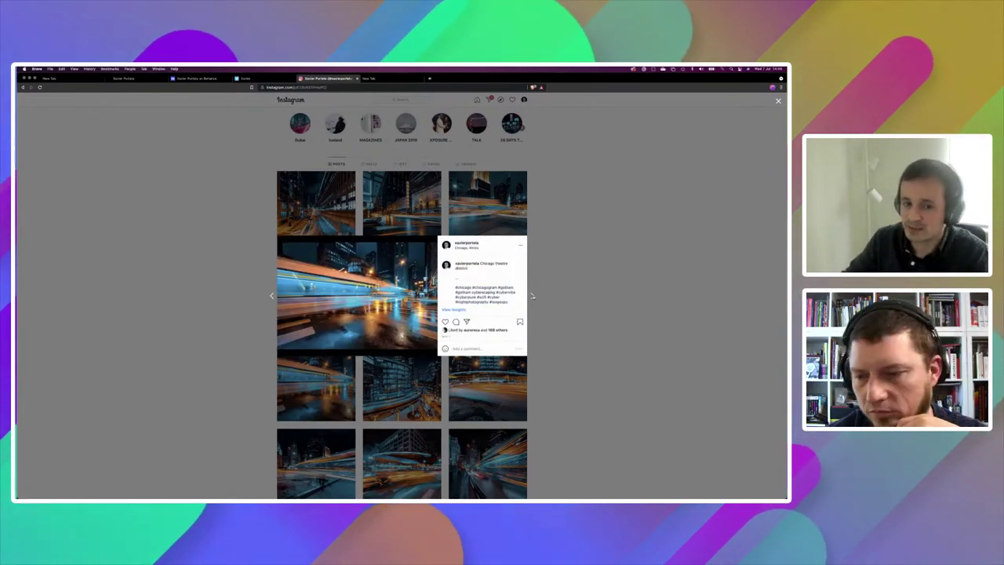
key(Right)
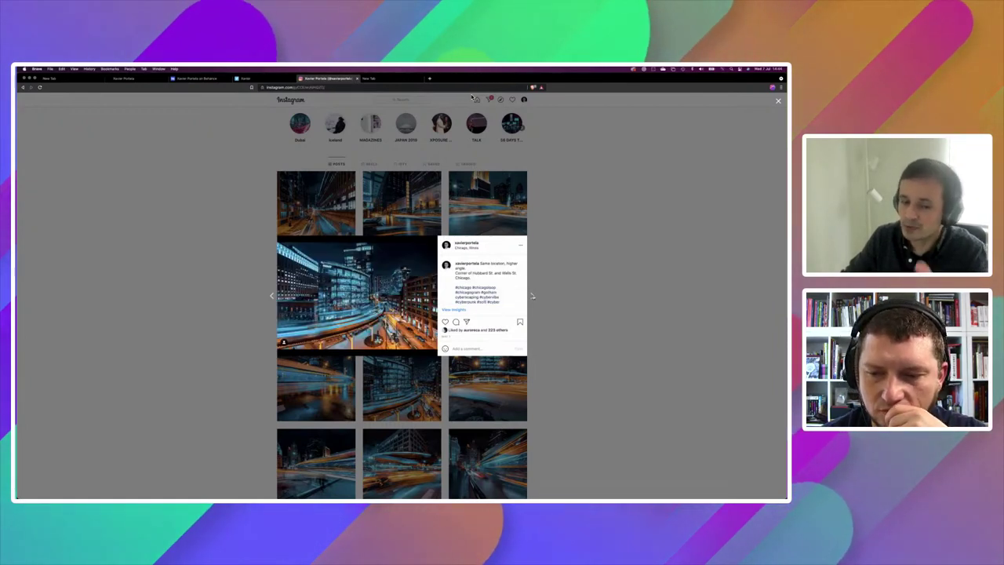
key(Right)
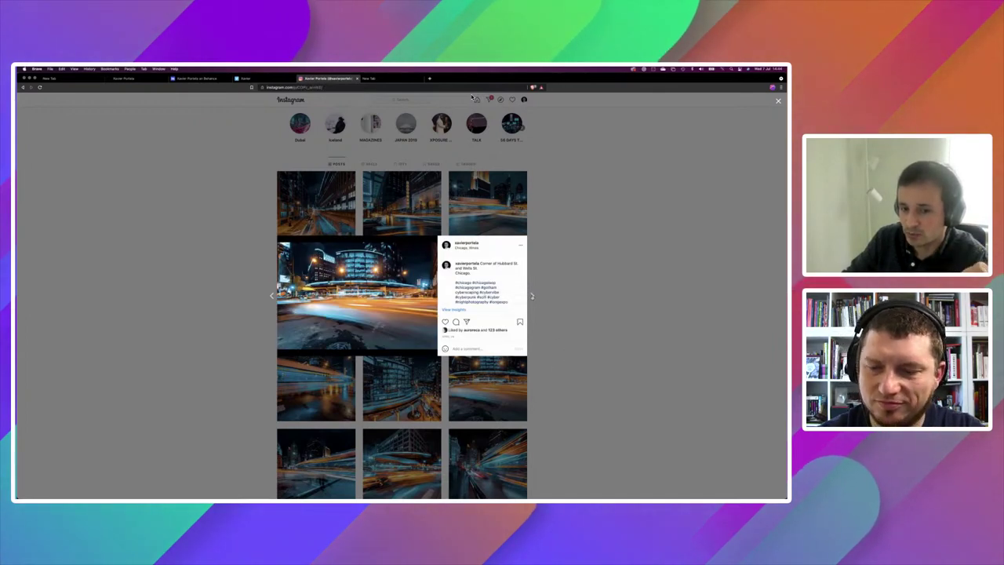
key(Right)
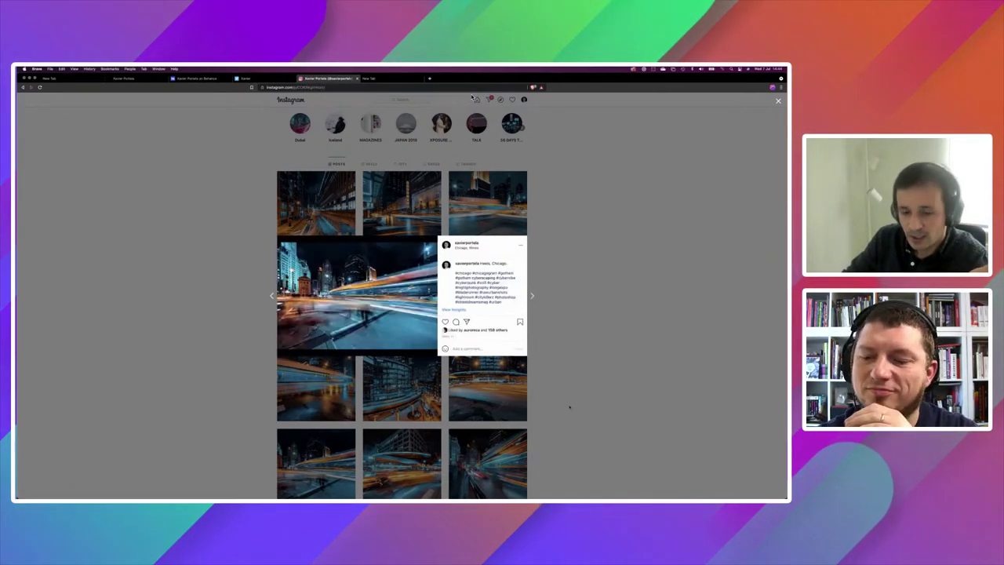
Step: Return to the profile grid, open the Dubai Marina post and advance to the next Dubai post
key(Escape)
scroll(473, 97, down, 10)
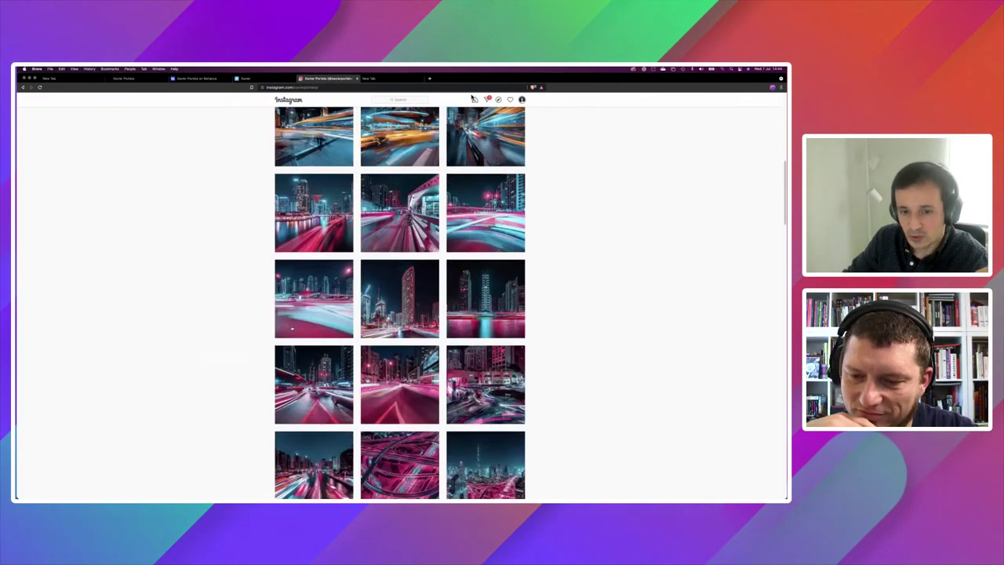
scroll(652, 336, down, 2)
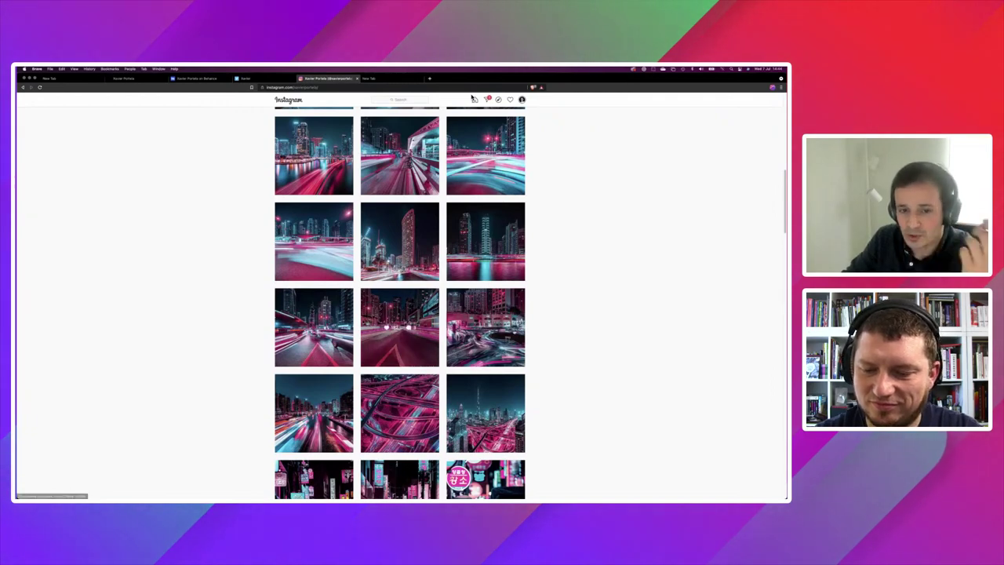
click(313, 155)
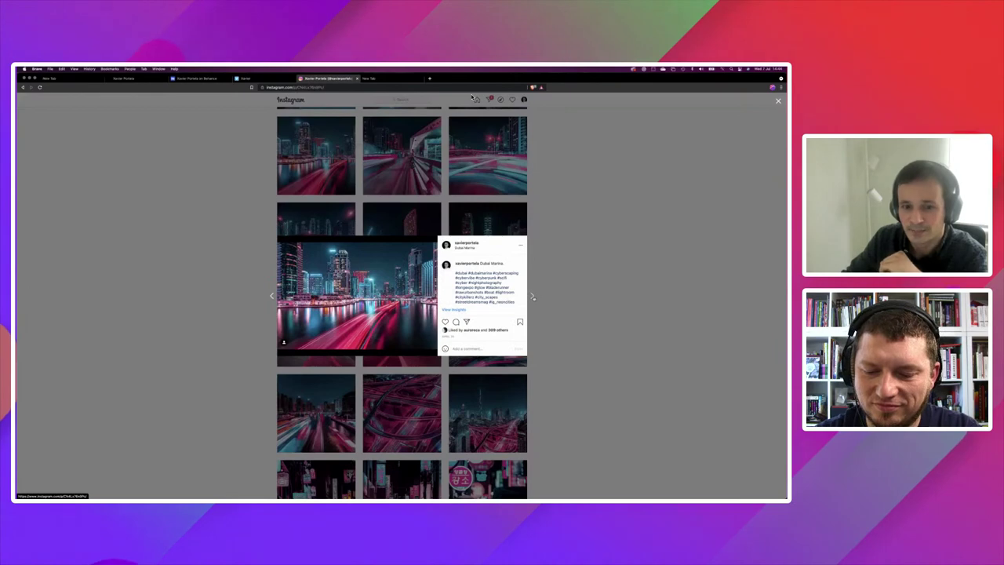
key(Right)
key(Right)
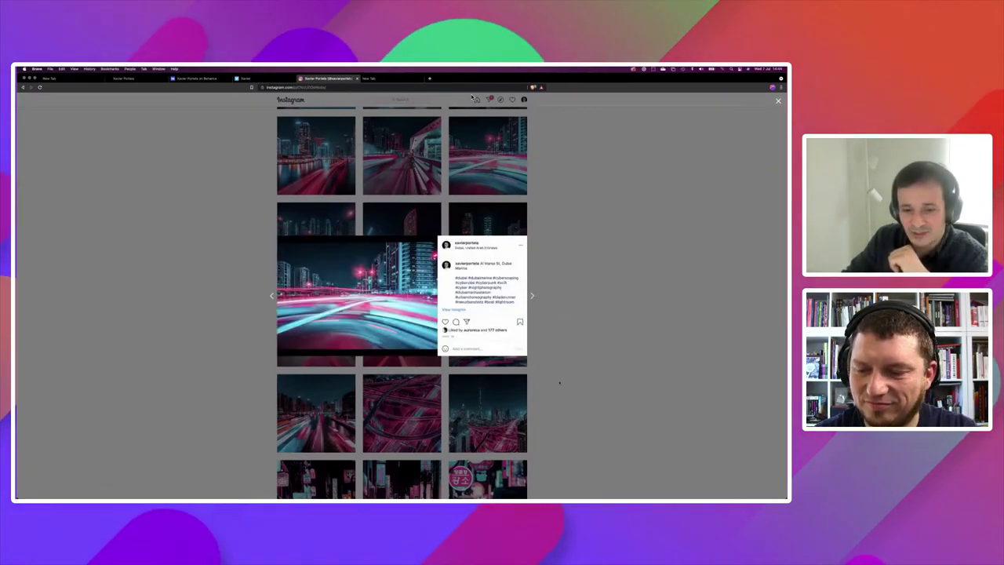
Step: View the Burj Khalifa post, close it, and move to the xavierportela.com homepage tab
key(Escape)
key(Return)
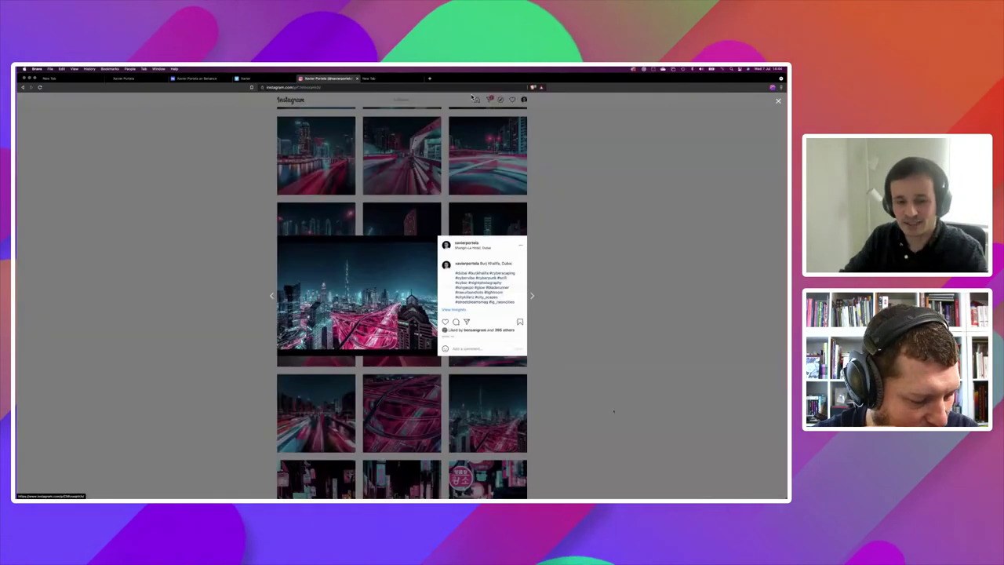
key(Escape)
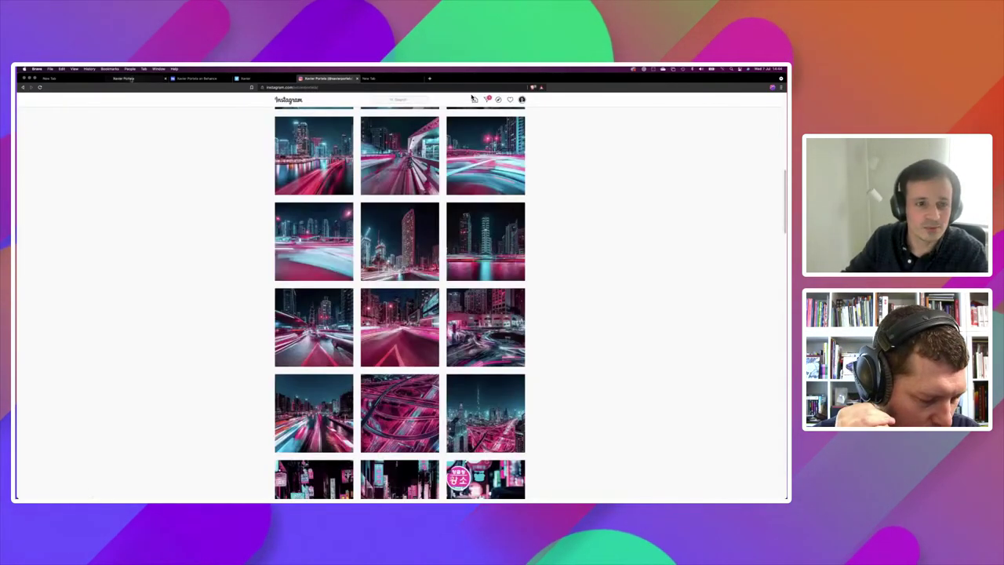
key(ctrl+2)
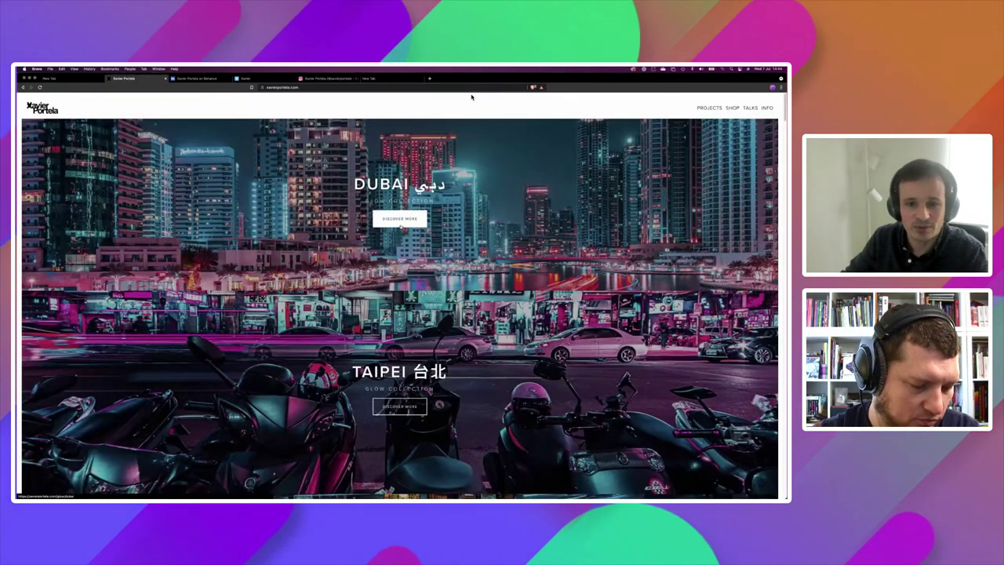
Step: Open the Dubai Glow collection from DISCOVER MORE and scroll down through its marina, skyline and interchange photos
click(438, 266)
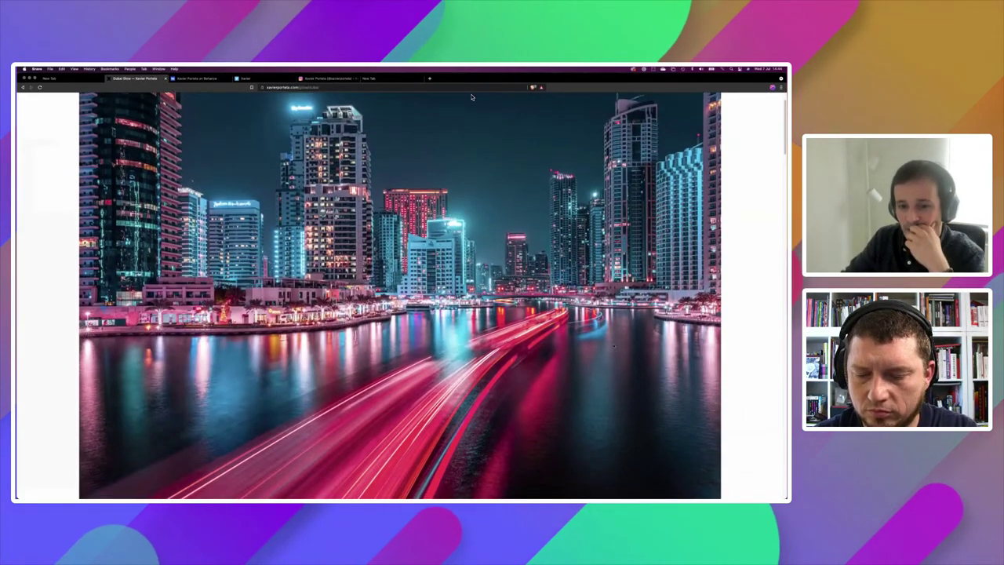
scroll(472, 97, down, 2)
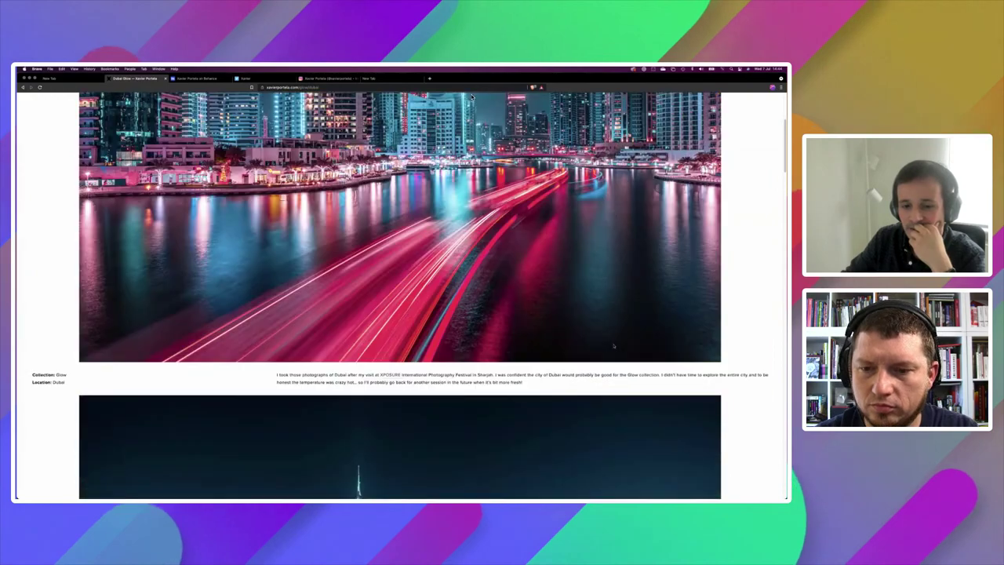
scroll(472, 97, down, 3)
scroll(472, 97, down, 2)
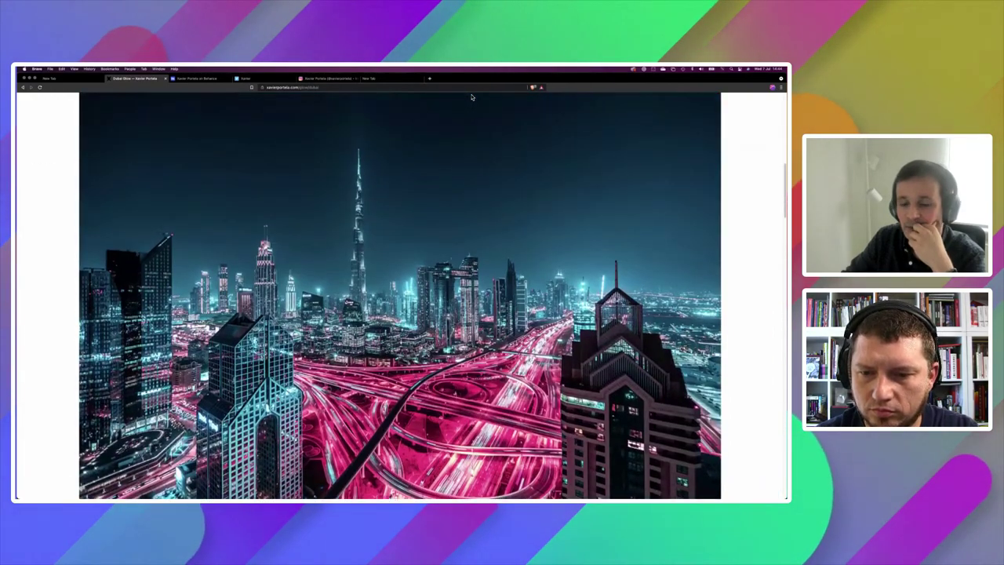
scroll(473, 97, down, 2)
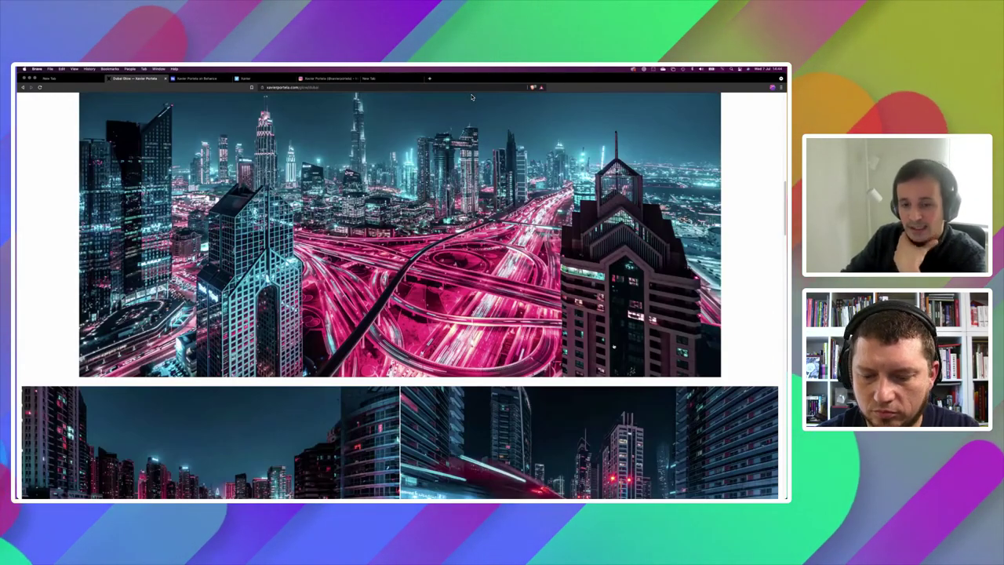
scroll(473, 97, down, 2)
scroll(398, 296, down, 1)
scroll(398, 295, down, 1)
scroll(397, 296, down, 1)
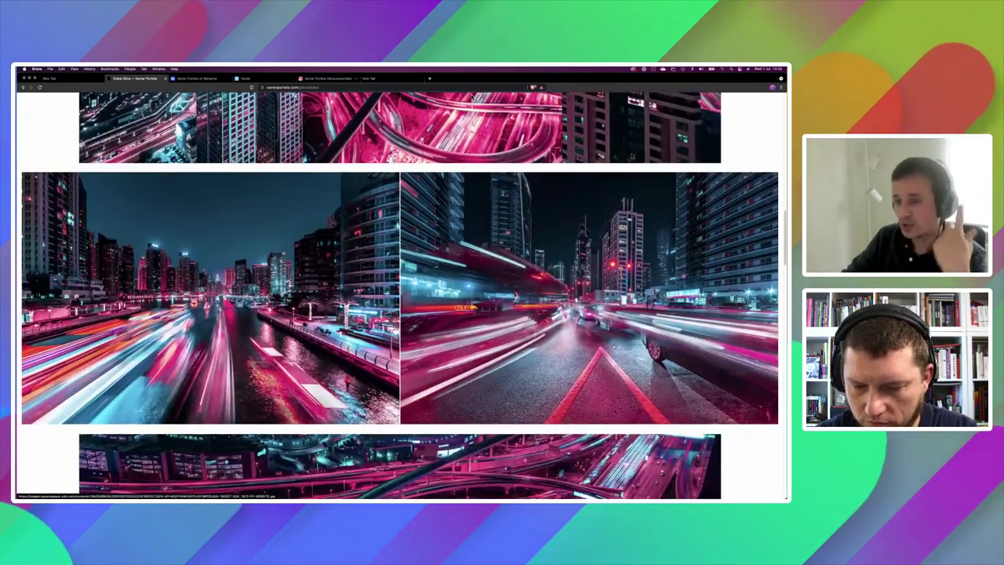
scroll(397, 296, down, 1)
scroll(472, 95, down, 1)
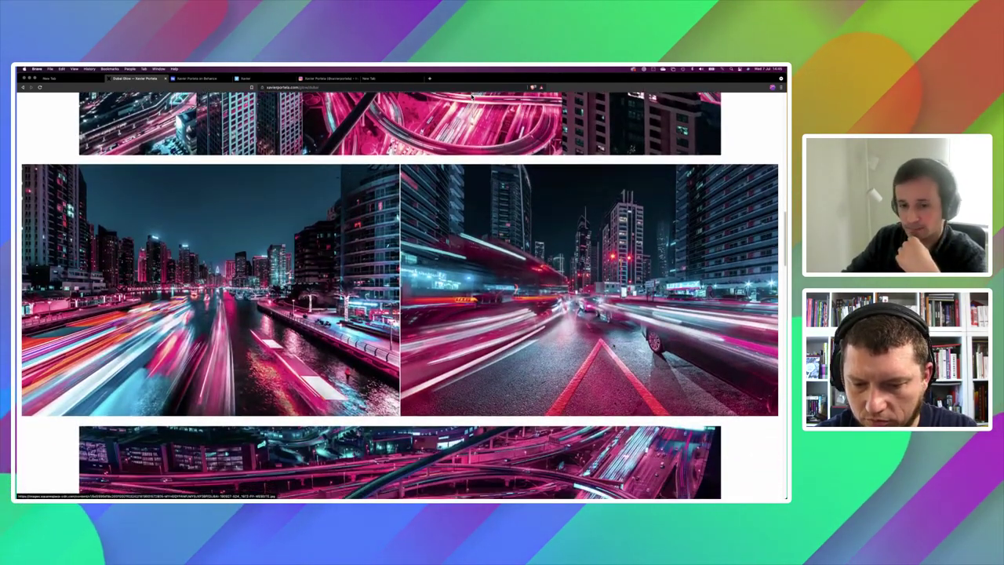
scroll(473, 95, down, 2)
scroll(472, 96, down, 2)
scroll(473, 96, down, 2)
scroll(472, 95, down, 1)
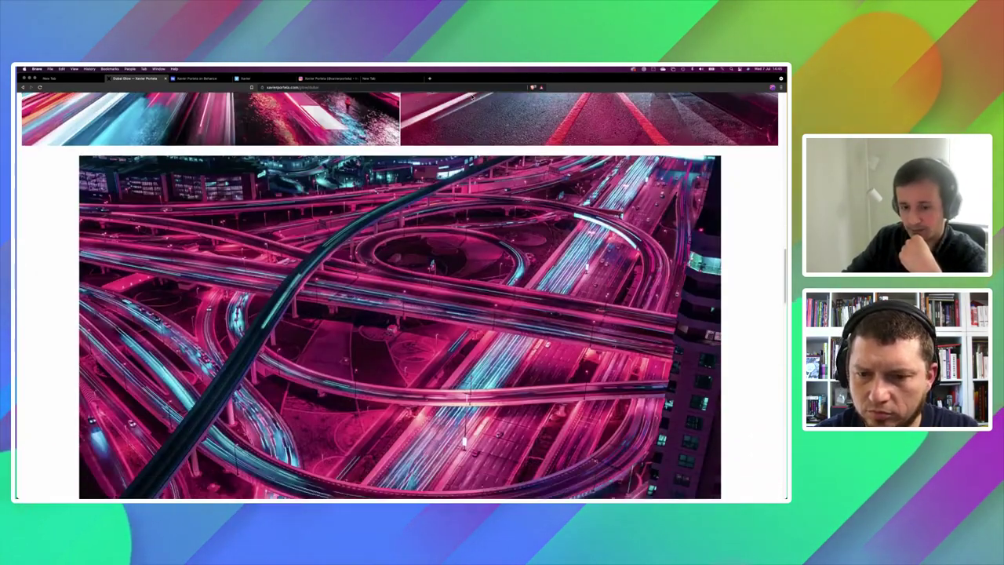
scroll(473, 96, down, 1)
scroll(473, 96, down, 2)
scroll(473, 96, down, 2)
scroll(472, 96, down, 3)
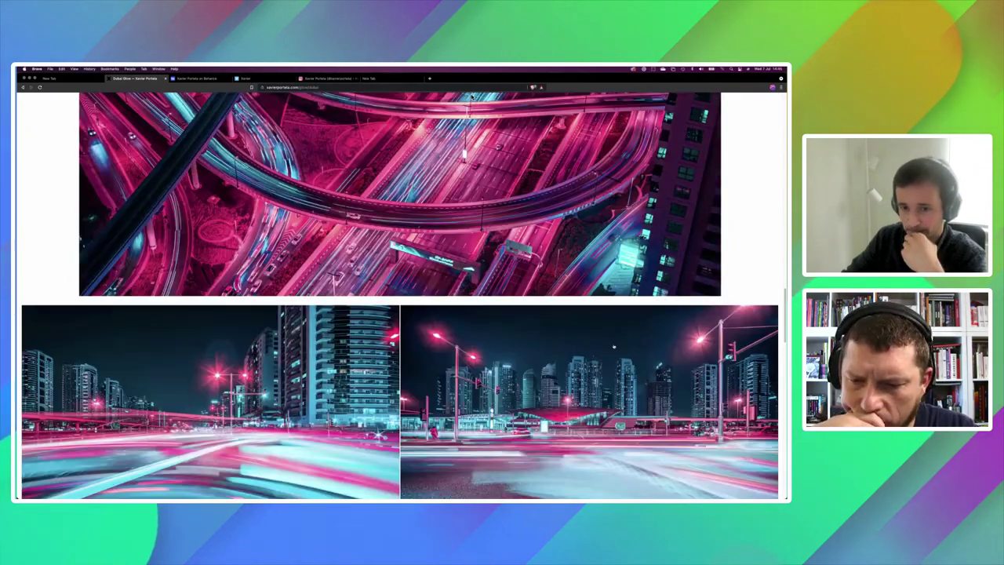
scroll(471, 96, down, 3)
scroll(472, 96, down, 1)
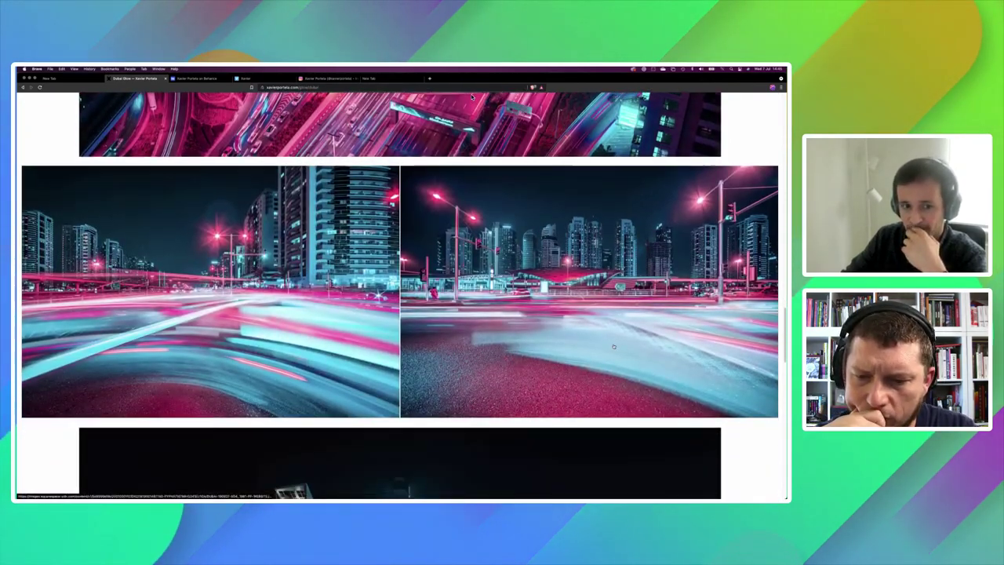
scroll(471, 96, down, 2)
scroll(471, 96, down, 2)
scroll(472, 97, down, 3)
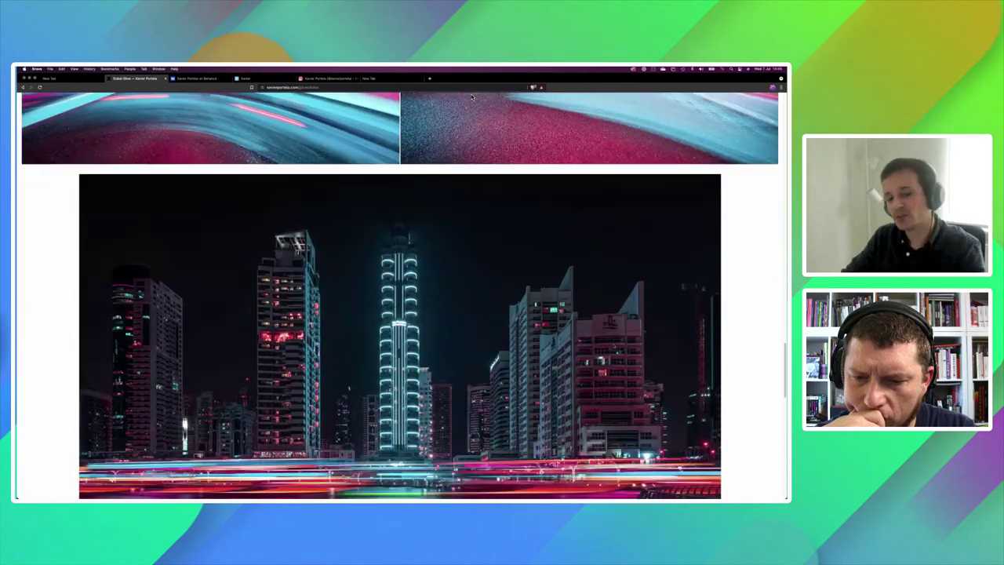
scroll(472, 96, down, 2)
scroll(472, 97, down, 1)
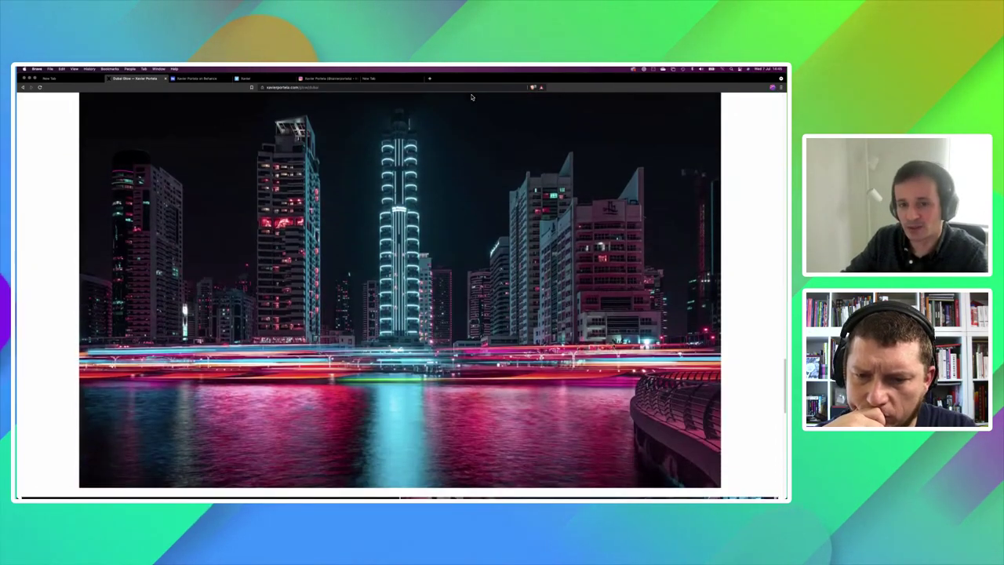
scroll(472, 96, down, 15)
Step: Scroll back up toward the top of the Dubai Glow page
scroll(473, 96, up, 7)
scroll(473, 96, up, 6)
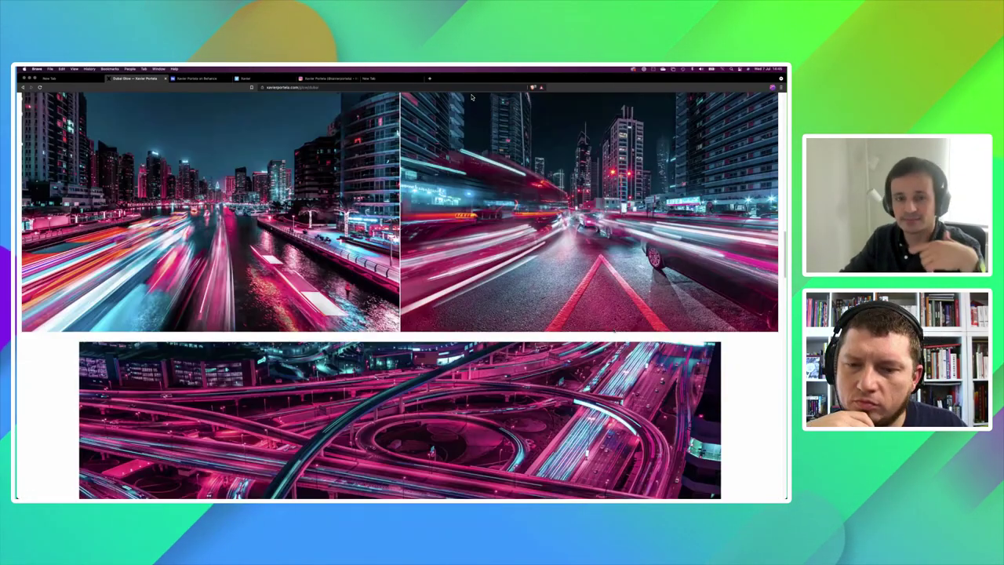
scroll(471, 97, up, 8)
scroll(473, 96, up, 3)
scroll(472, 97, up, 4)
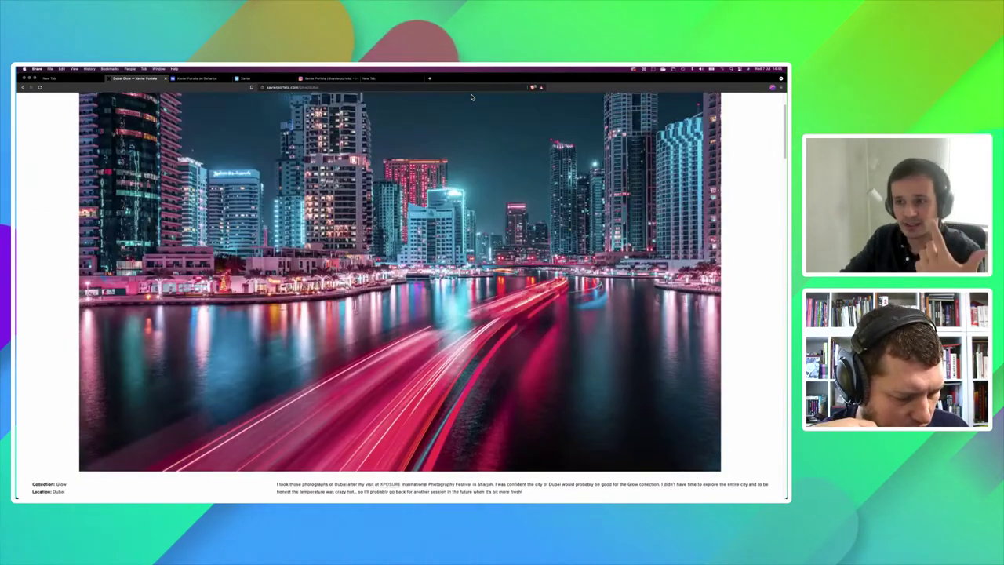
scroll(472, 97, up, 1)
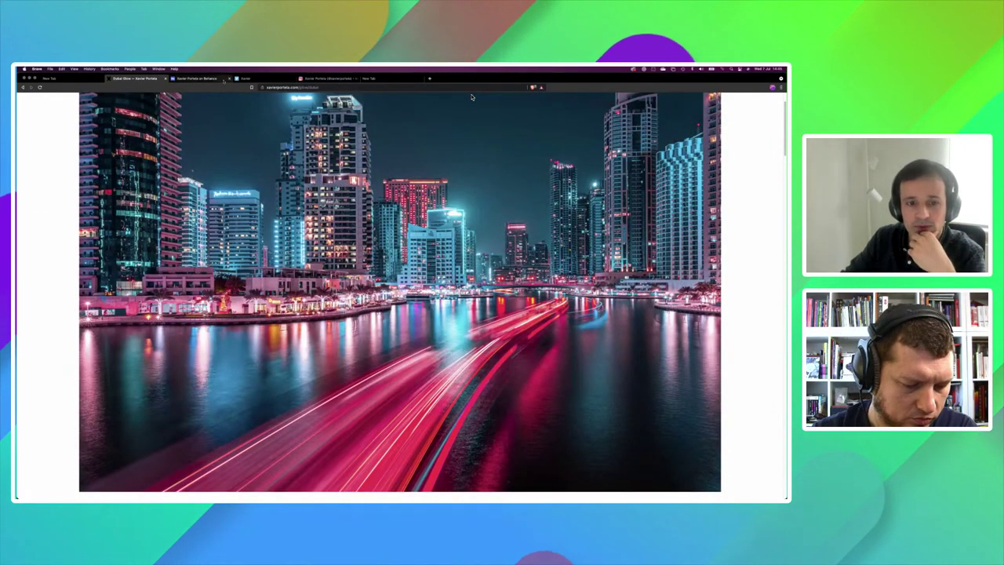
Step: Cycle past the Behance tab back to Instagram and scroll down through the neon night photo grid
key(ctrl+Tab)
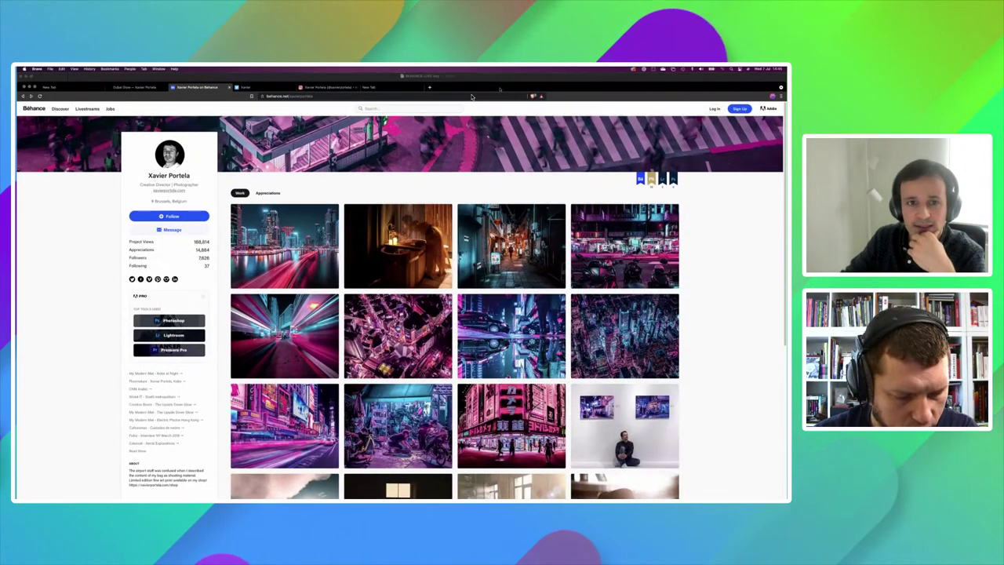
key(ctrl+Tab)
key(ctrl+Tab)
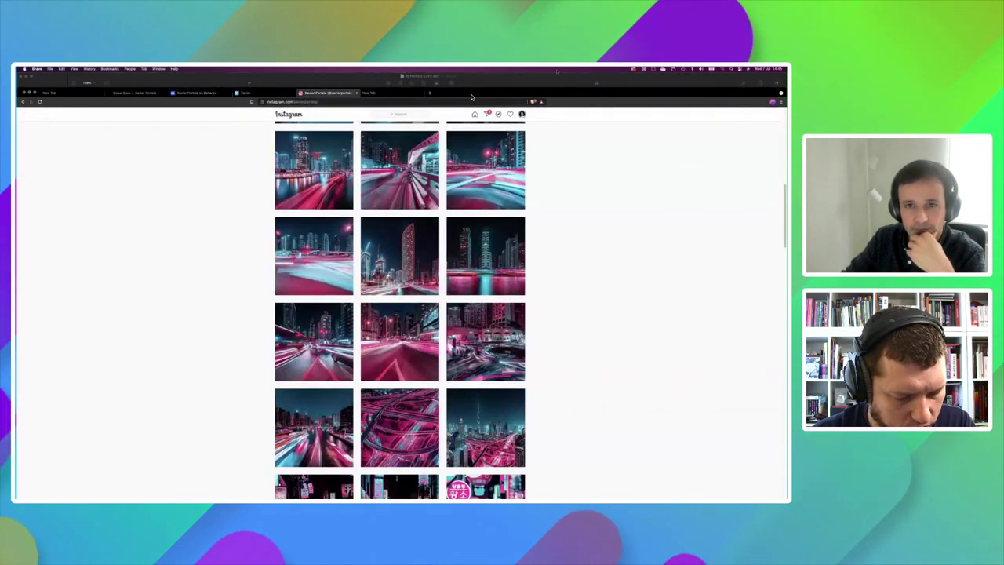
scroll(473, 98, down, 3)
scroll(473, 98, down, 3)
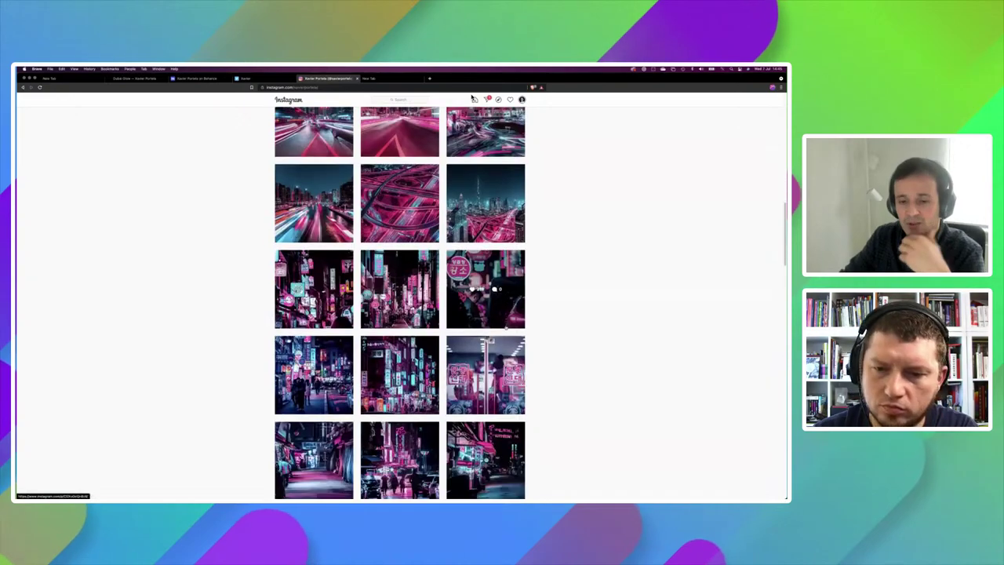
scroll(473, 98, down, 3)
scroll(473, 98, down, 3)
scroll(473, 98, down, 3)
scroll(473, 98, down, 3)
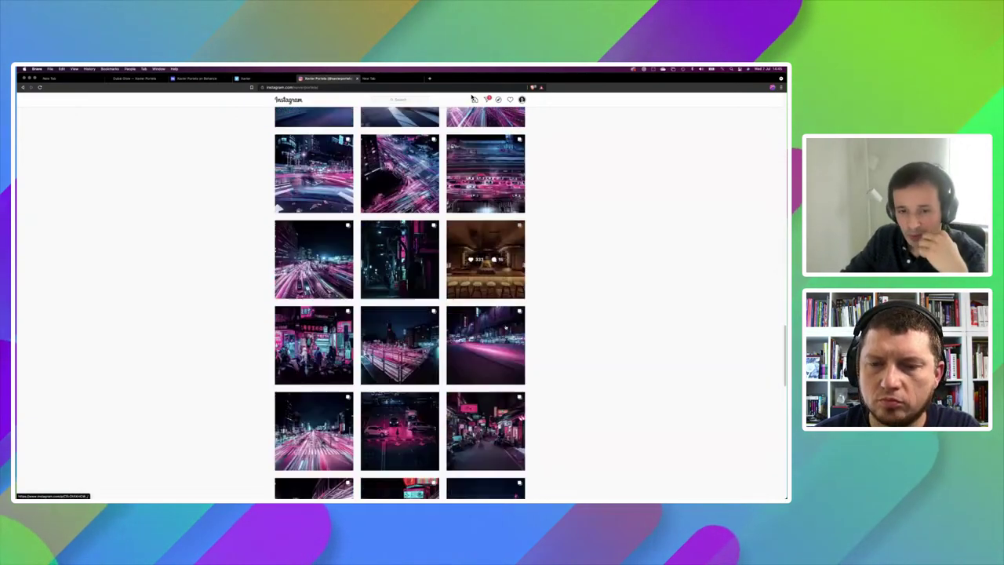
scroll(473, 98, down, 3)
scroll(473, 98, down, 3)
scroll(473, 98, down, 3)
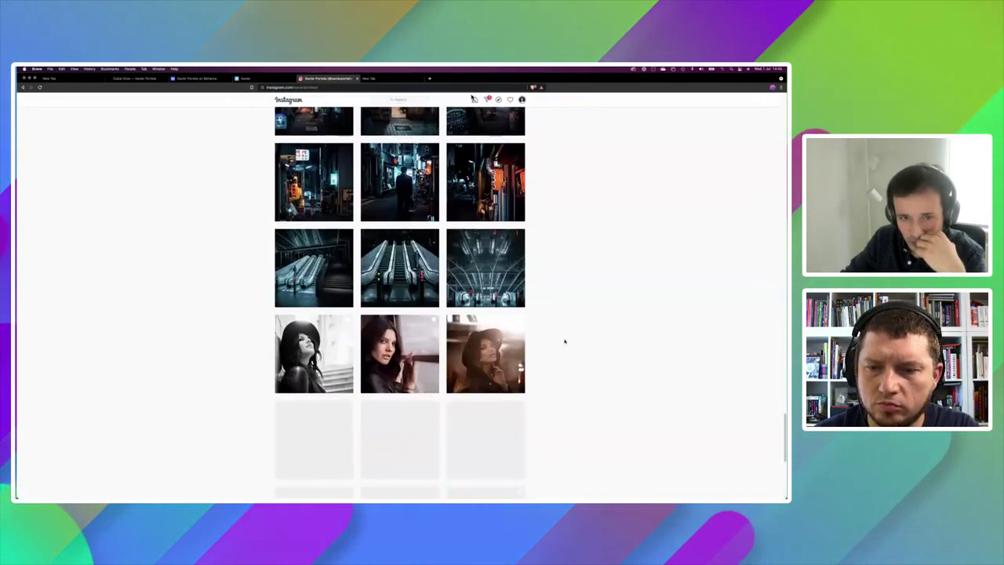
scroll(473, 98, down, 2)
scroll(564, 341, down, 5)
scroll(564, 341, down, 5)
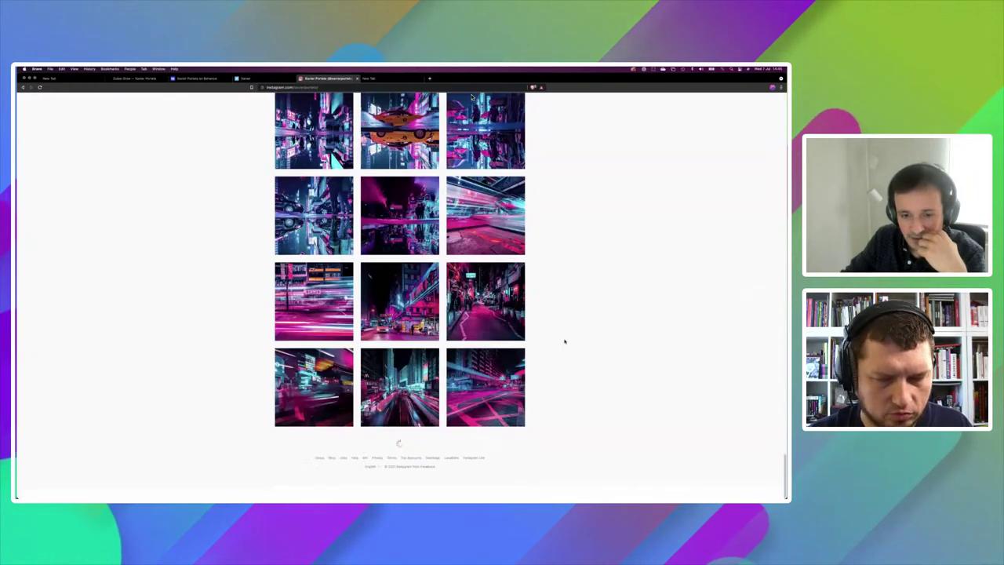
scroll(564, 341, down, 3)
scroll(564, 341, down, 3)
scroll(564, 341, down, 5)
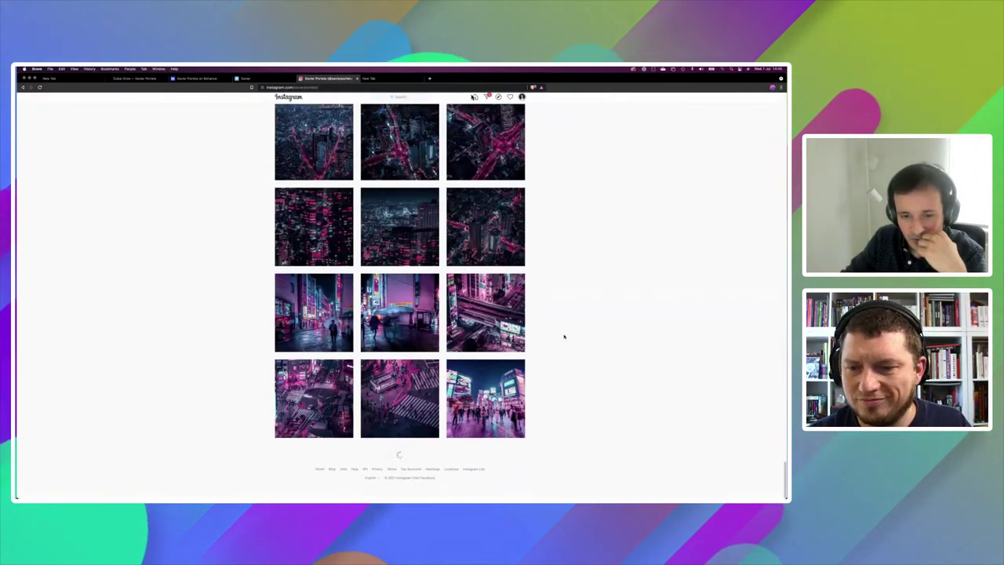
scroll(564, 337, down, 5)
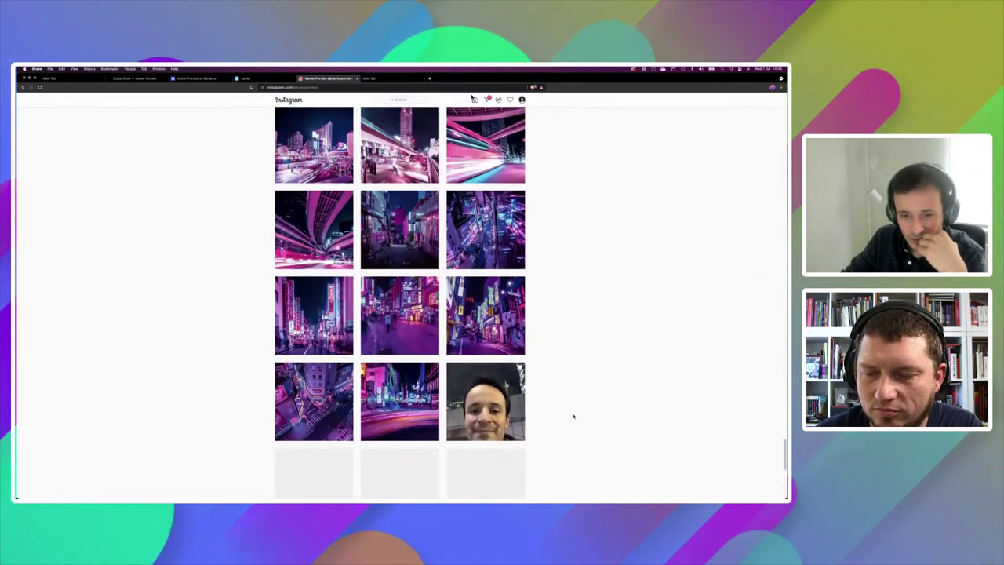
scroll(573, 417, down, 5)
scroll(574, 416, down, 3)
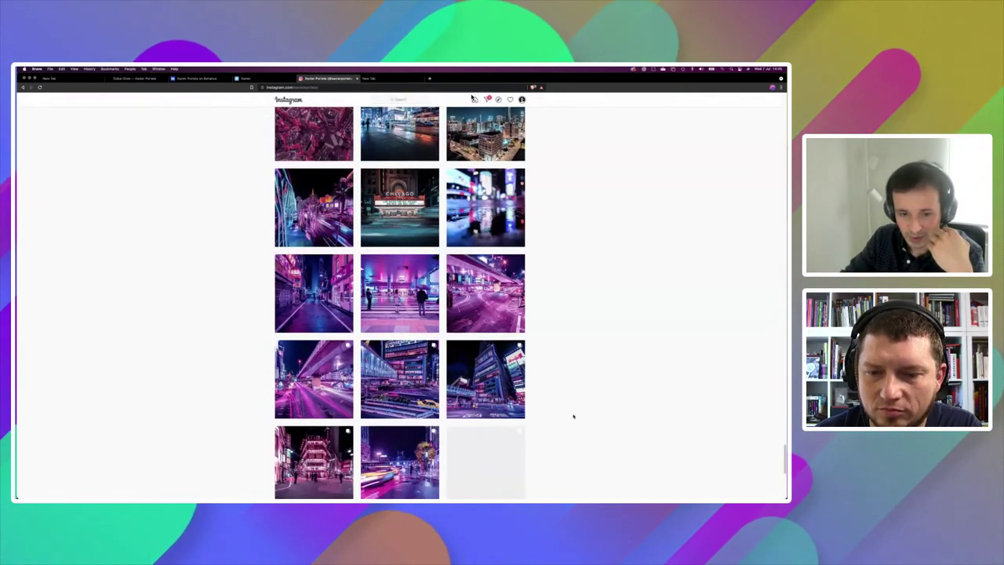
scroll(573, 417, down, 5)
scroll(574, 417, down, 3)
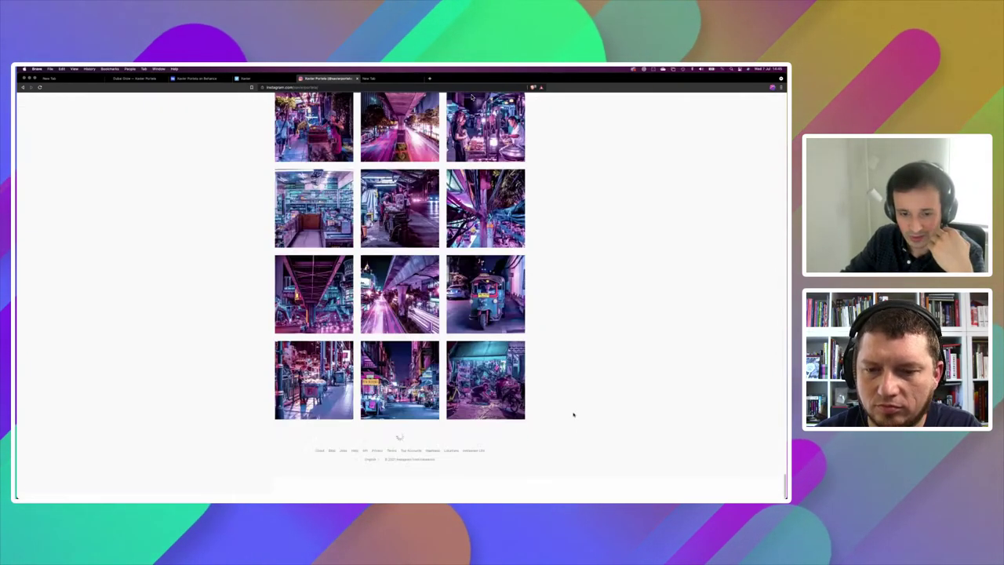
scroll(573, 415, down, 5)
scroll(574, 415, down, 5)
scroll(573, 415, down, 3)
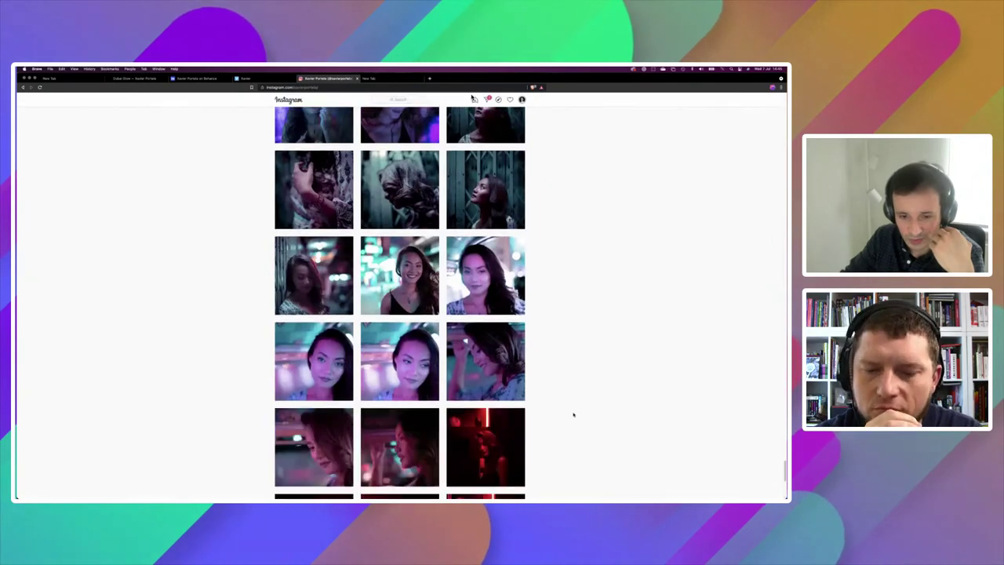
scroll(573, 415, down, 5)
scroll(573, 415, down, 3)
scroll(574, 415, down, 5)
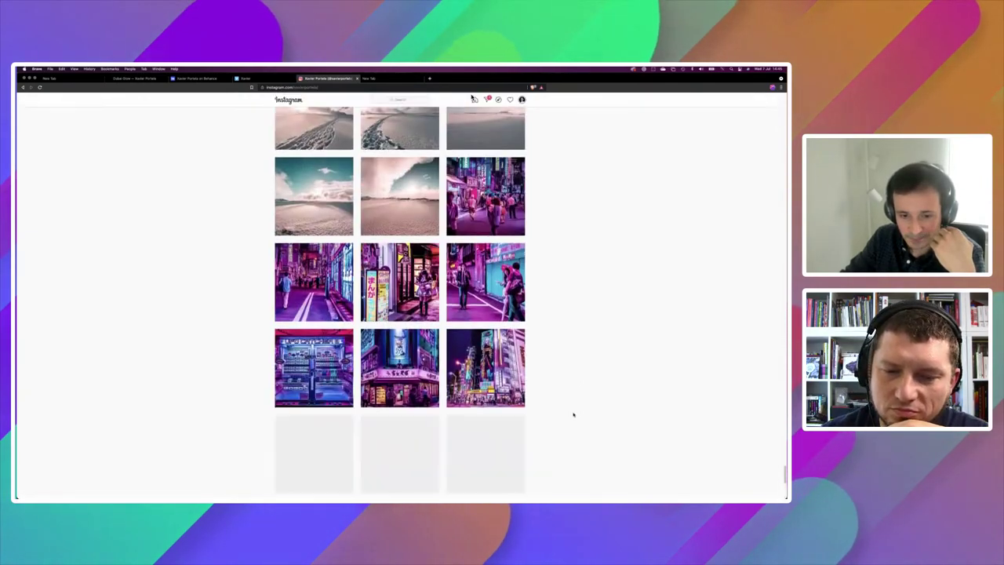
scroll(573, 415, down, 3)
scroll(573, 415, down, 5)
scroll(574, 415, up, 3)
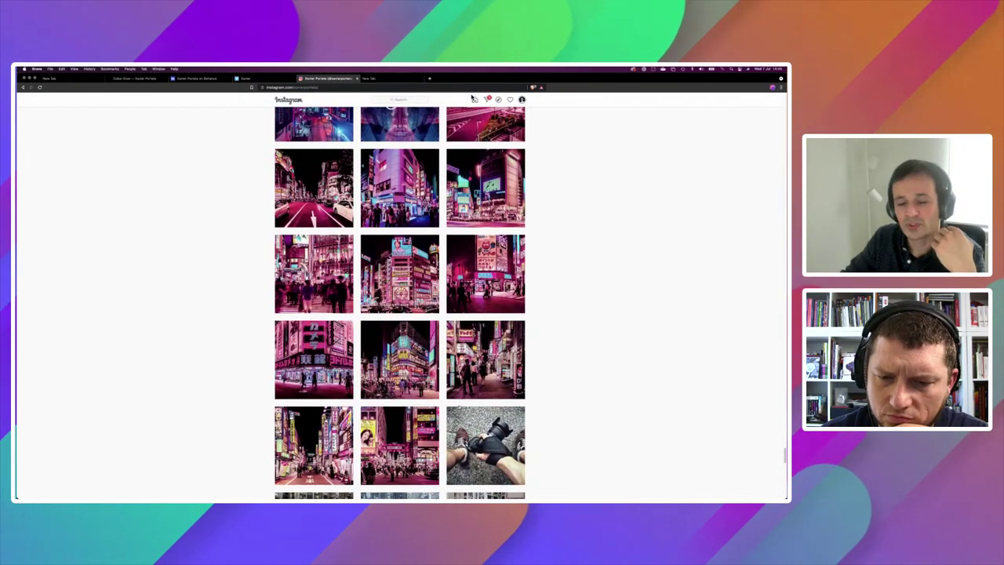
scroll(573, 415, down, 2)
Step: Read one post's caption, close it, scroll back up and switch to the Dubai Glow page
click(295, 308)
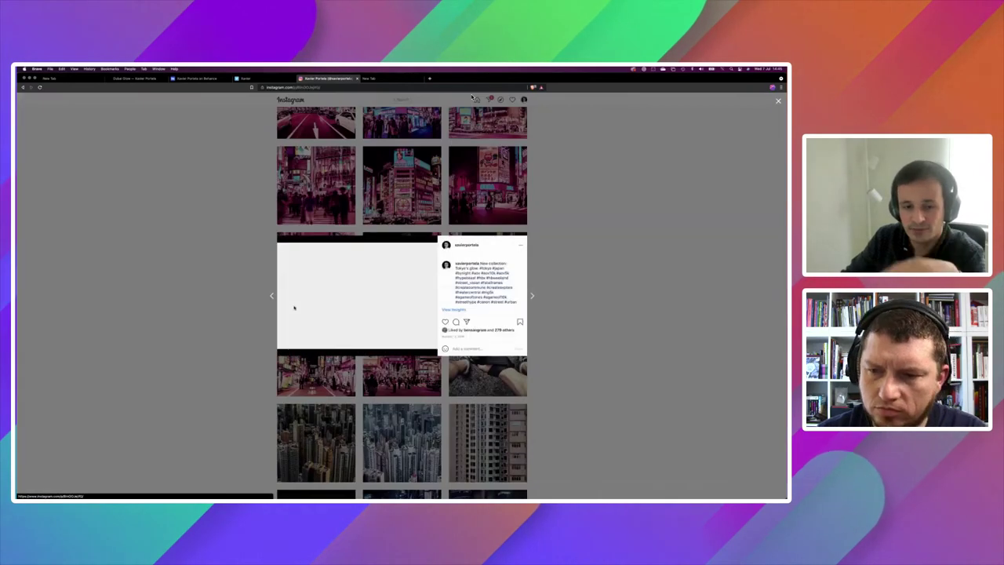
click(473, 98)
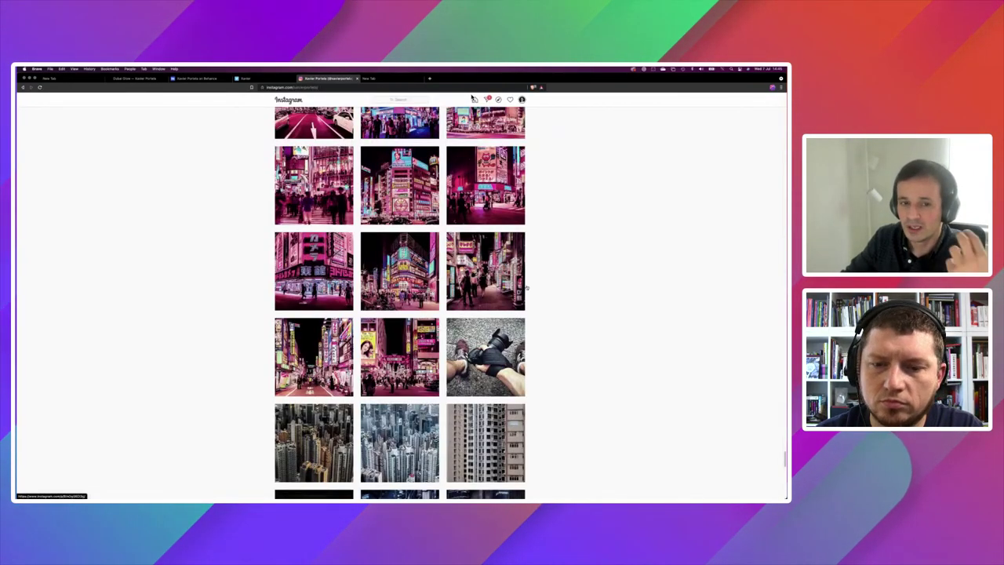
scroll(474, 98, up, 1)
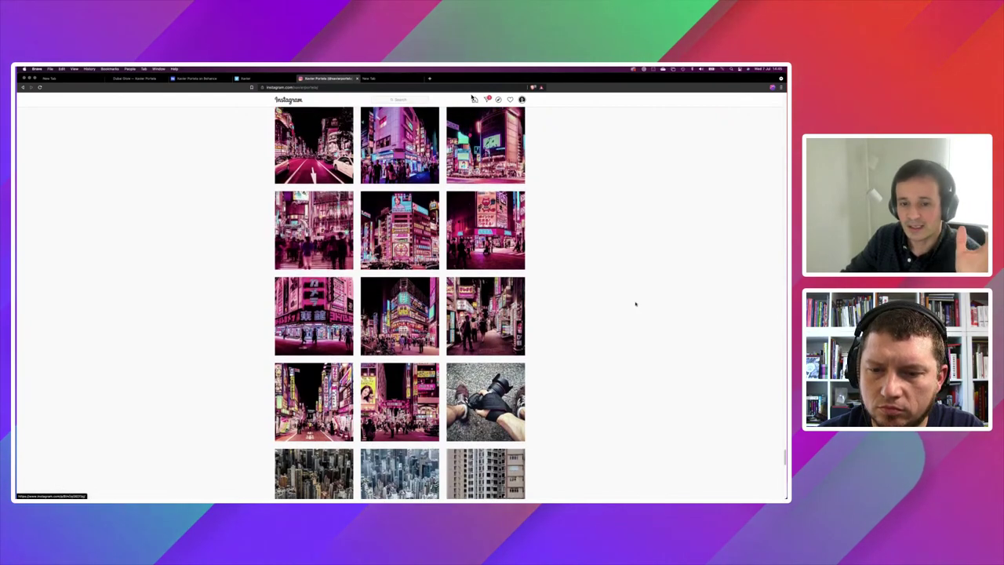
scroll(636, 303, up, 2)
scroll(637, 303, up, 2)
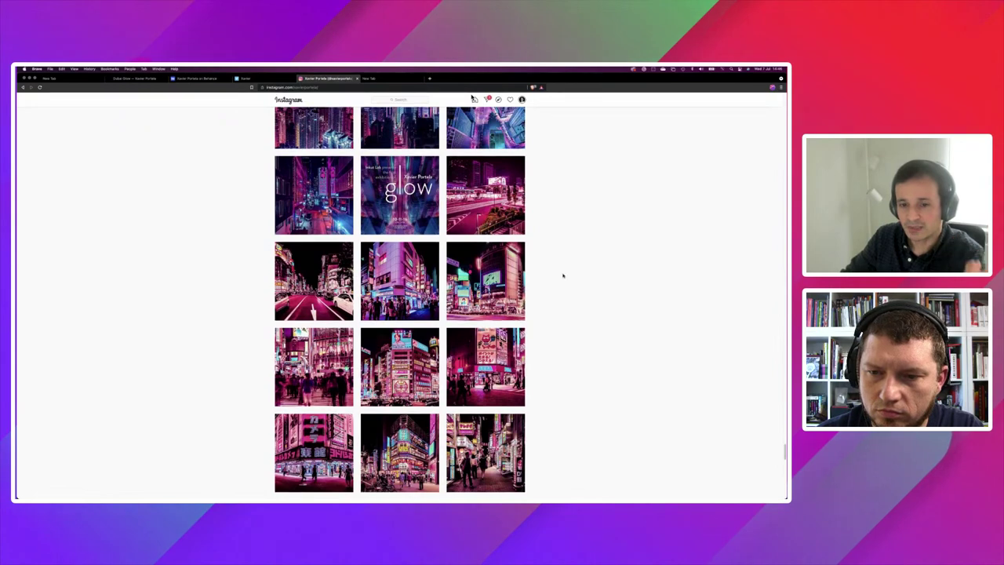
scroll(562, 275, up, 3)
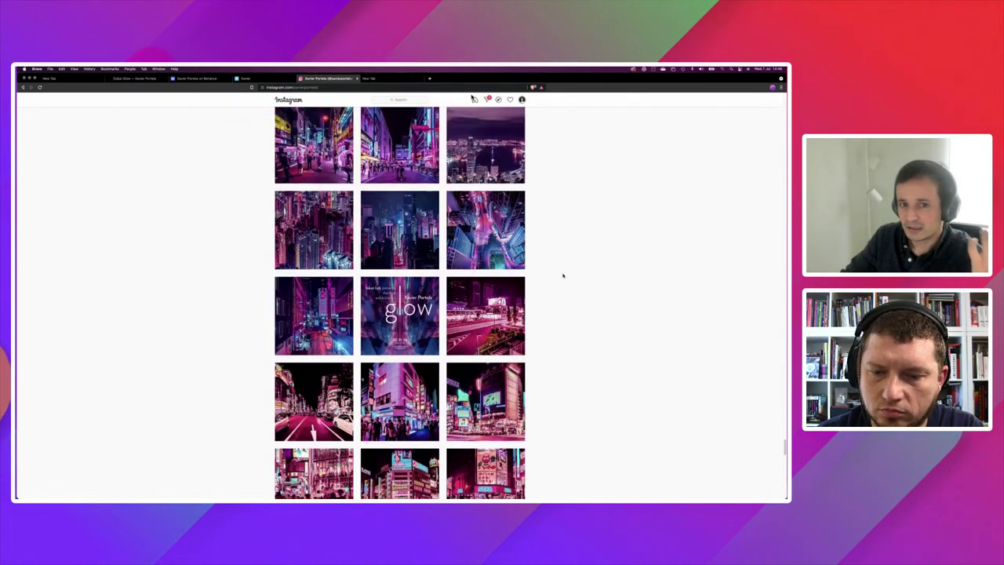
scroll(542, 195, up, 3)
scroll(544, 197, up, 3)
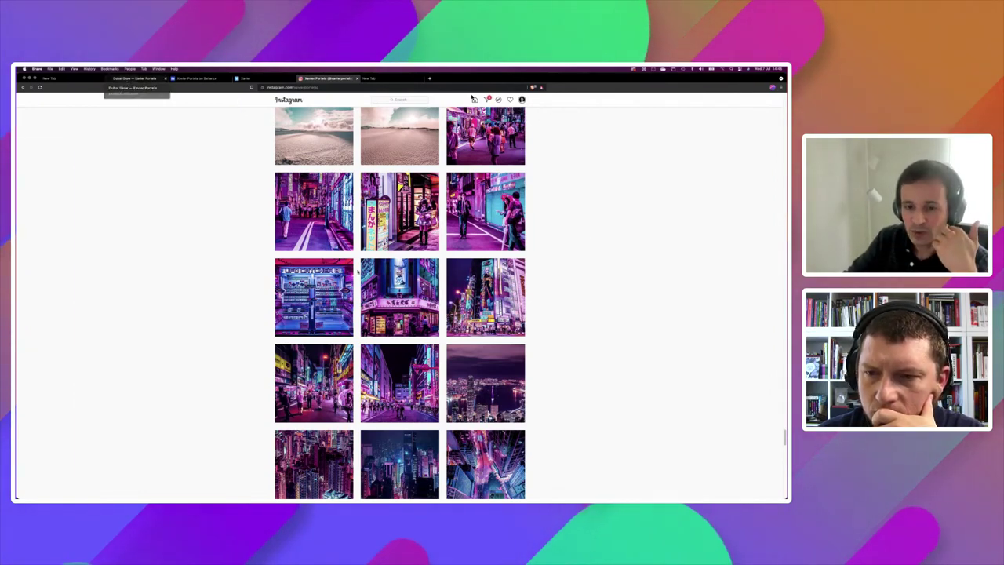
key(super+2)
scroll(471, 95, down, 4)
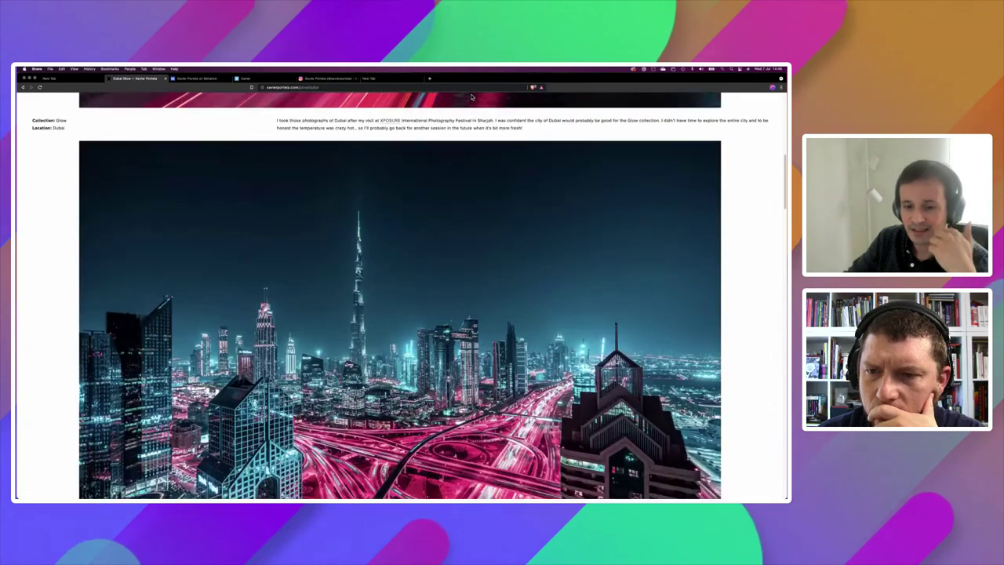
scroll(472, 97, down, 1)
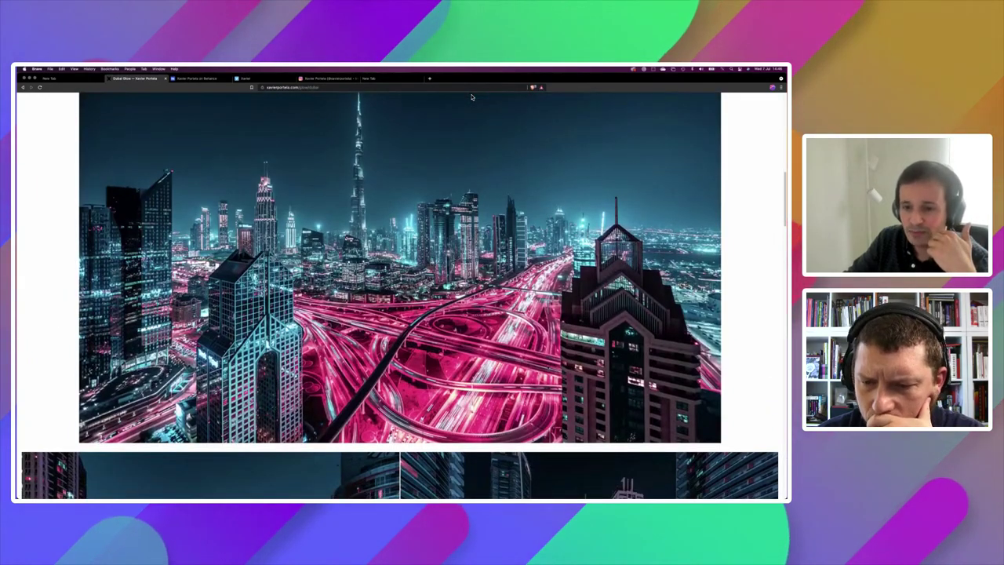
scroll(471, 96, down, 3)
scroll(472, 96, down, 2)
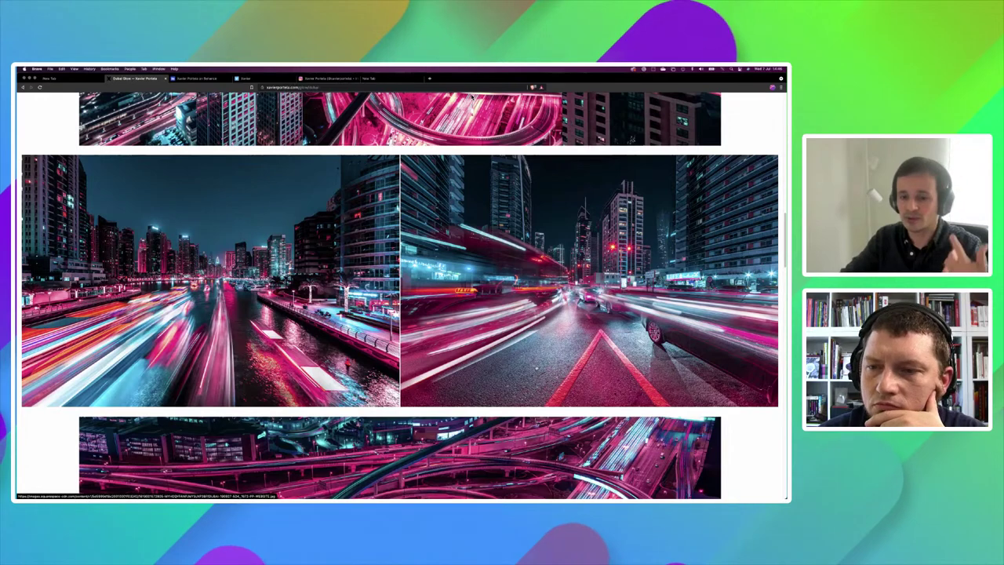
scroll(473, 99, down, 1)
scroll(473, 98, down, 3)
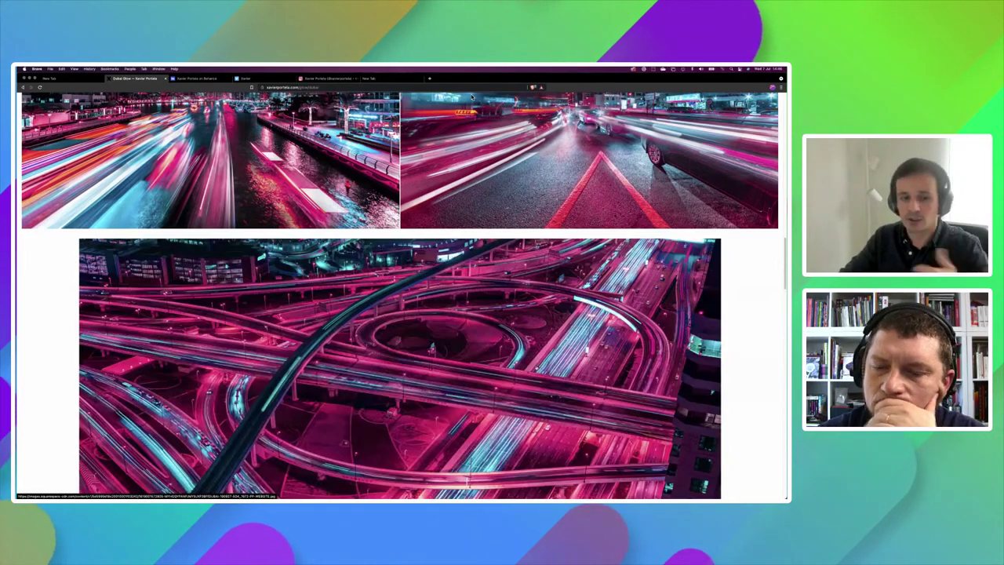
scroll(472, 98, down, 2)
scroll(472, 98, down, 5)
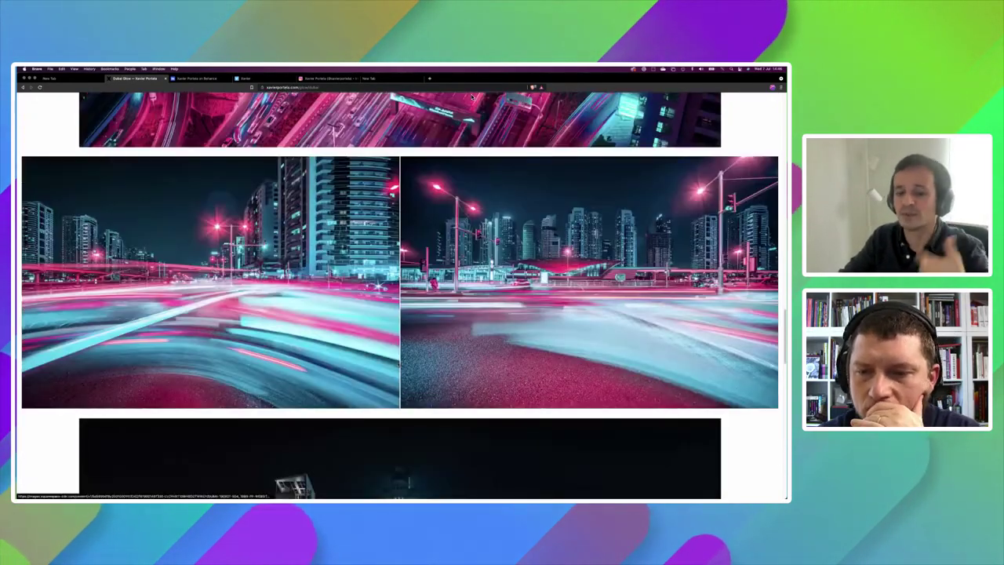
scroll(472, 96, down, 1)
scroll(472, 95, down, 5)
scroll(472, 97, down, 1)
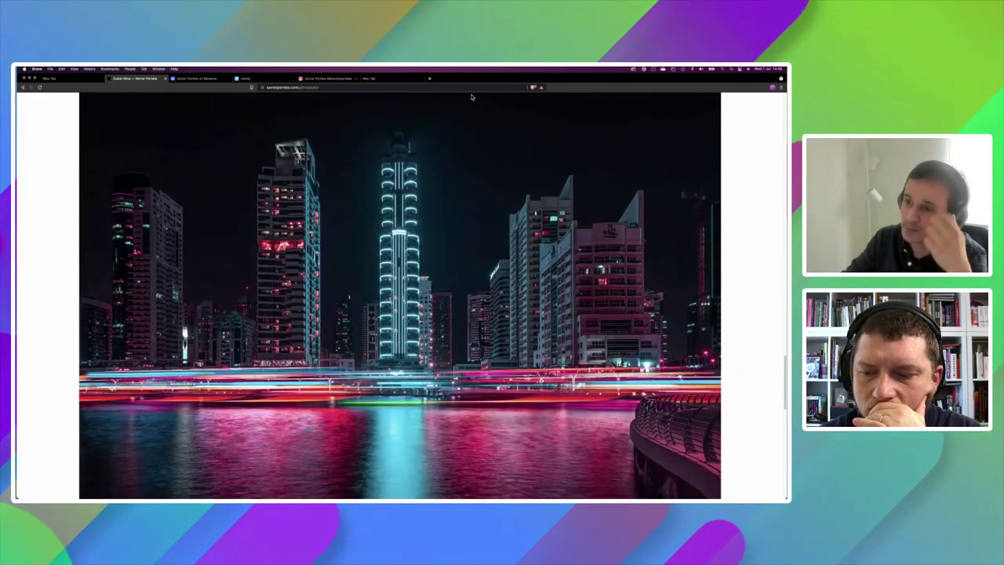
scroll(472, 97, up, 1)
scroll(472, 97, up, 5)
scroll(472, 98, up, 3)
scroll(472, 96, up, 1)
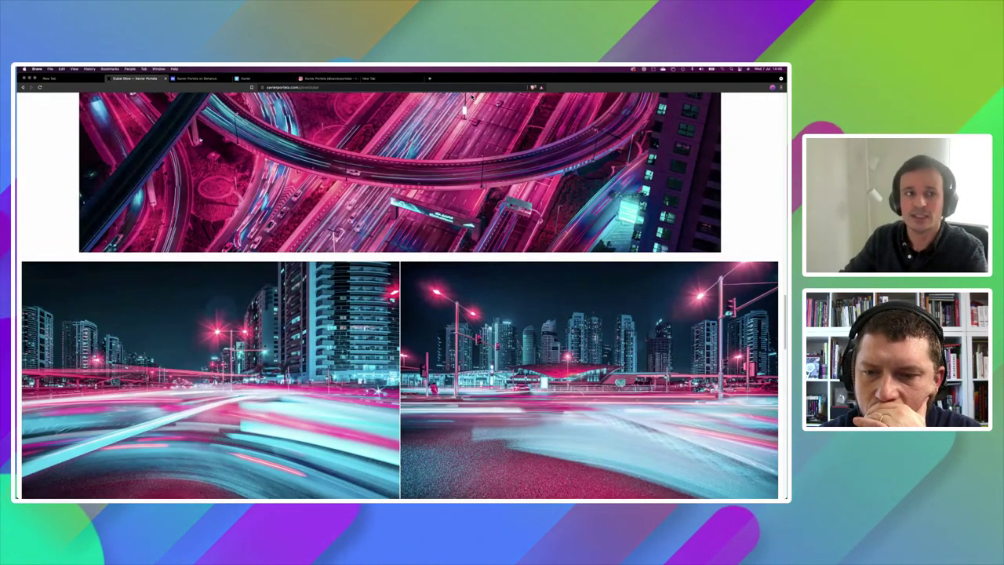
scroll(472, 96, up, 1)
scroll(472, 97, up, 5)
scroll(472, 96, up, 2)
scroll(473, 96, up, 1)
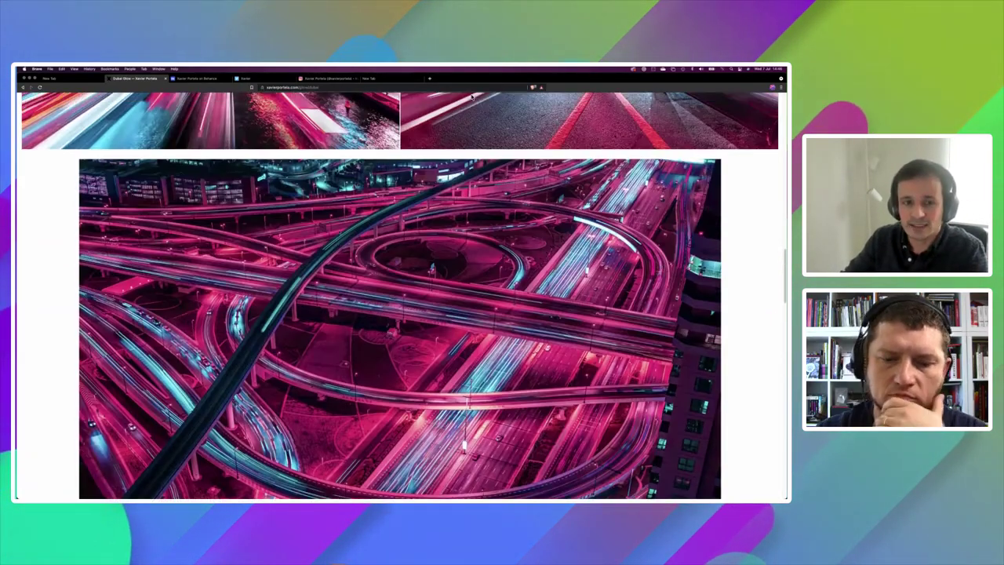
scroll(473, 96, up, 5)
scroll(473, 97, up, 5)
scroll(472, 98, up, 5)
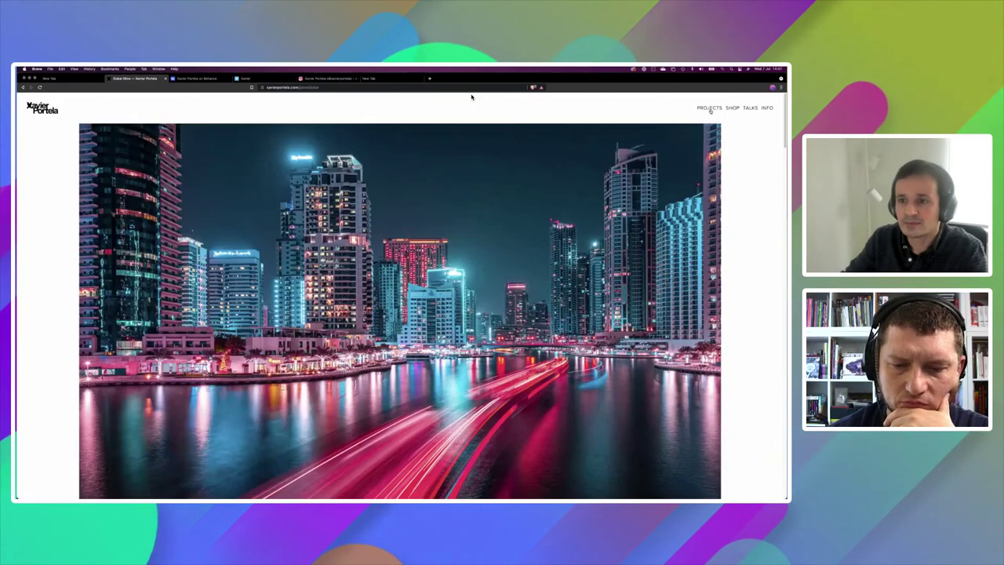
Step: Bring the portfolio homepage forward and scroll down to the 13 DAYS AROUND ICELAND banner
key(super+Left)
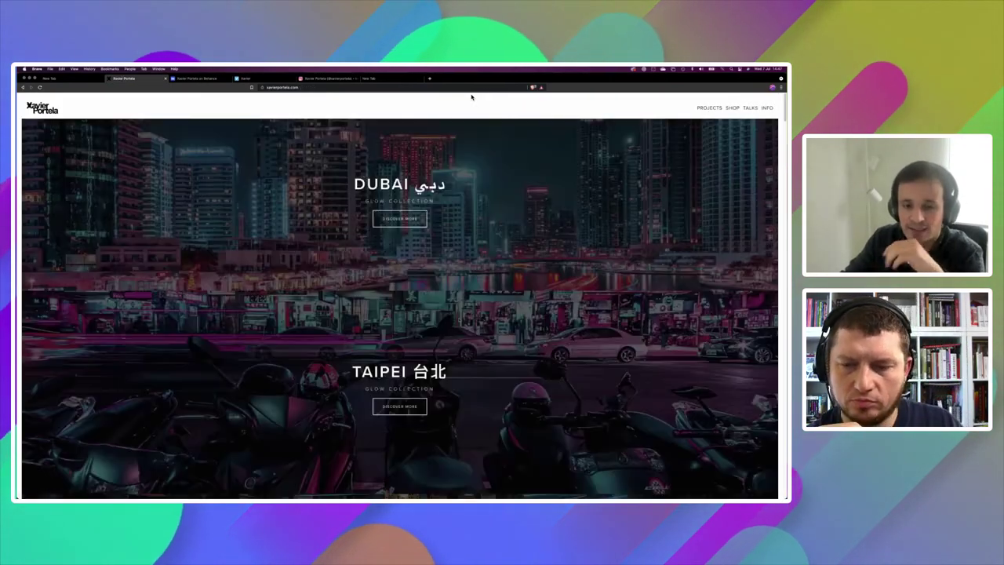
scroll(471, 98, down, 3)
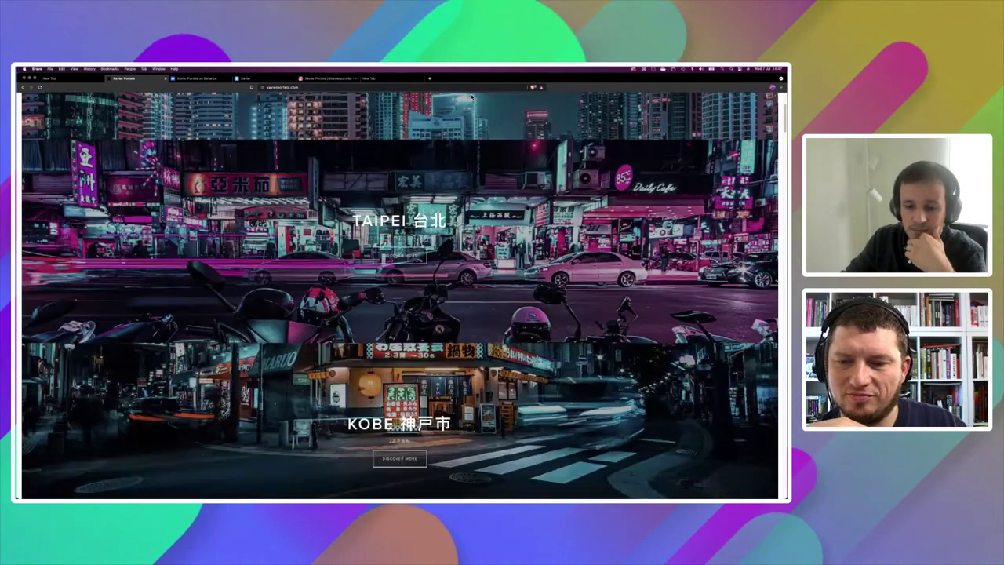
scroll(472, 97, down, 4)
scroll(471, 97, up, 3)
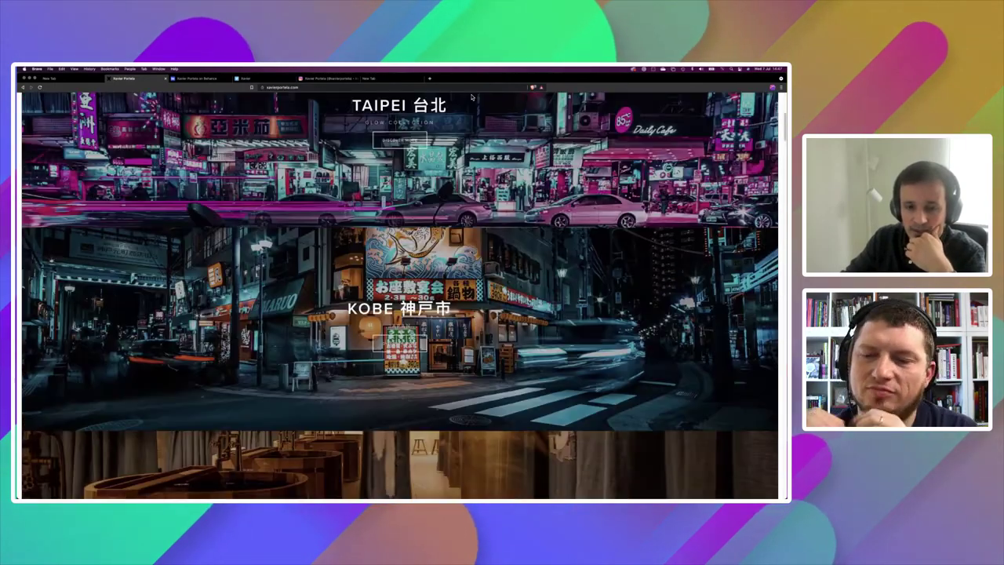
scroll(471, 98, down, 5)
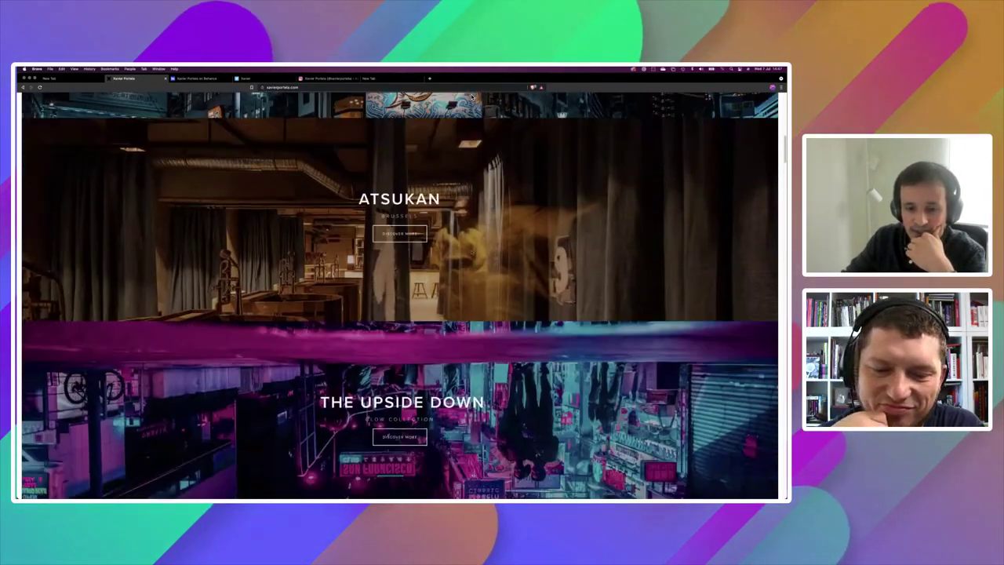
scroll(471, 97, down, 3)
scroll(471, 97, down, 6)
scroll(471, 97, up, 3)
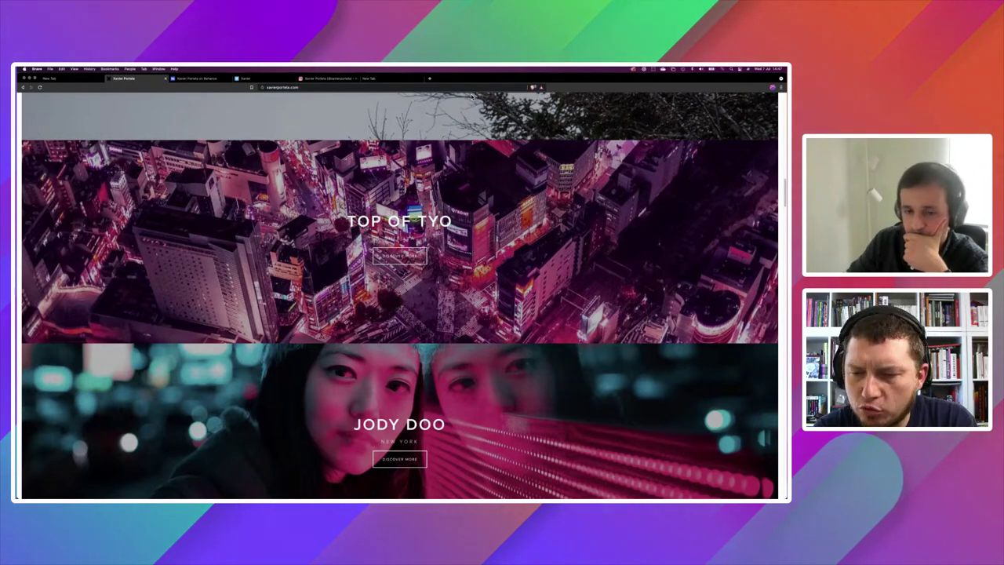
scroll(471, 96, down, 1)
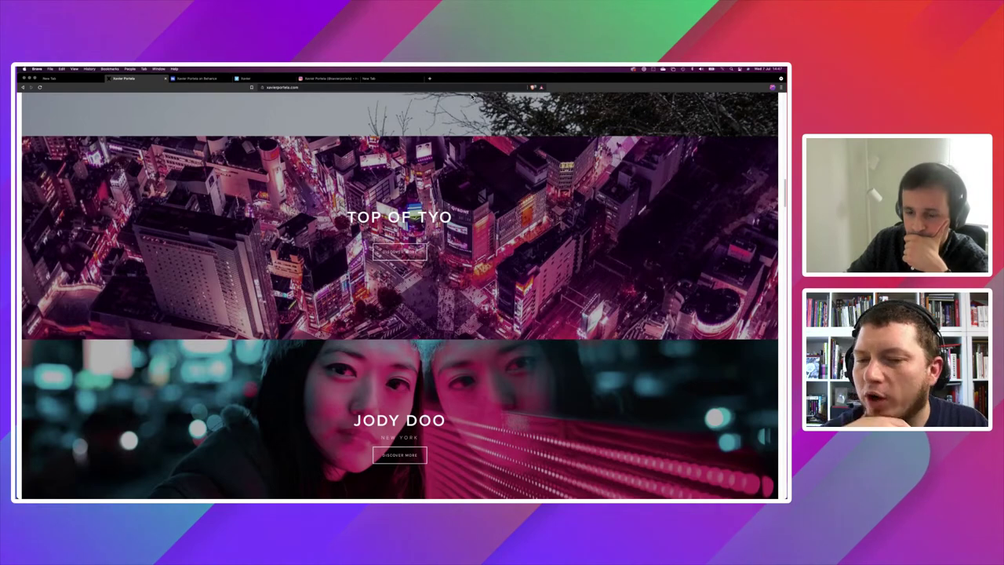
scroll(471, 96, down, 1)
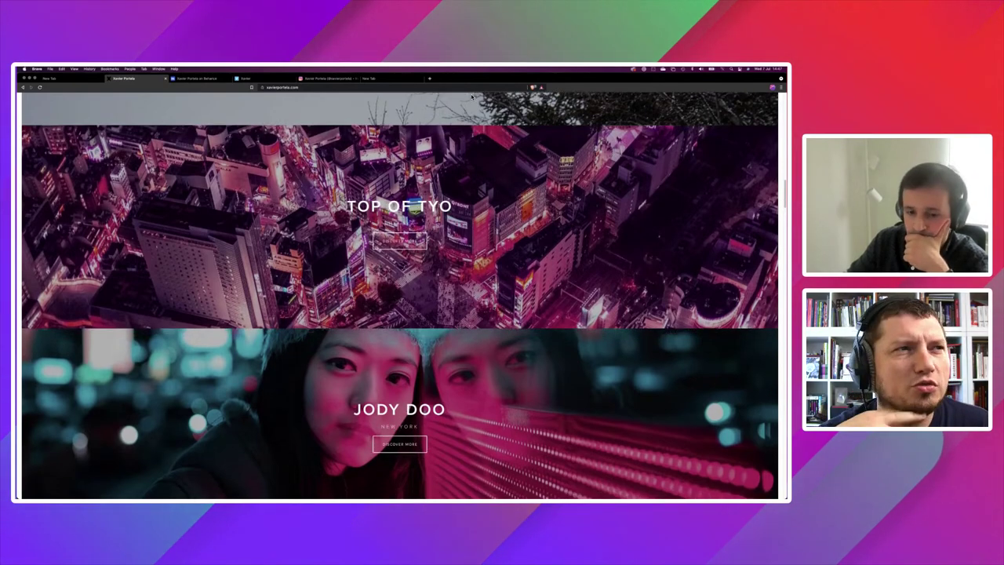
scroll(471, 95, down, 1)
scroll(471, 95, down, 5)
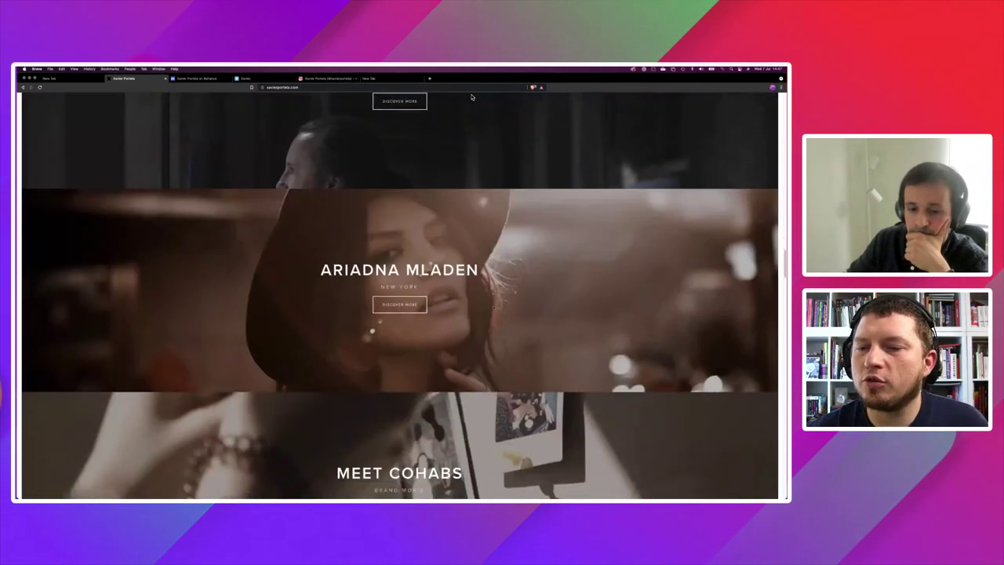
scroll(471, 96, down, 5)
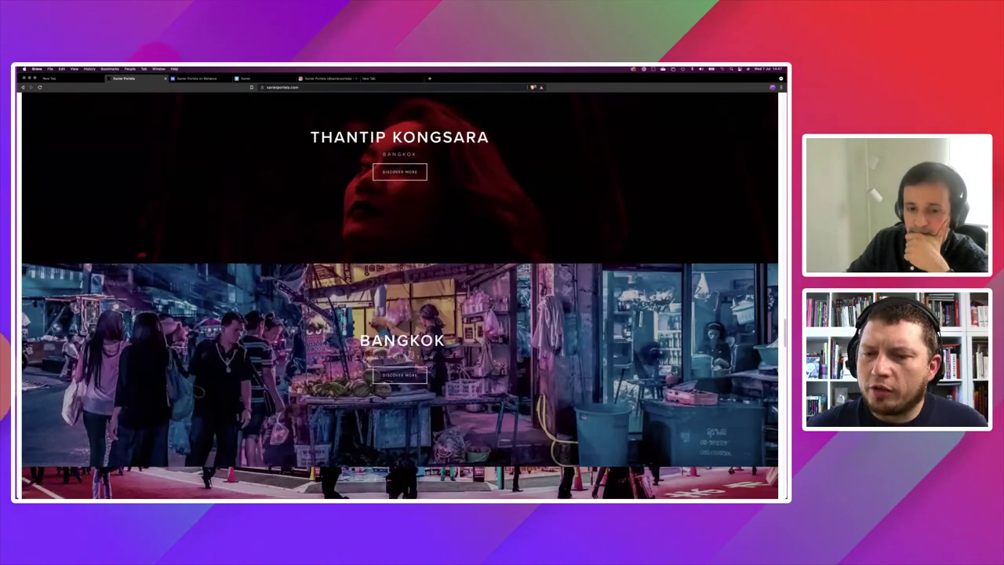
scroll(471, 96, down, 5)
scroll(472, 96, down, 5)
scroll(471, 96, down, 5)
scroll(472, 95, down, 5)
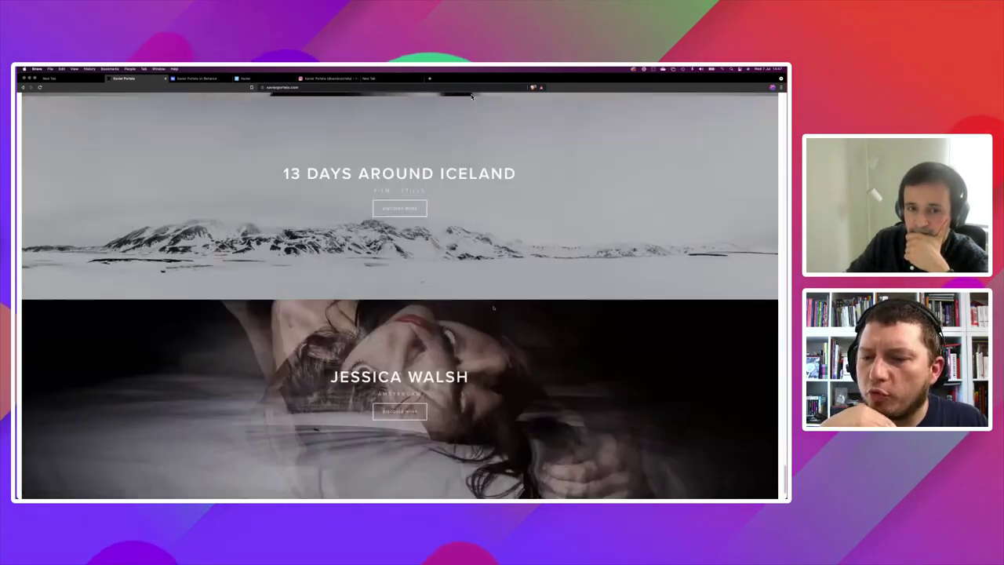
scroll(471, 95, up, 2)
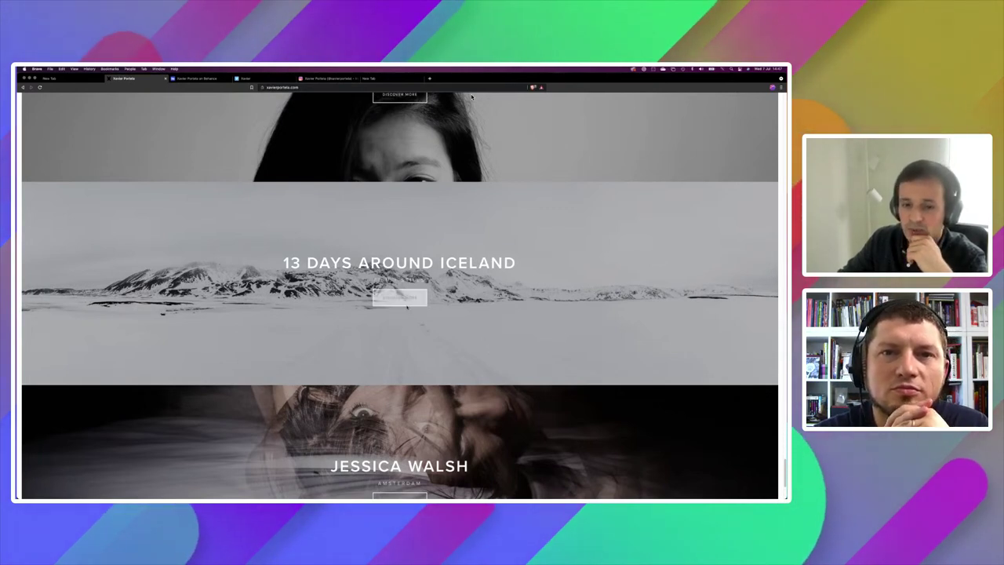
Step: Open the 13 Days Around Iceland project via Discover More and scroll into its gallery
click(399, 297)
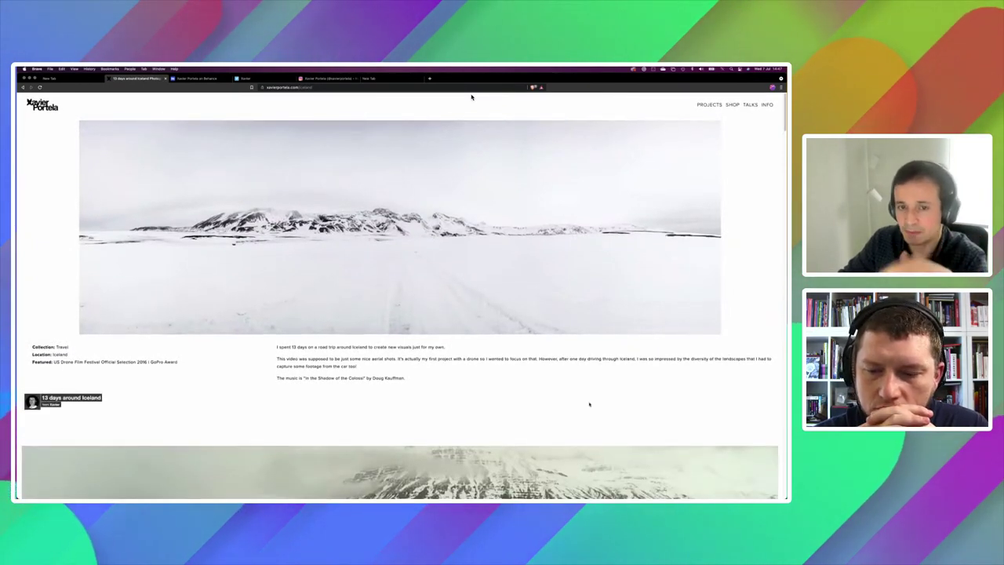
scroll(472, 98, down, 1)
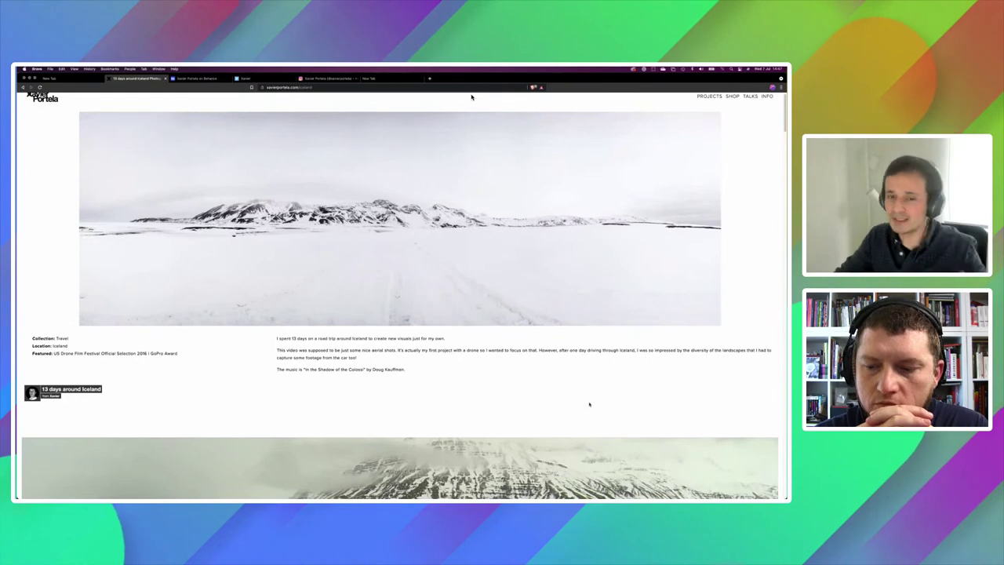
scroll(472, 97, down, 5)
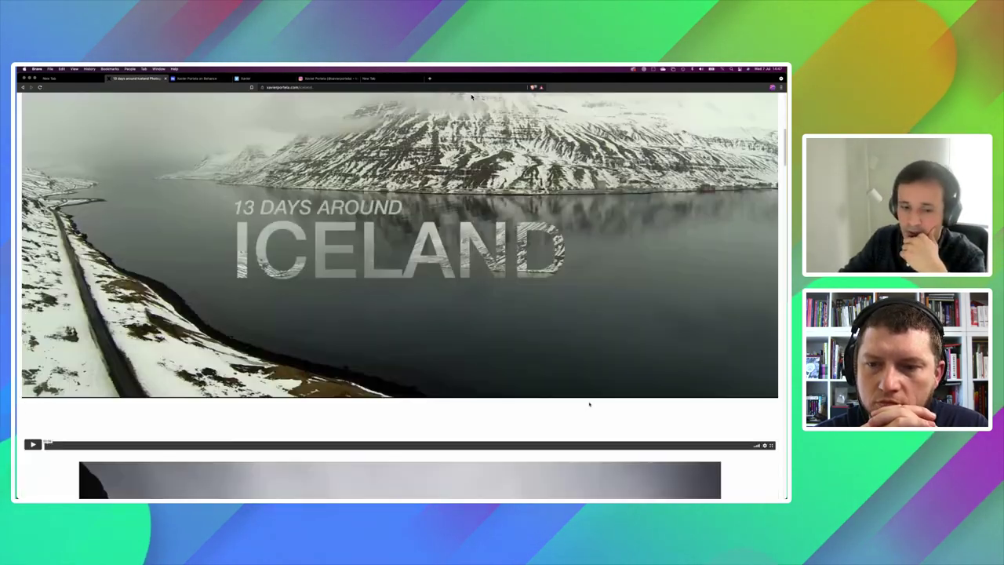
scroll(472, 97, down, 4)
scroll(471, 98, down, 2)
scroll(471, 97, up, 1)
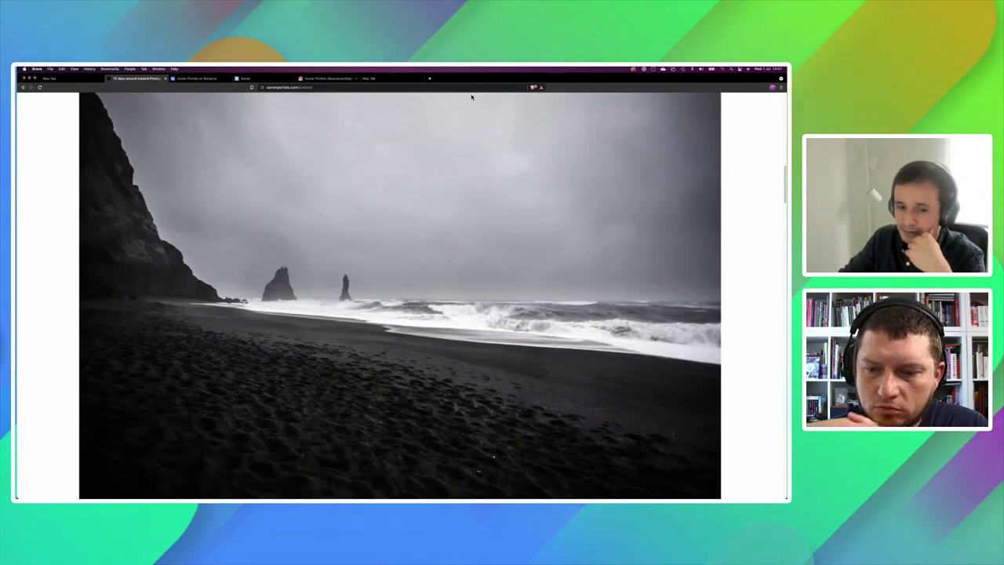
scroll(472, 97, down, 1)
scroll(472, 97, down, 5)
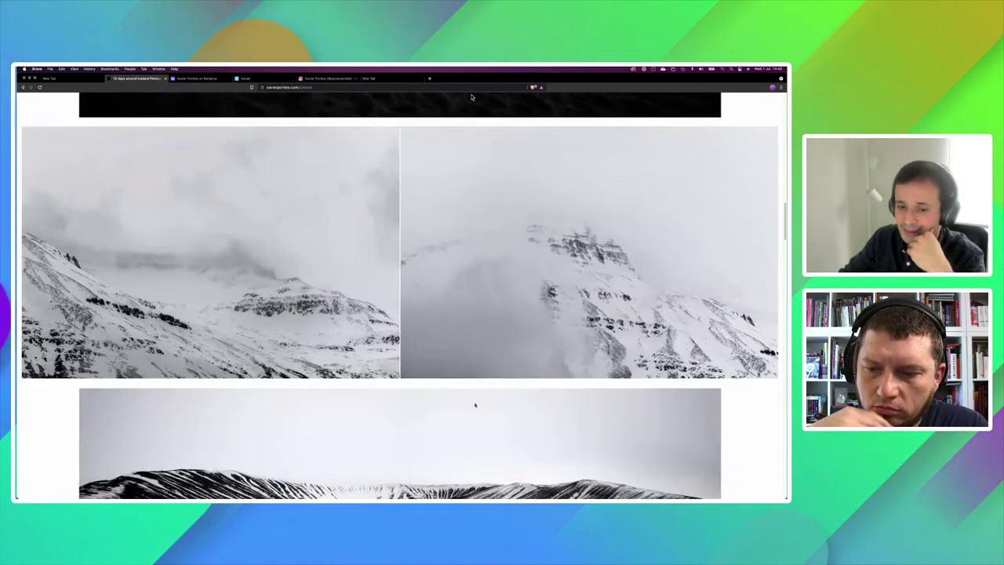
scroll(472, 98, down, 2)
scroll(472, 97, down, 1)
scroll(471, 97, down, 1)
scroll(472, 97, down, 1)
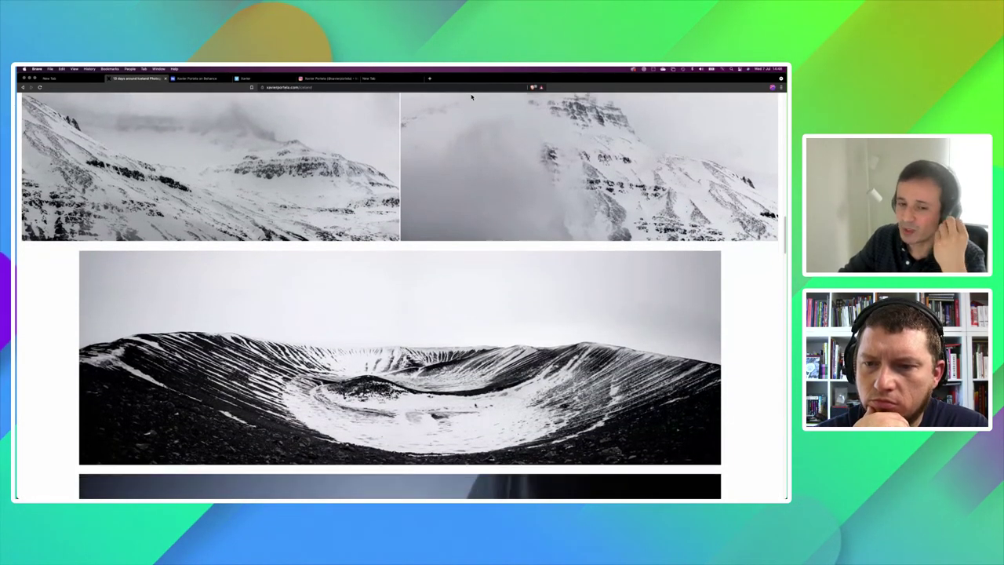
scroll(472, 97, down, 3)
scroll(472, 98, down, 3)
scroll(471, 97, down, 2)
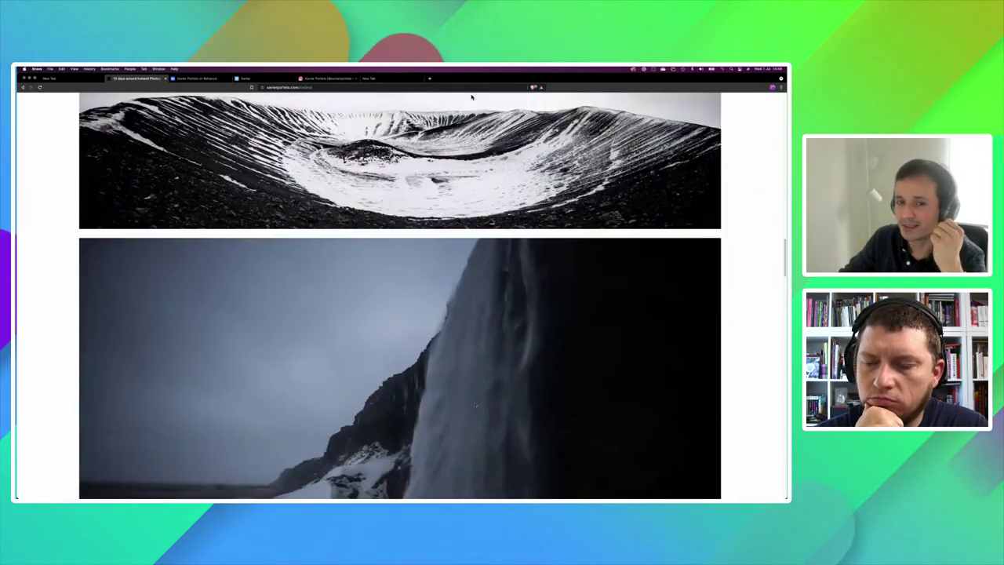
scroll(471, 97, down, 1)
scroll(472, 97, down, 2)
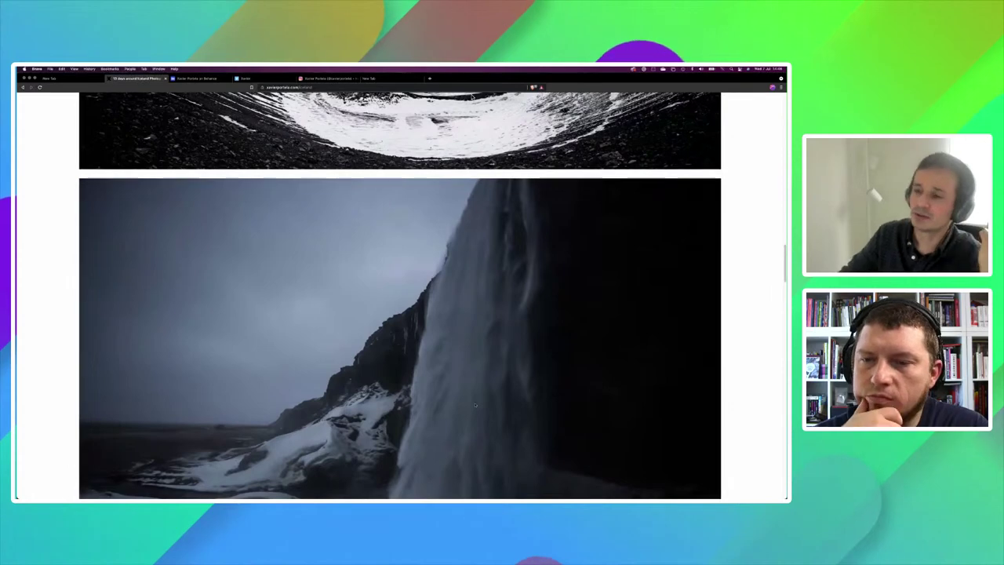
Step: Keep scrolling down the Iceland gallery to the ice aerials and snowy mountain road photos
scroll(472, 97, down, 4)
scroll(471, 98, down, 2)
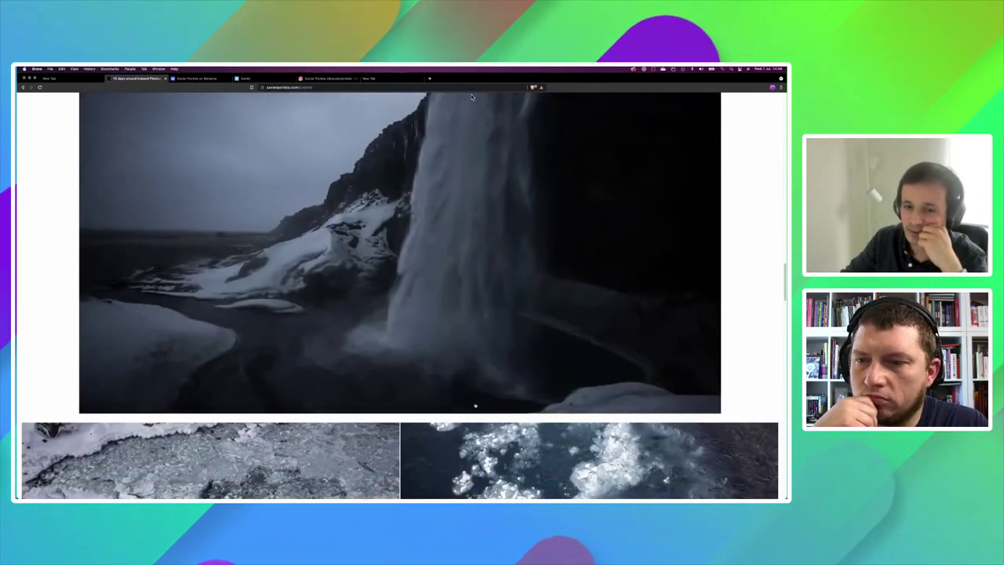
scroll(471, 97, down, 4)
scroll(472, 98, down, 4)
scroll(472, 97, up, 1)
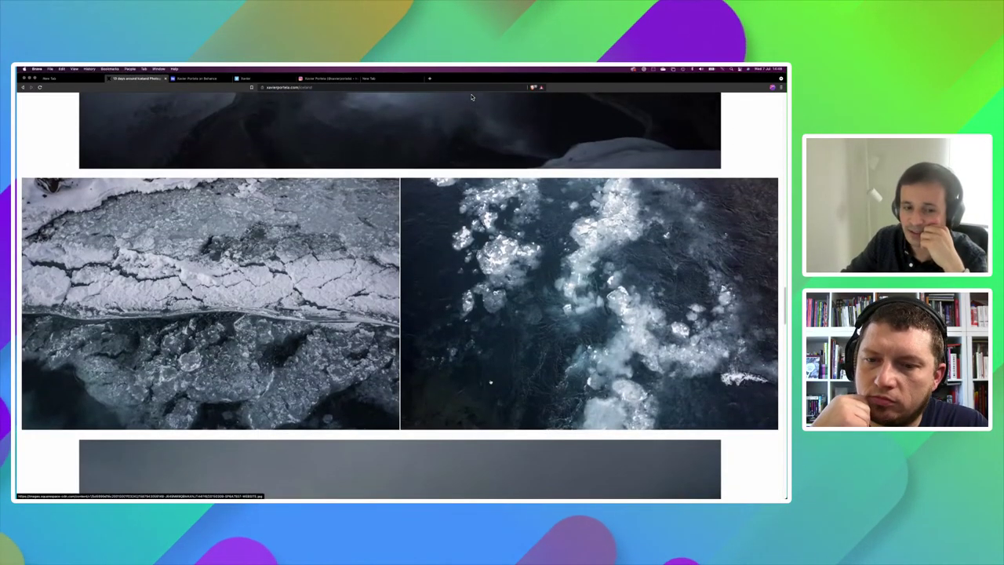
scroll(472, 97, down, 1)
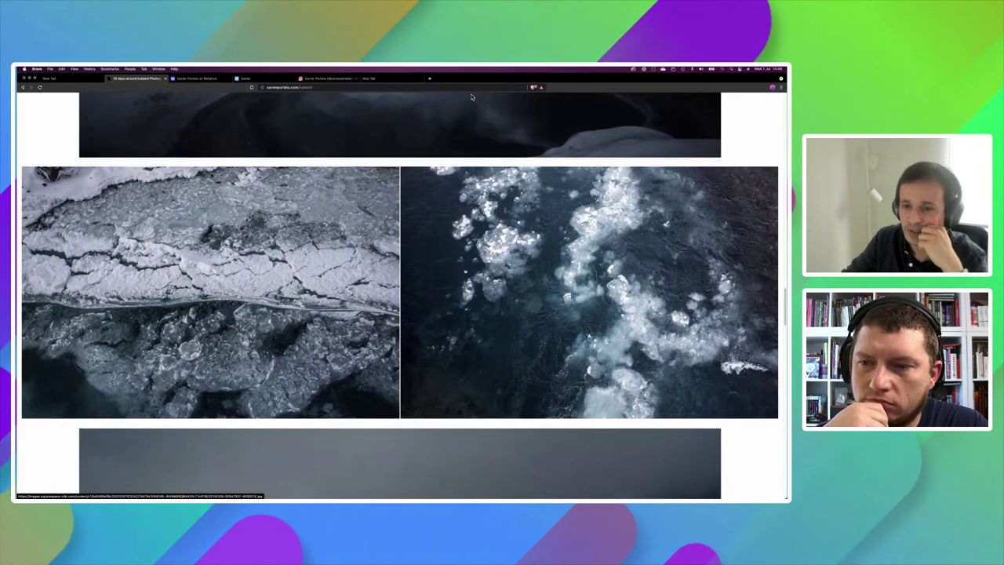
scroll(471, 97, down, 6)
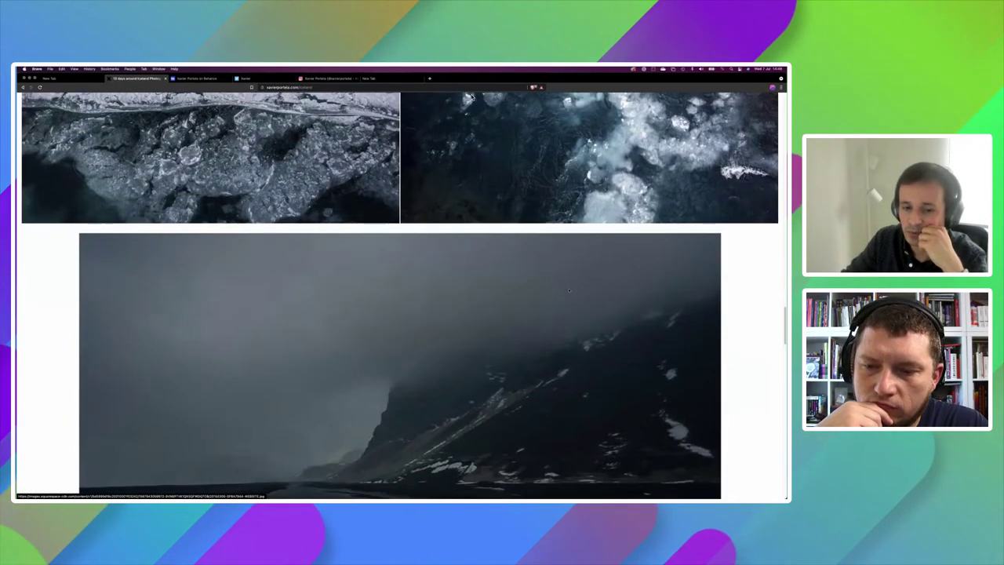
scroll(472, 97, down, 4)
scroll(471, 97, down, 1)
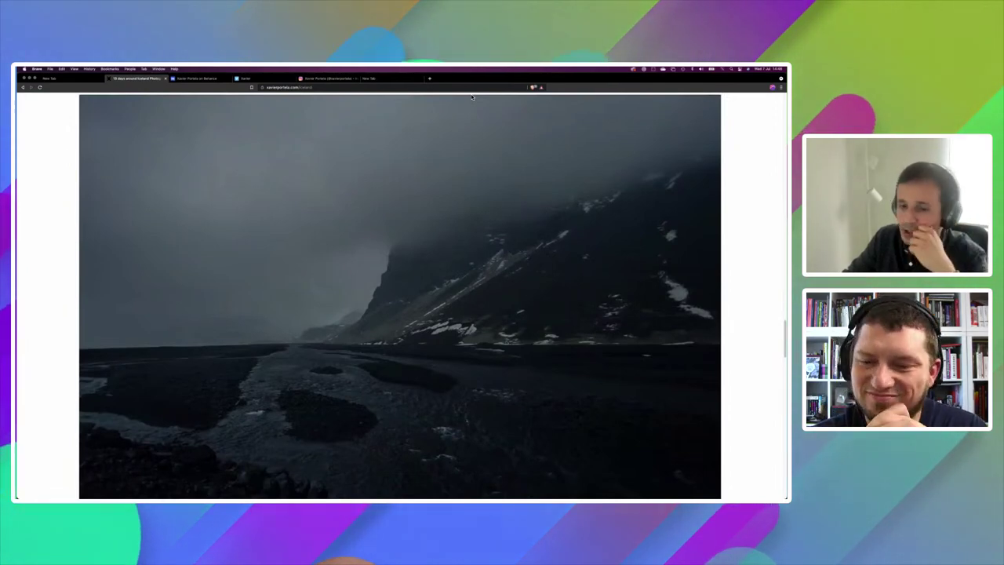
scroll(471, 97, down, 4)
scroll(471, 97, down, 6)
scroll(472, 98, down, 1)
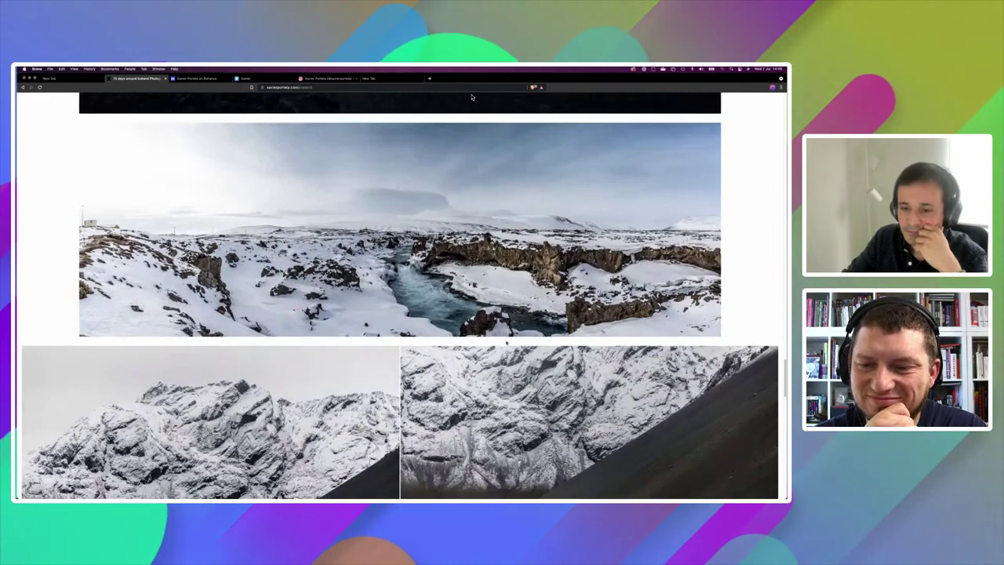
scroll(472, 97, down, 3)
scroll(472, 97, down, 2)
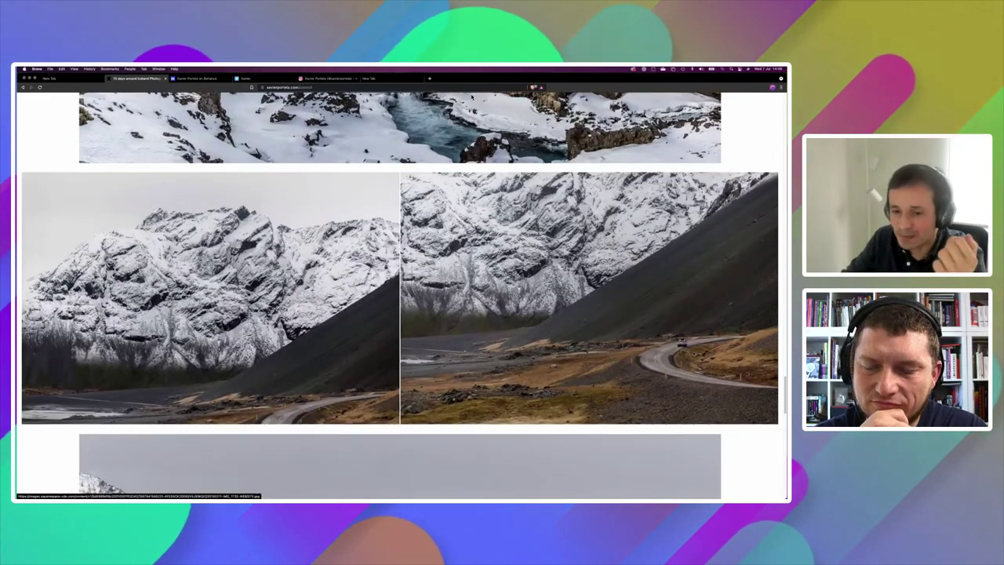
Step: View the mountain-and-road photo and the next two photos enlarged, then scroll further down
click(472, 98)
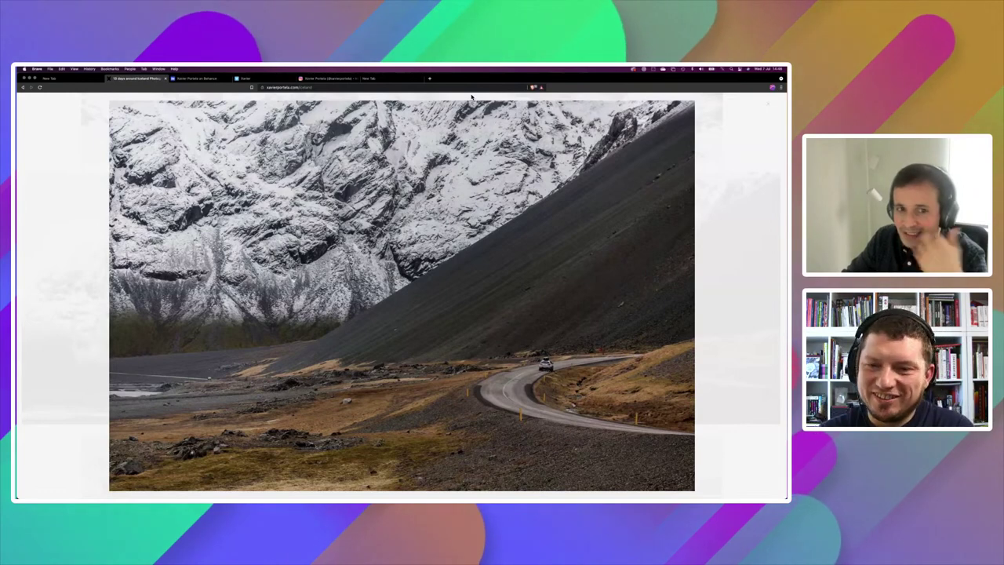
click(710, 397)
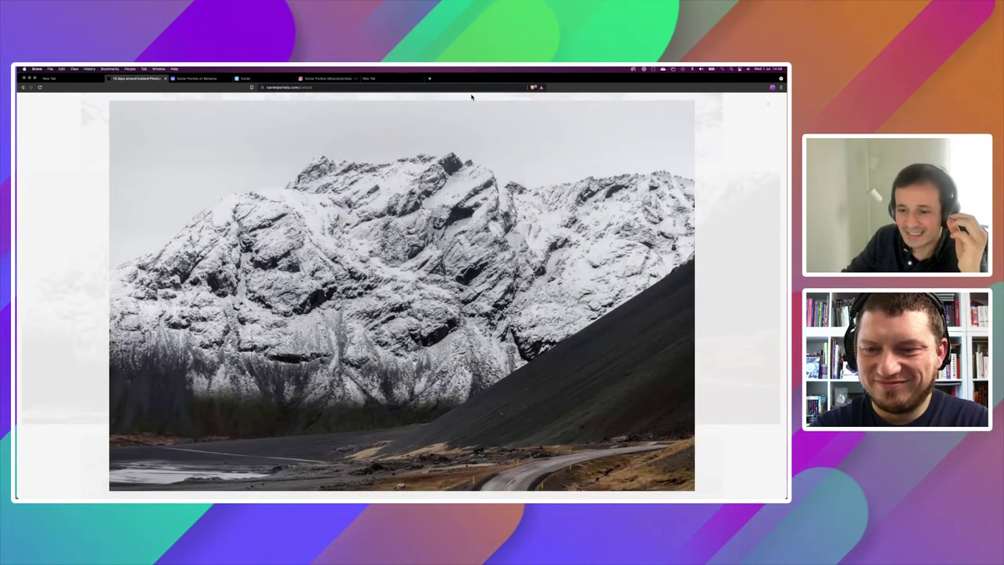
click(736, 427)
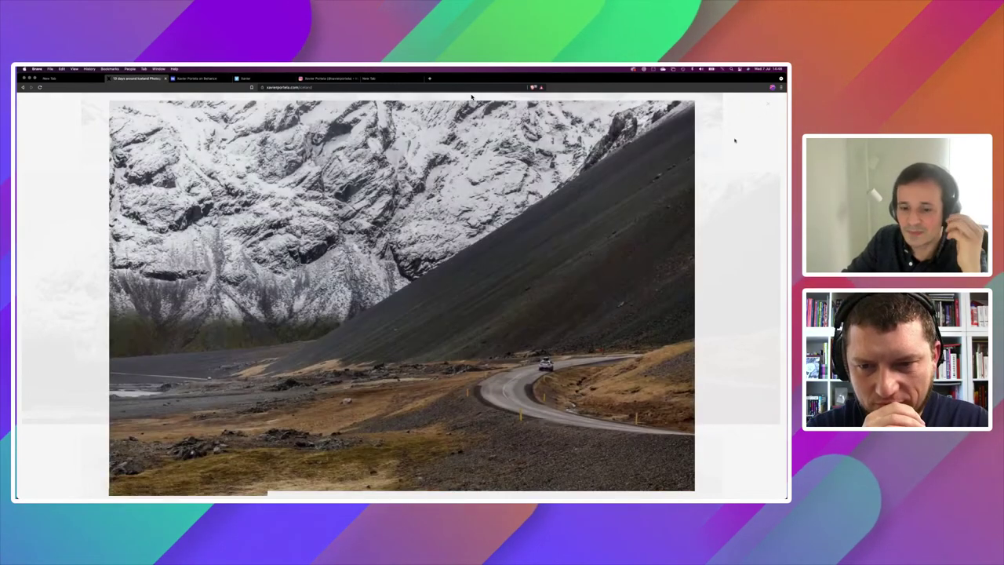
scroll(471, 97, down, 5)
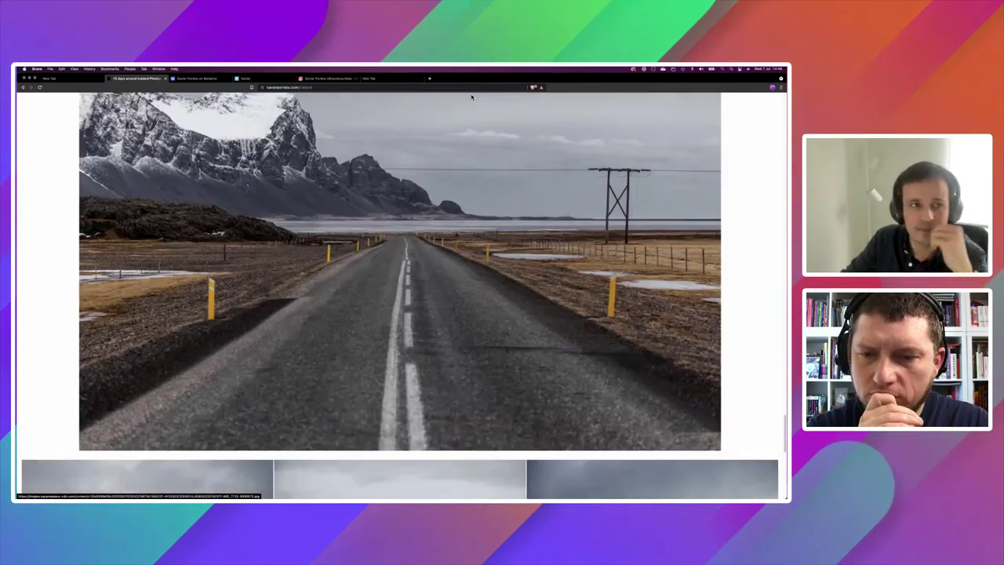
scroll(472, 96, down, 3)
scroll(471, 97, down, 5)
scroll(472, 96, down, 5)
Step: Go back to the Xavier Portela homepage and open the Lunar Iceland snow collection
key(super+Left)
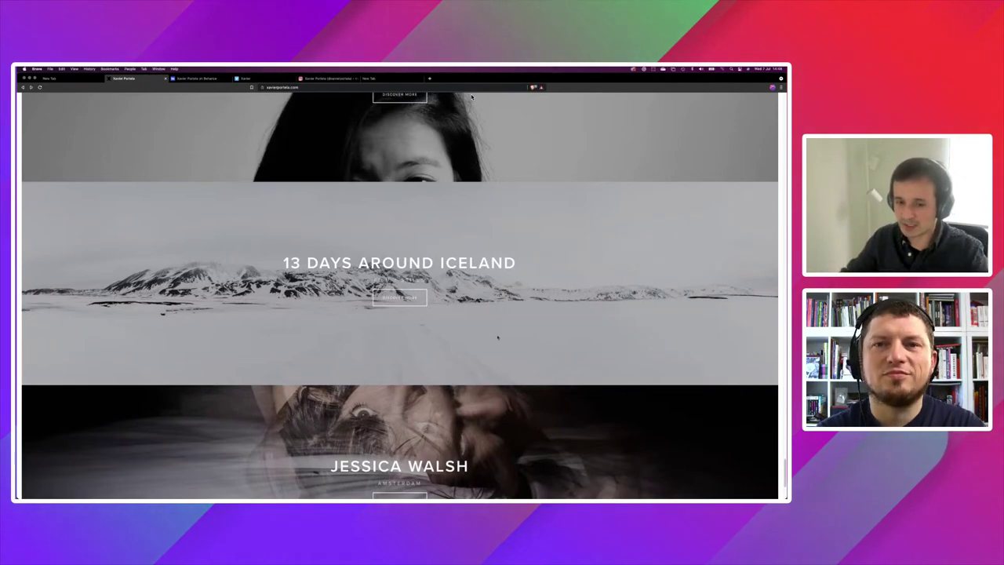
scroll(471, 97, down, 5)
scroll(471, 97, down, 5)
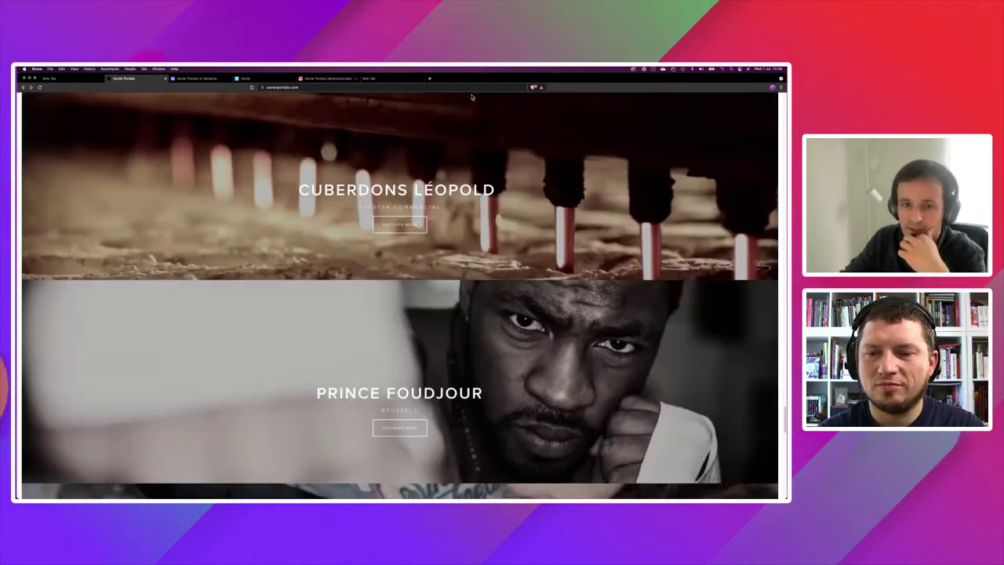
scroll(471, 97, down, 5)
scroll(471, 97, up, 5)
scroll(472, 97, up, 5)
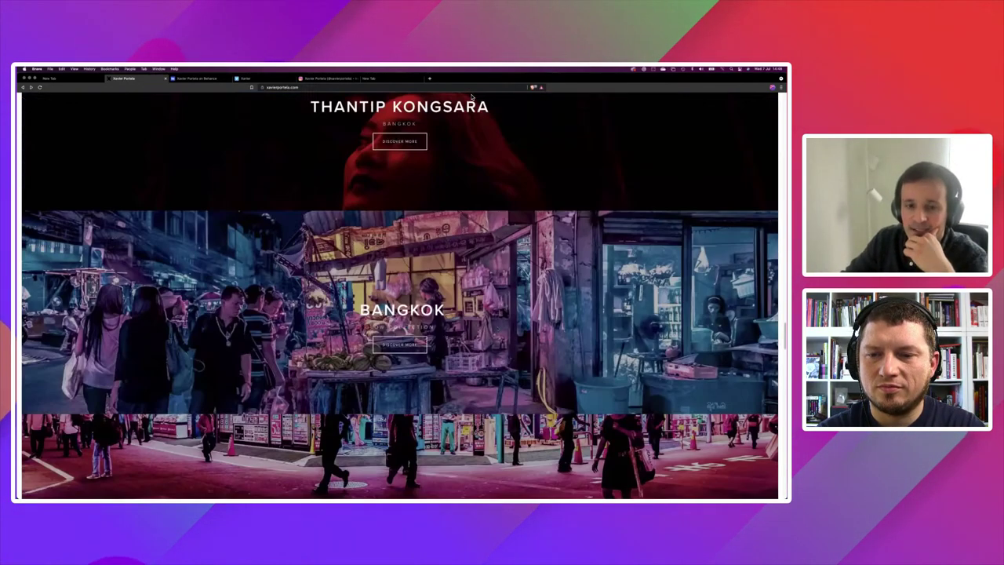
scroll(471, 96, up, 5)
scroll(472, 97, up, 5)
scroll(399, 310, down, 5)
scroll(399, 310, up, 2)
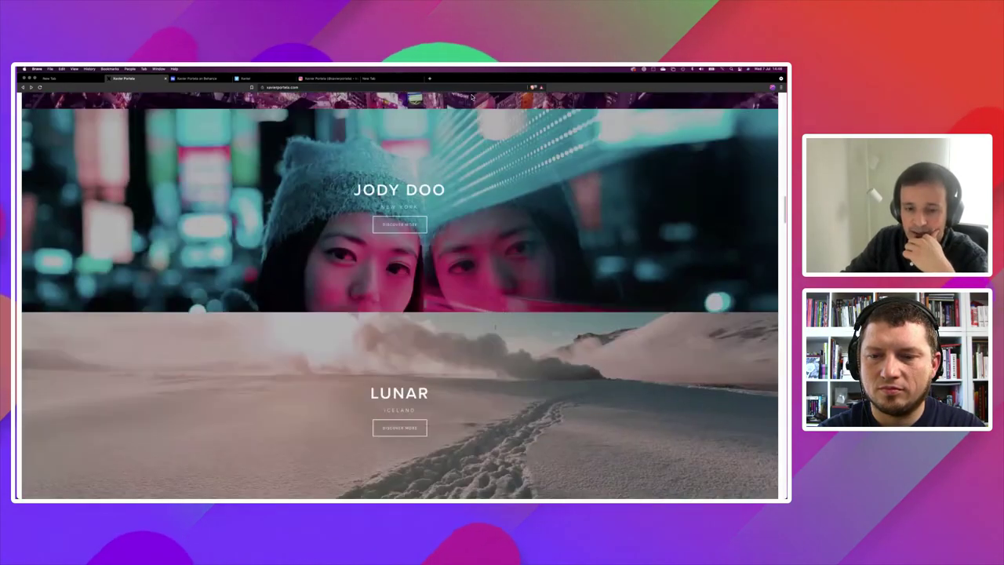
scroll(399, 310, down, 2)
click(399, 310)
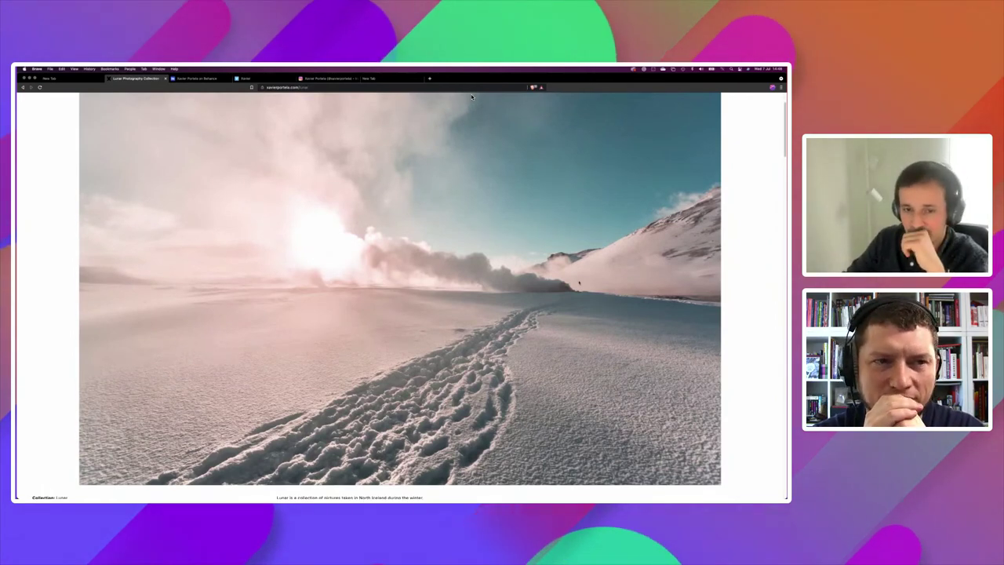
Step: Scroll down into the Lunar gallery of snow-and-steam photos
scroll(475, 306, down, 5)
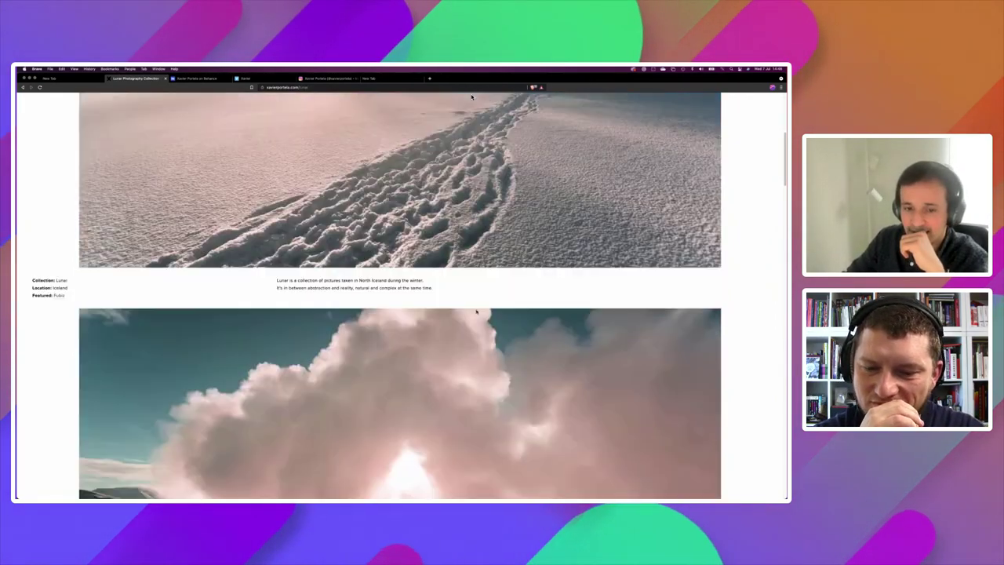
scroll(478, 318, down, 3)
scroll(482, 334, down, 2)
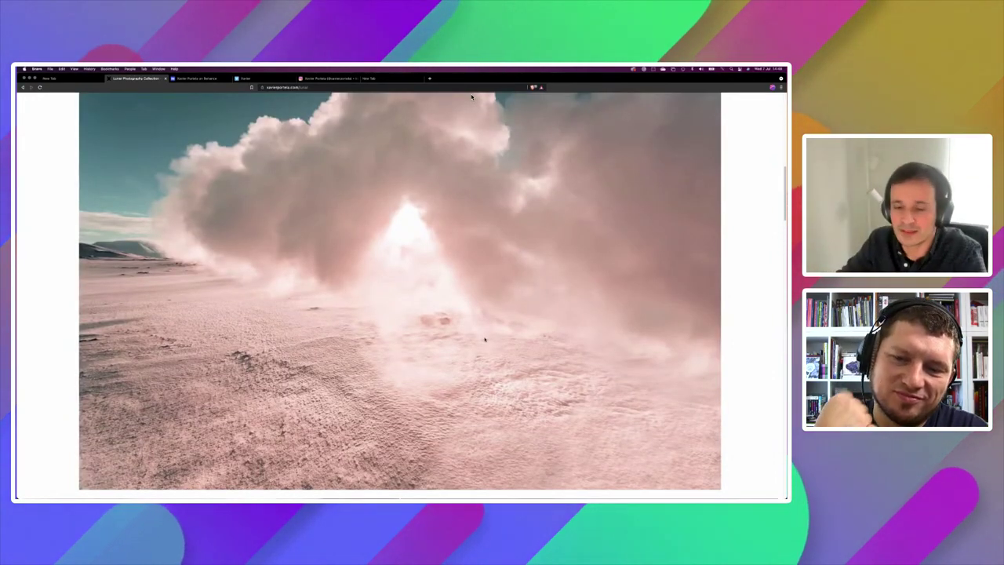
scroll(472, 97, down, 2)
scroll(472, 97, down, 3)
scroll(472, 96, down, 1)
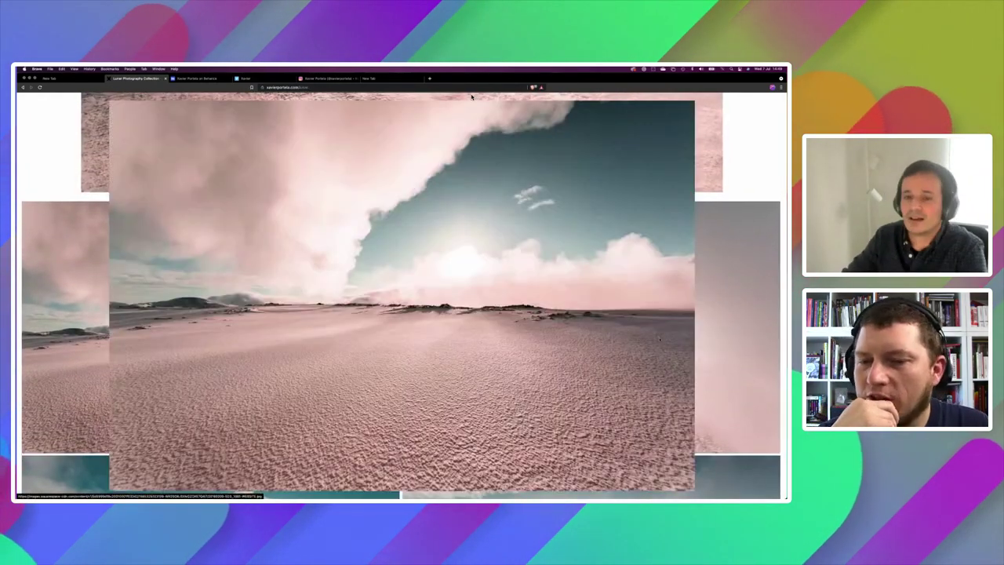
Step: Page through three enlarged photos to the snowy plain shot, then close the enlarged view
key(Right)
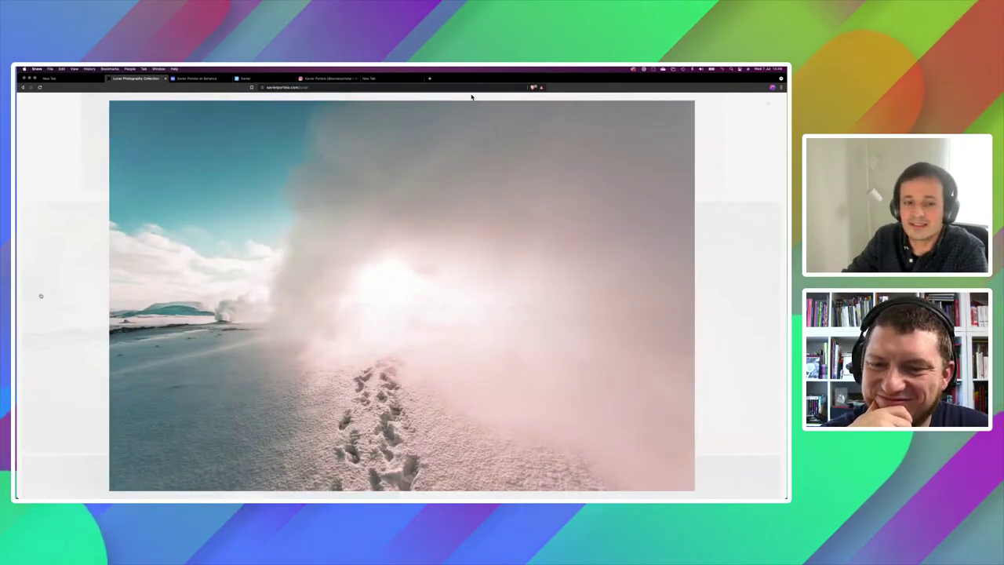
key(Right)
key(Right)
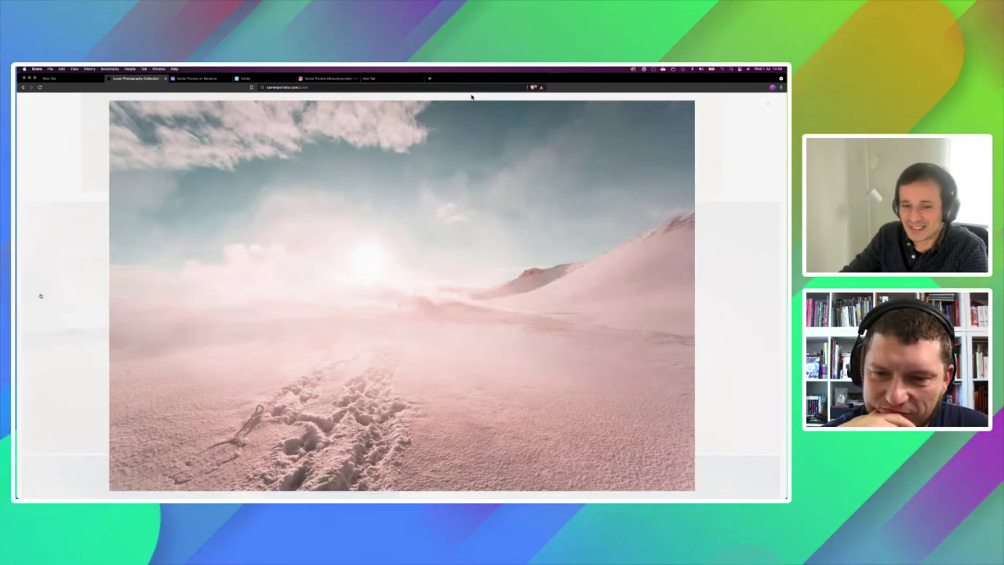
key(Right)
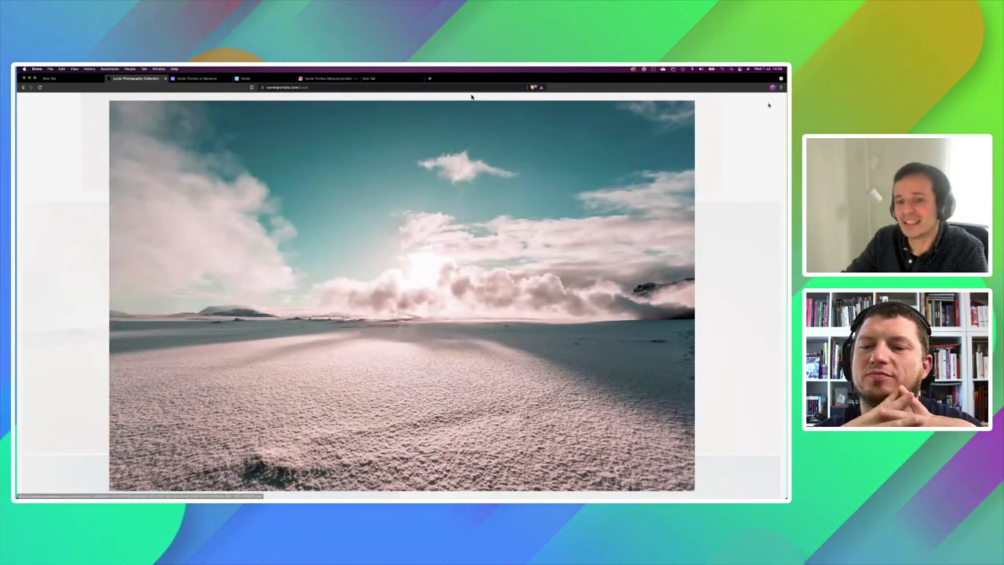
key(Escape)
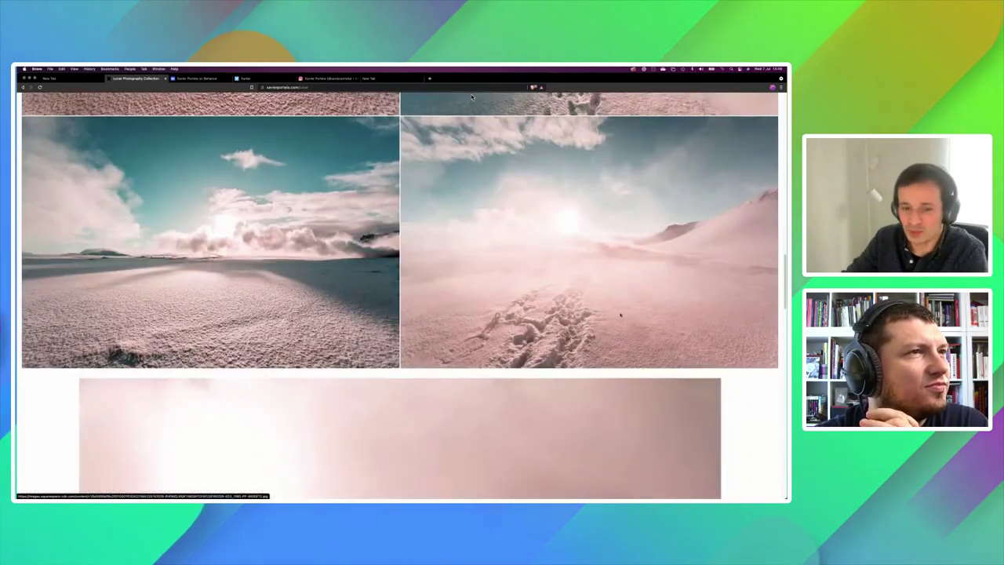
Step: Scroll the Lunar gallery down to the lone walker and footprint trail photos
scroll(471, 97, down, 5)
scroll(471, 97, down, 2)
scroll(472, 96, down, 3)
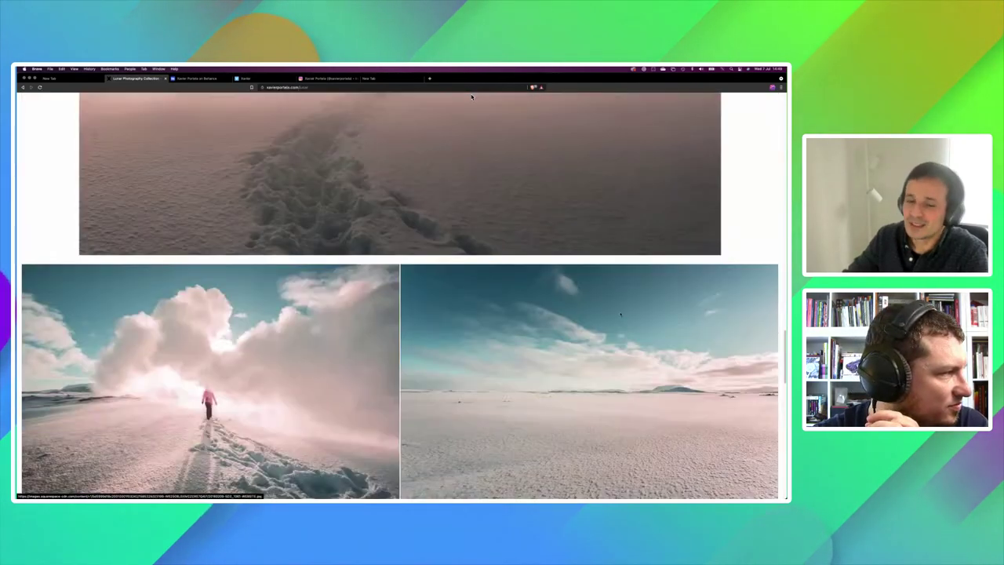
scroll(472, 97, down, 2)
scroll(471, 97, down, 1)
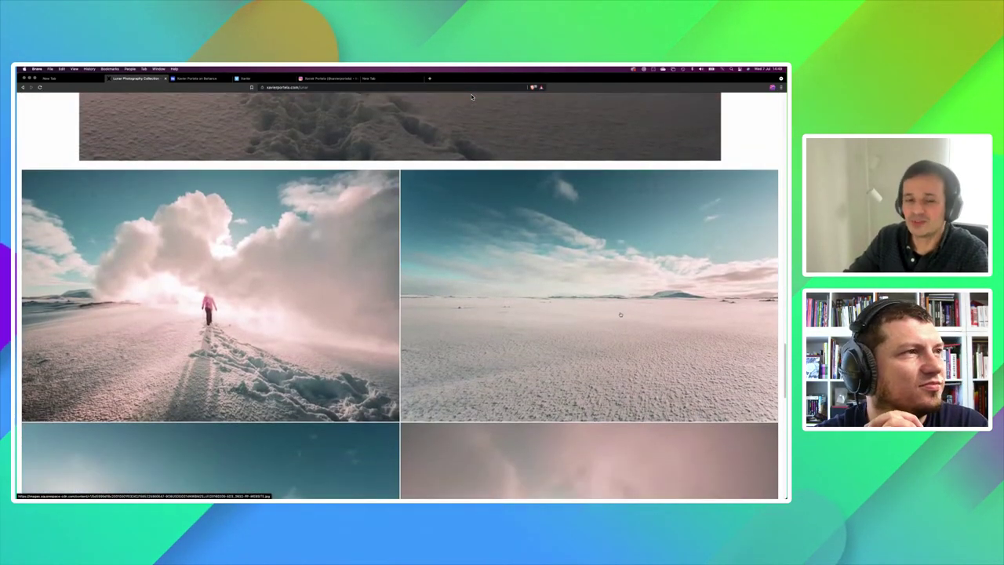
scroll(471, 96, down, 1)
scroll(471, 96, down, 3)
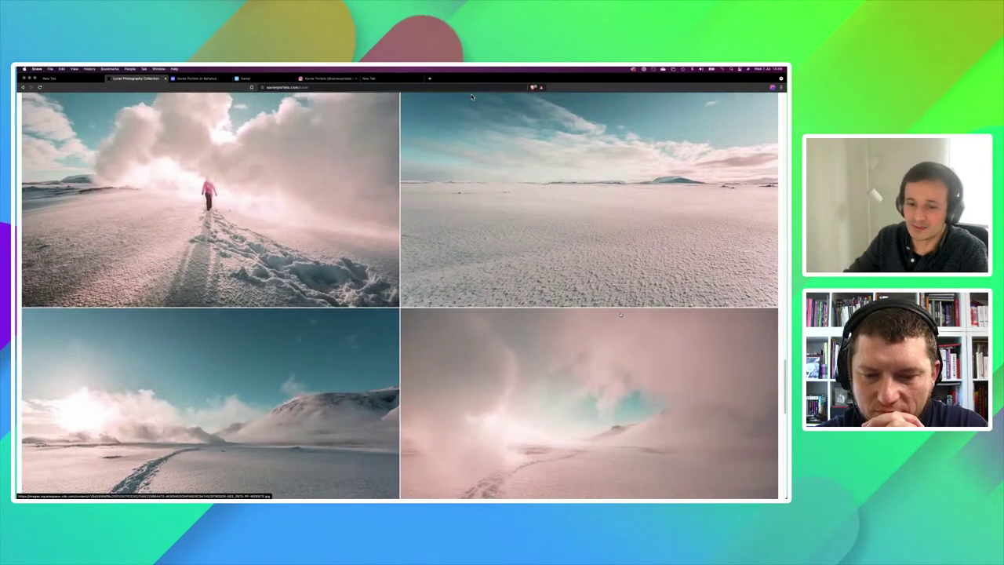
scroll(472, 96, up, 1)
scroll(471, 97, down, 4)
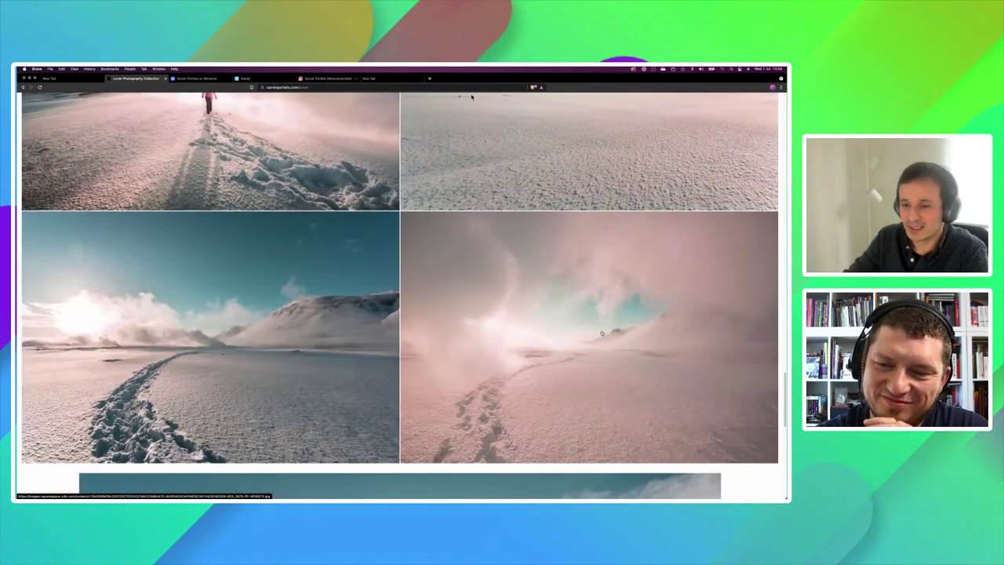
Step: Enlarge the foggy footprints photo and browse on to the walker, snowy plain and trail shots
click(601, 333)
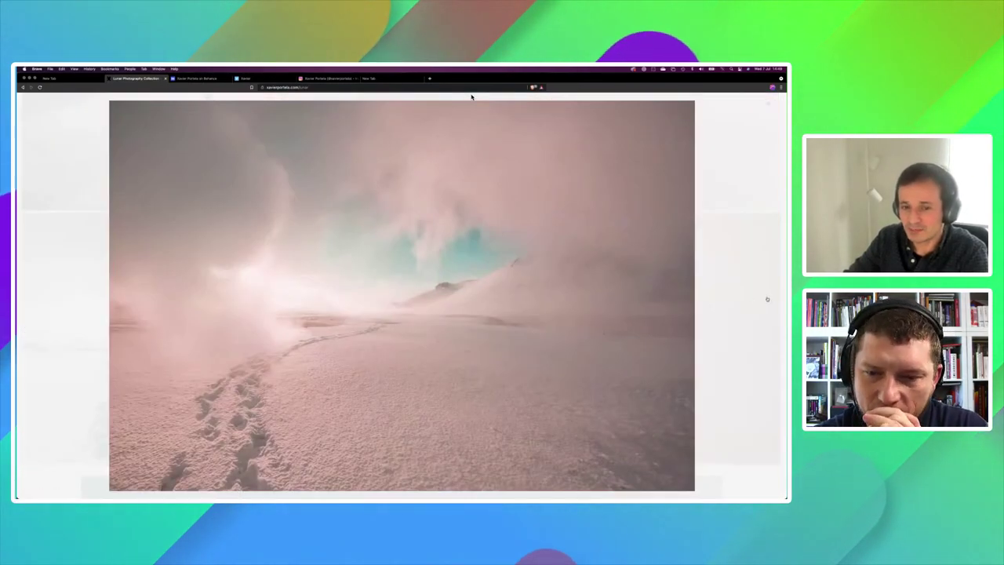
key(Right)
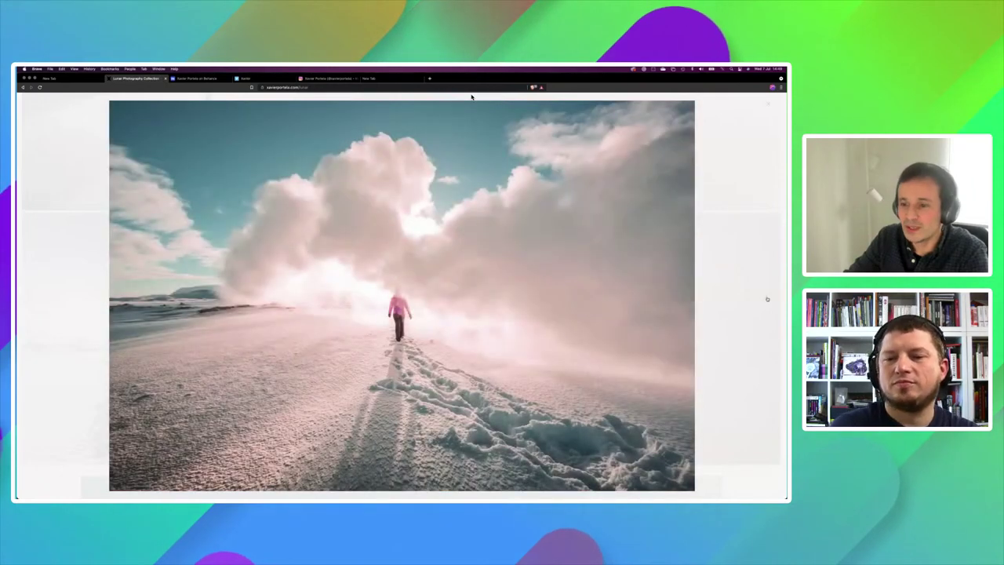
key(Right)
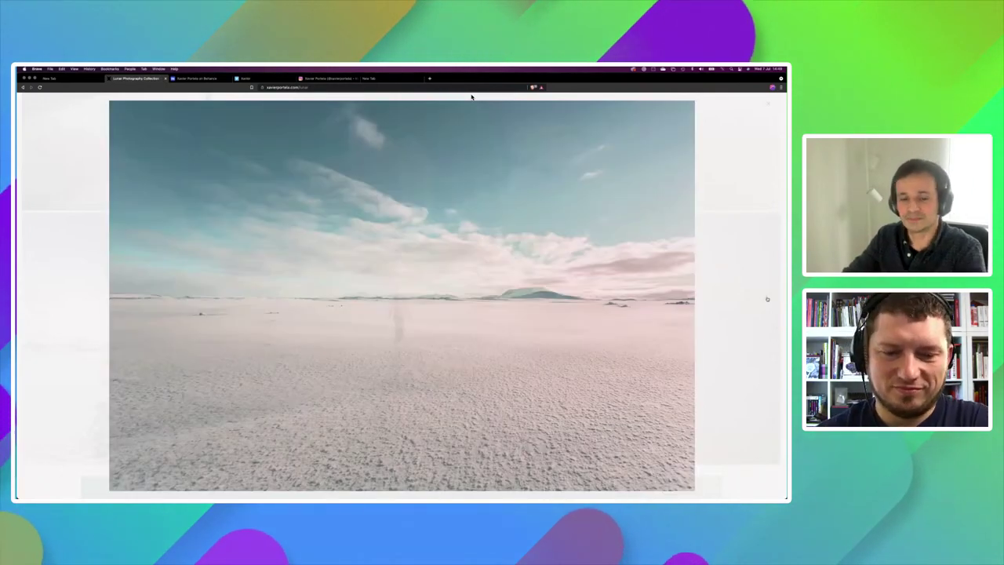
key(Right)
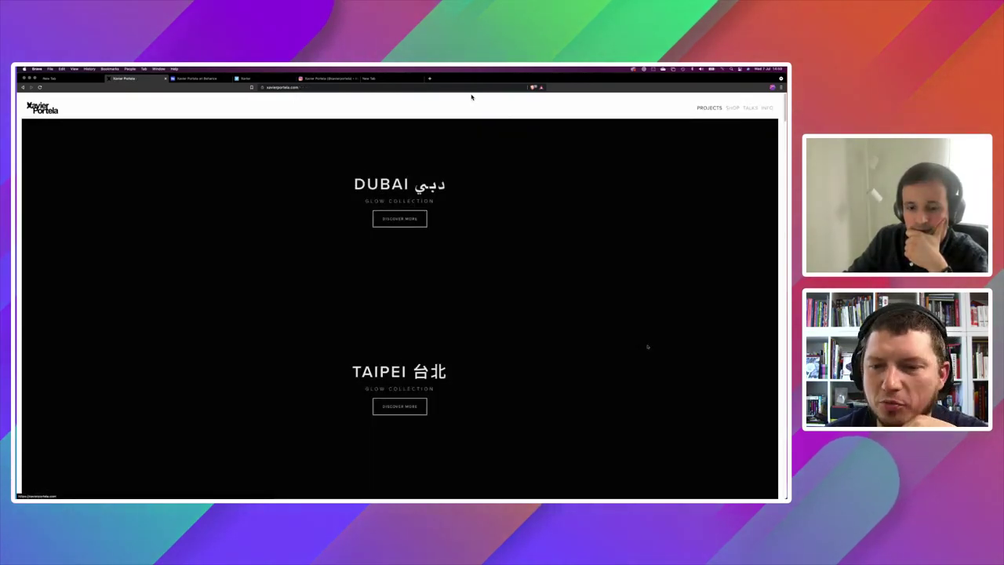
scroll(471, 98, down, 5)
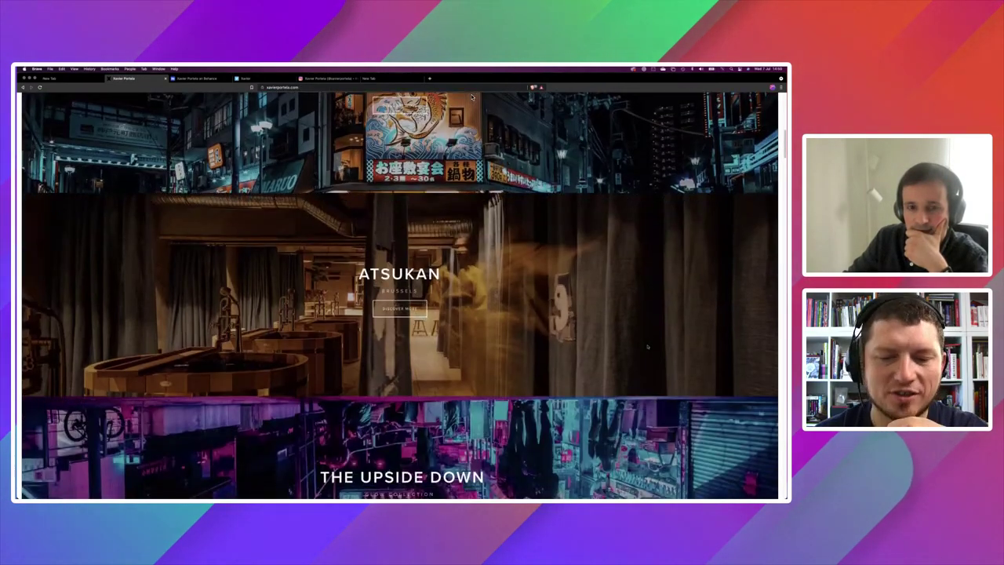
scroll(472, 97, down, 3)
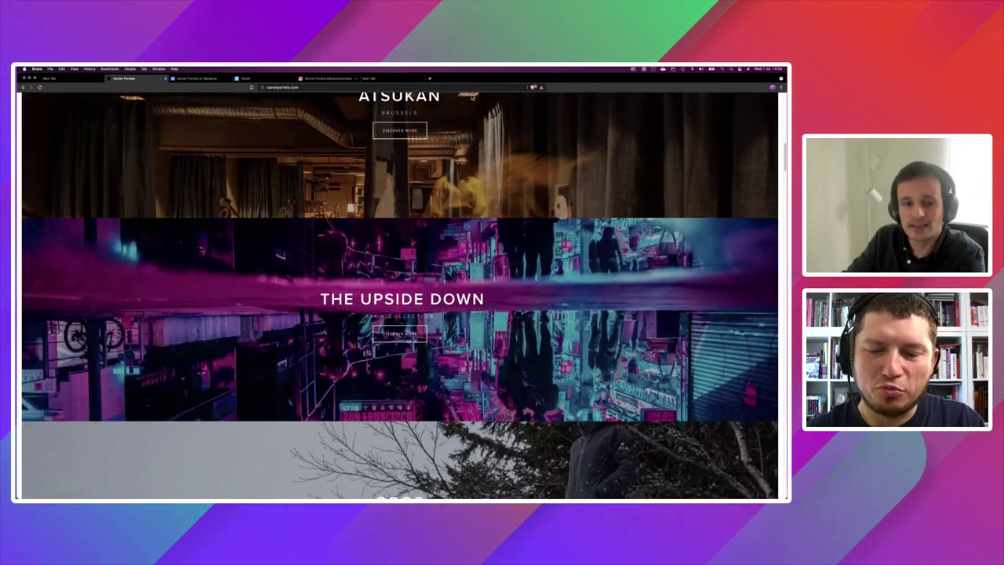
scroll(472, 97, up, 2)
scroll(472, 98, down, 5)
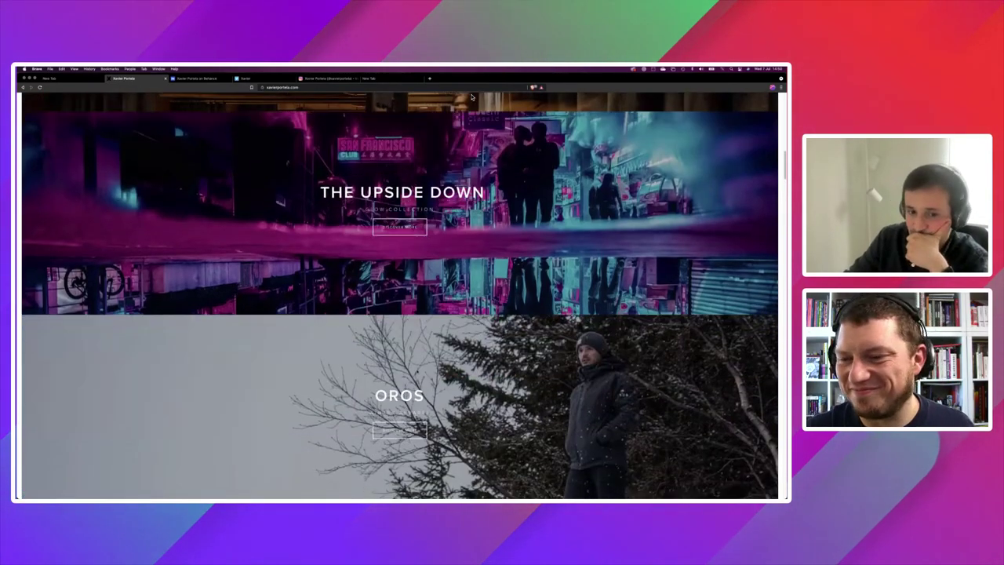
scroll(473, 98, down, 2)
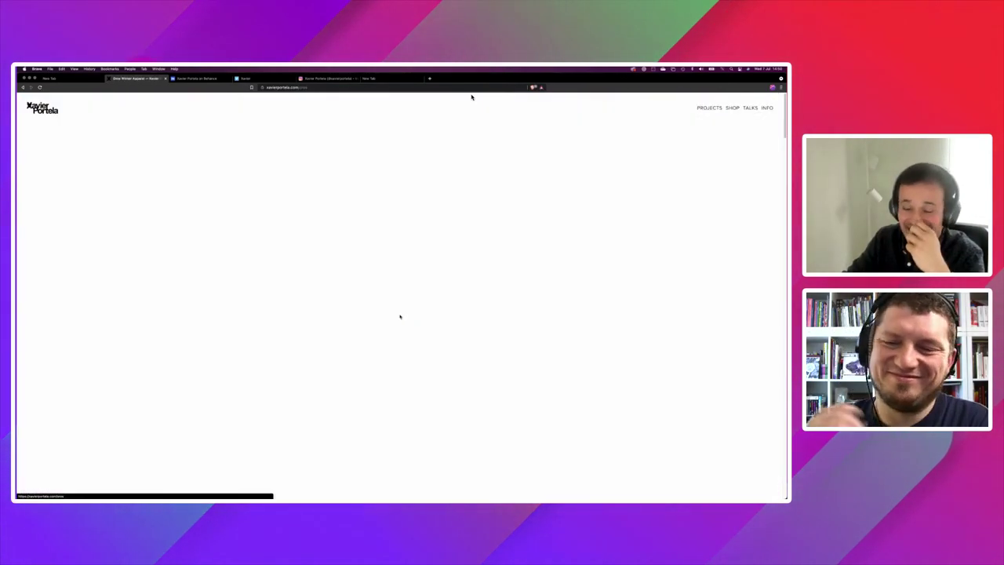
scroll(471, 97, down, 1)
scroll(472, 97, down, 5)
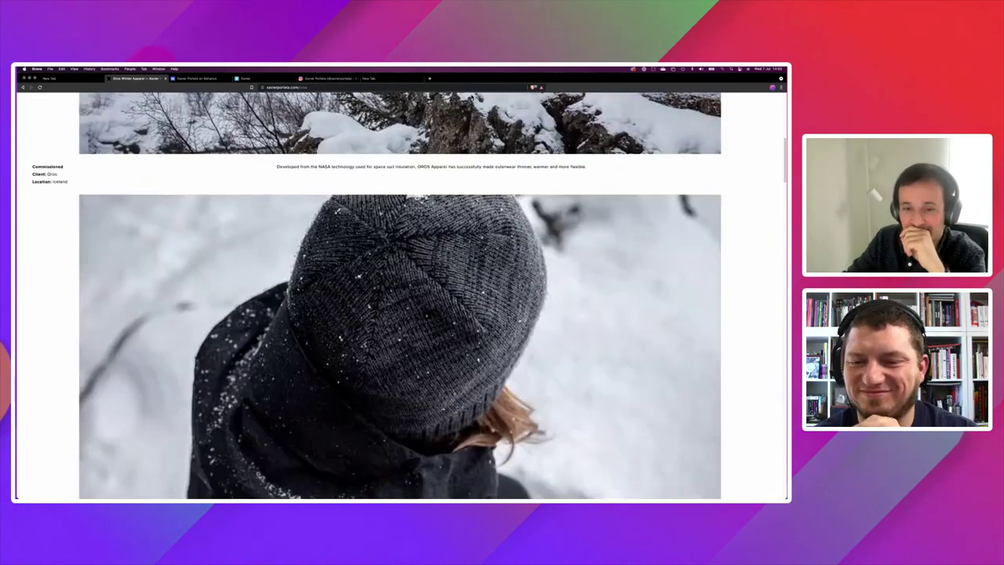
scroll(471, 97, down, 5)
scroll(471, 97, down, 5)
scroll(472, 98, down, 1)
scroll(471, 97, down, 2)
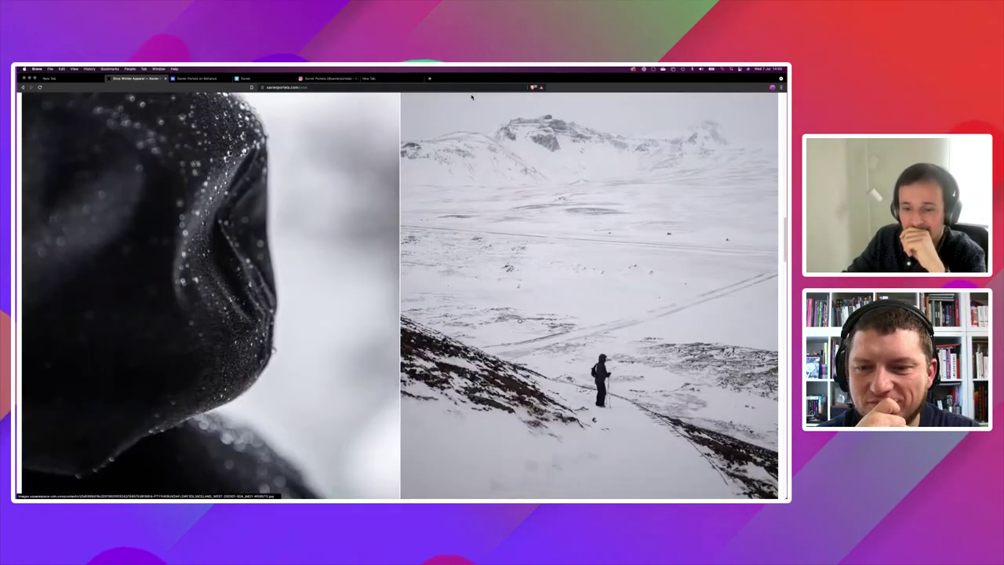
scroll(472, 97, down, 5)
scroll(471, 98, down, 1)
scroll(472, 98, down, 3)
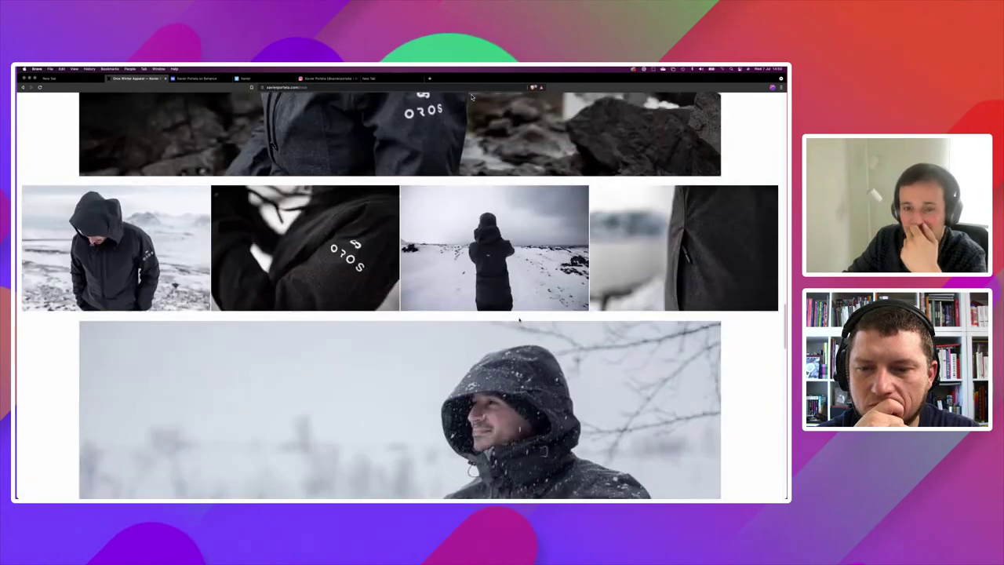
scroll(471, 98, up, 1)
scroll(472, 97, up, 2)
scroll(471, 97, up, 3)
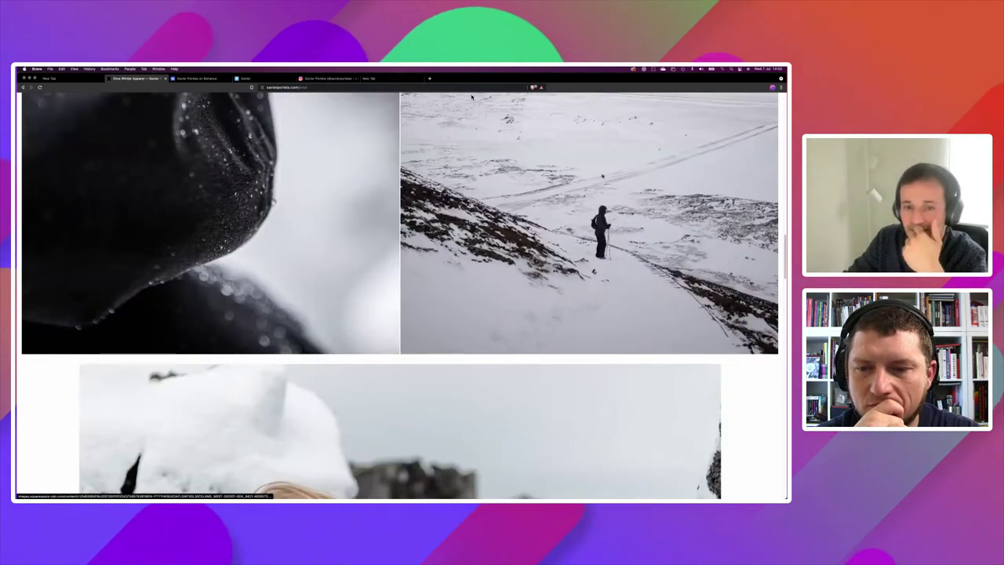
click(582, 309)
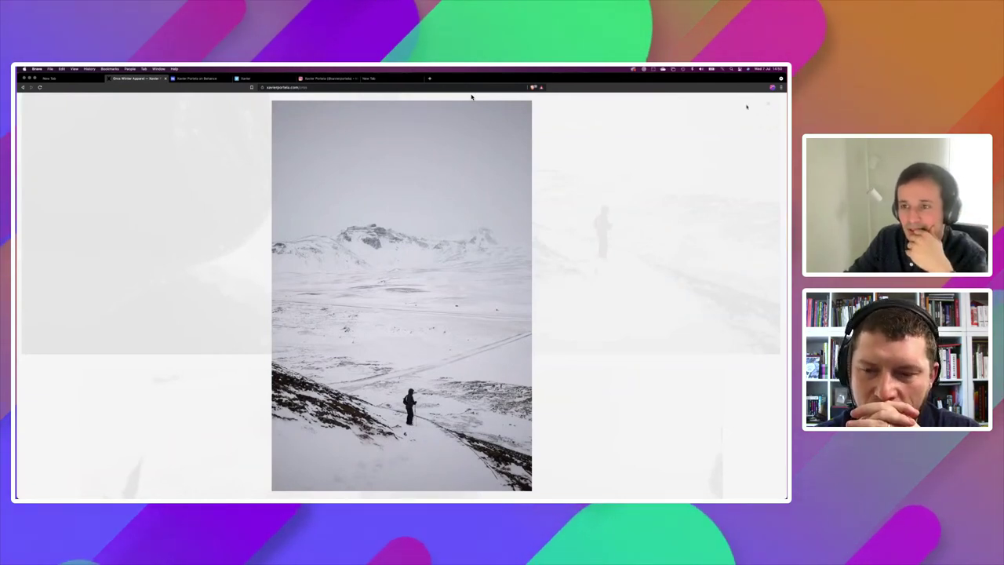
key(Escape)
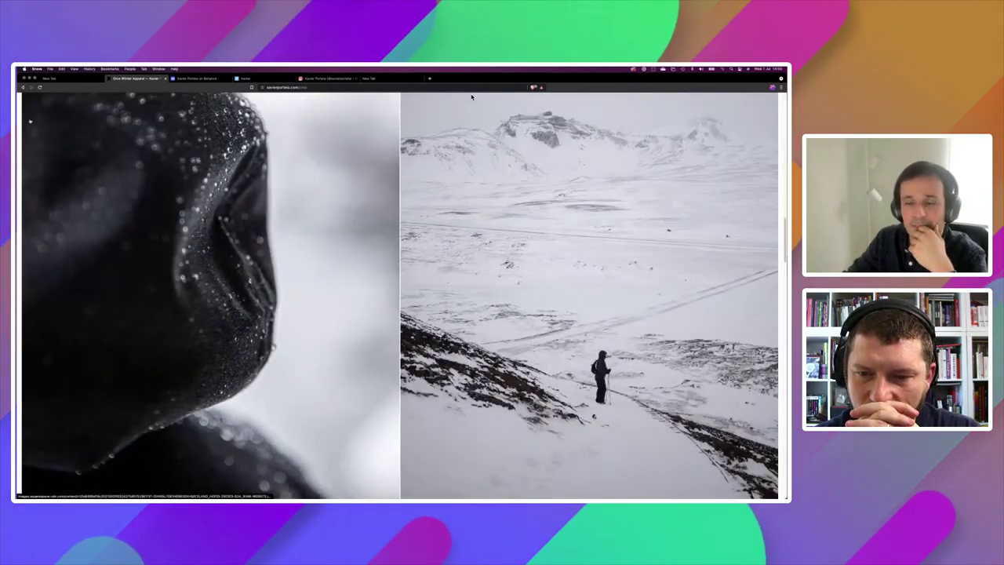
scroll(472, 98, up, 5)
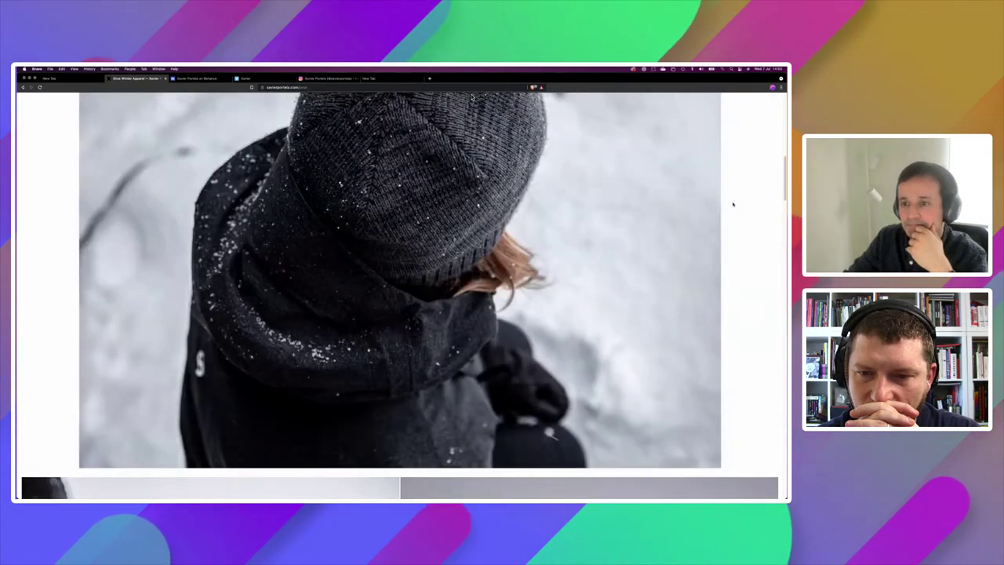
scroll(472, 98, up, 5)
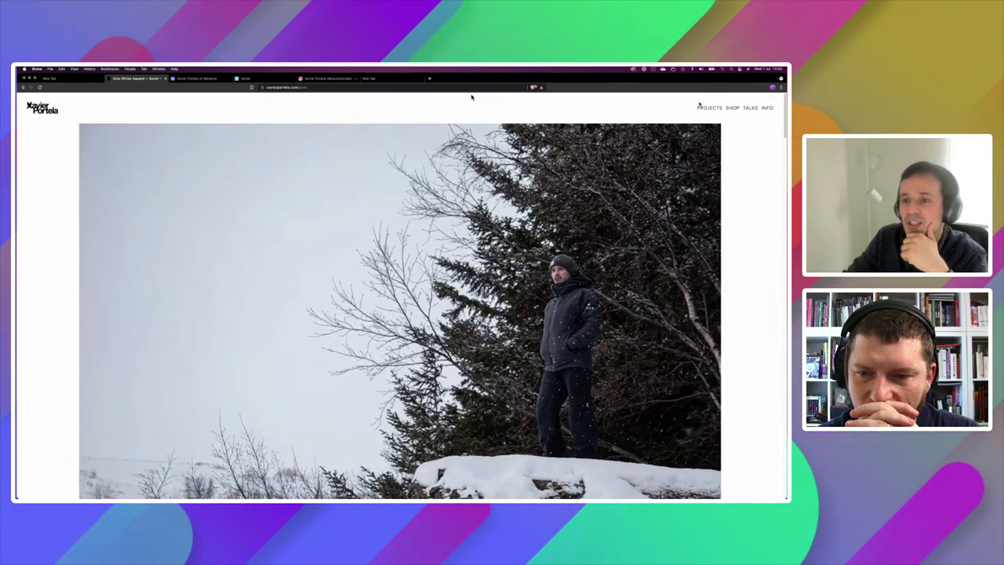
click(472, 97)
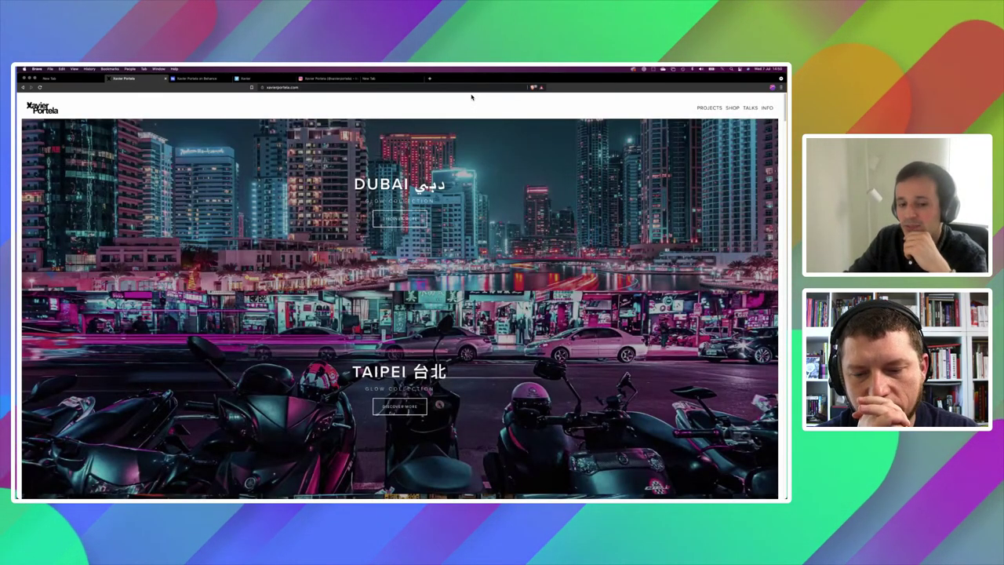
Step: Scroll the project list past Upside Down, Lunar and Hong Kong, then back to centre Atsukan
scroll(472, 97, down, 1)
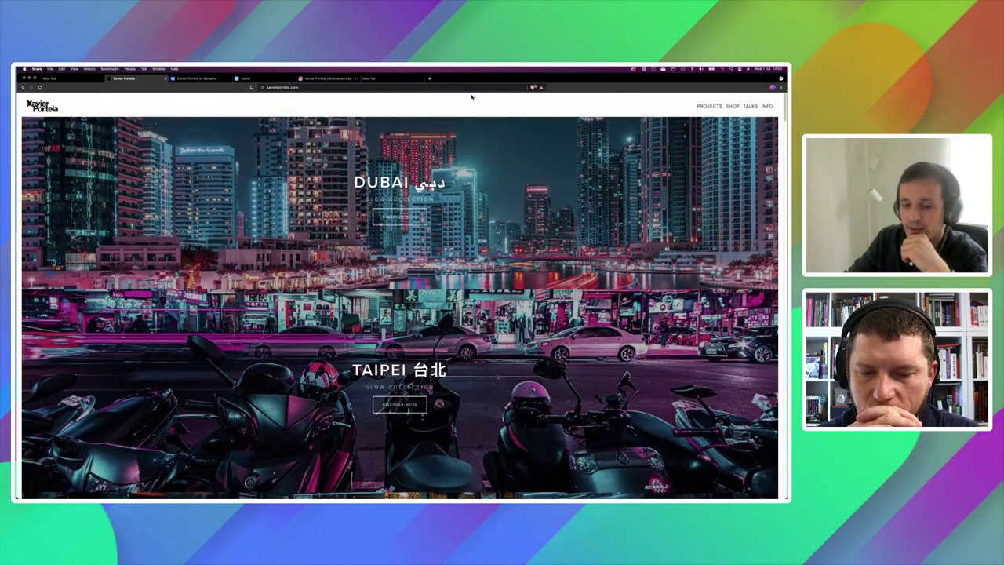
scroll(472, 97, down, 2)
scroll(471, 97, down, 2)
scroll(472, 97, down, 2)
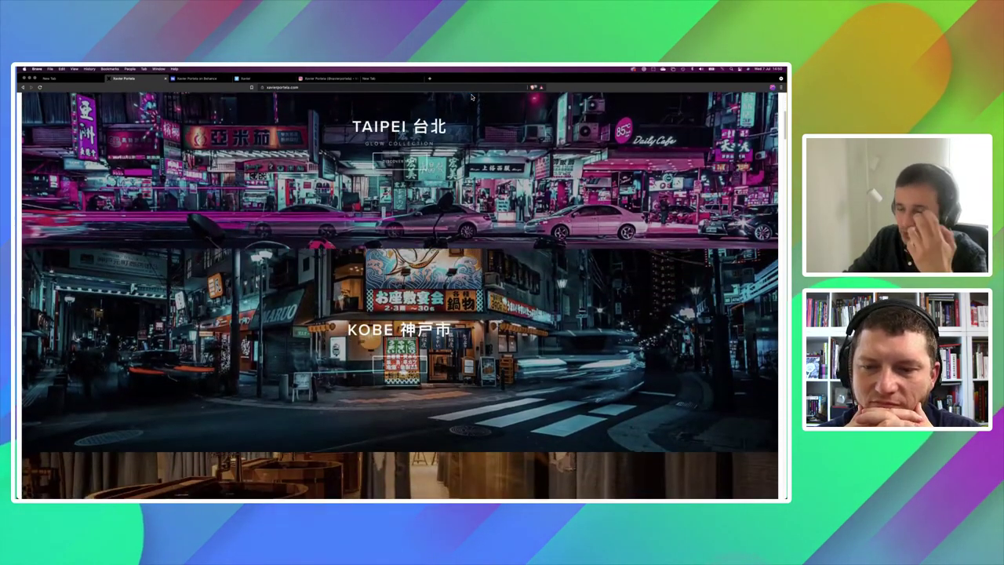
scroll(471, 98, down, 3)
scroll(472, 97, down, 1)
scroll(472, 98, down, 1)
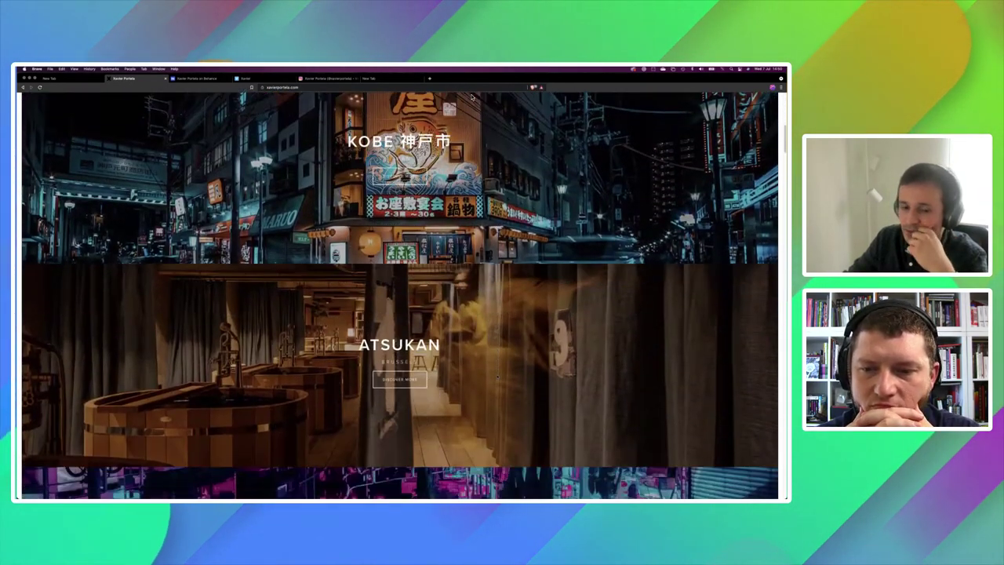
scroll(471, 97, down, 1)
scroll(472, 98, down, 2)
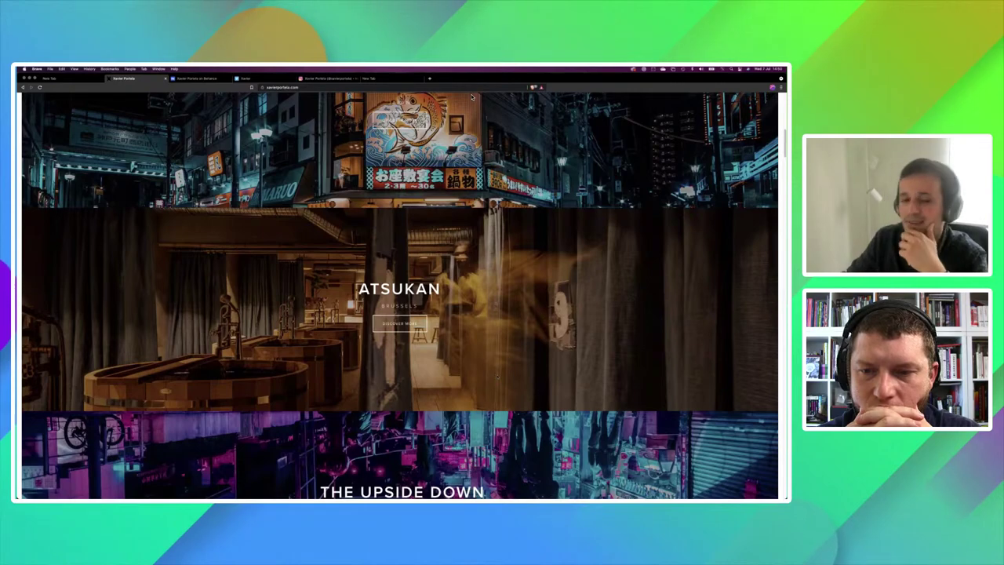
scroll(472, 97, down, 2)
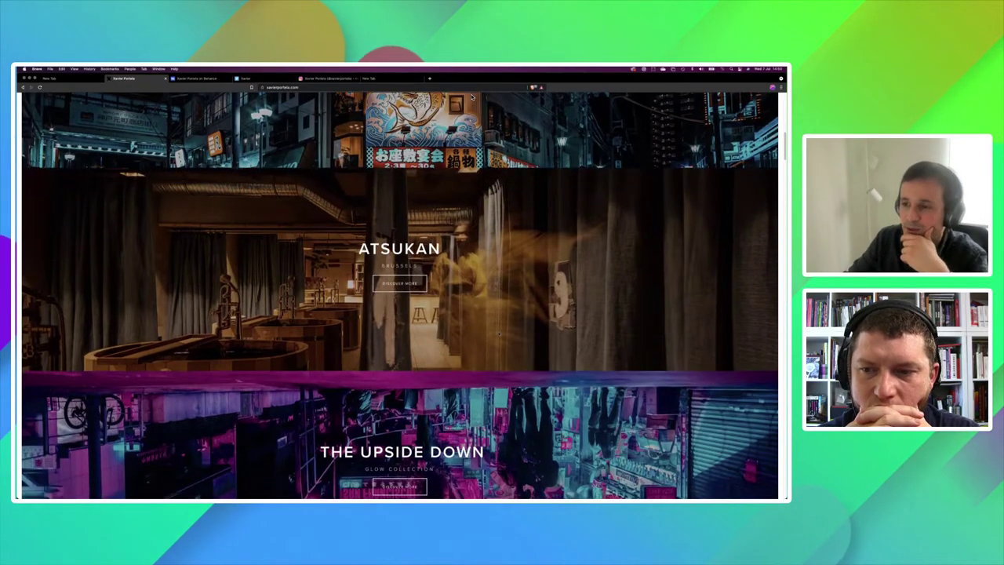
scroll(471, 97, down, 1)
scroll(471, 97, down, 3)
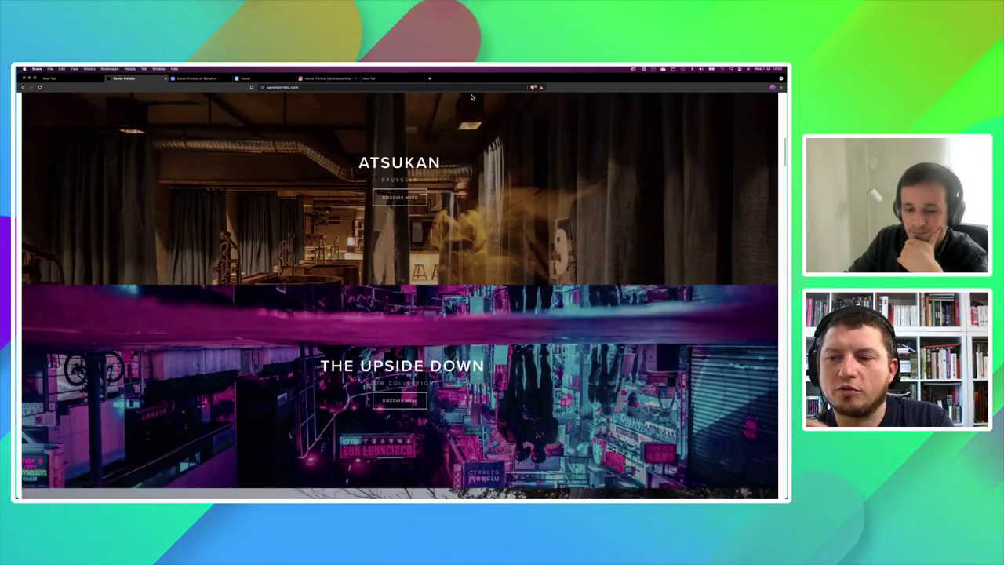
scroll(472, 98, down, 5)
scroll(471, 97, down, 4)
scroll(471, 97, down, 5)
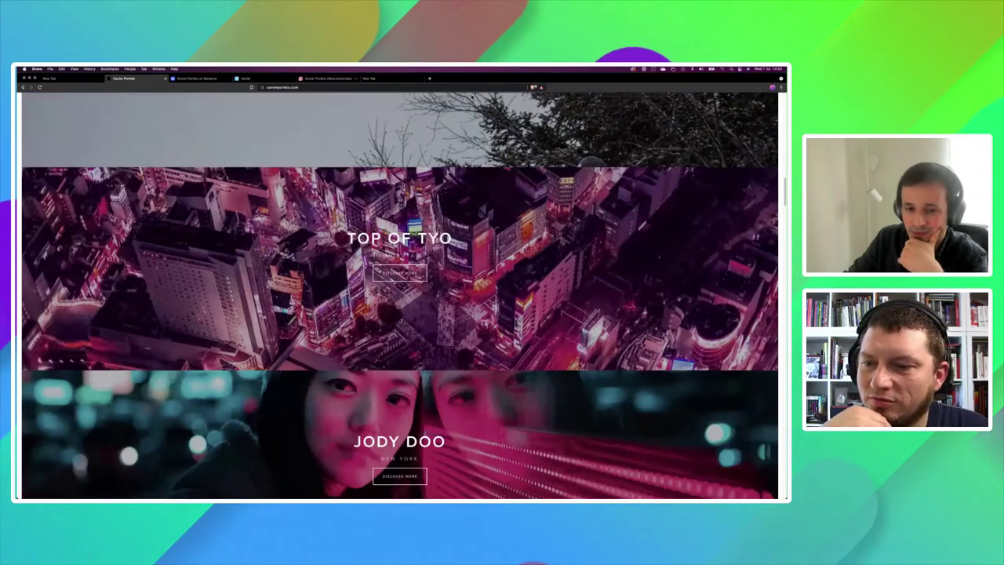
scroll(471, 98, down, 4)
scroll(472, 97, down, 2)
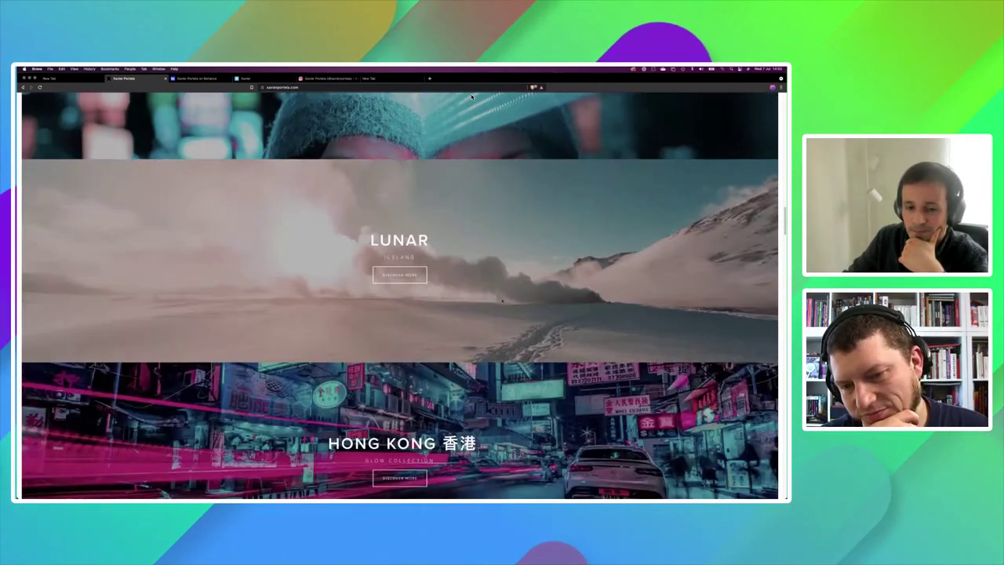
scroll(472, 98, down, 4)
scroll(472, 97, down, 2)
scroll(471, 97, down, 4)
scroll(471, 97, down, 1)
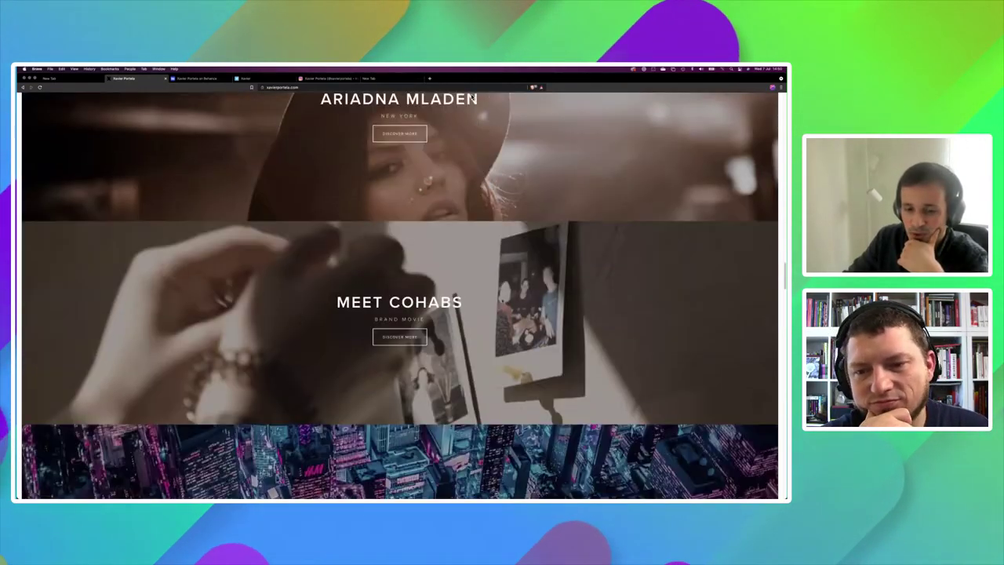
scroll(472, 97, down, 2)
scroll(471, 97, down, 5)
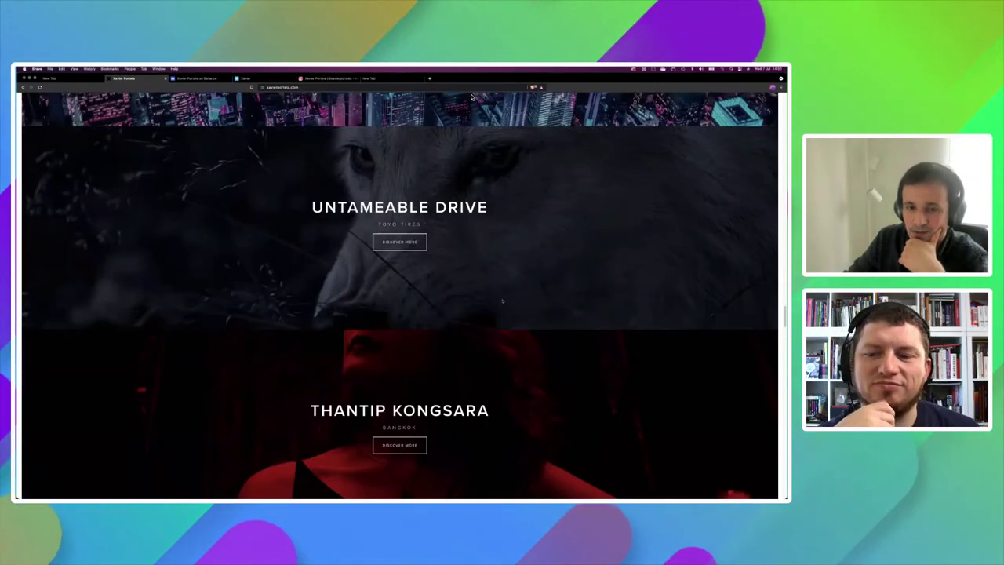
scroll(472, 97, down, 5)
scroll(471, 98, up, 5)
scroll(471, 97, up, 3)
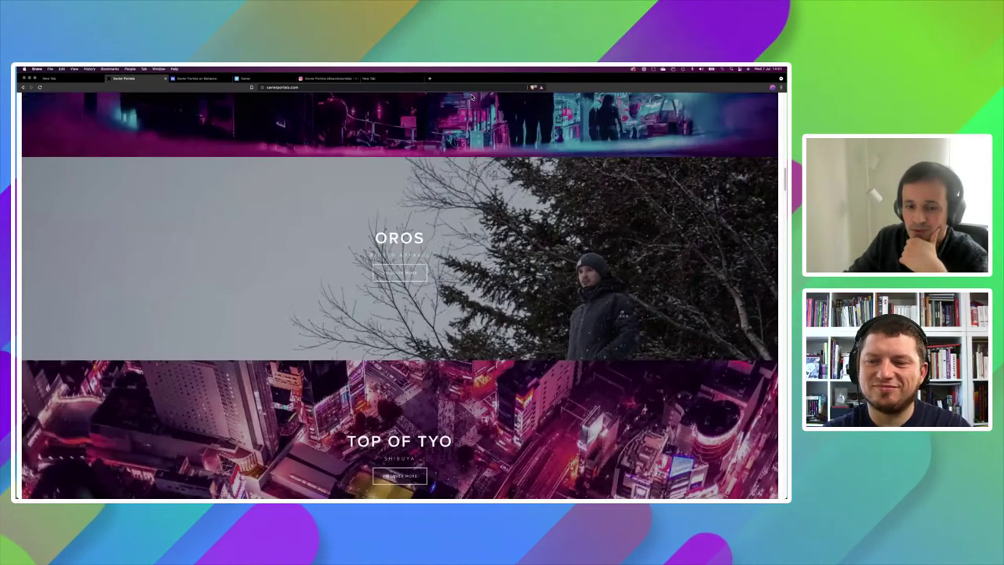
scroll(472, 97, up, 5)
scroll(472, 97, up, 3)
scroll(472, 98, down, 2)
scroll(471, 97, down, 3)
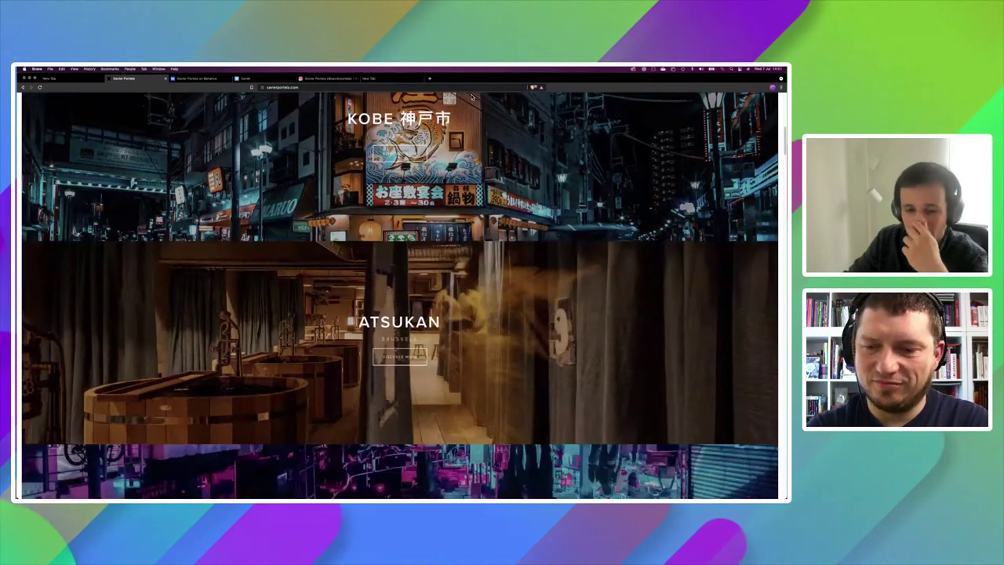
Step: Open the Atsukan Brussels bath-house project page
click(399, 354)
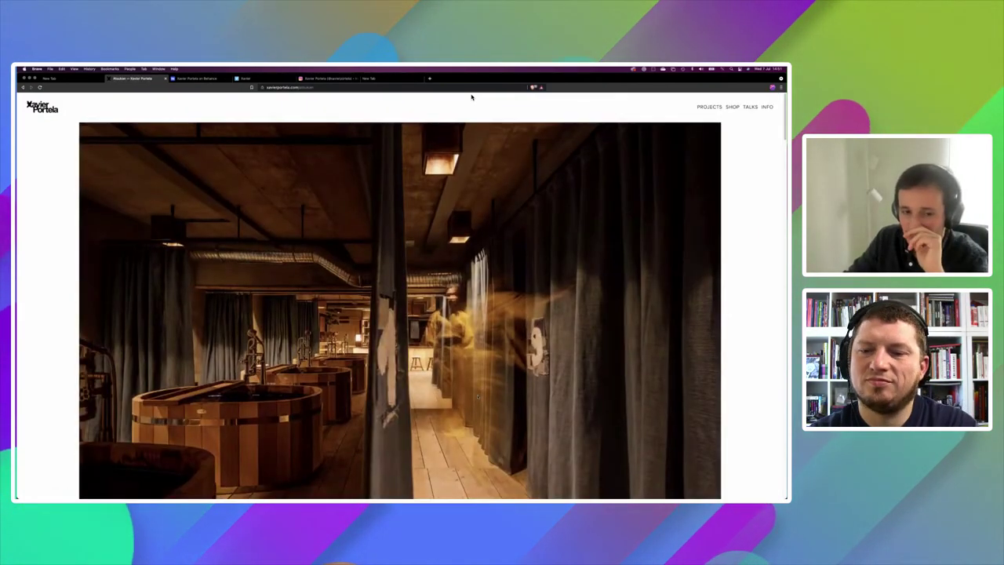
scroll(471, 98, down, 1)
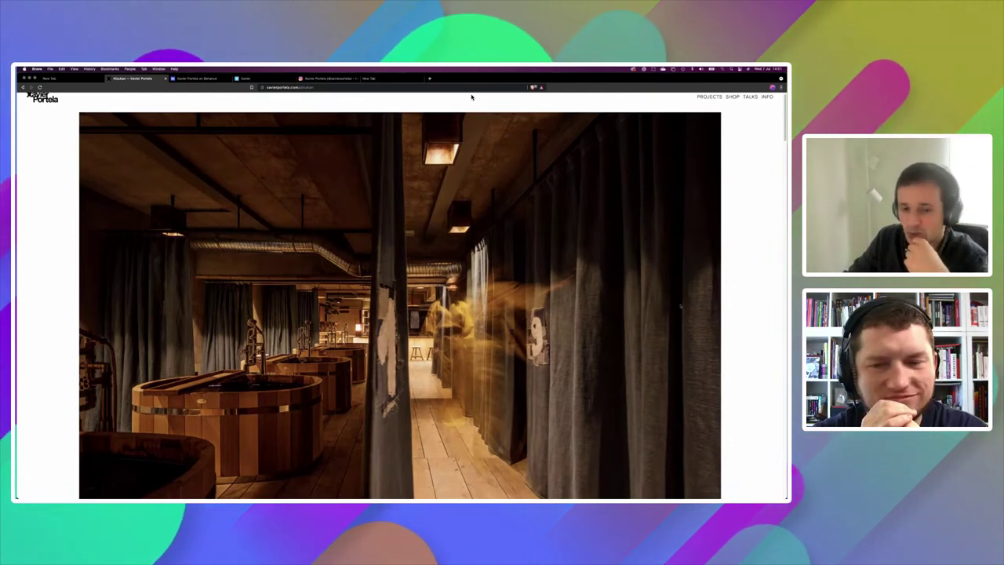
scroll(471, 97, down, 2)
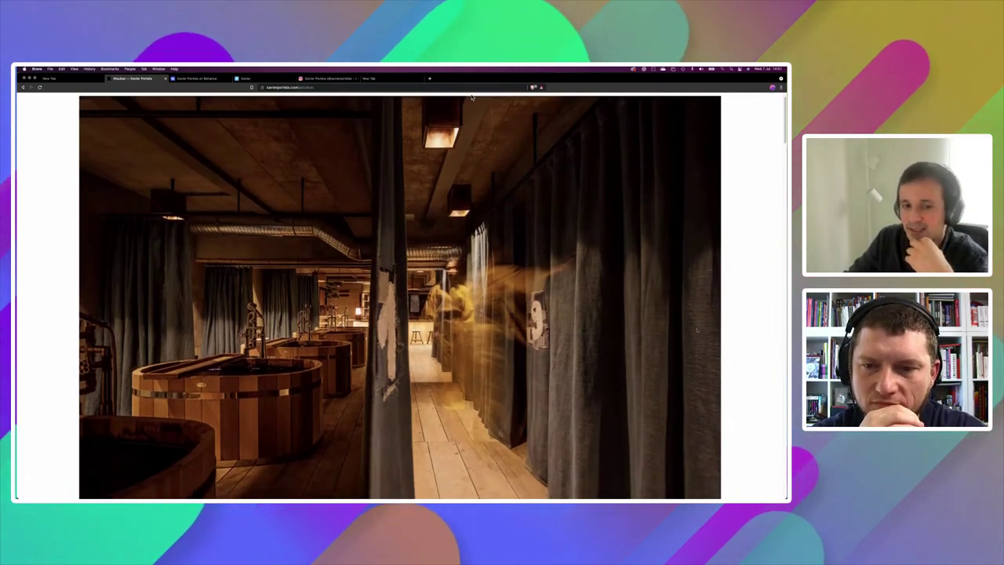
scroll(471, 97, up, 1)
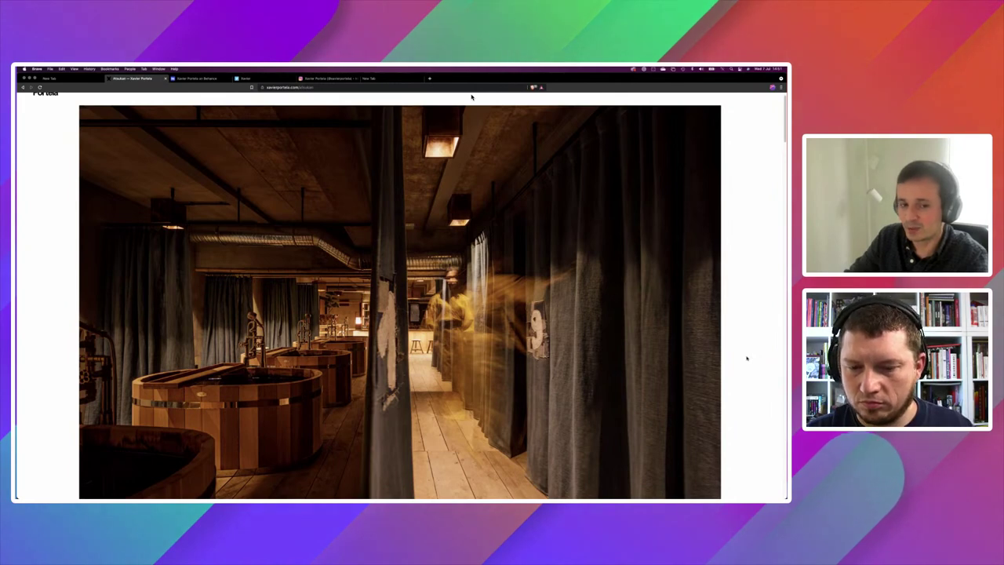
Step: Scroll through the Atsukan bathhouse photos
scroll(747, 358, down, 1)
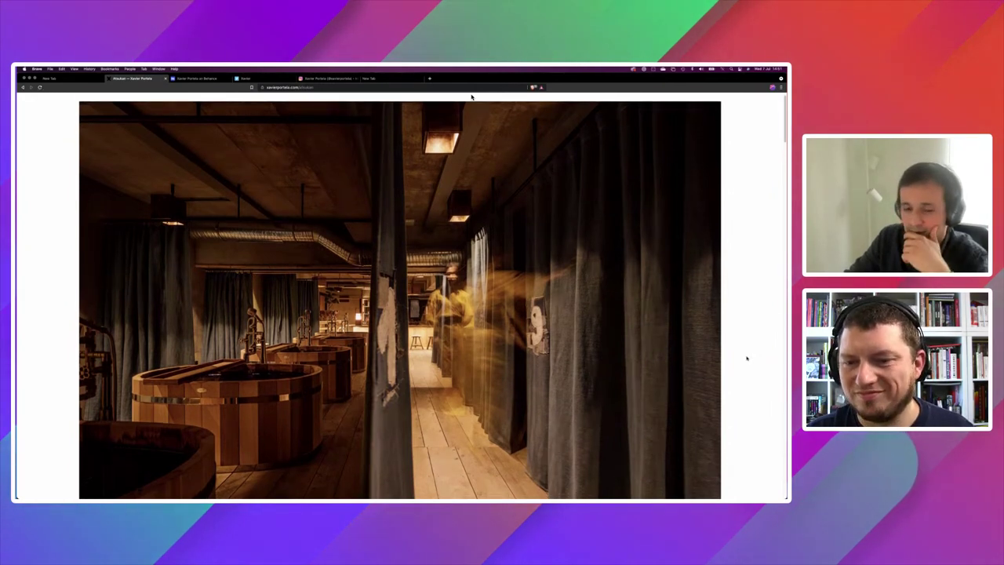
scroll(746, 358, down, 3)
scroll(747, 359, down, 3)
scroll(747, 358, down, 2)
scroll(747, 359, down, 2)
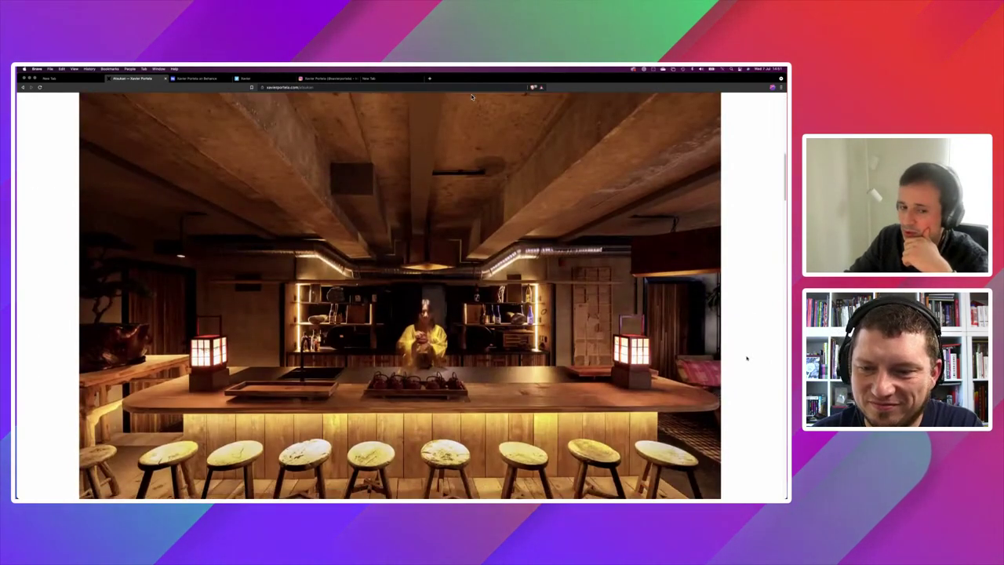
scroll(747, 359, down, 1)
scroll(747, 358, down, 4)
scroll(747, 358, down, 2)
scroll(747, 359, down, 2)
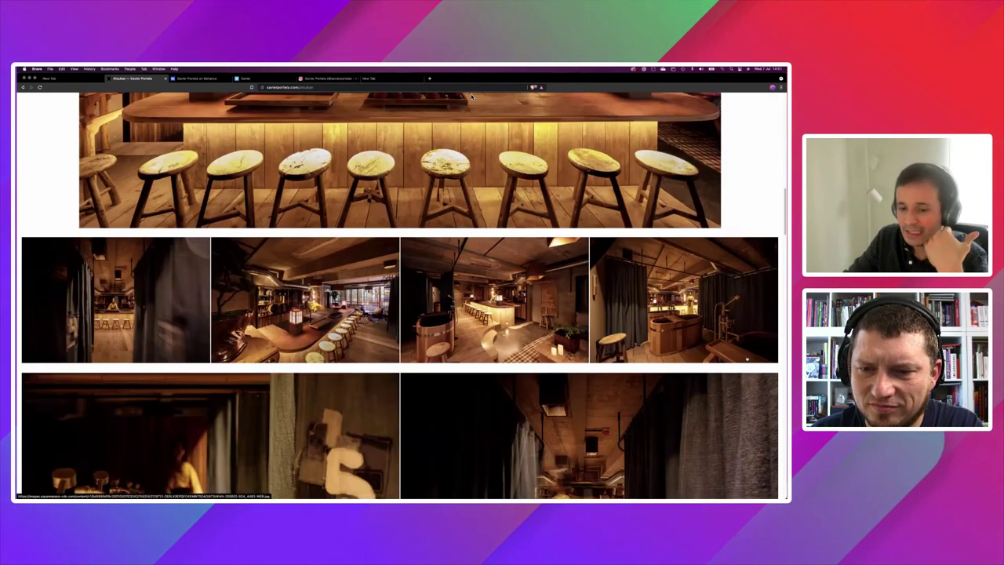
scroll(472, 97, down, 1)
scroll(473, 97, down, 1)
scroll(472, 97, down, 3)
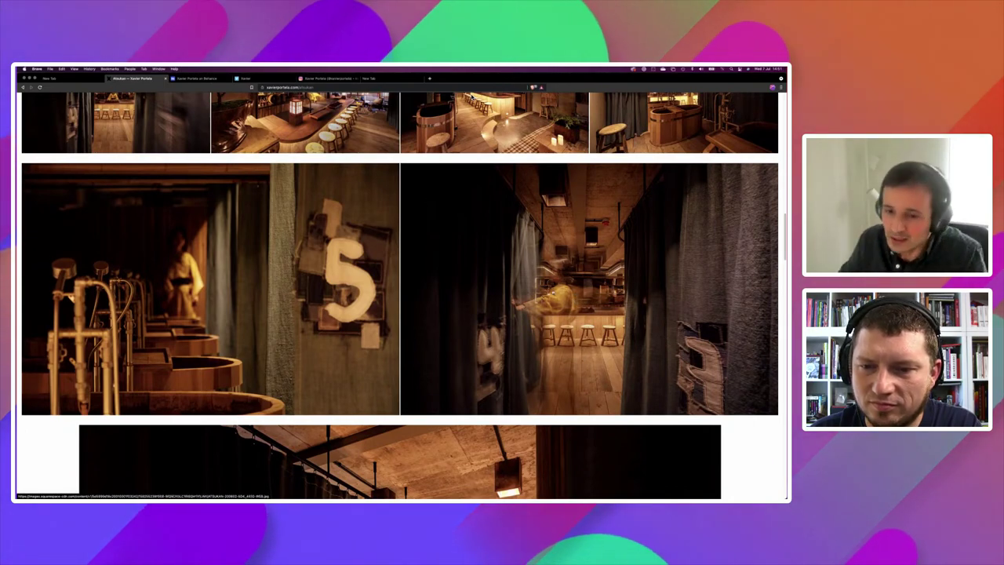
scroll(472, 235, up, 1)
scroll(471, 235, up, 5)
scroll(472, 98, up, 1)
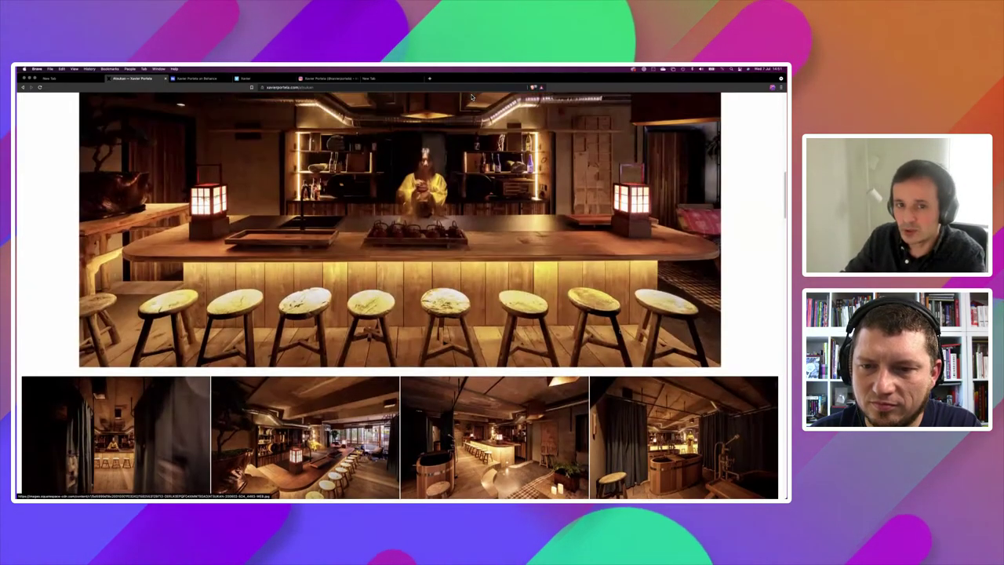
scroll(472, 97, up, 8)
scroll(472, 97, up, 1)
Step: Continue down the Atsukan gallery through its bar photos and back up
scroll(471, 98, down, 5)
scroll(471, 97, down, 2)
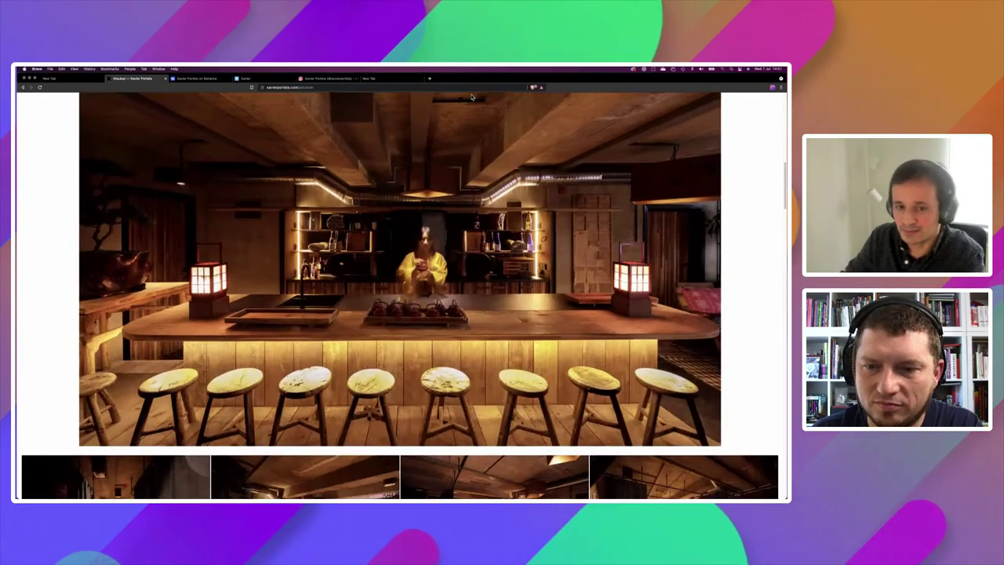
scroll(471, 98, down, 8)
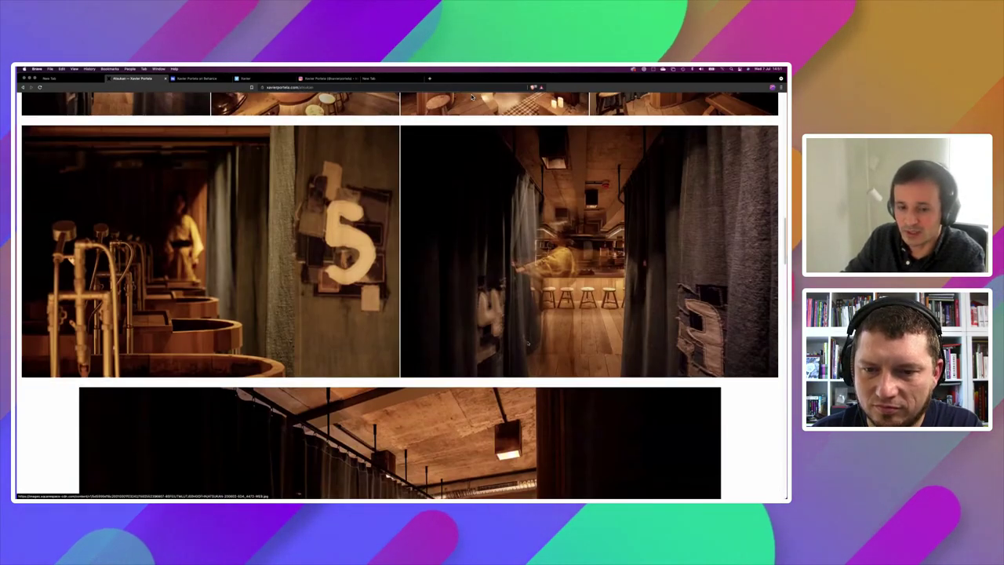
scroll(472, 97, down, 6)
scroll(471, 97, down, 1)
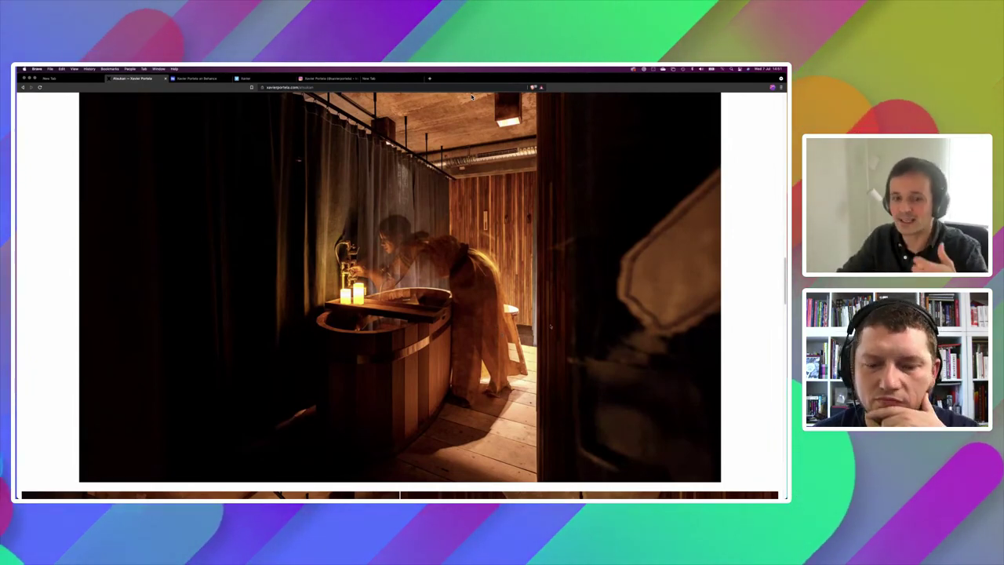
scroll(471, 96, down, 3)
scroll(471, 96, down, 2)
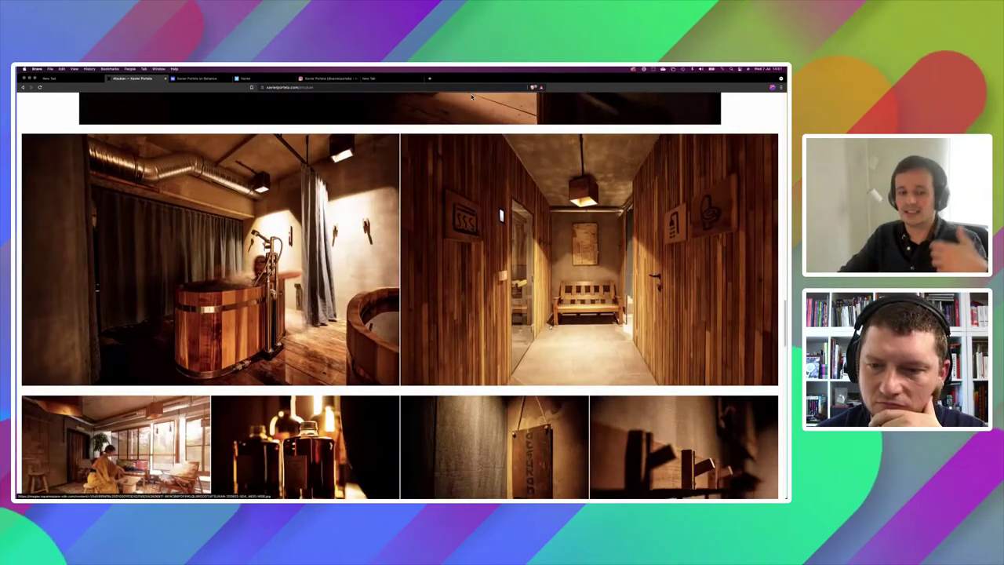
scroll(472, 96, down, 1)
scroll(471, 96, down, 2)
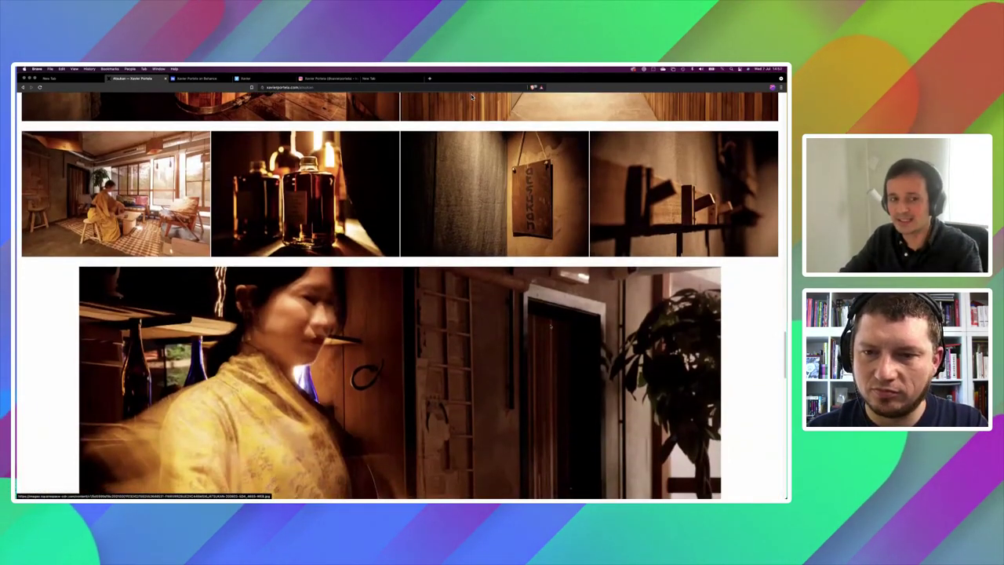
scroll(472, 95, down, 3)
scroll(472, 96, down, 3)
scroll(471, 95, down, 3)
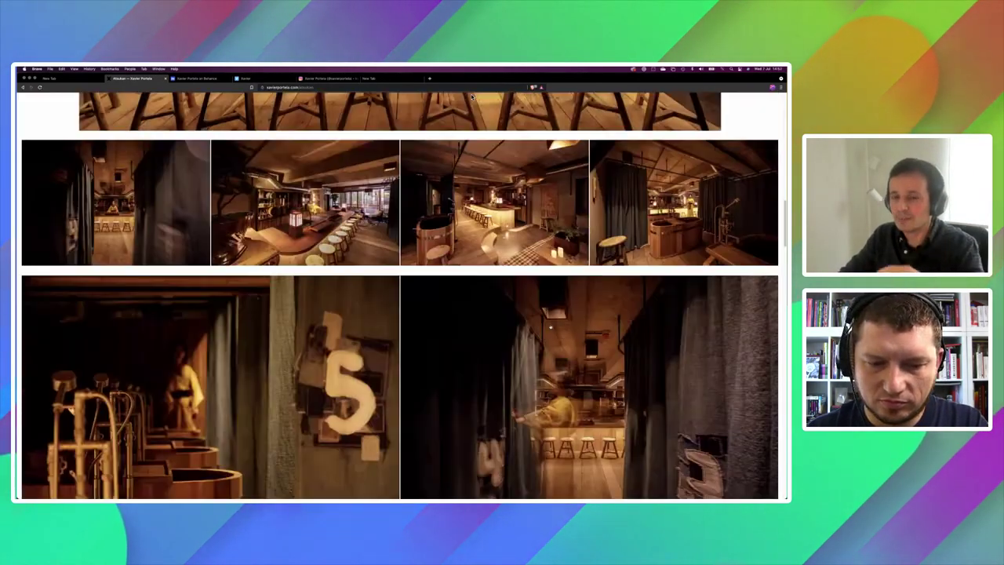
scroll(472, 96, up, 5)
scroll(471, 96, up, 2)
scroll(471, 96, up, 3)
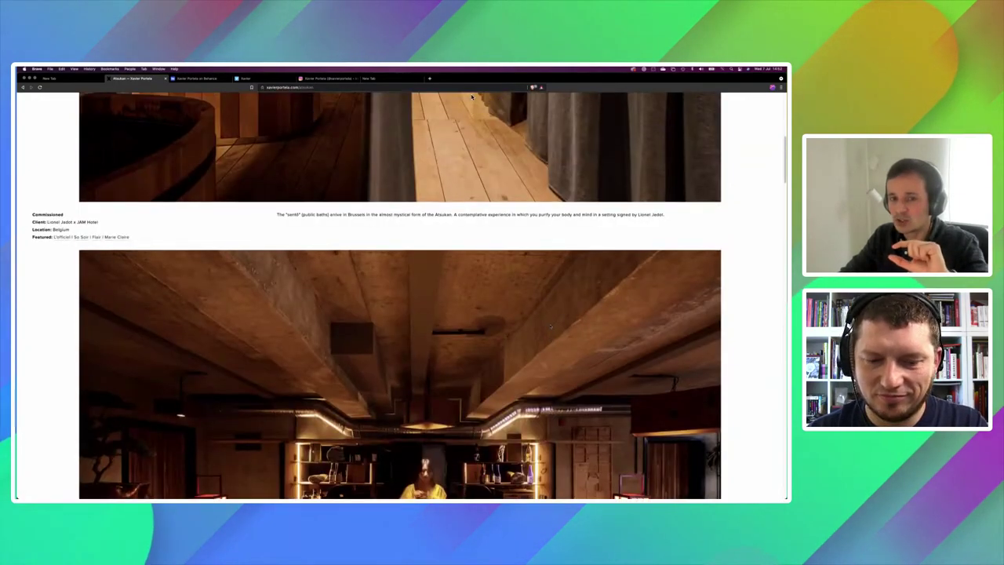
scroll(472, 95, up, 5)
scroll(472, 96, down, 1)
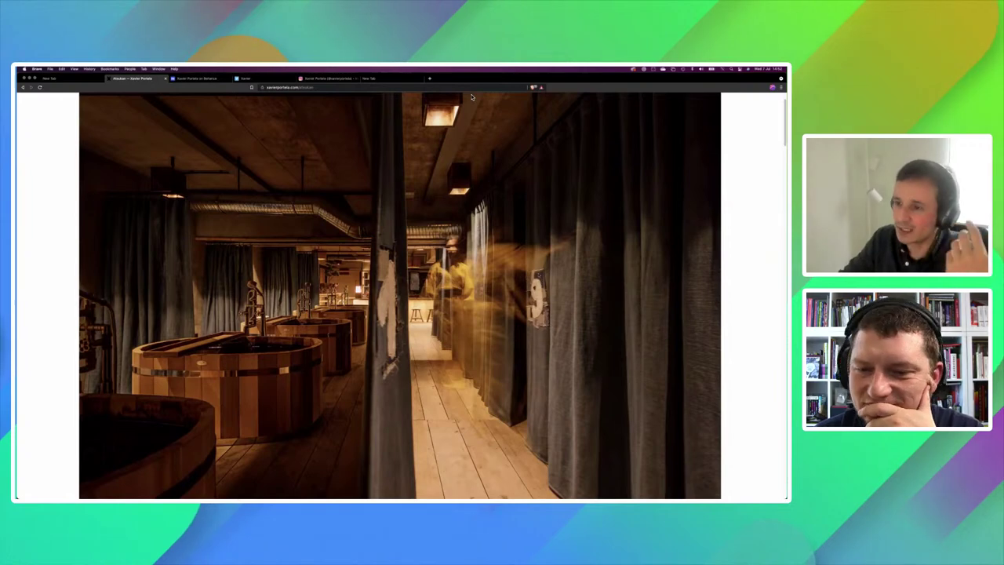
scroll(471, 95, up, 1)
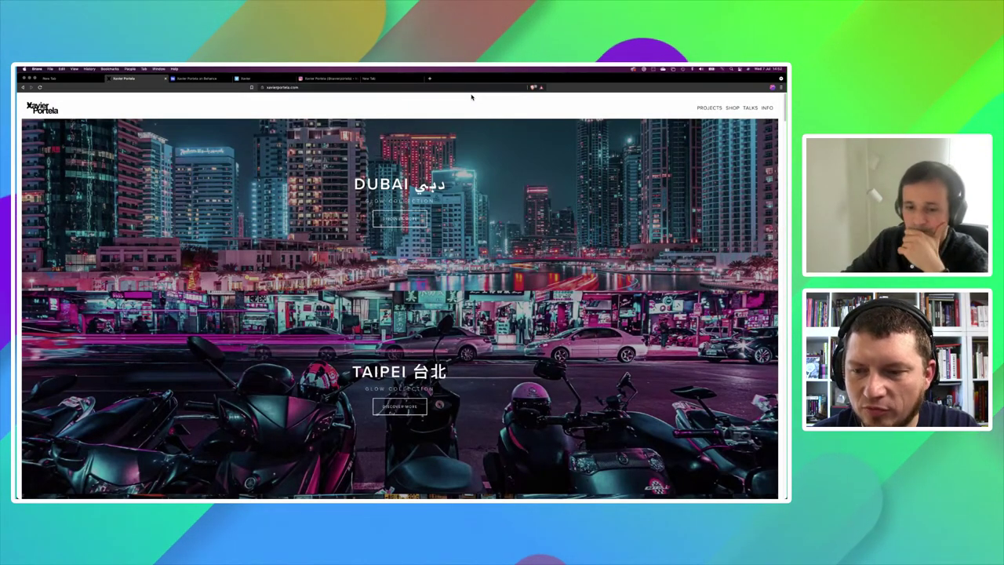
Step: Open the Kobe collection page from the homepage
scroll(472, 97, down, 3)
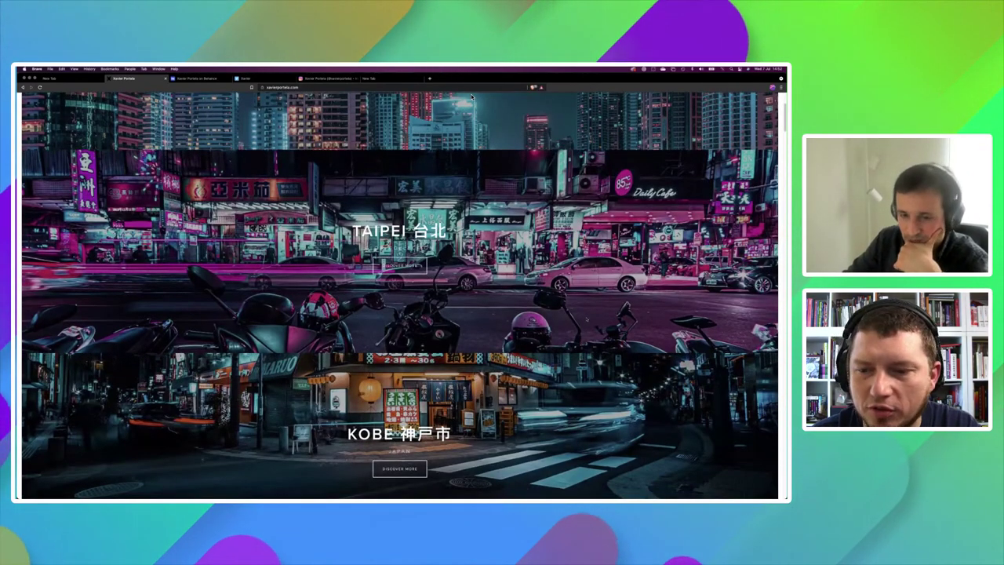
scroll(471, 98, down, 2)
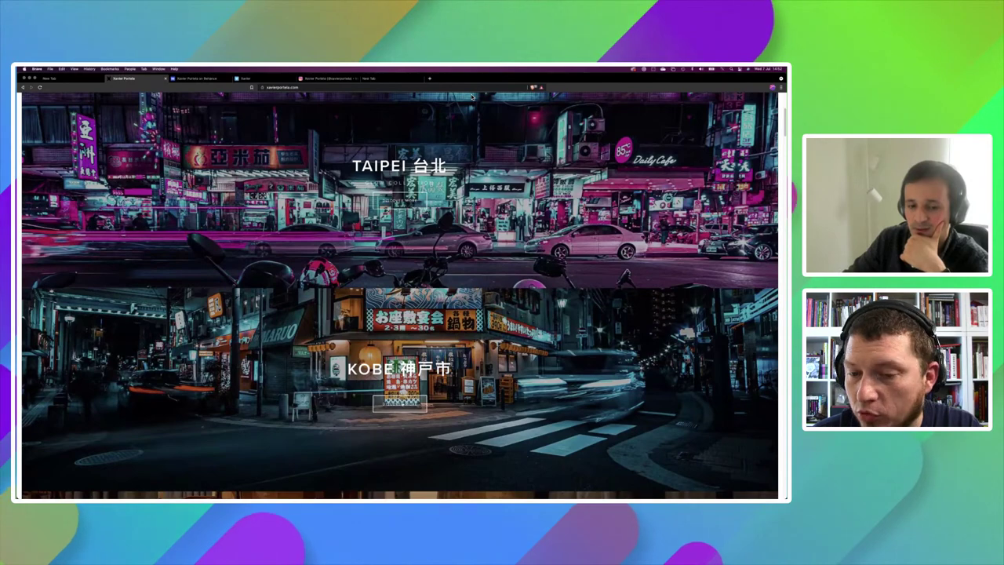
click(400, 404)
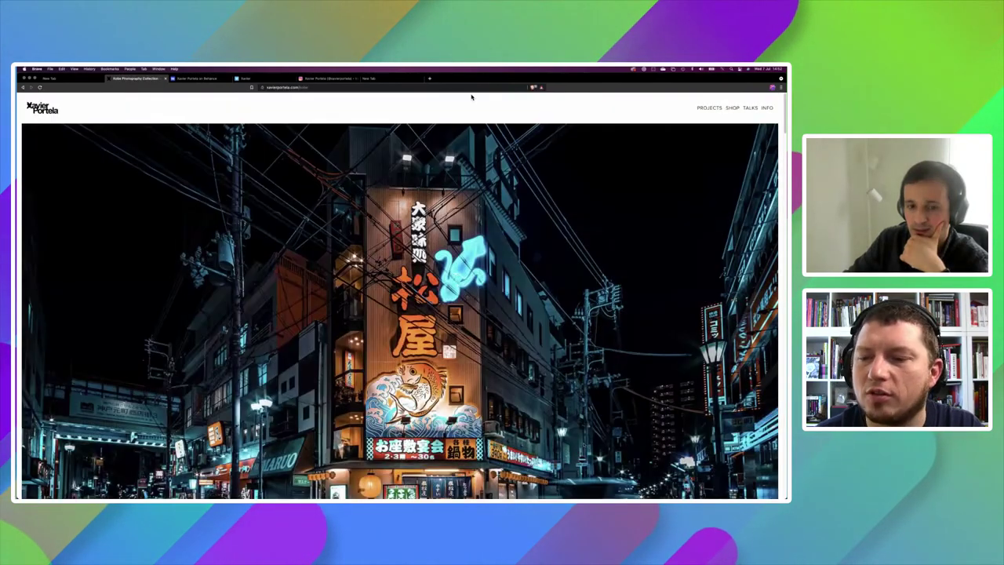
Step: Scroll through the Kobe neon night street photos
scroll(472, 97, down, 3)
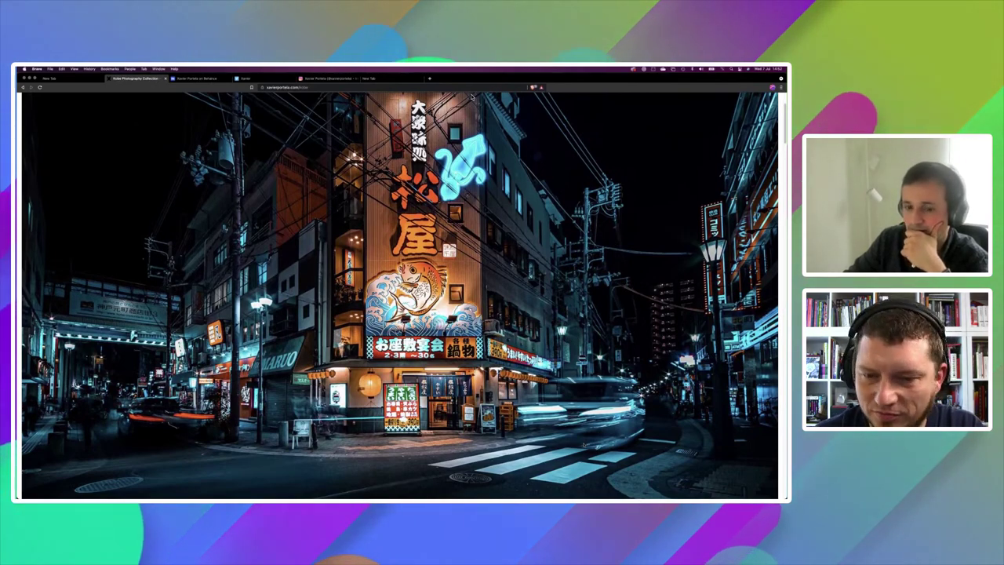
scroll(510, 236, down, 2)
scroll(549, 353, down, 2)
scroll(583, 445, down, 2)
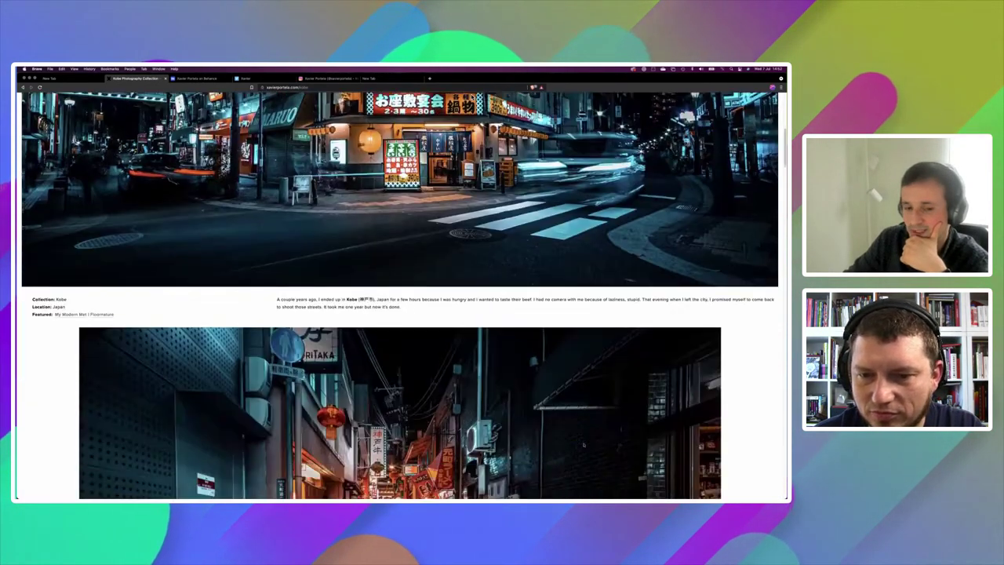
scroll(583, 445, down, 2)
scroll(583, 445, down, 2)
scroll(582, 445, down, 2)
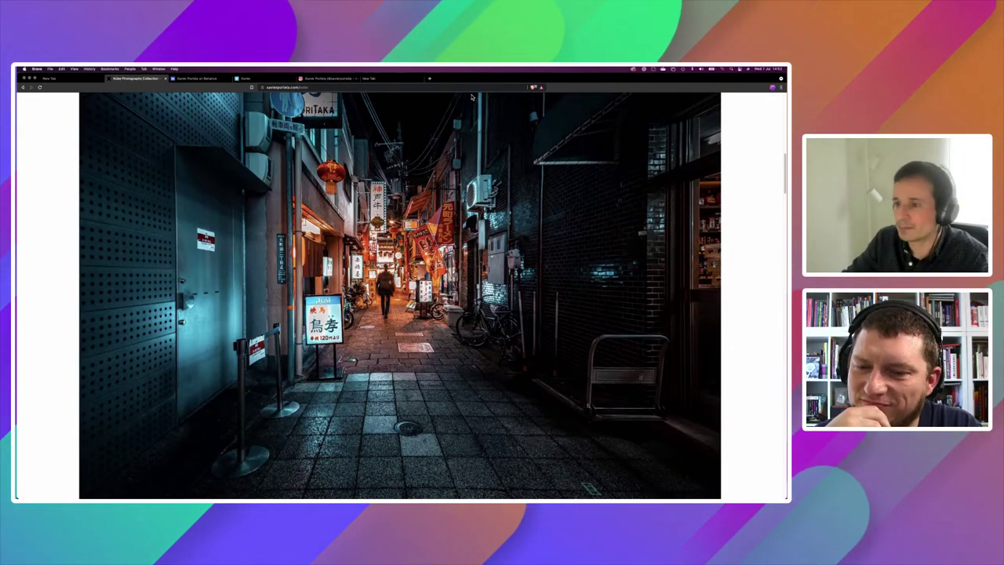
scroll(472, 98, down, 3)
scroll(472, 97, down, 2)
scroll(471, 97, down, 4)
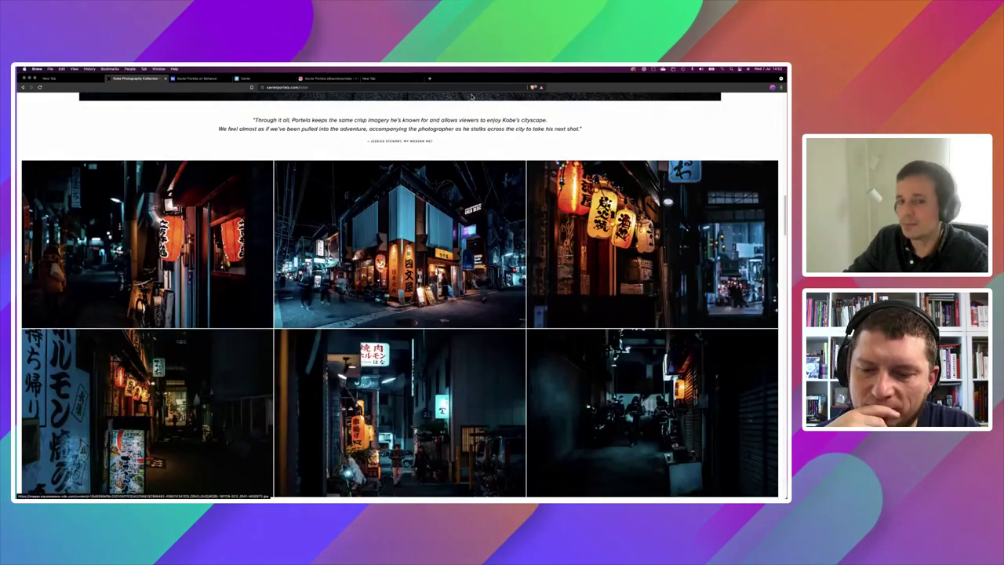
scroll(471, 97, down, 2)
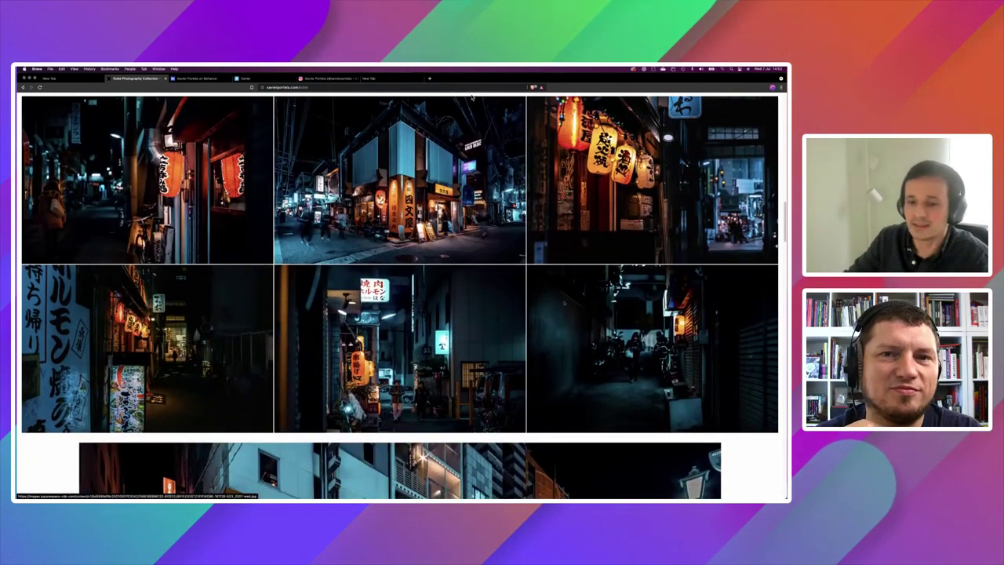
Step: Enlarge the red lanterns and bicycle photo, close it, and scroll through the rest of the grid
click(148, 180)
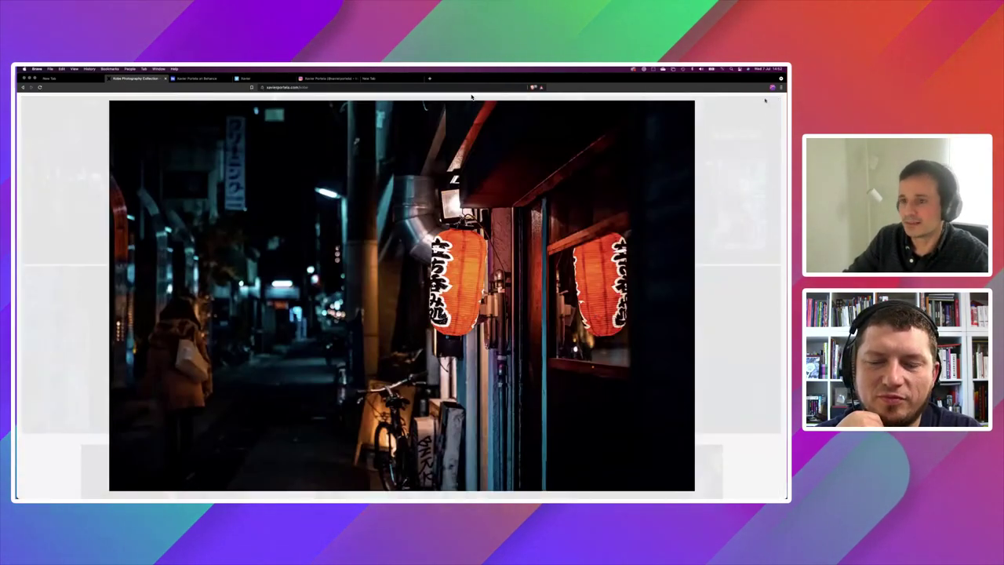
key(Escape)
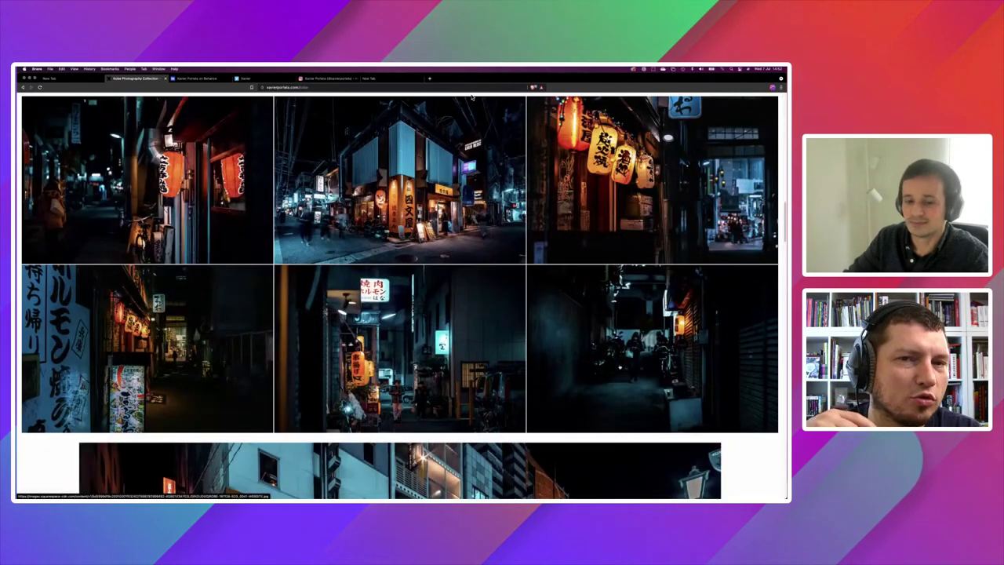
scroll(620, 365, down, 3)
scroll(620, 365, down, 2)
scroll(620, 364, down, 2)
scroll(549, 236, down, 1)
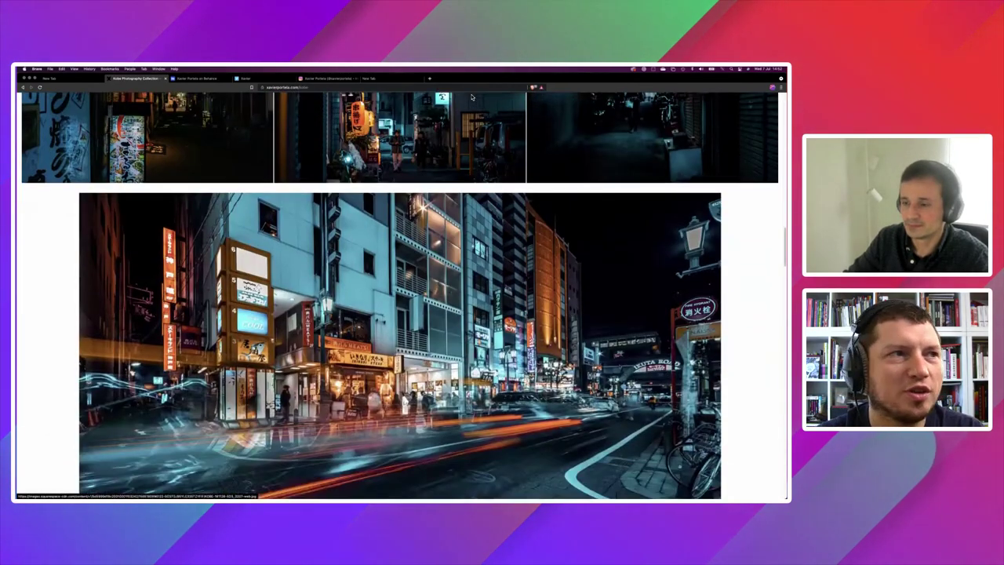
scroll(473, 95, down, 3)
scroll(472, 96, down, 1)
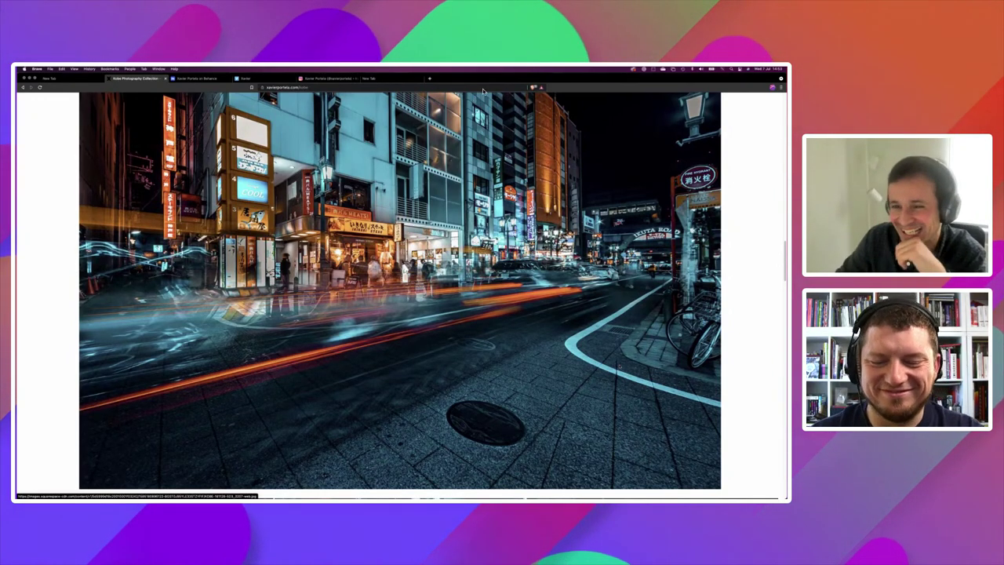
scroll(483, 91, down, 5)
scroll(483, 91, up, 5)
scroll(483, 91, up, 5)
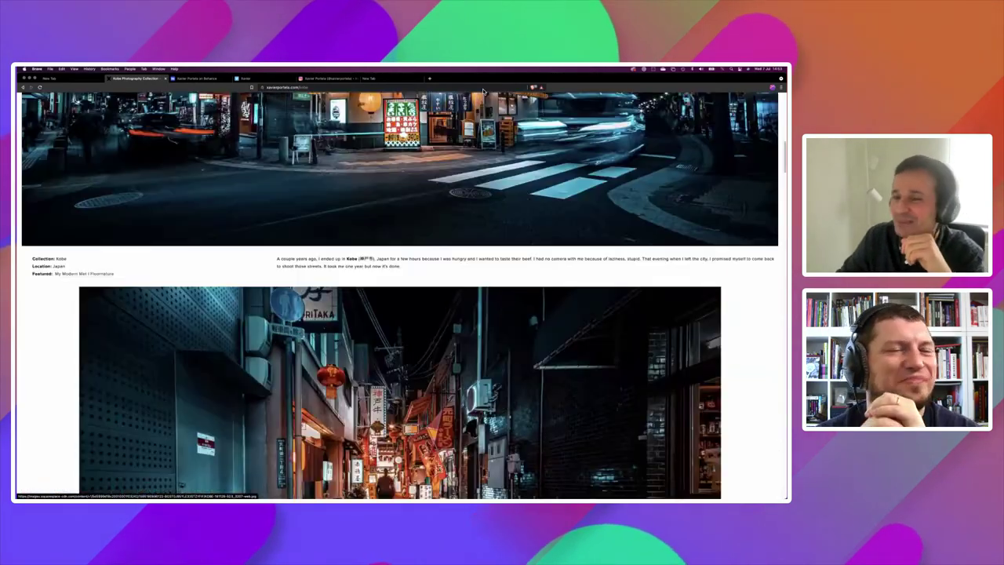
scroll(483, 91, up, 5)
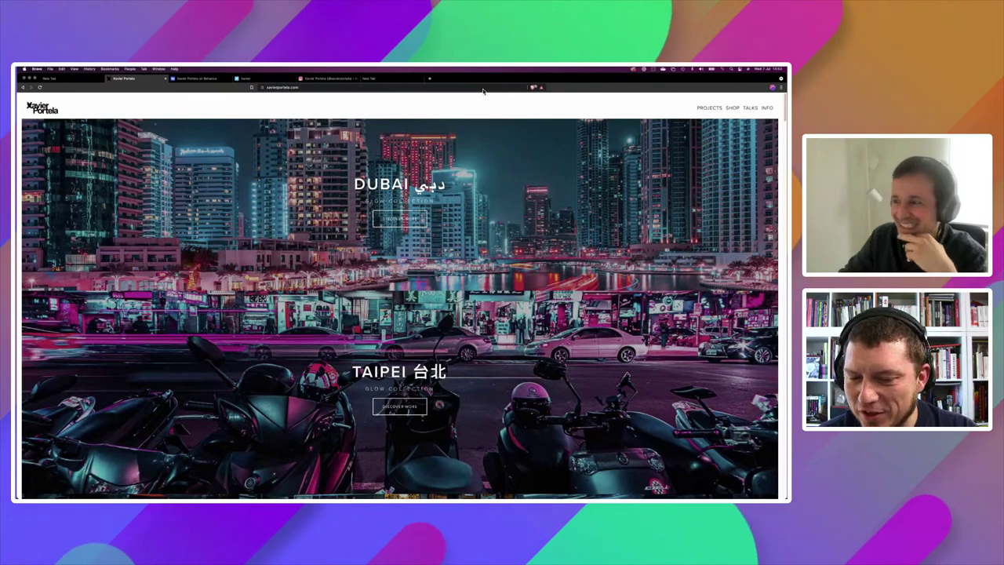
Step: Scroll the xavierportela.com home page past 13 DAYS AROUND ICELAND down to the social links footer
scroll(483, 91, down, 2)
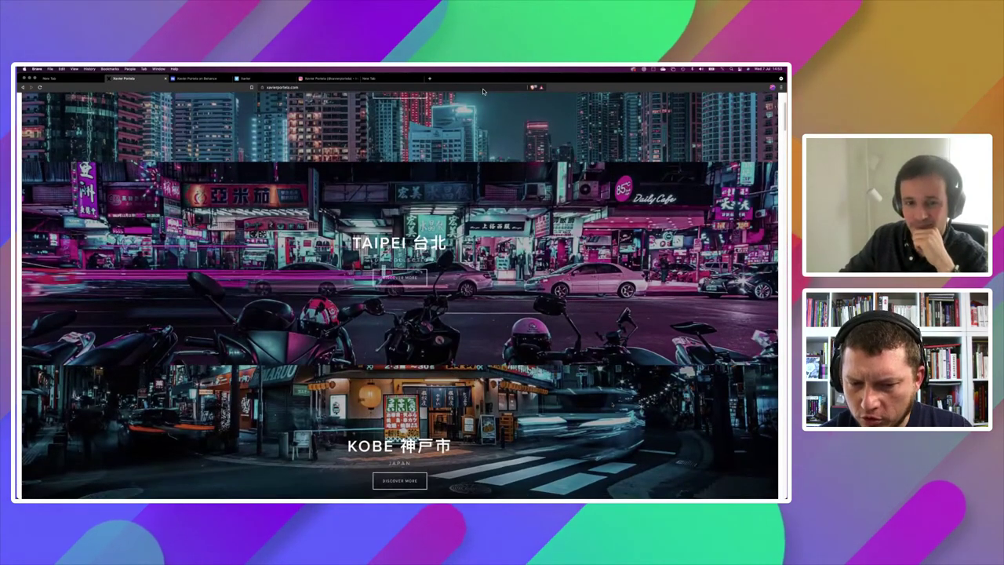
scroll(483, 91, up, 2)
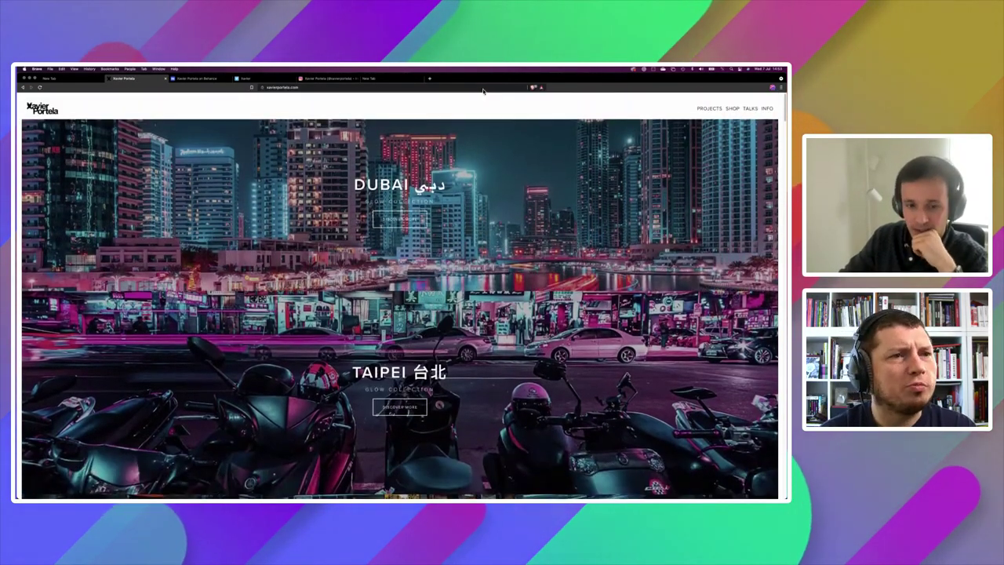
scroll(483, 91, down, 10)
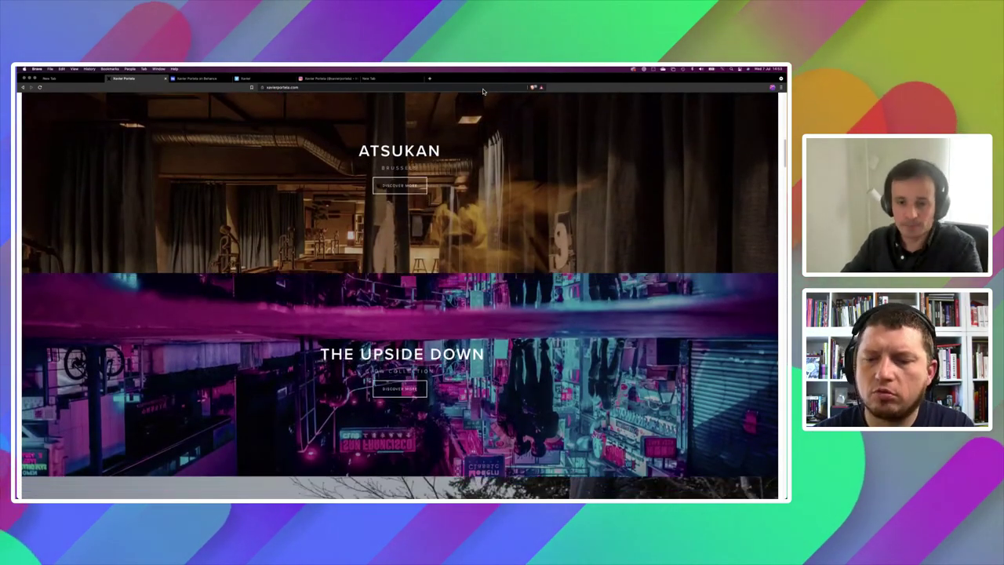
scroll(483, 91, down, 3)
scroll(483, 91, down, 3)
scroll(484, 91, down, 3)
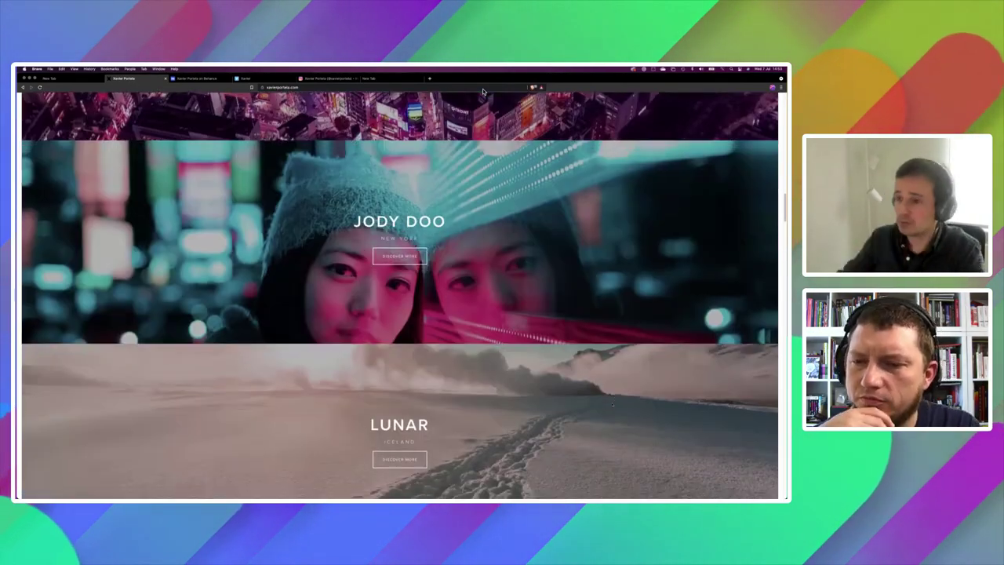
scroll(483, 91, down, 3)
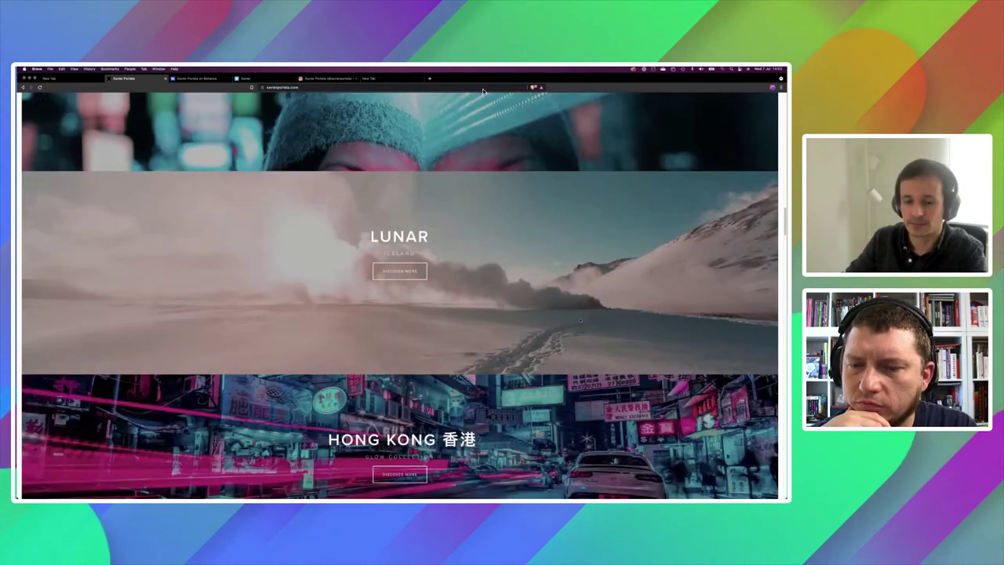
scroll(483, 91, down, 3)
scroll(483, 91, down, 2)
scroll(484, 91, down, 2)
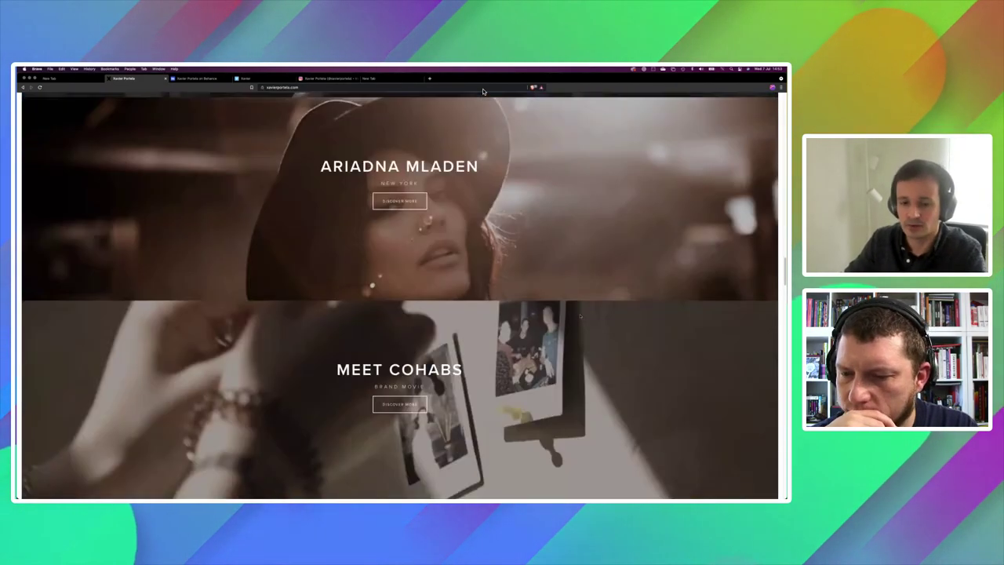
scroll(483, 91, down, 2)
scroll(483, 91, down, 2)
scroll(483, 91, down, 3)
scroll(483, 91, down, 3)
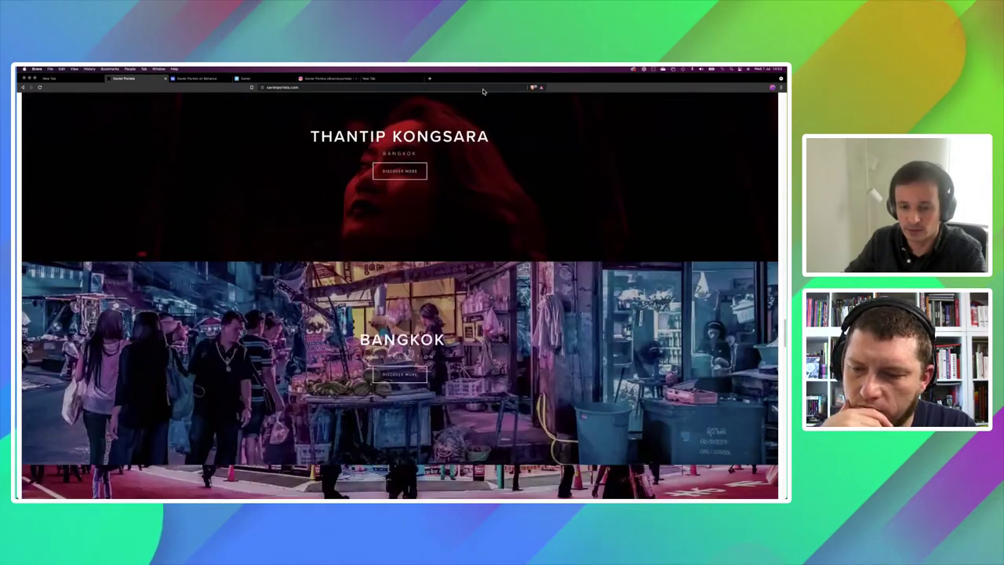
scroll(484, 91, down, 2)
scroll(483, 91, down, 2)
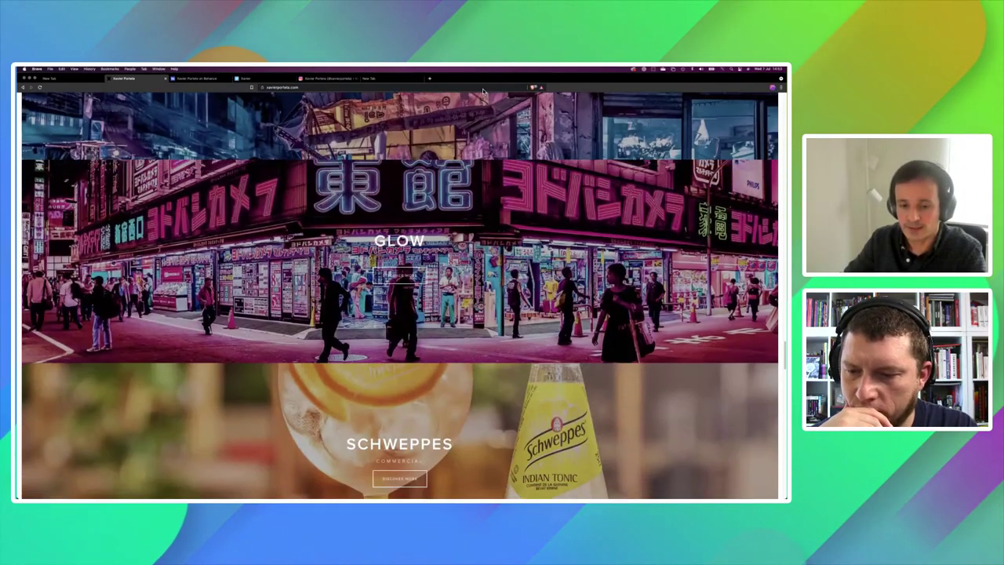
scroll(484, 91, down, 2)
scroll(483, 91, down, 3)
scroll(483, 91, down, 2)
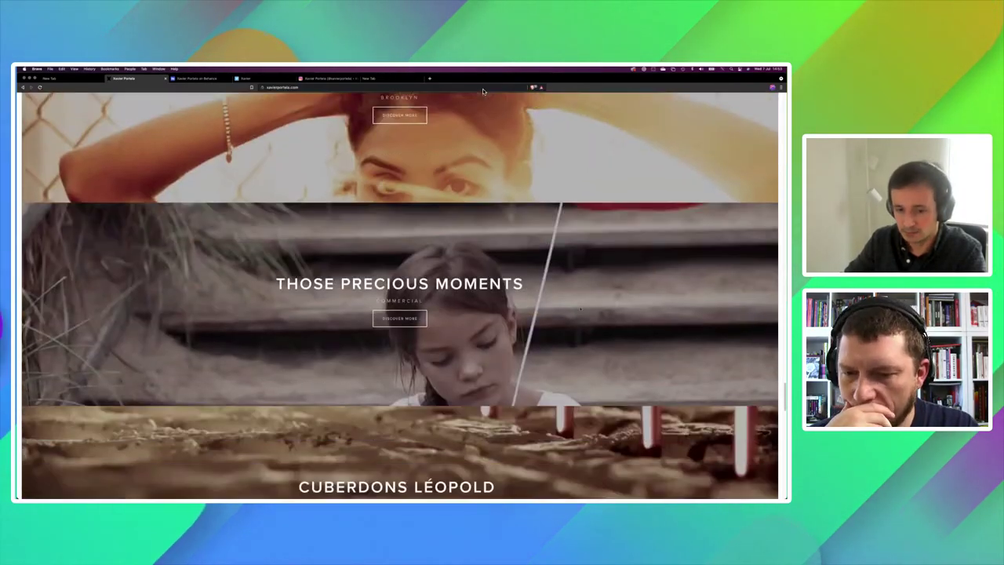
scroll(483, 91, down, 2)
scroll(483, 91, down, 2)
scroll(483, 91, down, 1)
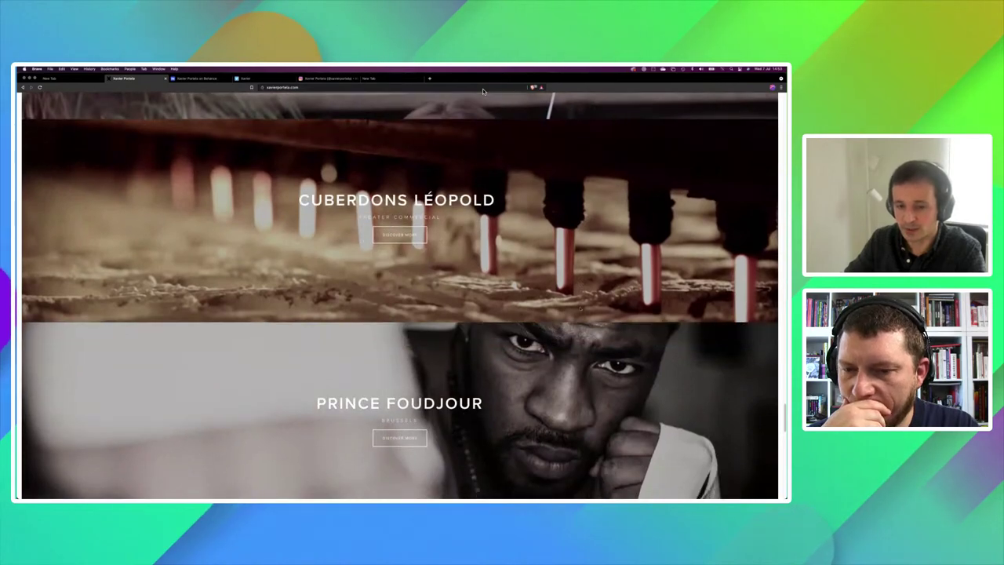
scroll(483, 91, up, 3)
scroll(483, 91, down, 4)
scroll(483, 91, down, 2)
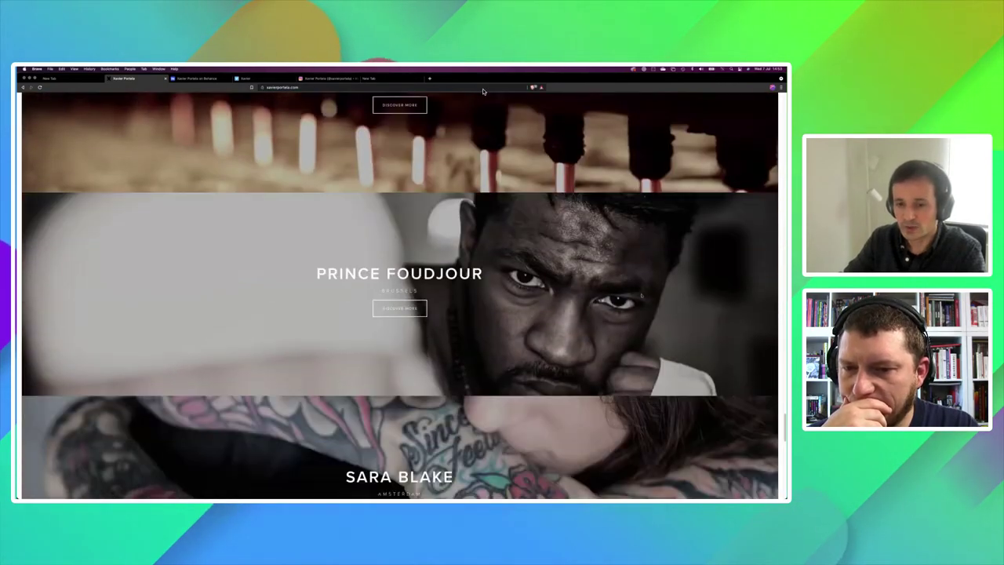
scroll(483, 91, down, 5)
scroll(483, 91, up, 1)
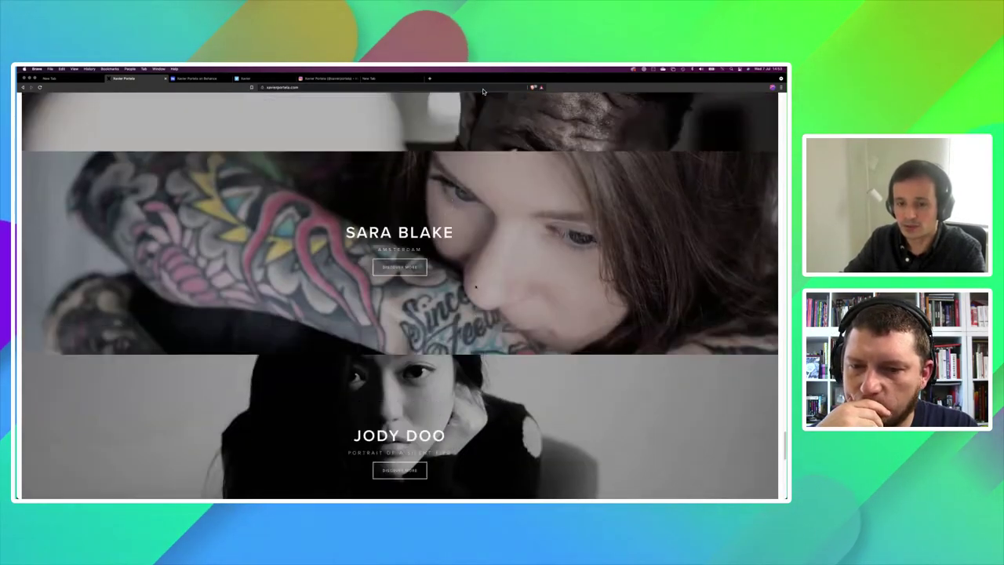
scroll(483, 91, down, 3)
scroll(483, 91, down, 5)
scroll(484, 91, down, 3)
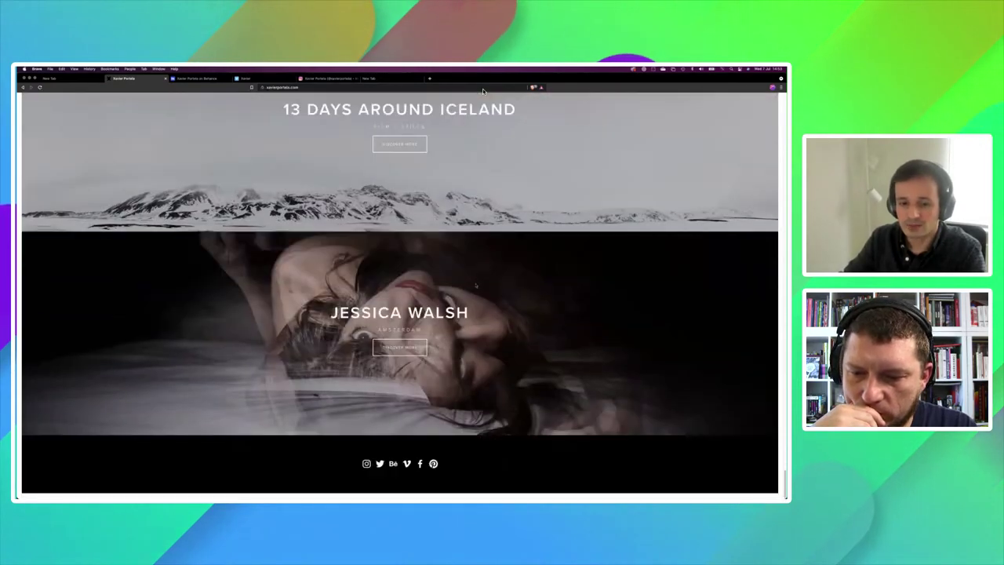
Step: Open the Jessica Walsh project page and scroll down through its Amsterdam multi-exposure portraits
click(401, 351)
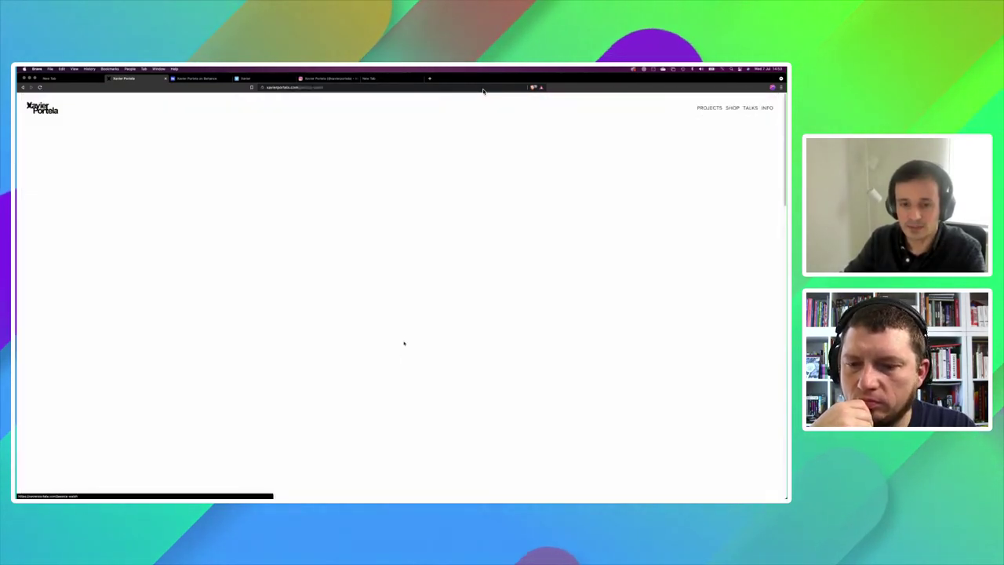
scroll(484, 91, down, 2)
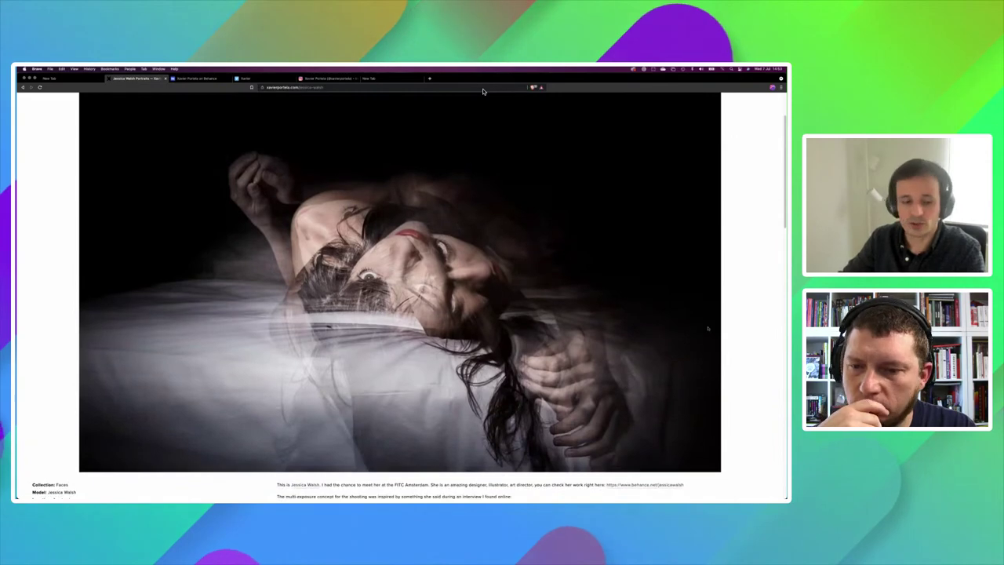
scroll(484, 91, down, 4)
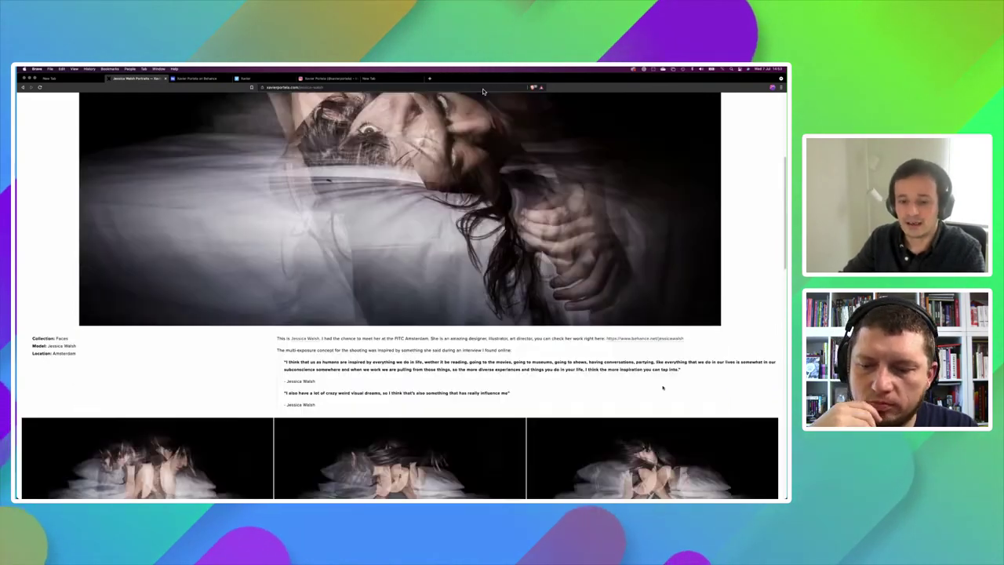
scroll(483, 91, down, 5)
scroll(483, 91, down, 1)
scroll(483, 91, down, 7)
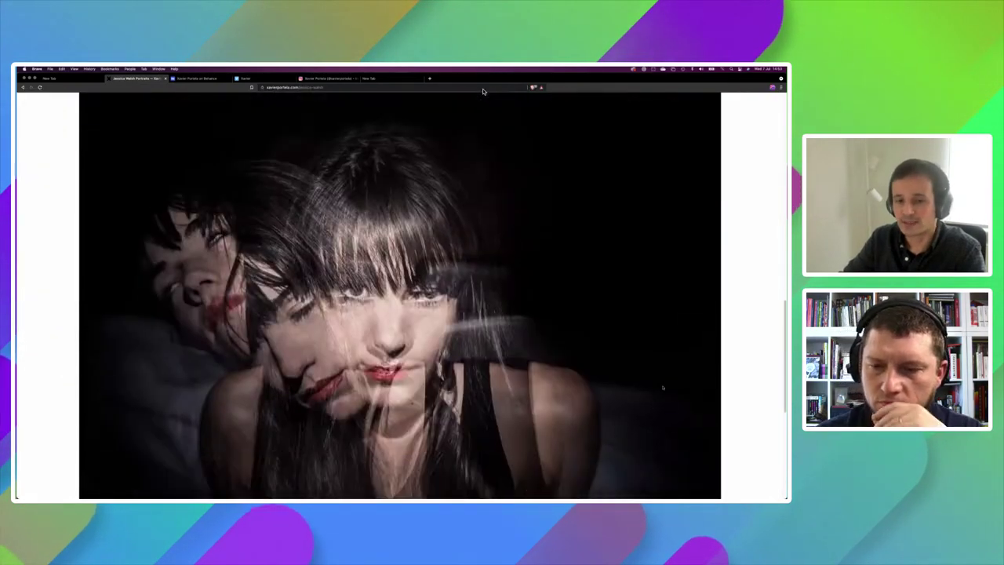
scroll(484, 91, down, 1)
scroll(484, 91, up, 1)
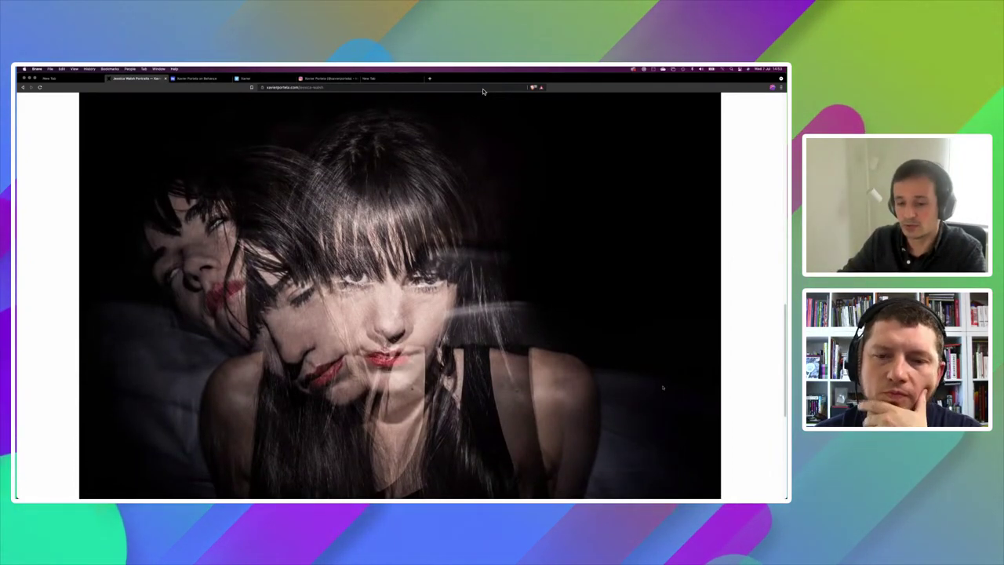
scroll(483, 91, down, 3)
scroll(483, 91, down, 3)
Step: Scroll back up the Faces project page to its top
scroll(484, 91, up, 6)
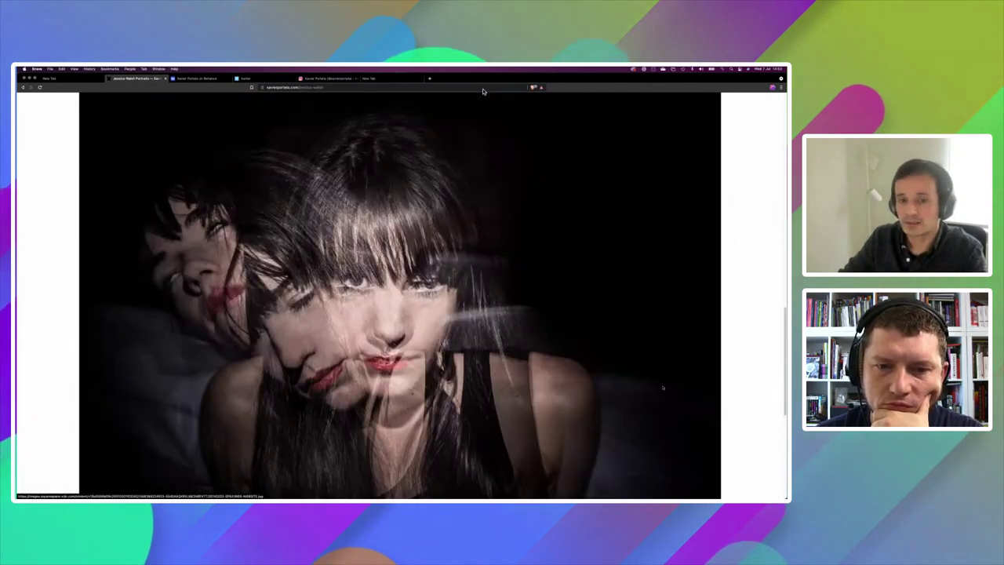
scroll(484, 91, up, 5)
scroll(483, 91, up, 3)
scroll(483, 91, up, 2)
scroll(483, 91, up, 2)
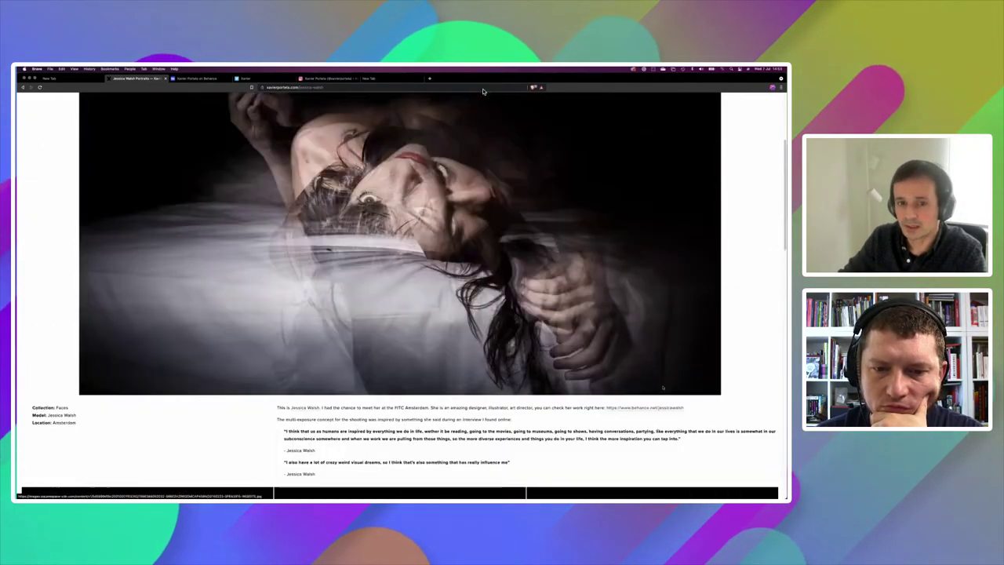
scroll(483, 91, up, 1)
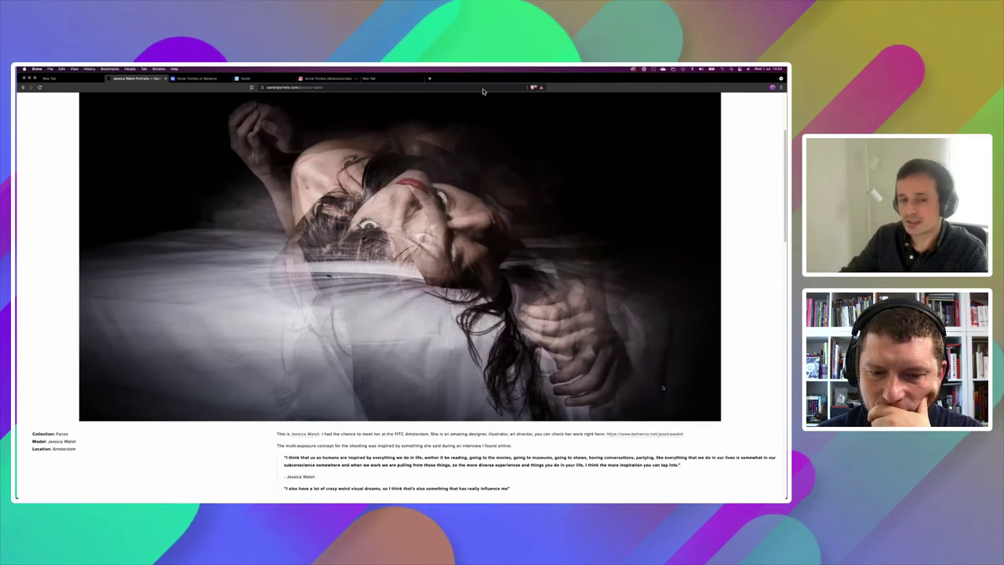
scroll(483, 91, up, 3)
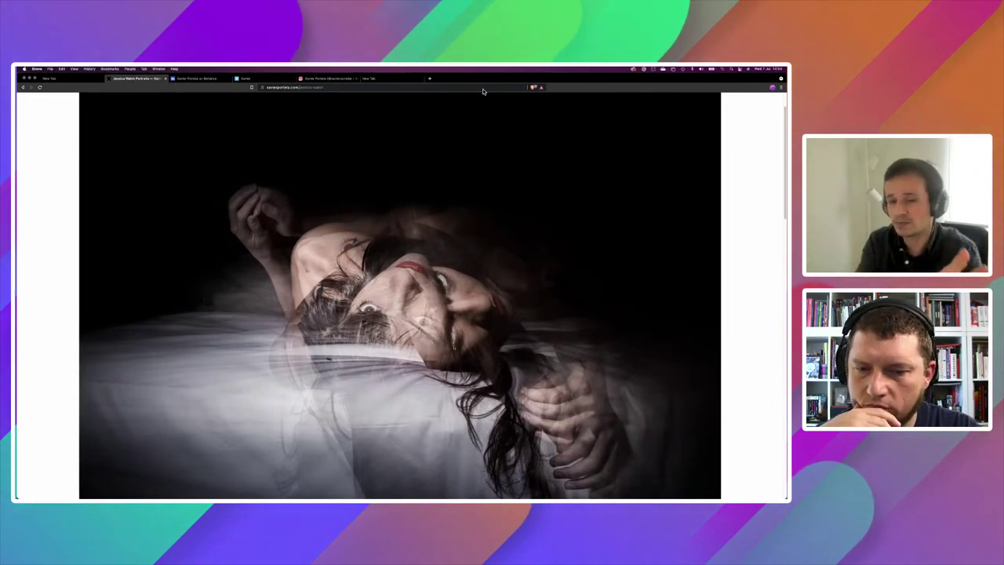
scroll(483, 91, down, 2)
scroll(483, 91, down, 5)
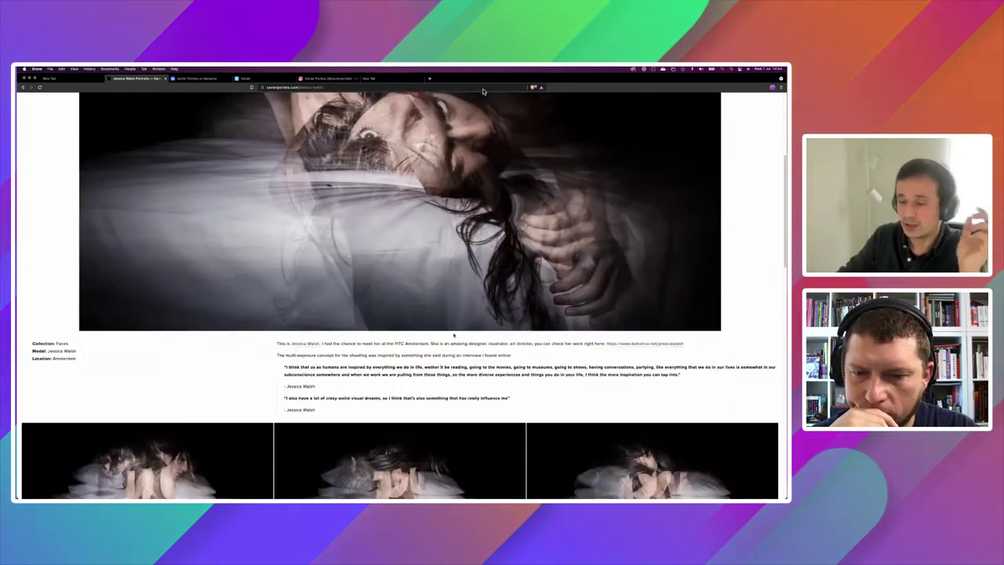
scroll(483, 91, down, 2)
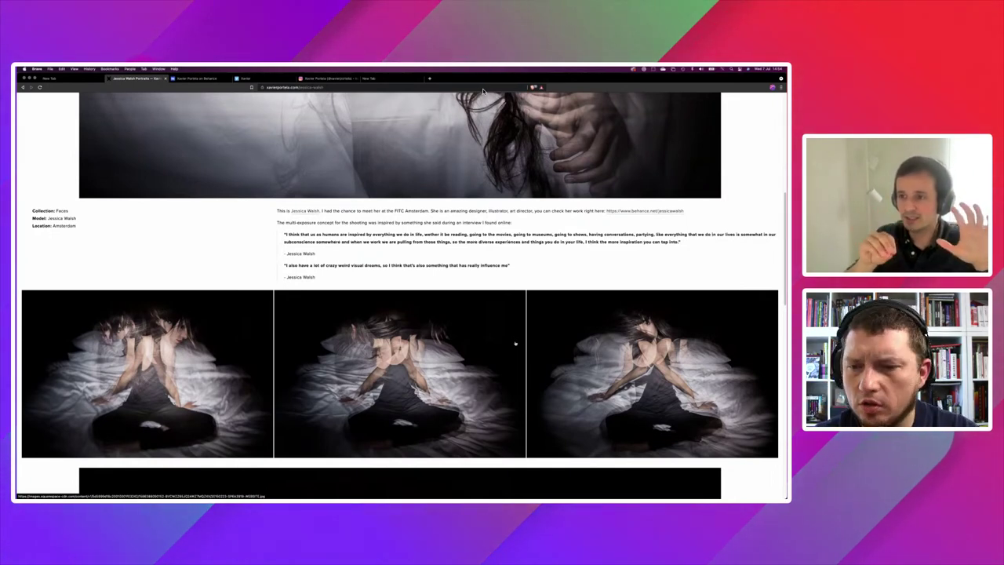
scroll(483, 91, up, 2)
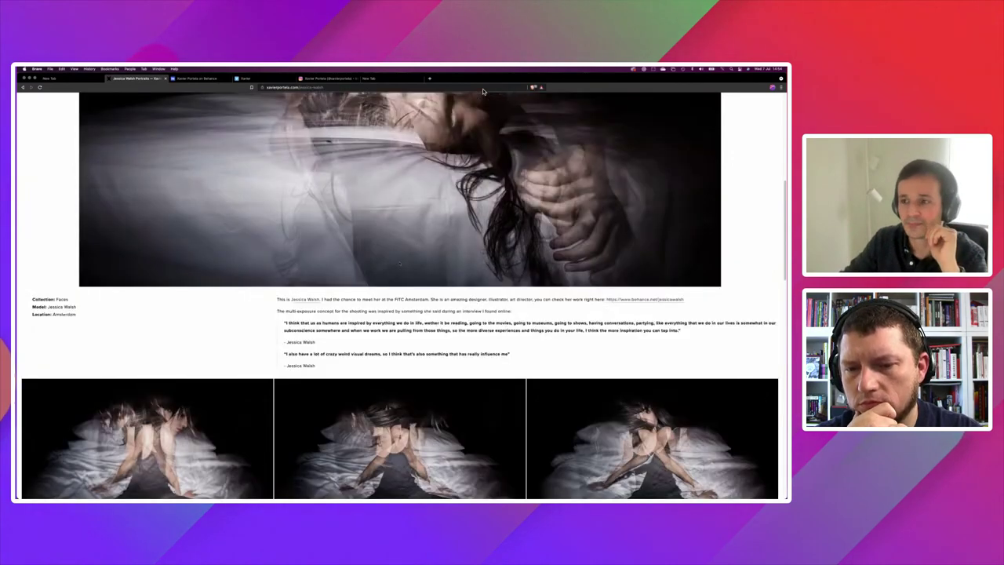
scroll(483, 92, up, 3)
scroll(483, 92, up, 2)
scroll(484, 92, up, 2)
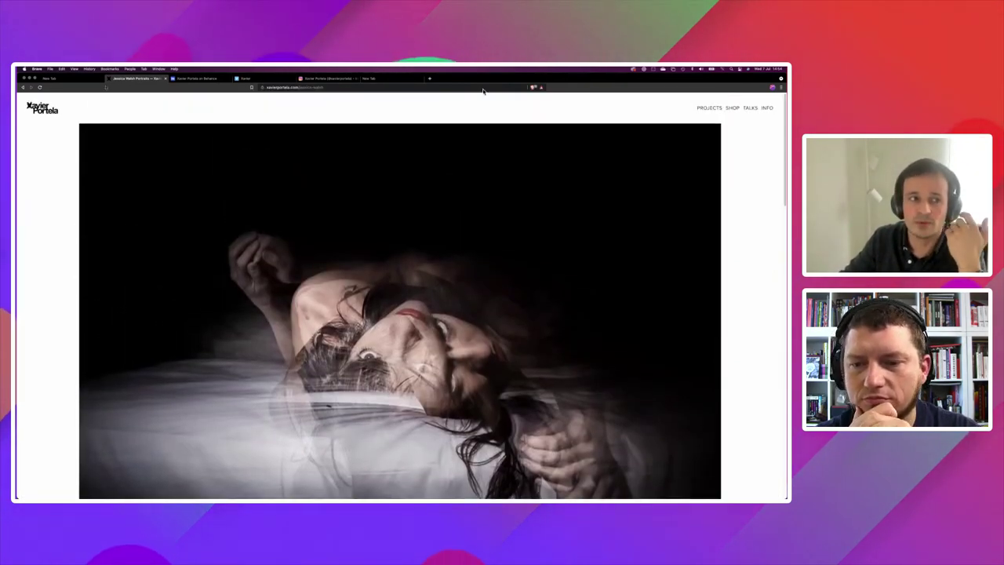
Step: Scroll up the home page's project list until the Taipei and Kobe collections appear
scroll(483, 92, down, 5)
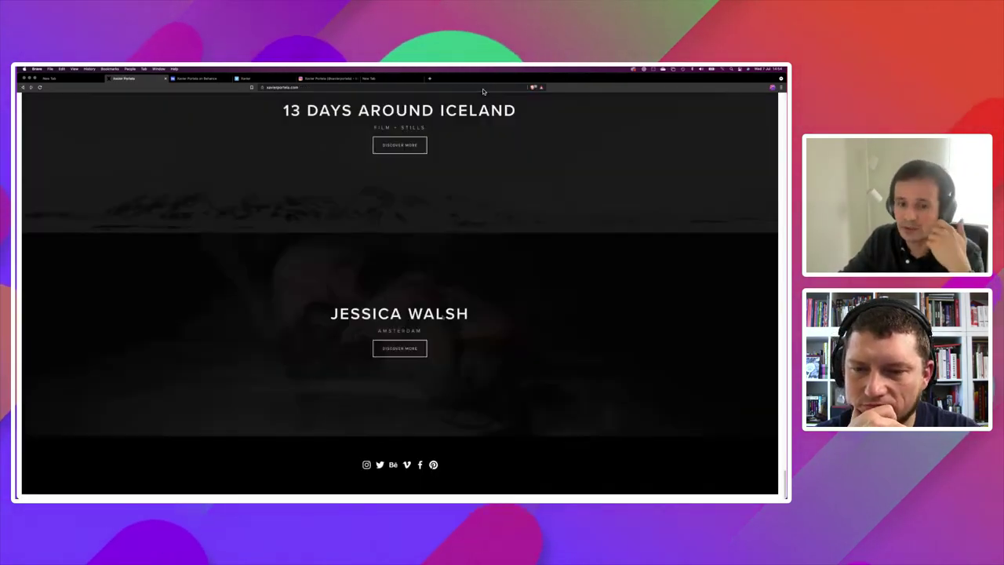
scroll(483, 92, up, 2)
scroll(483, 92, up, 1)
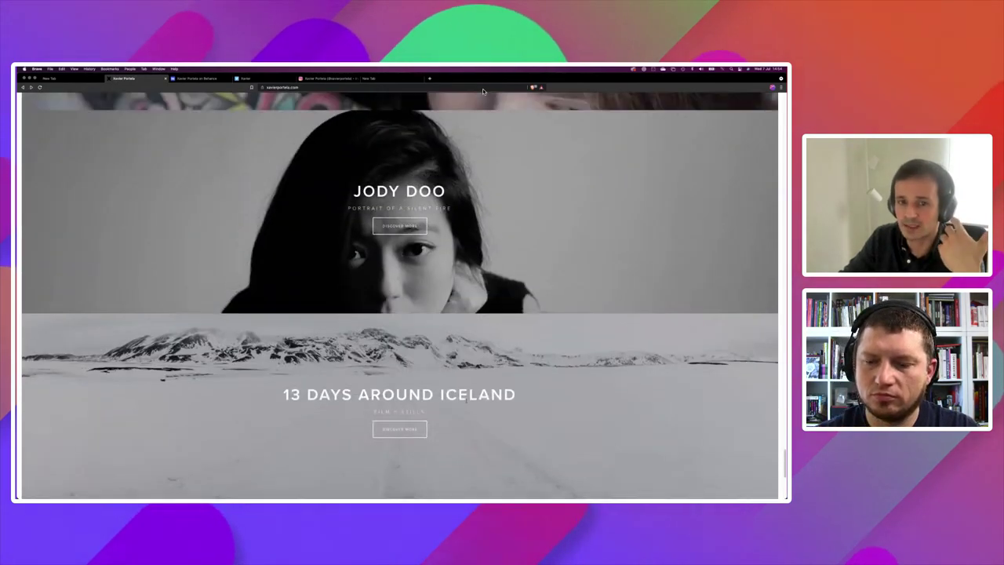
scroll(484, 92, up, 2)
scroll(483, 92, up, 1)
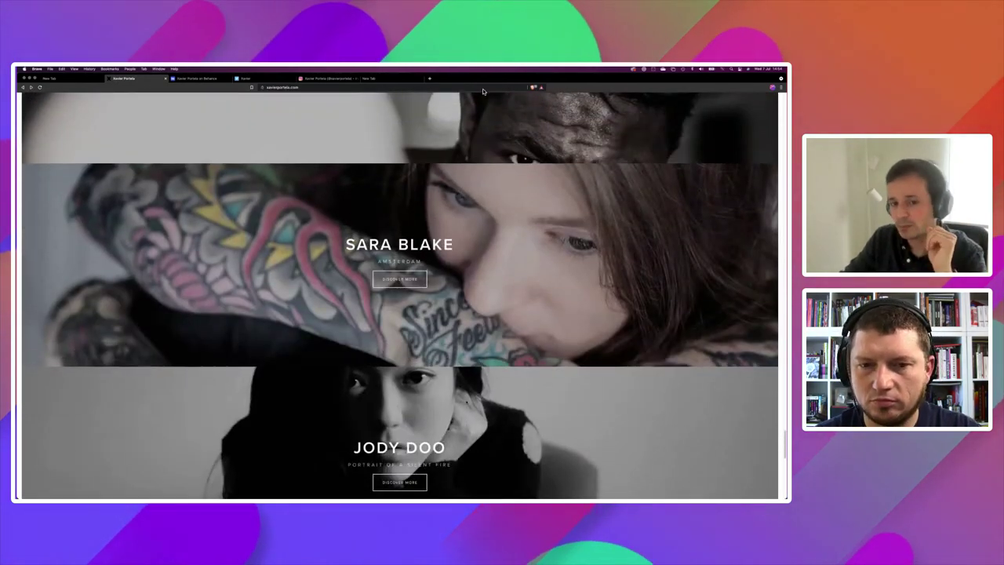
scroll(483, 92, up, 2)
scroll(483, 92, up, 1)
scroll(483, 92, up, 3)
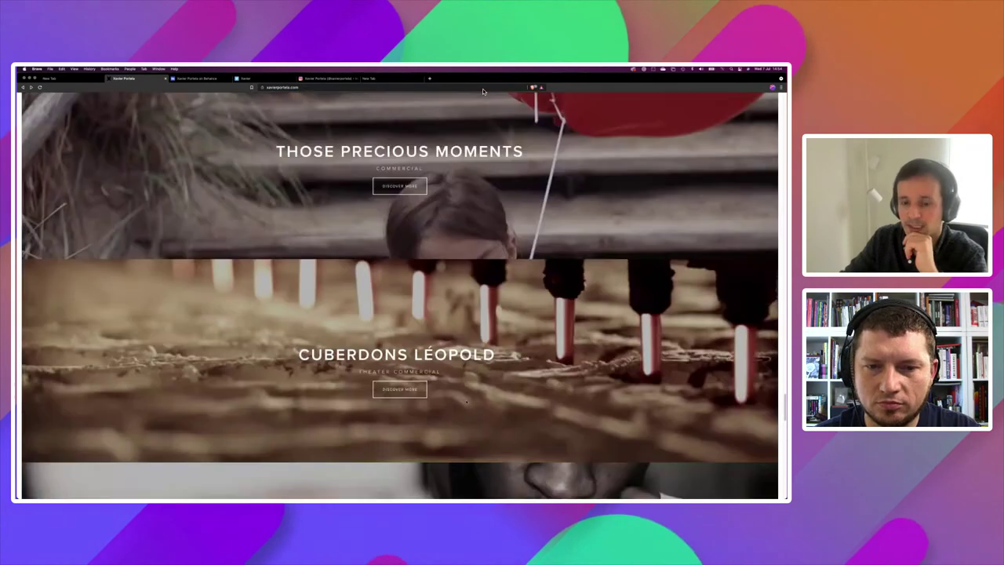
scroll(483, 92, up, 2)
scroll(483, 92, up, 3)
scroll(483, 92, up, 3)
scroll(483, 92, up, 1)
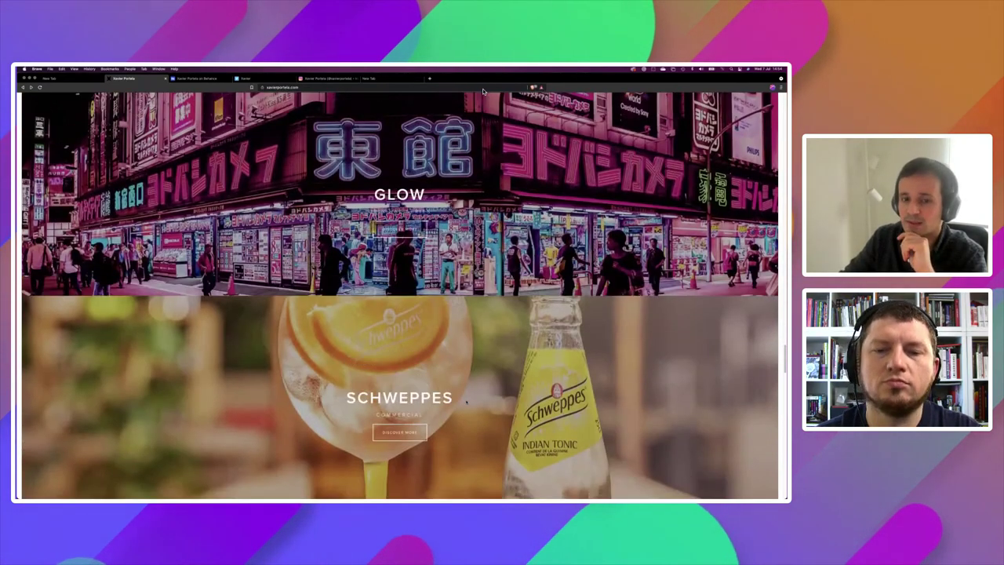
scroll(483, 92, up, 2)
scroll(484, 92, up, 2)
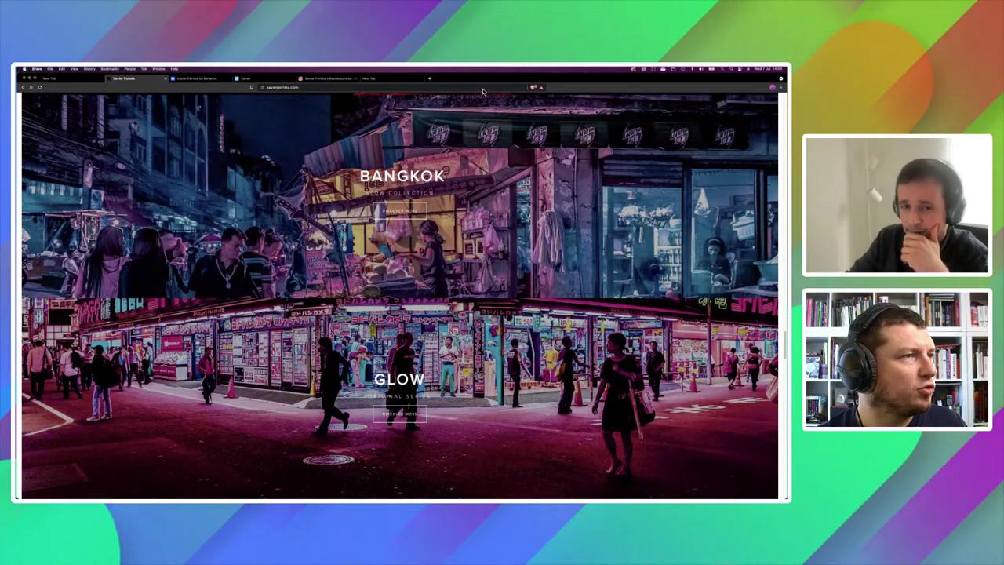
scroll(514, 345, up, 3)
scroll(514, 345, up, 1)
scroll(514, 345, up, 4)
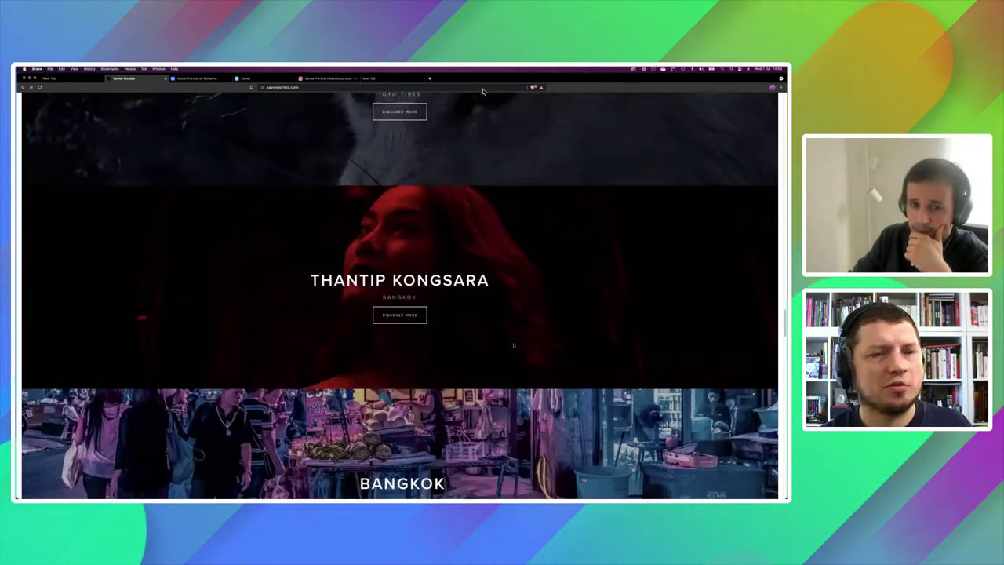
scroll(513, 345, up, 3)
scroll(514, 346, up, 3)
scroll(514, 346, up, 3)
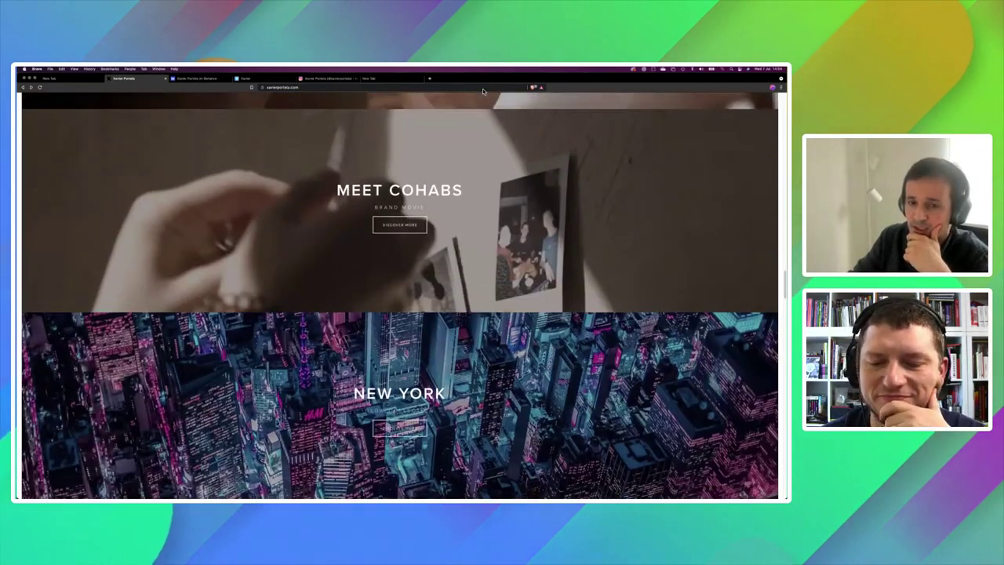
scroll(483, 91, up, 3)
scroll(483, 92, up, 1)
scroll(483, 92, up, 2)
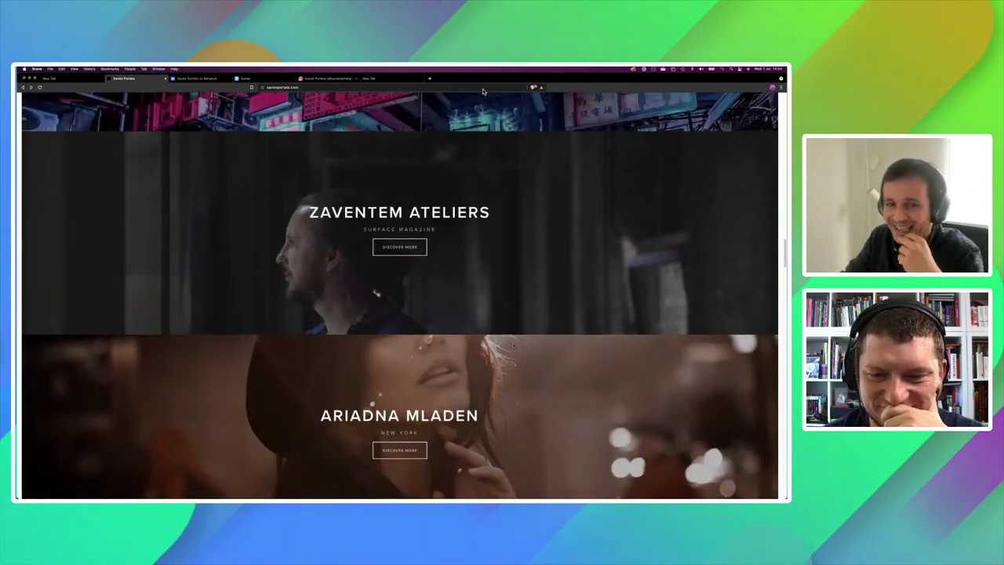
scroll(484, 91, up, 3)
scroll(483, 91, up, 3)
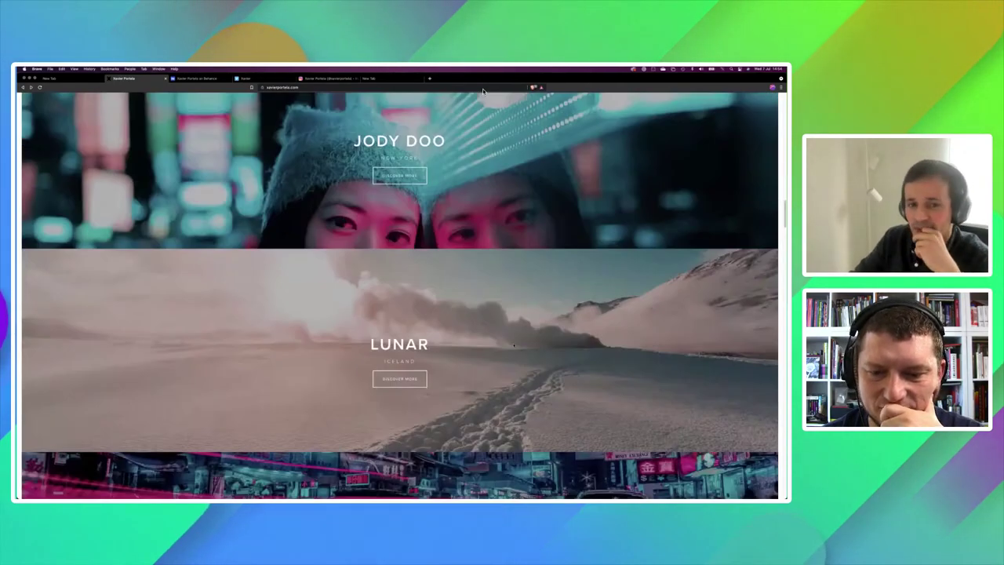
scroll(484, 92, up, 1)
scroll(483, 92, up, 5)
scroll(483, 92, up, 3)
scroll(483, 91, up, 1)
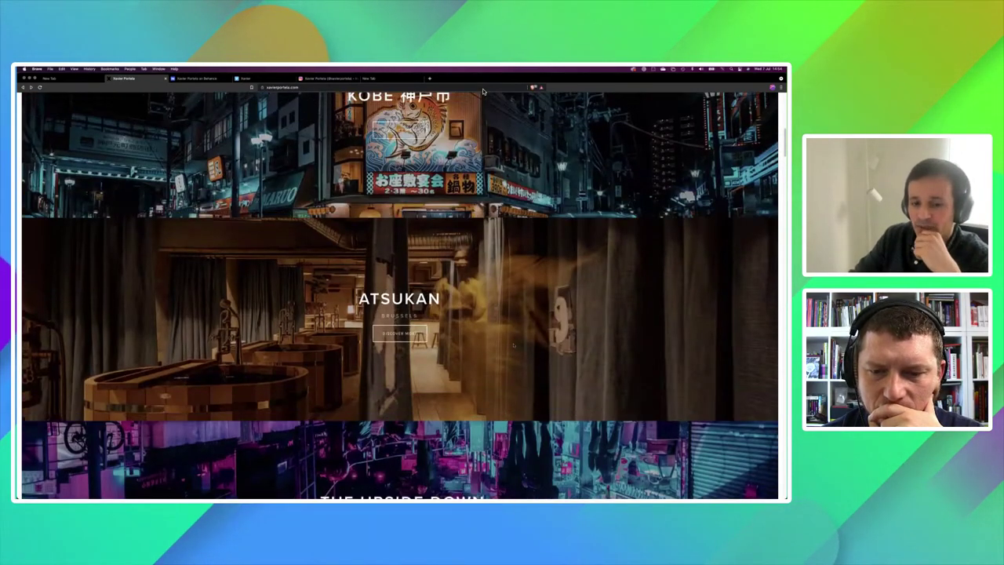
scroll(484, 92, down, 3)
scroll(483, 91, up, 3)
scroll(483, 92, up, 3)
scroll(484, 92, up, 2)
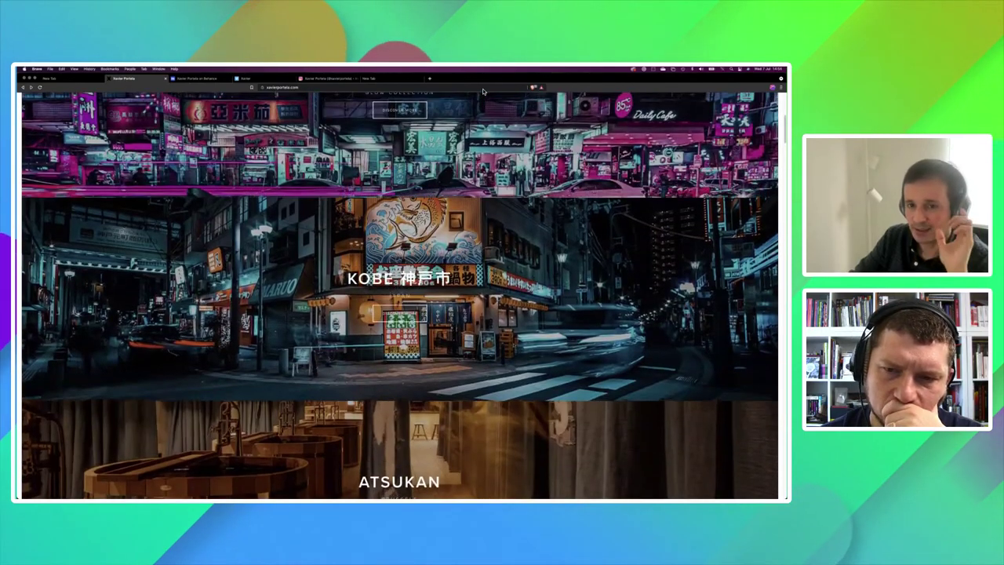
scroll(483, 91, up, 1)
scroll(483, 91, up, 3)
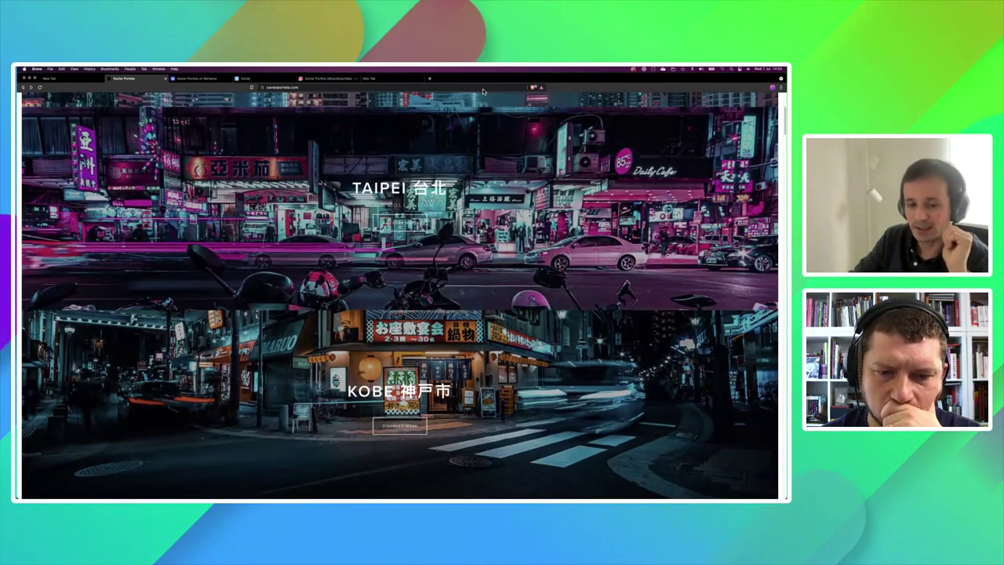
scroll(484, 91, up, 2)
scroll(483, 92, up, 1)
scroll(483, 92, down, 3)
scroll(415, 385, up, 2)
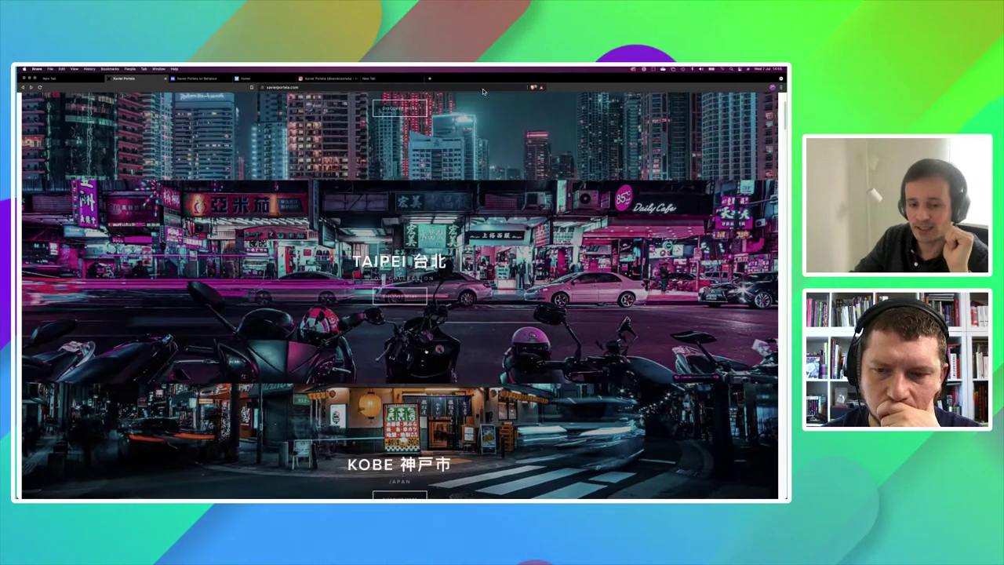
scroll(416, 384, down, 3)
Step: Open the Kobe collection page, view its neon street-corner photo, then go back home
click(416, 384)
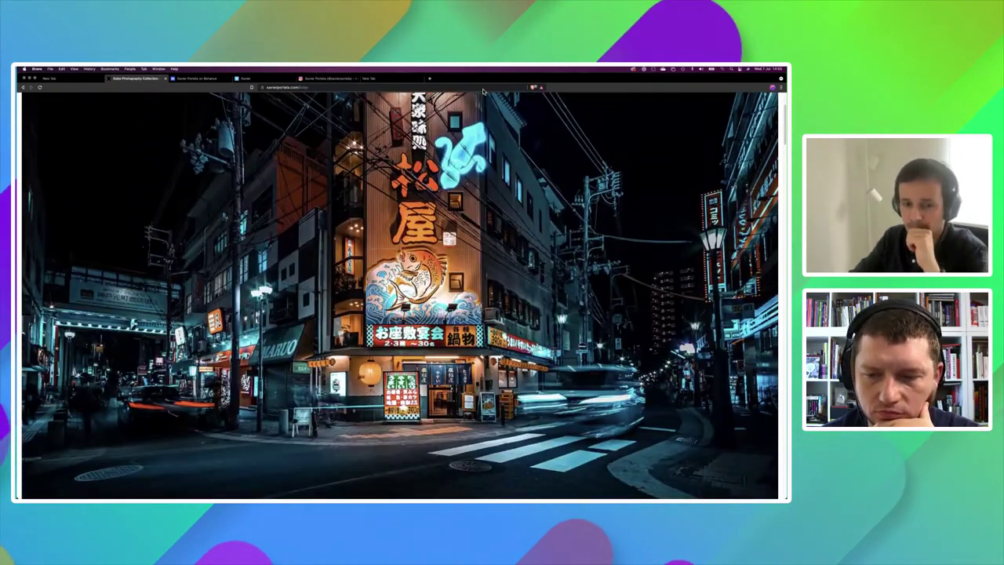
scroll(483, 92, down, 1)
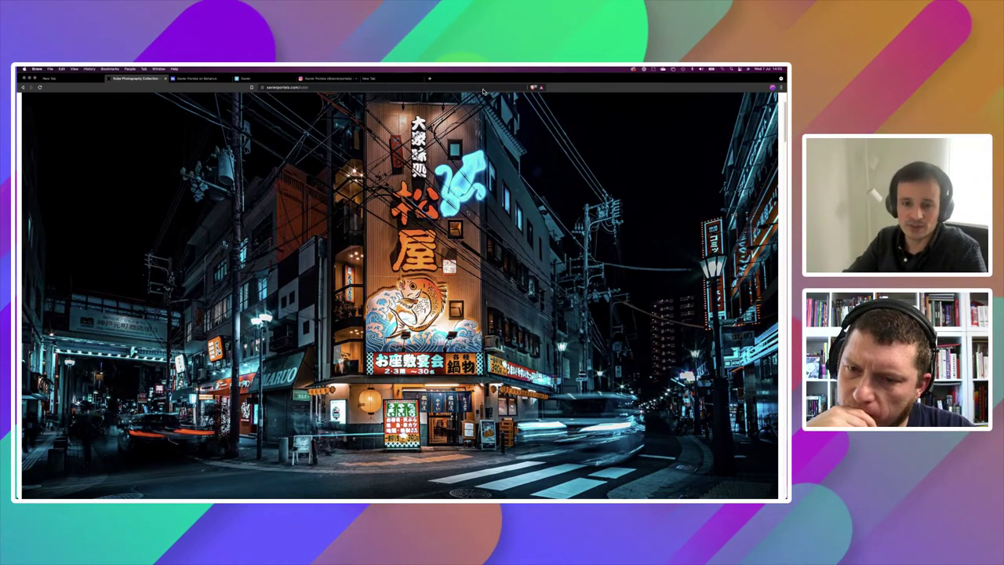
scroll(484, 91, up, 2)
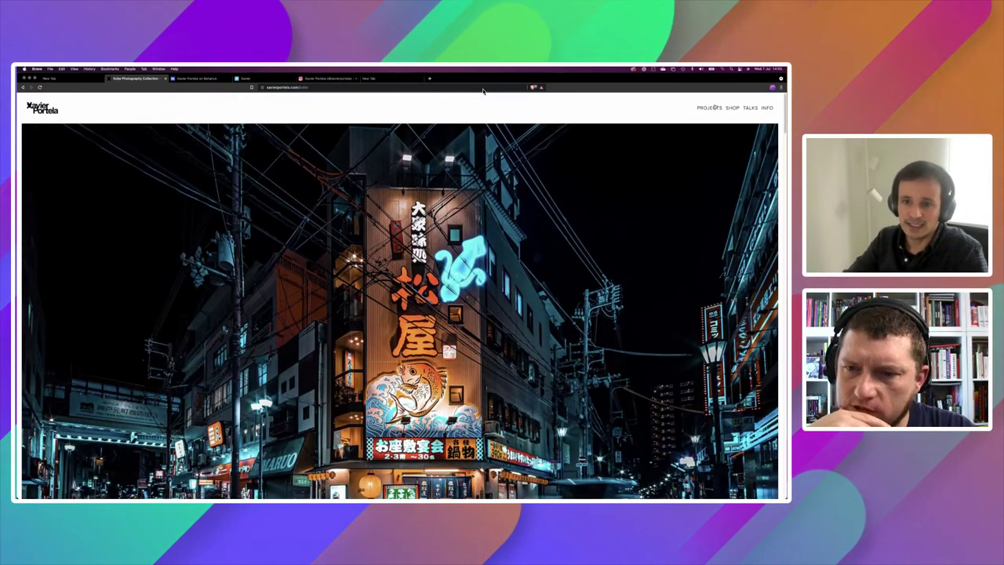
key(super+bracketleft)
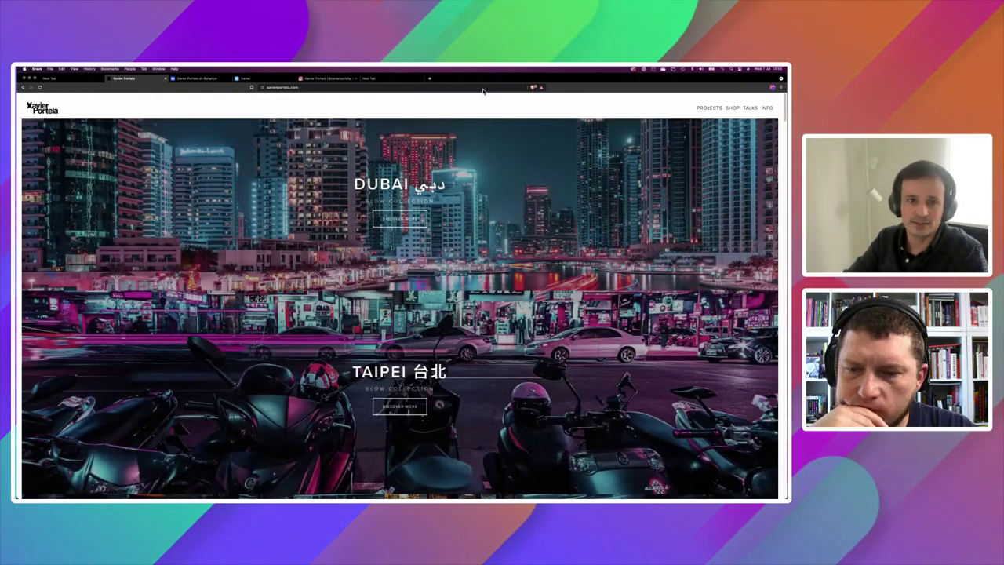
Step: Bring Lightroom Classic forward and show the Dubai highway interchange photo in Develop
key(ctrl+Up)
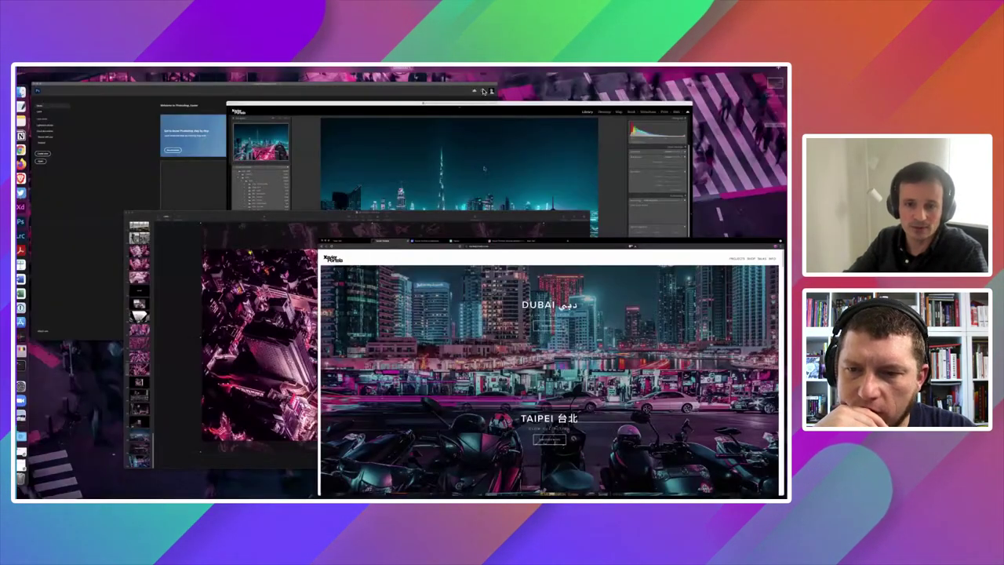
click(483, 92)
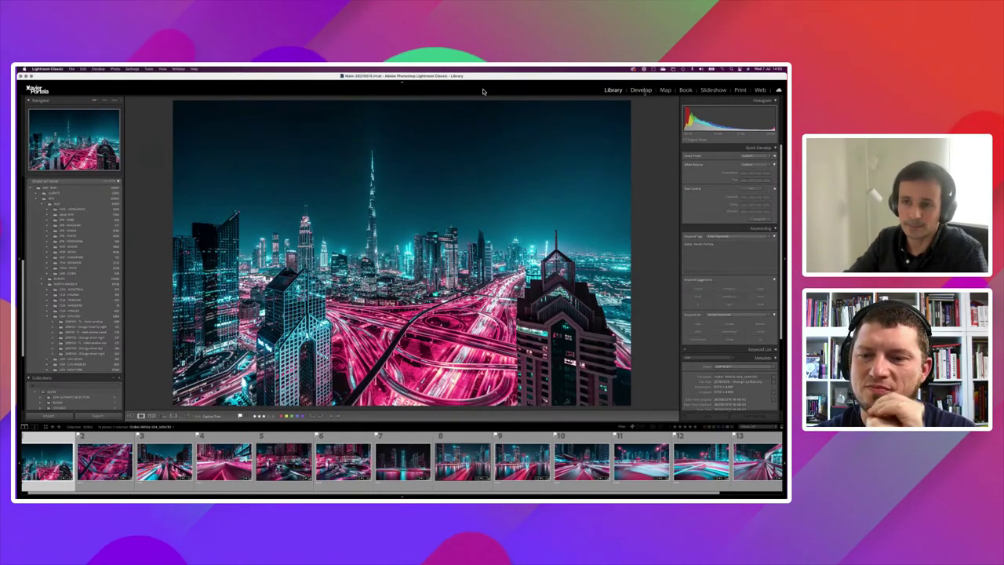
key(d)
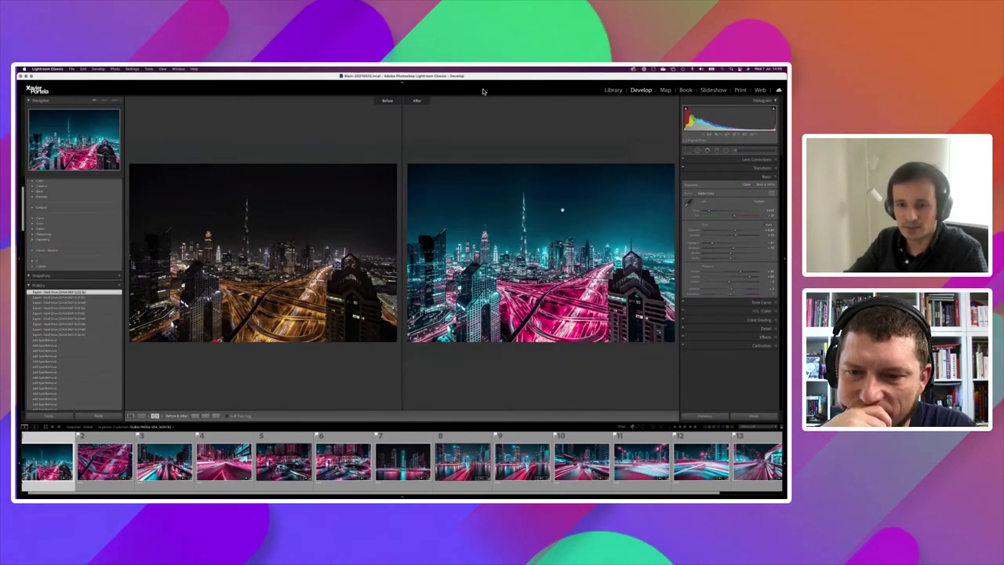
Step: Toggle a 1:1 zoom on the Dubai interchange photo, then expand Lens Corrections
key(z)
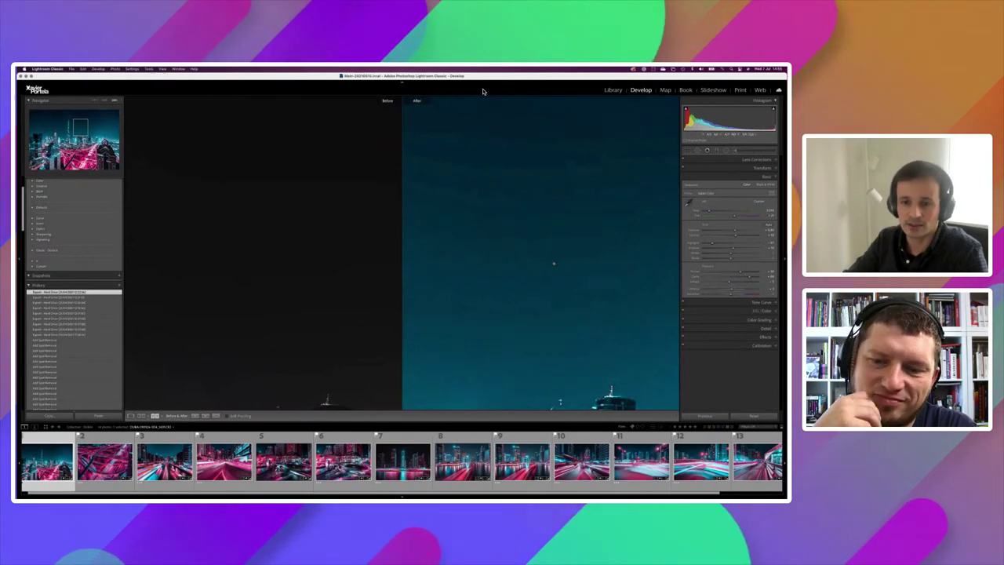
key(z)
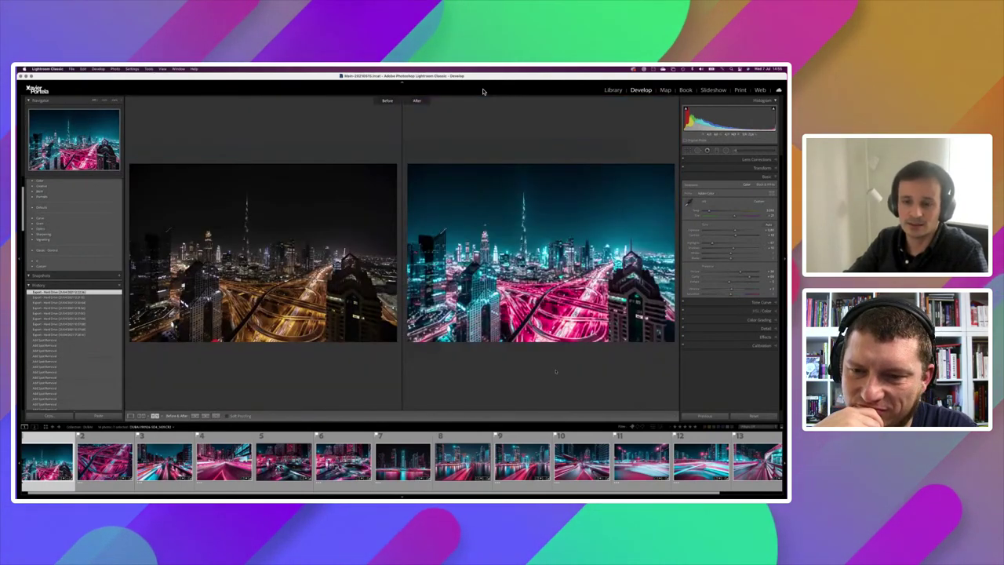
click(760, 160)
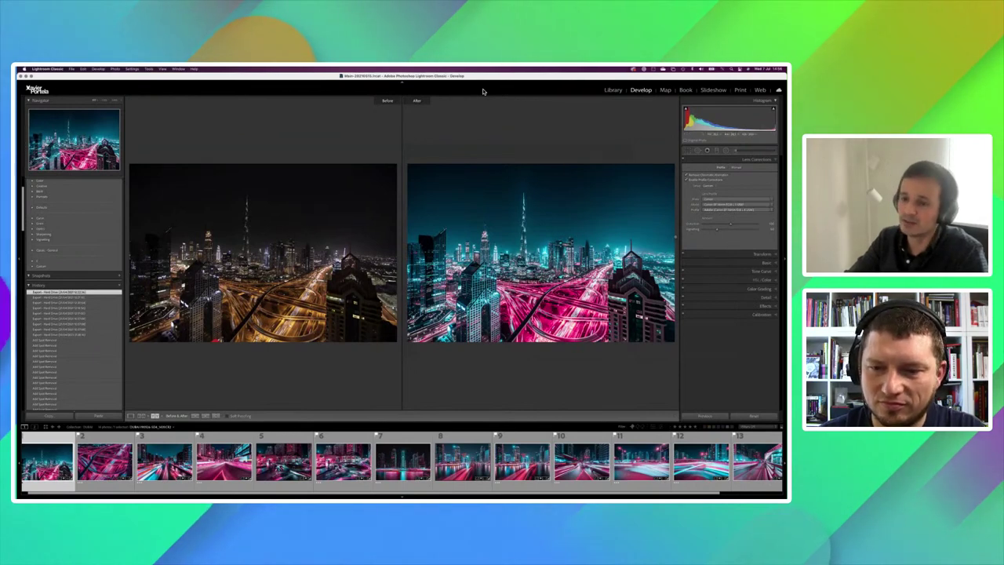
Step: Lower the Lens Corrections Distortion amount, then view the edited photo alone in Loupe
drag(730, 225, 732, 225)
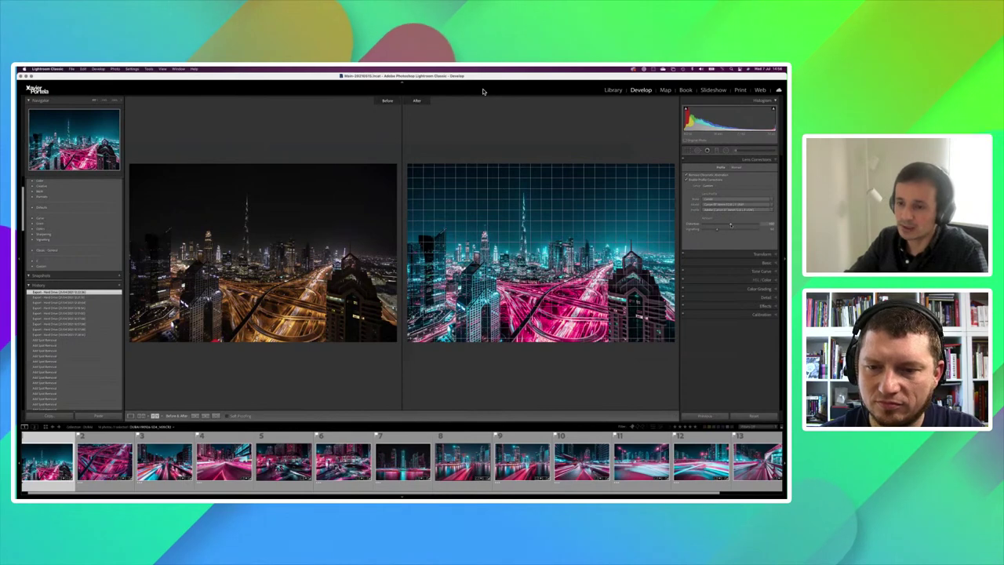
mouse_move(730, 224)
mouse_down()
mouse_move(711, 225)
mouse_move(757, 224)
mouse_up()
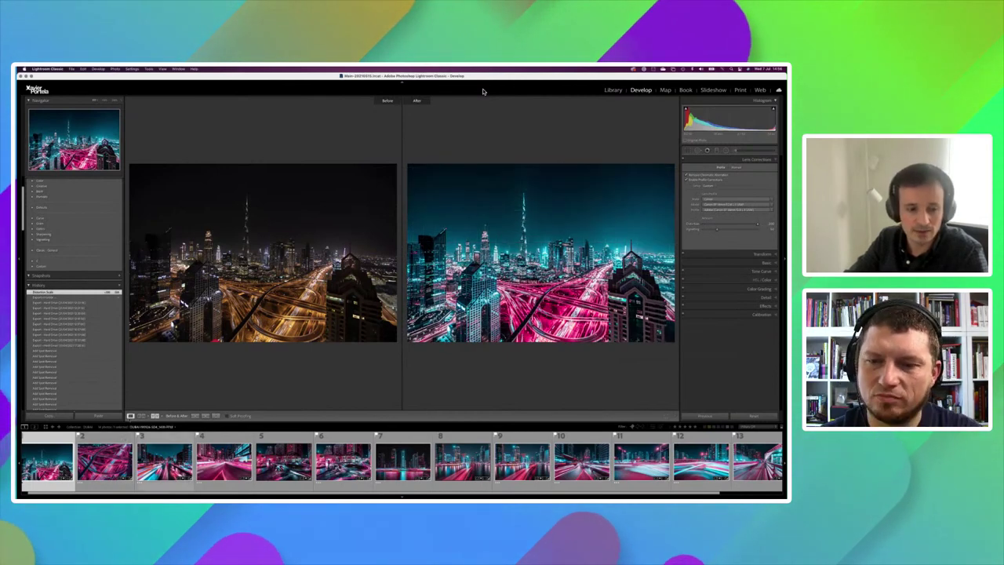
key(y)
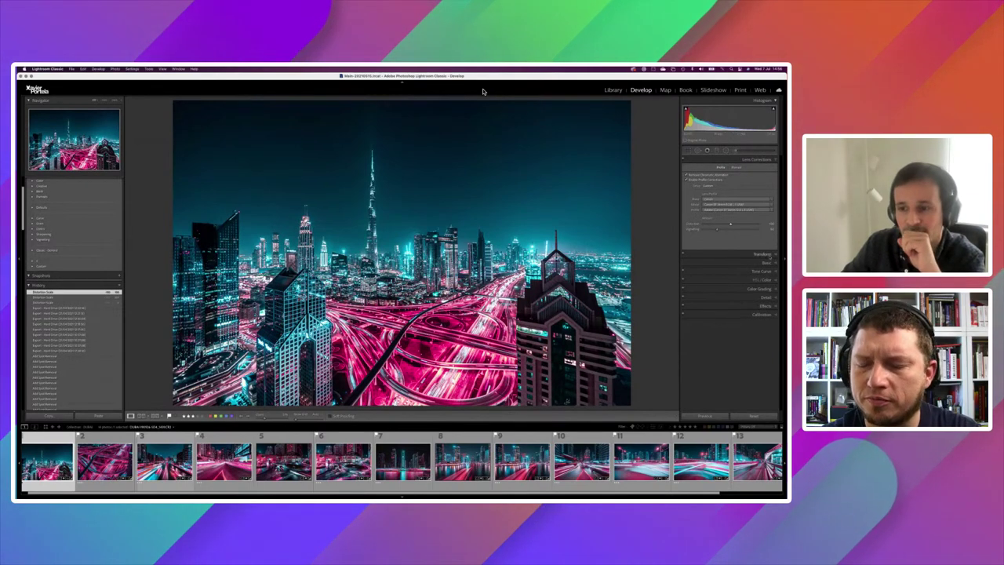
Step: Expand the Transform panel and advance to the pink highway interchange aerial photo
key(super+7)
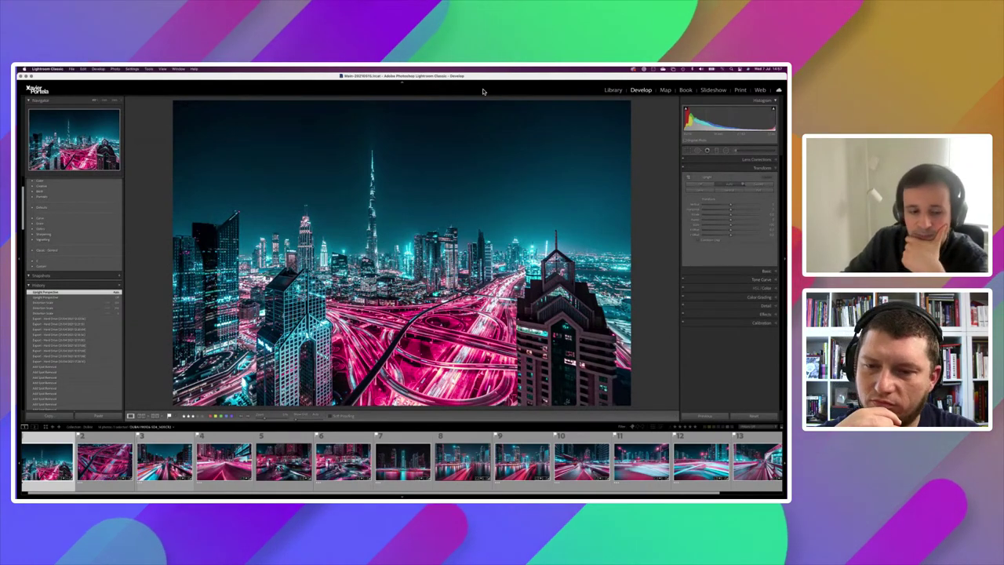
key(Right)
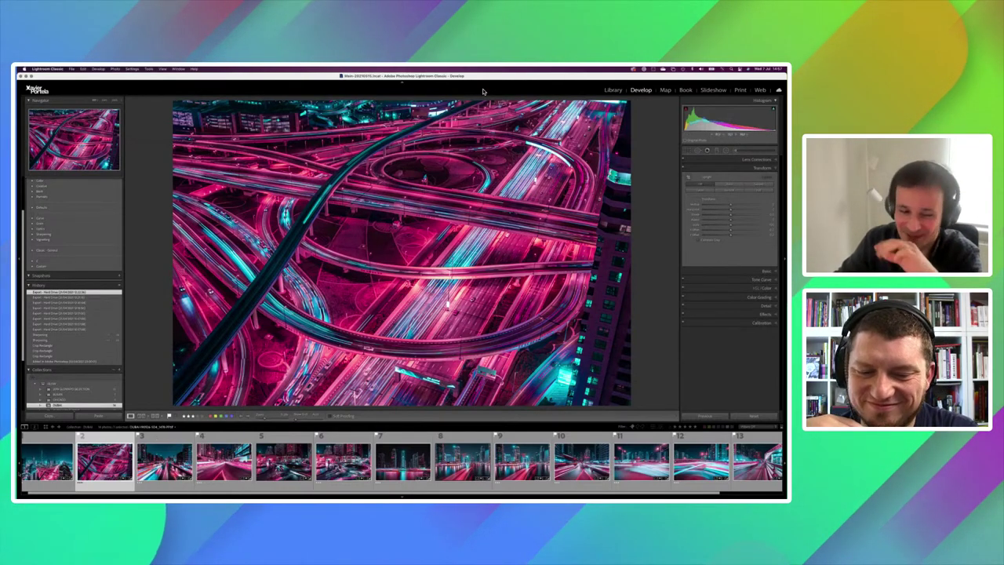
Step: Step through the Dubai filmstrip and compare photo 8, the marina light trails, Before/After
key(Left)
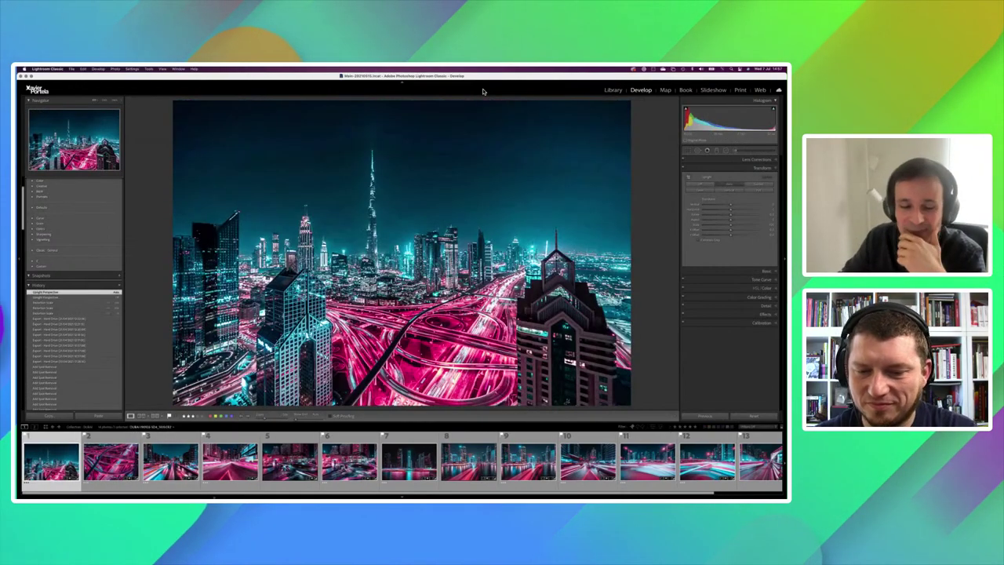
key(Right)
key(Right)
key(Right)
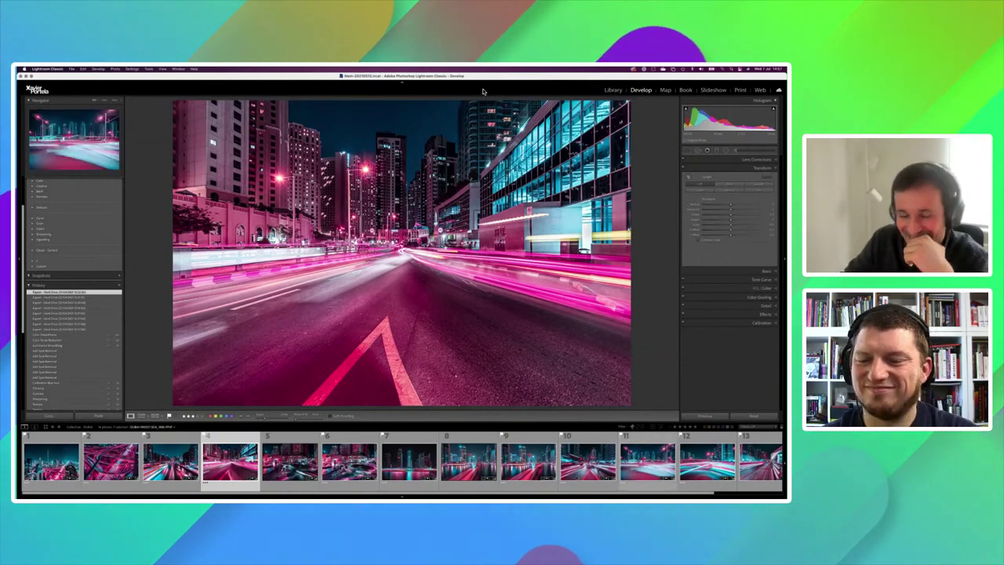
key(Right)
key(Right)
key(Right)
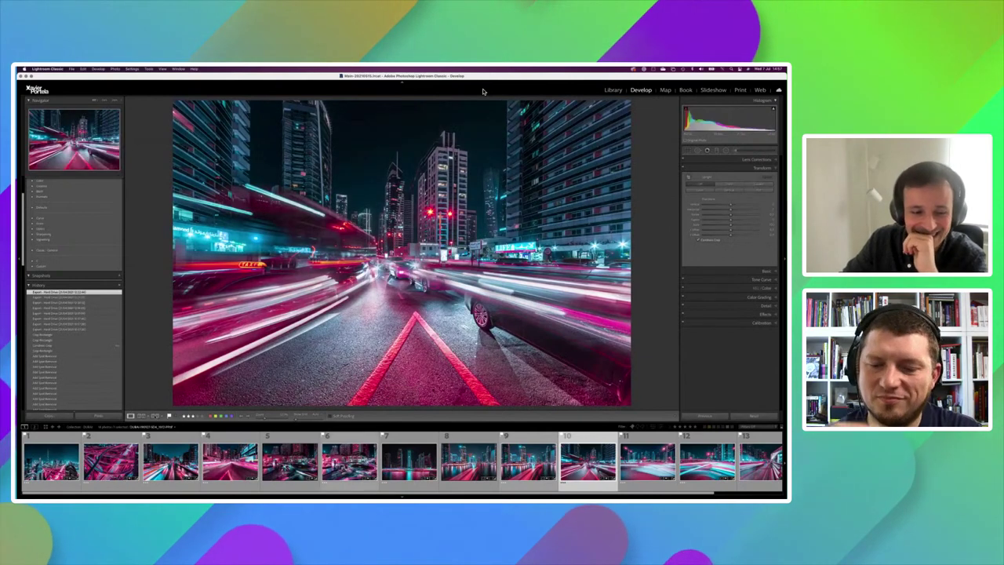
key(y)
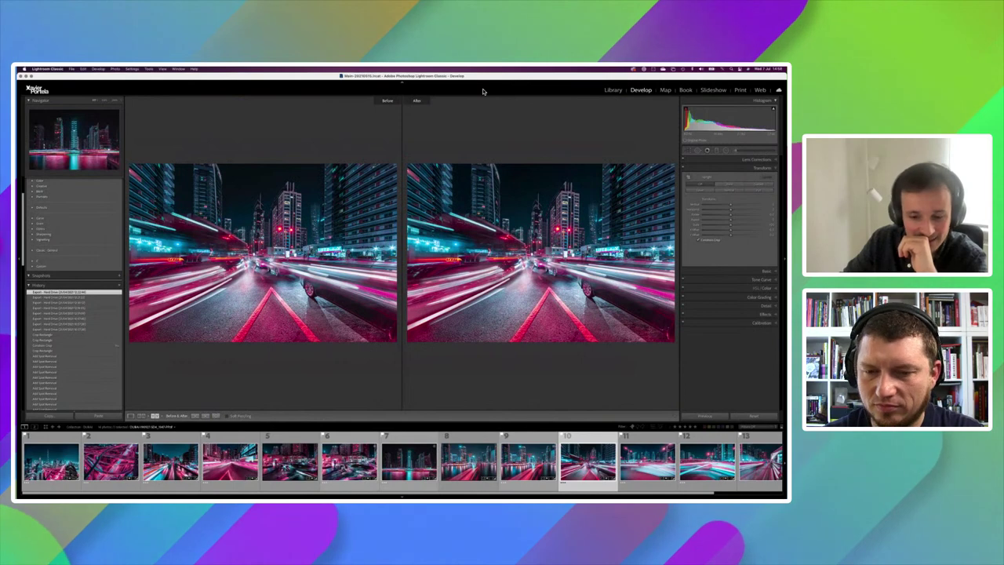
key(Left)
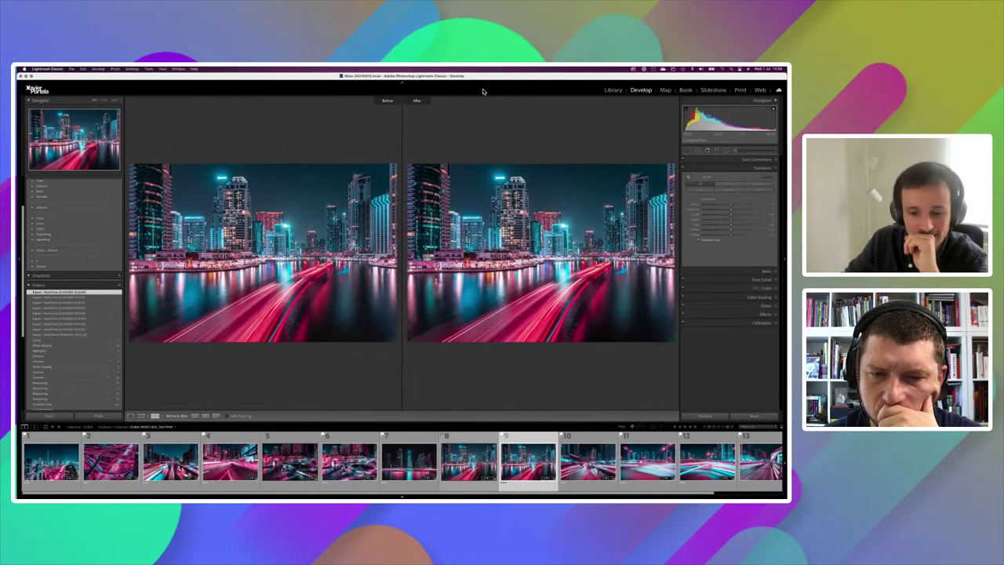
key(Left)
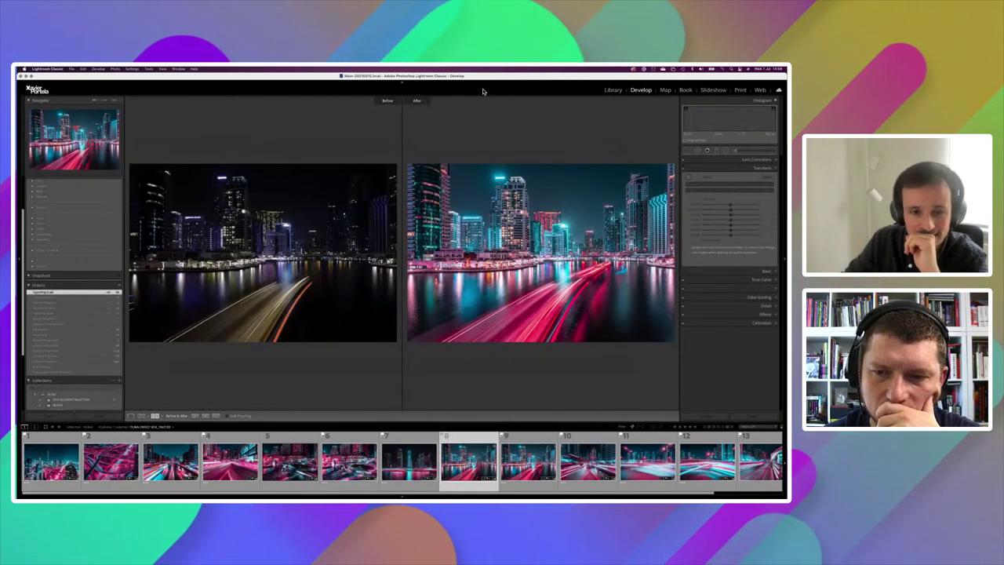
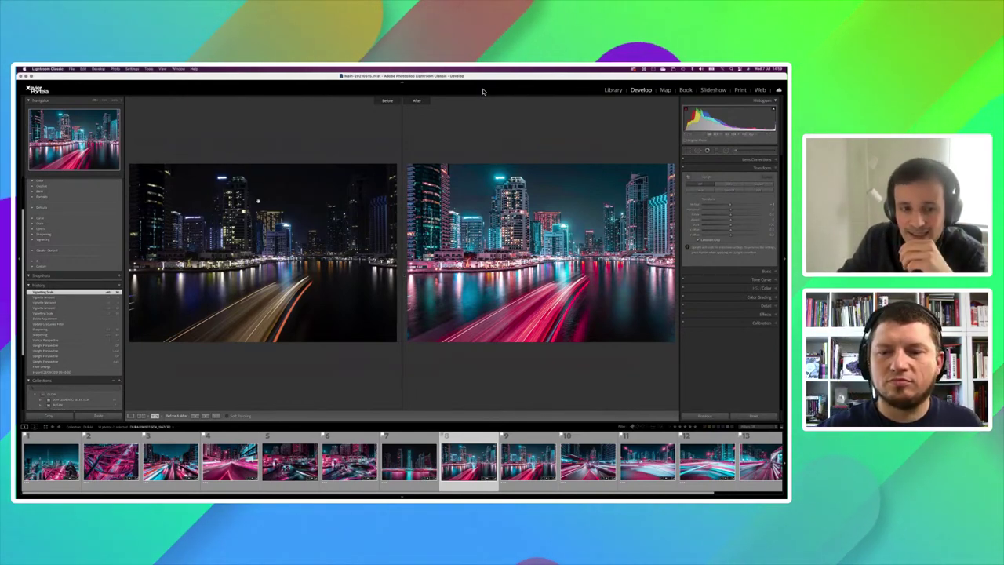
Step: Zoom to 1:1 on the lit towers of the edited Dubai marina night photo
key(z)
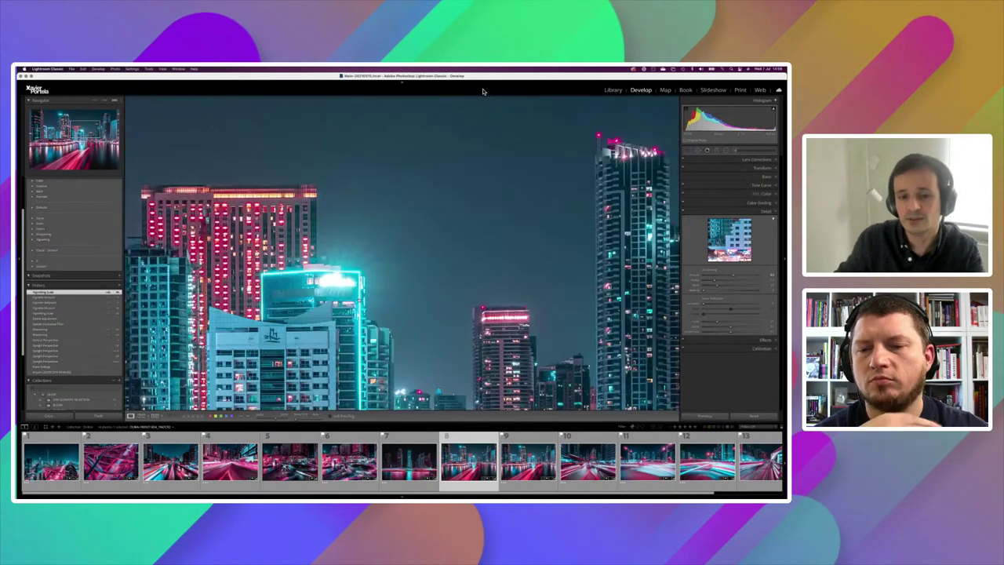
Step: Fit the Dubai photo with its info overlay, then show all windows to reach the browser
key(z)
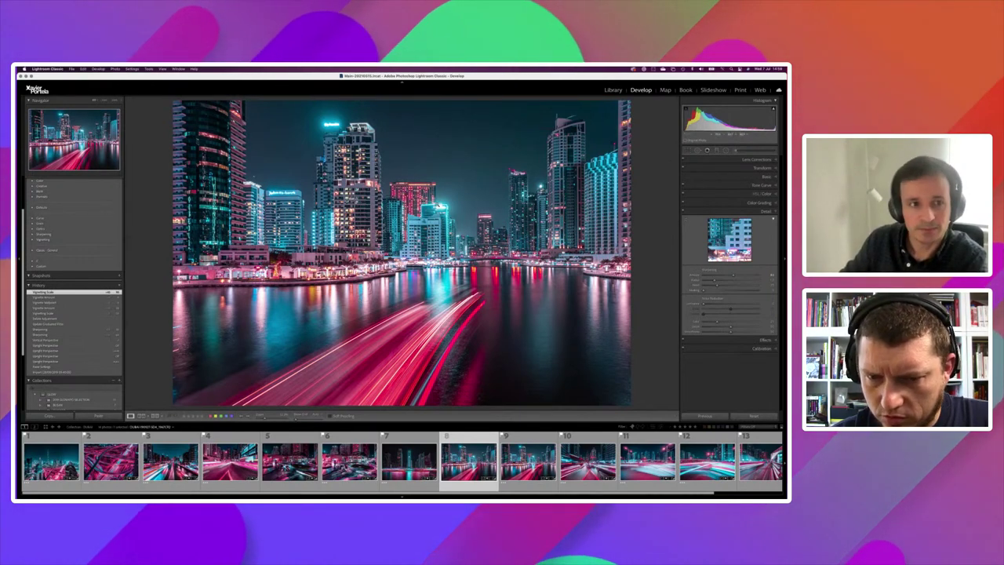
key(i)
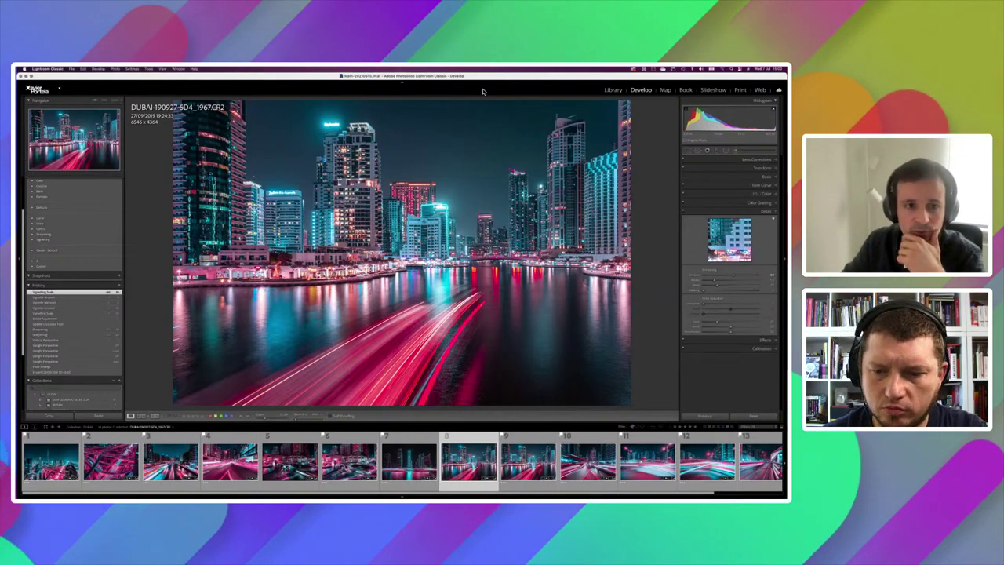
key(ctrl+Up)
Step: Open the #TOPOFTYO project on Behance and scroll through its Tokyo photos
key(Return)
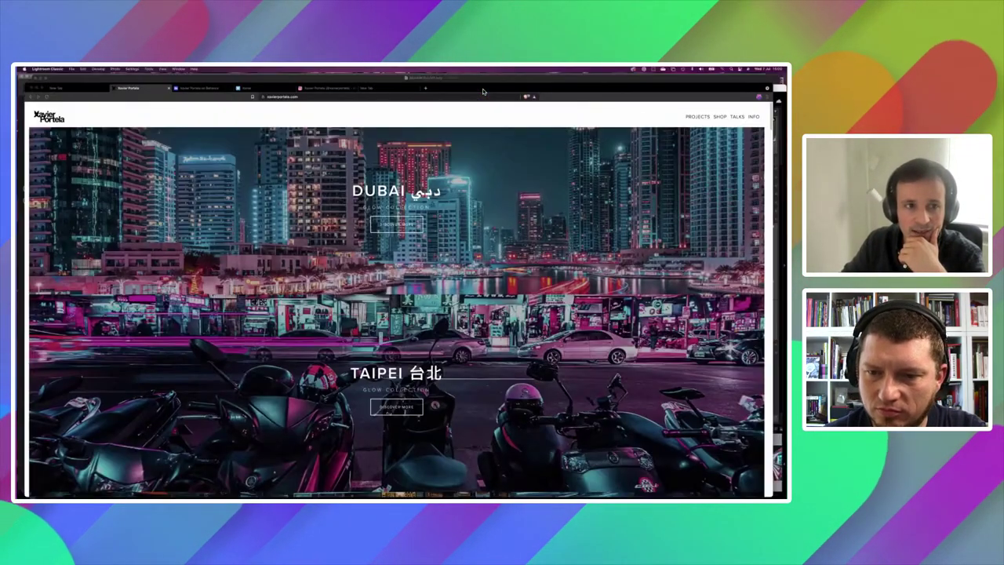
key(ctrl+Tab)
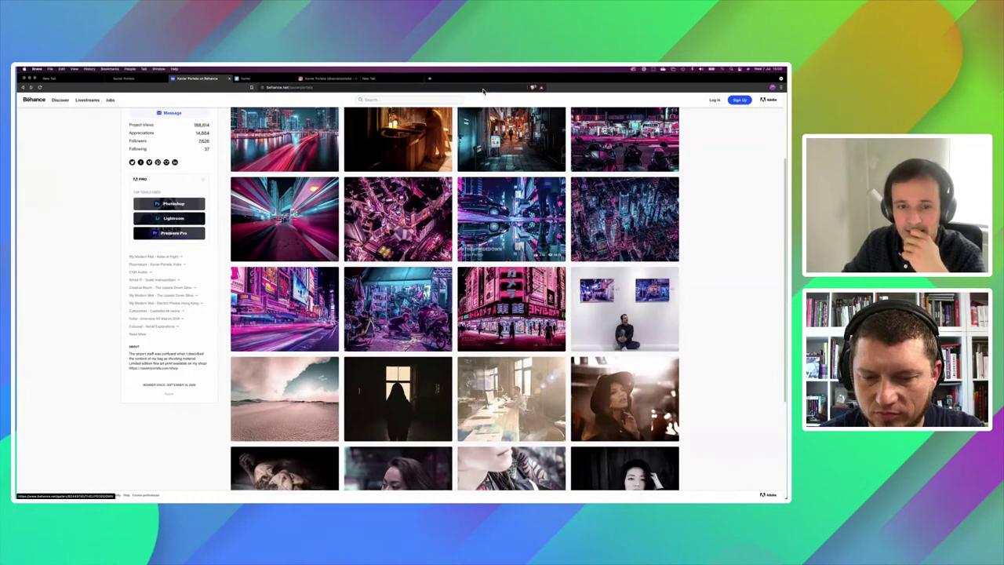
click(398, 218)
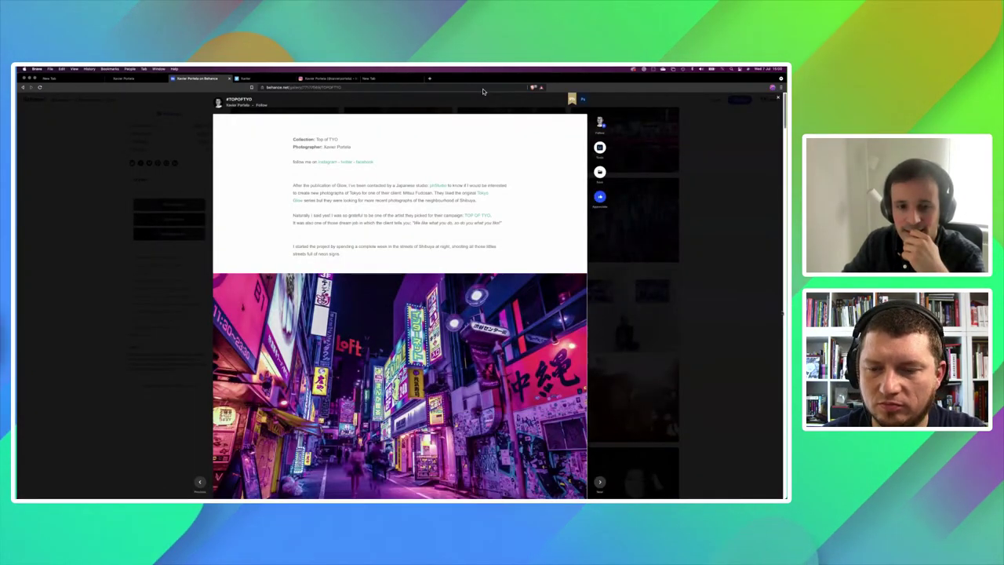
scroll(483, 92, down, 10)
scroll(483, 92, down, 5)
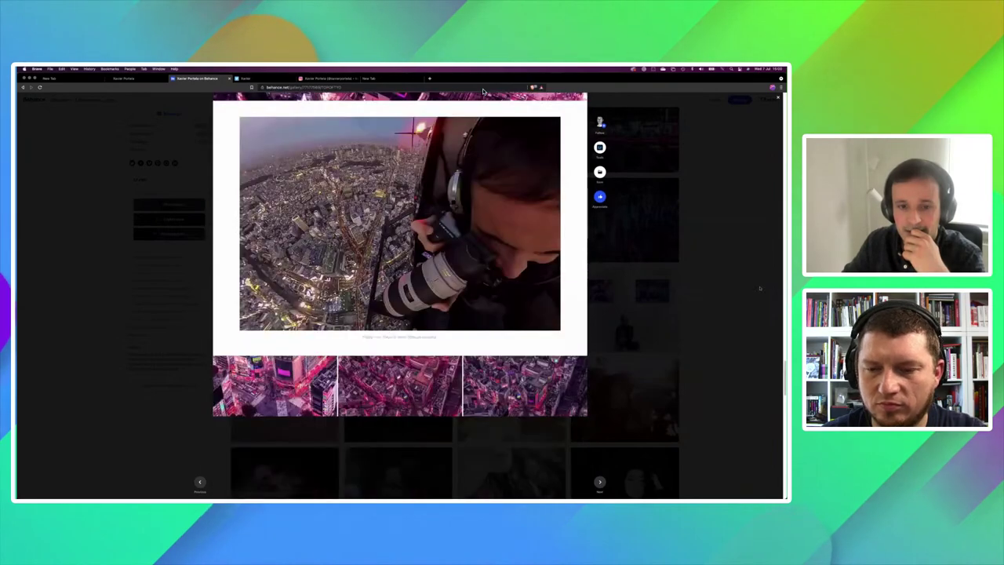
scroll(484, 92, down, 5)
scroll(484, 92, down, 5)
scroll(483, 92, down, 3)
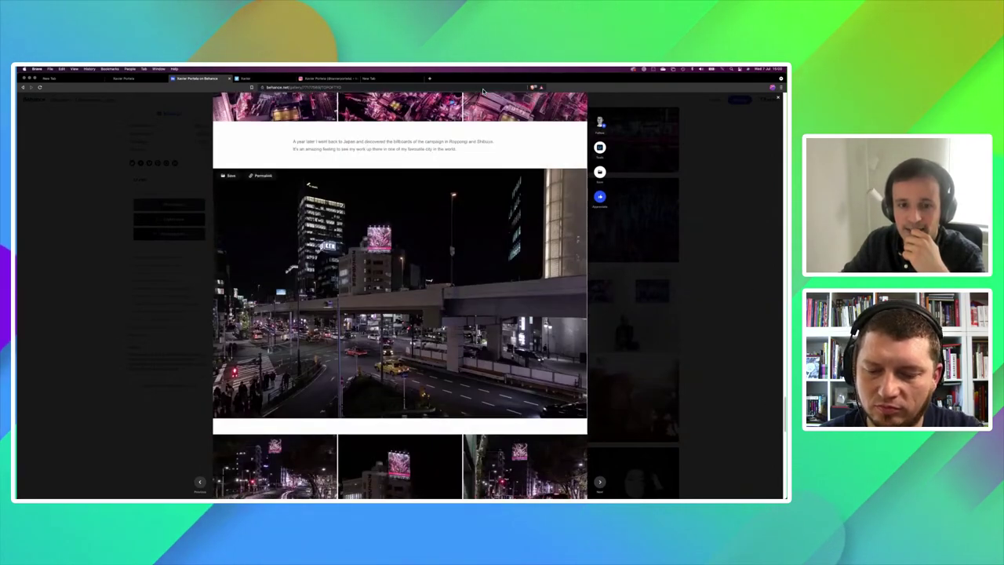
Step: Enlarge and close the Tokyo street and billboard photos, then return to the portfolio tab
click(484, 92)
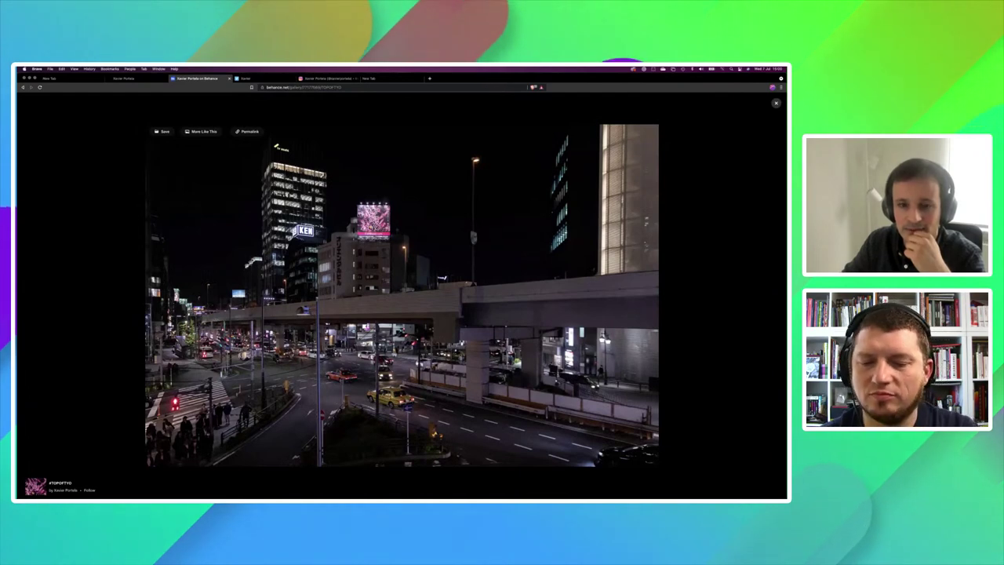
click(483, 92)
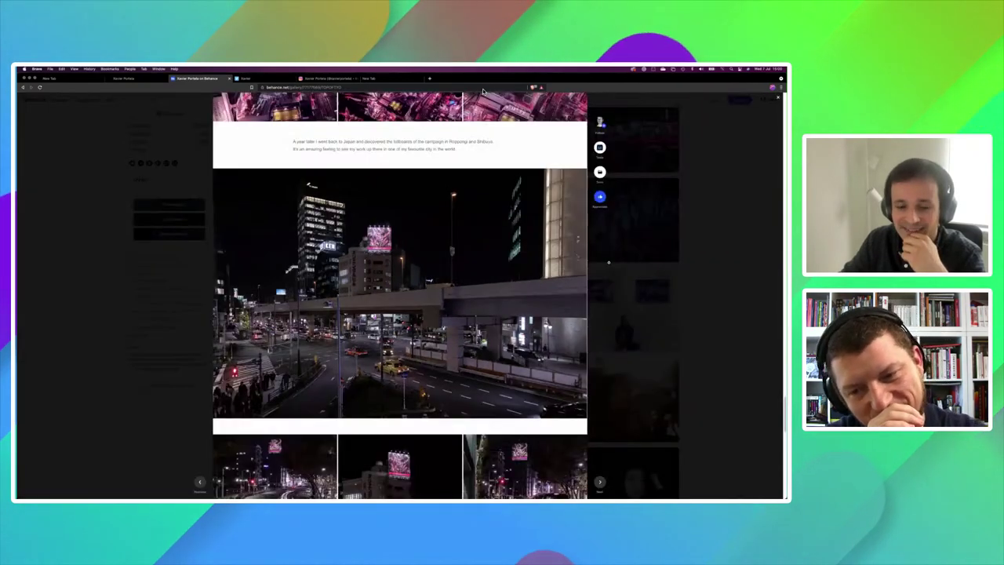
click(484, 92)
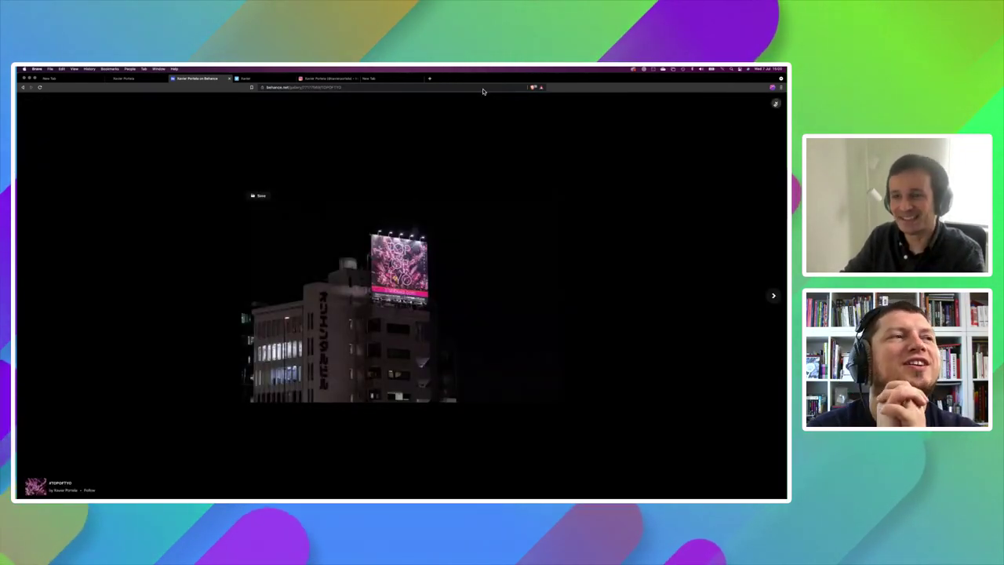
key(Escape)
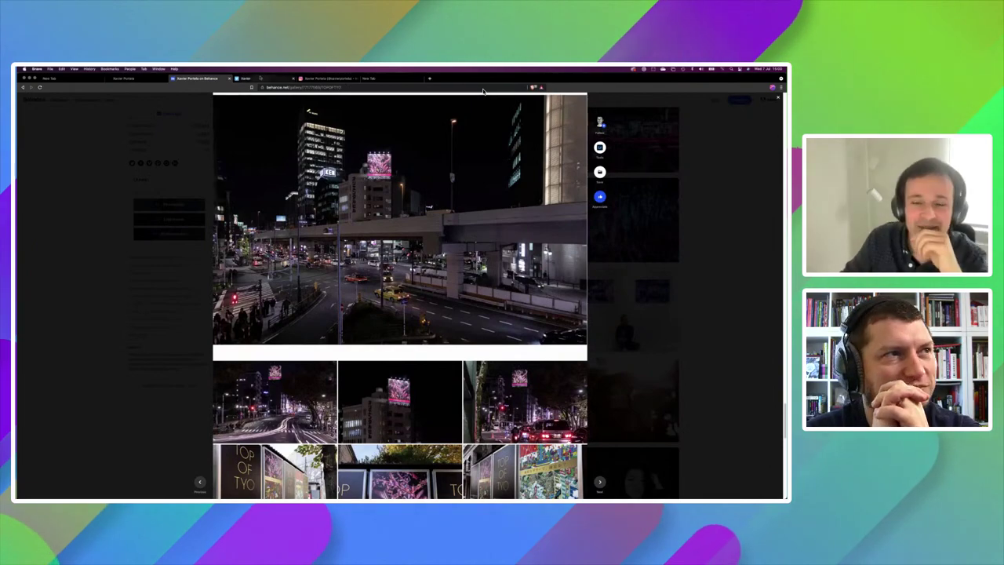
key(ctrl+Tab)
click(119, 78)
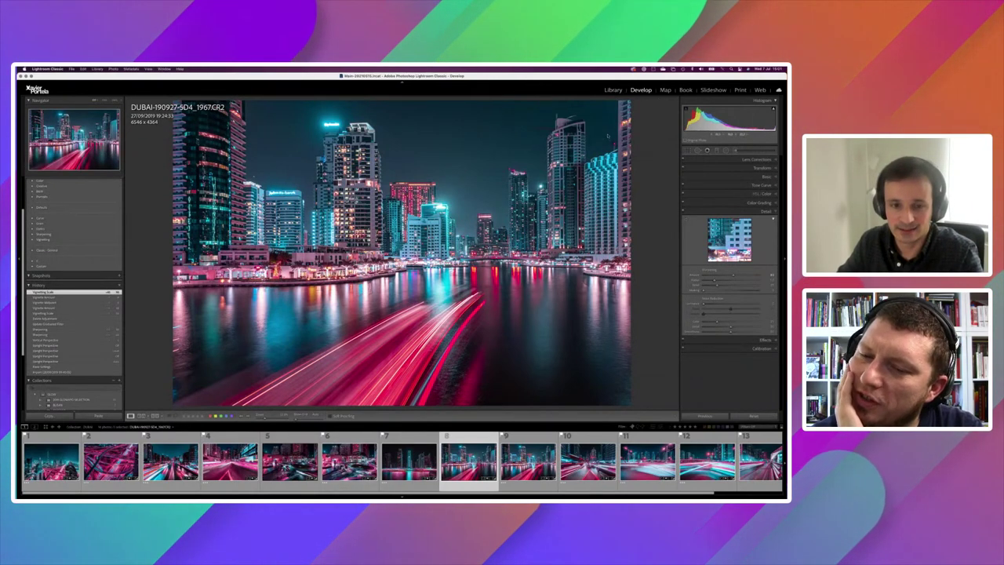
key(g)
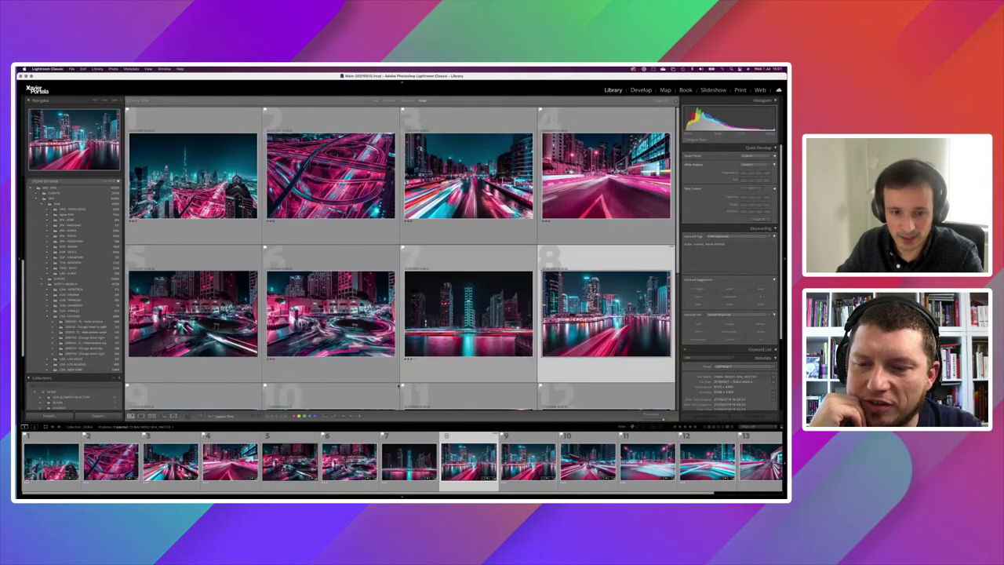
scroll(398, 385, down, 2)
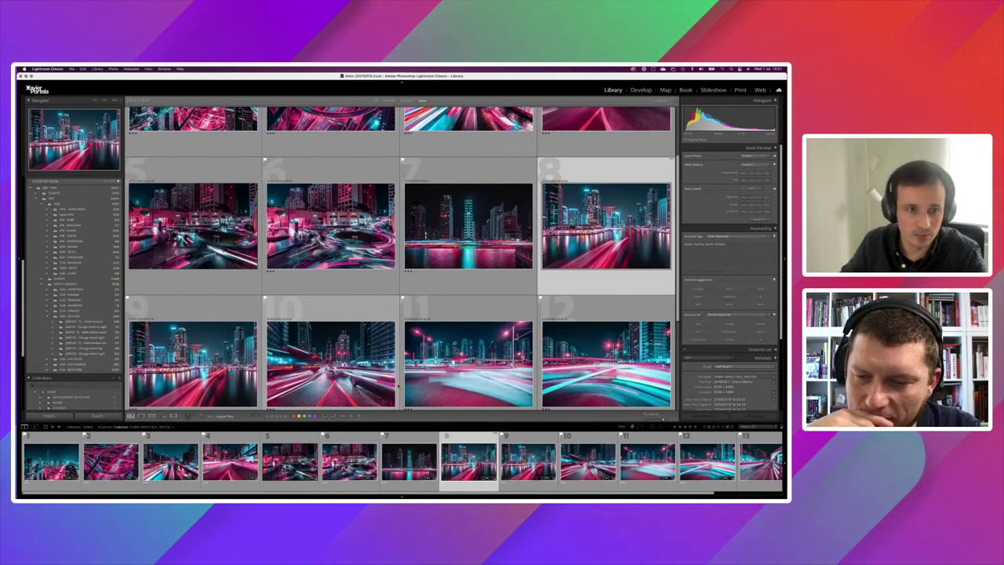
scroll(398, 385, down, 2)
scroll(399, 385, up, 5)
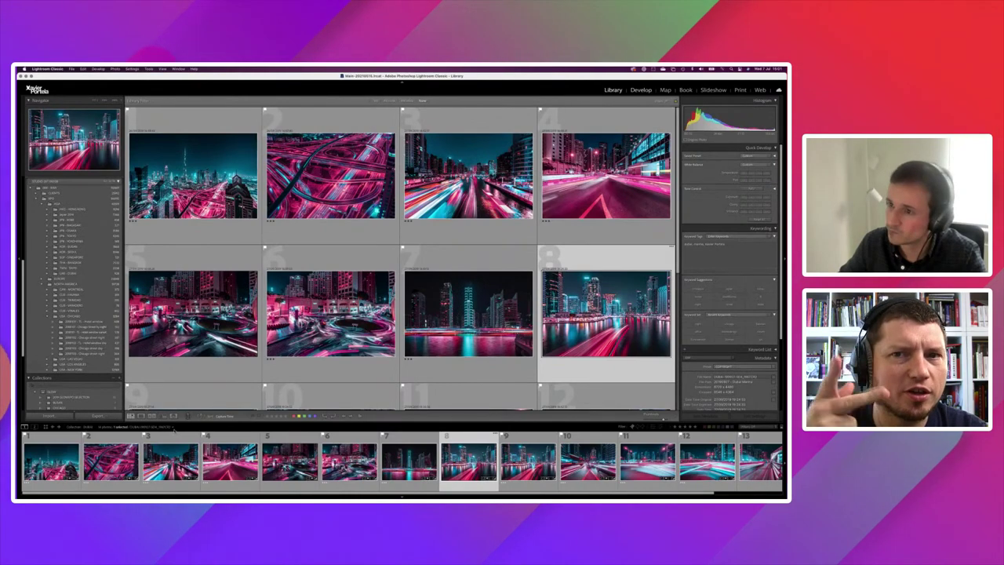
key(d)
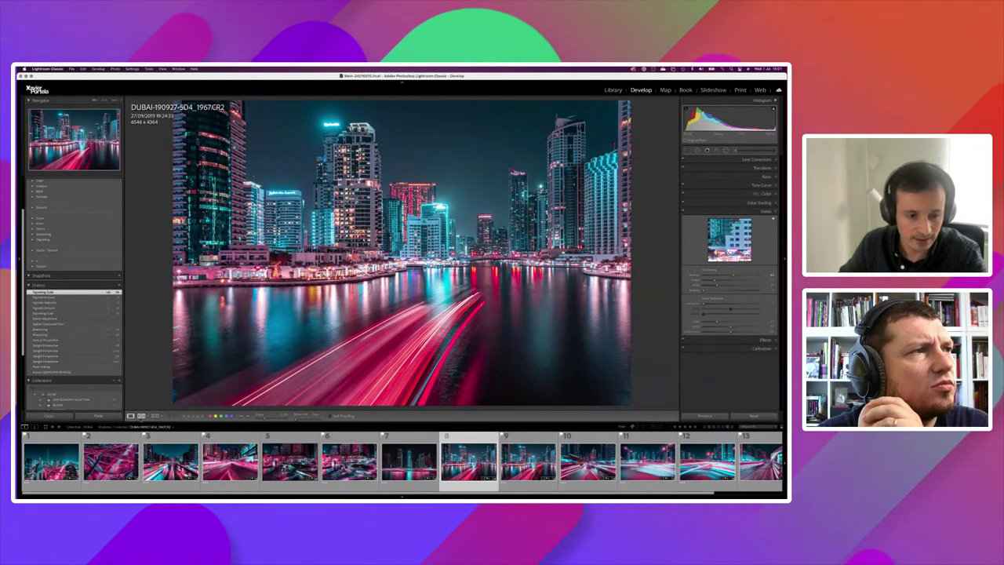
Step: Show the Before/After comparison for photo 5, the roundabout light-trail shot
key(shift+r)
key(y)
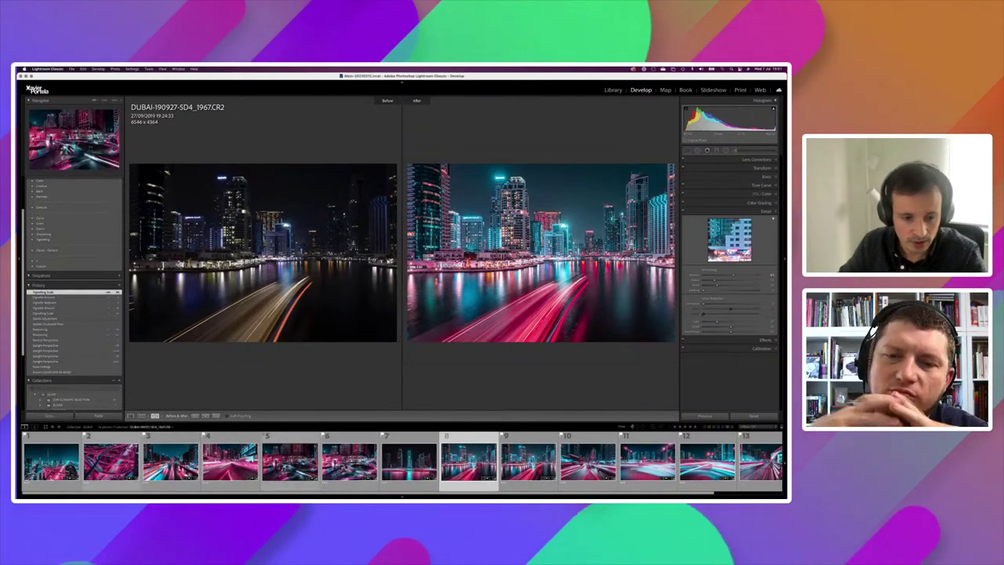
click(290, 462)
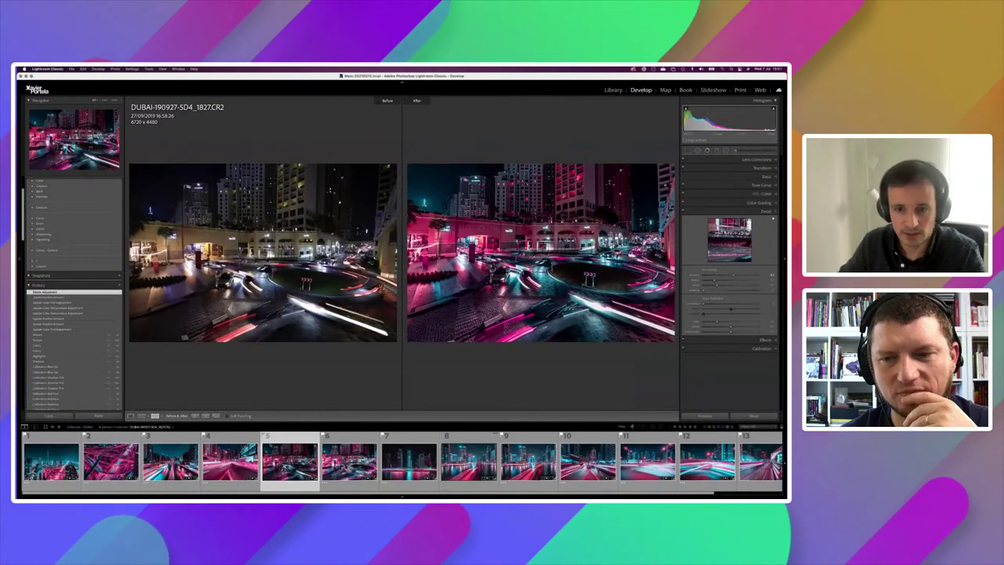
Step: Hide the side panels to enlarge the comparison, then restore them and scroll to Collections
key(Tab)
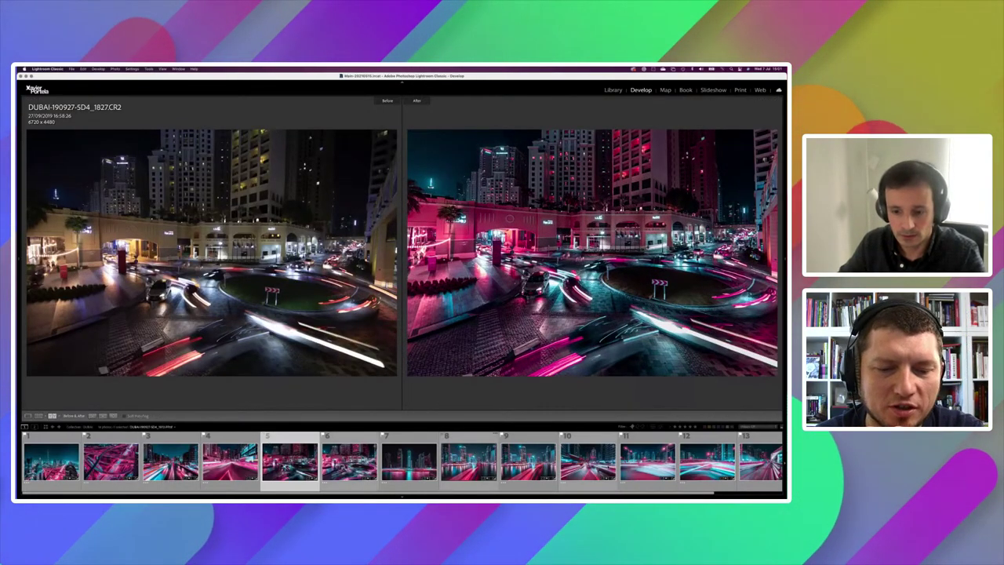
scroll(401, 462, down, 1)
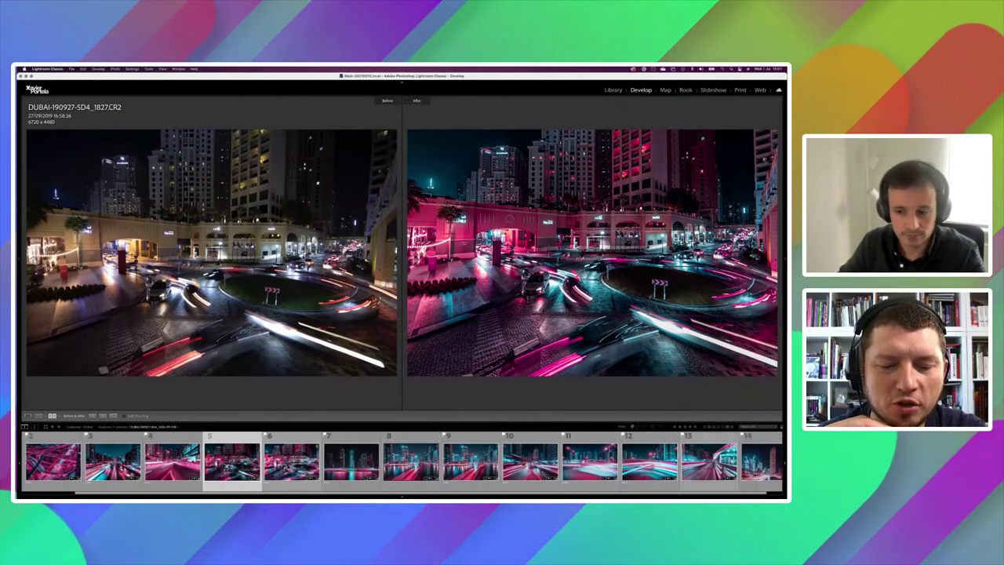
scroll(401, 461, down, 1)
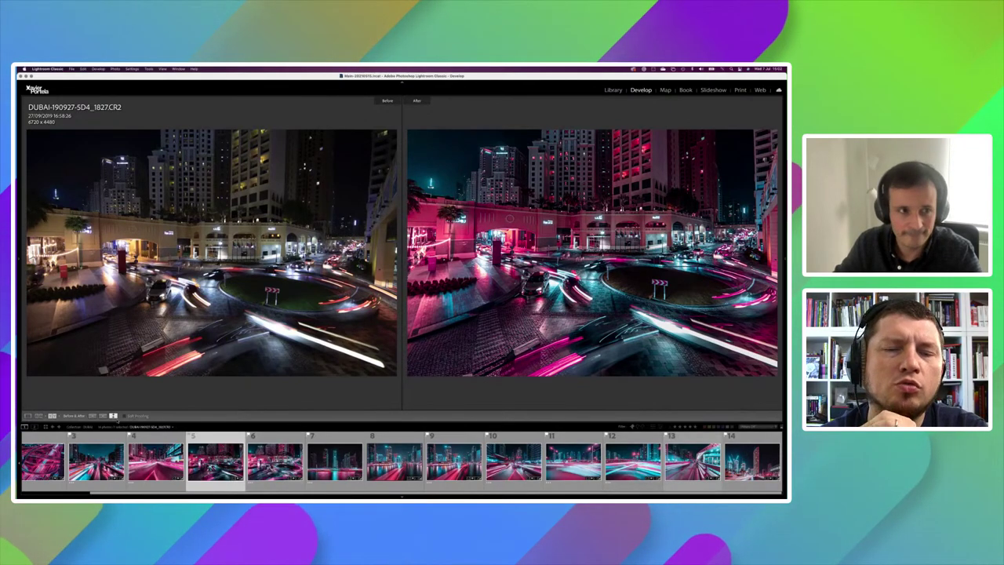
key(Tab)
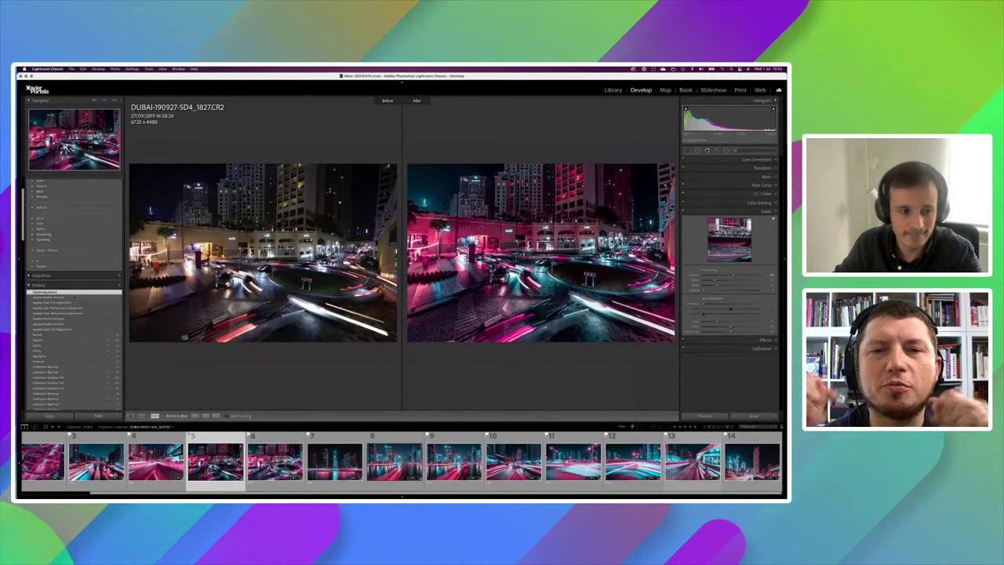
scroll(82, 383, down, 3)
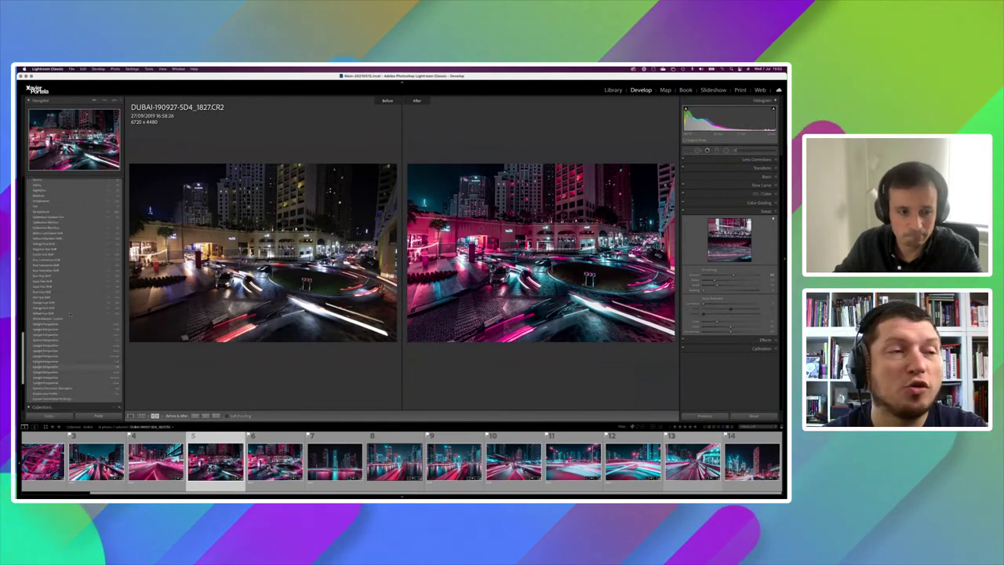
scroll(80, 377, down, 5)
scroll(79, 369, down, 3)
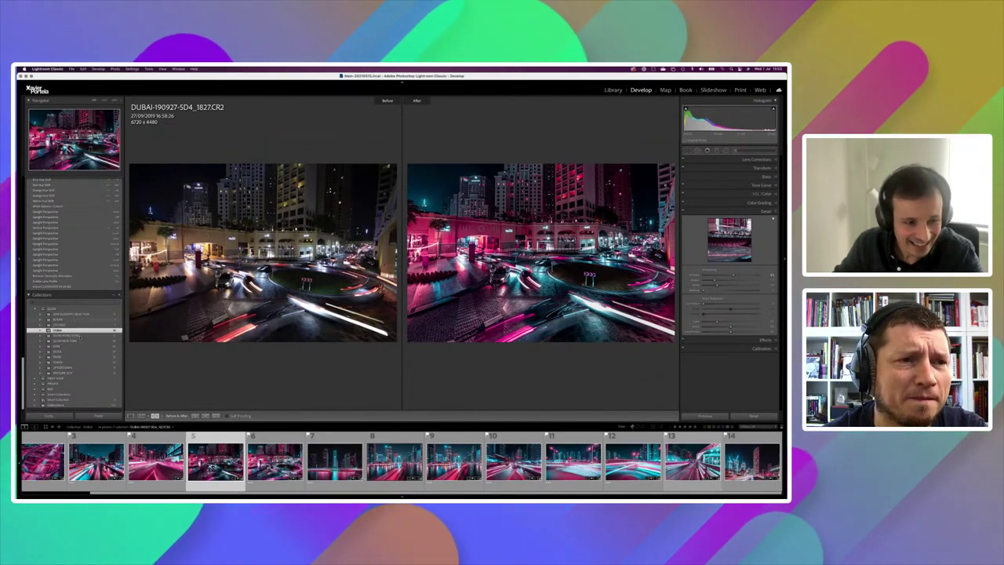
Step: Switch to the Kobe night collection and compare photo 11, the neon sign shot
click(84, 346)
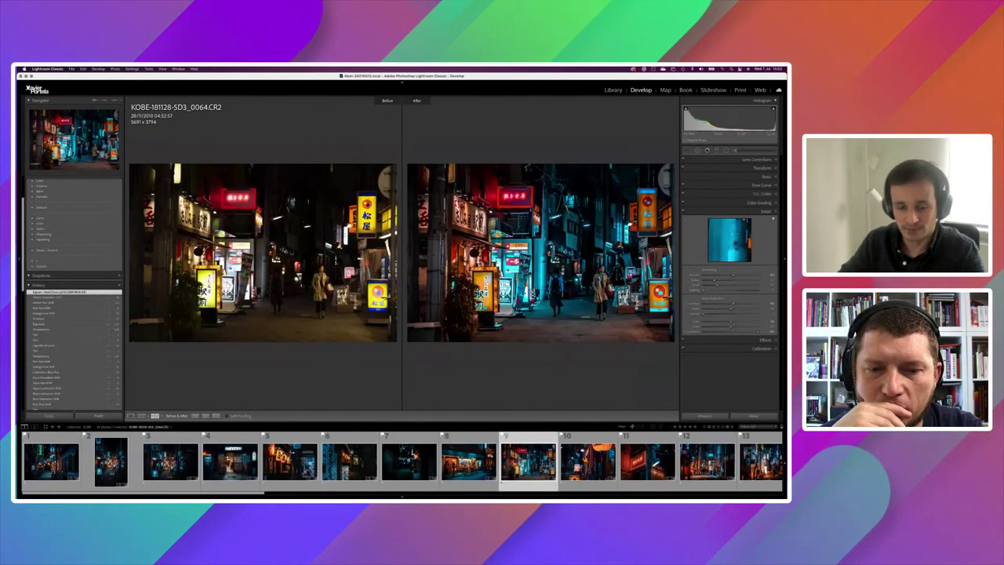
key(Tab)
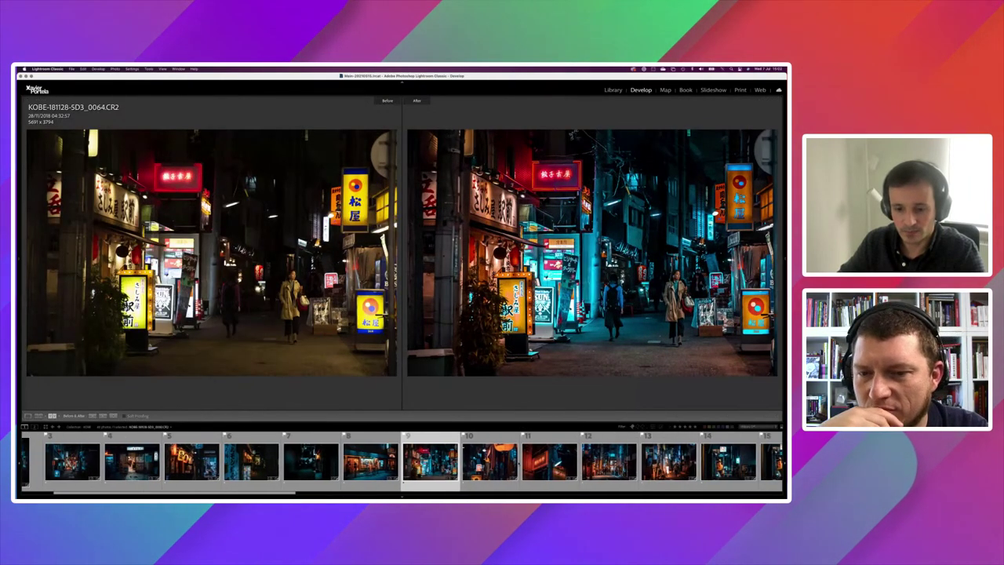
click(522, 463)
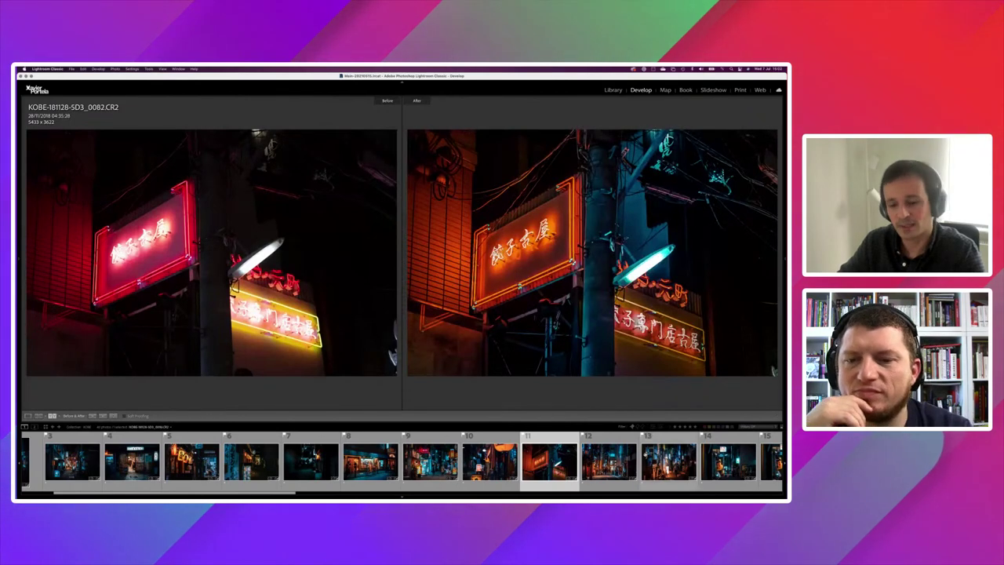
scroll(605, 471, down, 3)
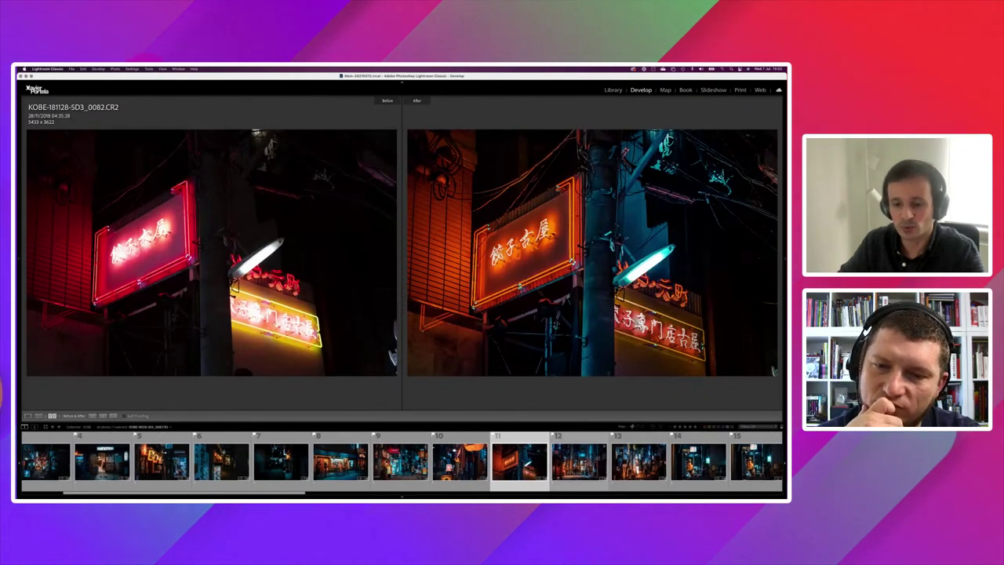
Step: Step through further Kobe frames to KOBE-181128-5D3_0019 and restore the side panels
key(Right)
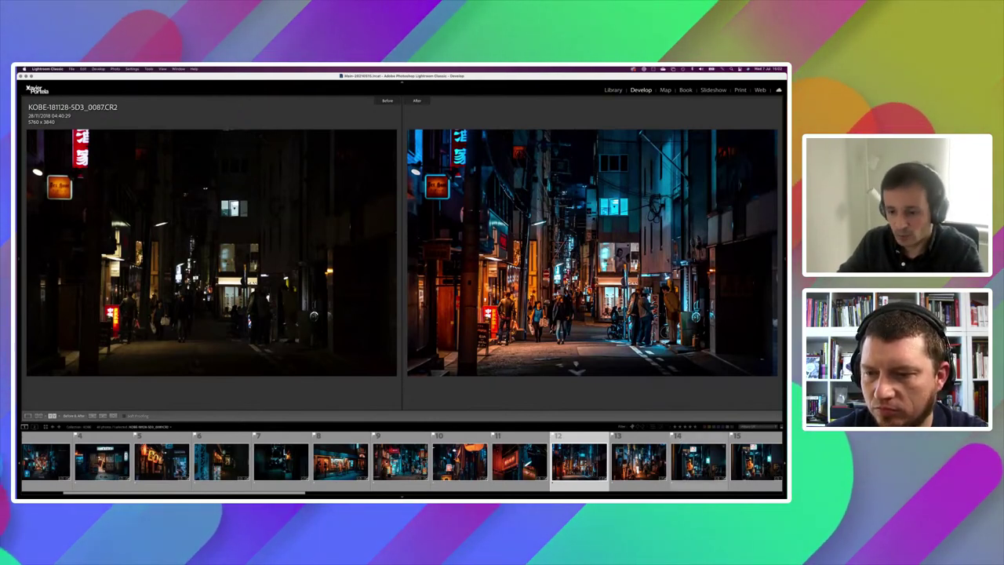
key(Right)
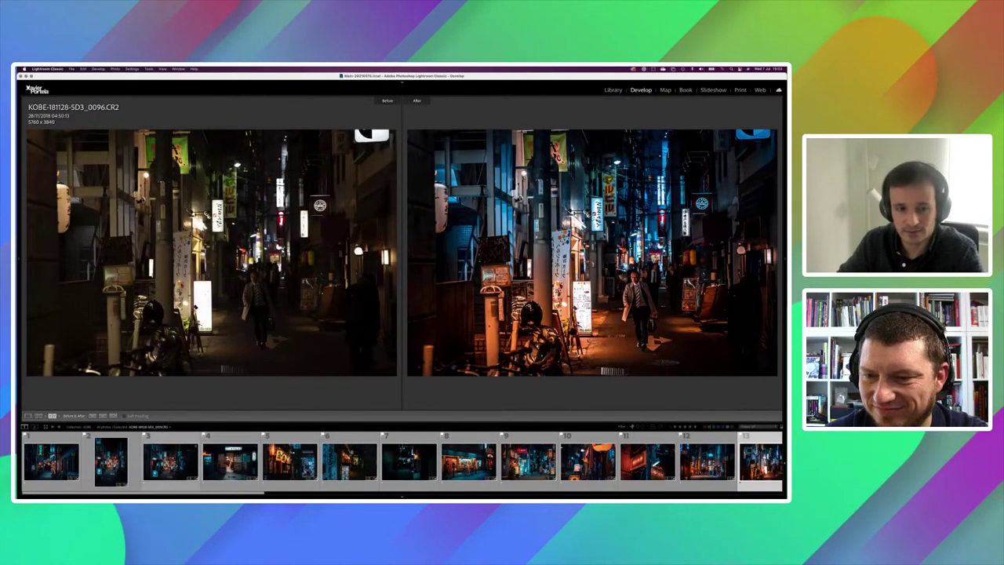
click(170, 462)
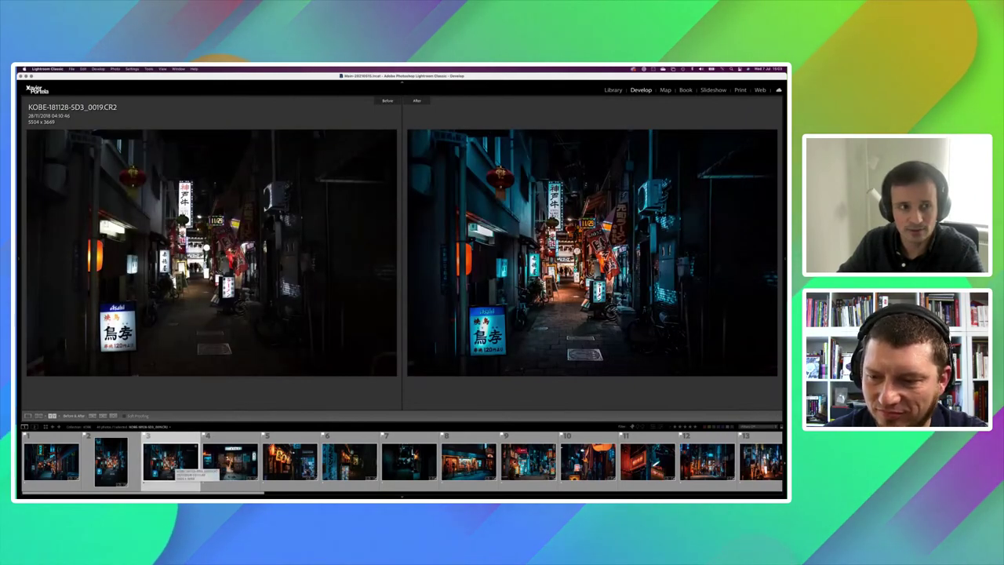
key(Tab)
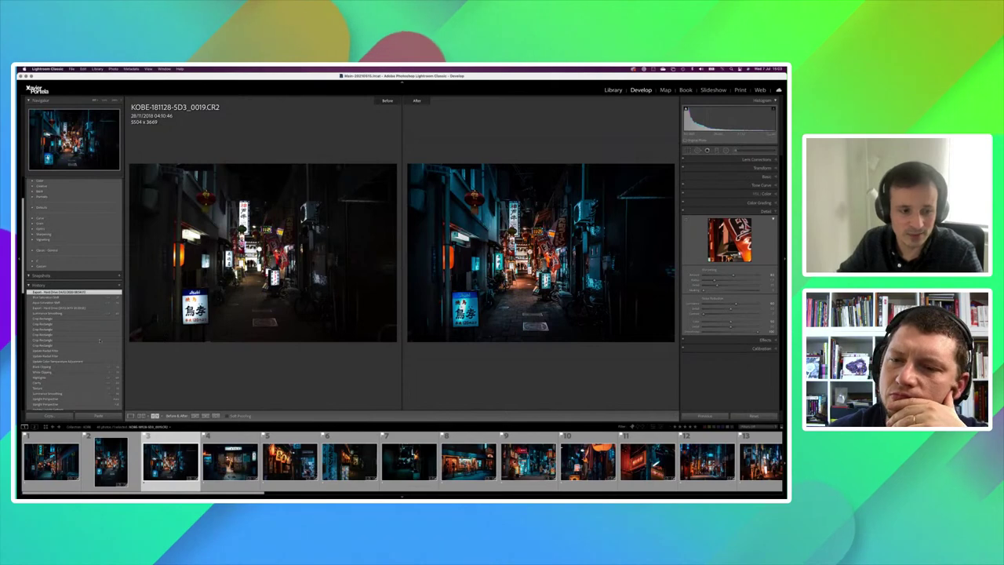
Step: Open TOKYO collection photo 20140705-SP6A2426.CR2 in Develop's before/after view
key(g)
scroll(101, 391, down, 5)
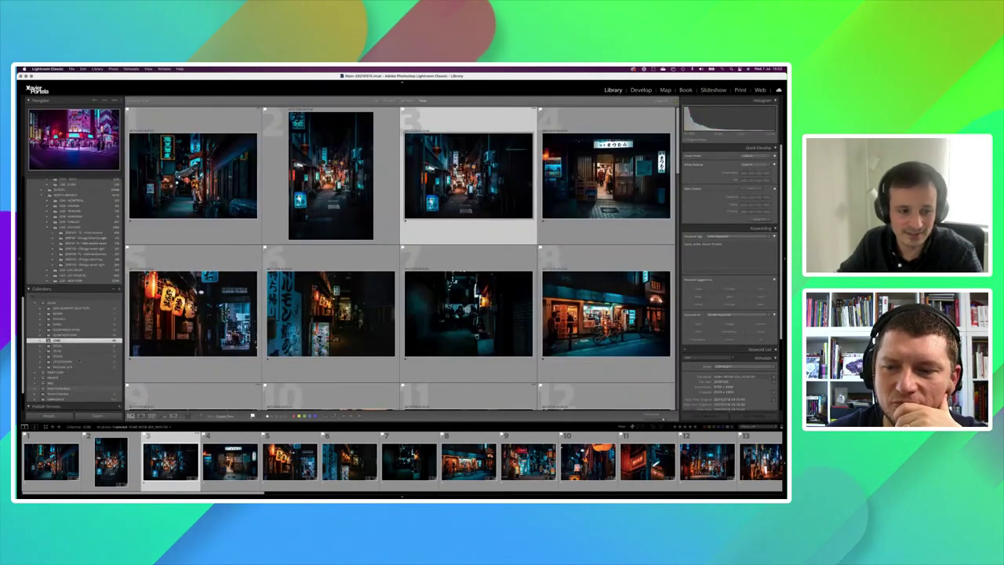
click(80, 357)
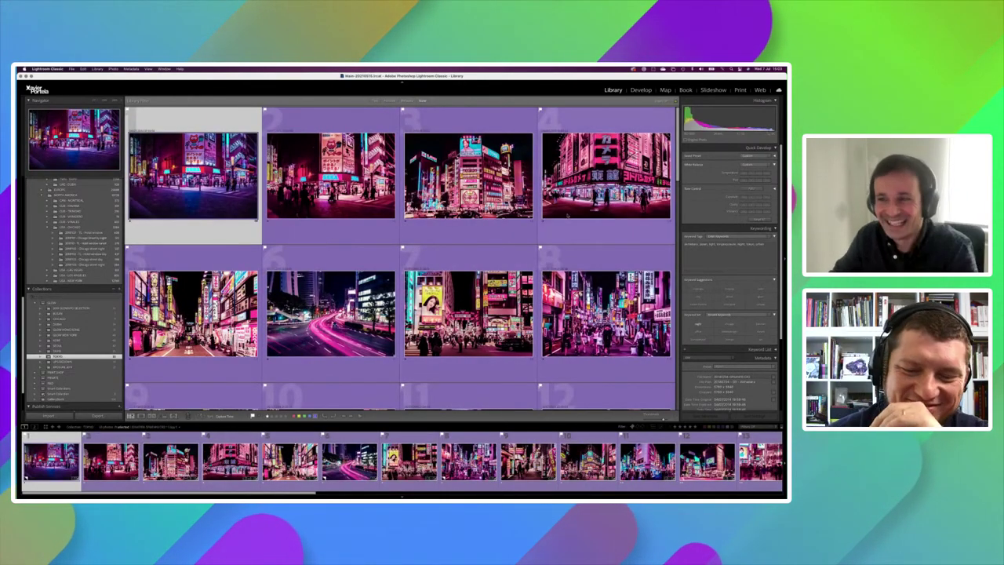
key(Right)
key(Right)
key(Right)
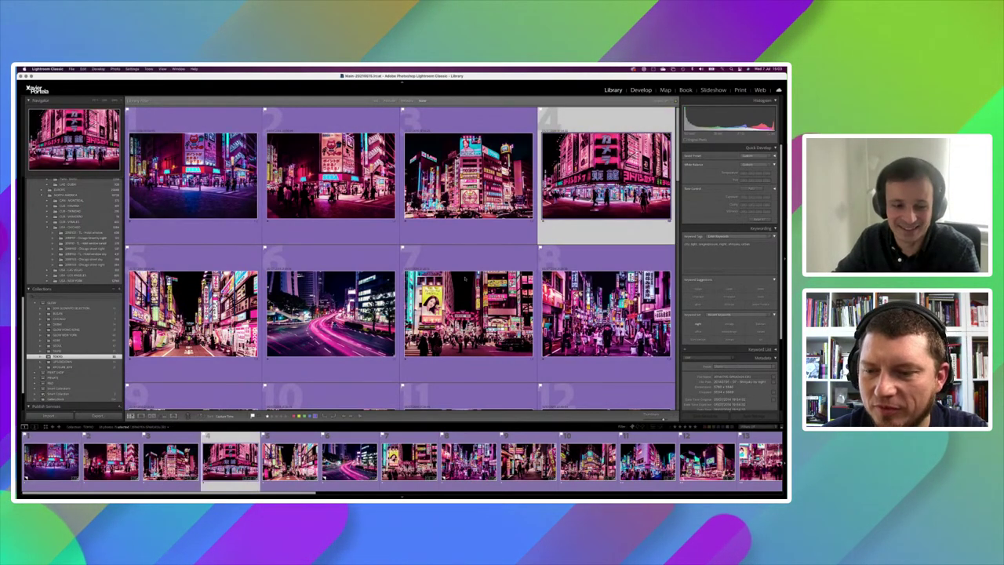
key(d)
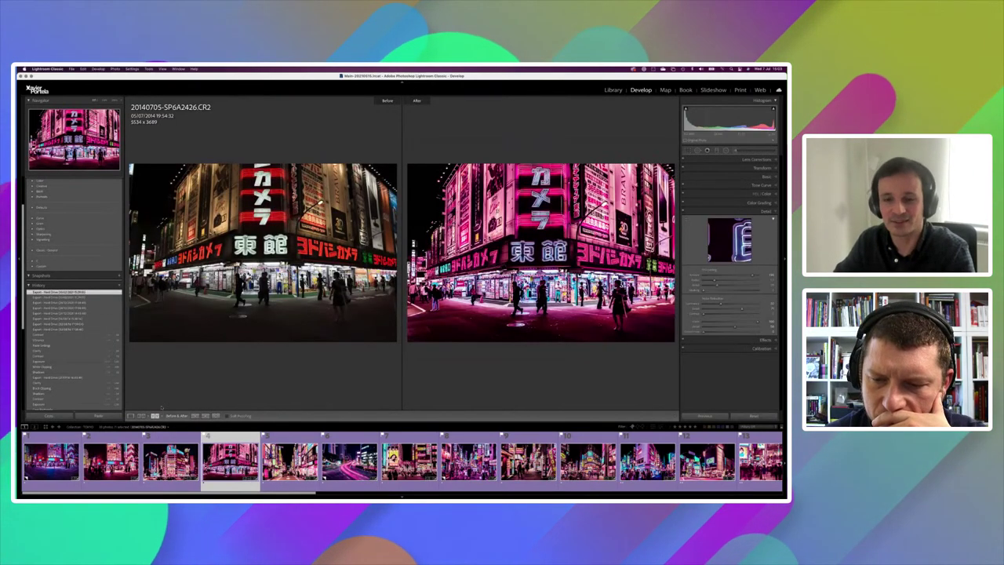
Step: Hide the side panels and step to the next Tokyo photo's before/after comparison
key(Tab)
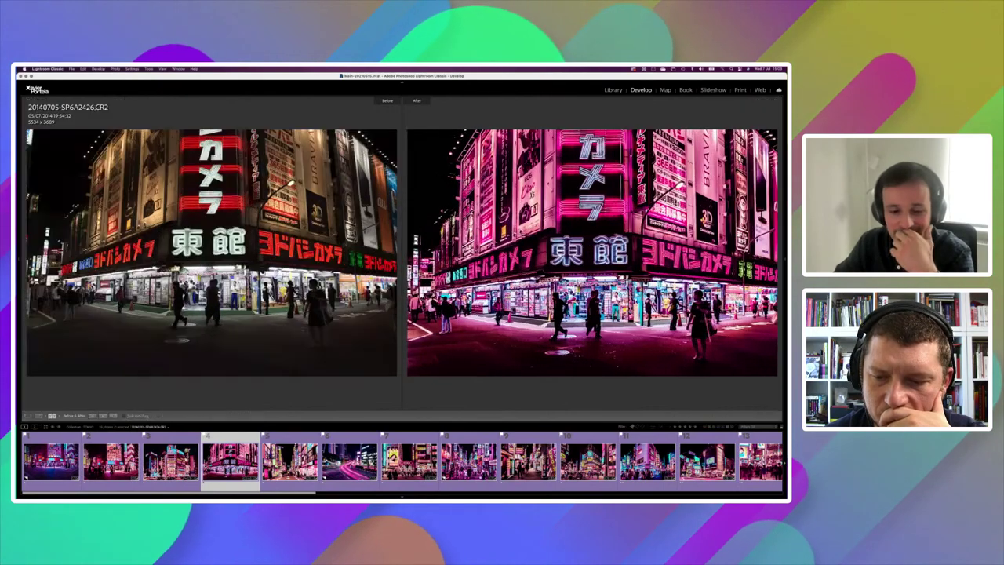
key(Right)
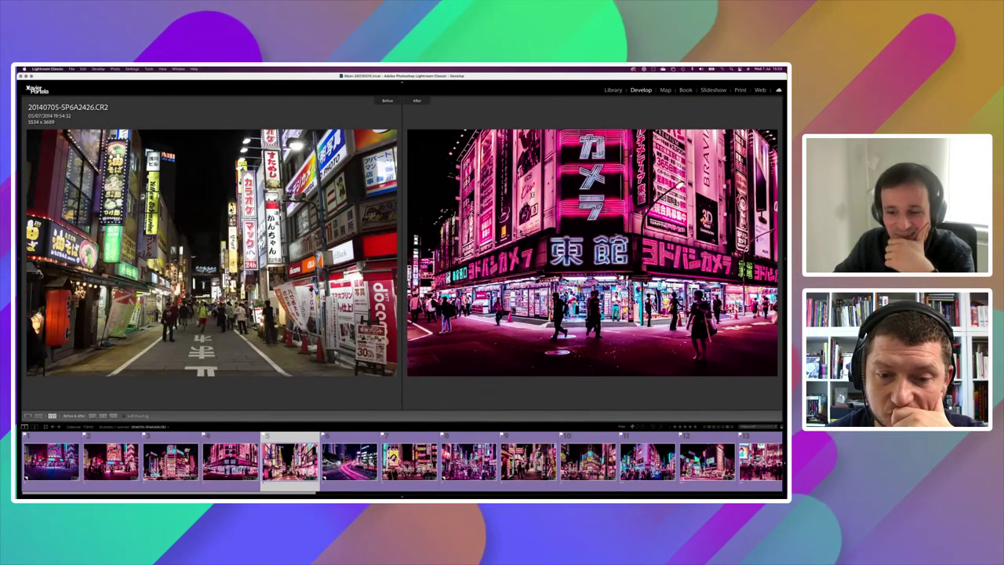
scroll(401, 461, down, 2)
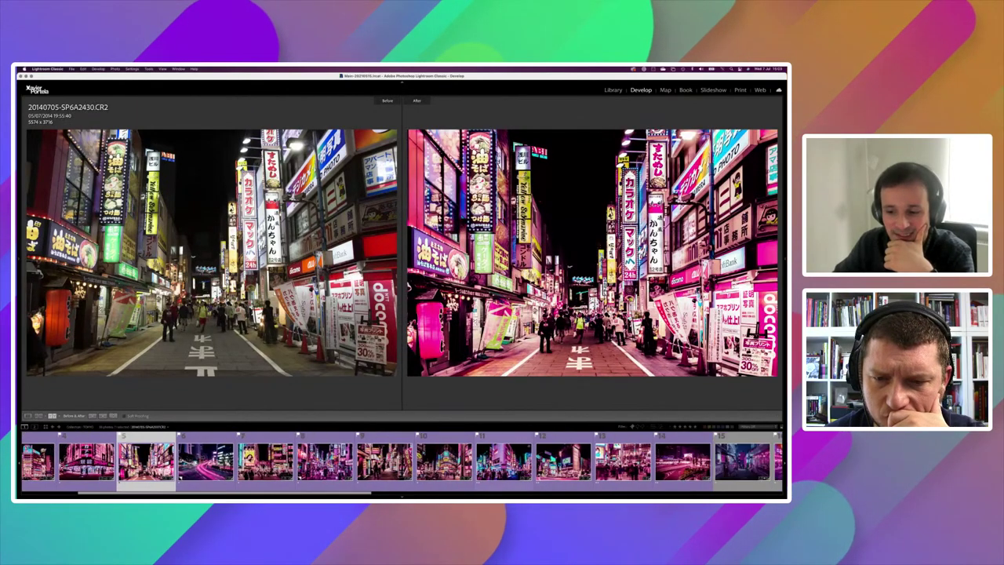
scroll(402, 461, down, 2)
scroll(402, 461, down, 2)
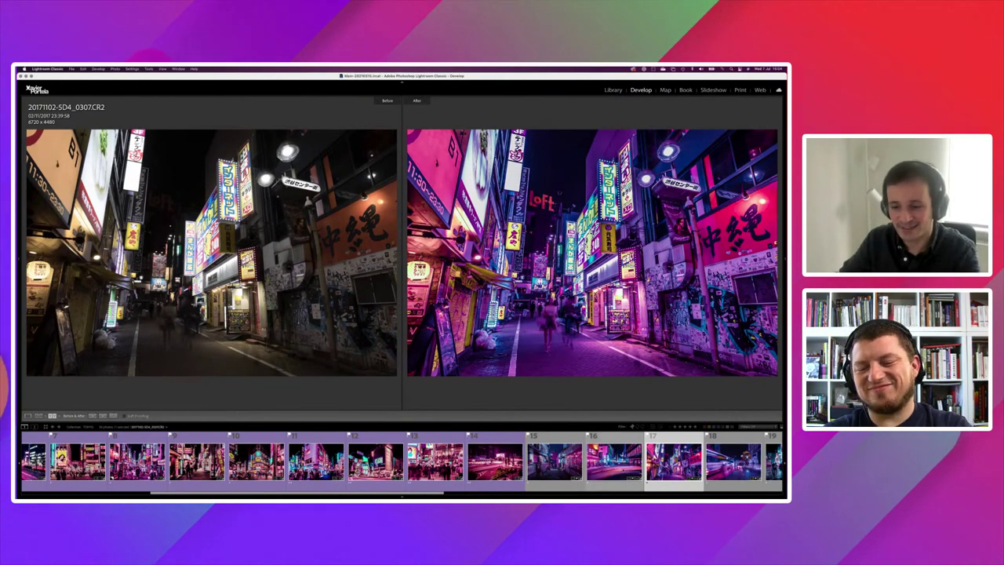
Step: Compare 20171103-5D4_0577 and the street-corner shot 20171103-5D4_1615, then restore the side panels
scroll(402, 463, right, 3)
scroll(401, 463, right, 3)
scroll(402, 463, right, 3)
scroll(401, 463, right, 3)
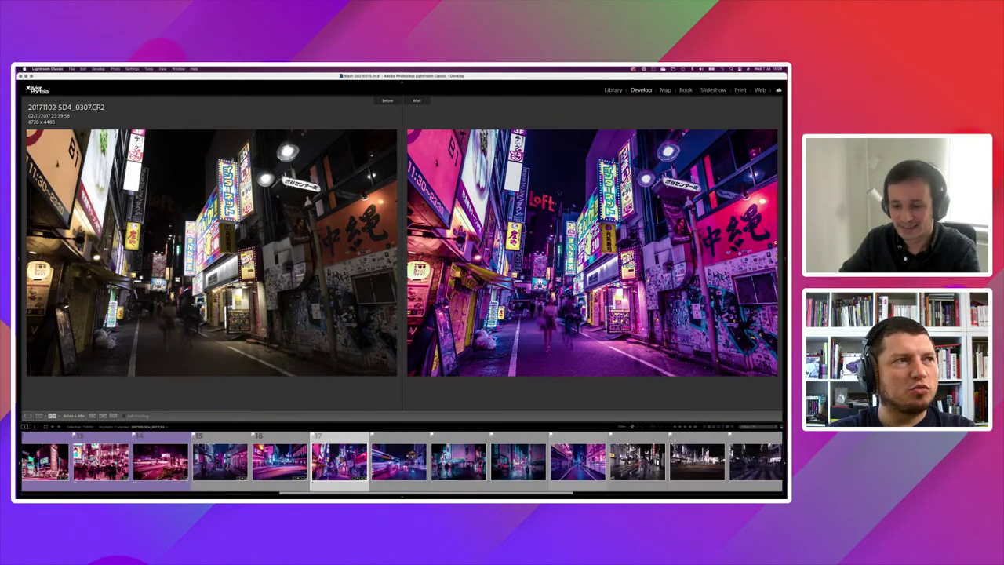
click(578, 462)
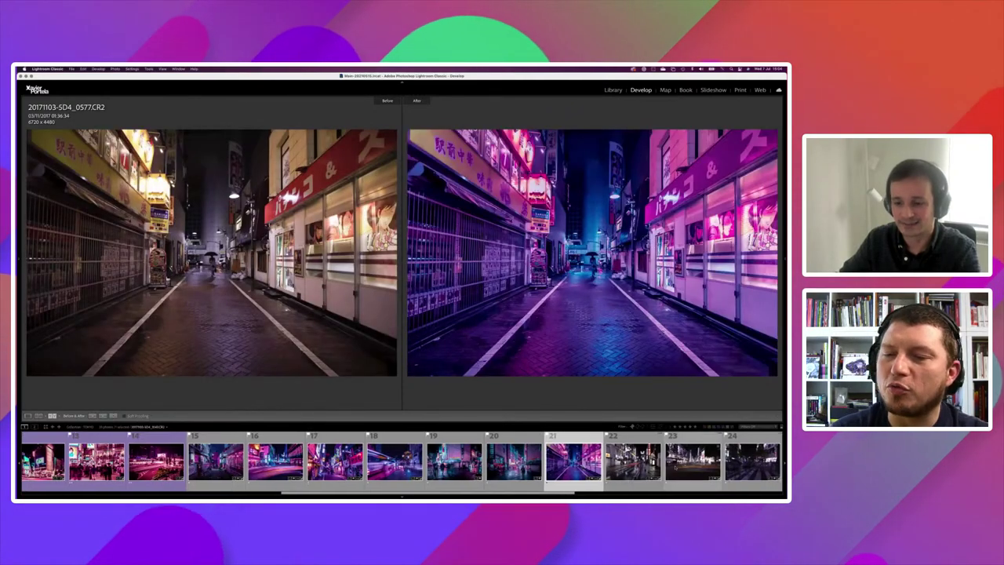
scroll(401, 463, right, 3)
scroll(401, 463, right, 2)
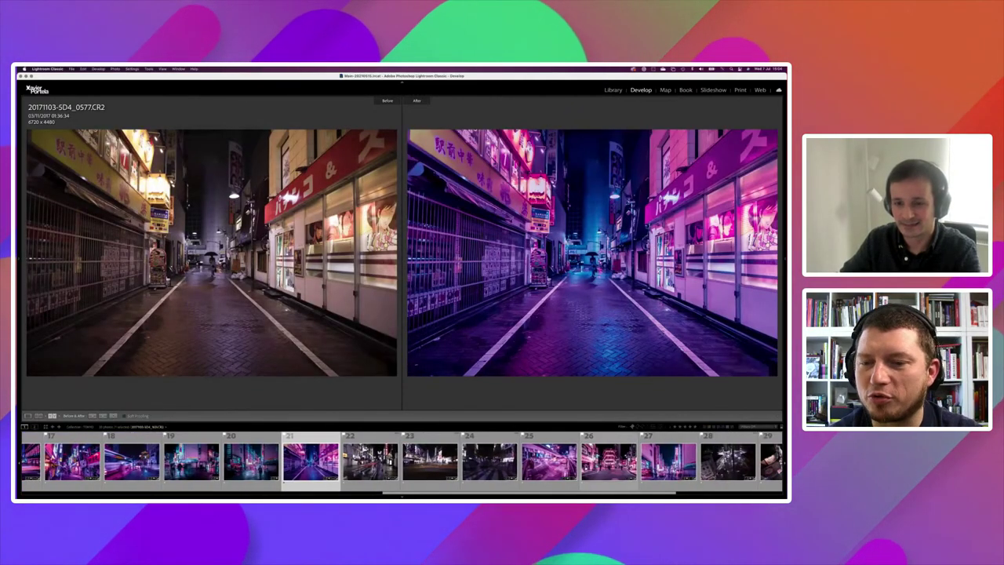
click(609, 461)
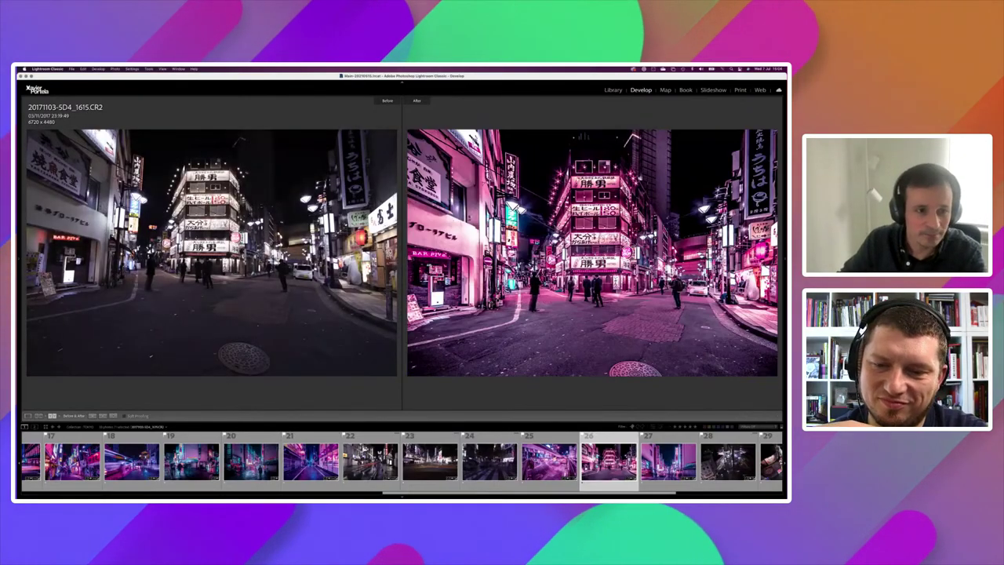
key(Tab)
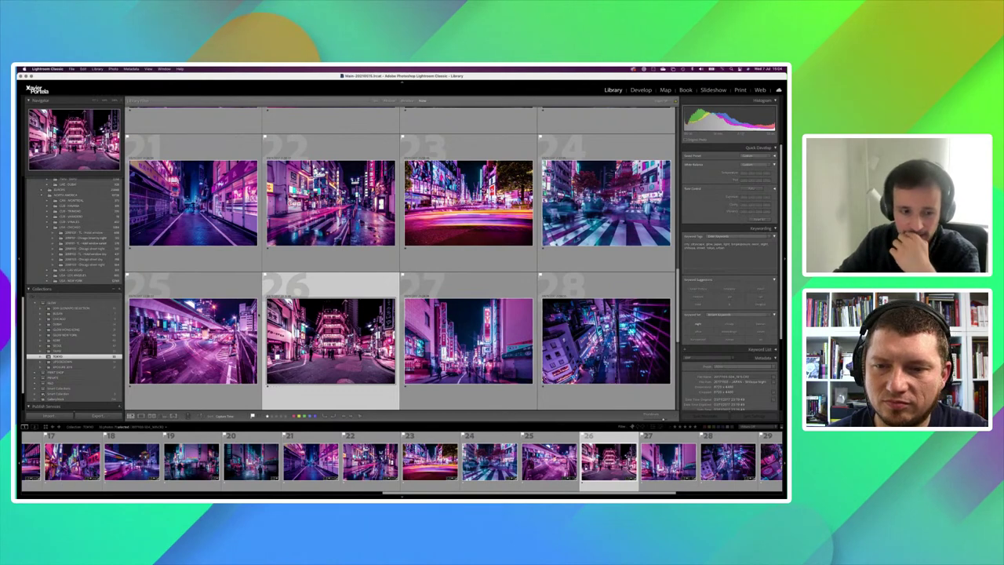
Step: Scroll the Folders panel and select the daytime Dubai skyline folder
scroll(92, 261, up, 3)
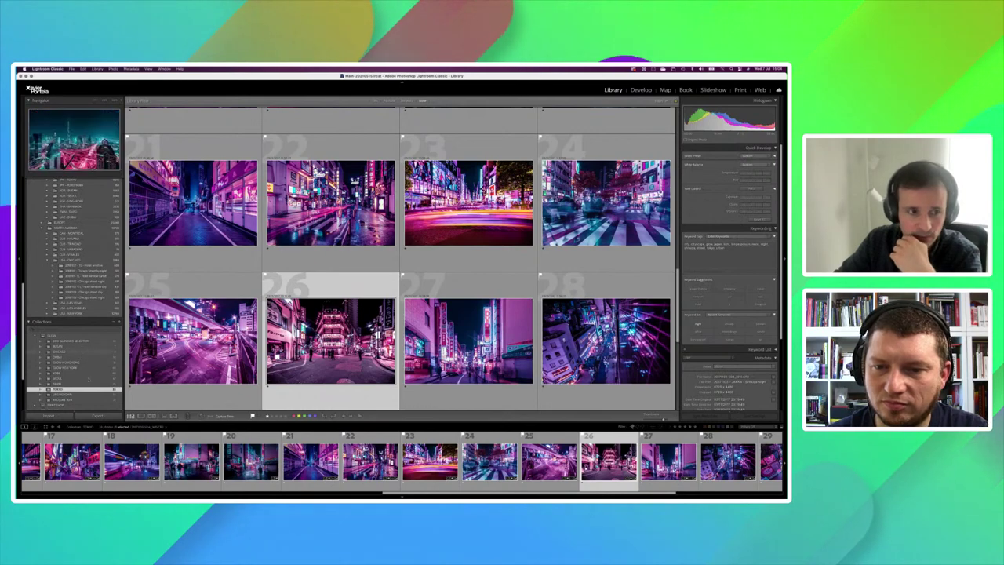
click(114, 218)
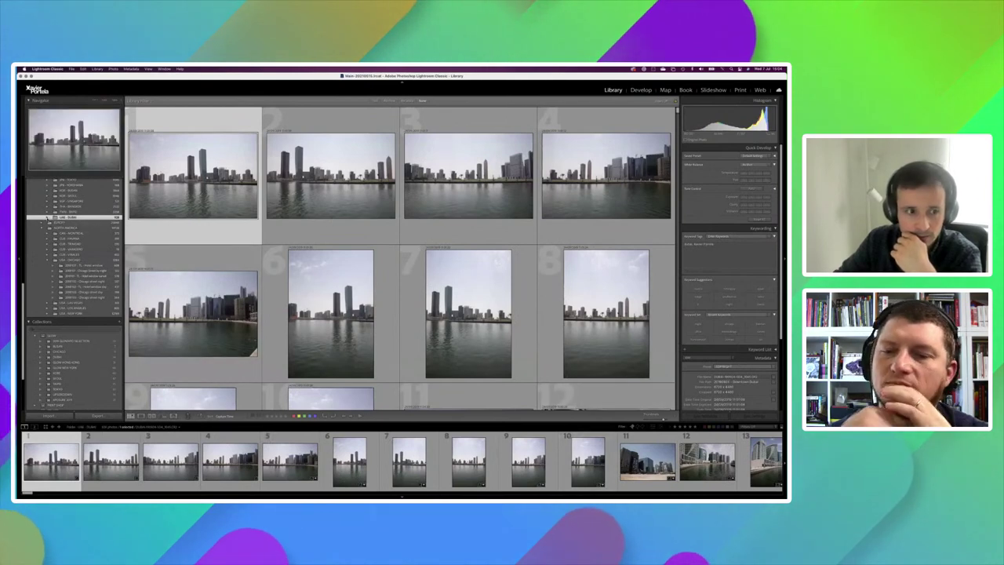
Step: Open the sunset subfolder with smaller thumbnails and view DUBAI-190927-5D4_1732.CR2 in Loupe
click(52, 217)
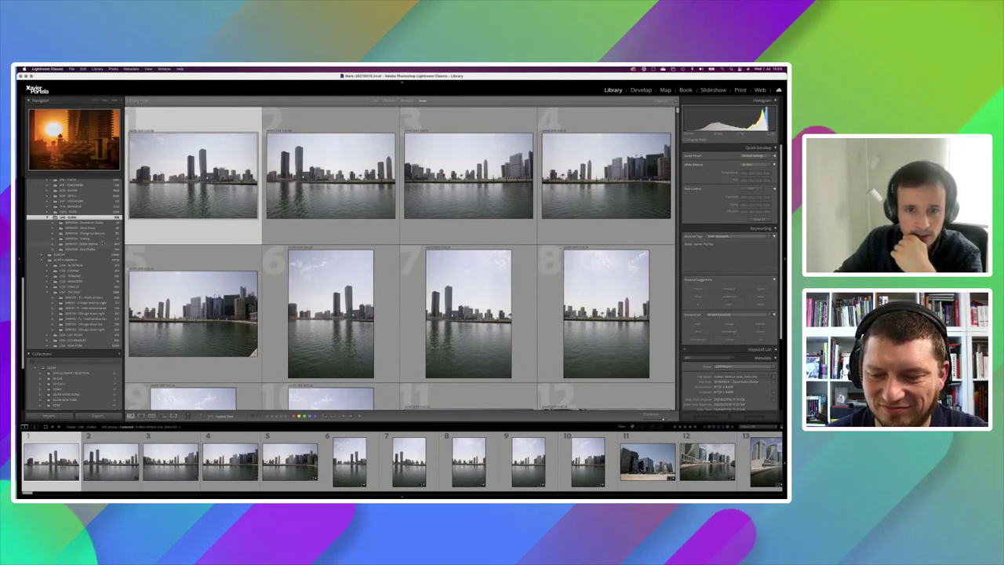
click(102, 244)
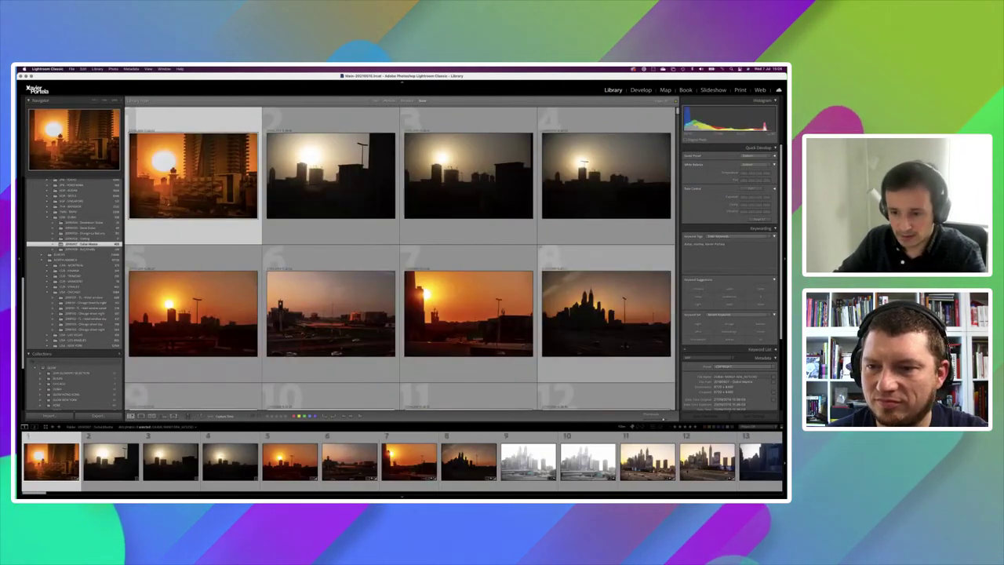
key(minus)
key(minus)
key(minus)
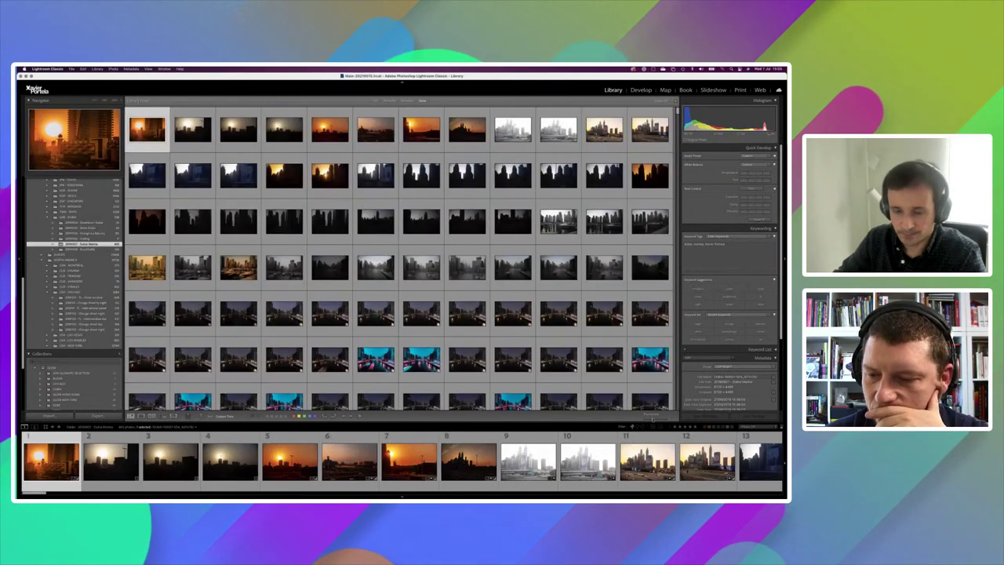
scroll(536, 330, down, 3)
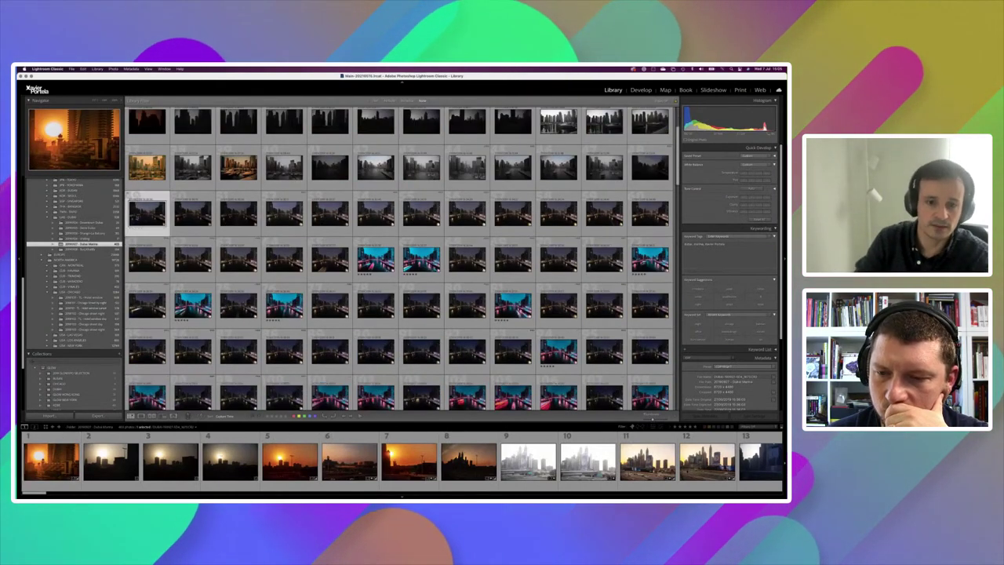
double_click(147, 211)
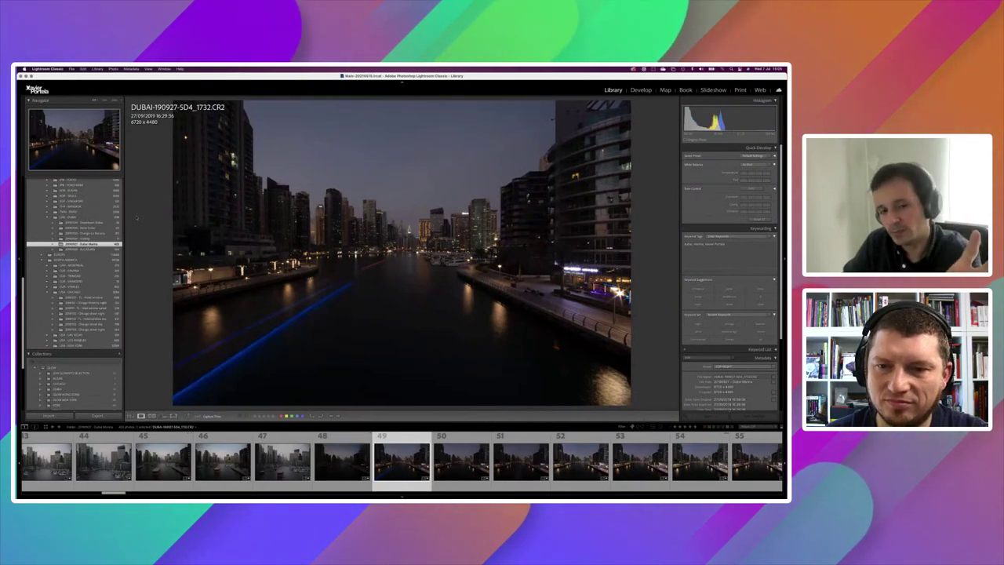
Step: Step through the burst to the blue-toned 1749 frame and open it in Develop
key(Right)
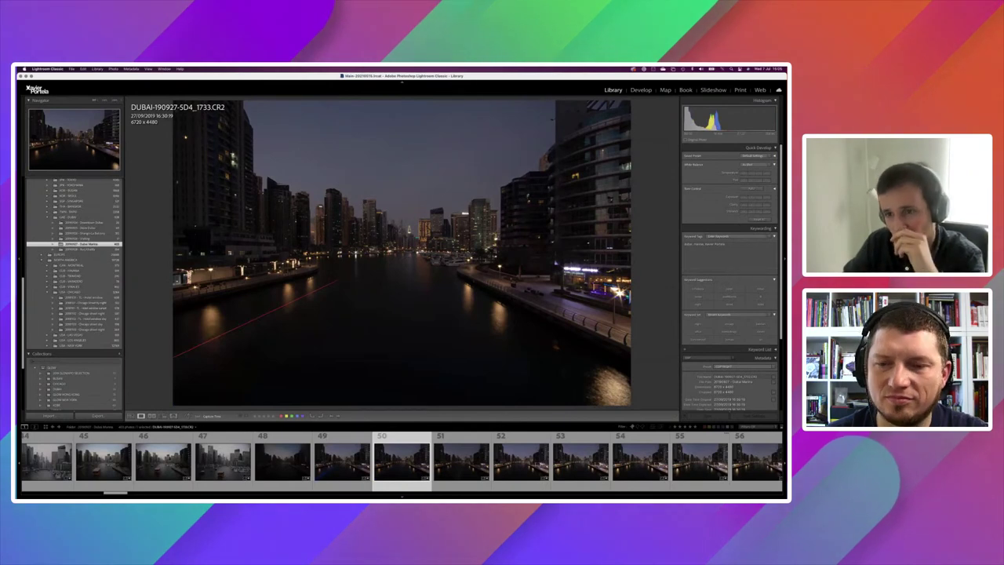
key(Right)
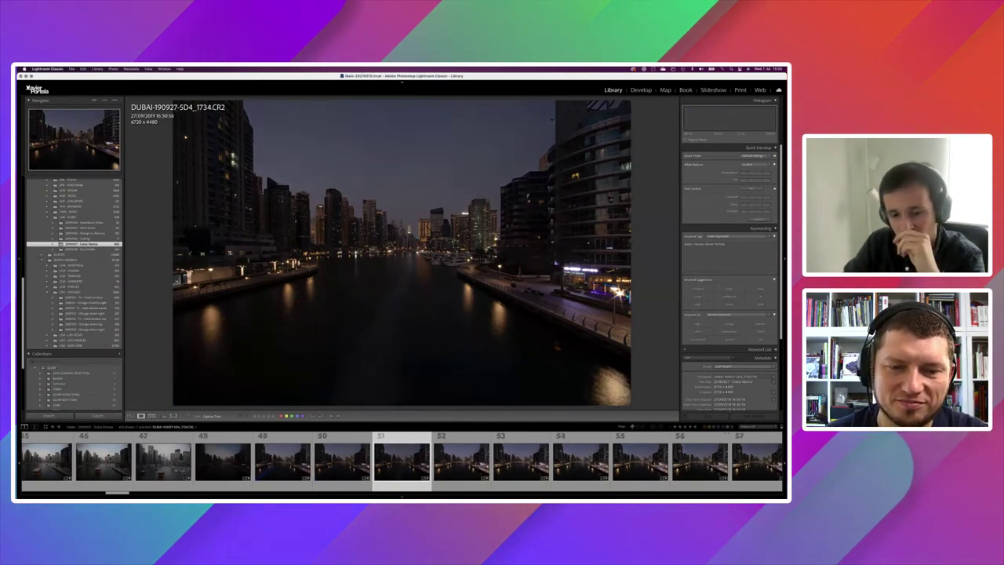
key(Right)
key(Right)
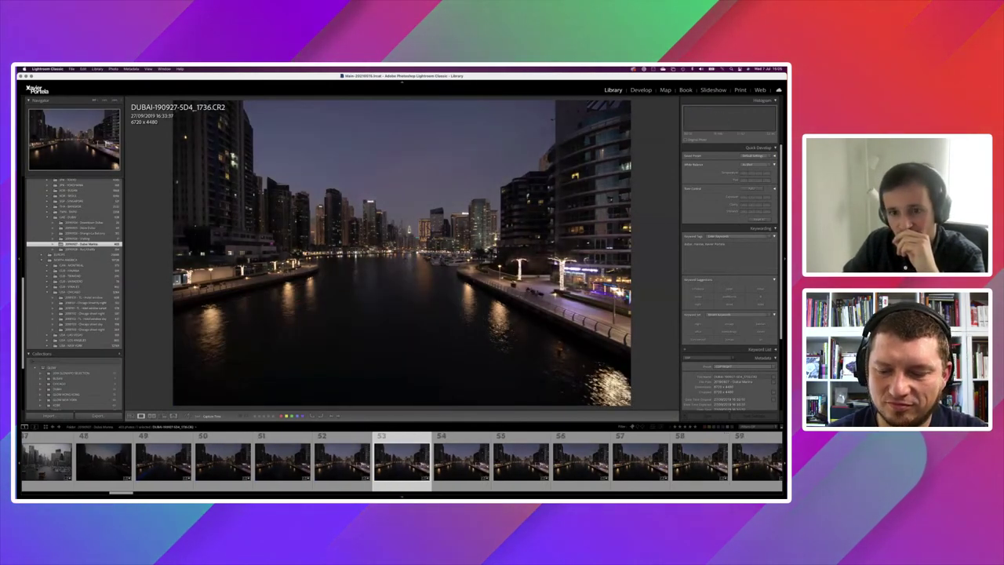
key(Right)
key(Right)
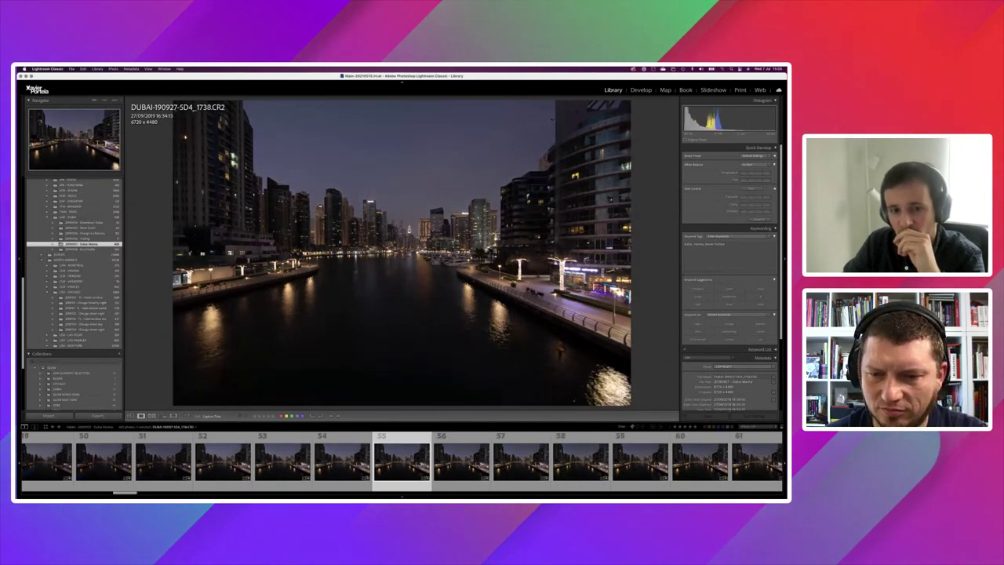
key(Right)
key(Right)
key(Right)
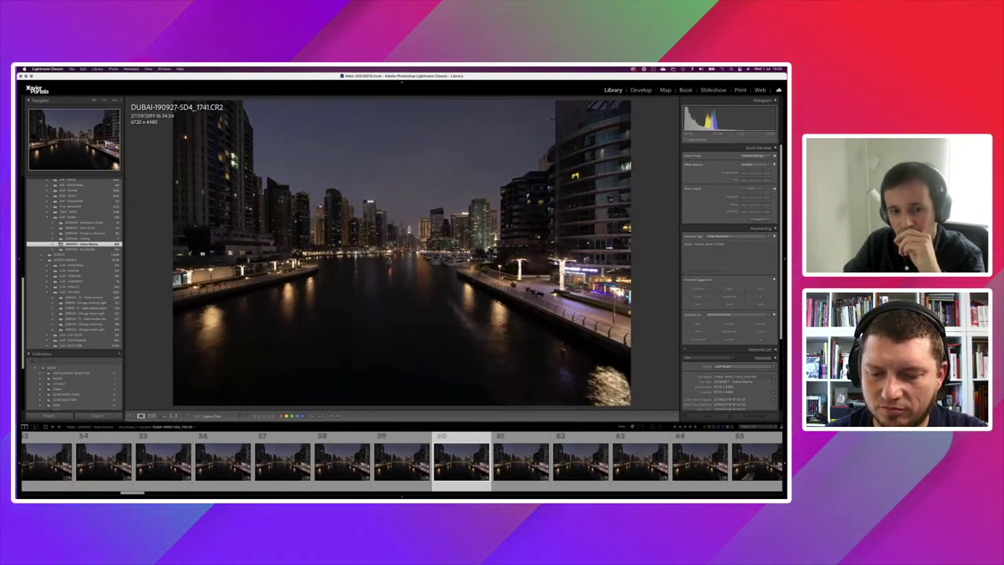
key(Right)
key(Right)
key(Right)
key(Right)
key(Right)
key(Right)
key(Right)
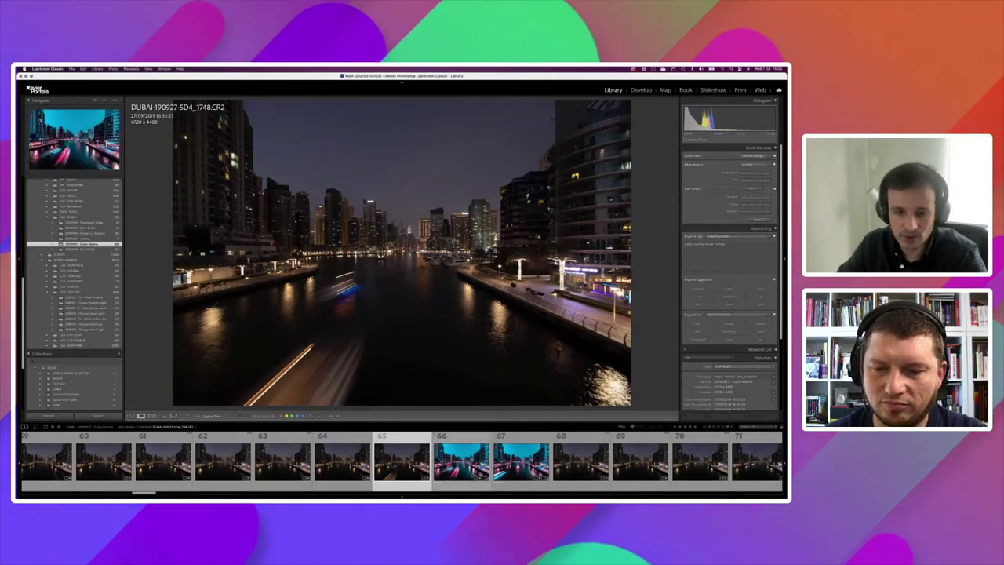
key(Right)
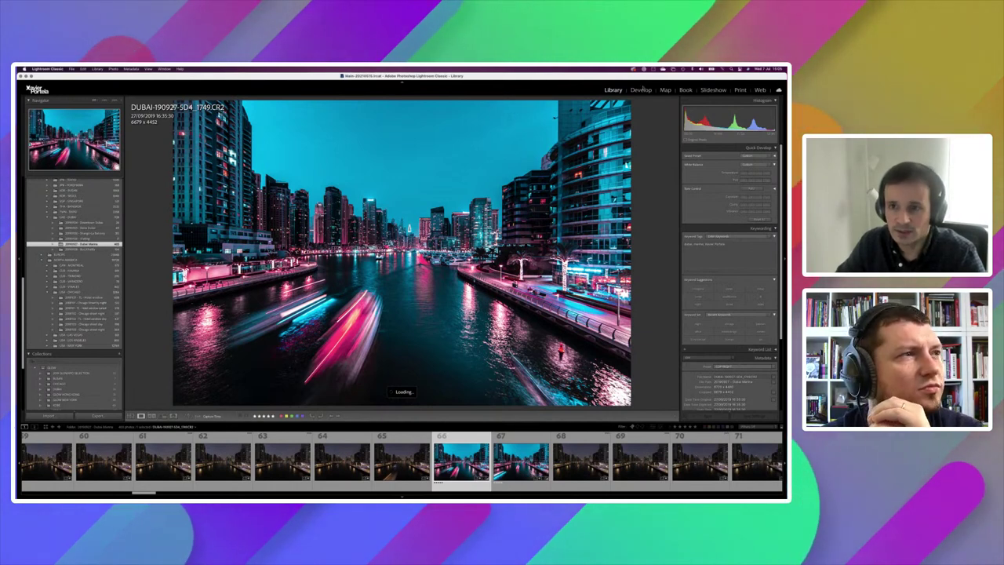
key(d)
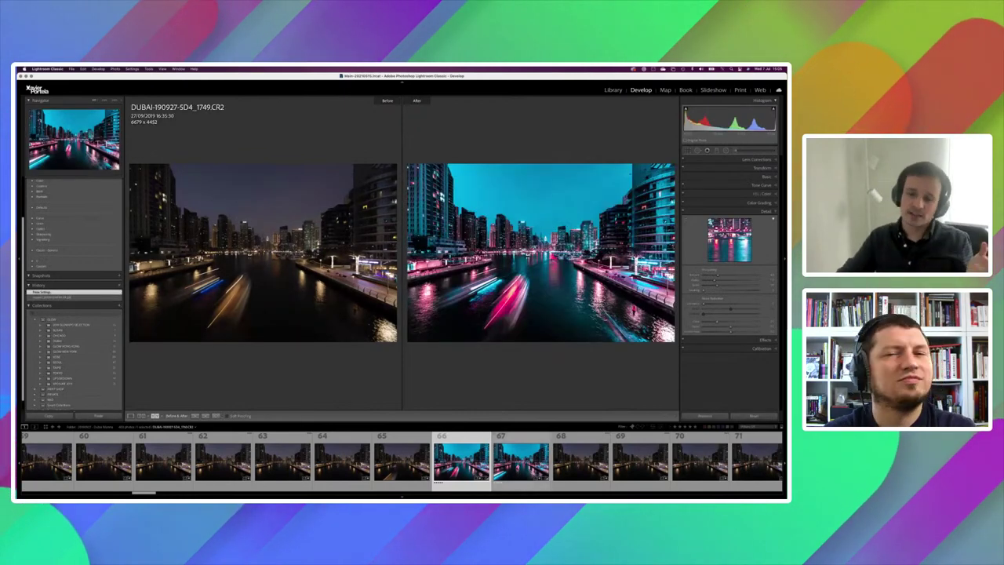
Step: Step to edited frame 1750, then select frame 115 (1798) and zoom its before/after view
key(Right)
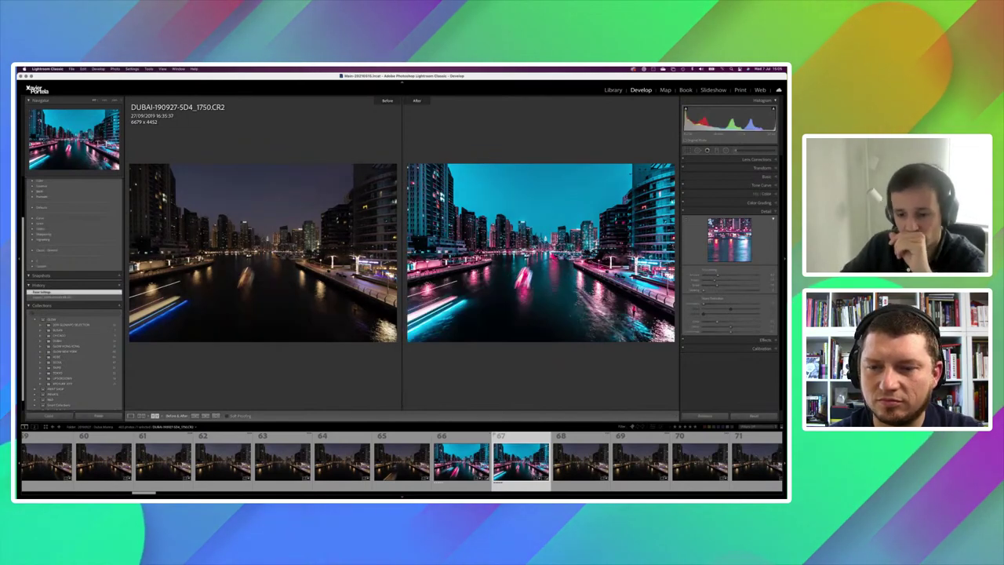
scroll(402, 461, down, 1)
scroll(402, 462, down, 4)
scroll(402, 461, down, 3)
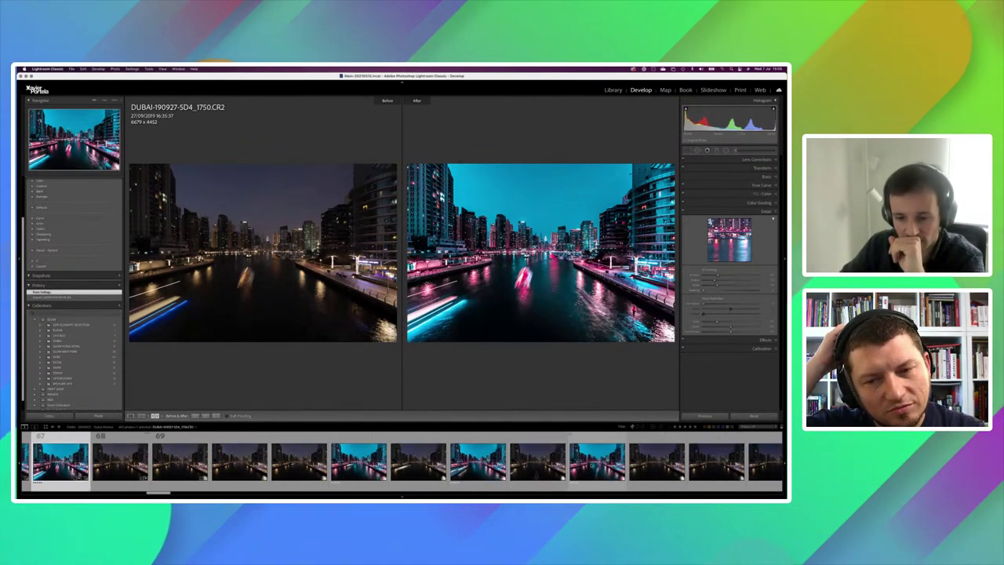
scroll(402, 461, down, 2)
scroll(402, 461, down, 3)
scroll(402, 461, down, 2)
scroll(402, 462, down, 2)
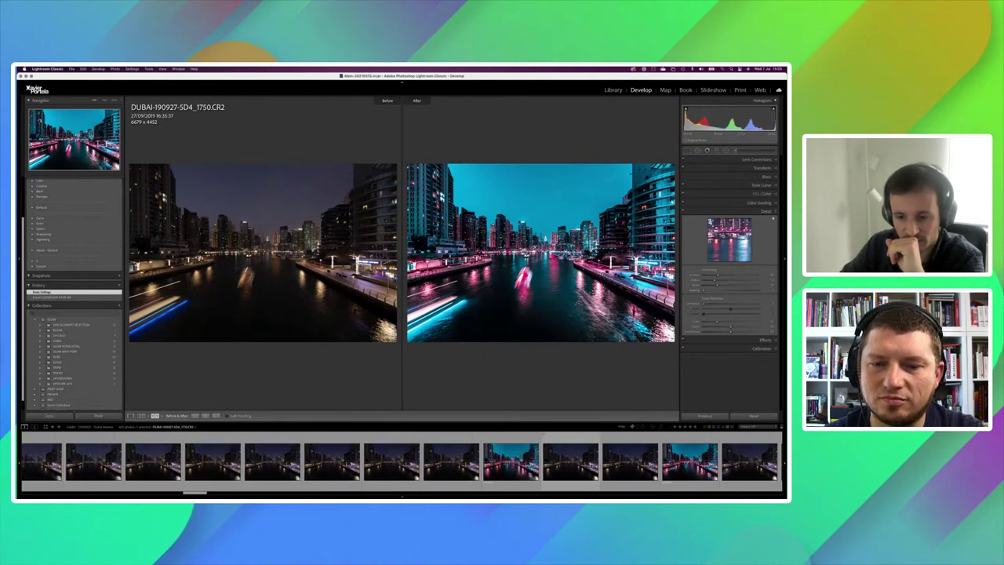
scroll(402, 461, down, 2)
scroll(402, 461, down, 3)
scroll(402, 461, down, 3)
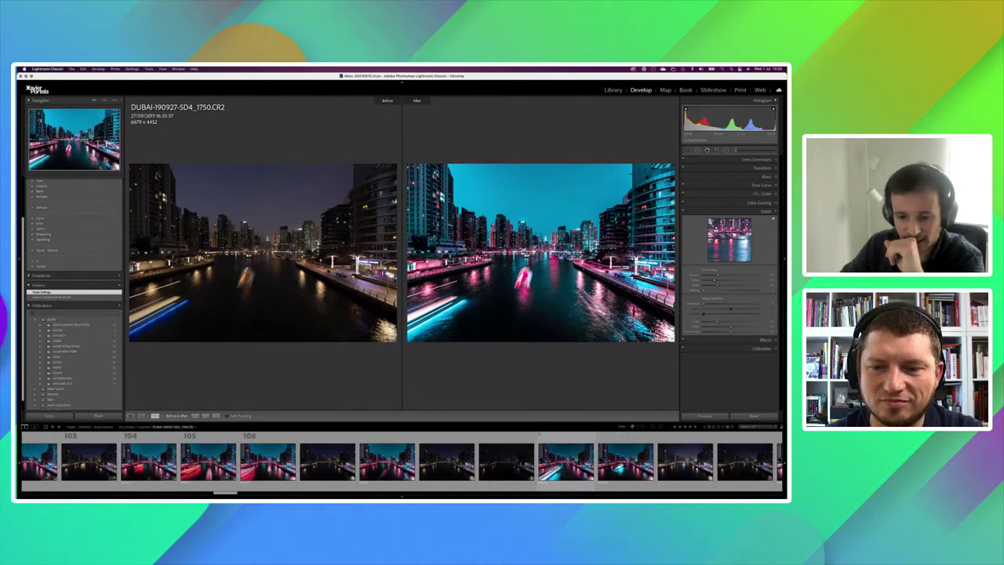
scroll(402, 461, down, 3)
scroll(558, 433, down, 3)
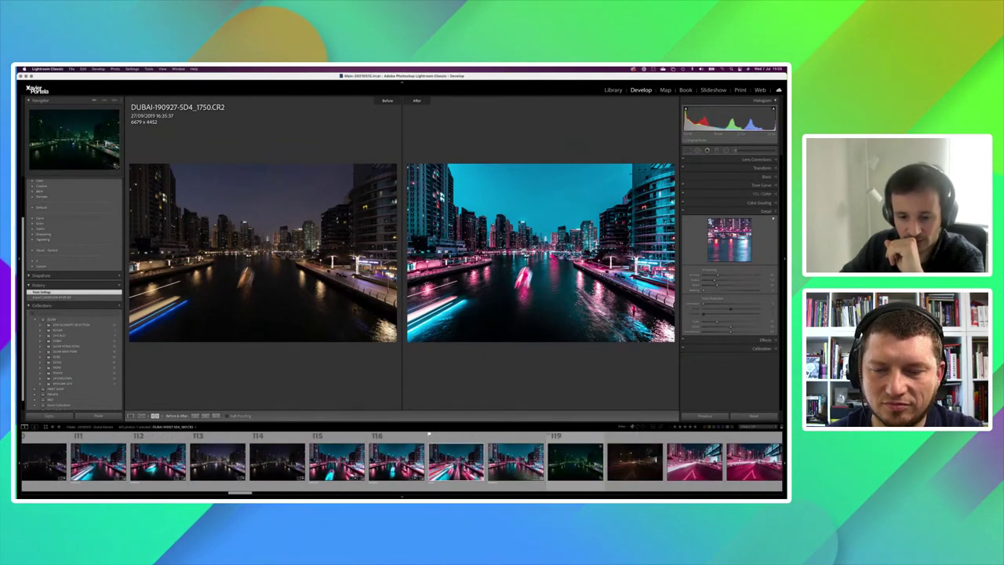
click(337, 463)
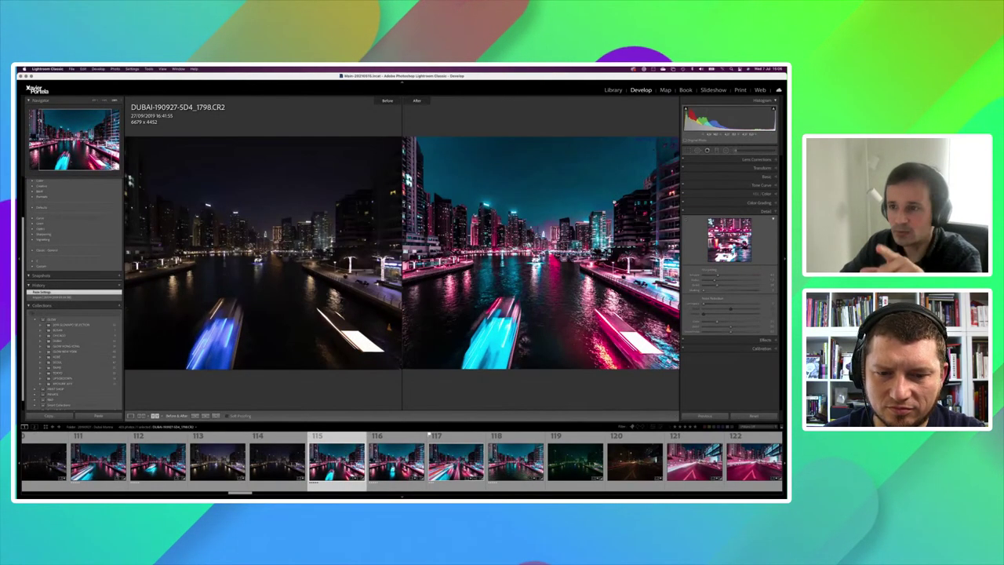
key(z)
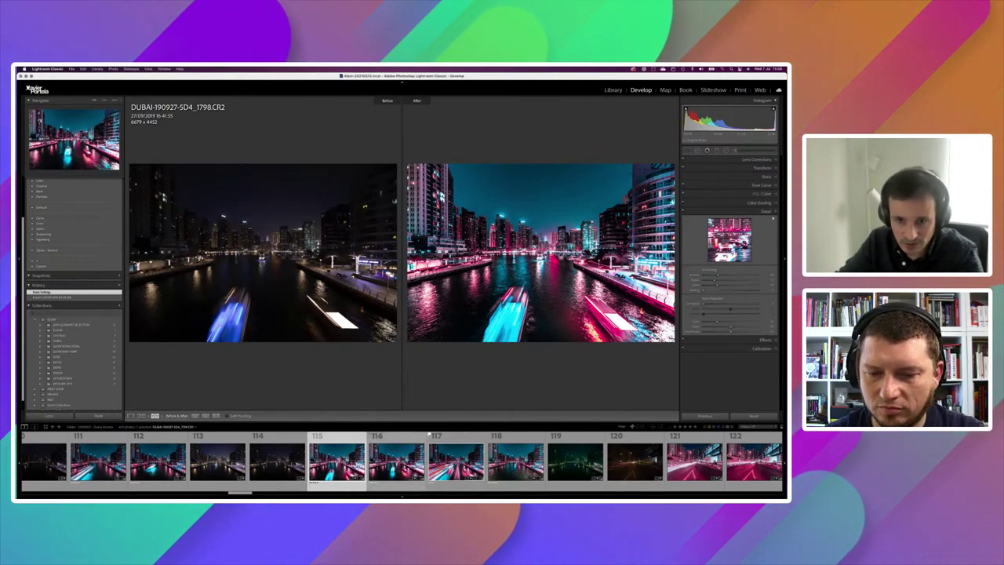
Step: Return to the Grid, hide the side panels and resize the thumbnails
key(g)
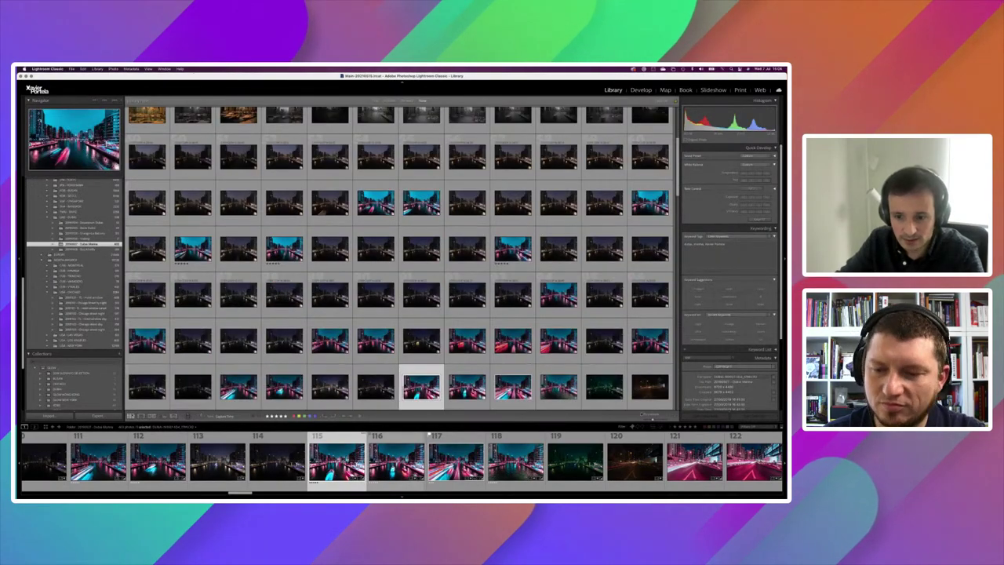
scroll(399, 259, down, 1)
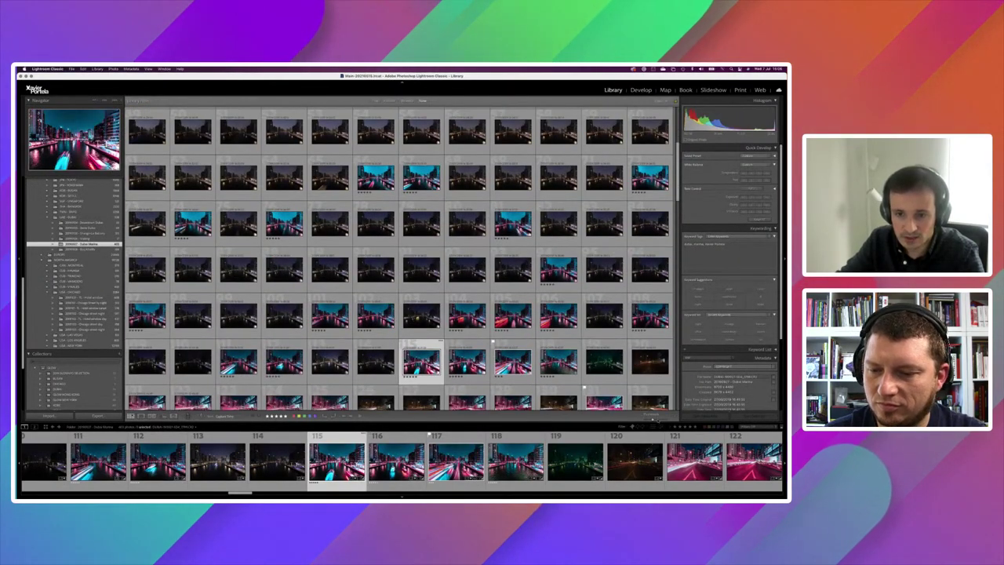
key(minus)
key(Tab)
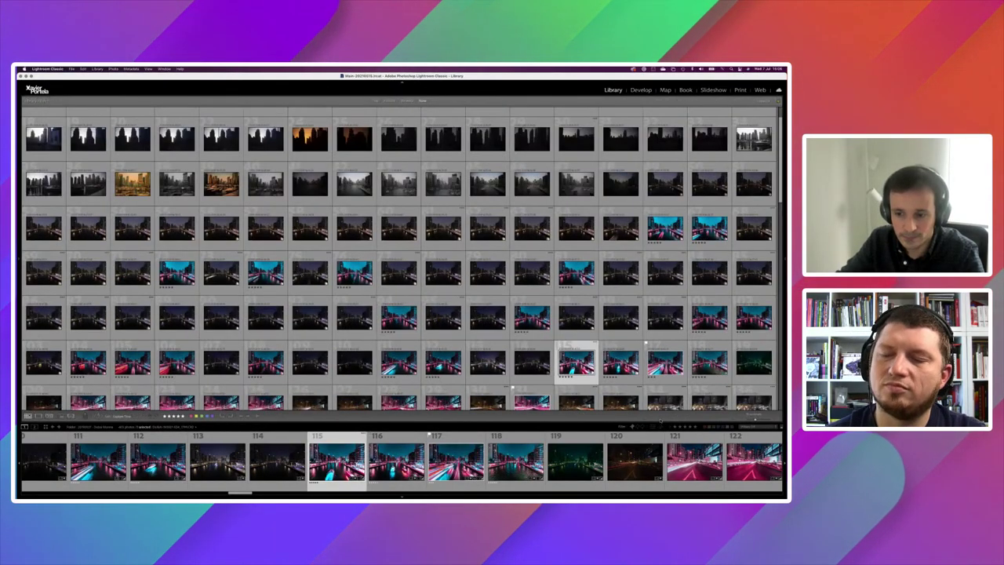
click(760, 419)
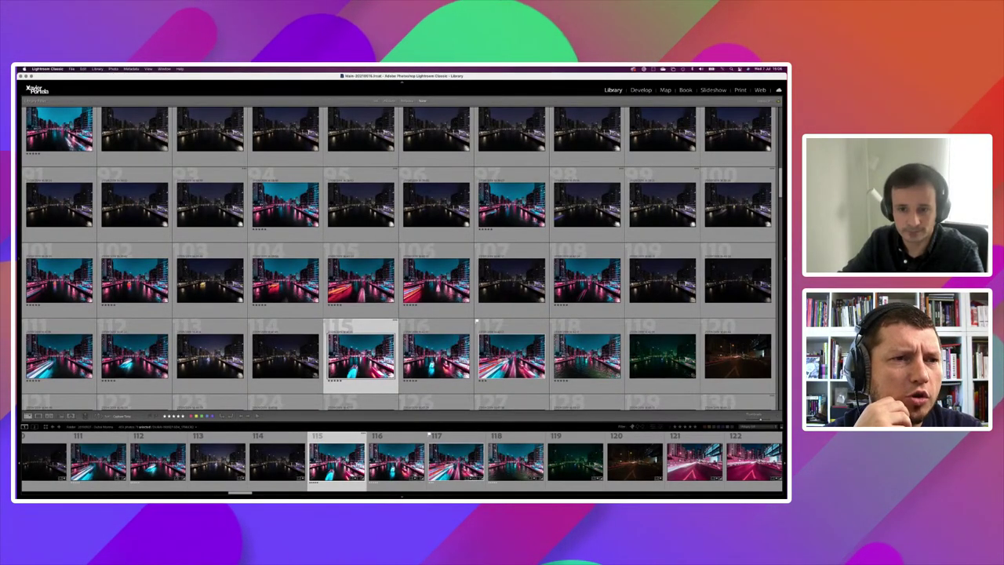
scroll(398, 259, up, 1)
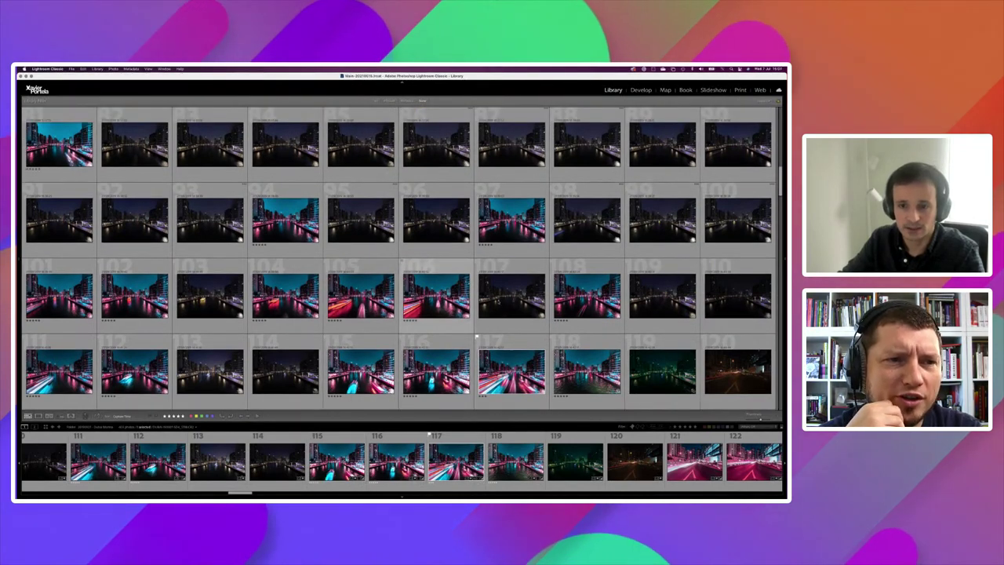
Step: Select photos 108 and 117, then open 117 (1749-PP.tif) full-size in Loupe
click(587, 294)
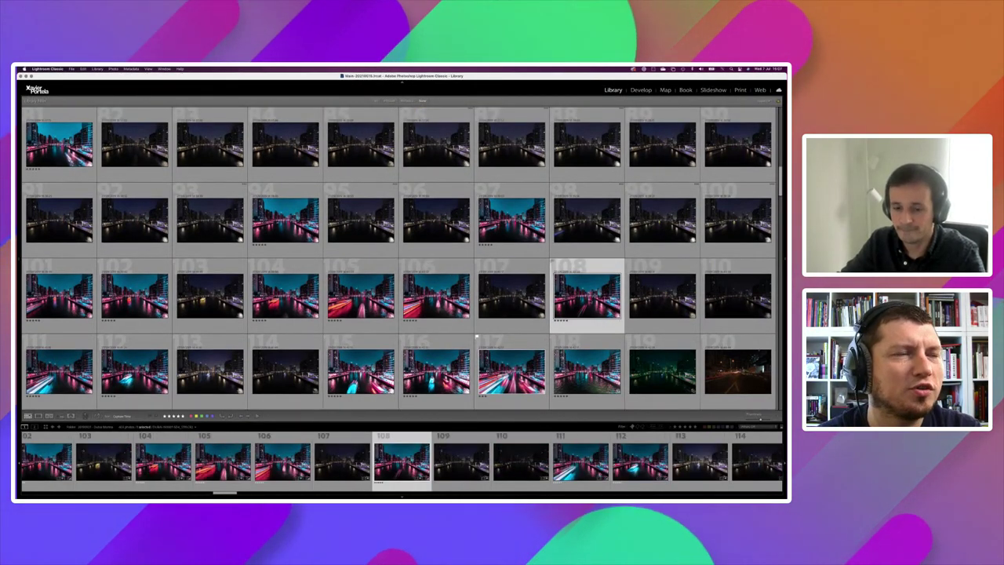
mouse_move(586, 295)
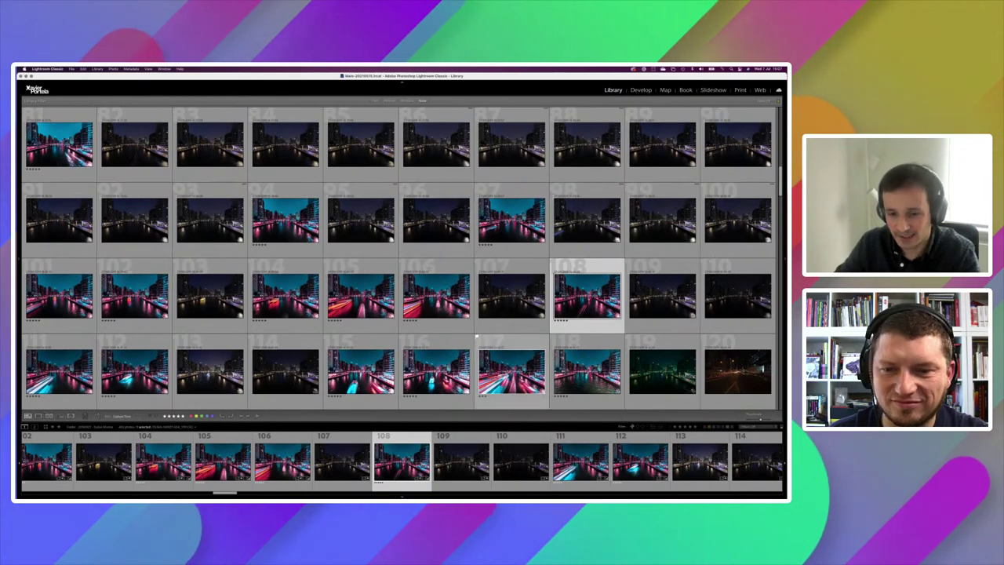
click(476, 336)
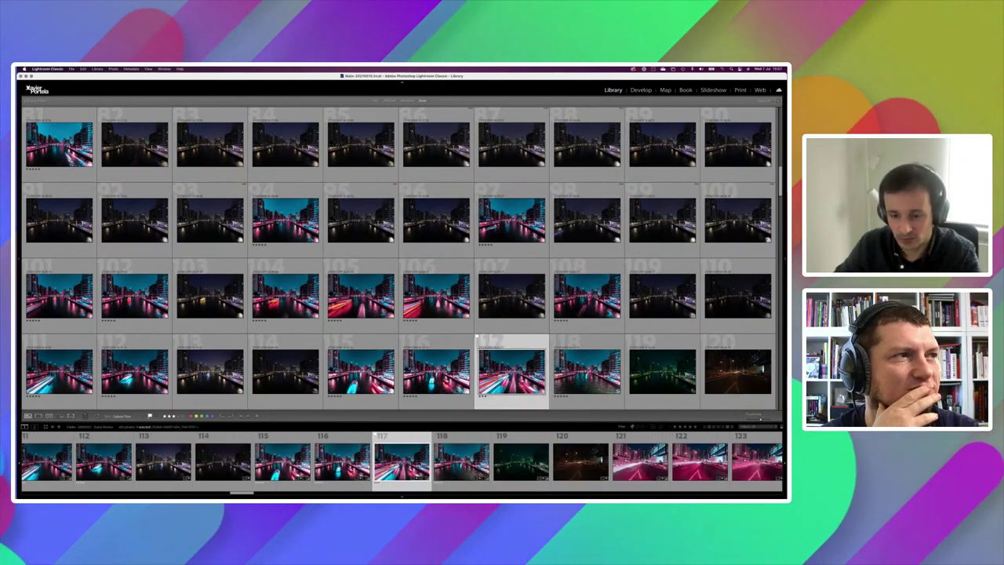
double_click(505, 369)
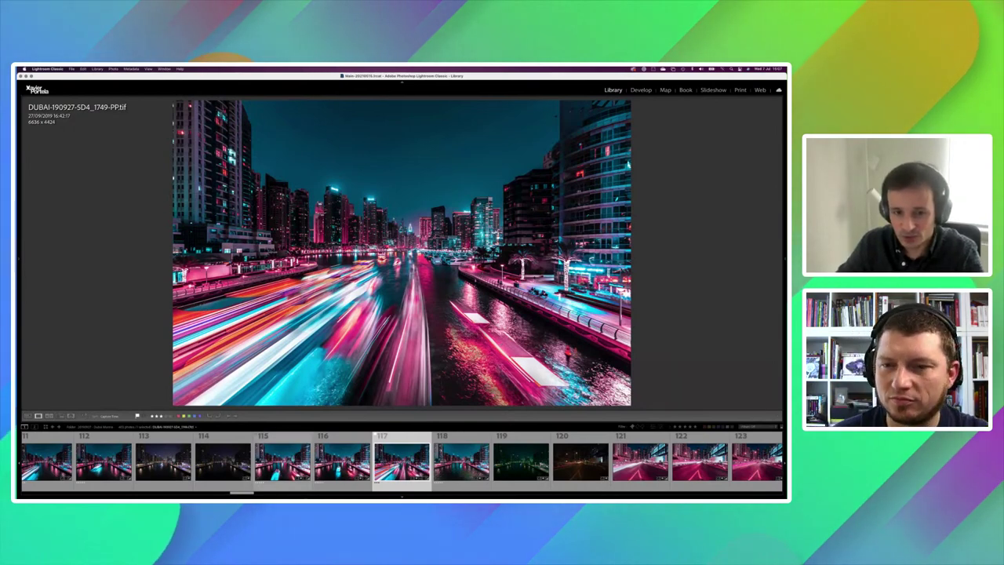
Step: Open frame 115 (1798) alone in Develop and zoom in and out on the distant skyline
key(Left)
key(Left)
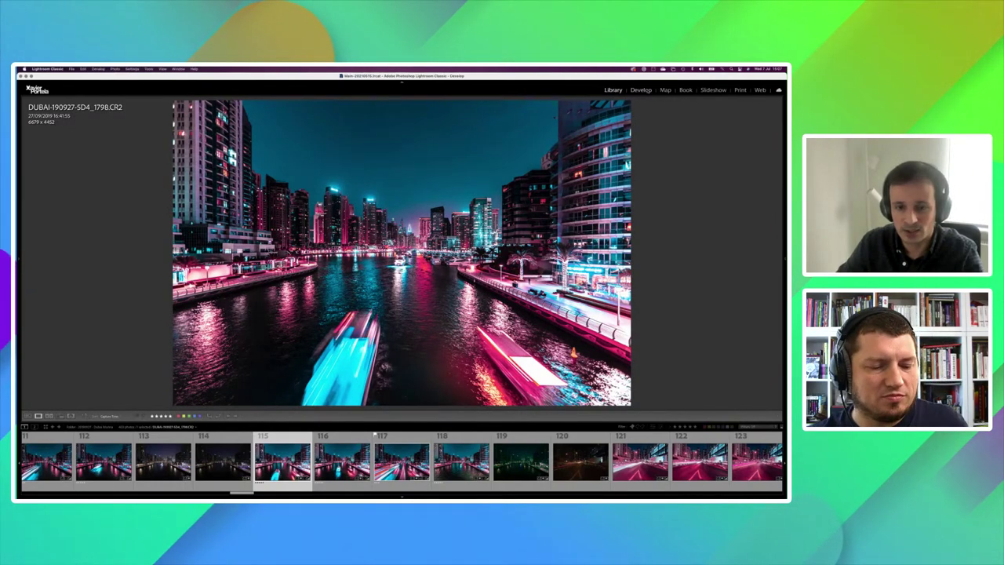
key(d)
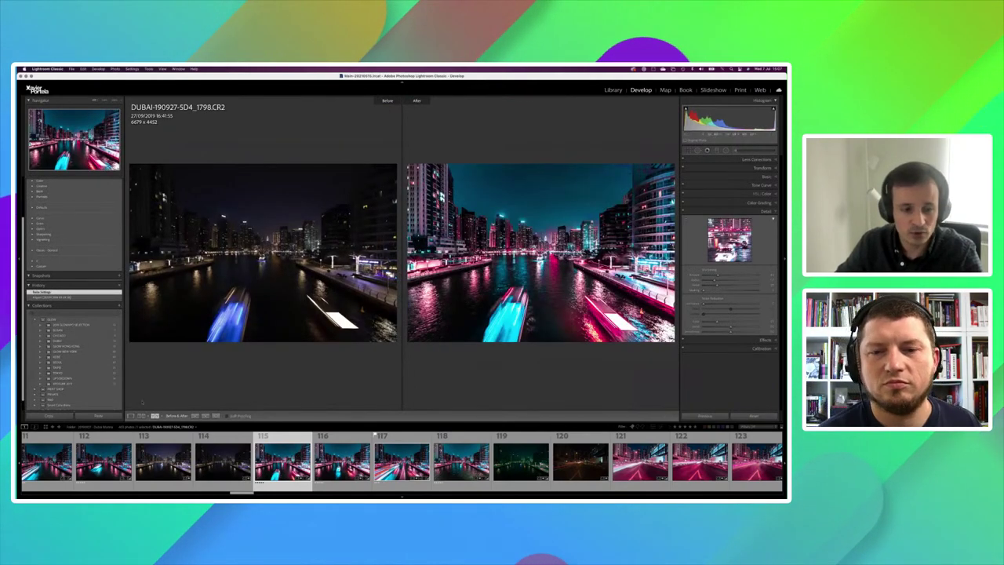
key(y)
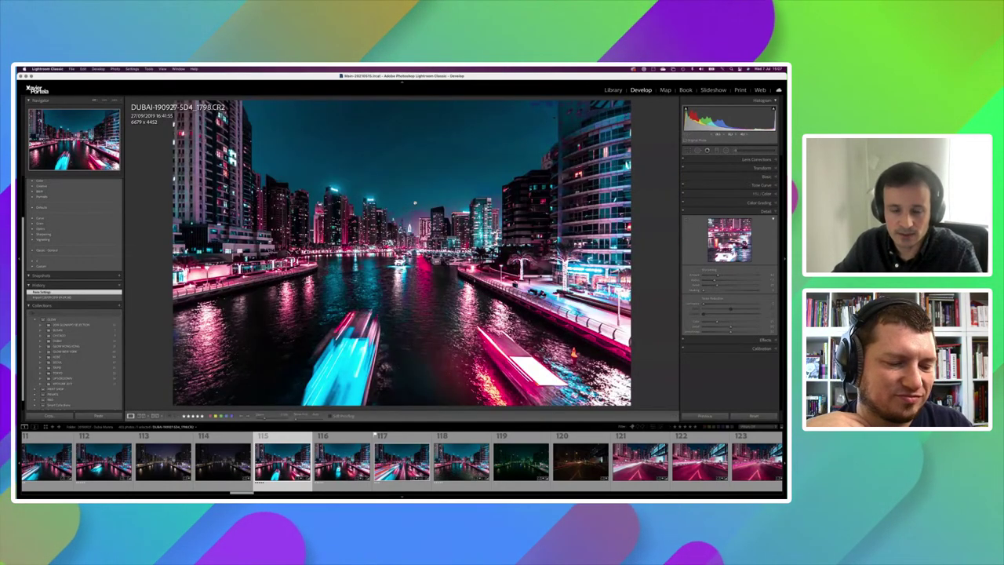
click(419, 328)
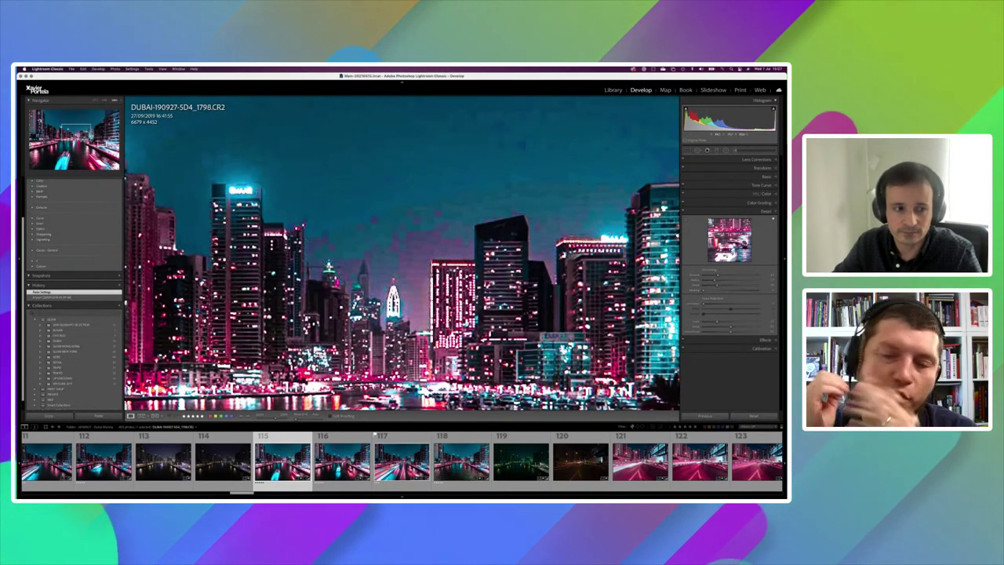
key(z)
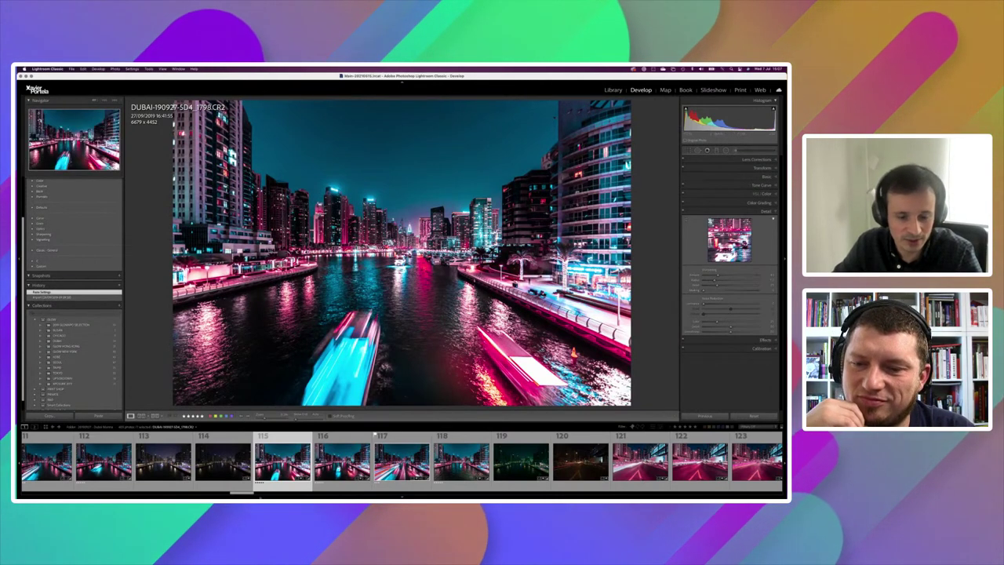
scroll(402, 462, up, 1)
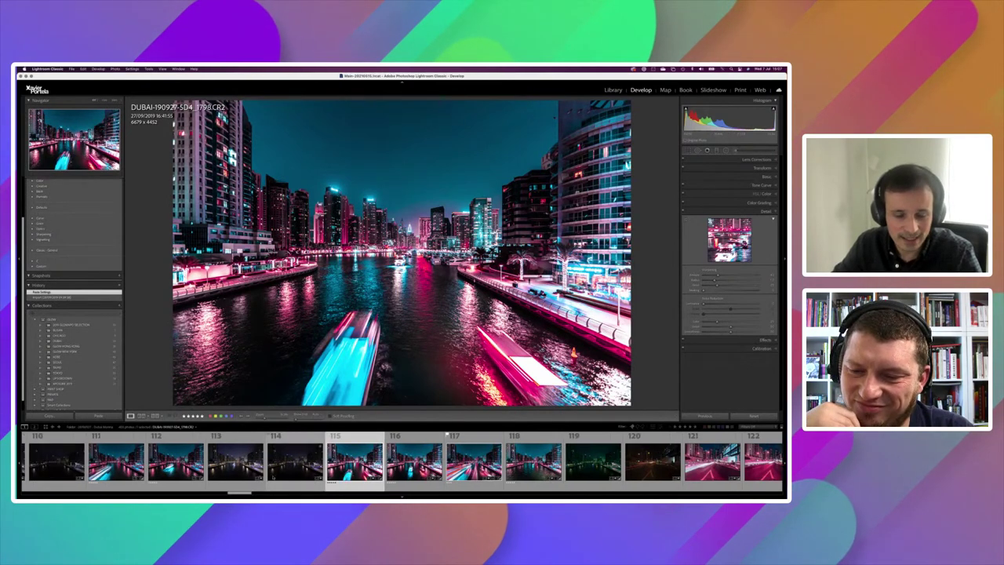
scroll(402, 461, down, 1)
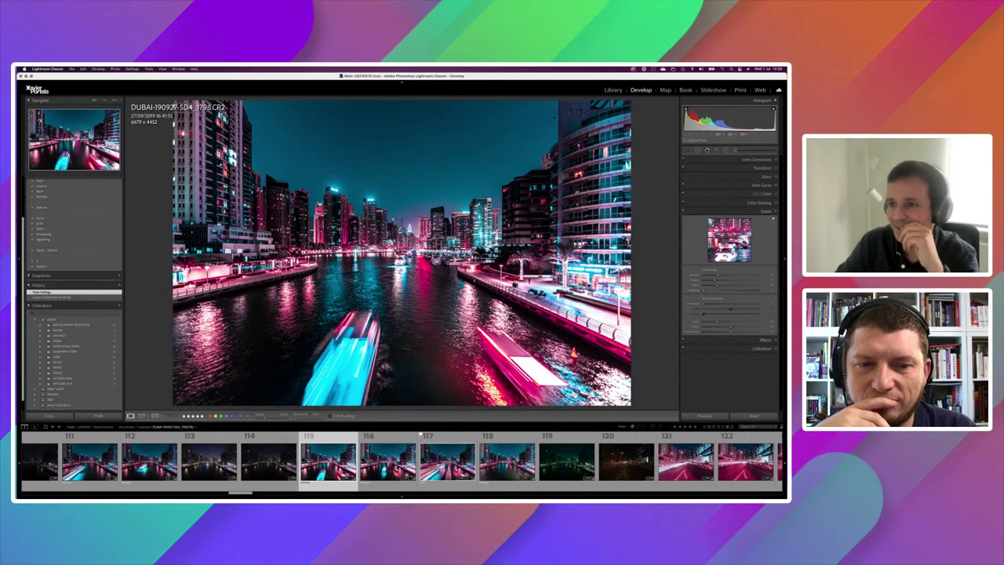
Step: Check the Lens Corrections and Transform sections, collapse them, and show the Basic sliders
click(764, 160)
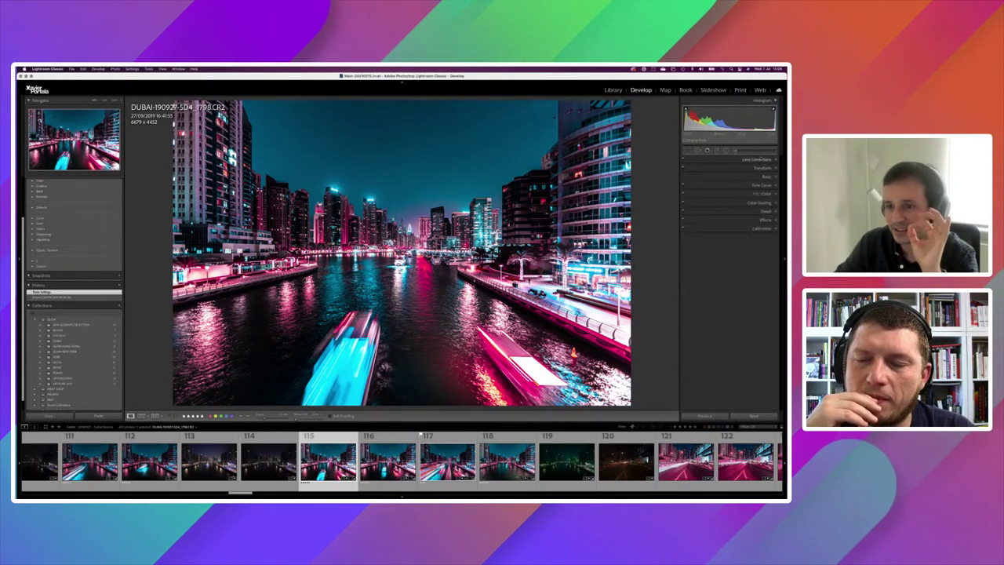
click(765, 160)
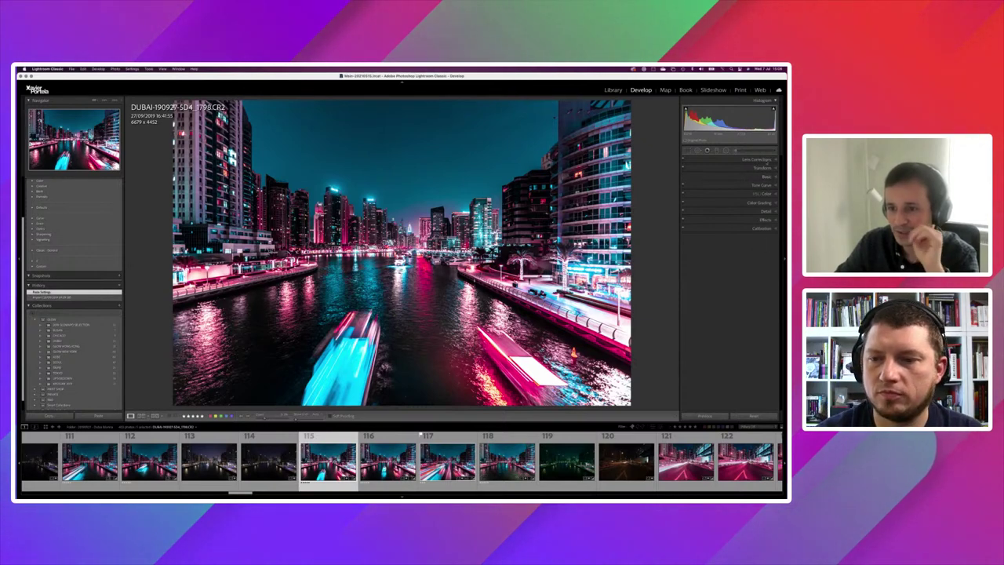
click(765, 161)
click(771, 254)
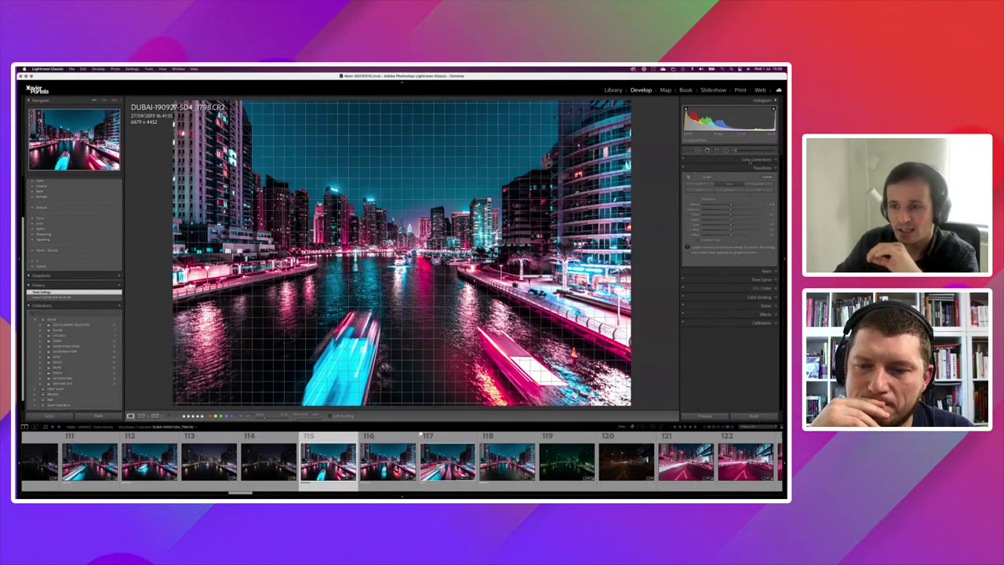
click(753, 159)
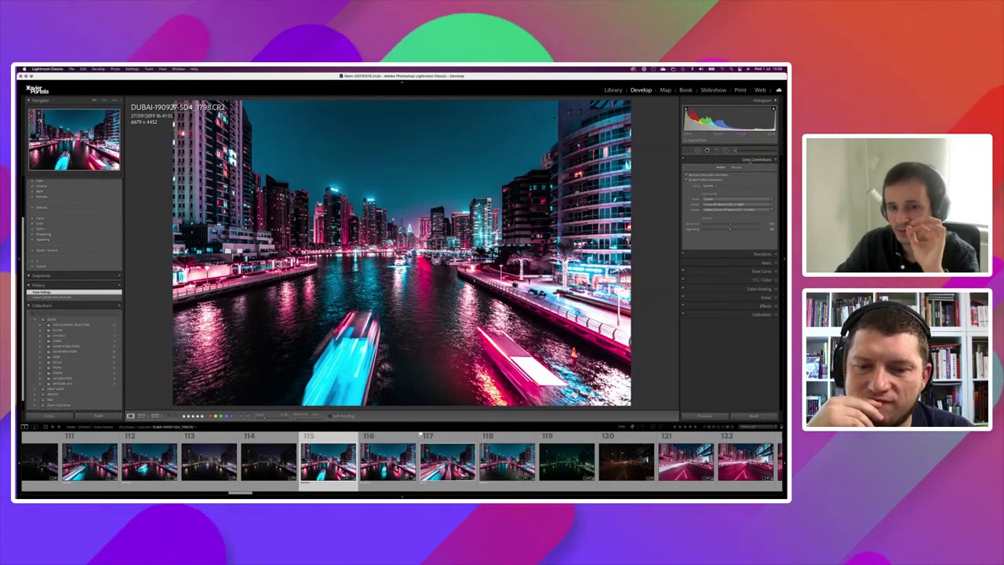
click(751, 159)
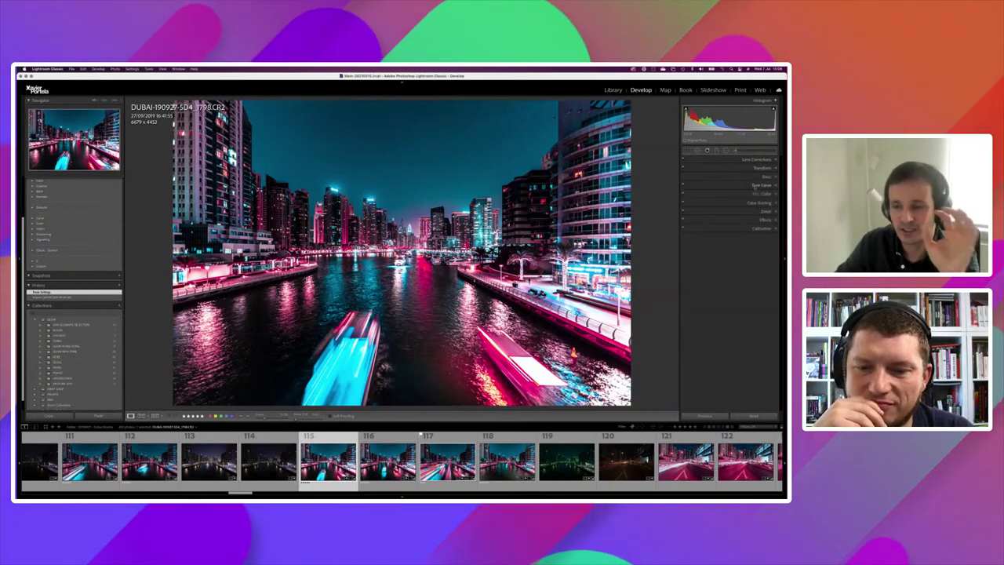
click(765, 176)
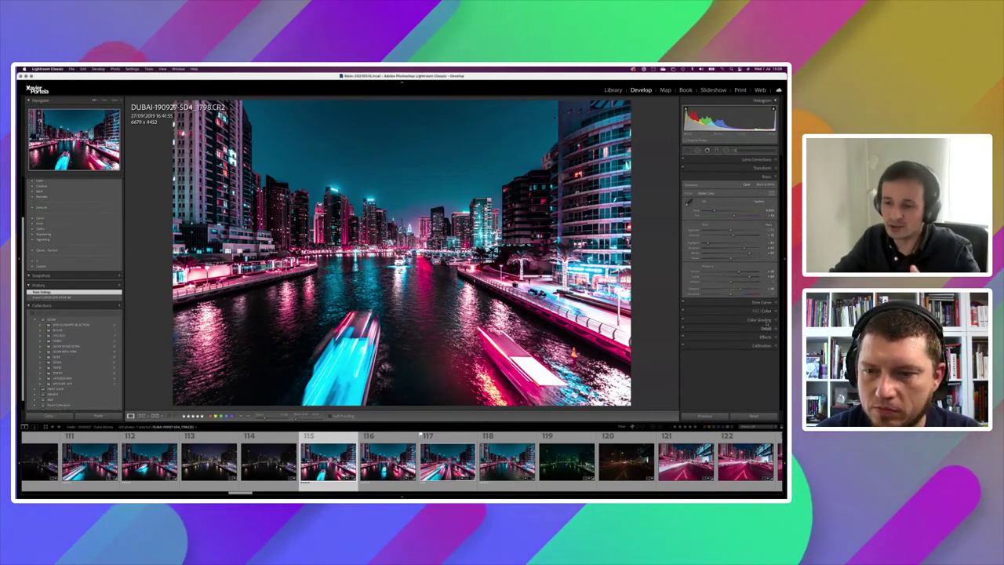
Step: Try a magenta shadow hue in Color Grading, undo it, and expand HSL/Color
click(758, 320)
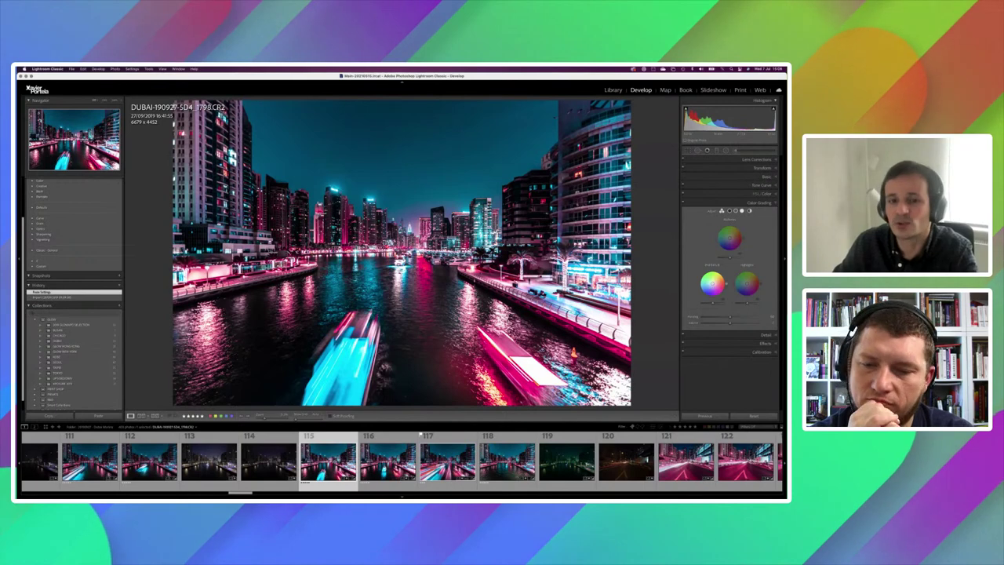
click(714, 284)
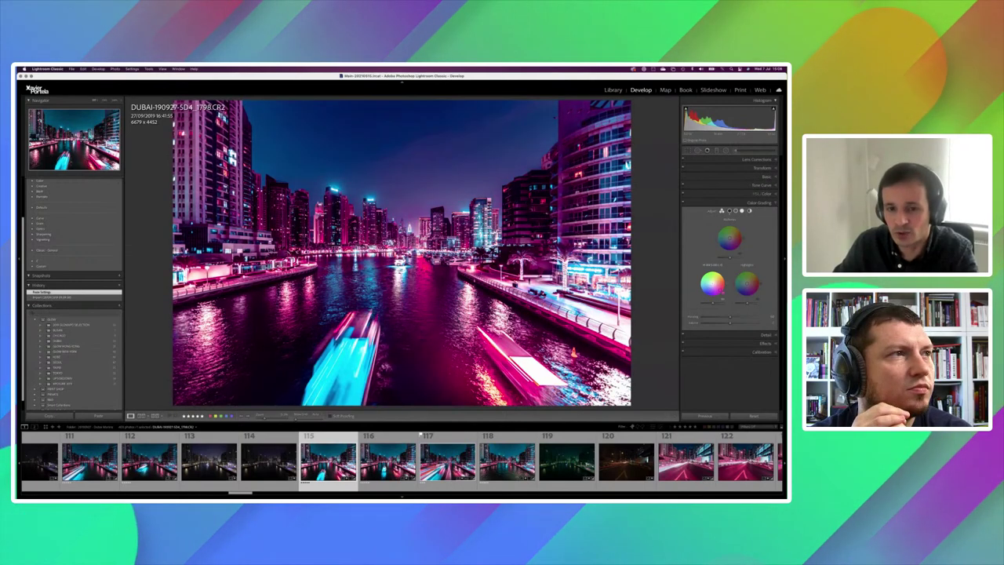
drag(714, 284, 712, 281)
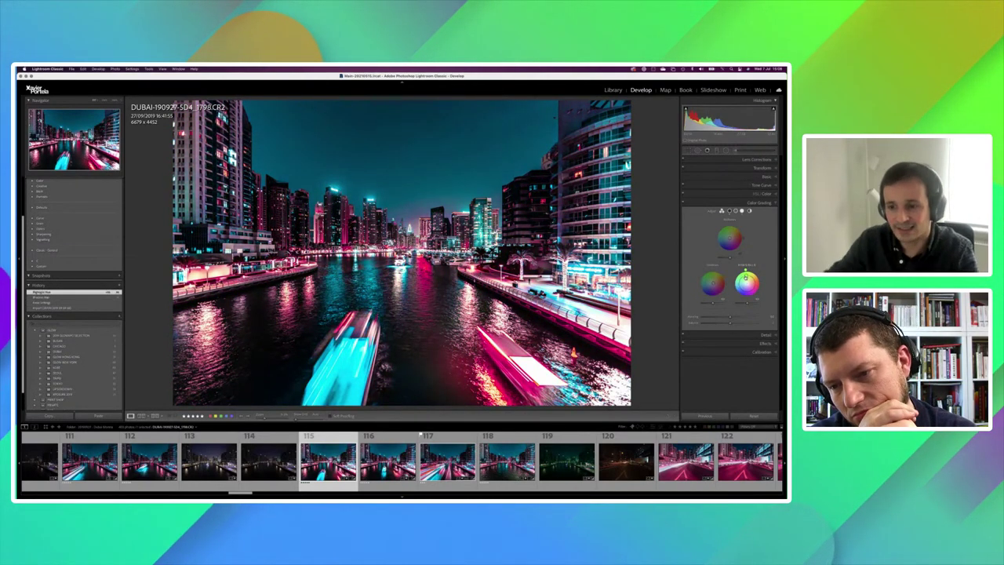
key(ctrl+z)
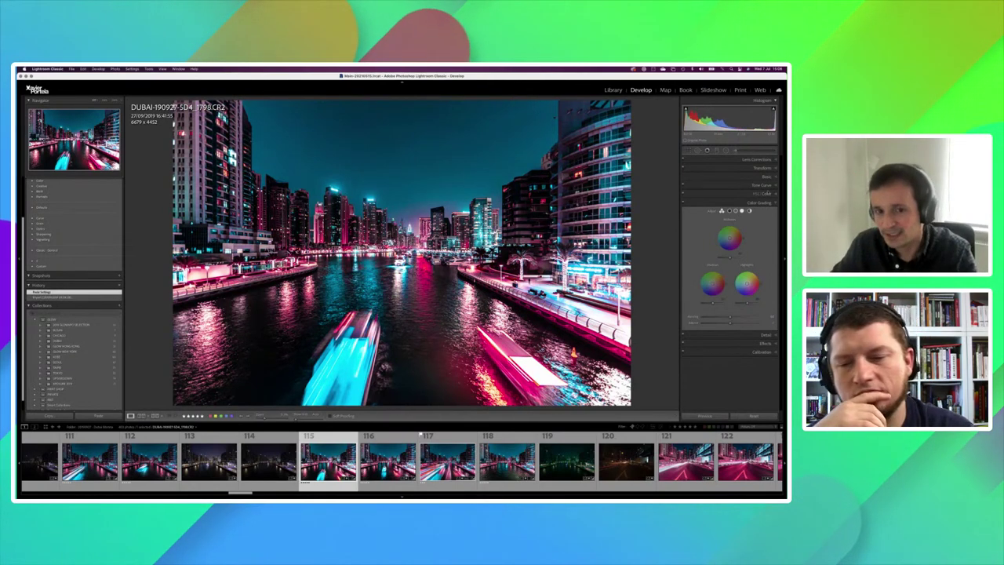
click(767, 193)
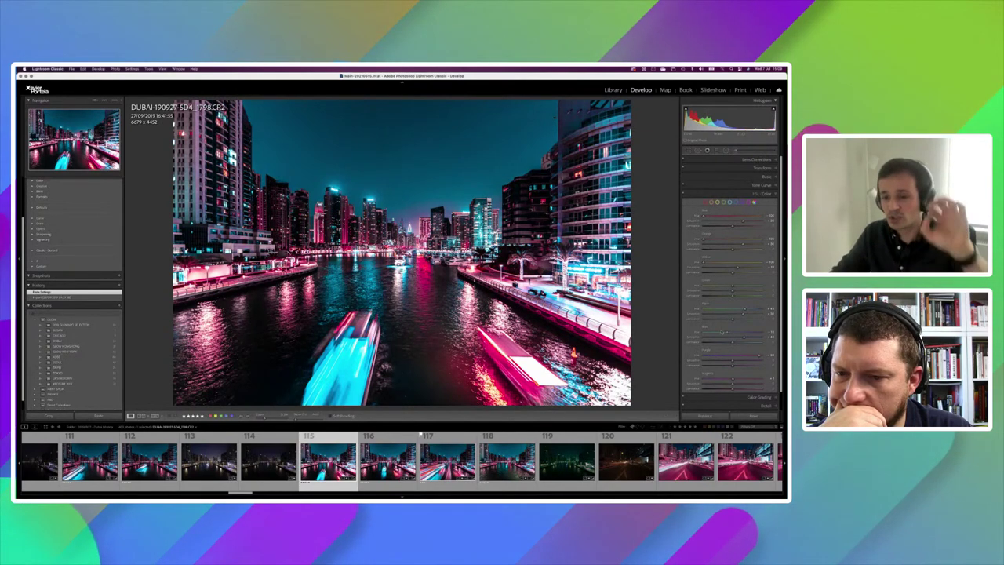
Step: Scroll the adjustment panels, then collapse every section using the Basic header
scroll(729, 274, down, 1)
scroll(729, 282, down, 1)
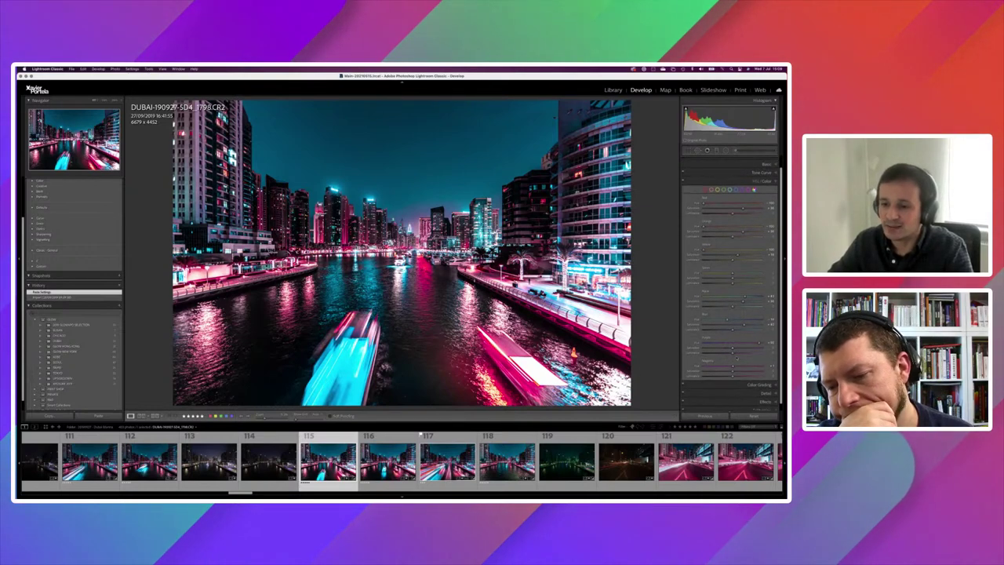
scroll(736, 358, down, 2)
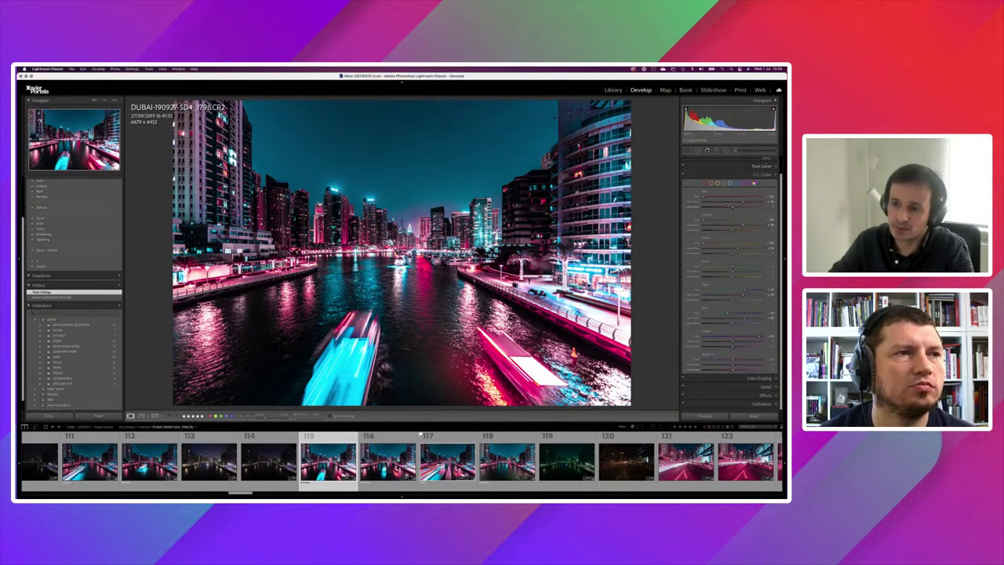
key(ctrl+1)
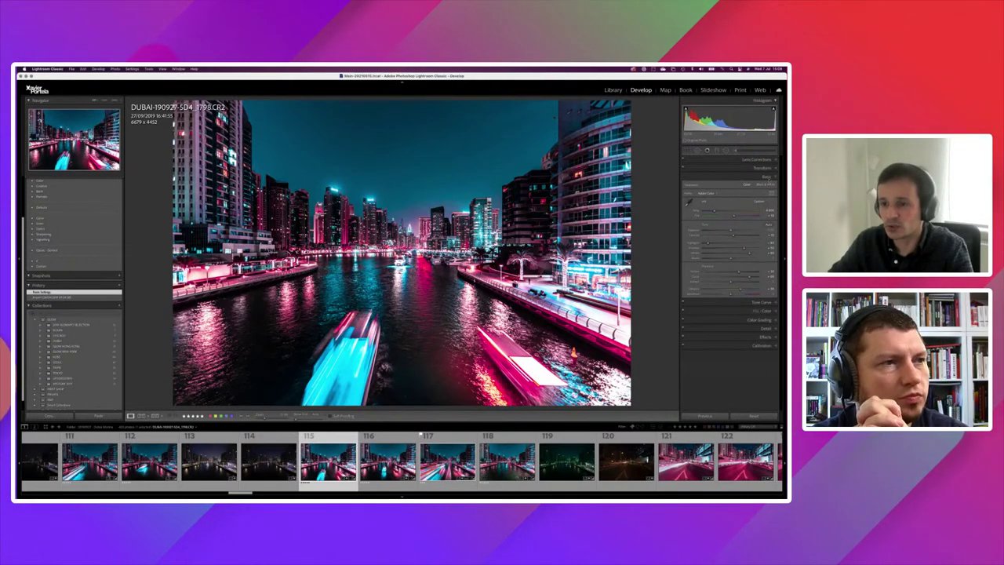
click(767, 177)
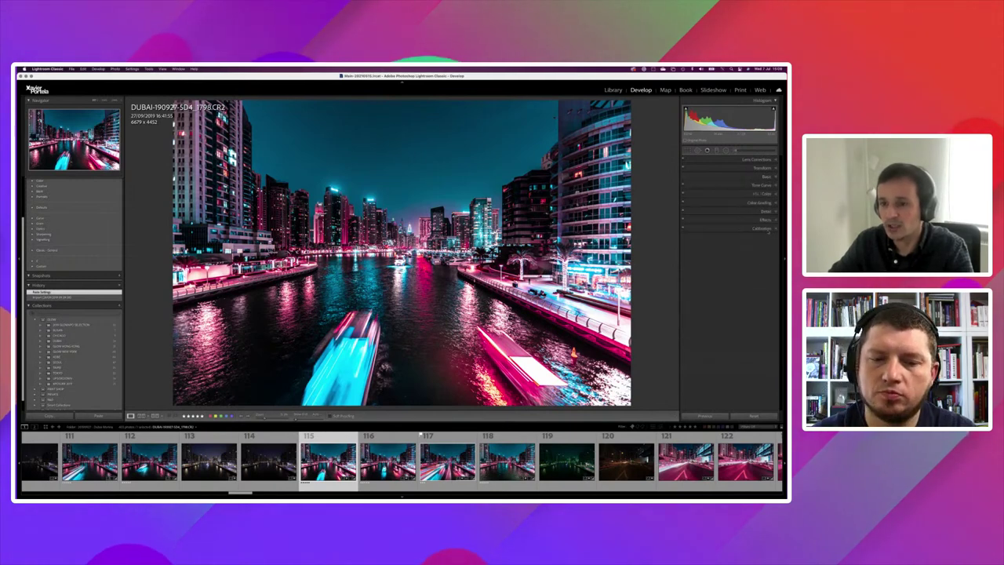
Step: Try shifting Calibration's Blue Primary Hue, undo it, and switch to the Library module
click(761, 228)
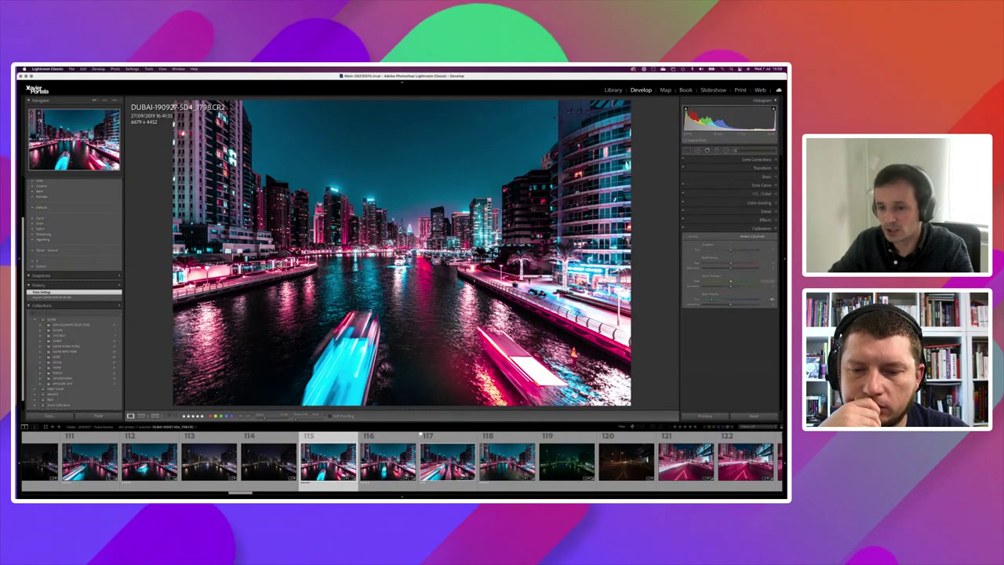
drag(732, 299, 713, 300)
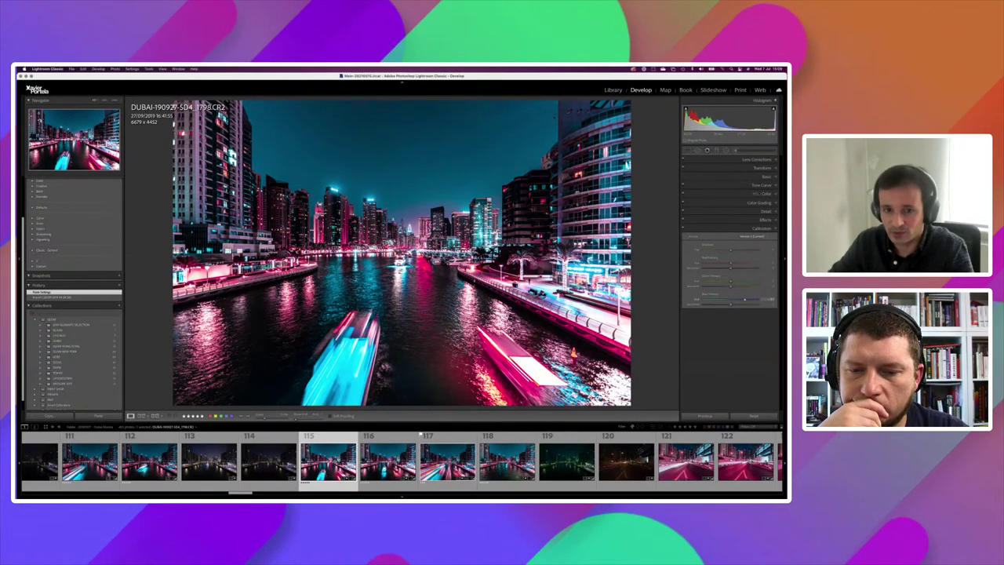
drag(732, 299, 757, 299)
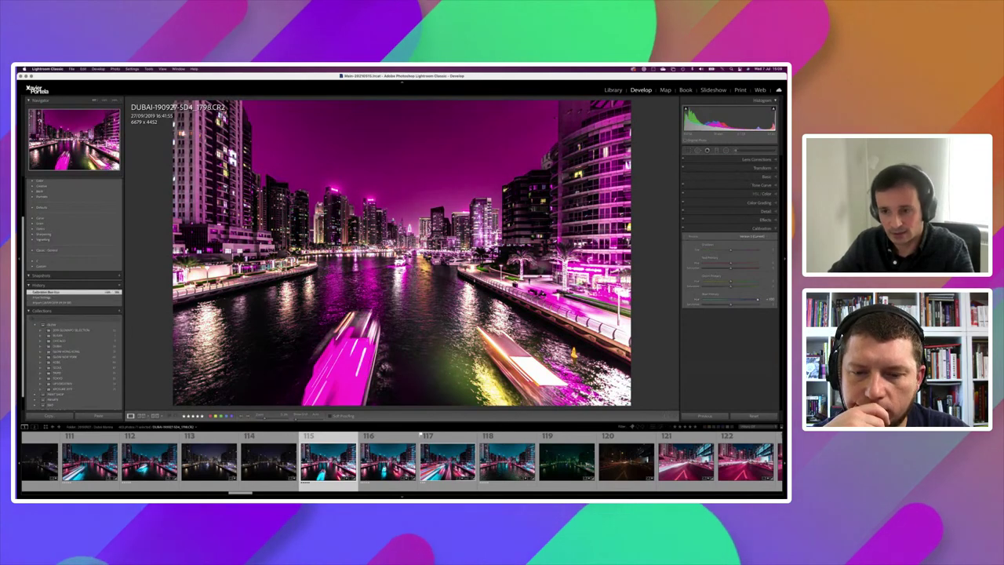
key(super+z)
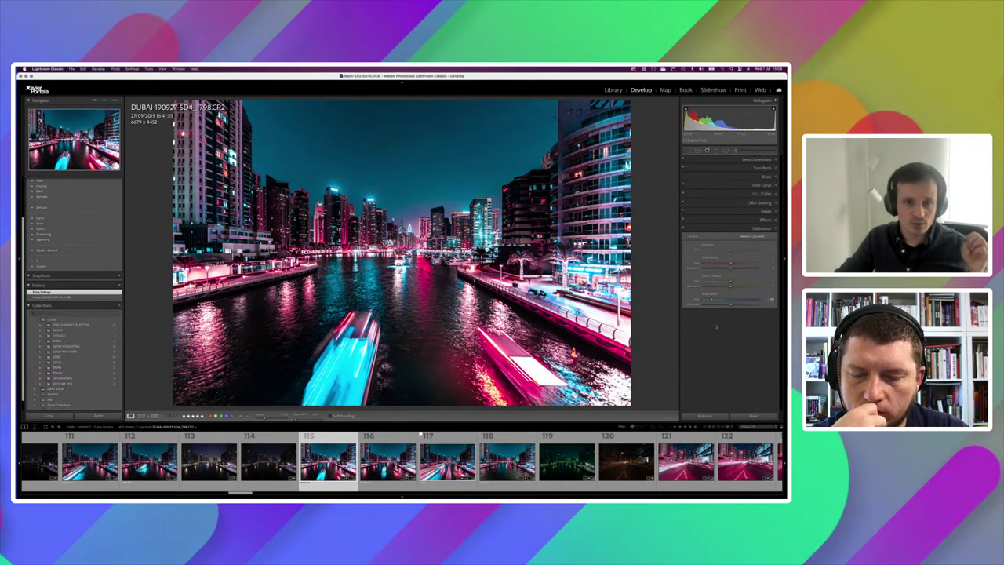
click(611, 90)
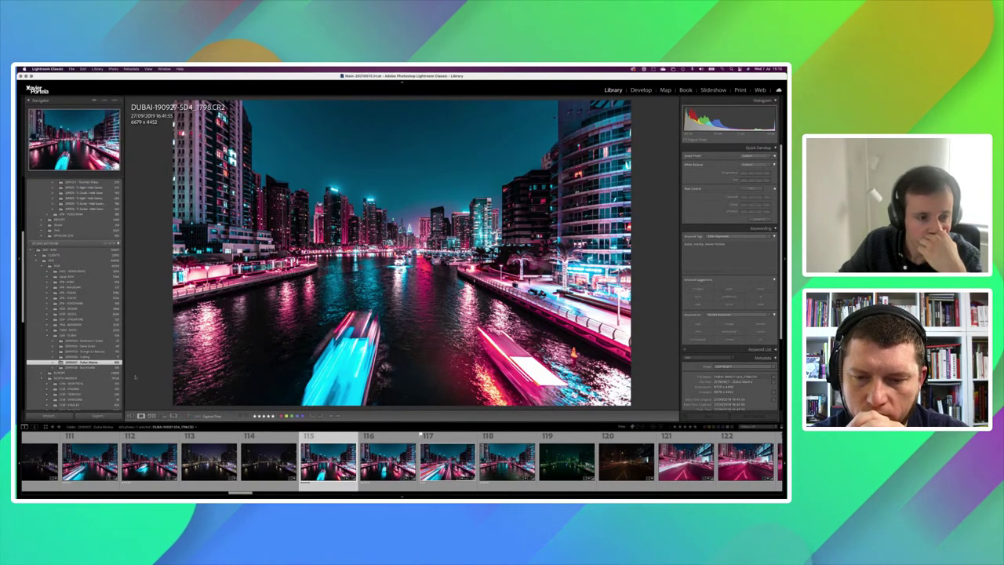
Step: Switch to Grid view, scroll to street-burst thumbnails 113–126 and select frame 117
scroll(75, 313, up, 3)
scroll(74, 314, up, 3)
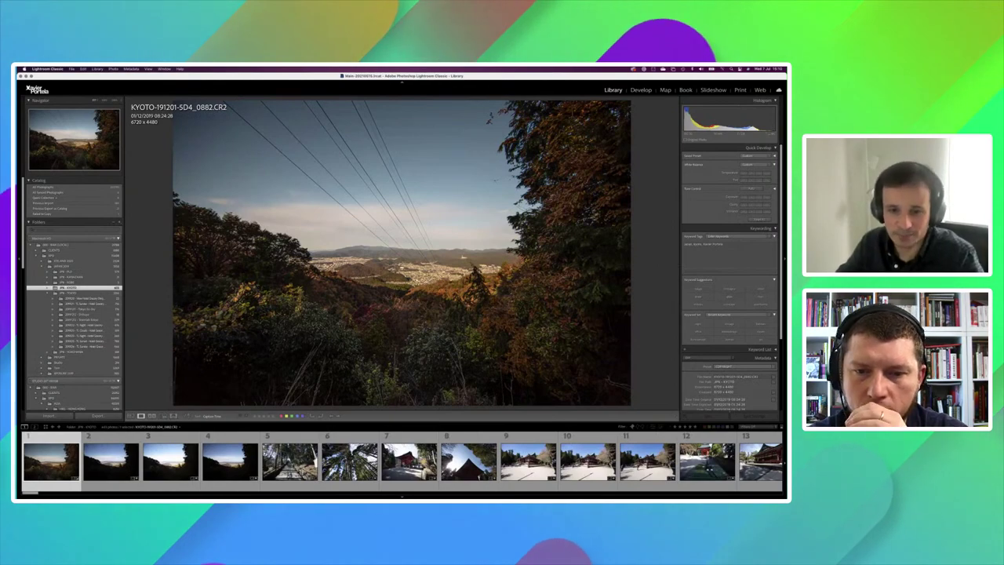
key(g)
scroll(548, 312, down, 10)
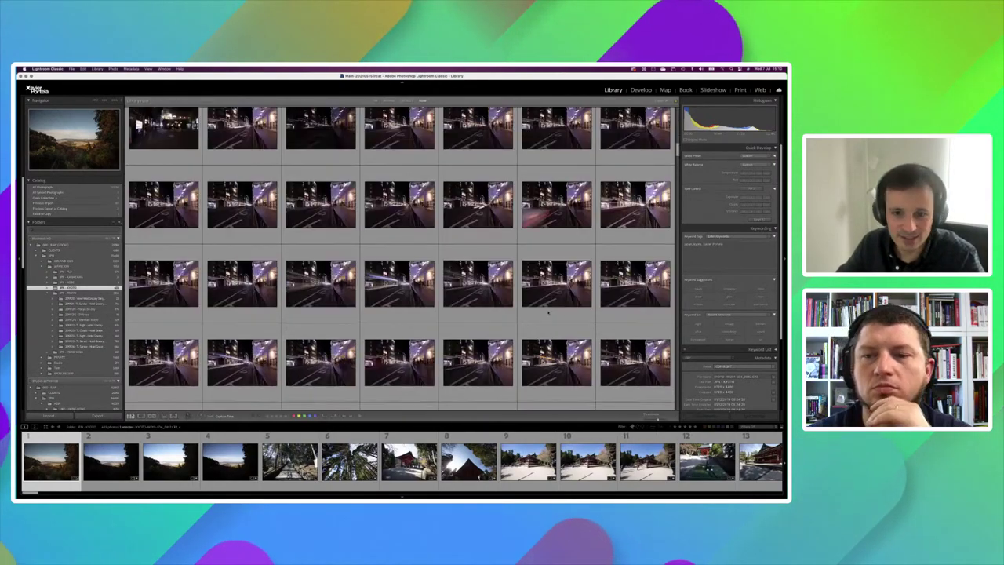
scroll(548, 312, down, 3)
scroll(548, 312, down, 5)
scroll(548, 313, down, 3)
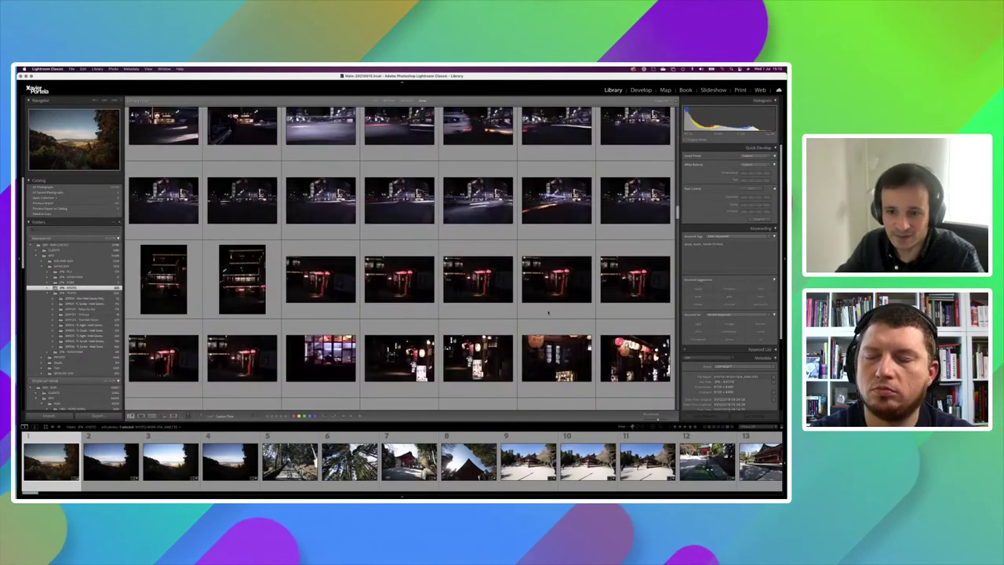
scroll(548, 312, down, 3)
scroll(548, 312, down, 3)
scroll(549, 312, down, 2)
scroll(549, 313, down, 1)
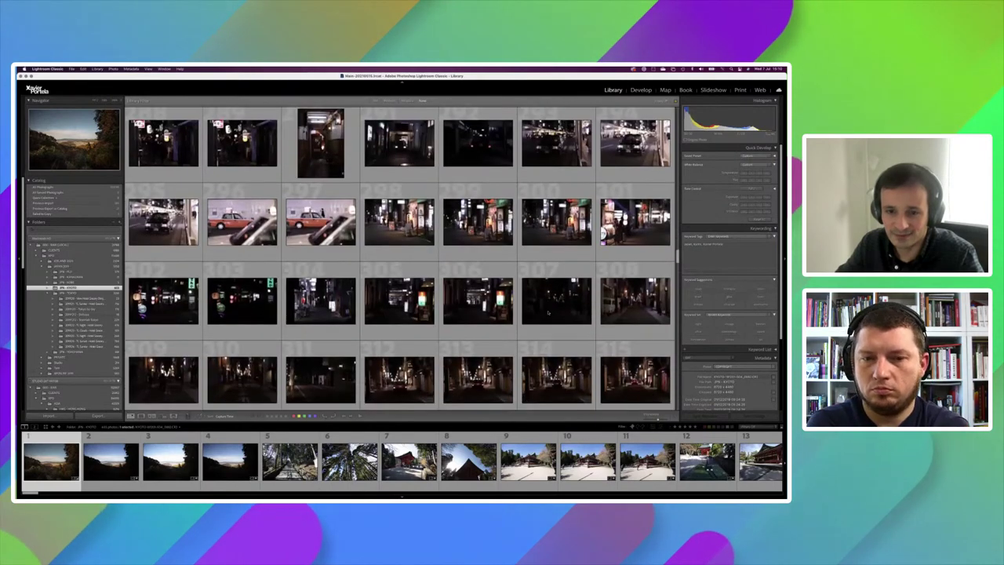
scroll(548, 312, down, 4)
scroll(548, 312, down, 5)
scroll(548, 312, down, 5)
scroll(548, 312, down, 4)
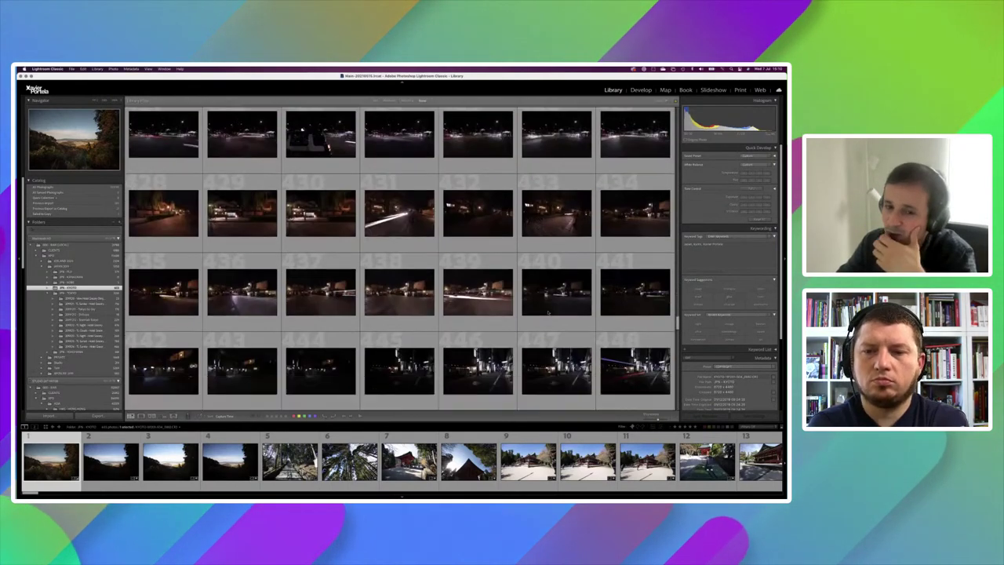
scroll(548, 312, down, 1)
scroll(549, 312, down, 3)
scroll(548, 312, down, 3)
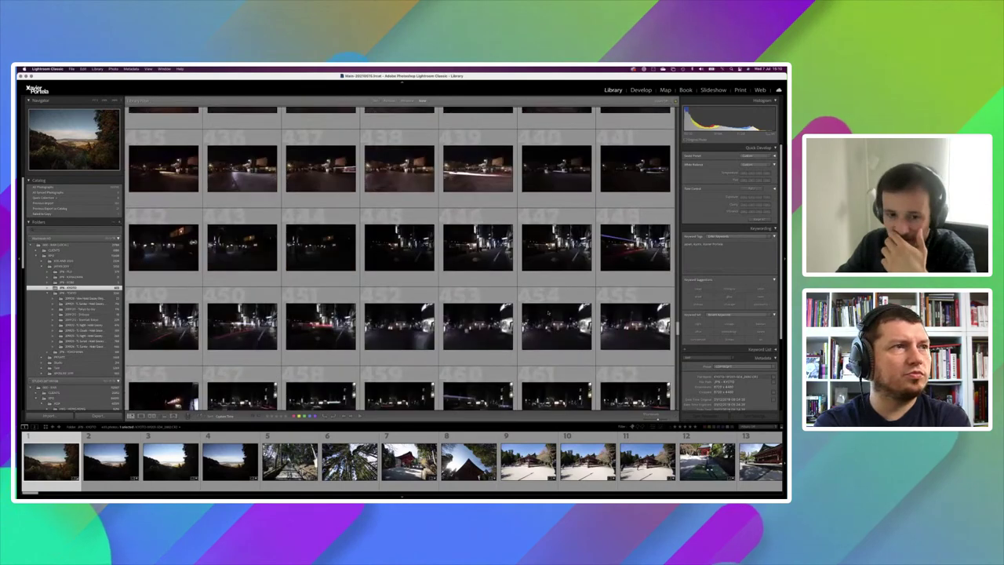
scroll(549, 312, down, 3)
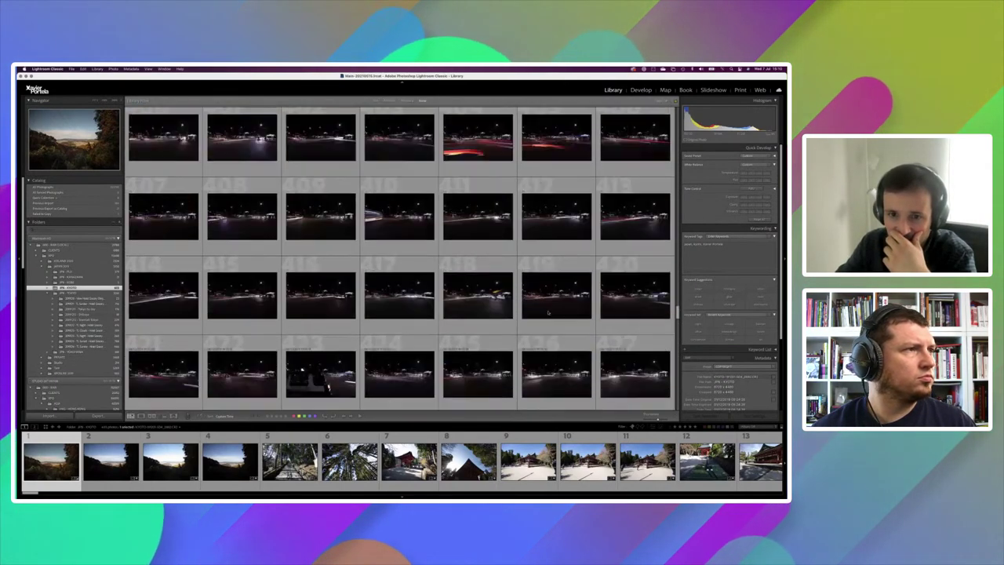
scroll(548, 312, up, 3)
scroll(548, 312, up, 3)
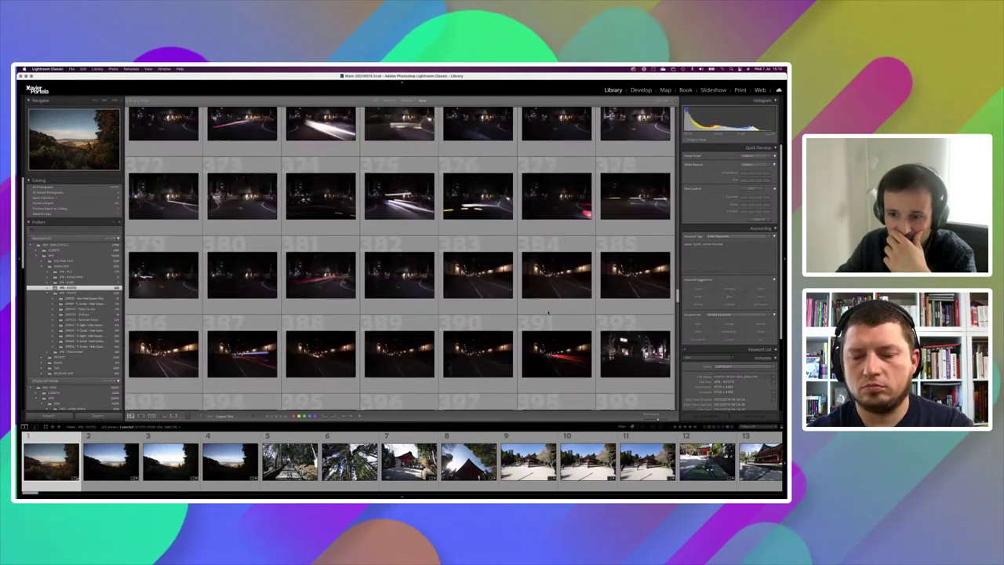
scroll(548, 312, up, 3)
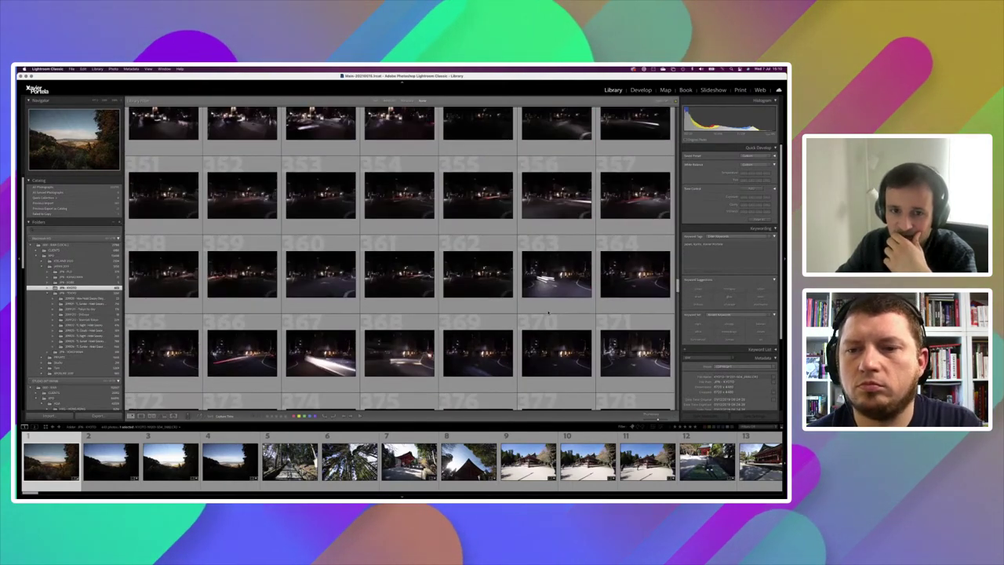
scroll(549, 312, up, 3)
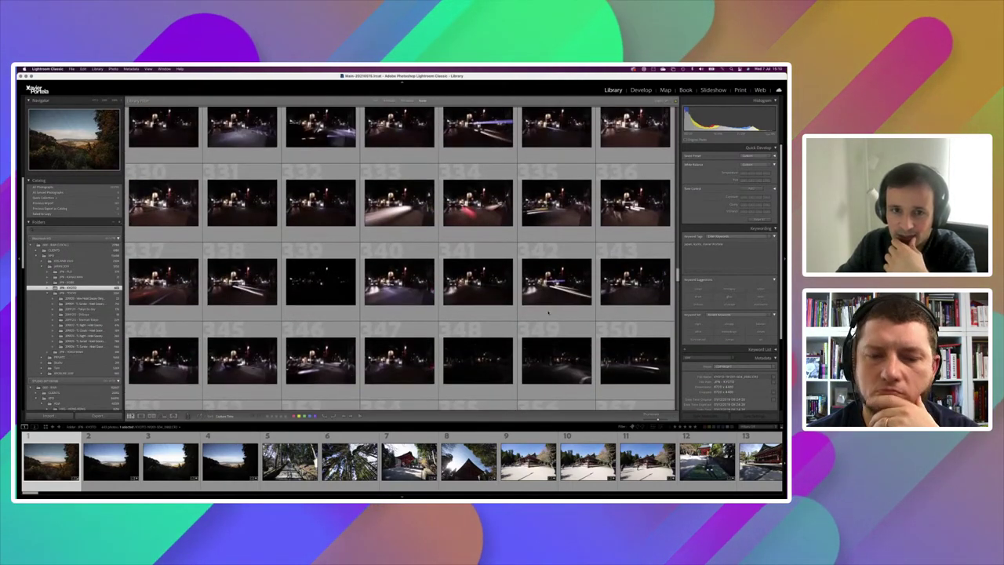
scroll(548, 312, up, 3)
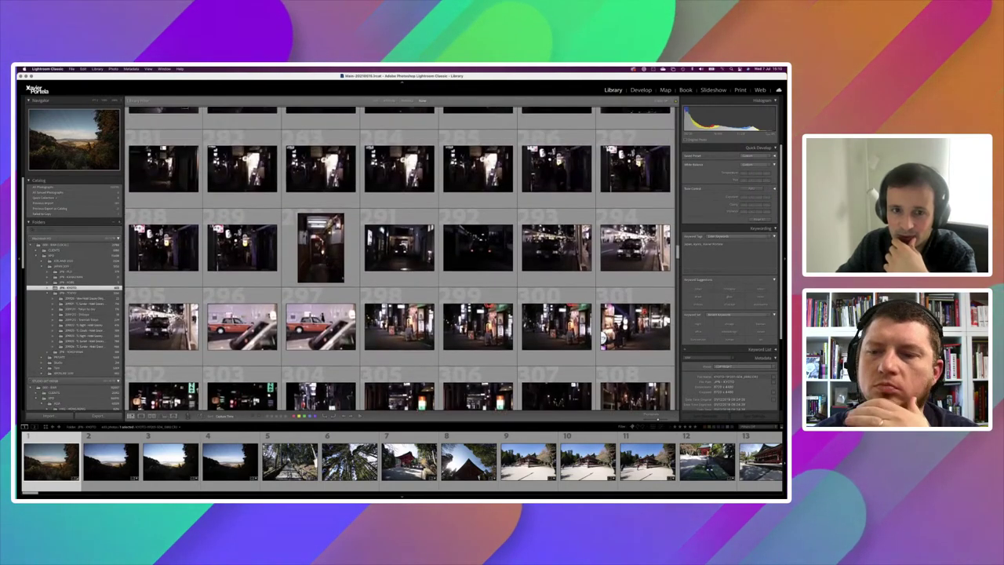
scroll(548, 312, up, 3)
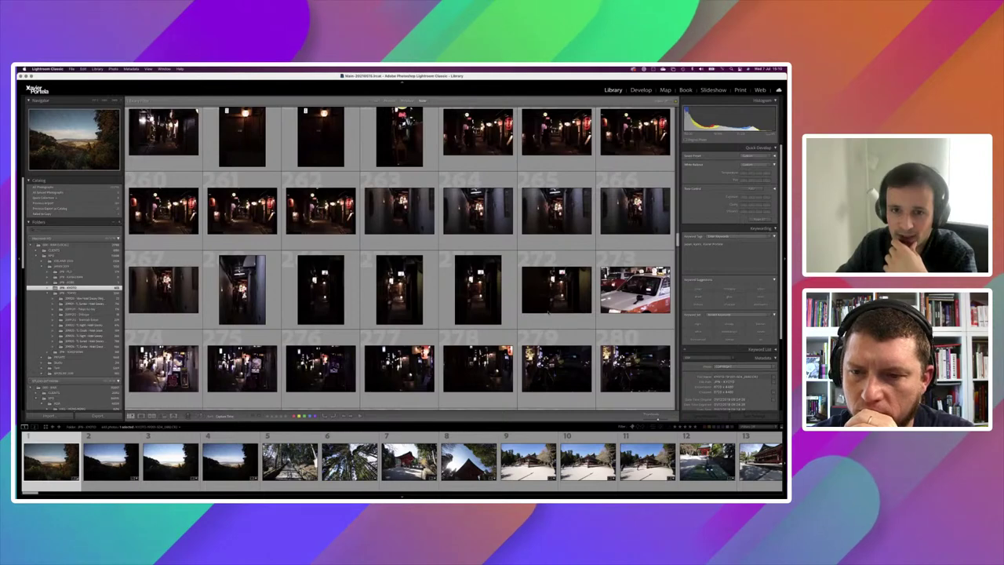
scroll(549, 312, up, 2)
scroll(548, 312, up, 2)
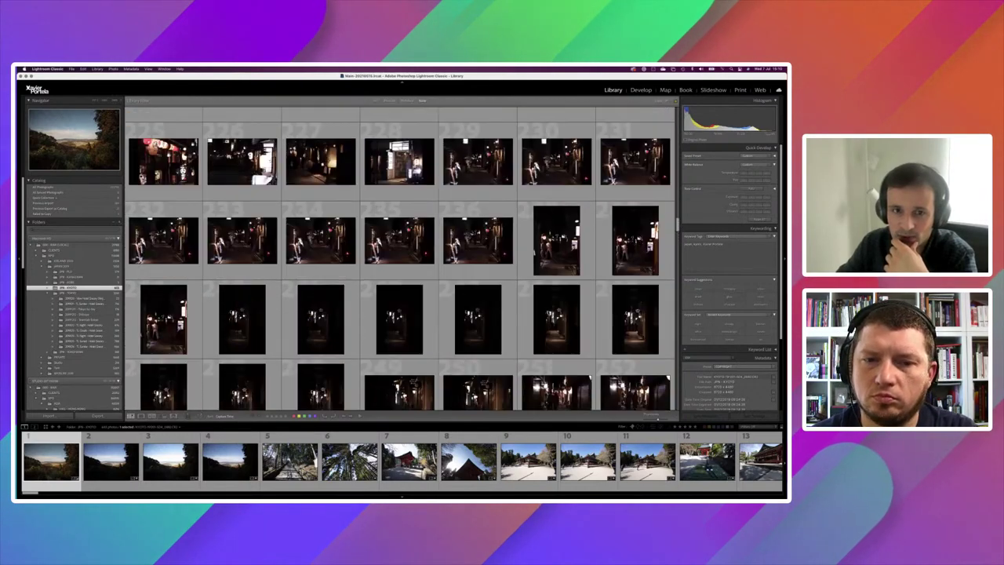
scroll(400, 259, up, 1)
scroll(401, 259, up, 1)
scroll(400, 259, up, 1)
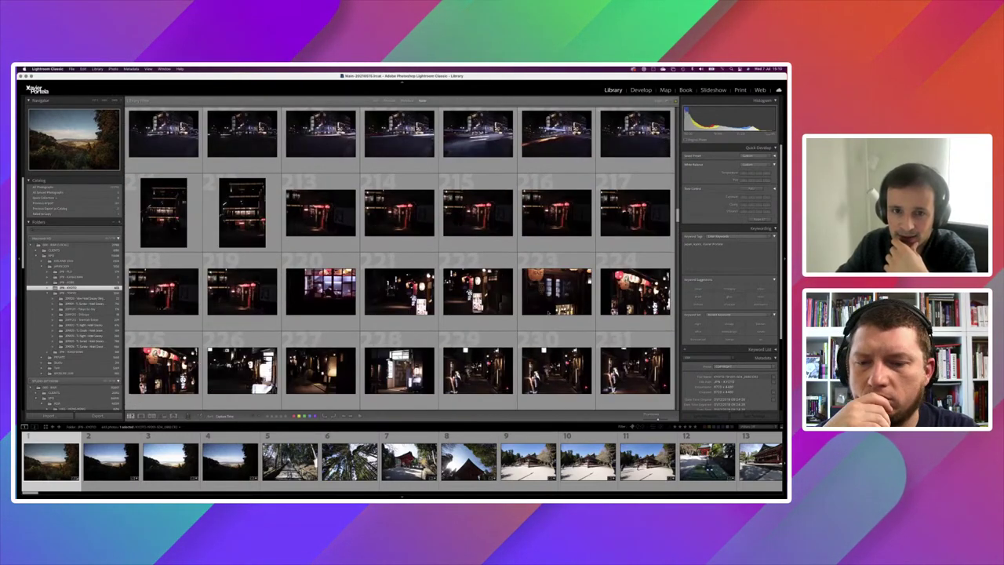
scroll(401, 259, up, 2)
scroll(400, 259, up, 1)
scroll(400, 259, up, 1)
scroll(400, 259, up, 1)
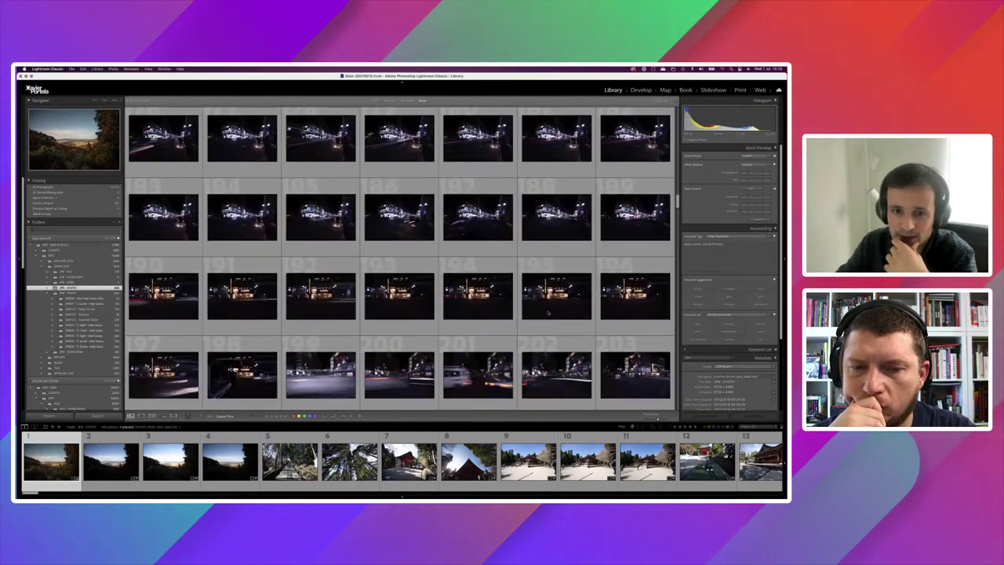
scroll(400, 259, up, 1)
scroll(400, 259, up, 1)
scroll(400, 259, up, 2)
scroll(400, 259, up, 2)
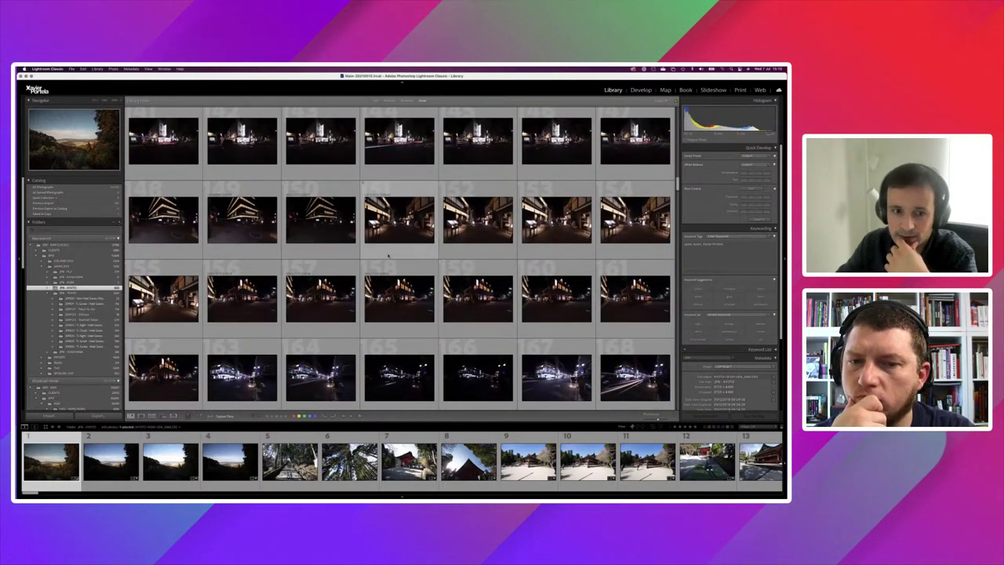
scroll(387, 256, up, 1)
scroll(387, 256, up, 1)
scroll(387, 256, up, 1)
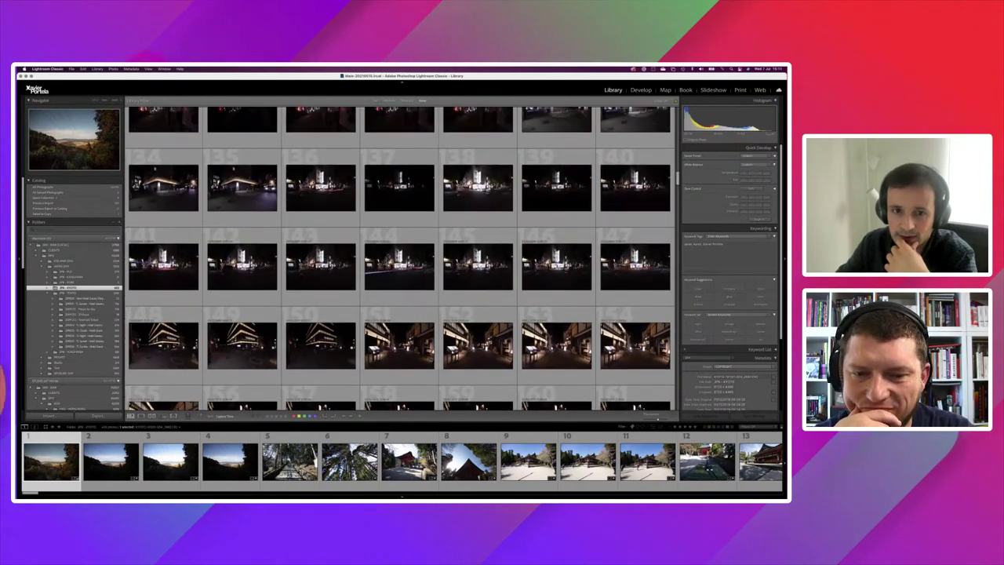
scroll(441, 194, up, 2)
scroll(441, 194, up, 1)
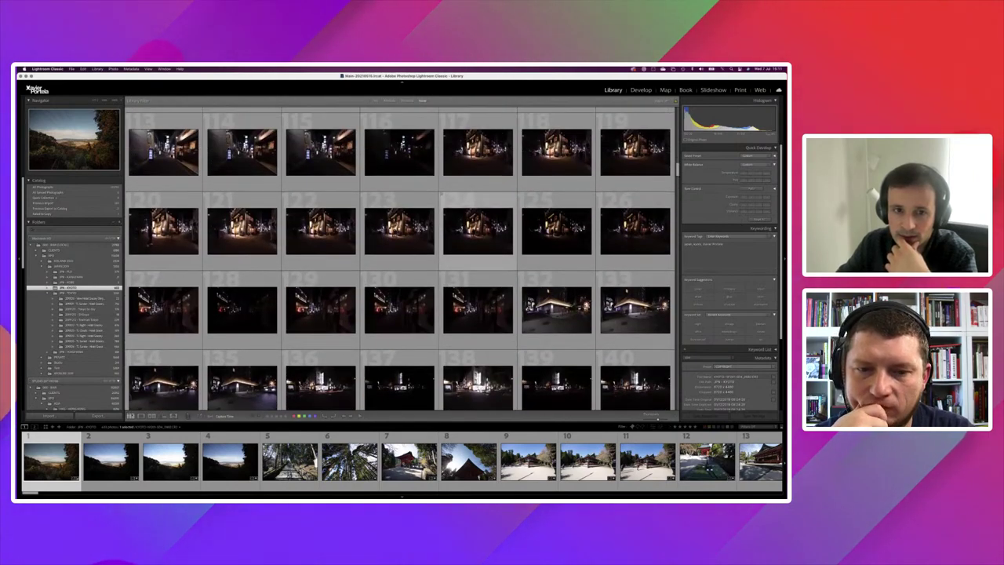
scroll(367, 167, up, 1)
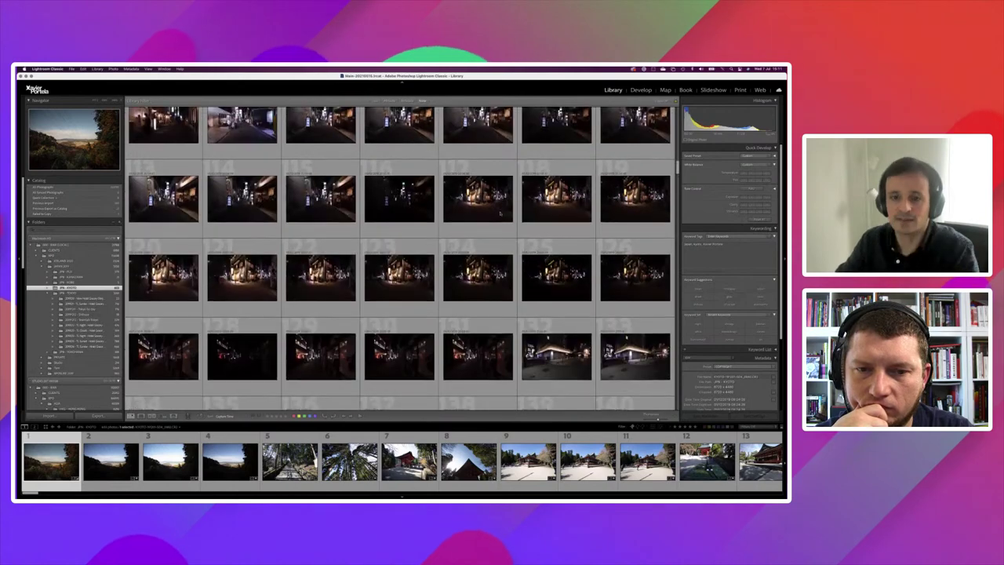
click(477, 196)
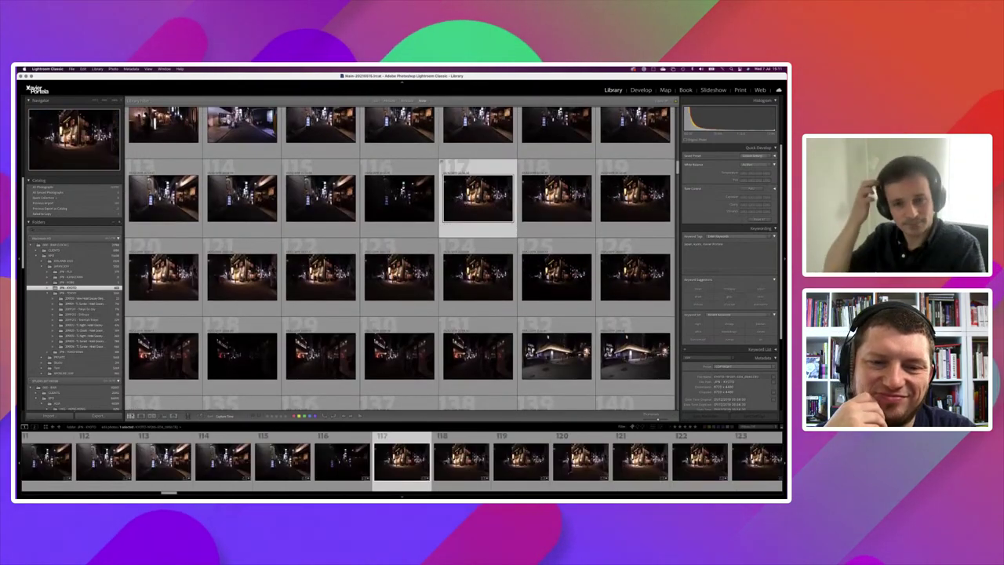
Step: Open frame 117 in Loupe and step back and forth through neighbouring burst frames
double_click(477, 196)
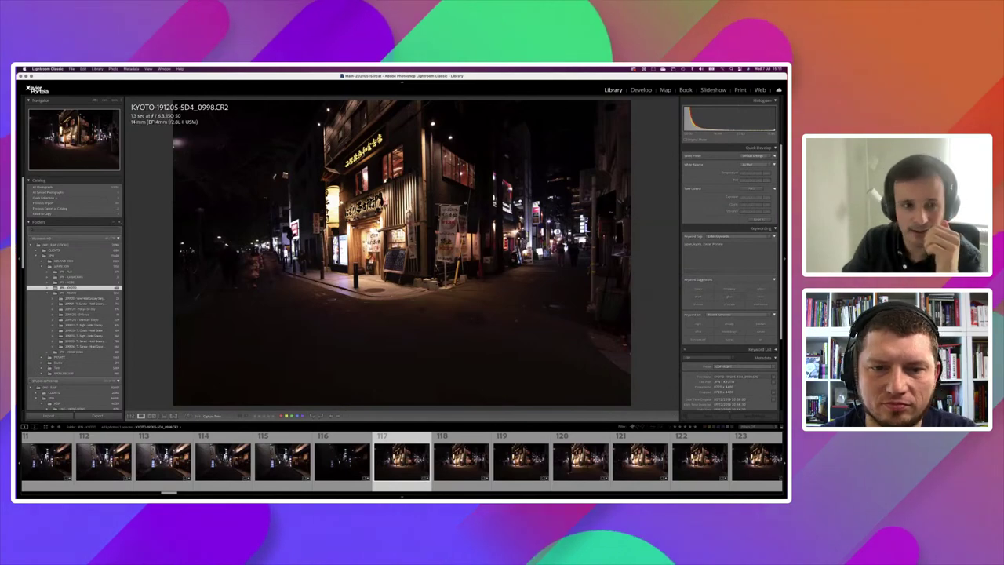
key(Right)
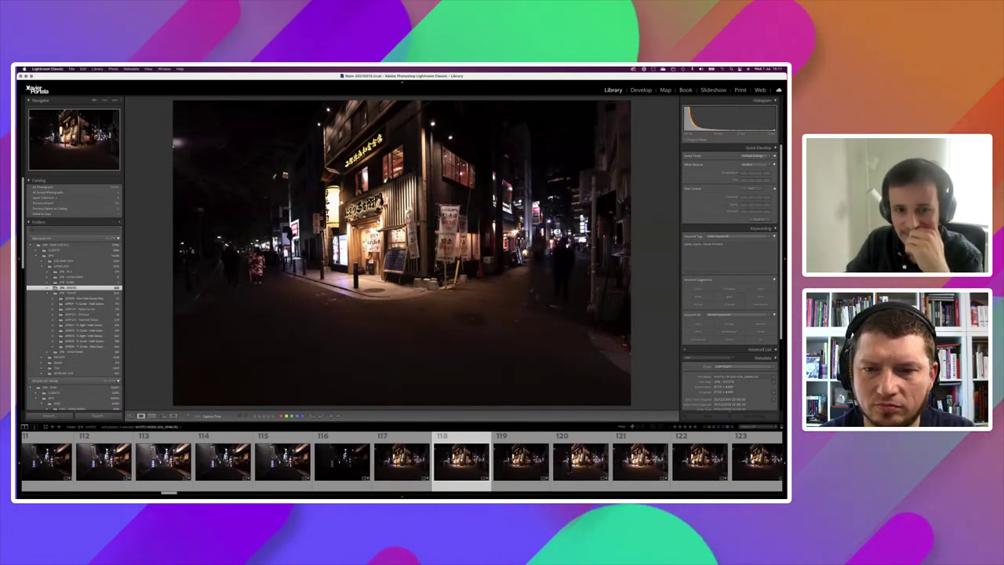
key(Right)
key(Right)
key(Right)
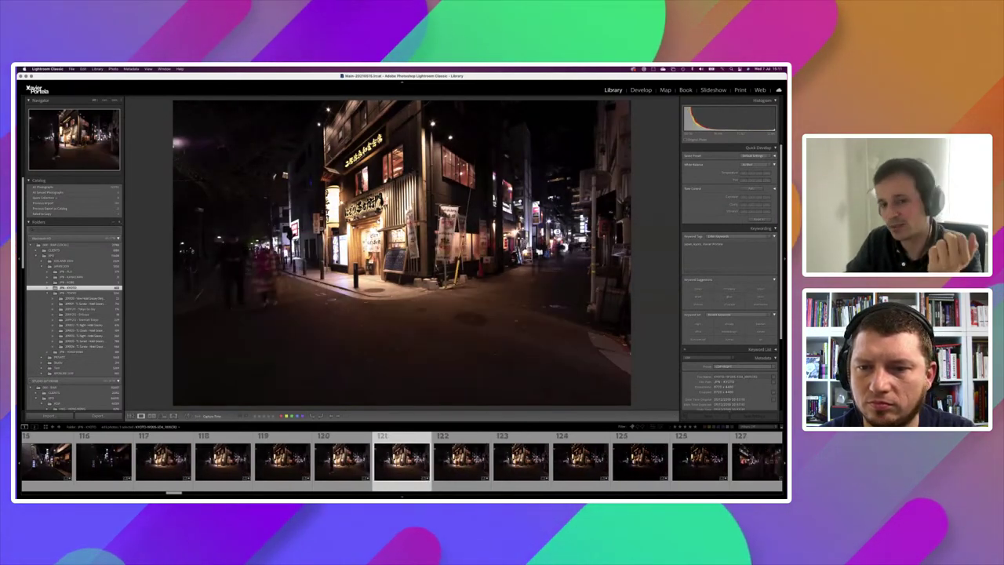
key(Left)
key(Left)
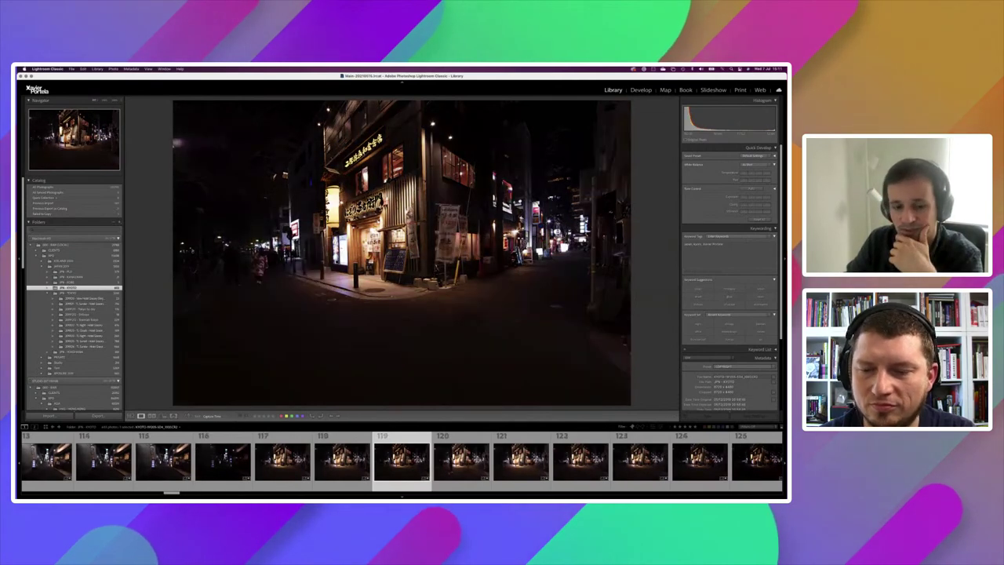
key(Left)
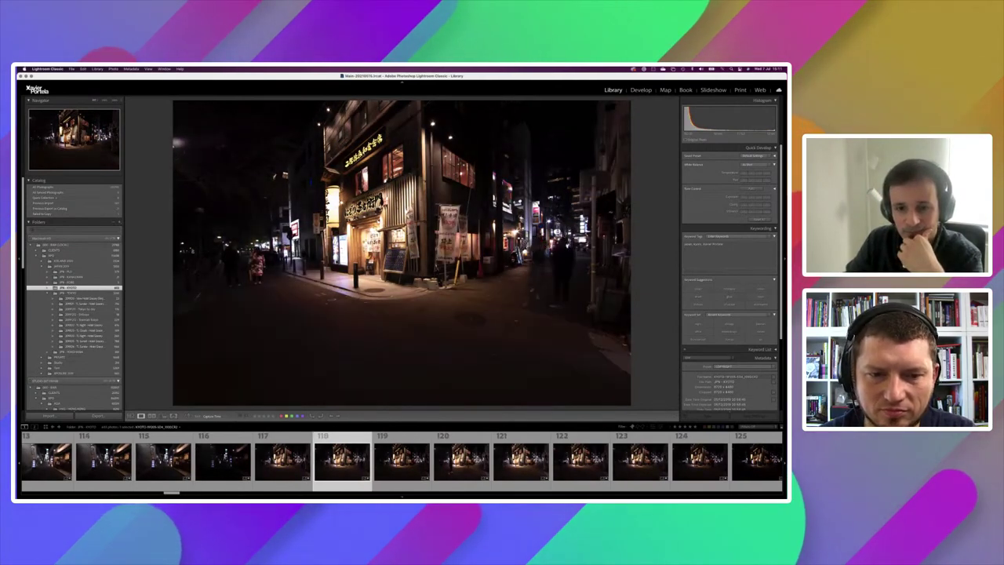
key(Right)
key(Right)
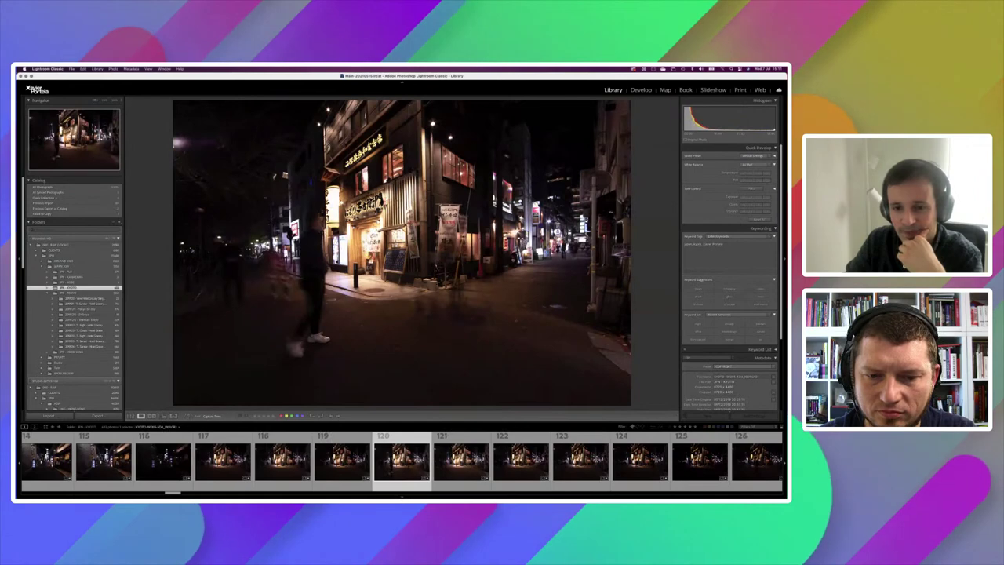
key(Right)
key(Right)
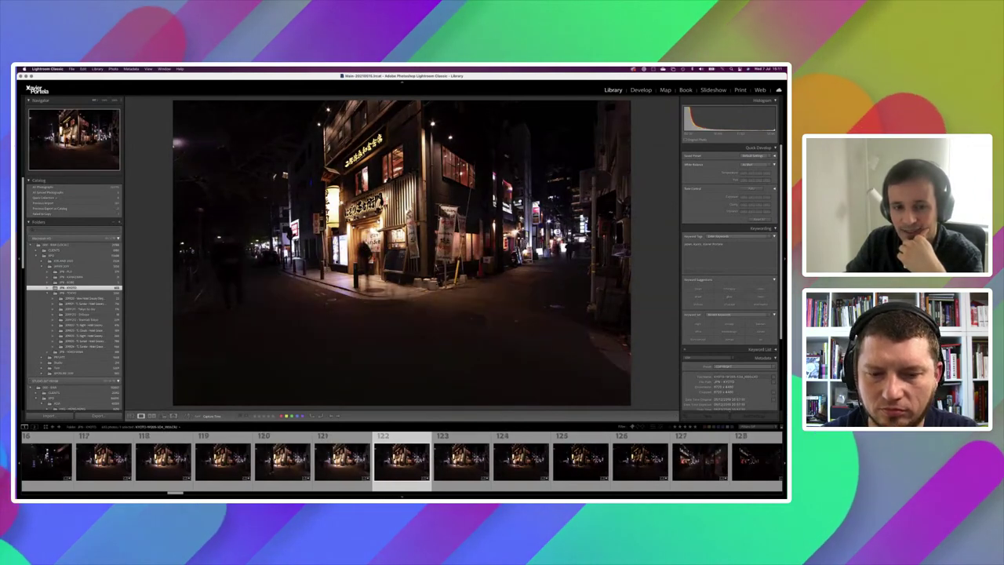
Step: Compare frames 121–124, settle on 124, and zoom in and out on the storefront
key(Left)
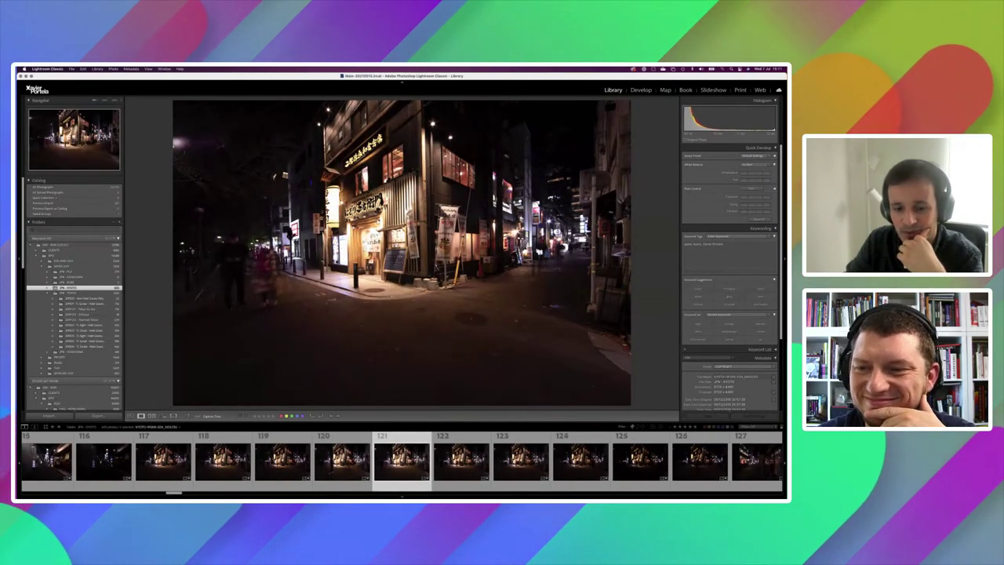
key(Right)
key(Right)
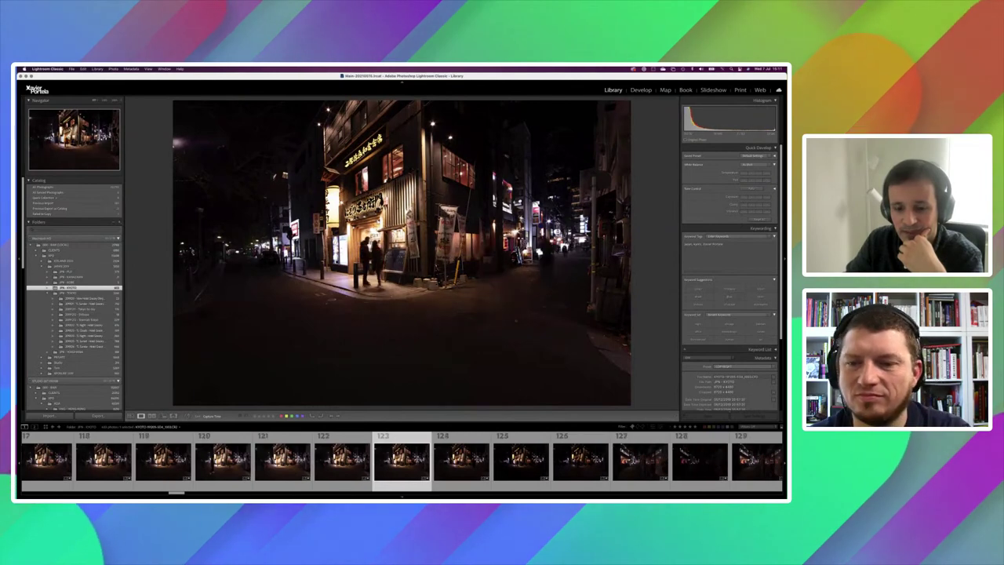
key(Right)
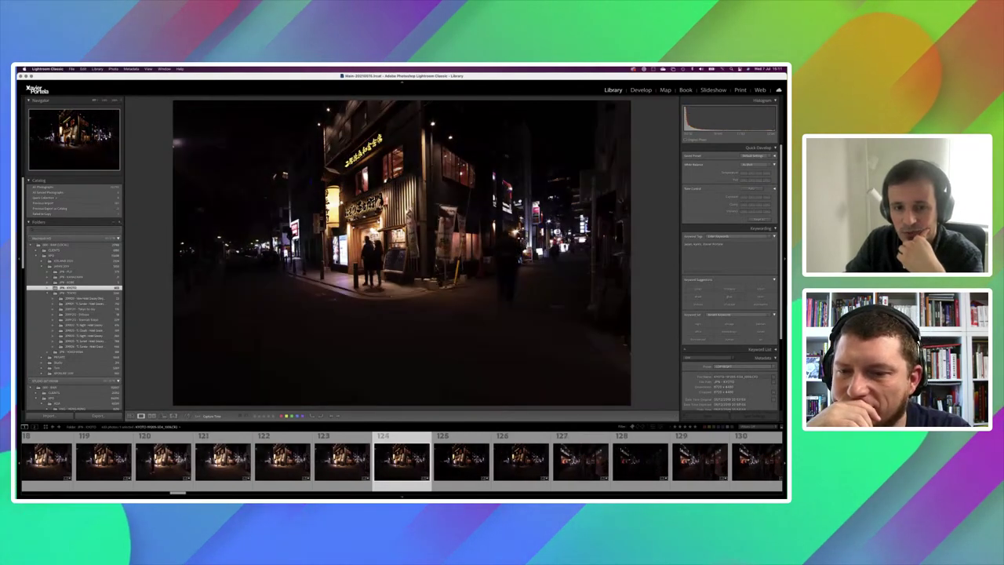
key(Left)
key(Right)
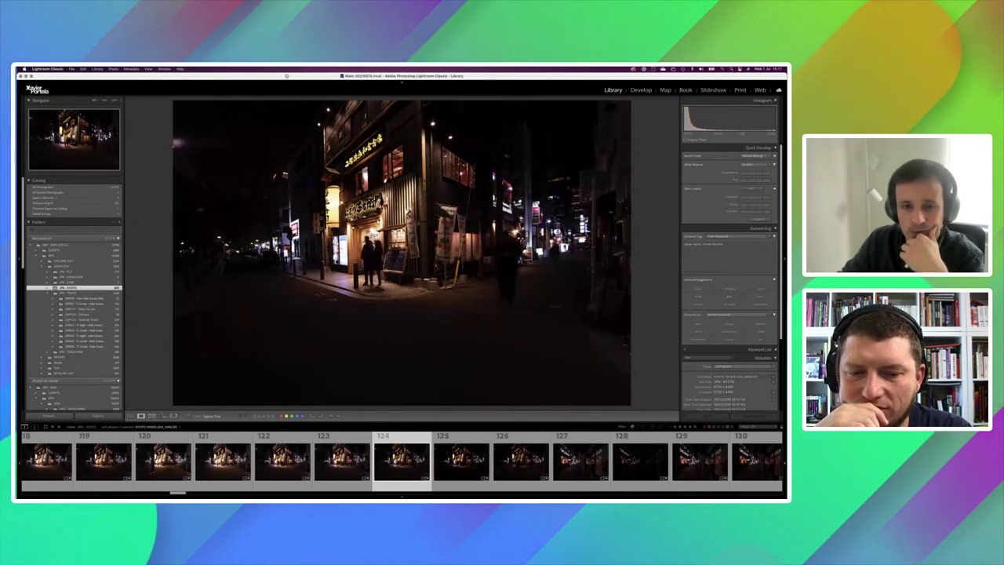
key(z)
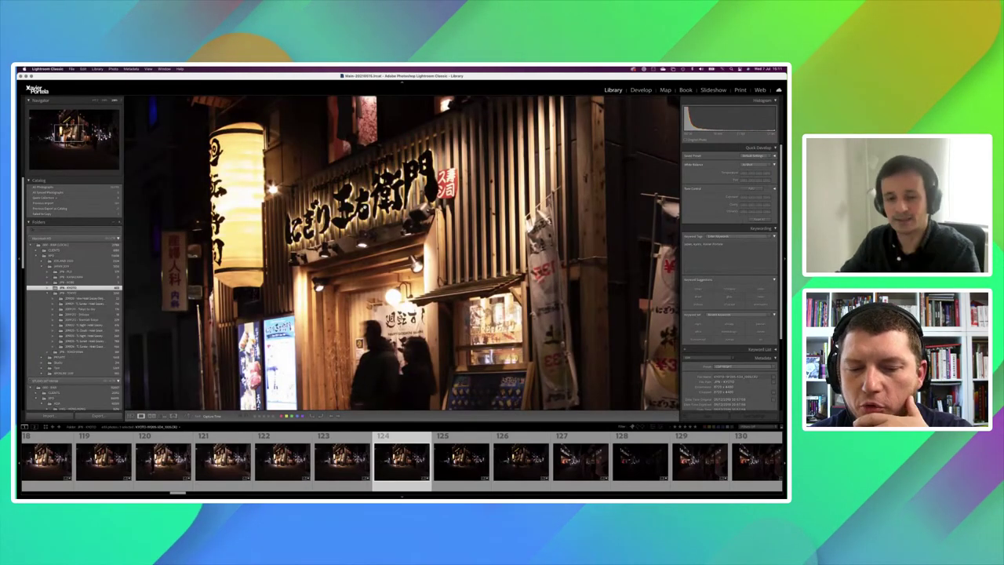
key(z)
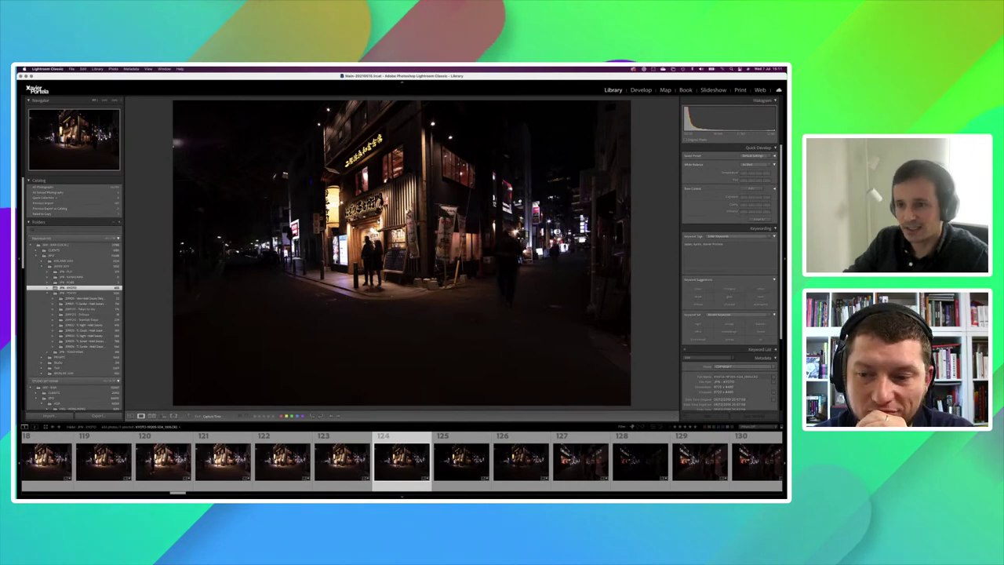
Step: In Develop, enable lens profile corrections and apply an Upright perspective correction to frame 124
click(642, 89)
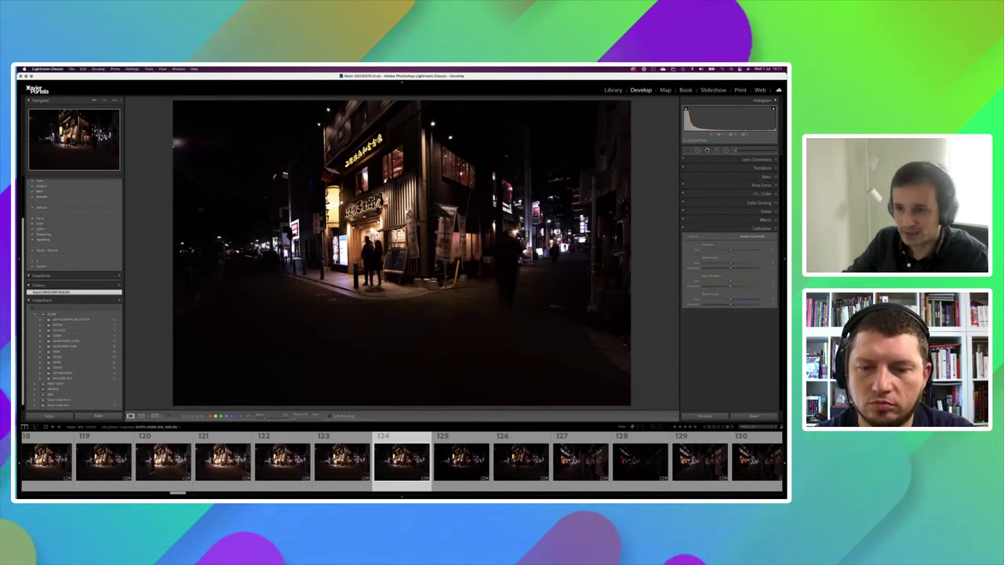
click(754, 161)
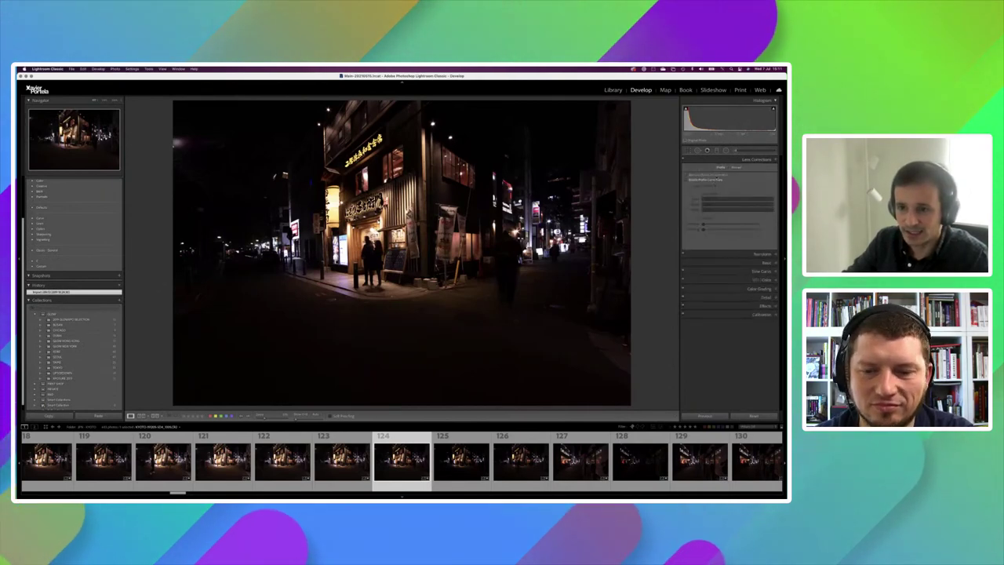
click(716, 179)
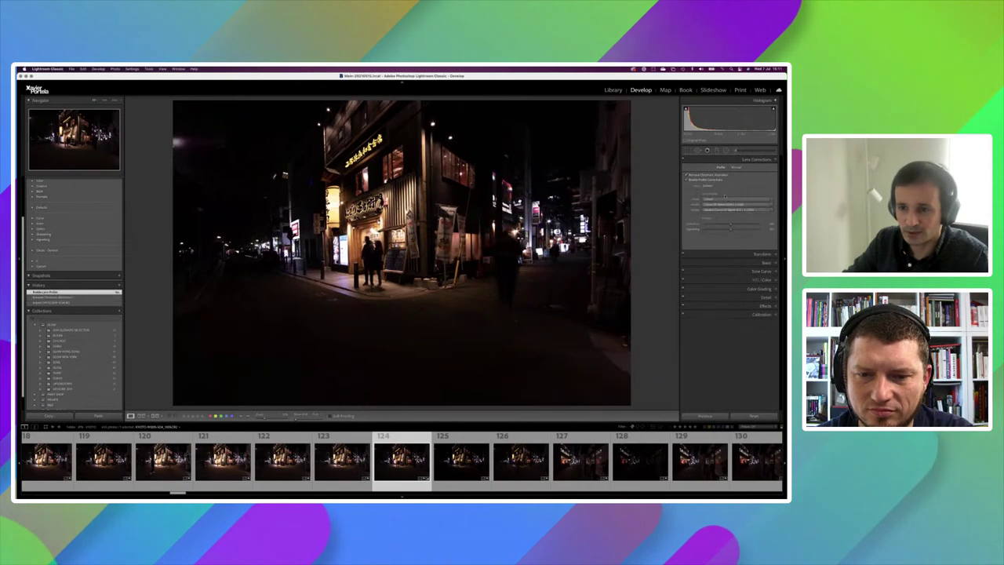
click(758, 253)
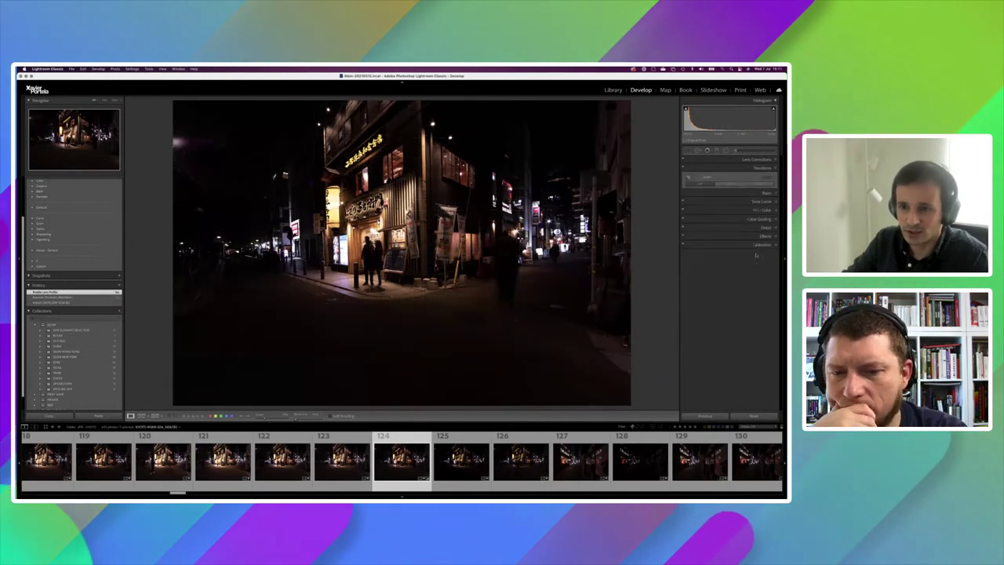
click(737, 184)
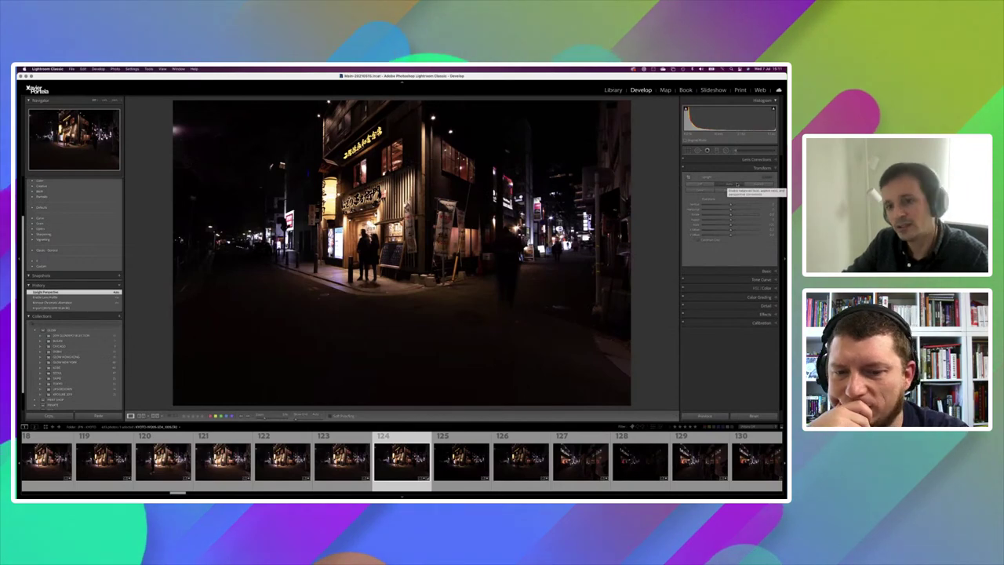
click(688, 151)
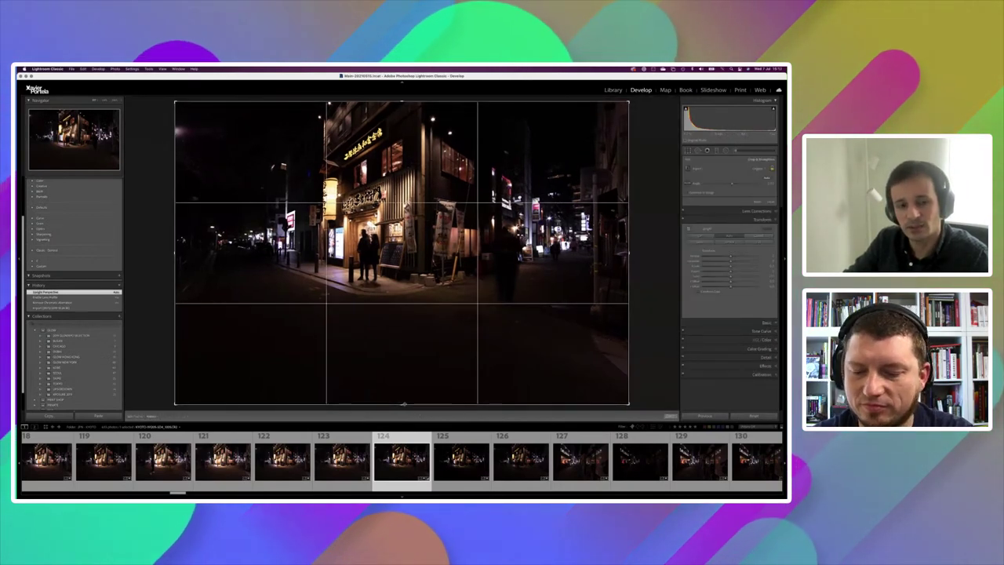
Step: Turn on Constrain to Image and commit the crop
click(688, 192)
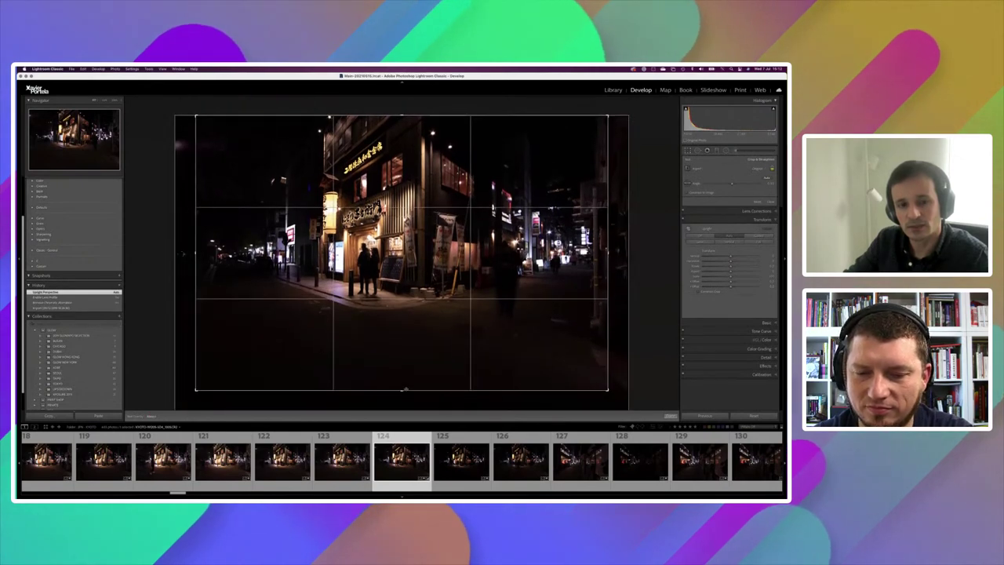
key(Return)
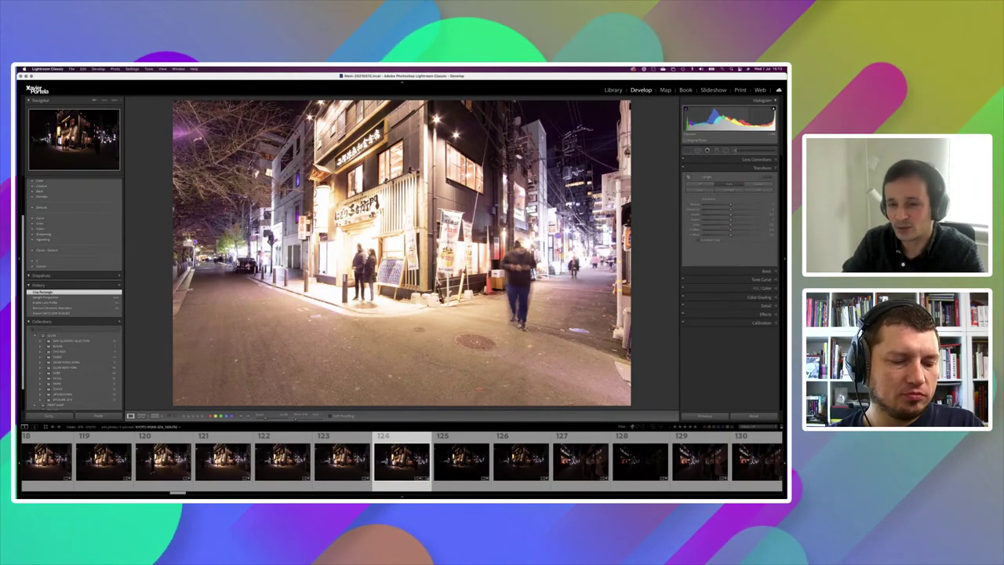
Step: Check storefront detail against the original, then raise Texture and Clarity slightly
key(backslash)
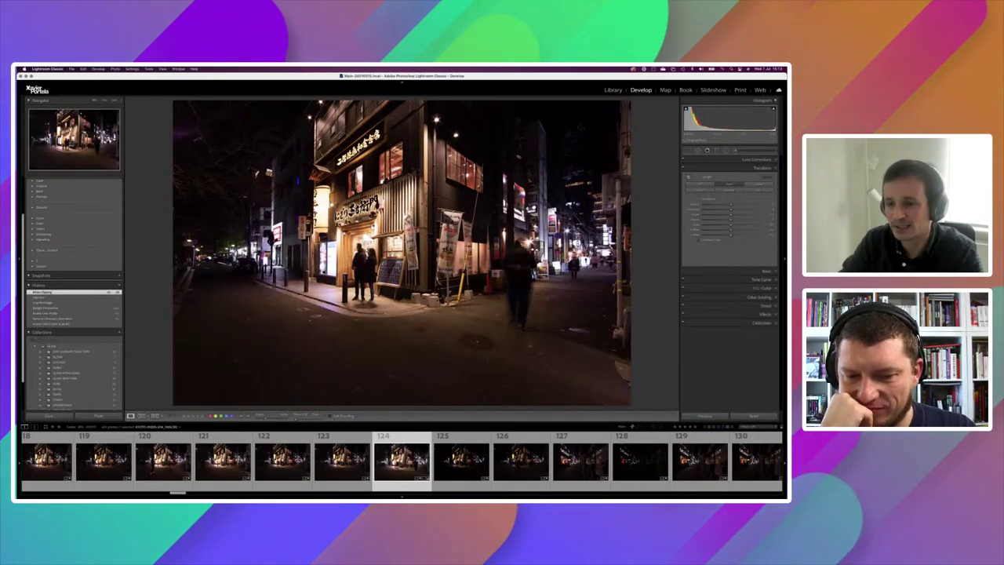
click(764, 269)
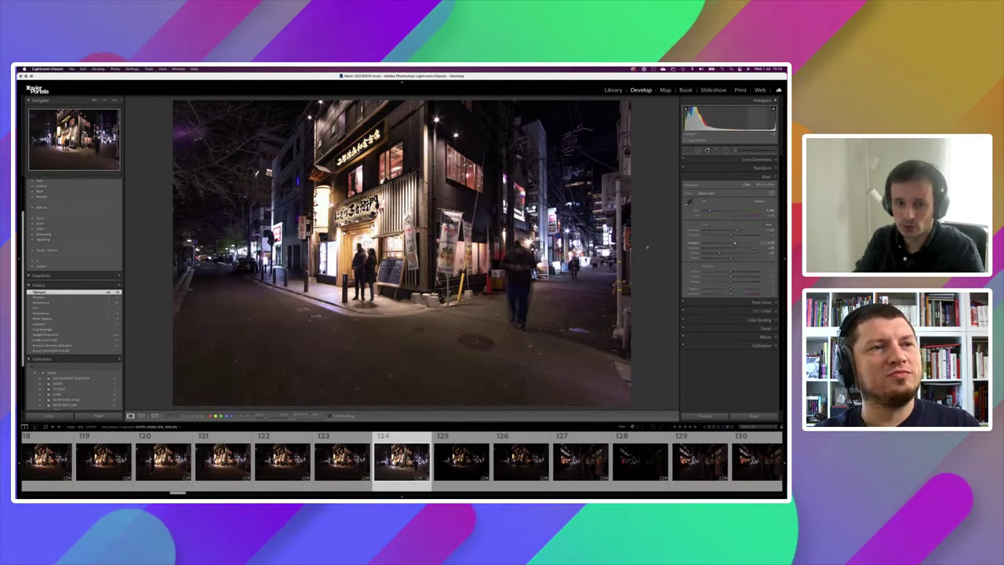
key(z)
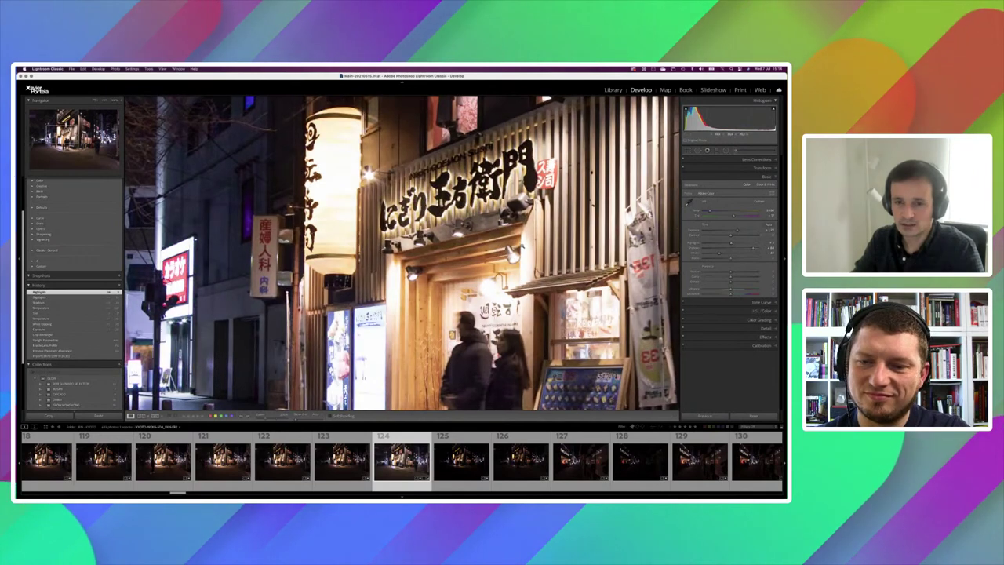
key(z)
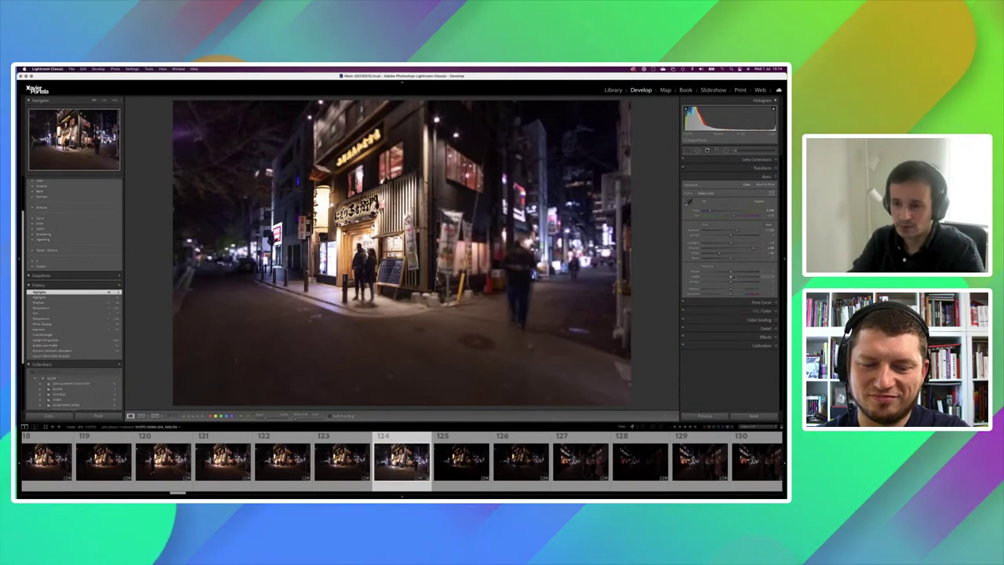
drag(730, 274, 735, 245)
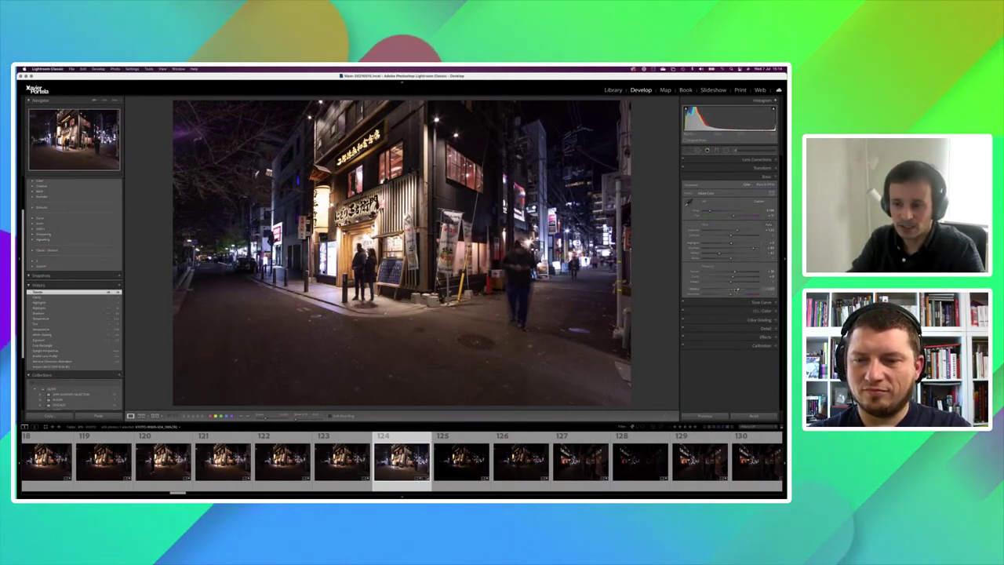
drag(732, 289, 734, 289)
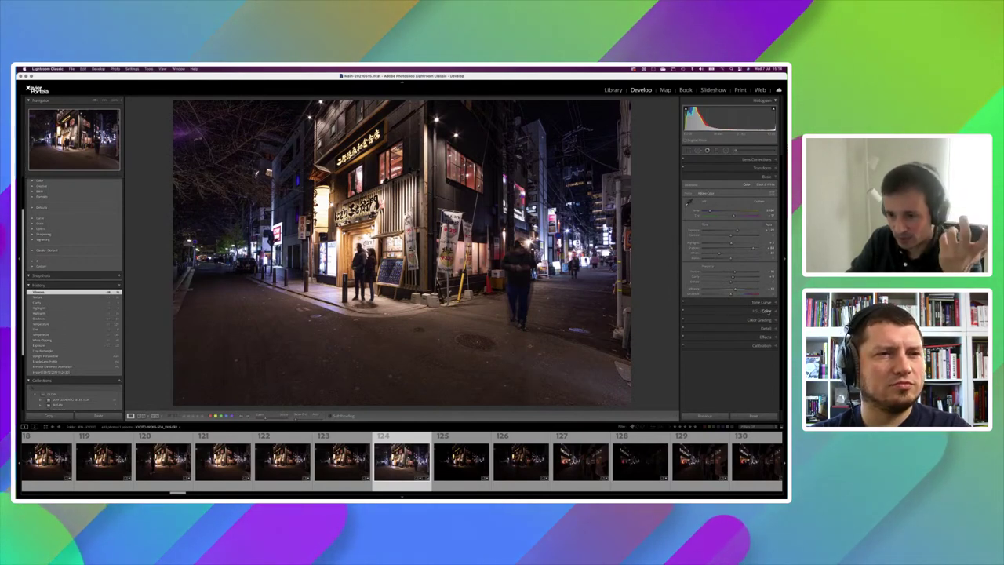
Step: Shift the Orange and Red hues in HSL/Color toward red-magenta
click(765, 311)
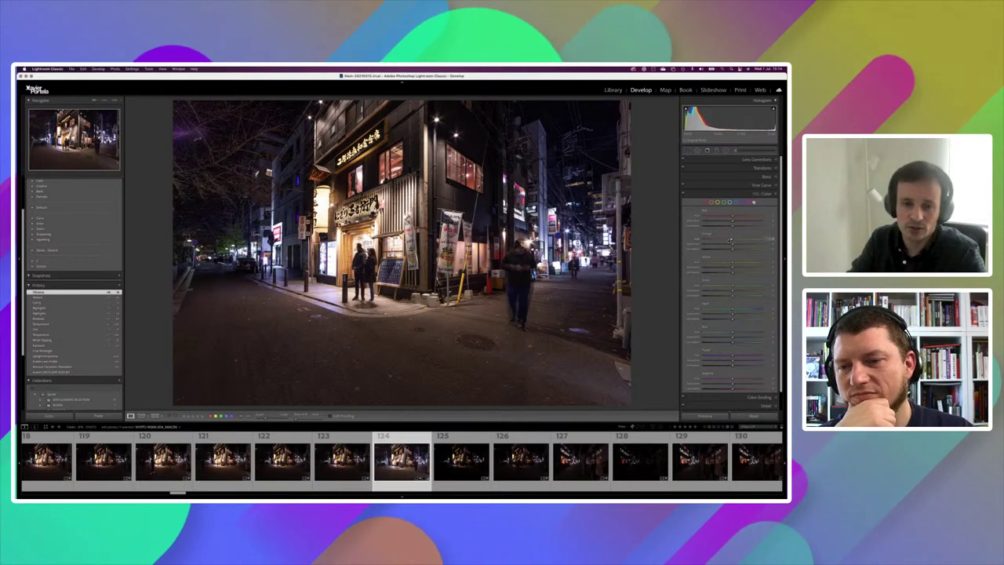
mouse_move(732, 238)
mouse_down()
mouse_move(720, 238)
mouse_move(735, 244)
mouse_up()
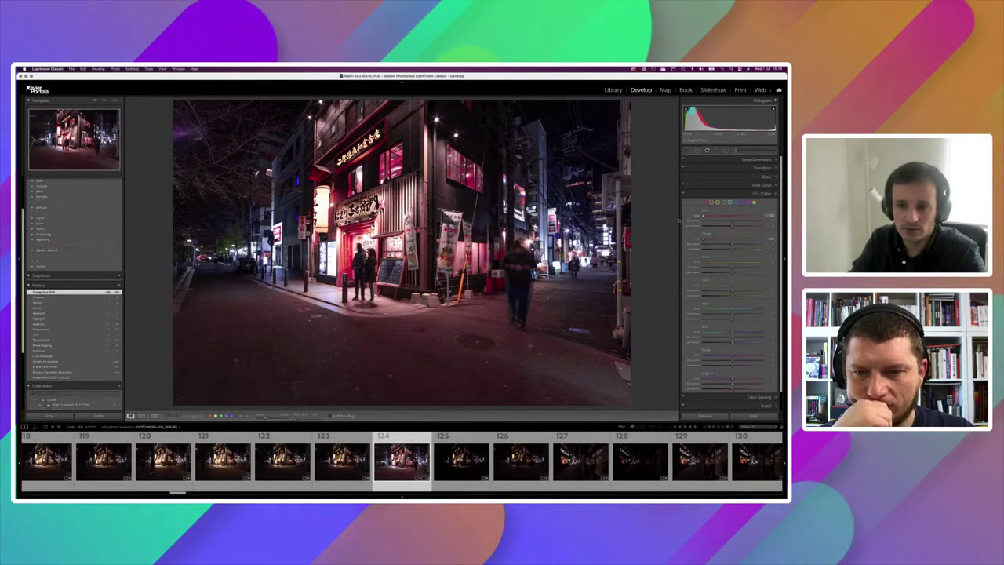
click(696, 215)
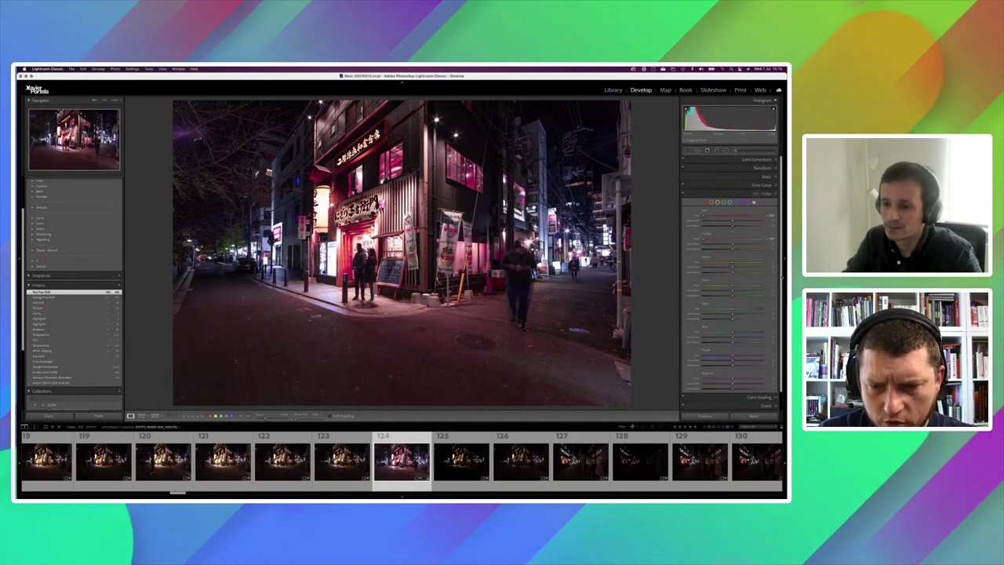
Step: Toggle the HSL/Color panel between Saturation, All and Color views
scroll(729, 275, down, 3)
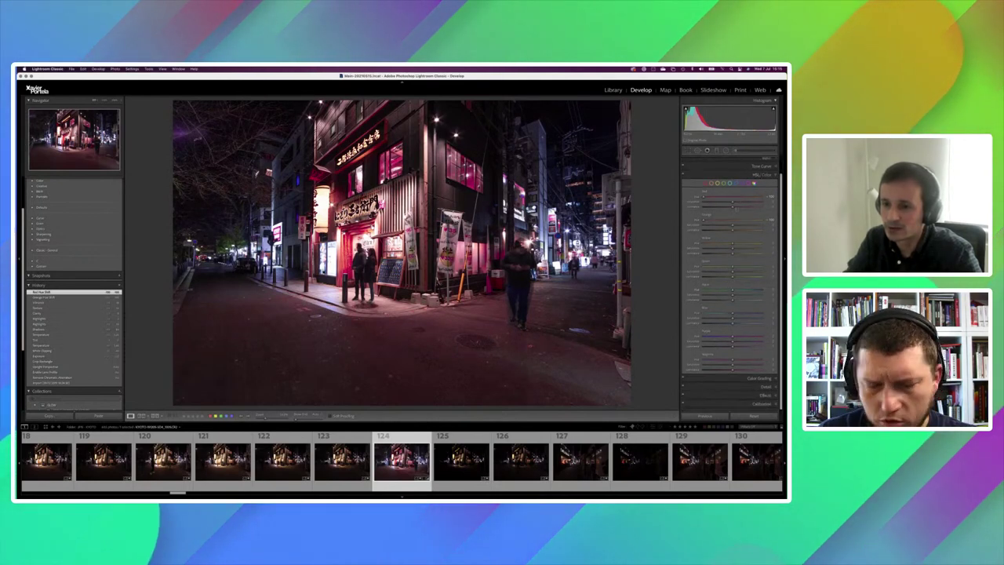
scroll(729, 235, up, 2)
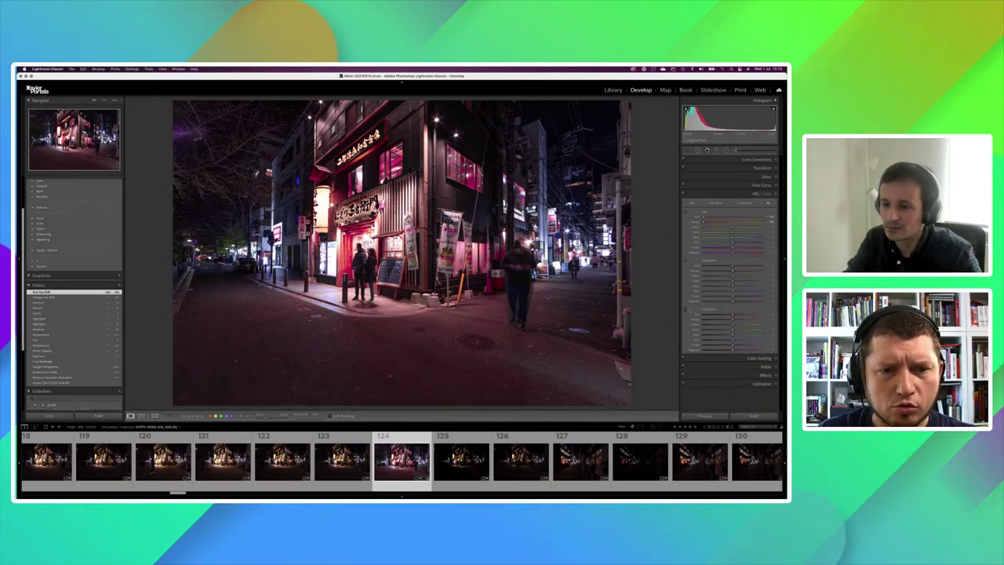
click(715, 202)
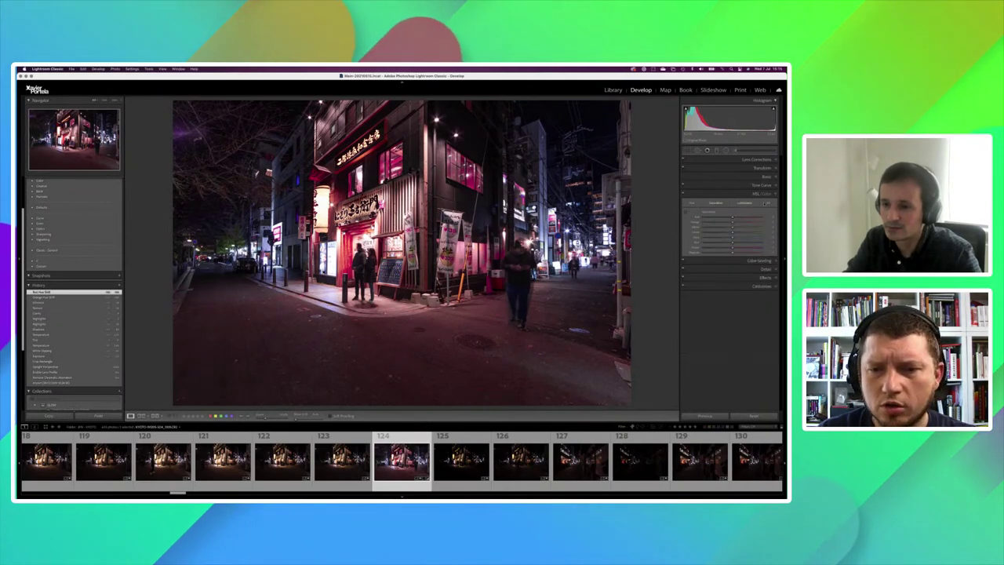
click(767, 204)
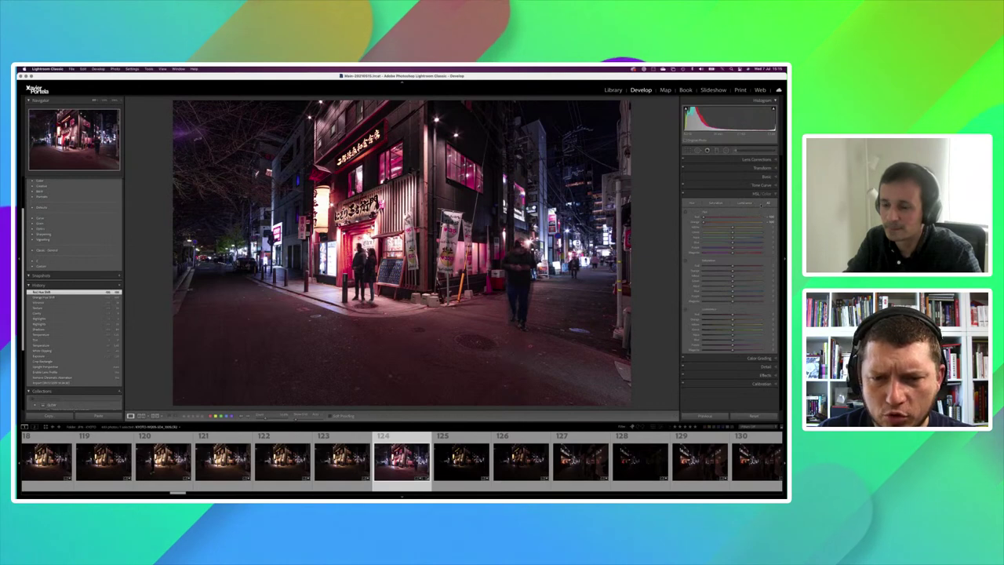
click(708, 204)
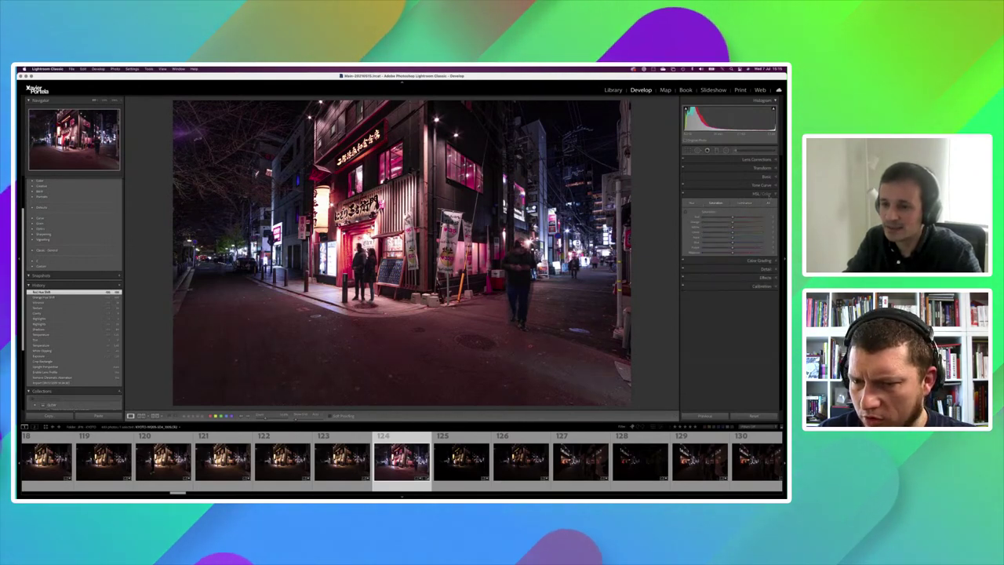
click(767, 194)
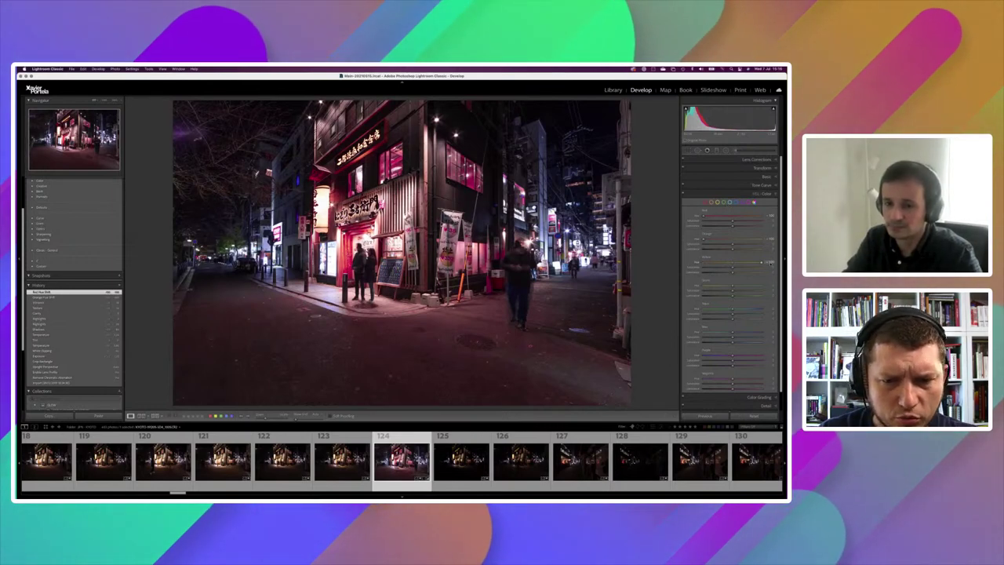
Step: Shift the Yellow hue in the HSL/Color panel
drag(704, 262, 708, 261)
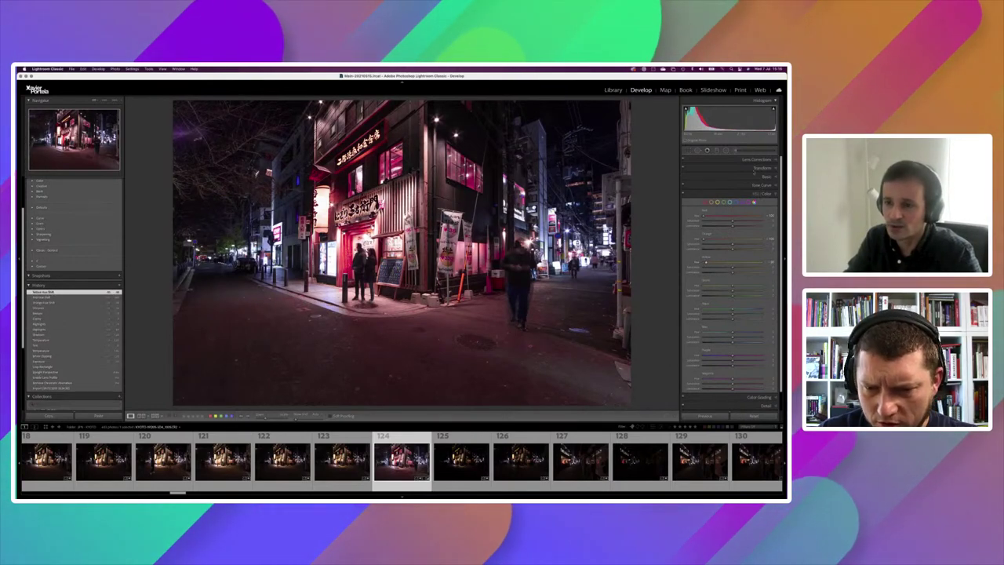
click(768, 179)
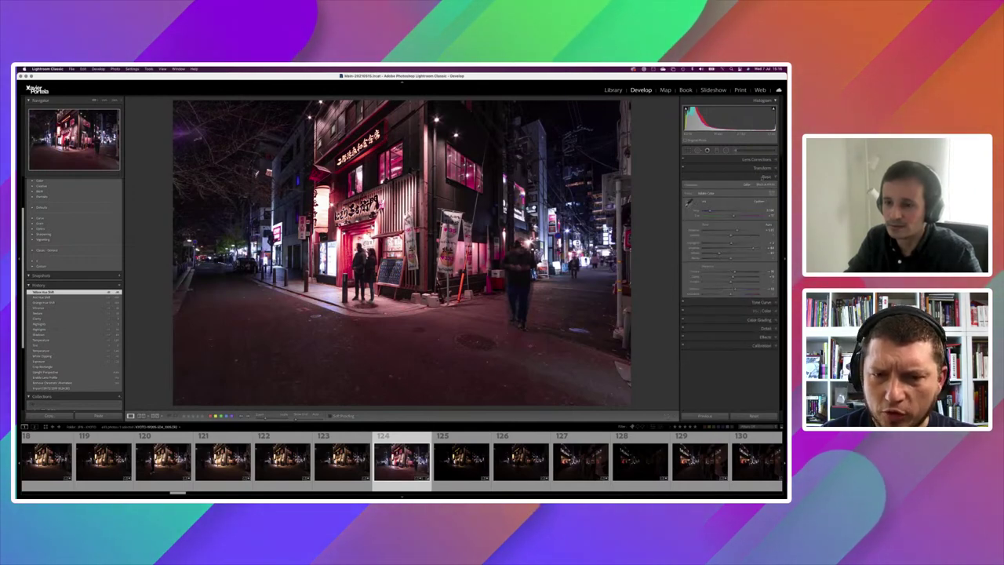
click(766, 176)
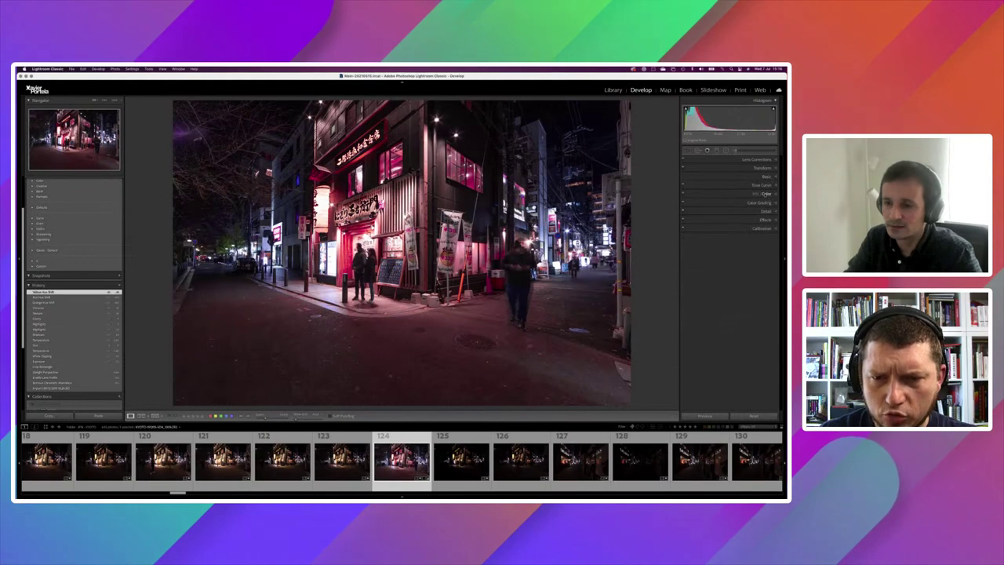
click(767, 194)
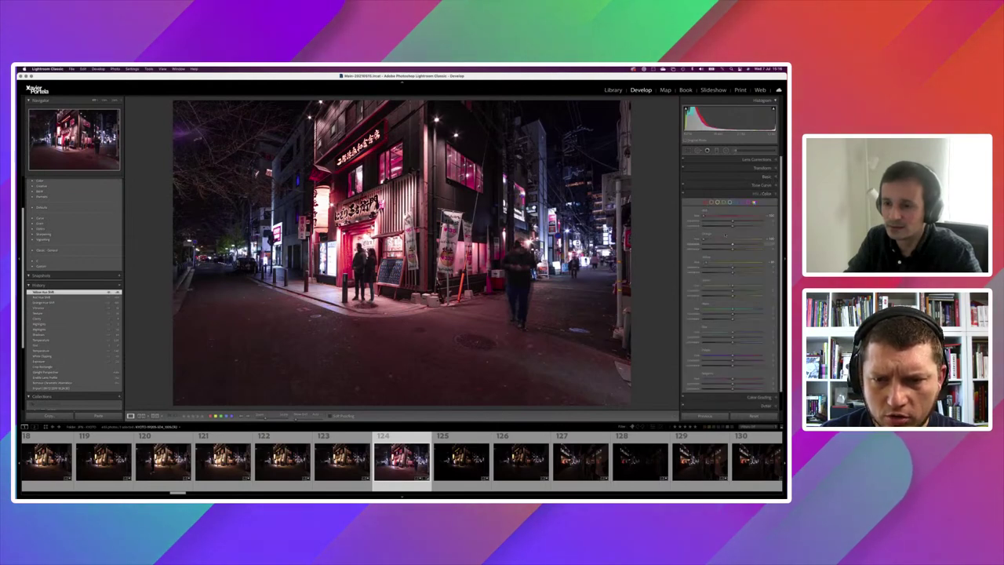
Step: Raise Blue saturation in the HSL Saturation view
click(758, 195)
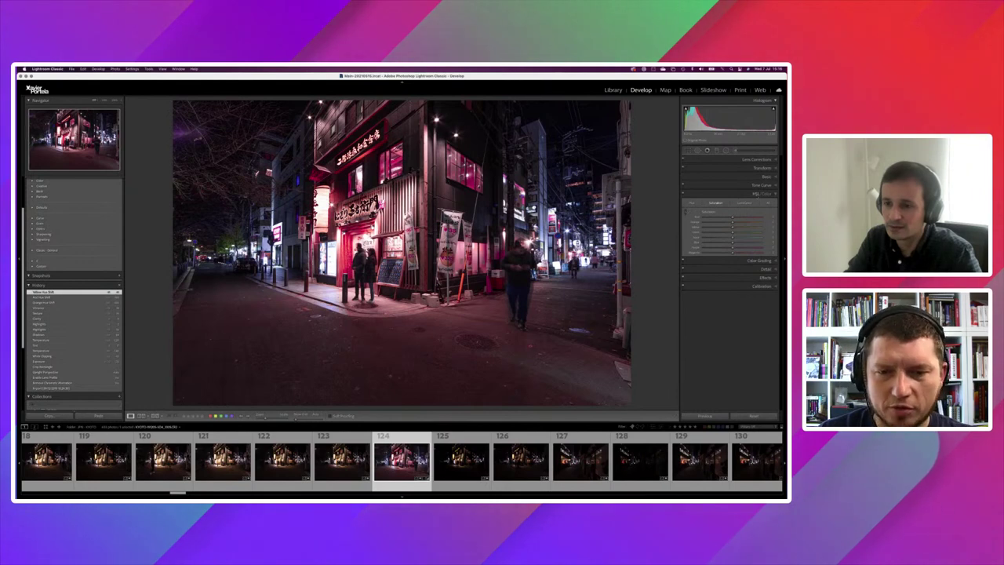
click(763, 195)
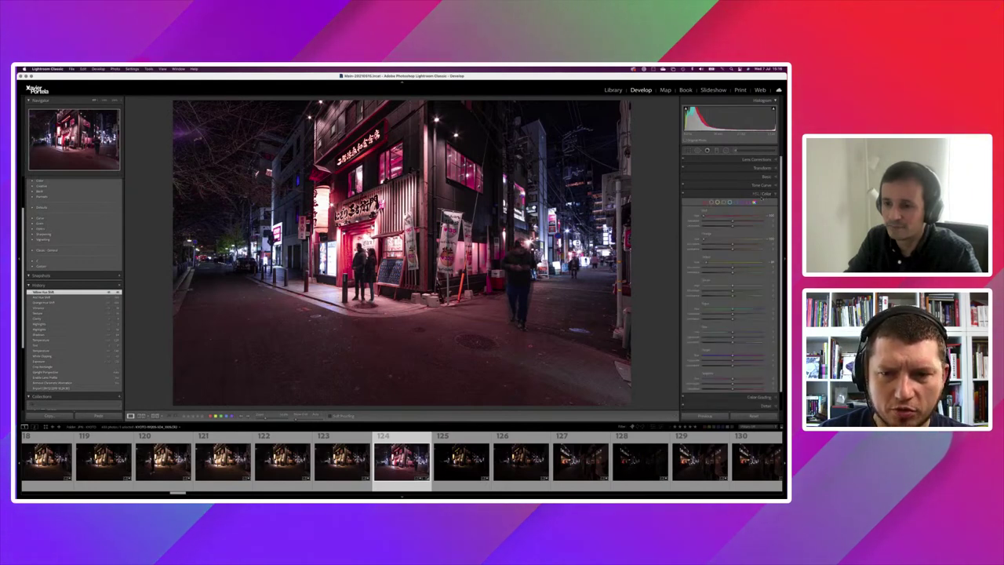
click(758, 195)
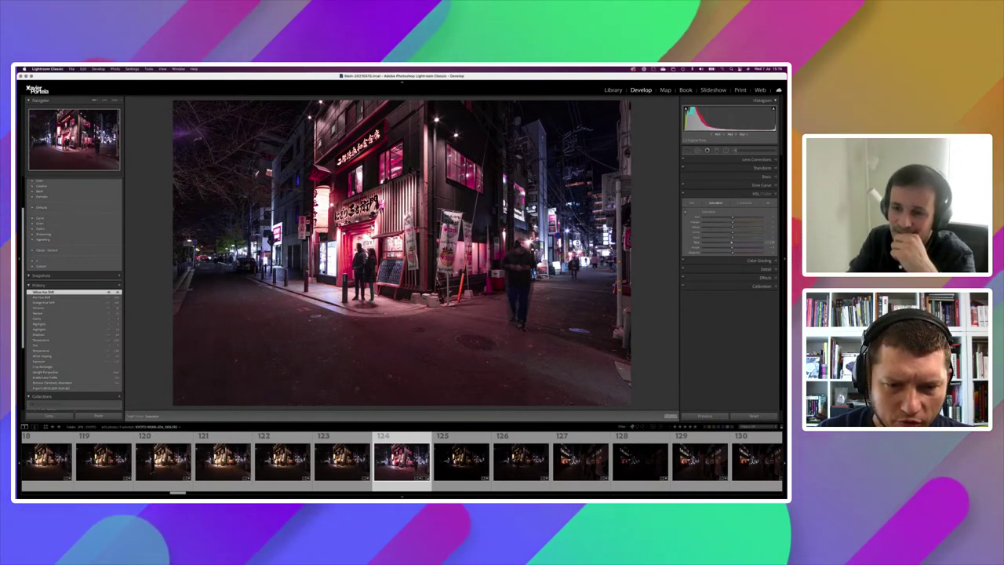
mouse_move(732, 242)
mouse_down()
mouse_move(703, 242)
mouse_move(766, 243)
mouse_up()
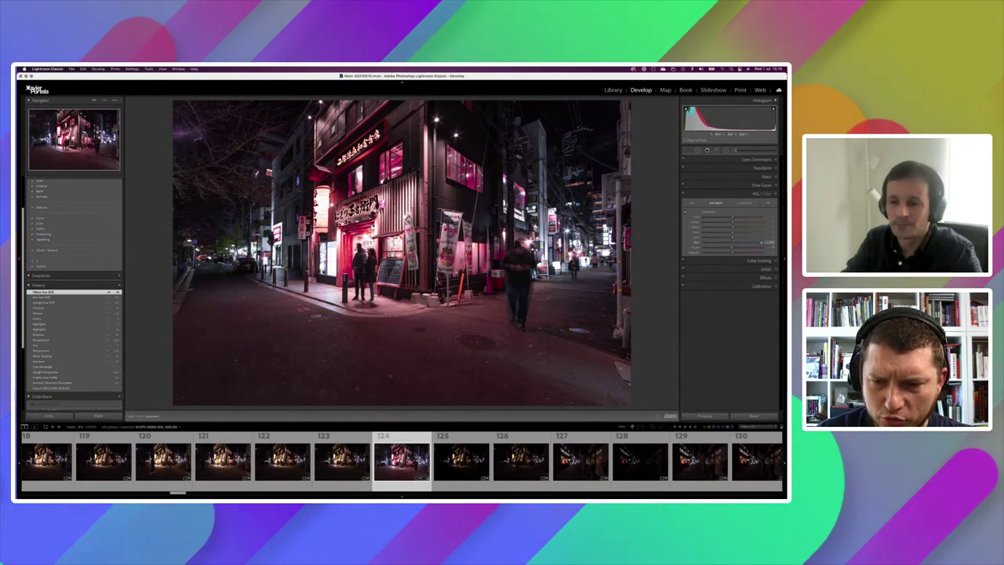
Step: Undo the trial Blue saturation boost and return HSL to the Color layout
key(ctrl+z)
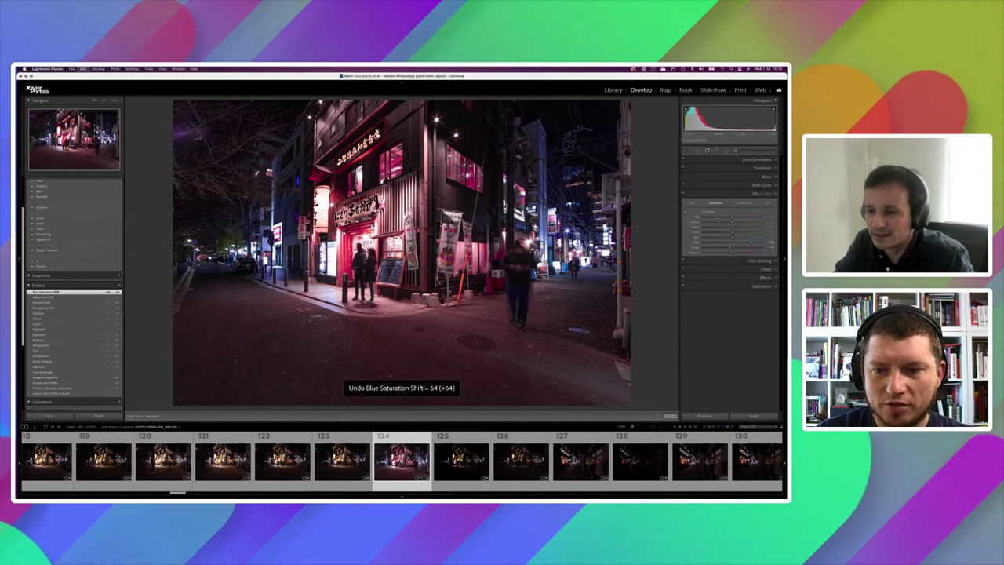
key(ctrl+z)
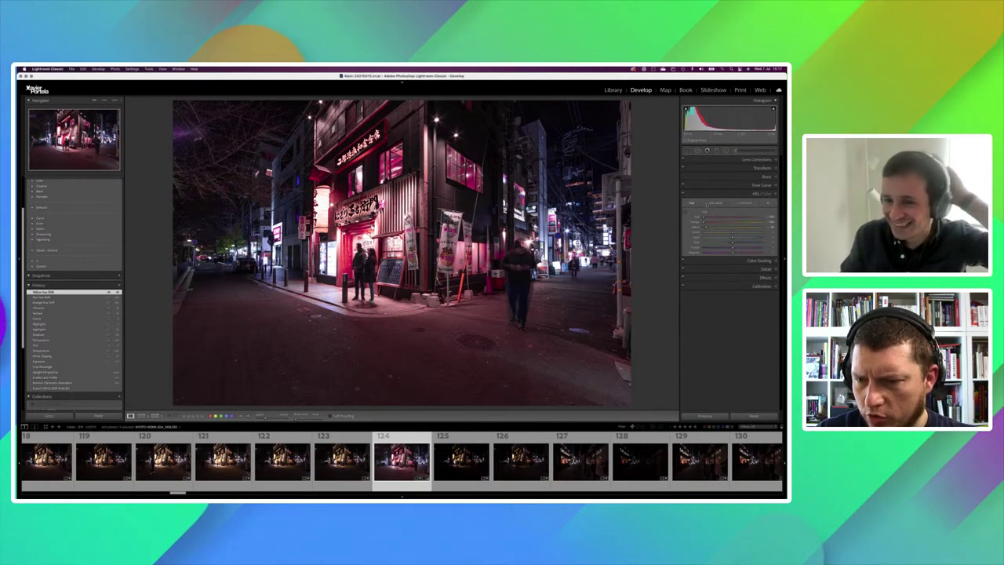
click(744, 202)
click(766, 202)
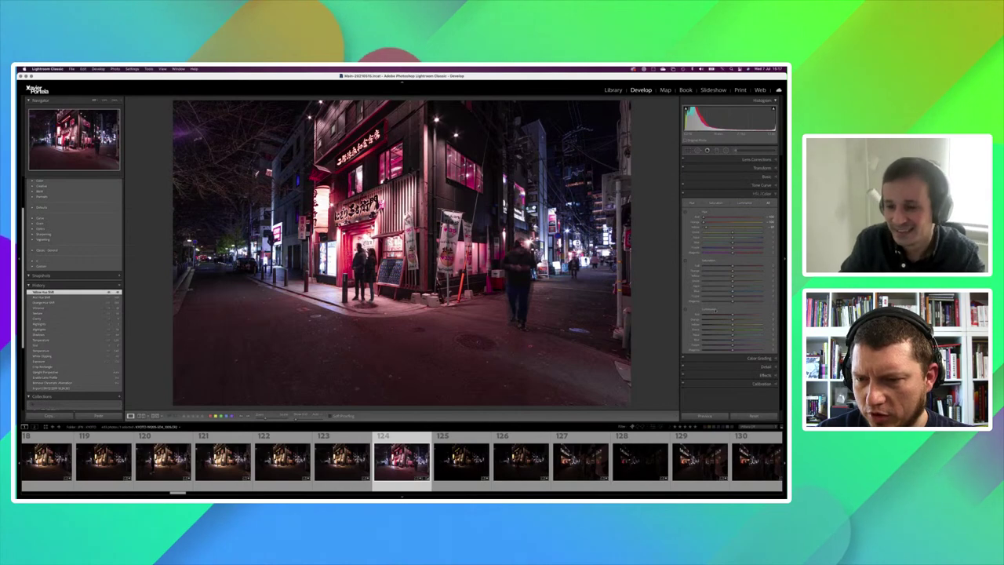
click(765, 193)
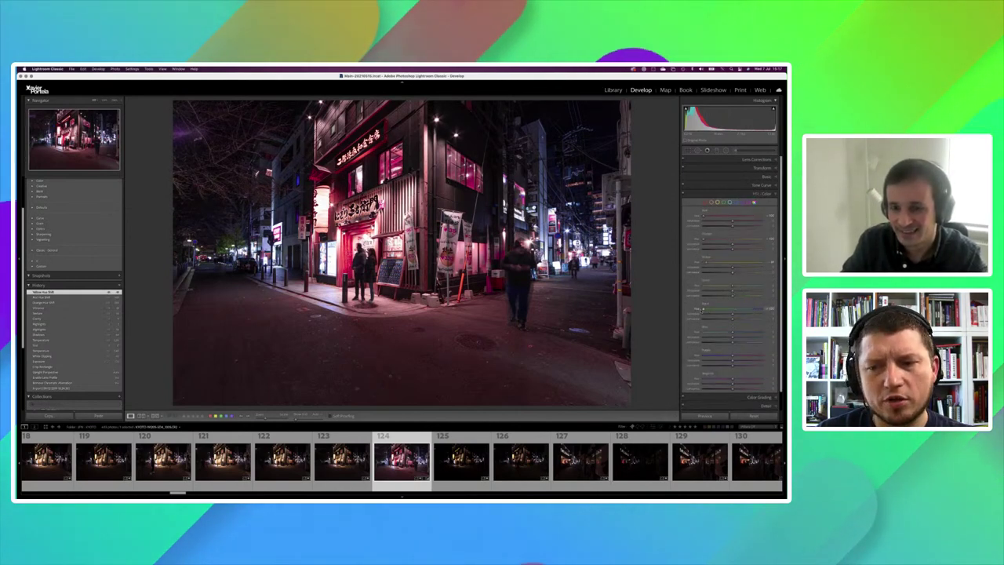
Step: Shift the Aqua, Yellow (about +45) and Blue hues
drag(722, 310, 754, 310)
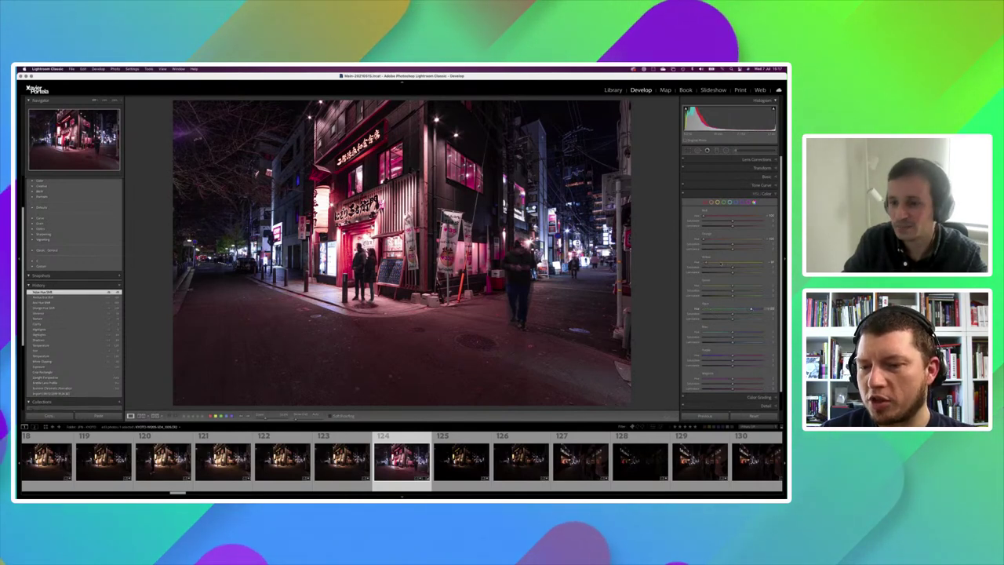
drag(752, 309, 753, 309)
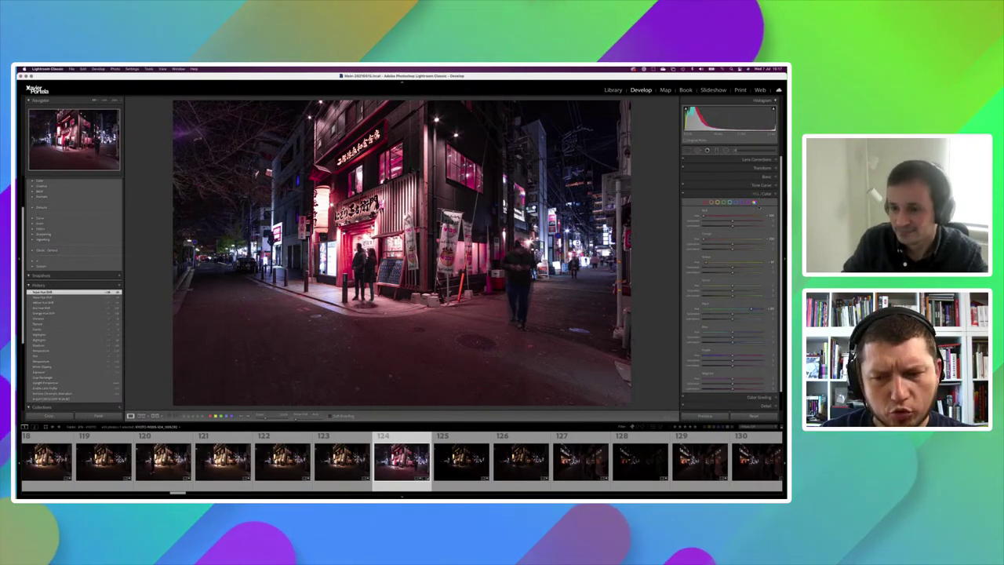
drag(732, 262, 749, 262)
drag(751, 310, 743, 310)
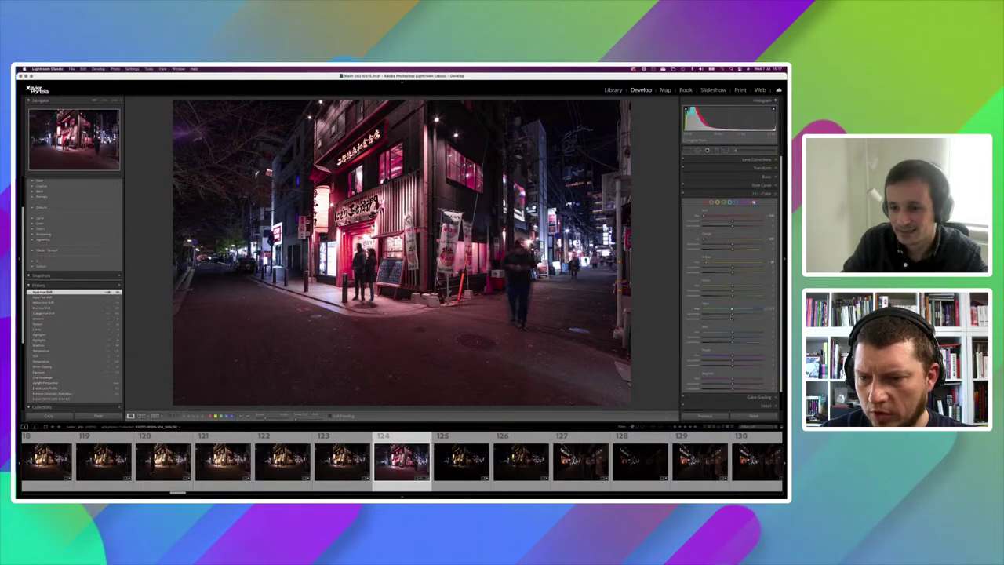
mouse_move(733, 332)
mouse_down()
mouse_move(722, 334)
mouse_move(760, 332)
mouse_up()
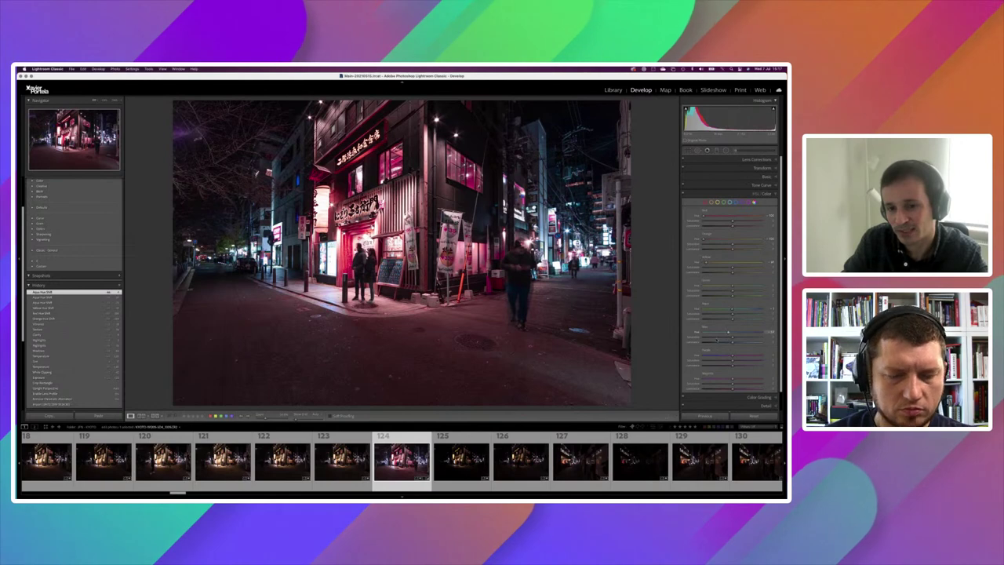
drag(728, 334, 716, 333)
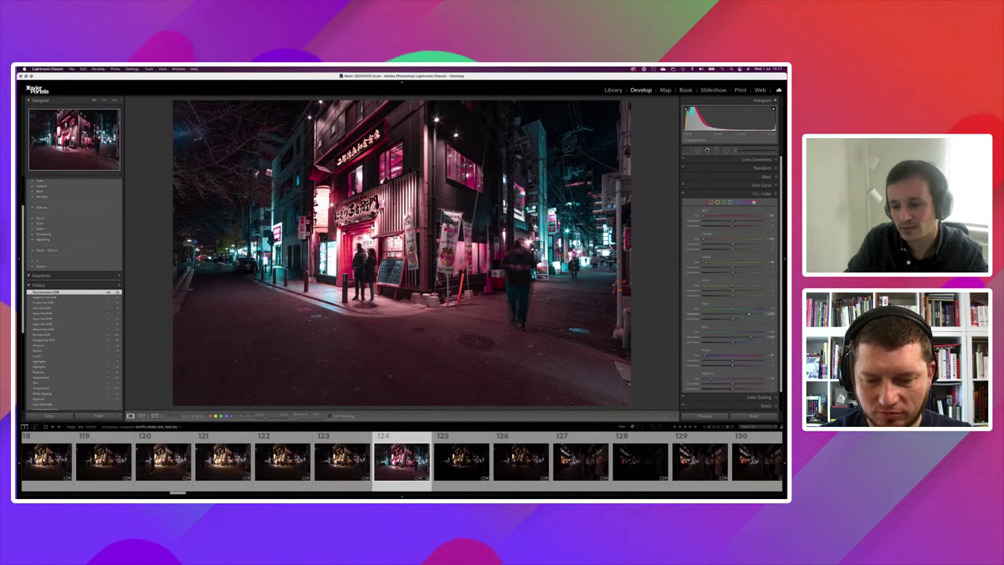
Step: Boost saturation of the Red and Orange colour bands
drag(733, 314, 741, 314)
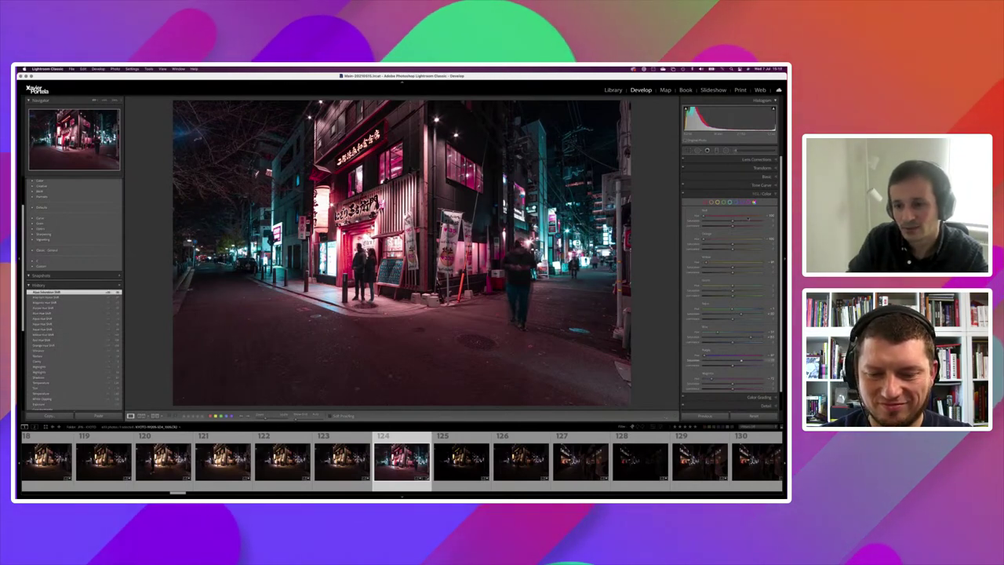
drag(734, 223, 747, 223)
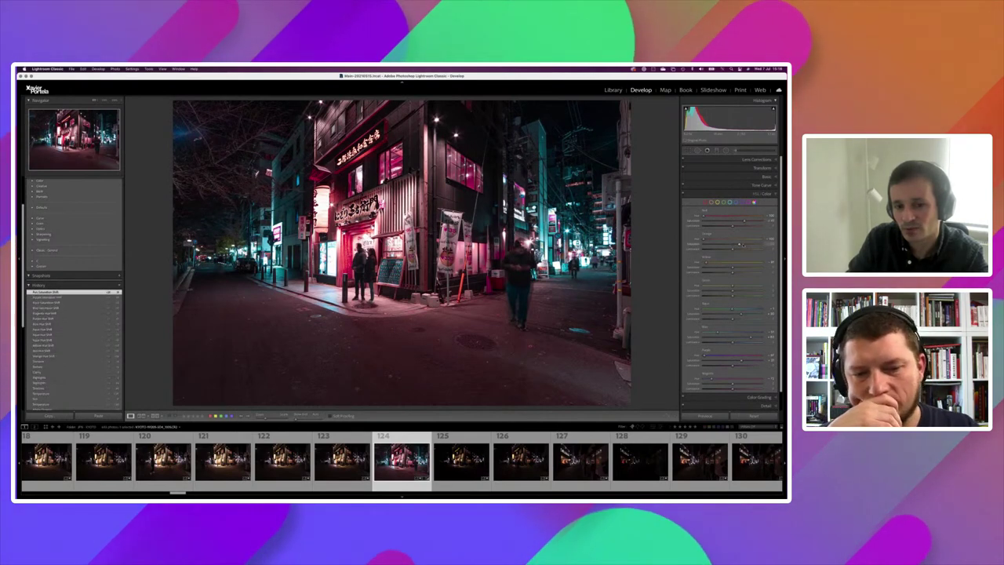
drag(745, 243, 740, 243)
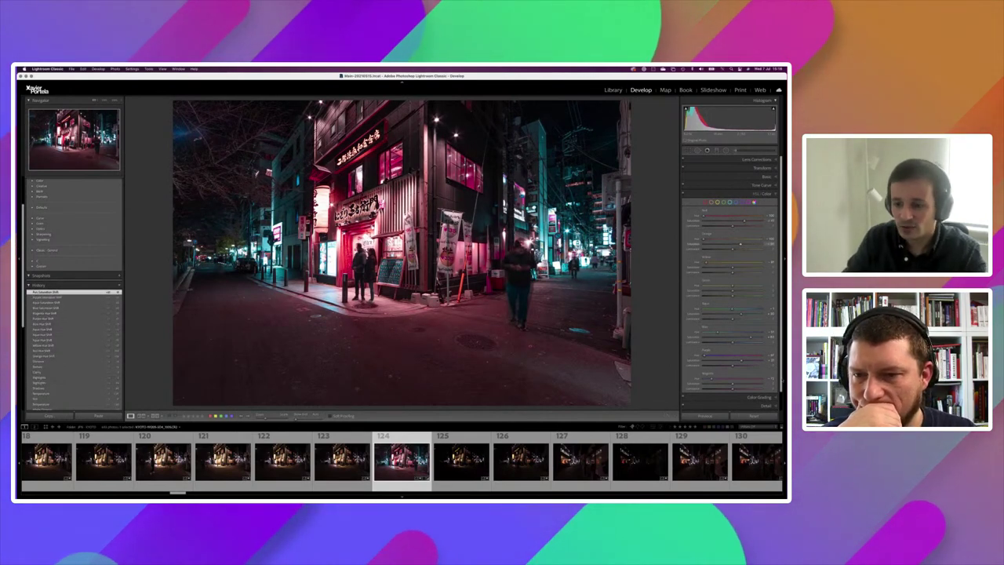
key(Up)
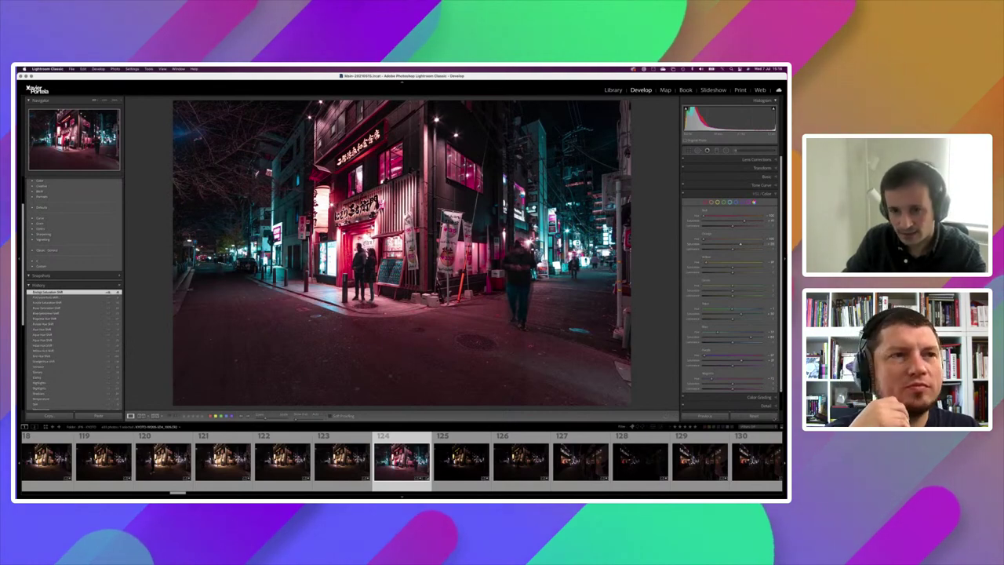
Step: Raise the Blue Primary saturation in the Calibration panel
scroll(729, 258, down, 2)
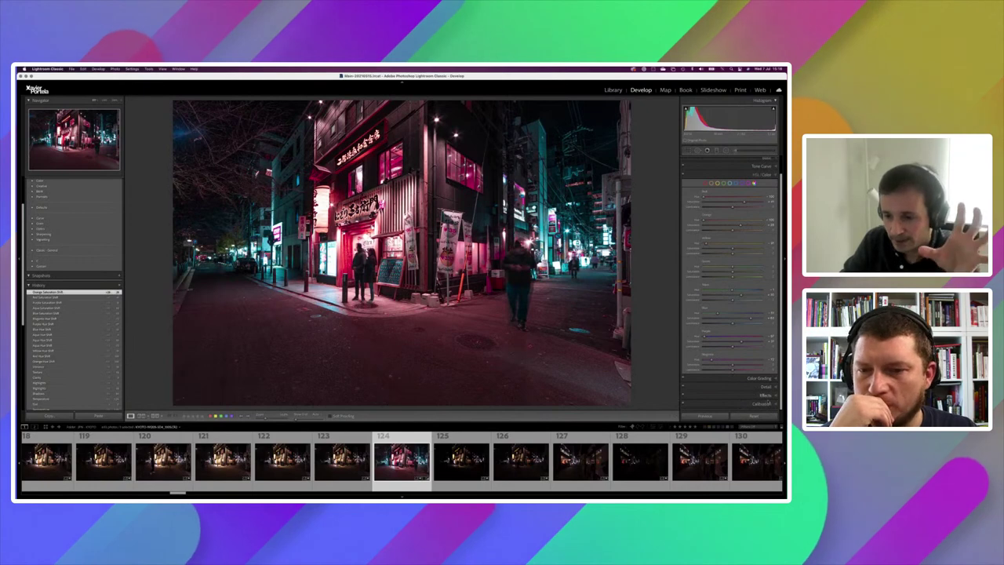
click(761, 403)
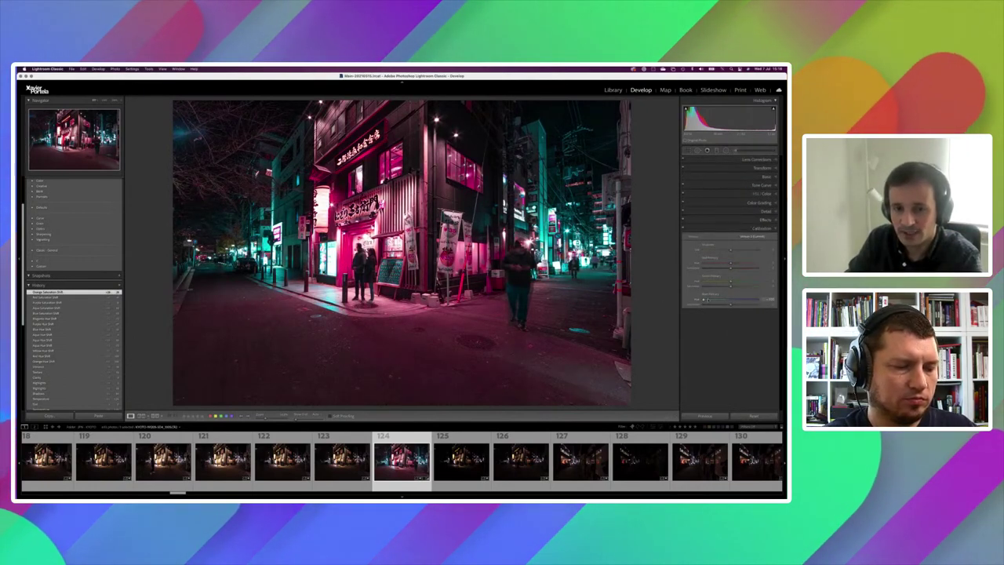
mouse_move(728, 300)
mouse_down()
mouse_move(756, 300)
mouse_move(726, 301)
mouse_up()
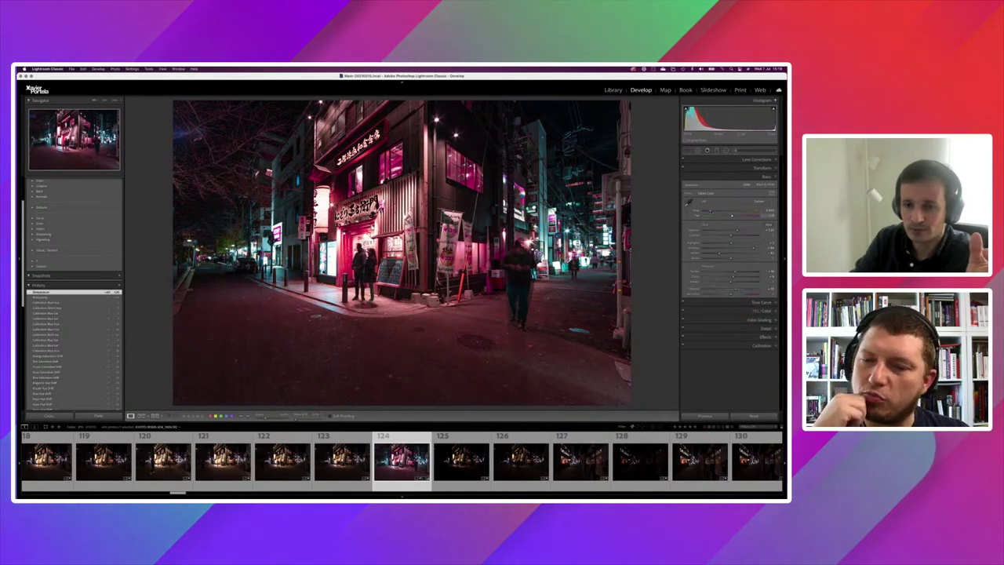
Step: Cool the white balance and draw a radial filter around the central building
drag(710, 211, 710, 210)
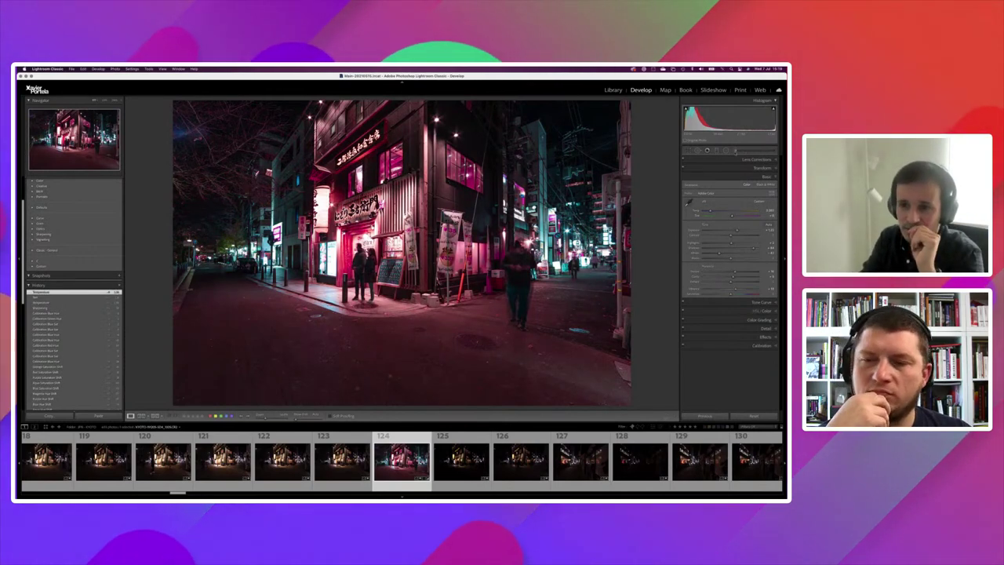
key(m)
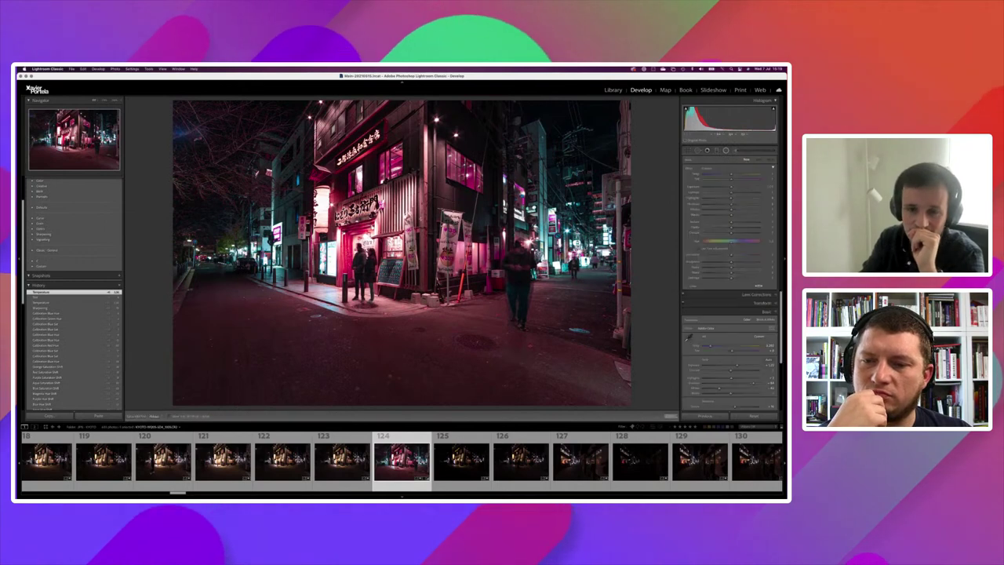
key(shift+m)
mouse_move(416, 220)
mouse_down()
mouse_move(541, 342)
mouse_move(570, 399)
mouse_up()
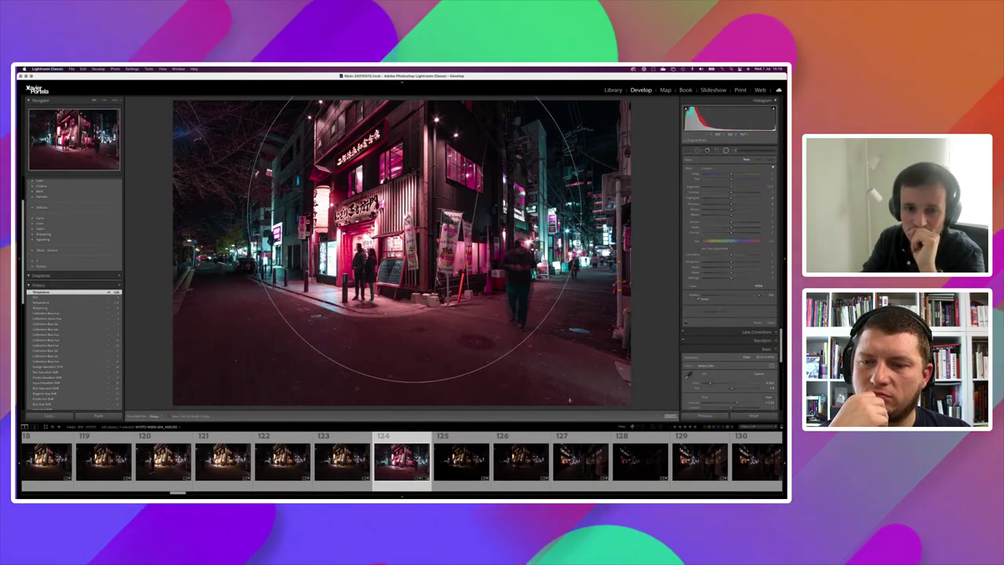
drag(569, 399, 579, 404)
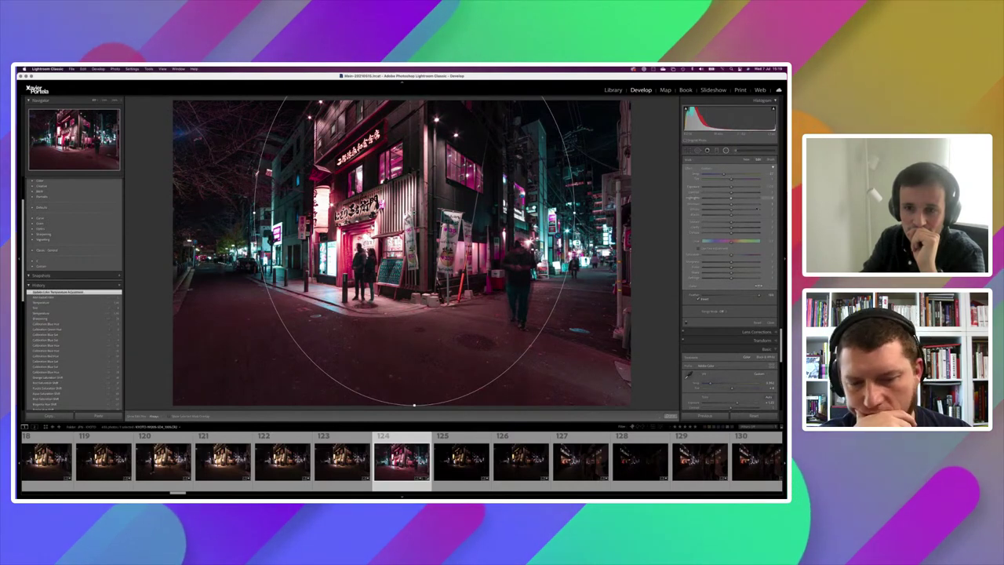
Step: Cool the radial filter's temperature, invert its mask and lower Exposure outside it
drag(731, 204, 758, 204)
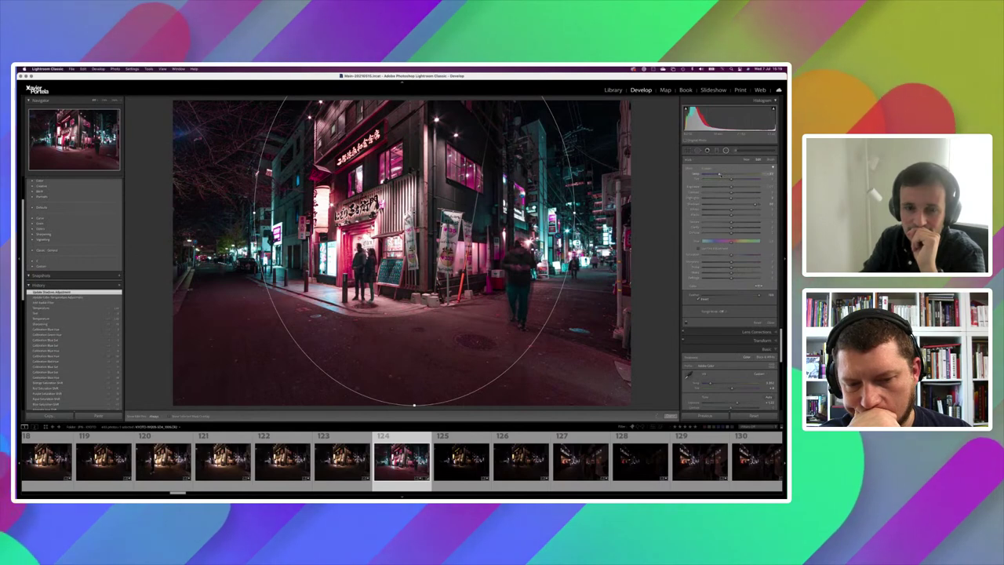
drag(720, 174, 710, 174)
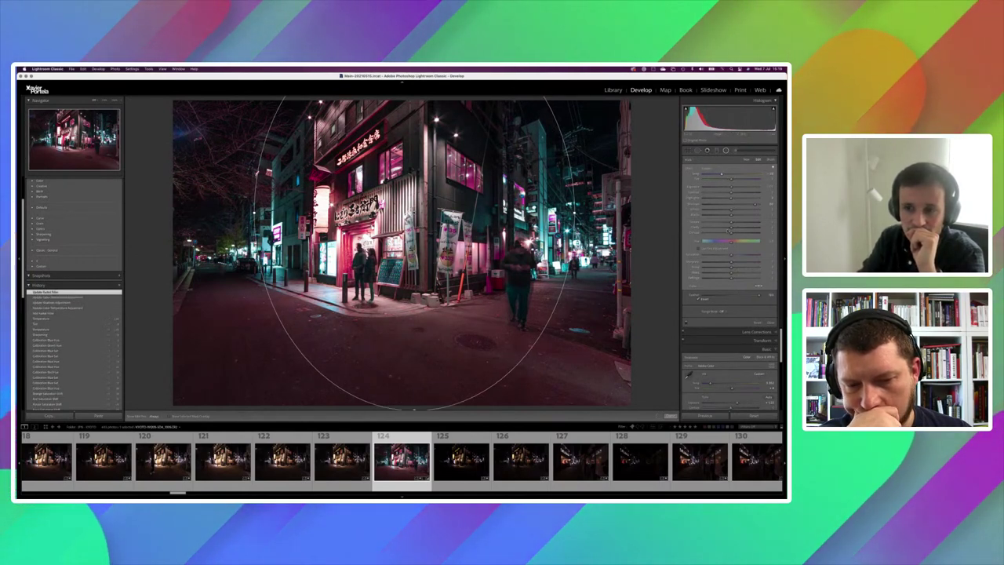
drag(752, 229, 749, 227)
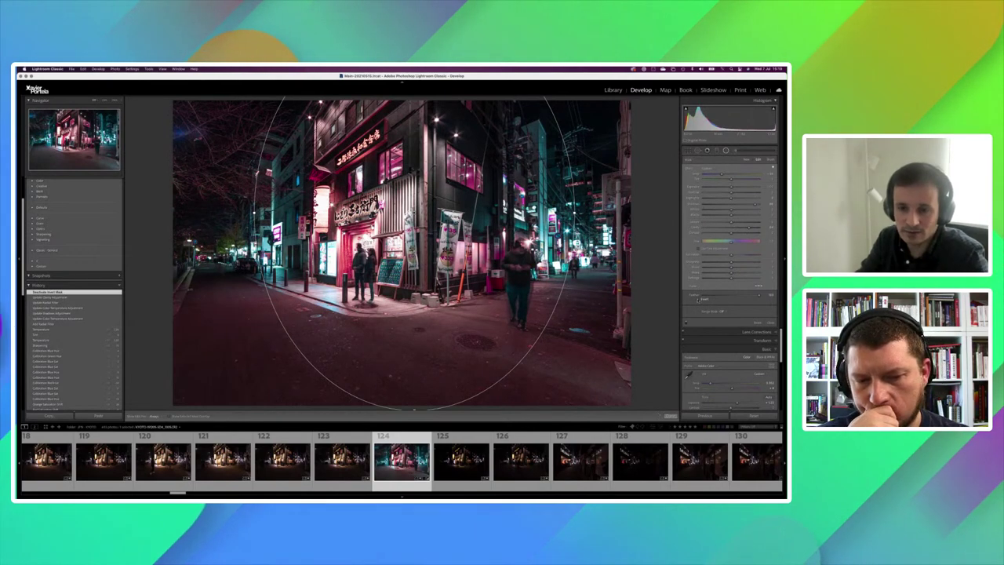
click(704, 299)
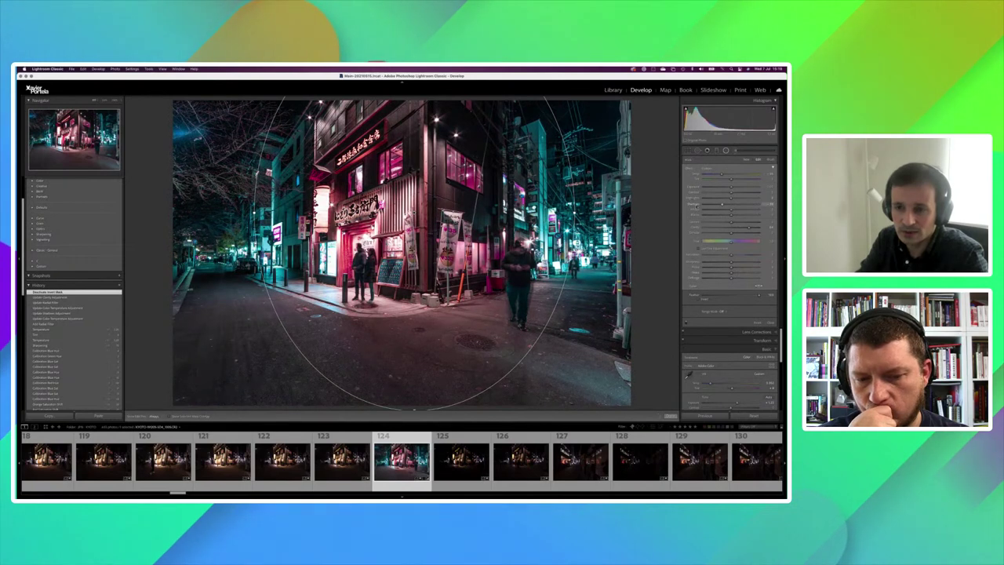
mouse_move(695, 205)
mouse_down()
mouse_move(724, 176)
mouse_move(727, 204)
mouse_up()
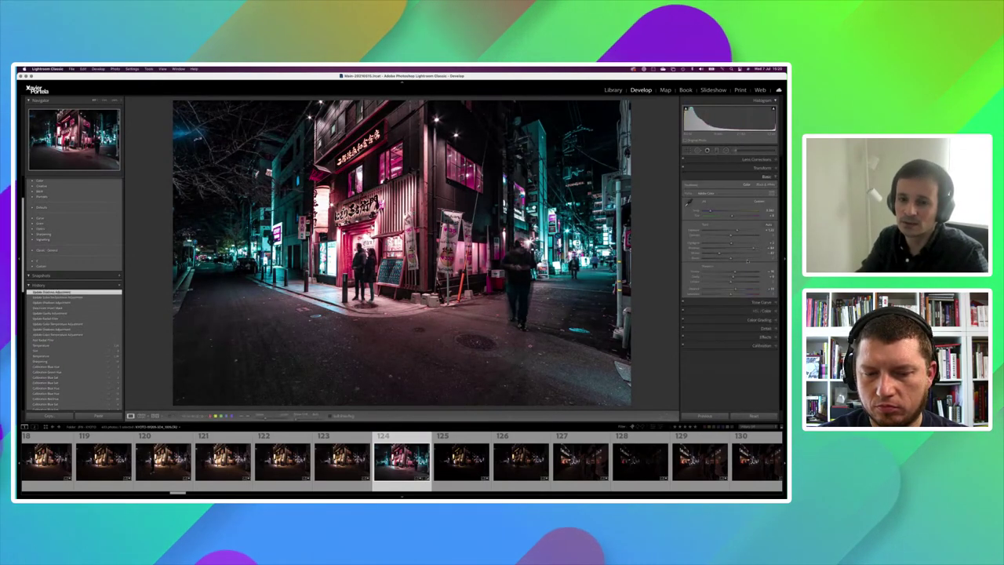
Step: Warm Temp slightly toward pink and lower Manual Vignetting to darken the corners
key(shift+m)
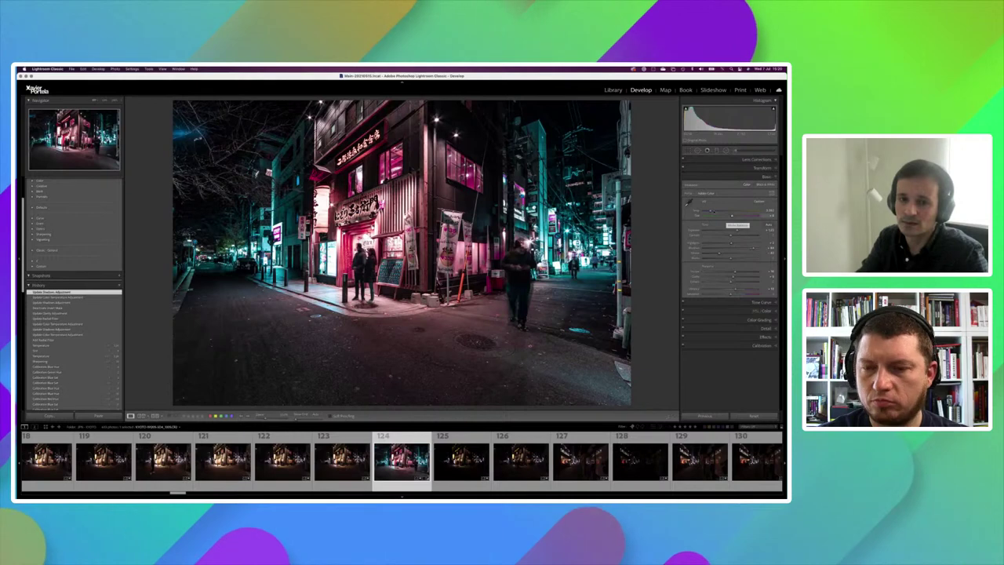
drag(710, 210, 713, 210)
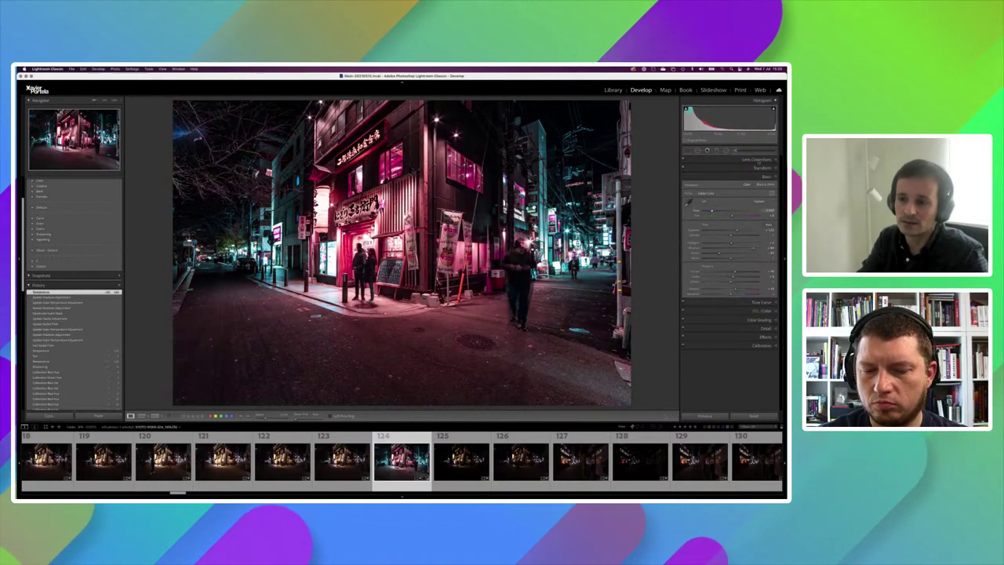
click(753, 159)
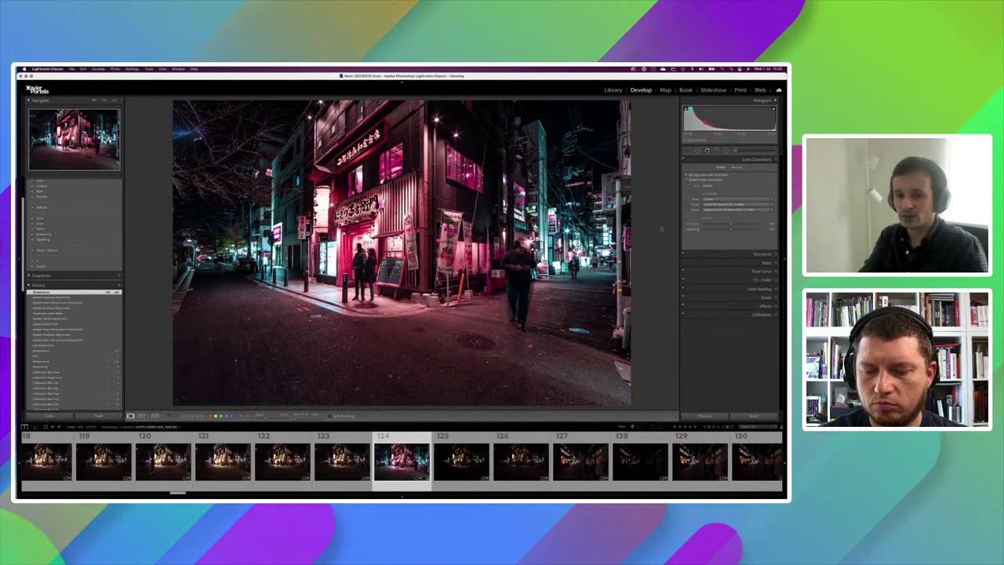
drag(721, 229, 703, 229)
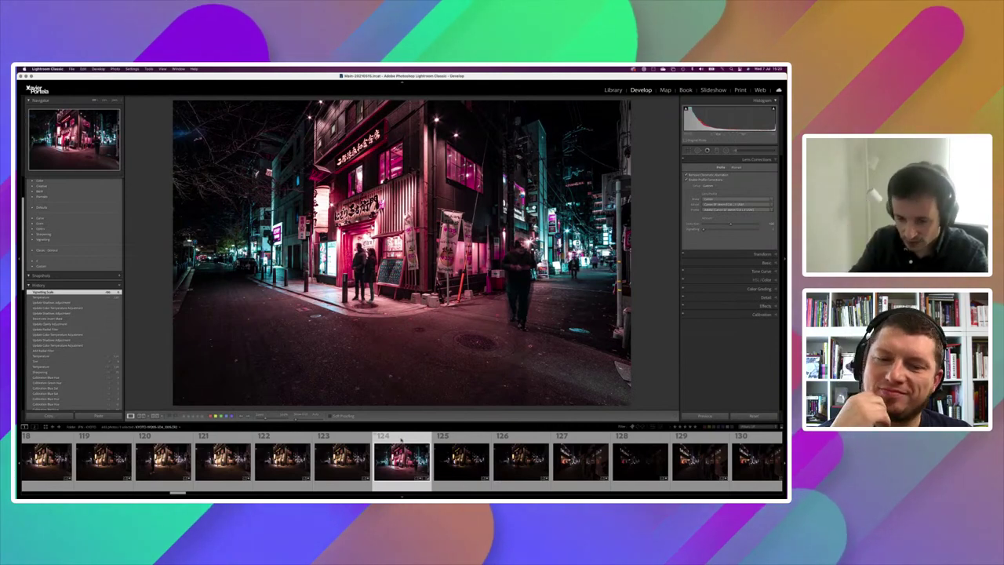
Step: Copy frame 124's edit settings and move to burst frame 121
key(ctrl+shift+c)
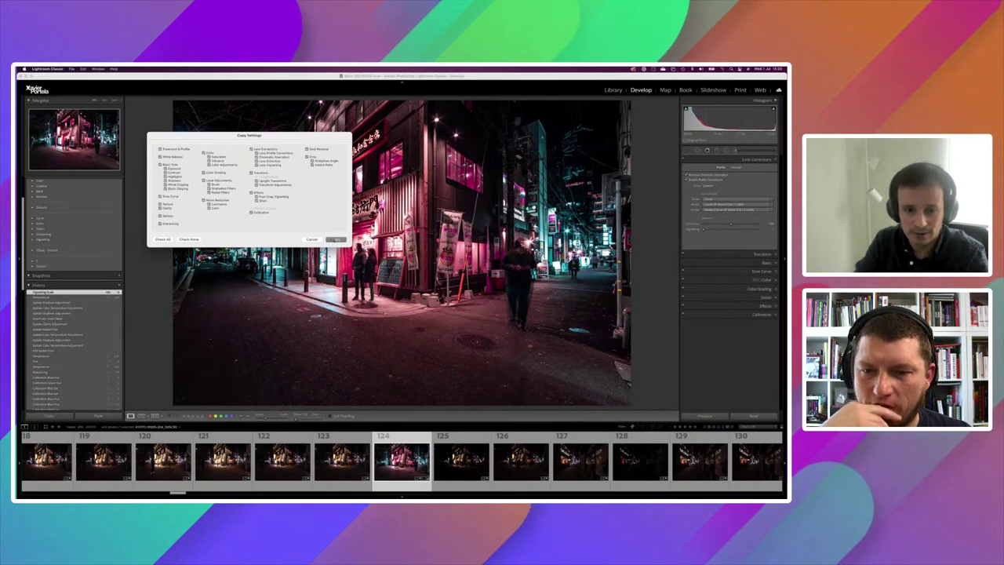
key(Return)
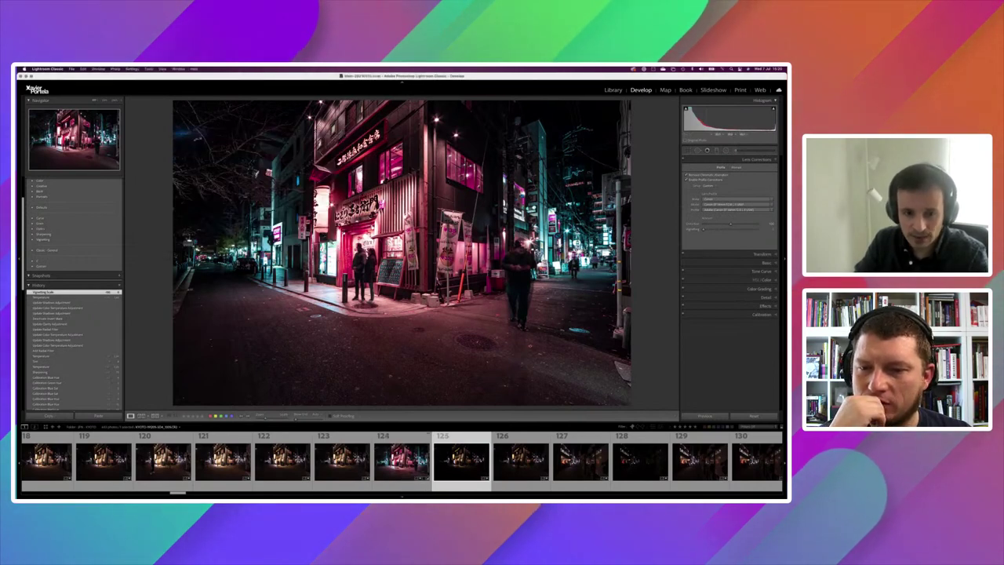
key(Right)
key(Right)
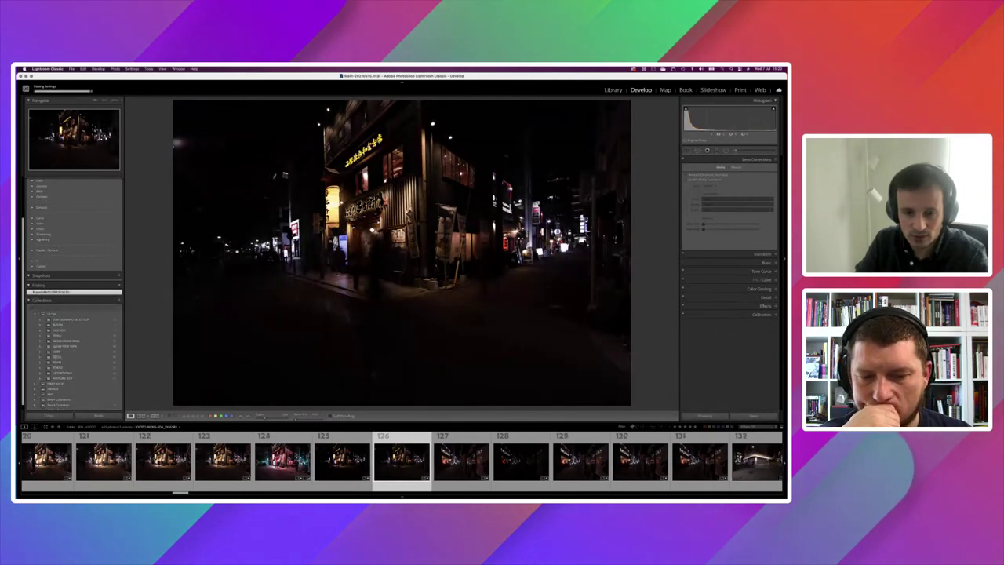
key(Right)
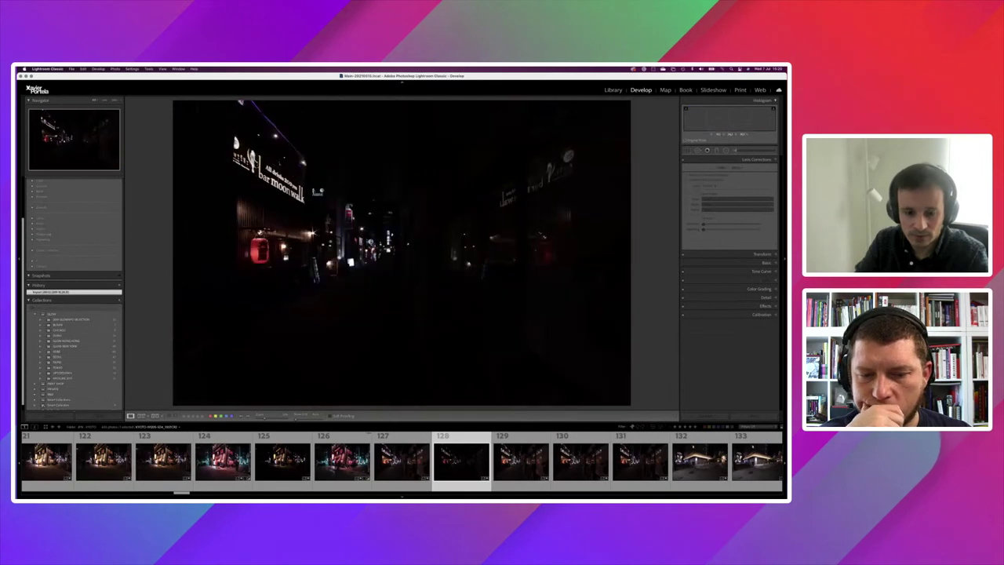
key(Left)
key(Left)
key(Left)
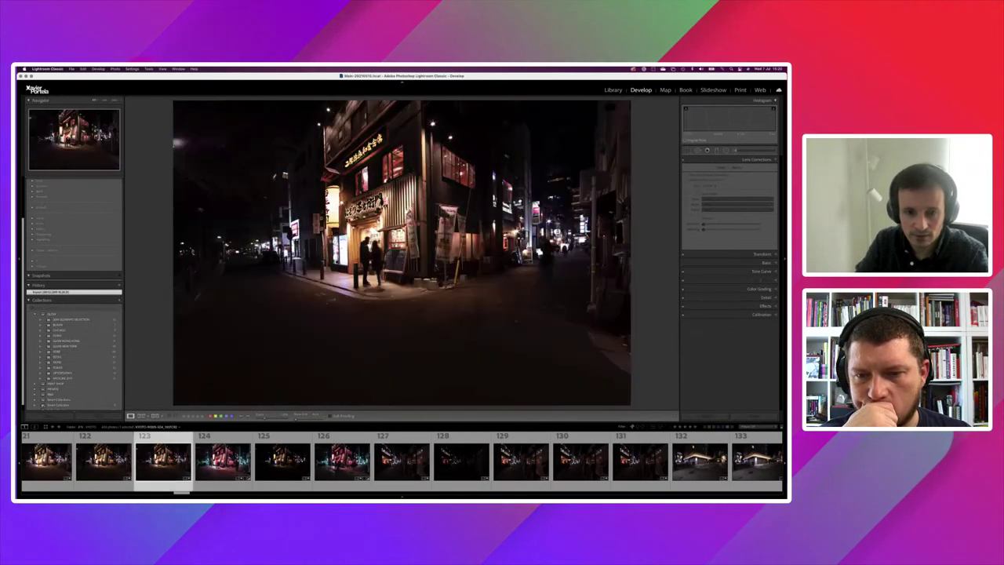
key(Left)
key(Left)
key(Left)
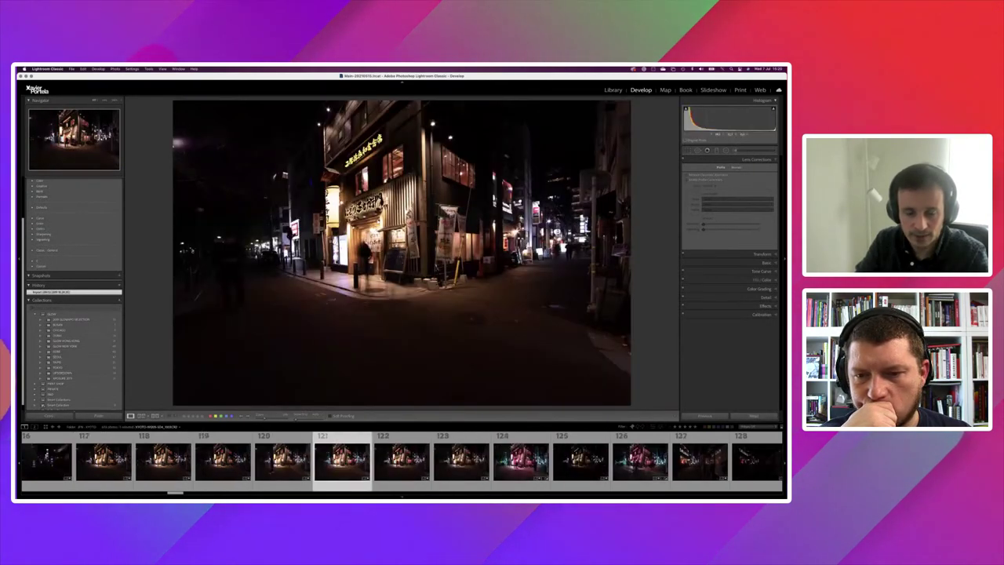
key(Right)
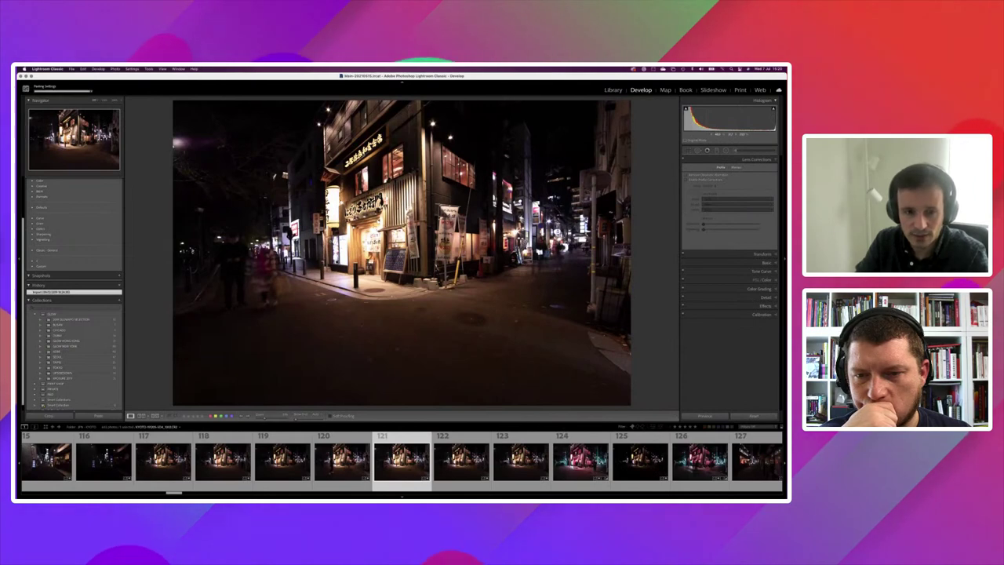
Step: Paste the pink edit onto frame 121 and lower its Exposure and Highlights
key(ctrl+shift+v)
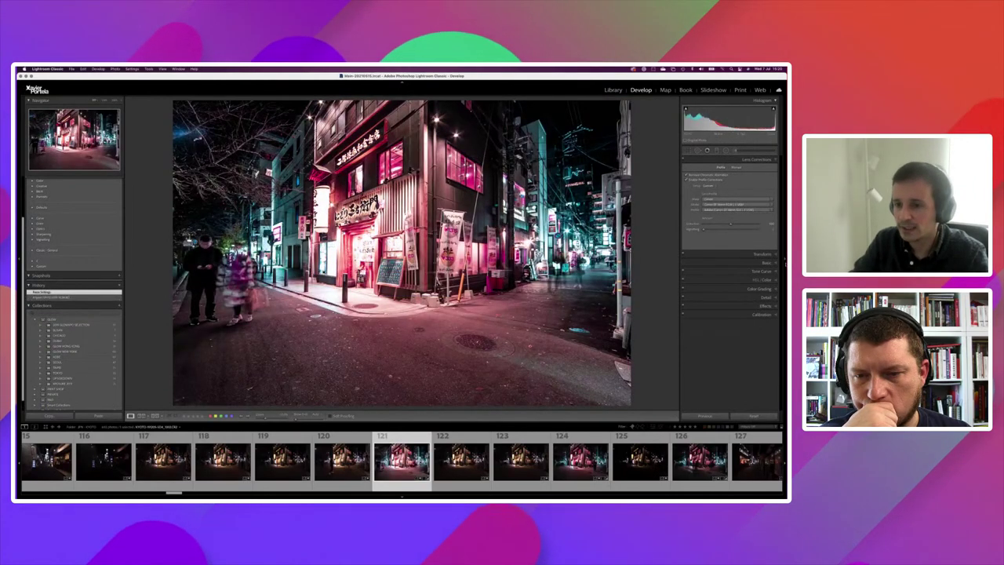
key(ctrl+1)
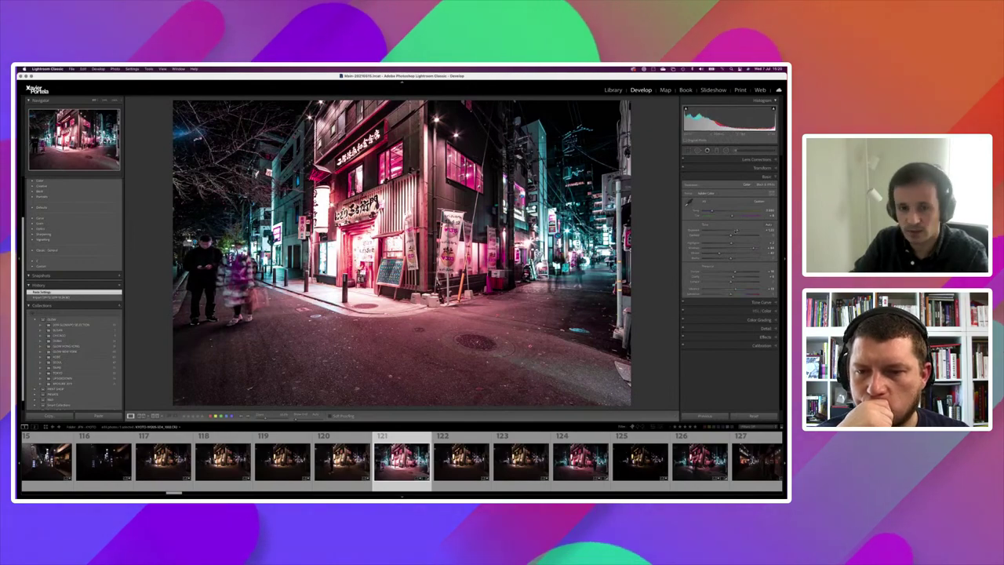
drag(736, 230, 727, 232)
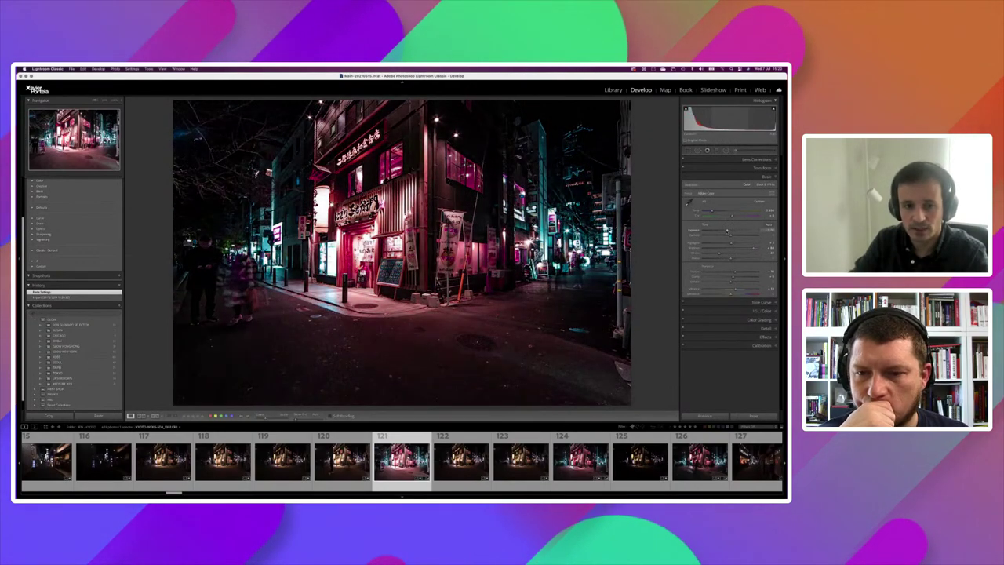
mouse_move(731, 243)
mouse_down()
mouse_move(743, 244)
mouse_move(732, 243)
mouse_up()
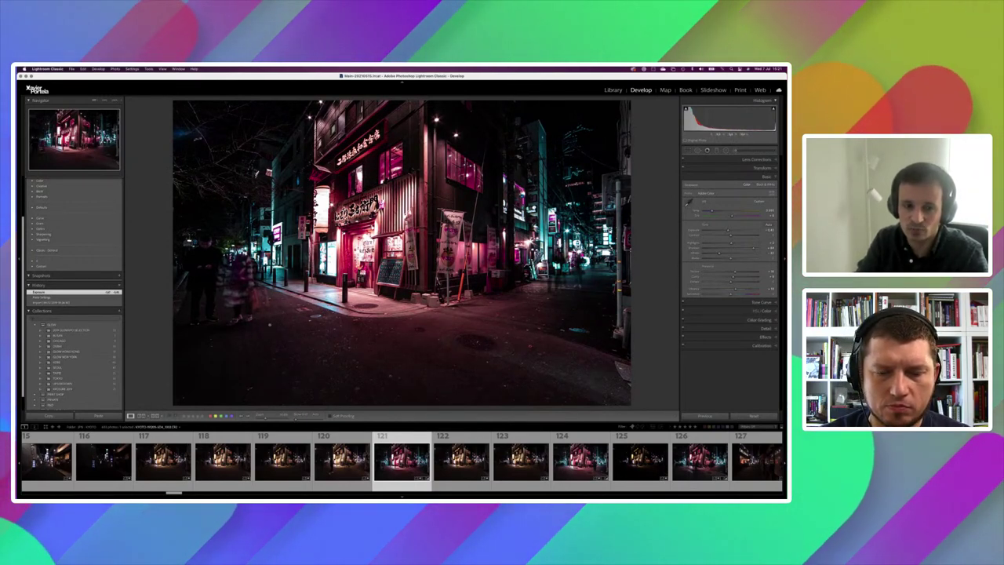
Step: Darken frame 120's Exposure and add frame 126 to the selected frames
key(Left)
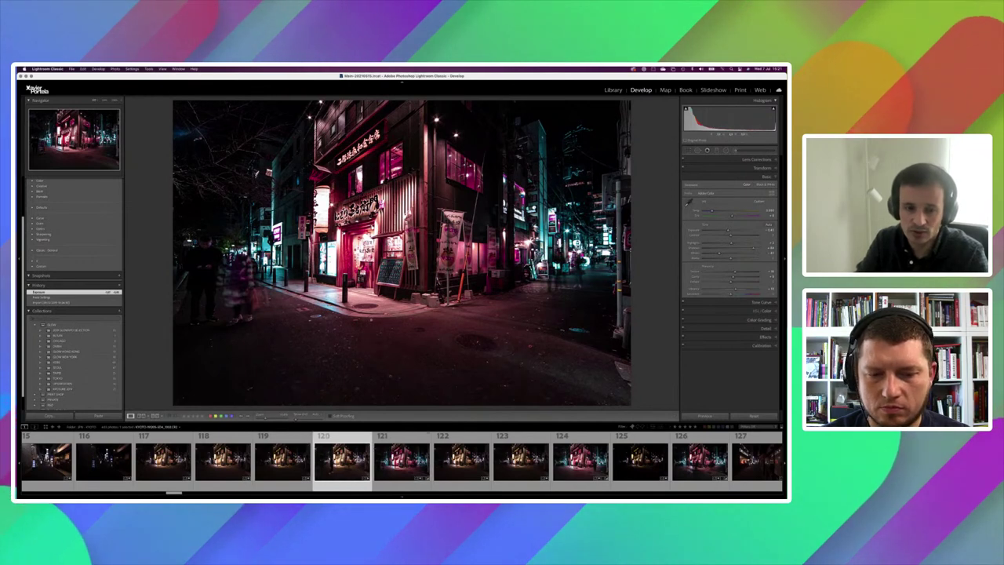
key(Left)
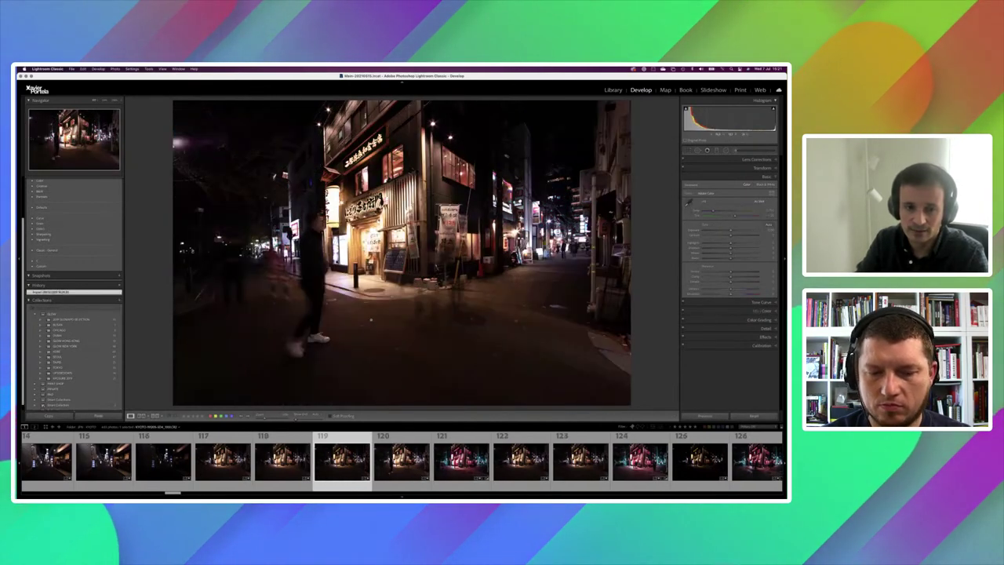
key(Left)
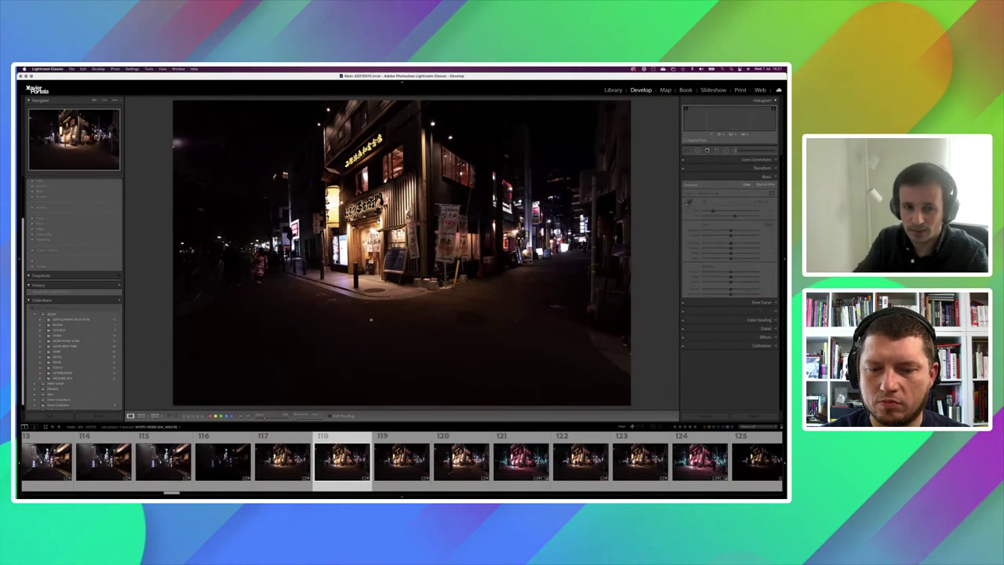
key(Right)
key(Right)
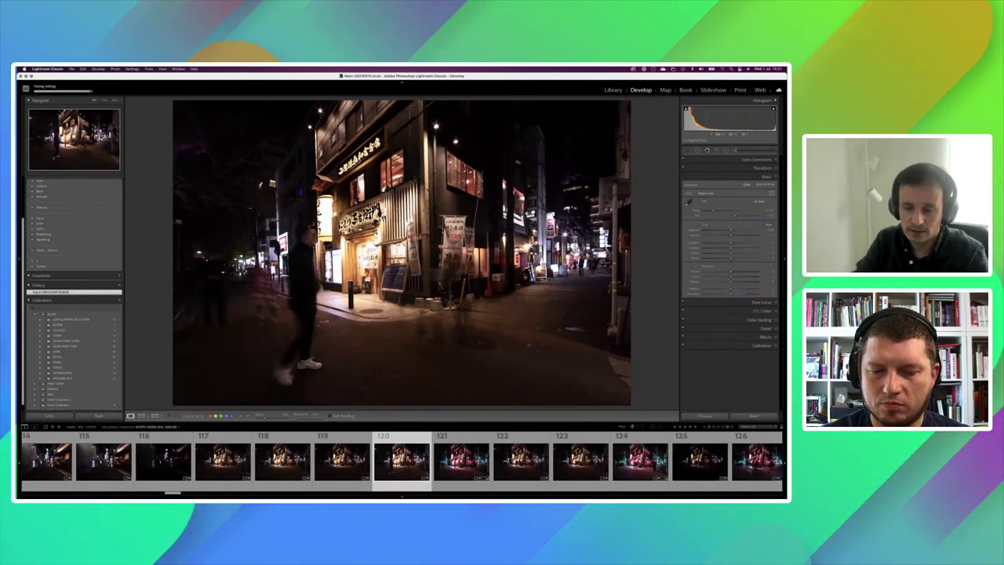
drag(734, 230, 728, 230)
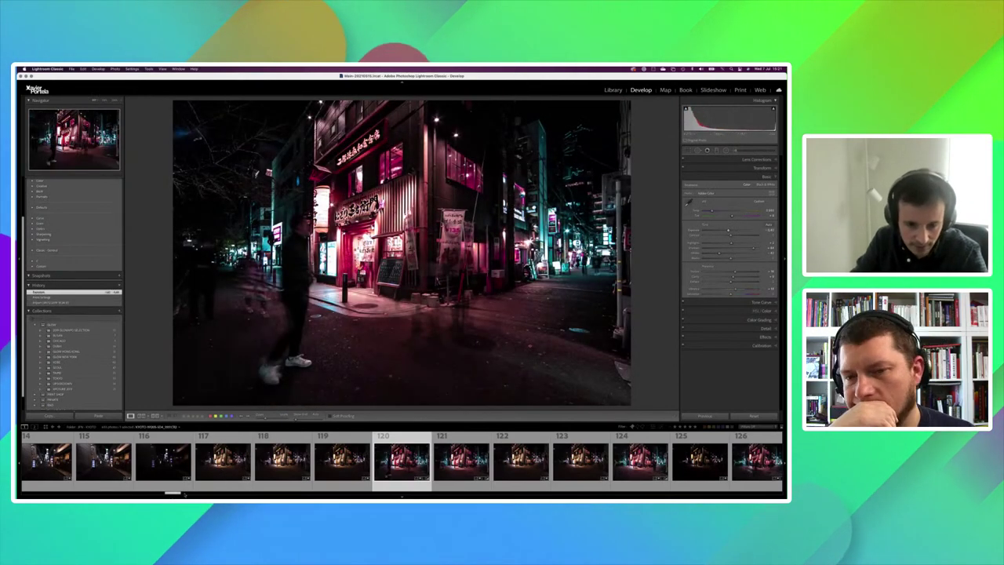
scroll(402, 462, down, 5)
scroll(182, 494, up, 1)
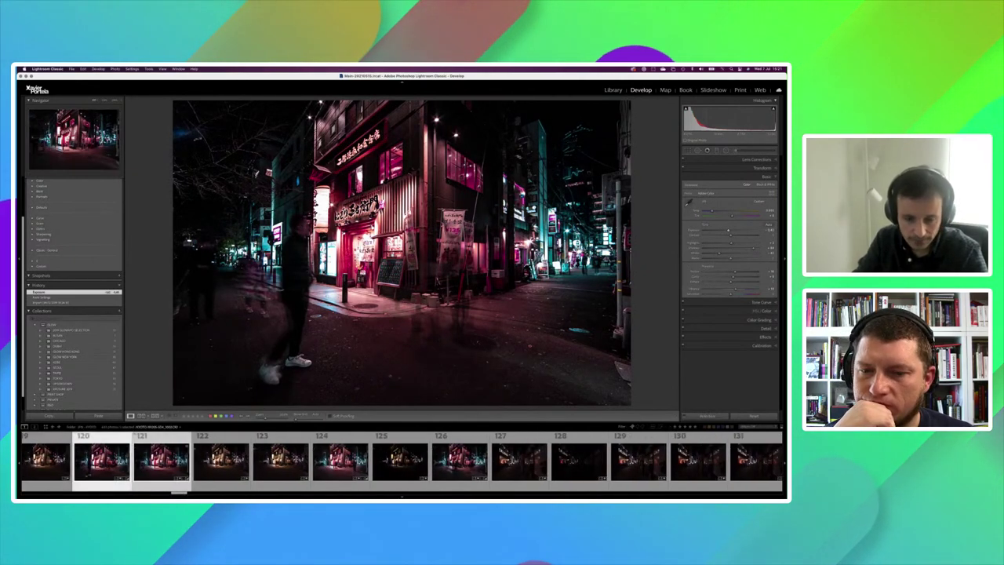
super+click(459, 461)
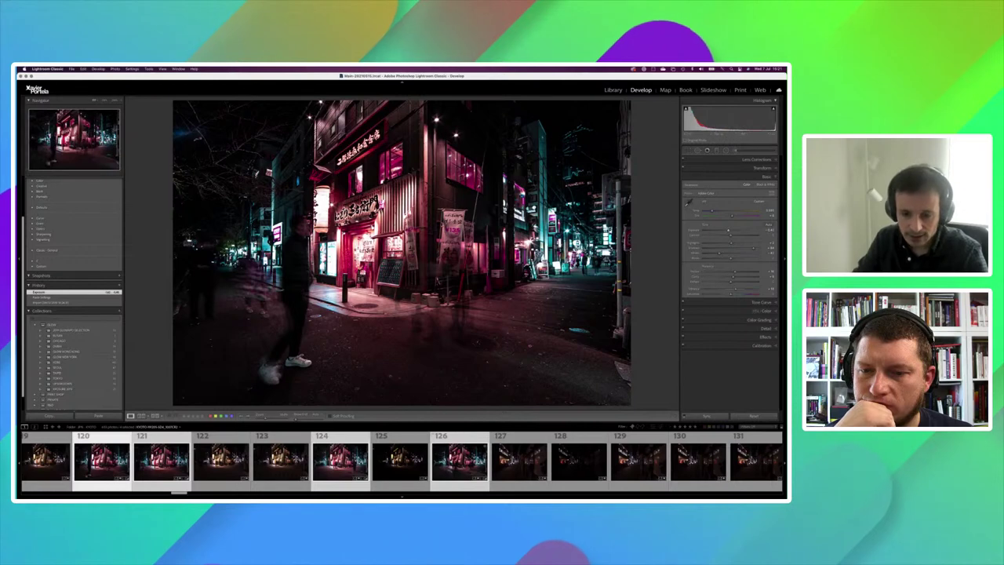
Step: Open the four selected frames as layers in one Photoshop document
right_click(470, 463)
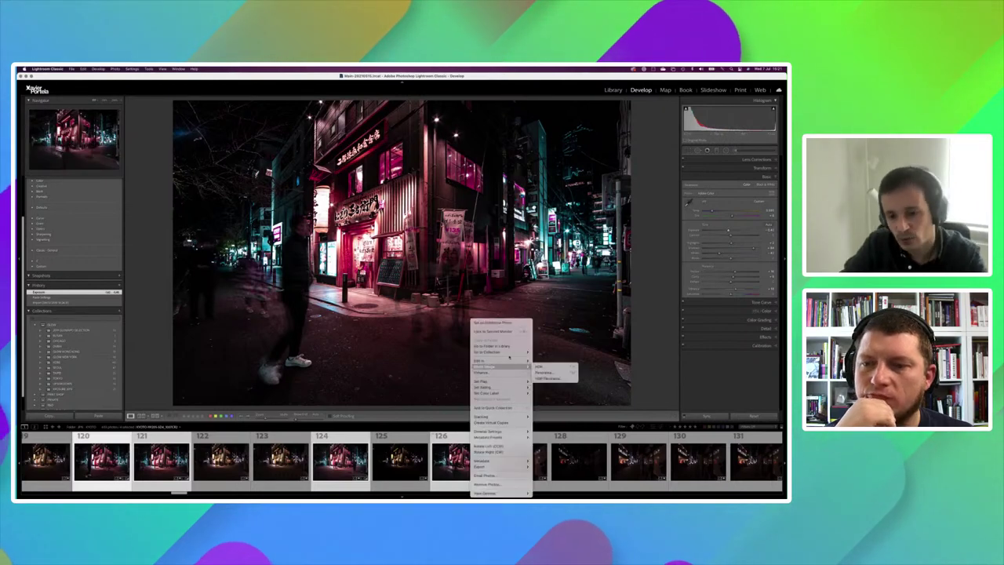
mouse_move(490, 361)
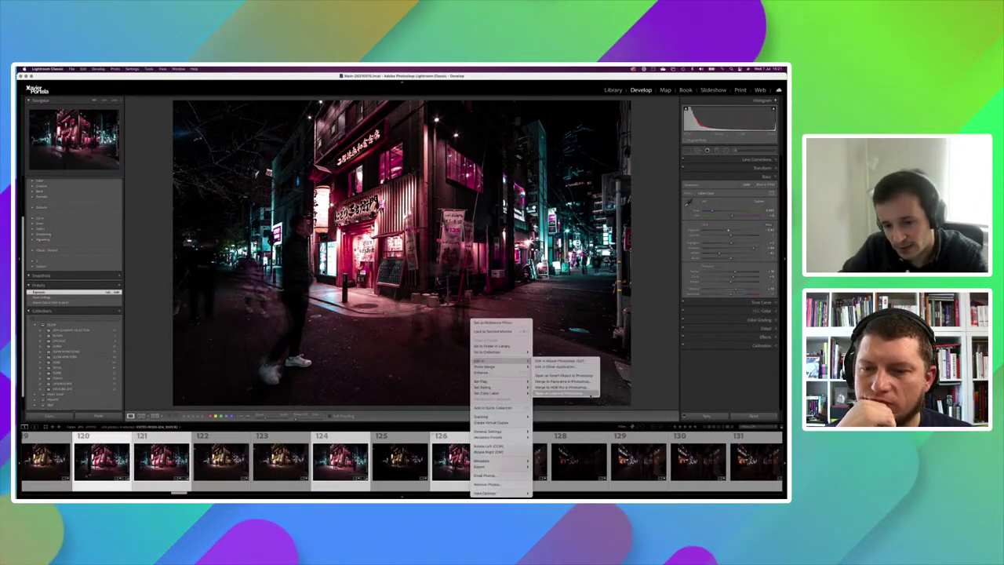
click(592, 395)
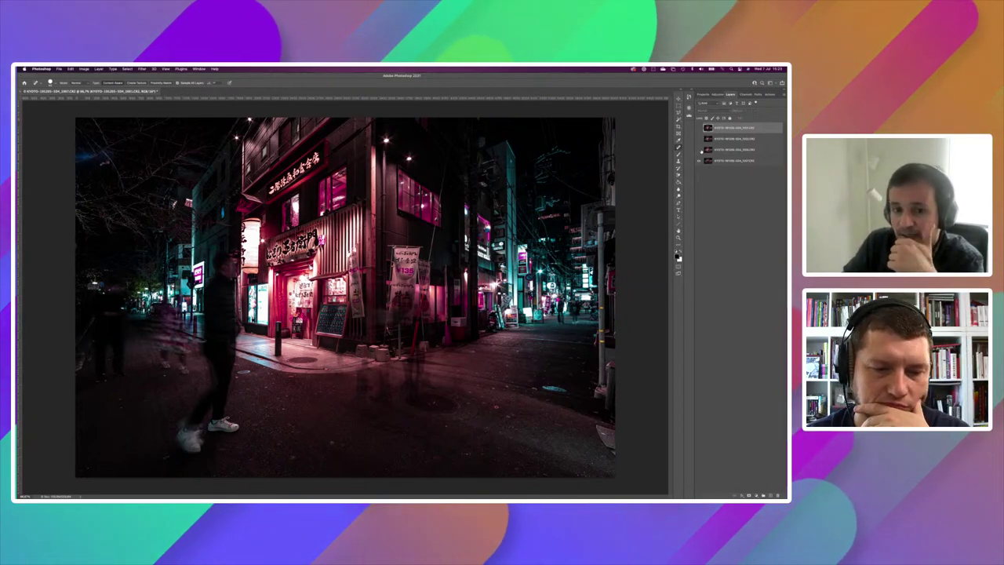
Step: Toggle layer visibility to compare passers-by across the four exposures
click(700, 149)
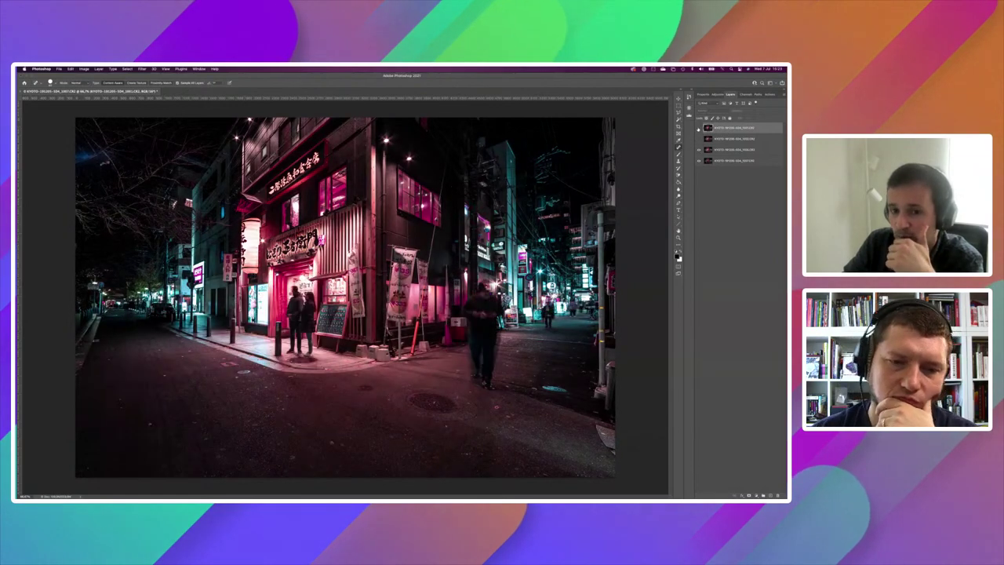
click(699, 128)
click(699, 138)
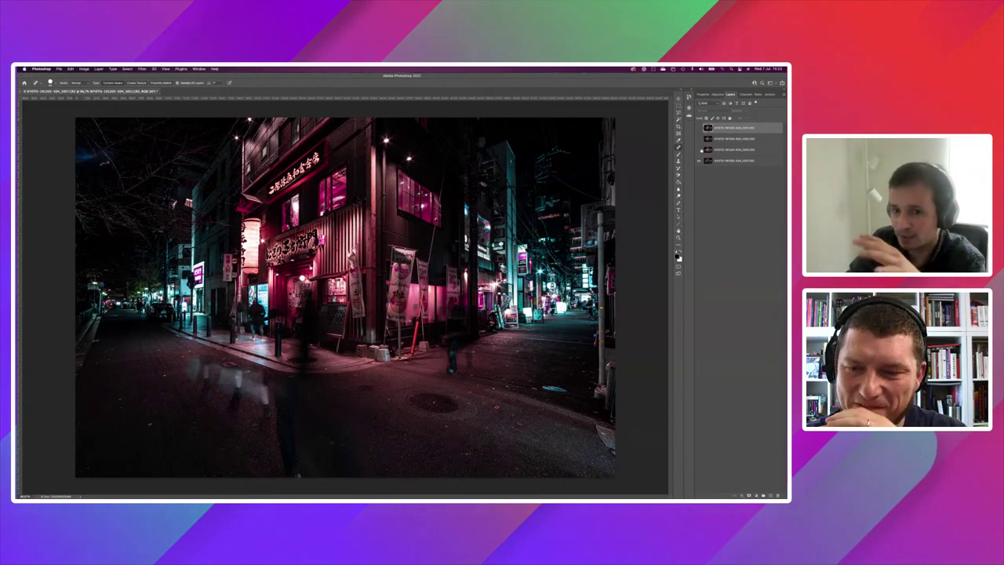
click(698, 140)
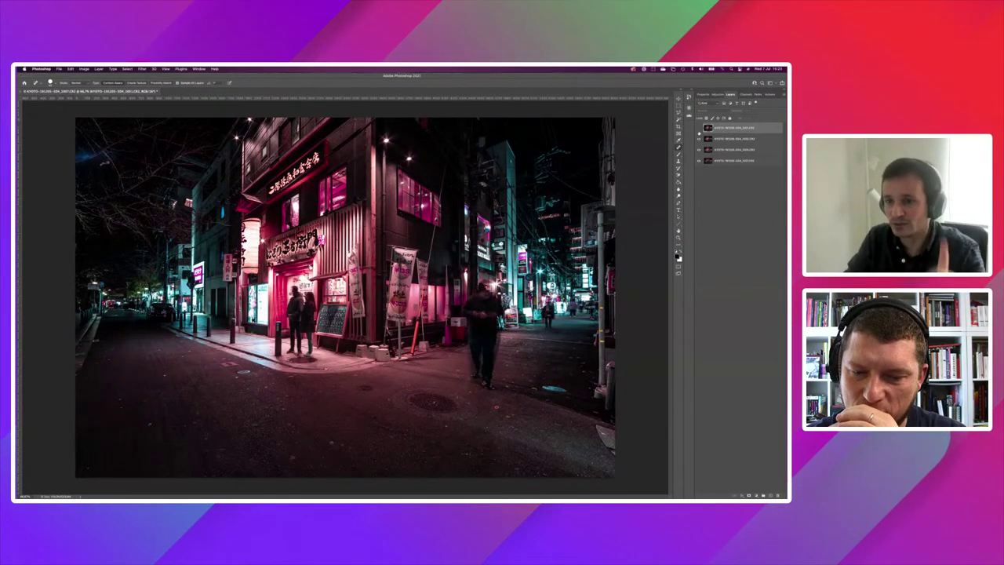
click(698, 138)
click(699, 127)
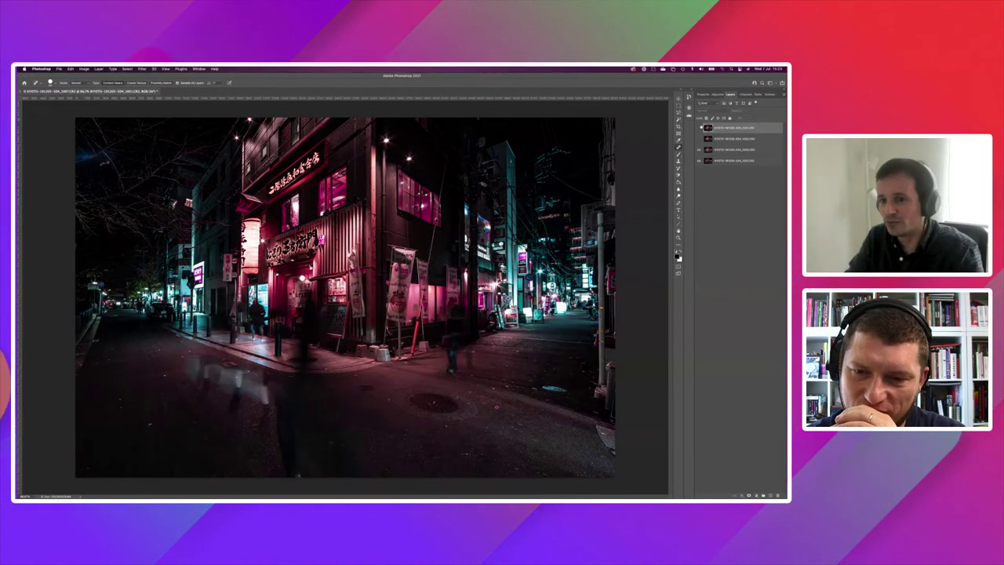
Step: Restore the top layer's visibility and select all four layers for alignment
click(699, 127)
shift+click(738, 160)
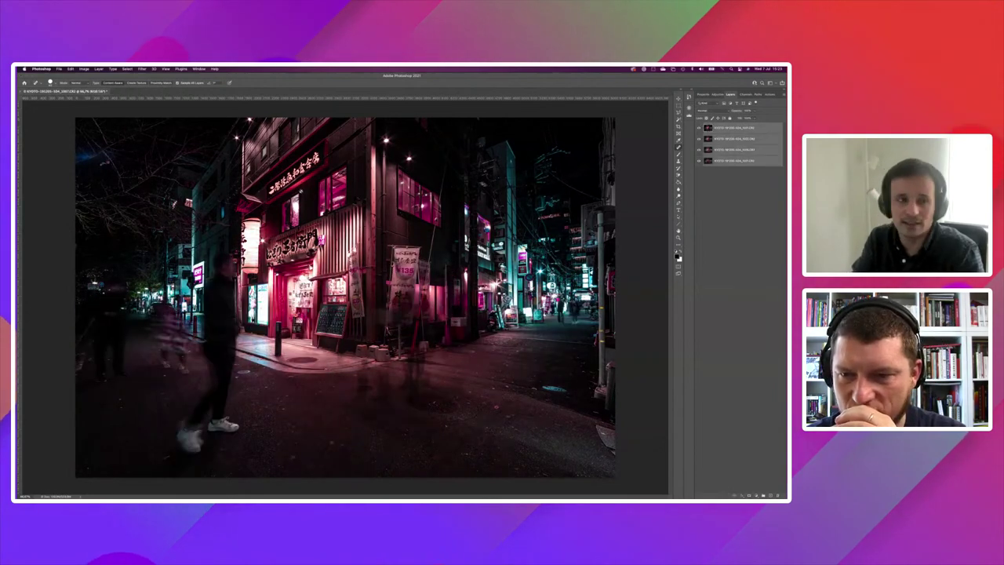
click(70, 68)
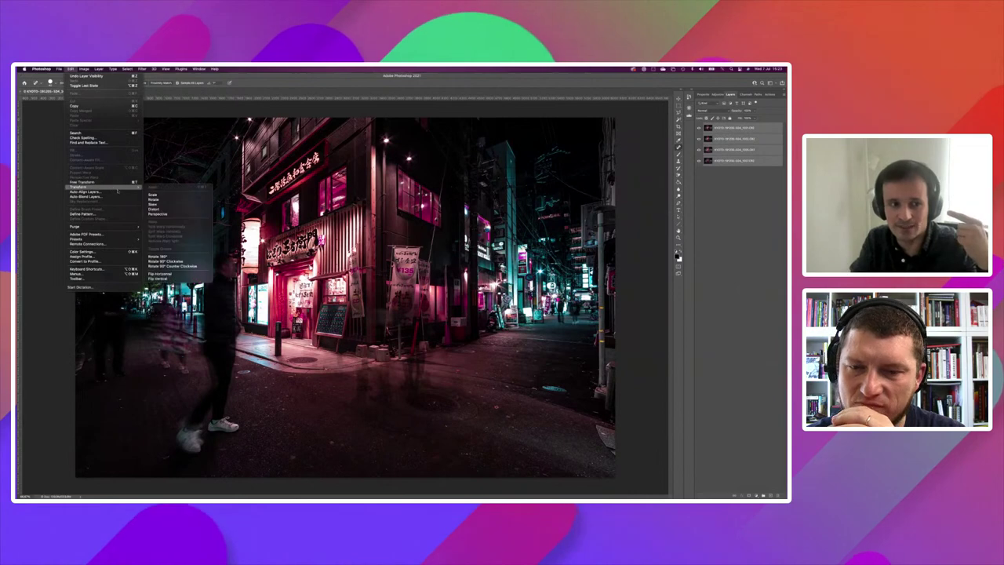
Step: Run Auto-Align Layers on the four street-burst layers with Auto projection
click(118, 192)
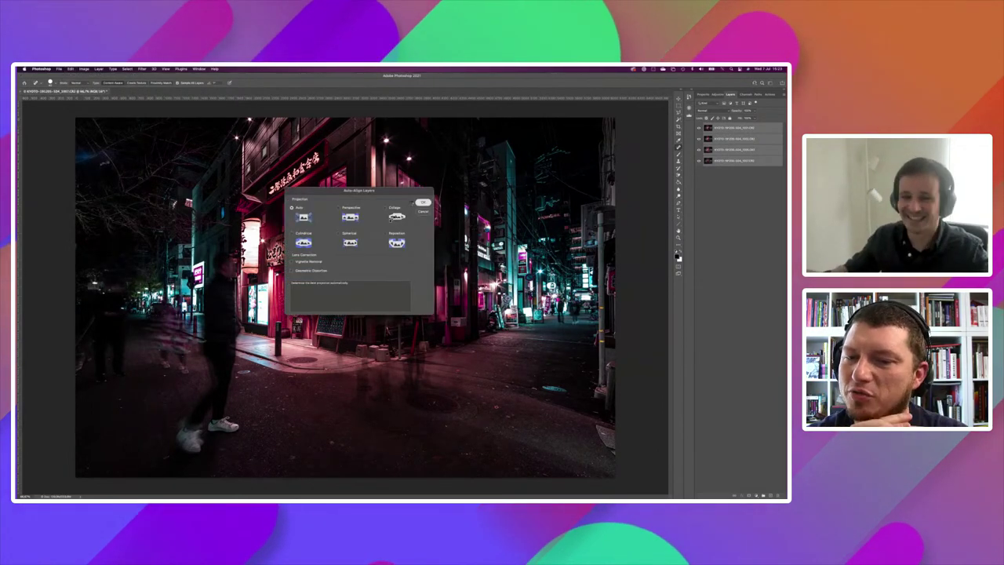
click(421, 201)
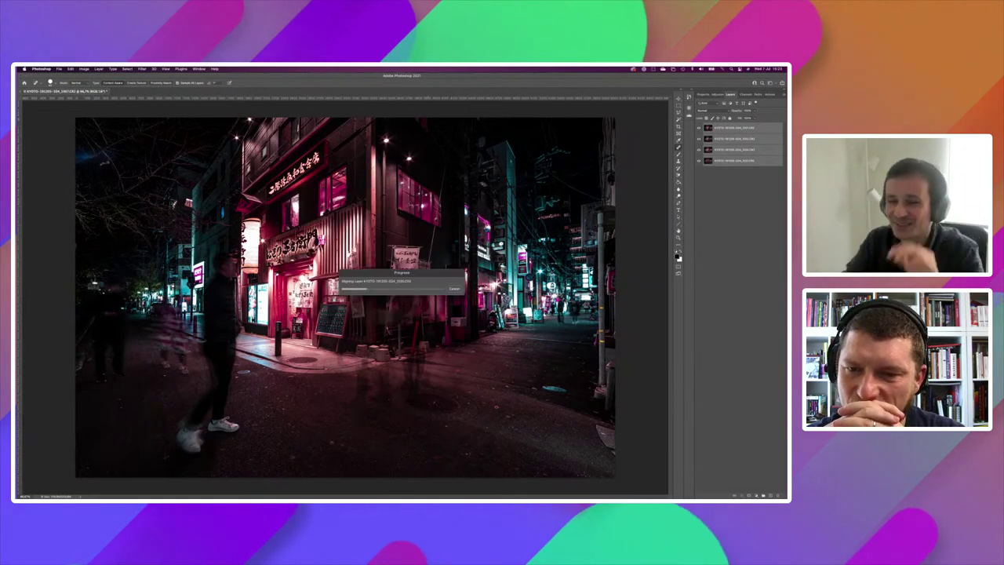
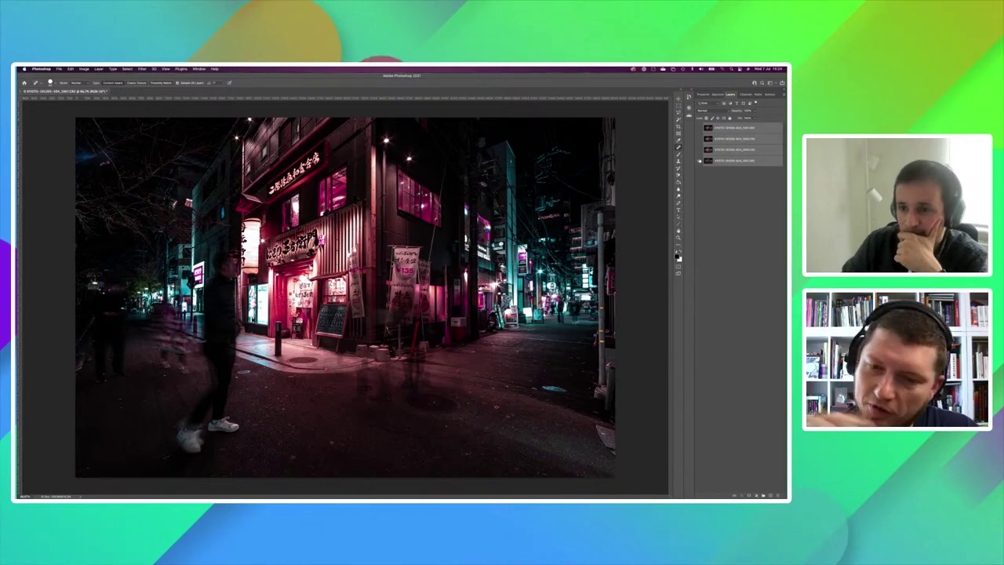
Step: Toggle layer visibility to view each of the four night-alley exposures alone
click(700, 160)
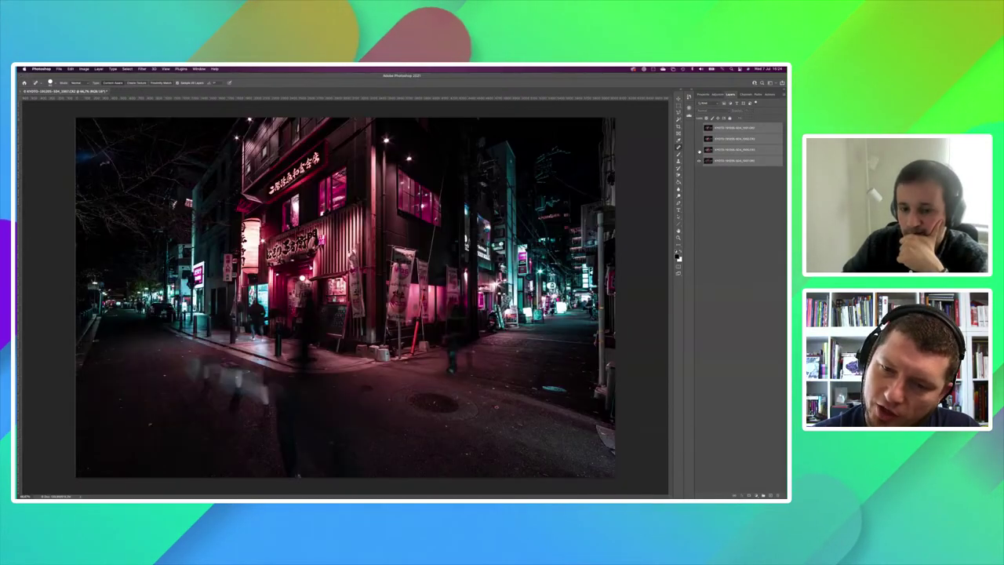
click(699, 149)
click(700, 160)
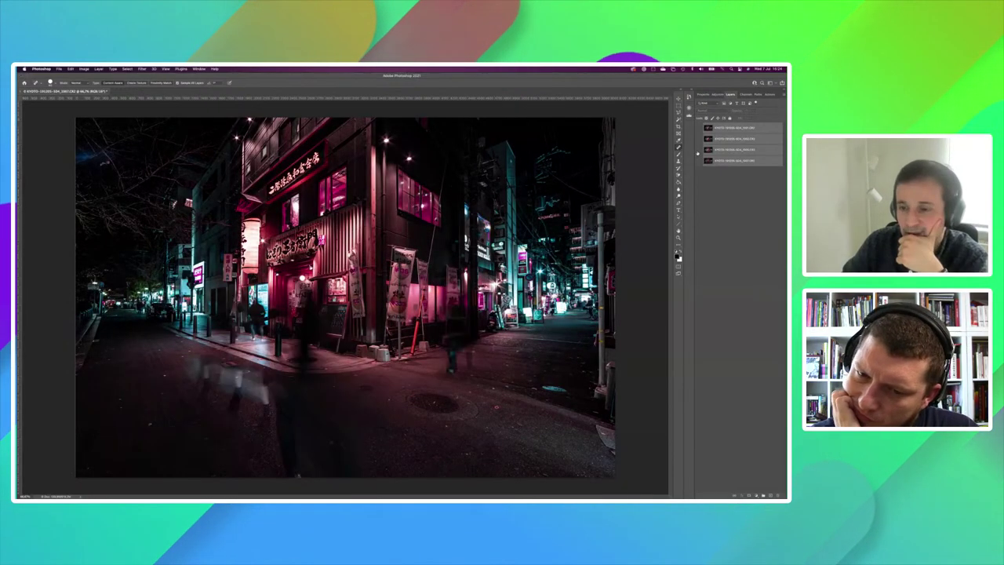
click(699, 160)
click(699, 149)
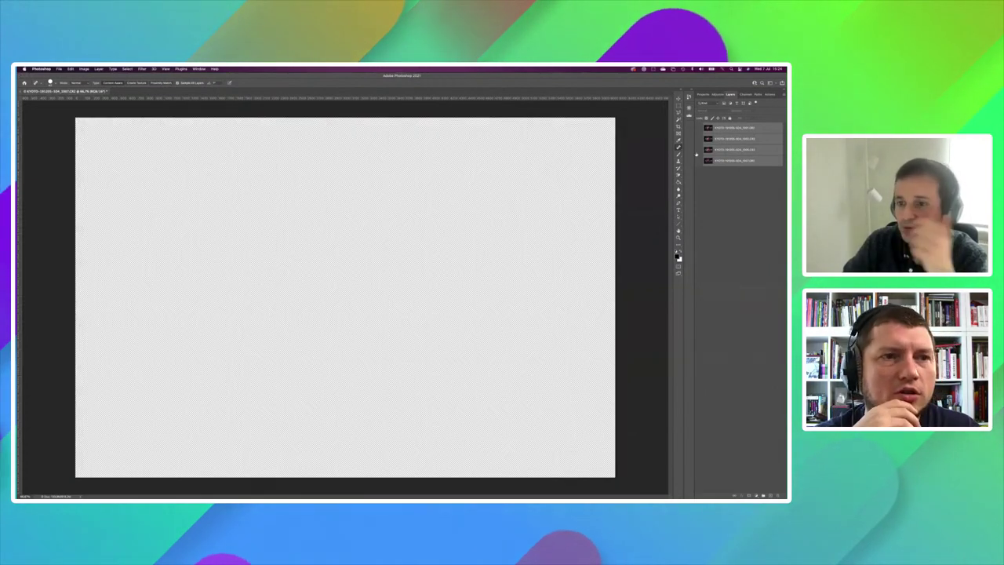
click(699, 149)
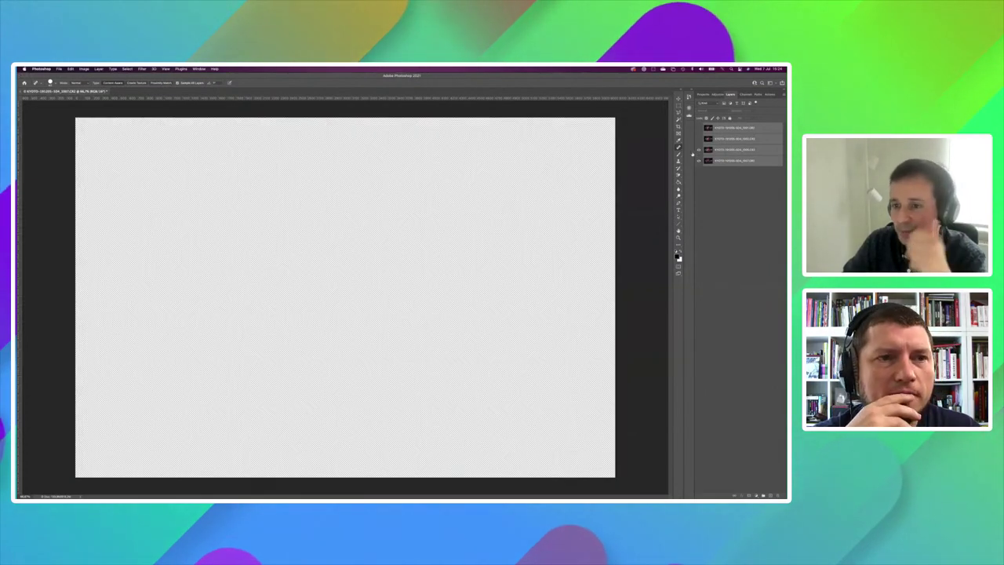
click(699, 149)
click(699, 160)
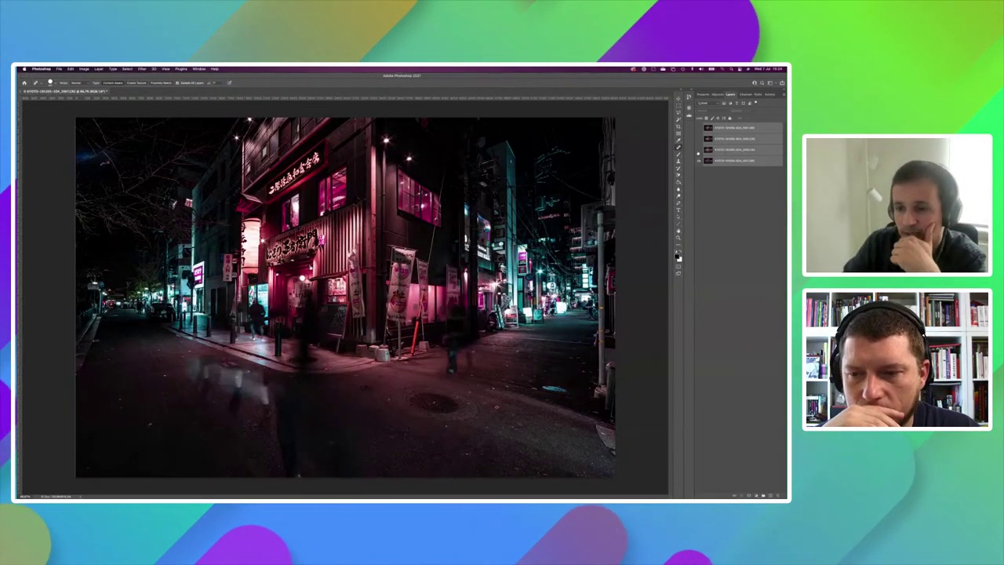
click(699, 149)
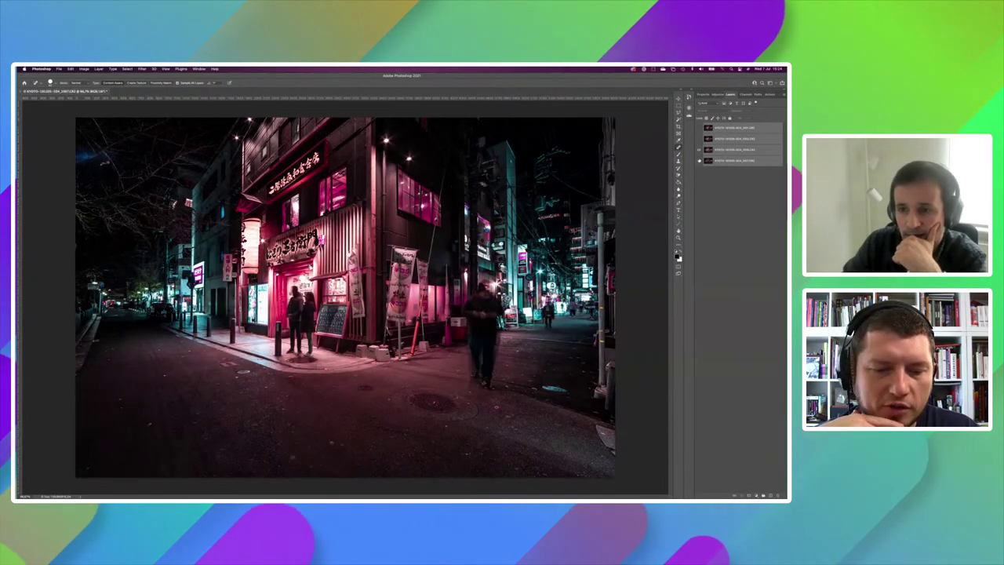
click(699, 138)
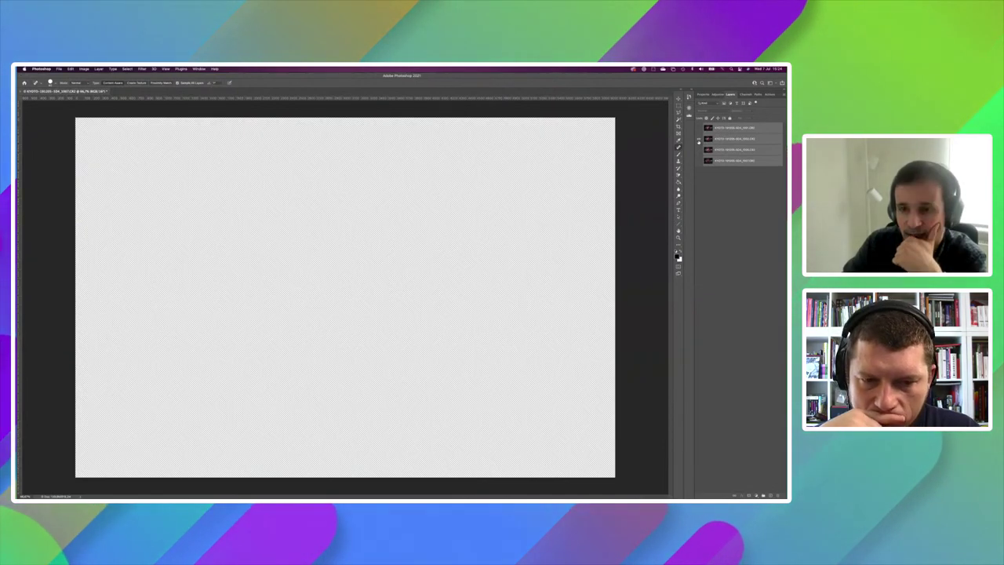
click(699, 129)
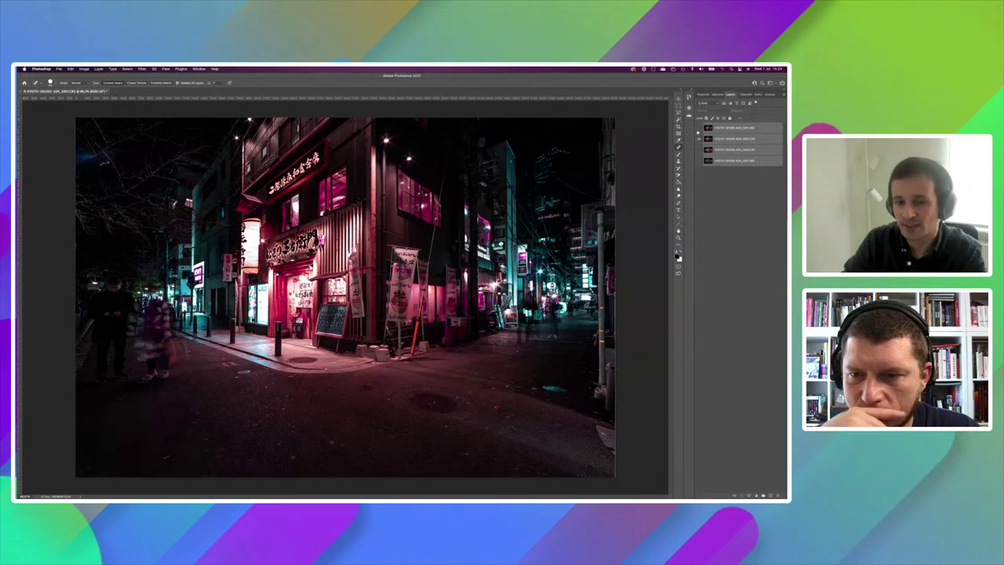
click(699, 139)
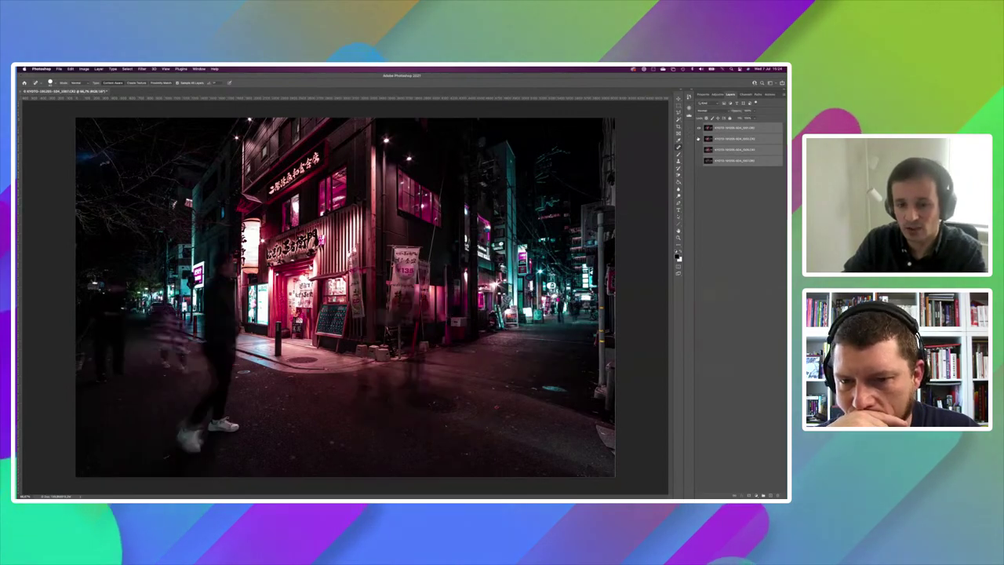
click(699, 160)
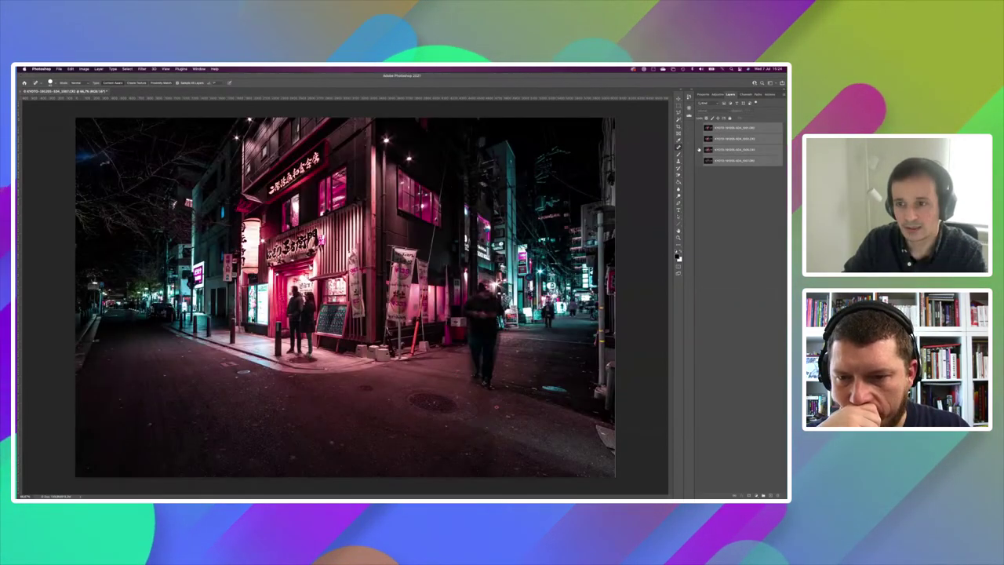
click(700, 160)
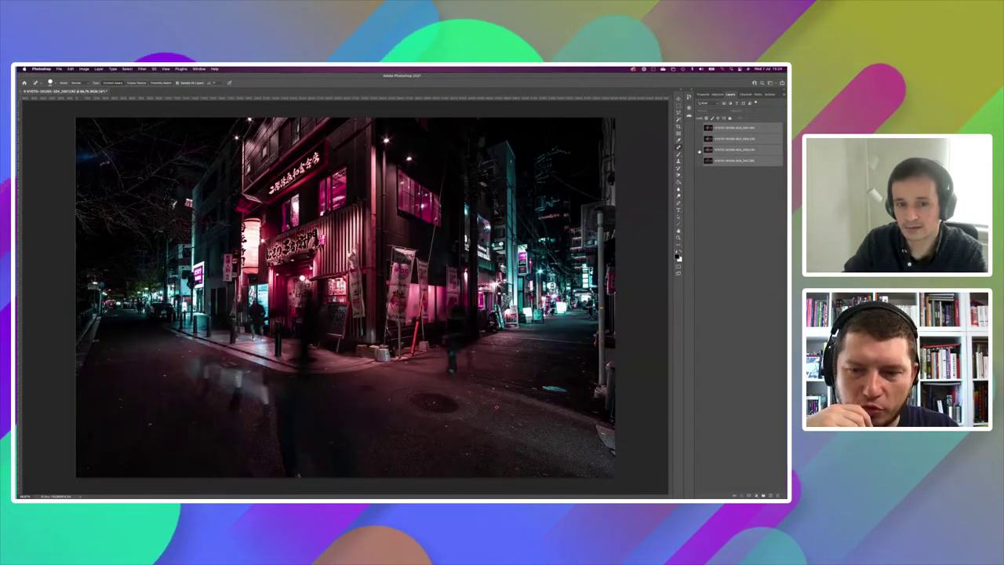
click(699, 150)
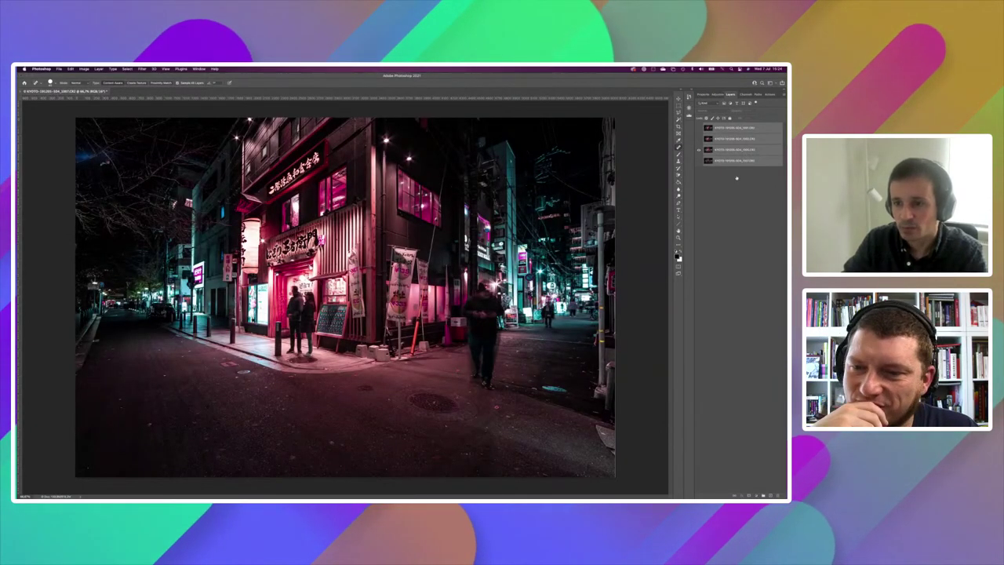
Step: Recompare the exposures from the bottom layer up and select the third exposure layer
click(753, 153)
click(741, 161)
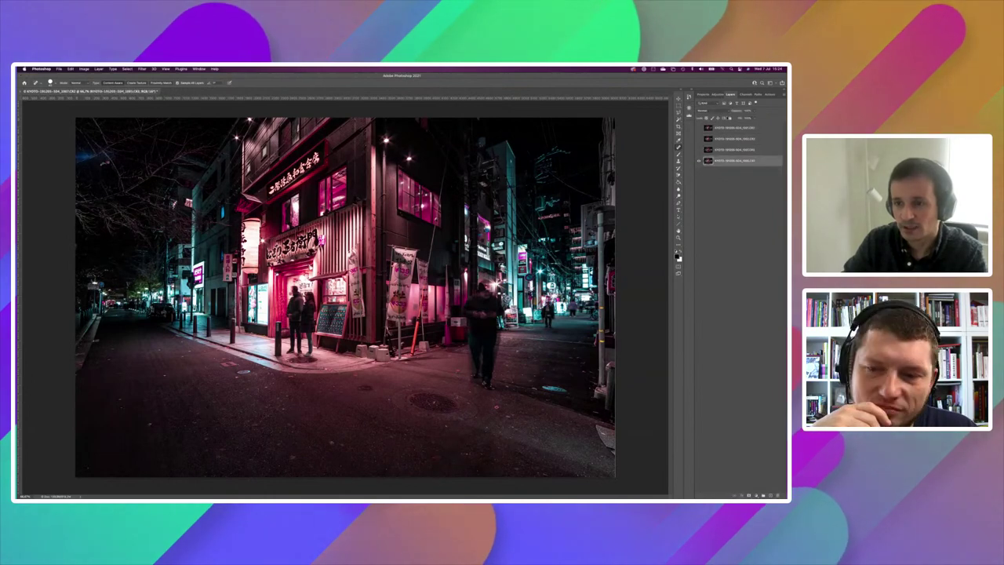
click(699, 154)
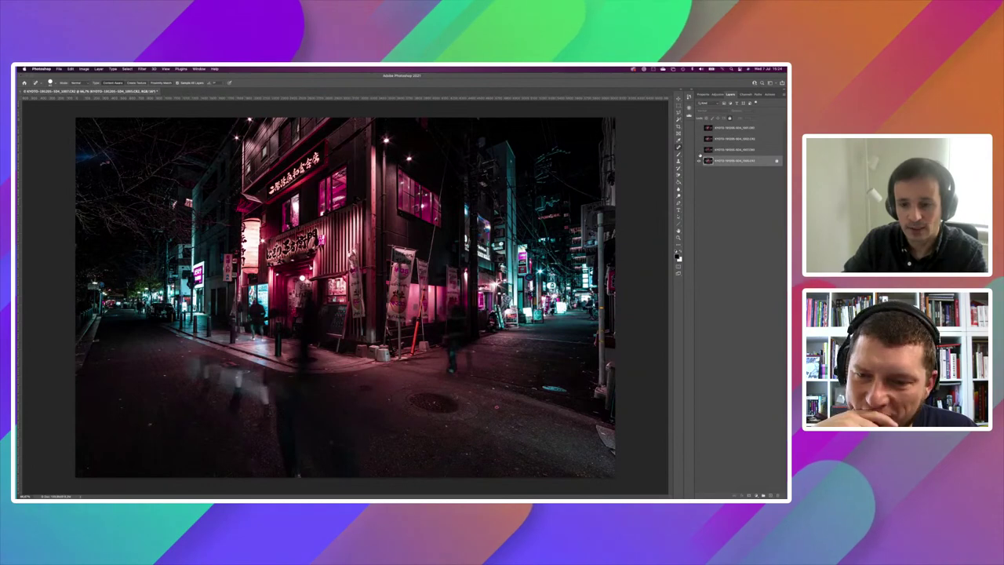
click(699, 154)
click(699, 141)
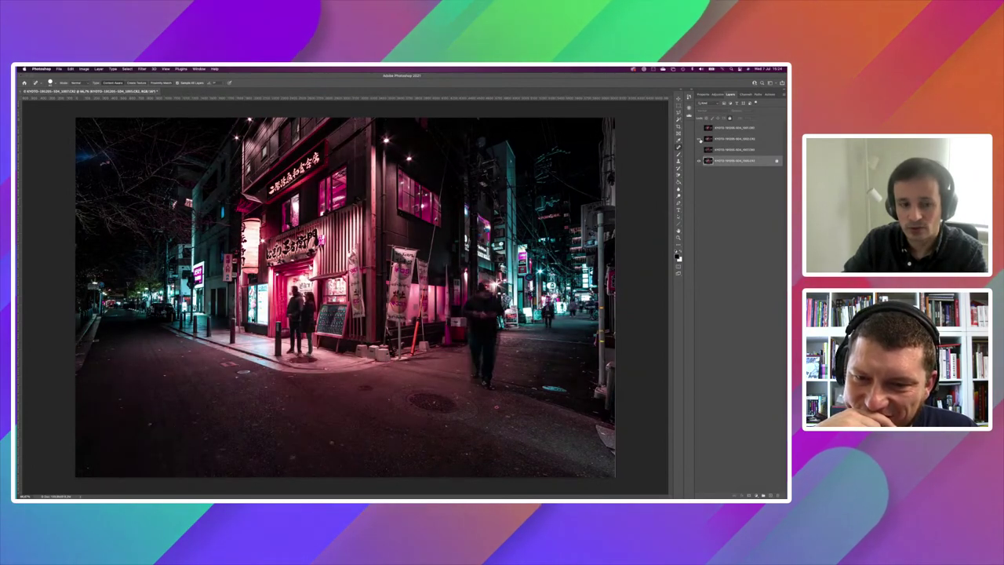
click(699, 140)
click(696, 131)
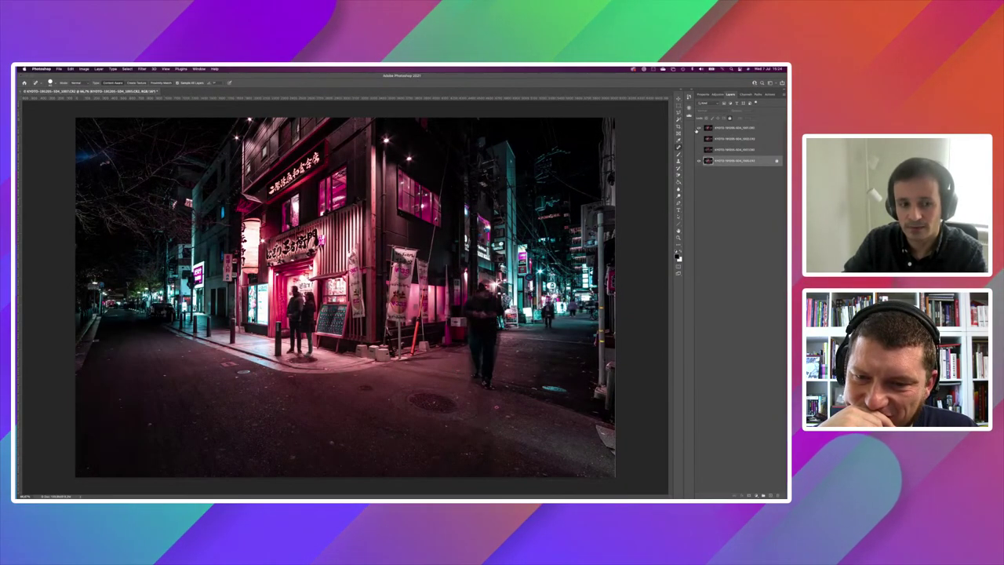
click(695, 134)
click(699, 139)
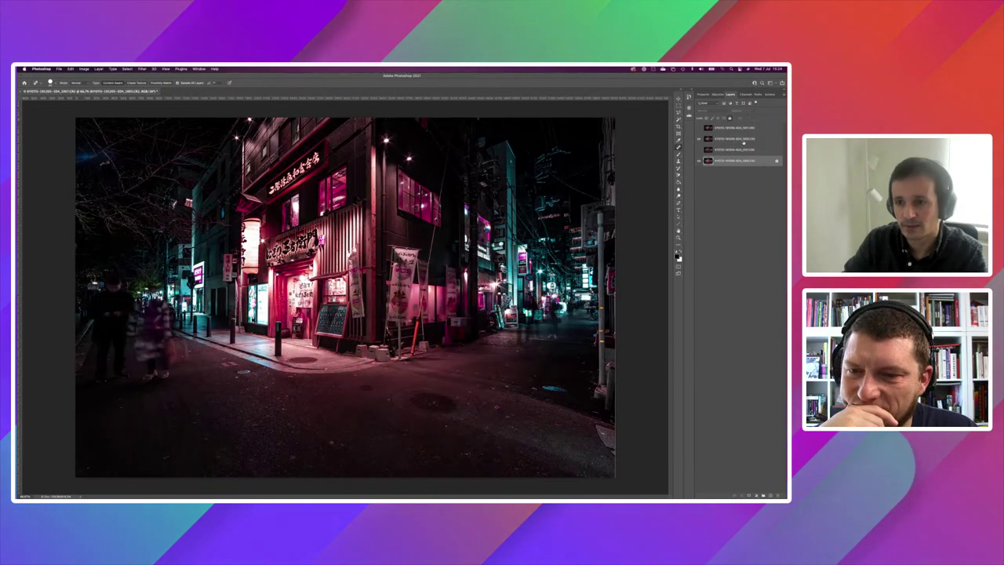
click(699, 150)
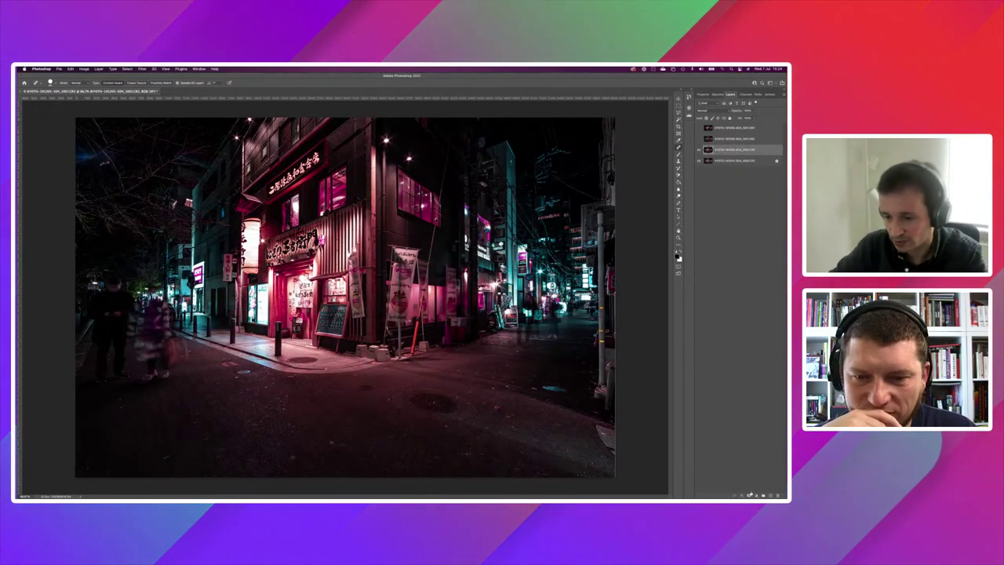
Step: Add a layer mask to the third exposure and try inverting it
click(749, 496)
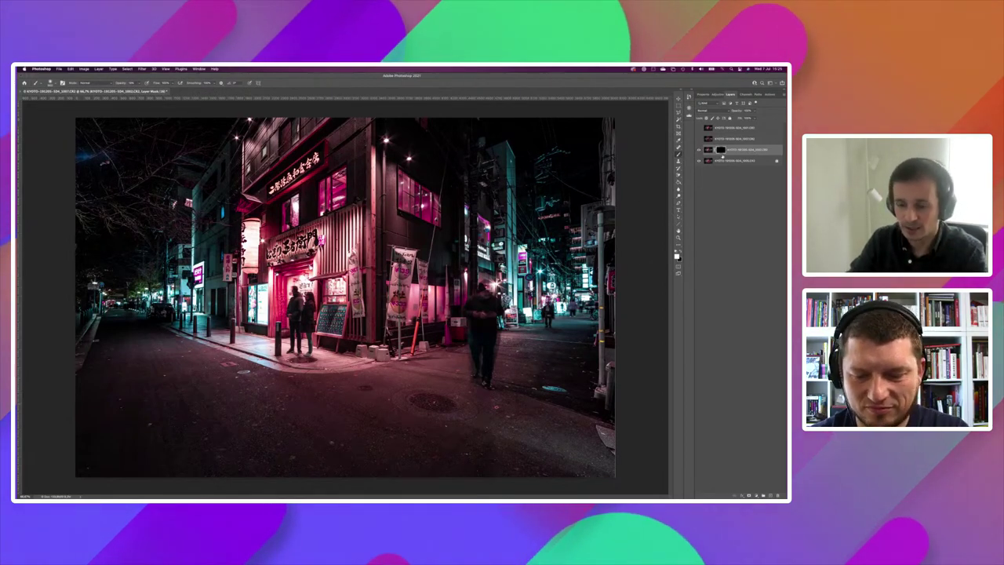
key(ctrl+i)
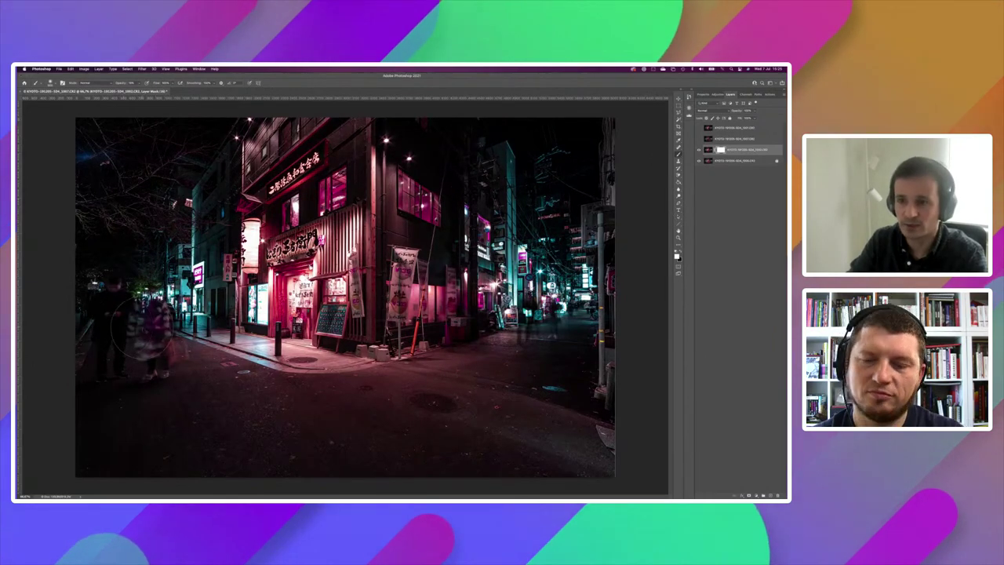
key(ctrl+i)
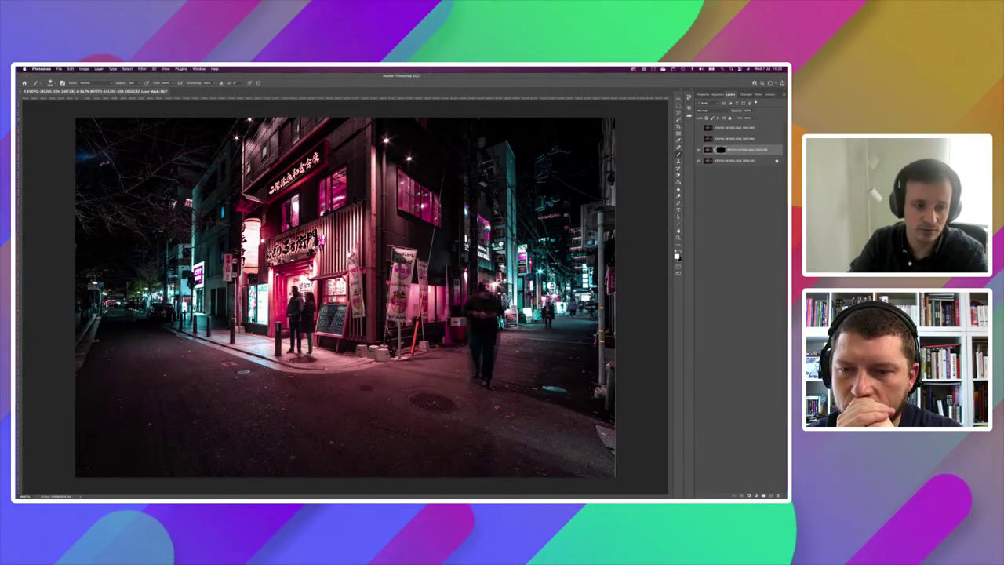
click(738, 314)
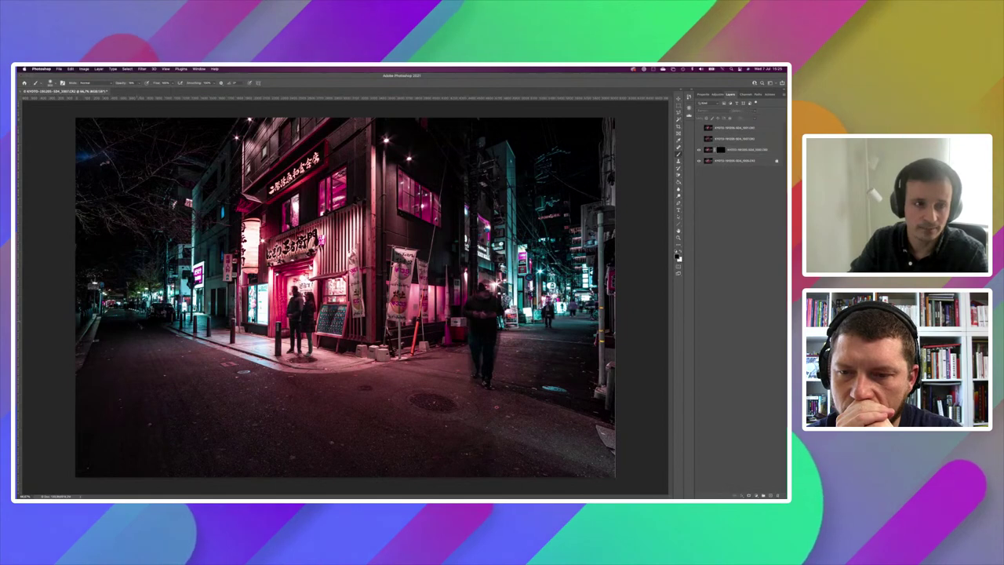
click(746, 149)
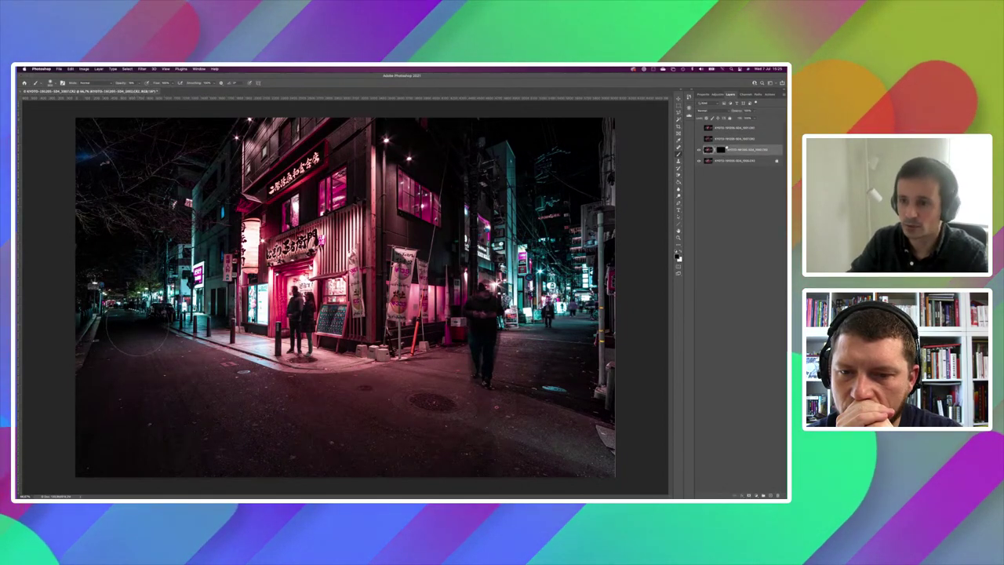
key(ctrl+z)
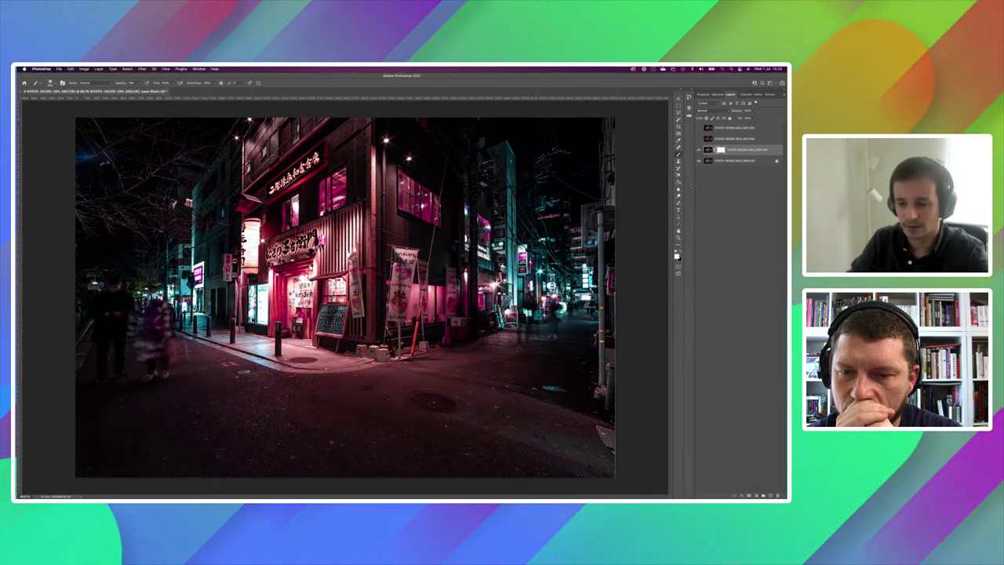
key(ctrl+shift+z)
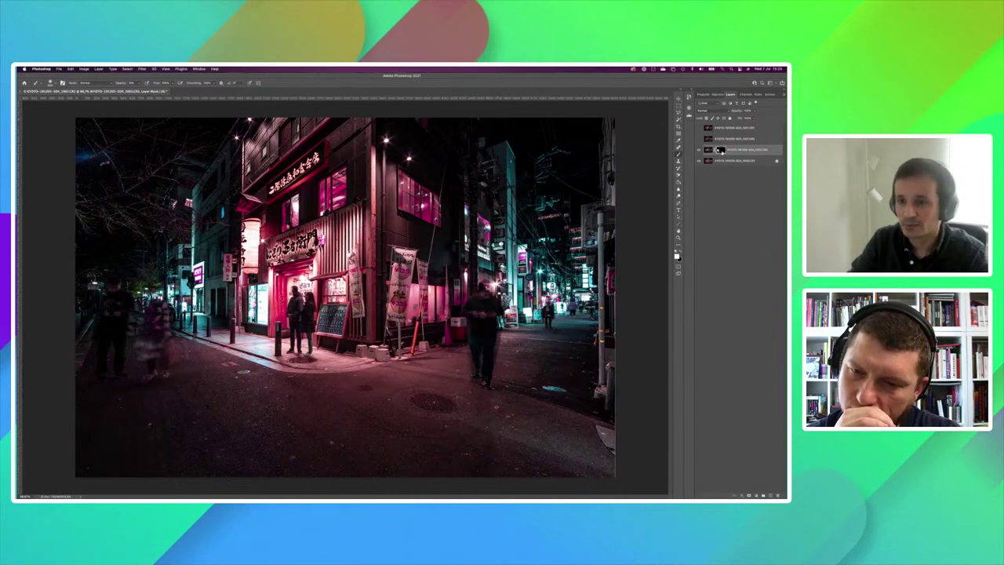
Step: Toggle the third layer's mask to compare, then make the ghosted second exposure visible
shift+click(720, 149)
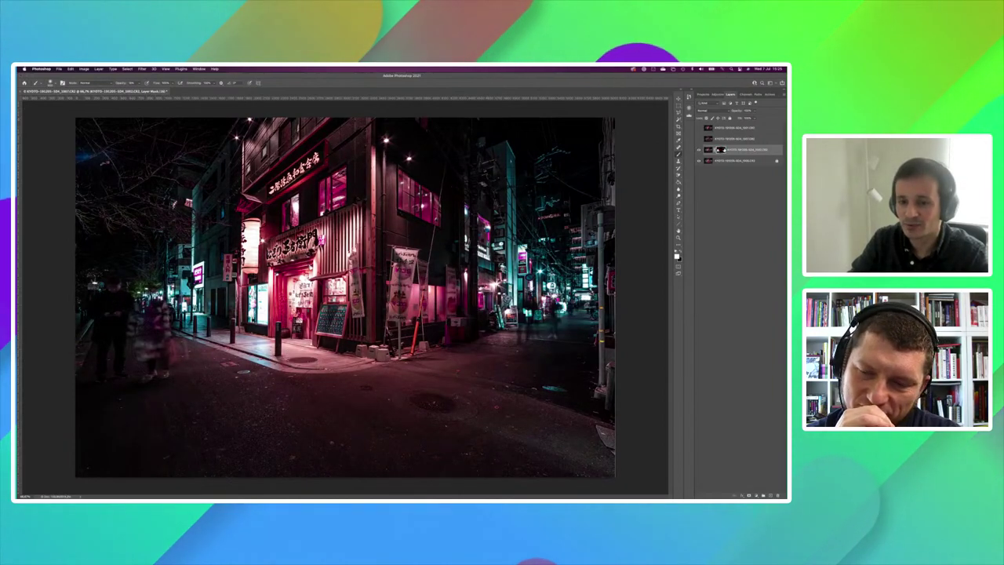
shift+click(721, 149)
shift+click(720, 149)
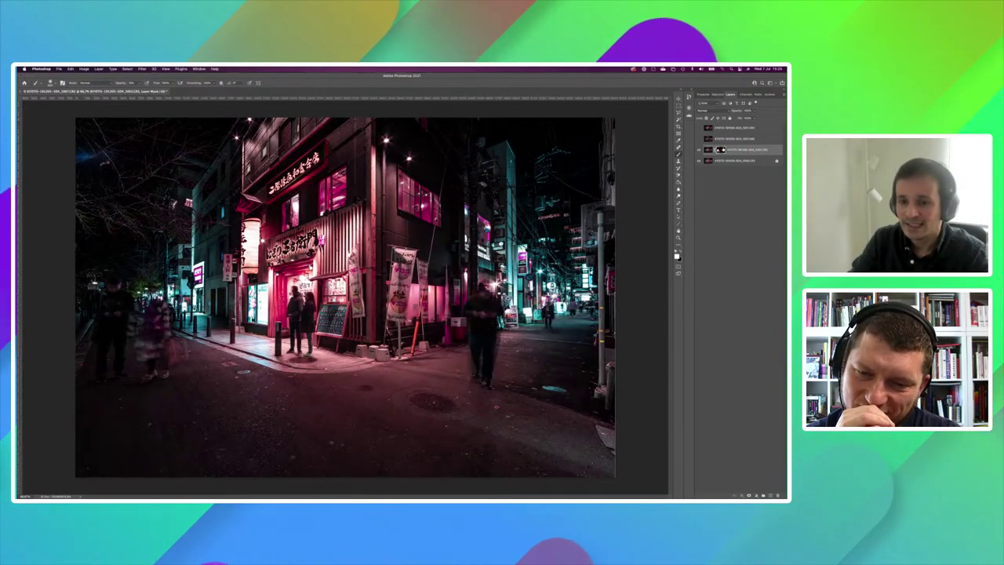
shift+click(720, 150)
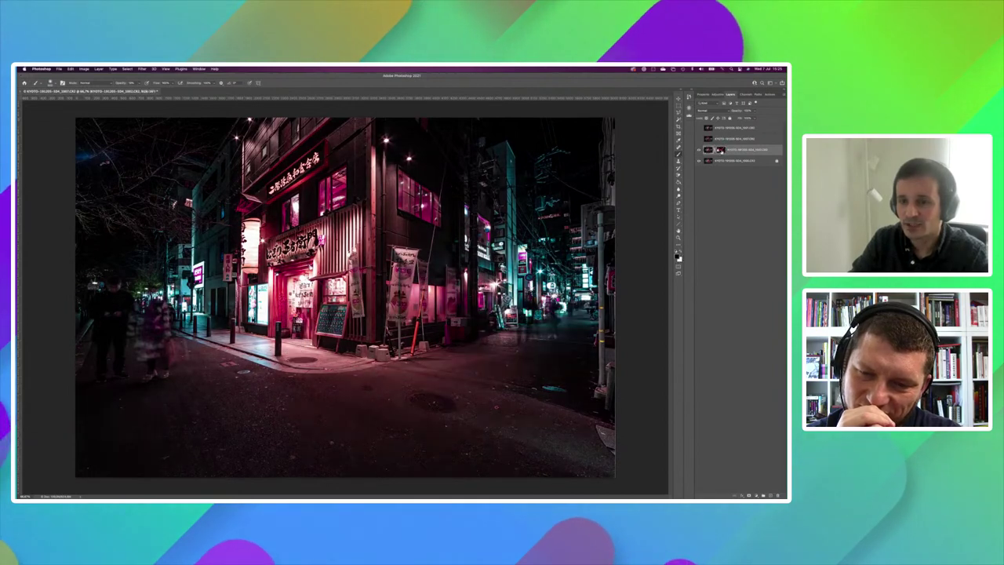
shift+click(720, 149)
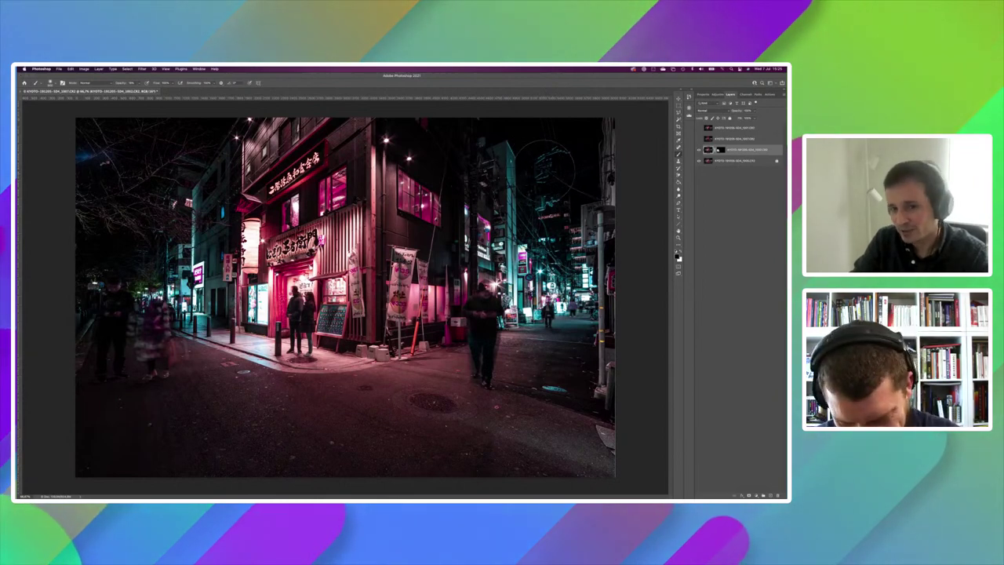
click(699, 138)
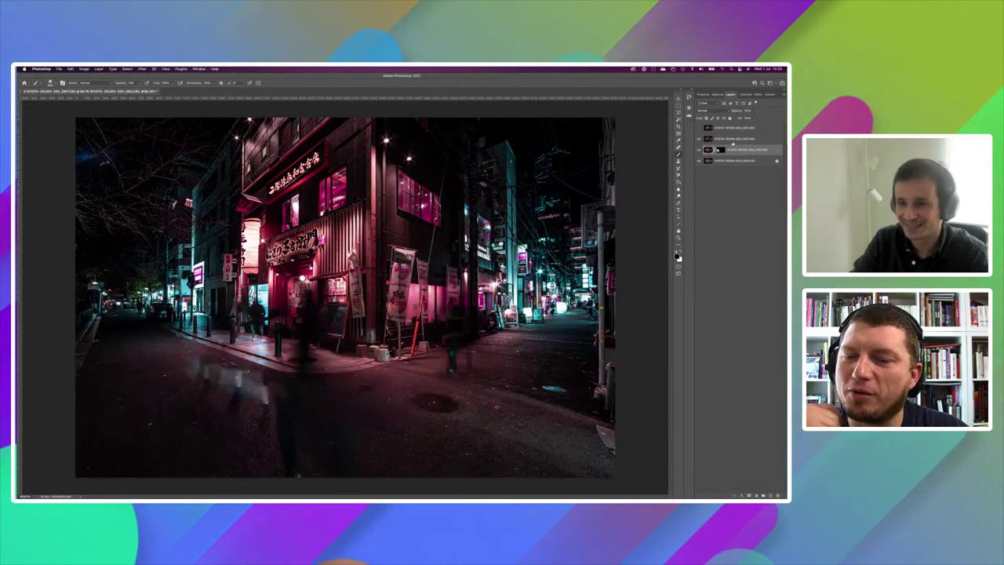
Step: Add a layer mask to the ghosted exposure and invert it
click(733, 139)
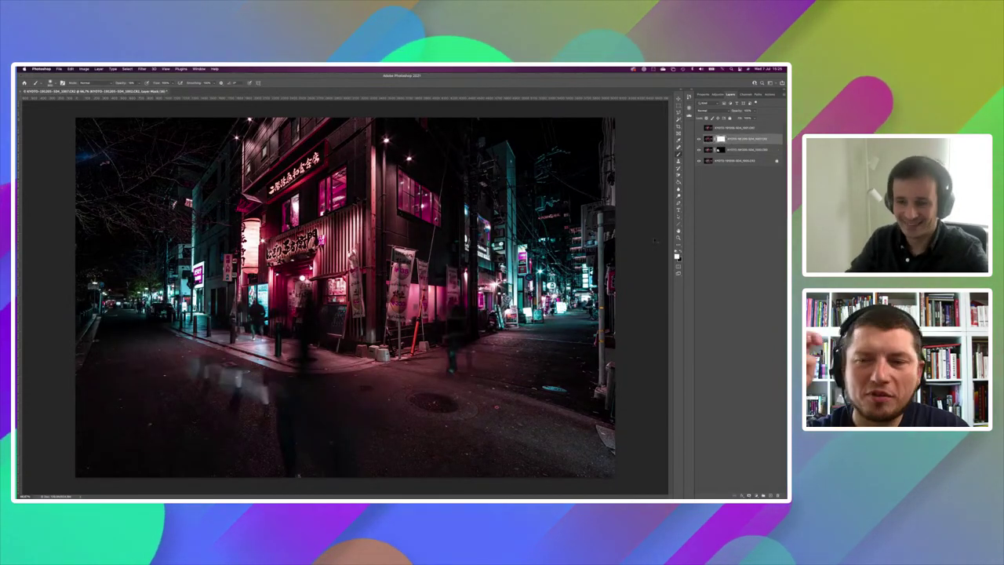
key(ctrl+i)
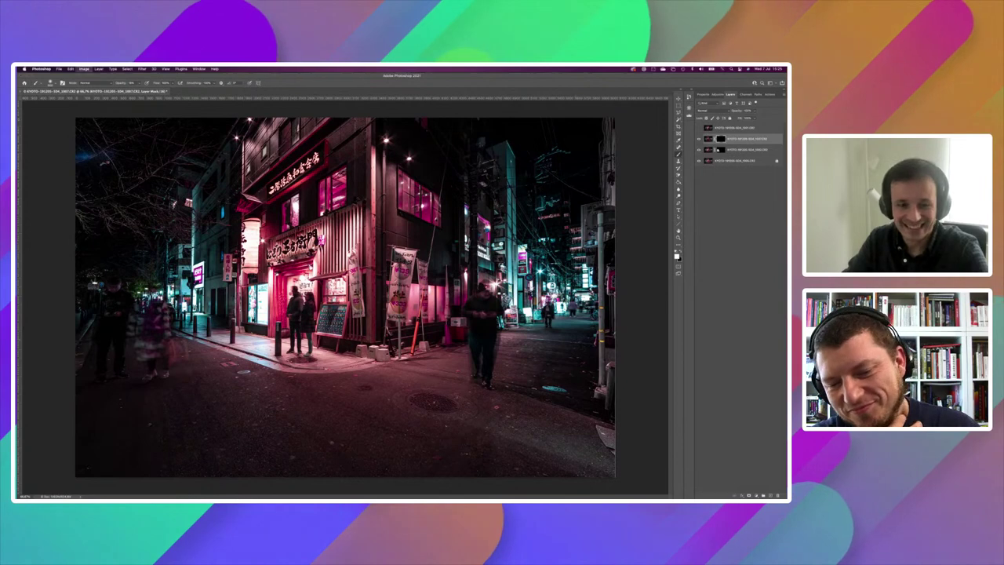
key(ctrl+i)
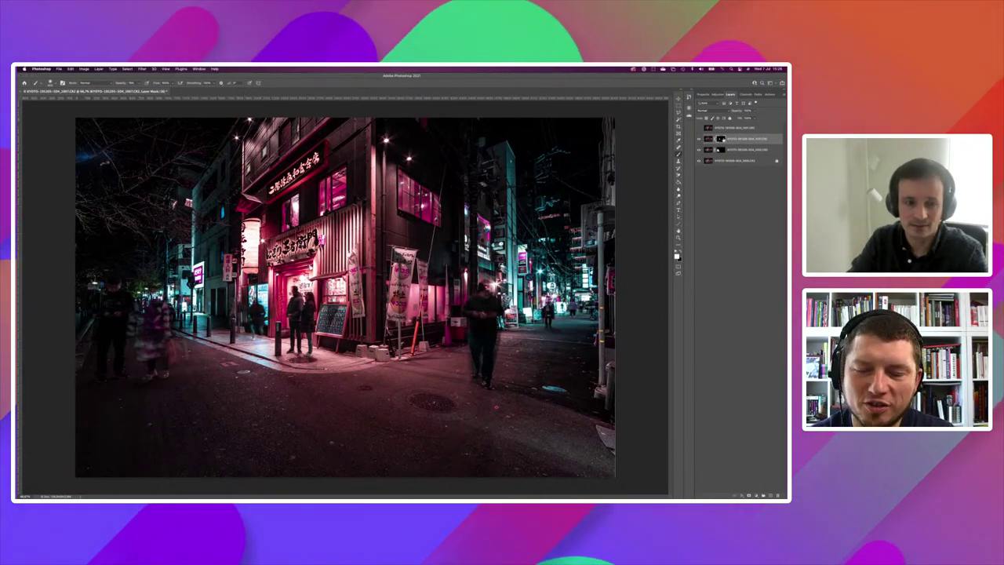
Step: Toggle the ghost layer's mask repeatedly to compare the masked and unmasked blend
shift+click(721, 139)
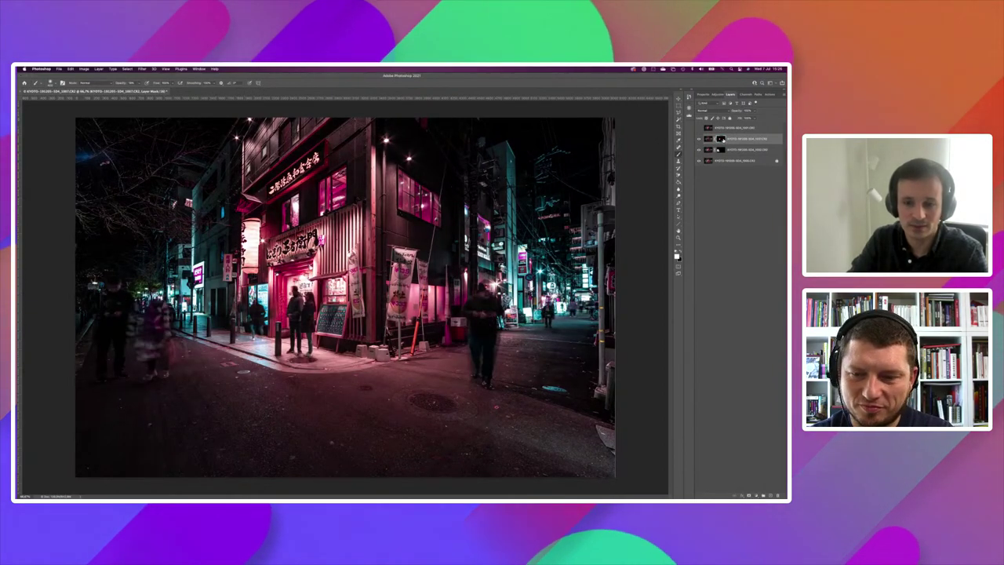
shift+click(721, 138)
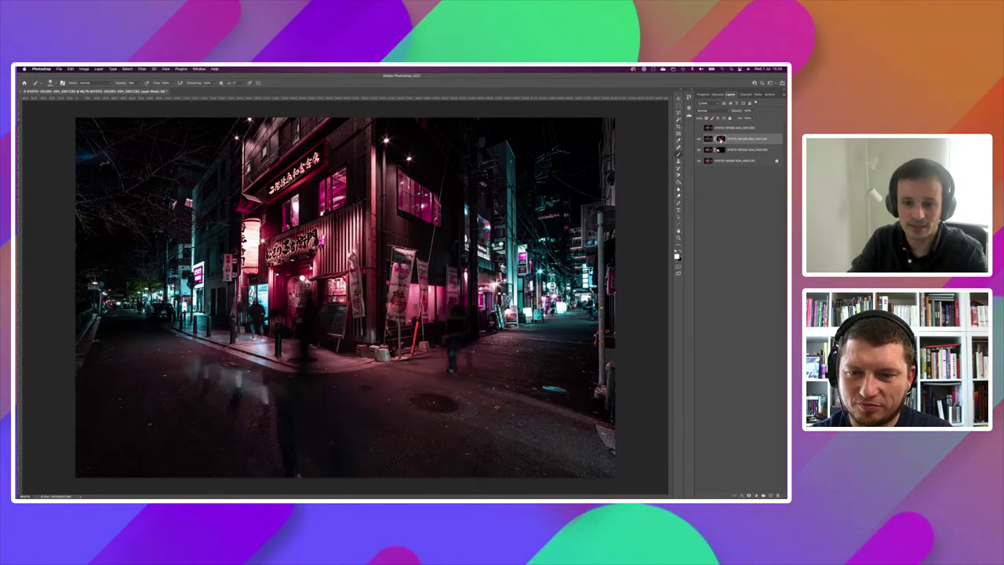
shift+click(721, 139)
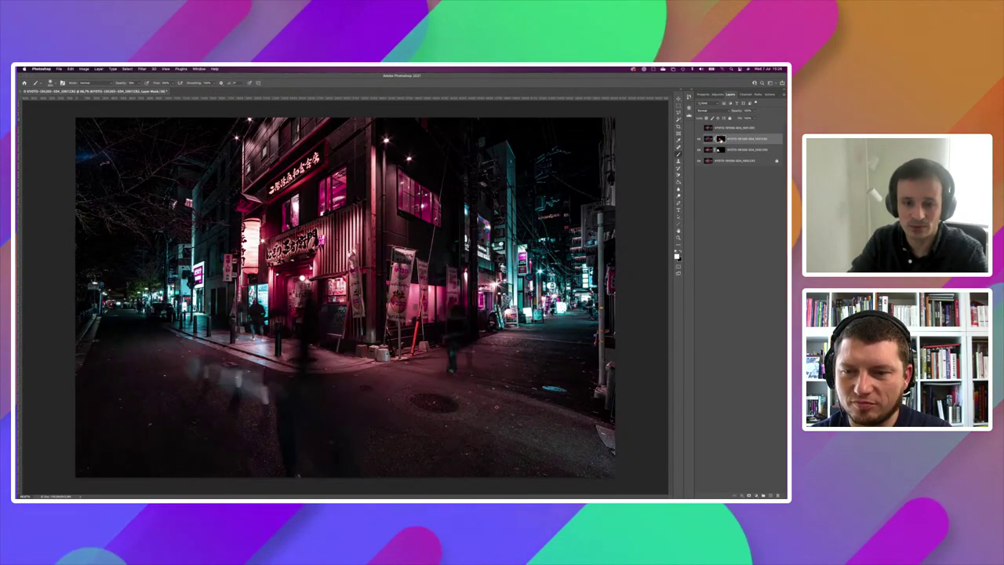
shift+click(721, 139)
shift+click(721, 139)
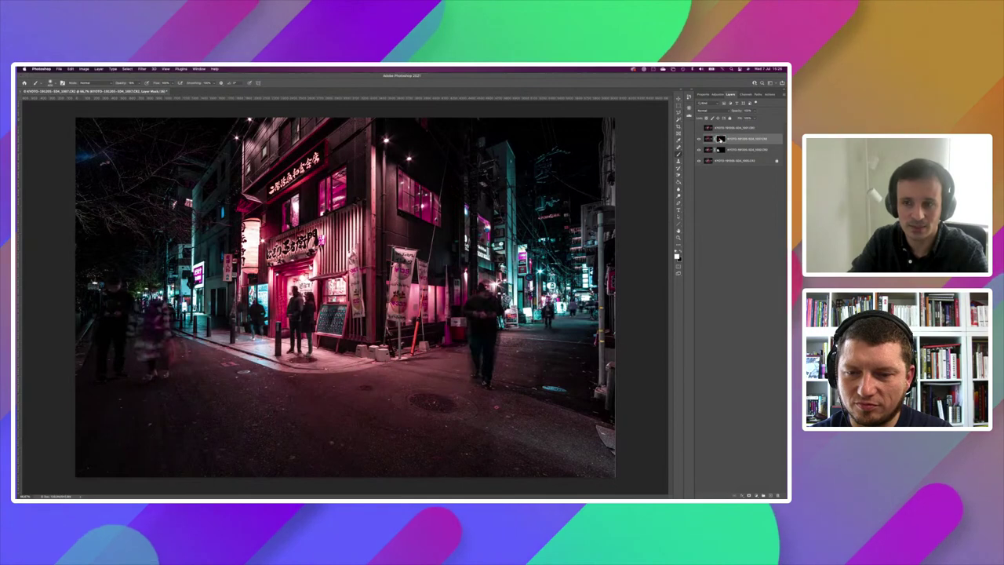
shift+click(721, 139)
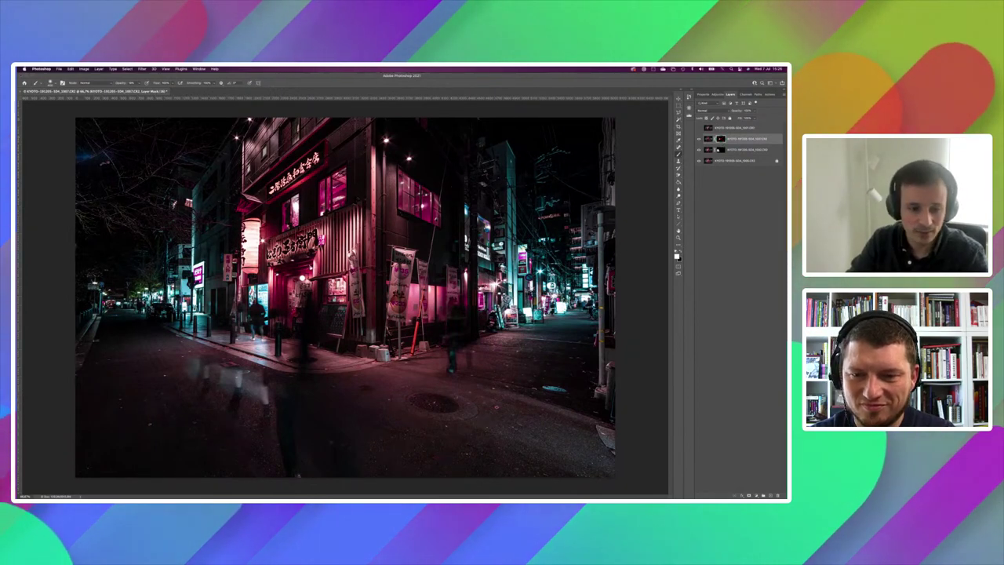
shift+click(721, 139)
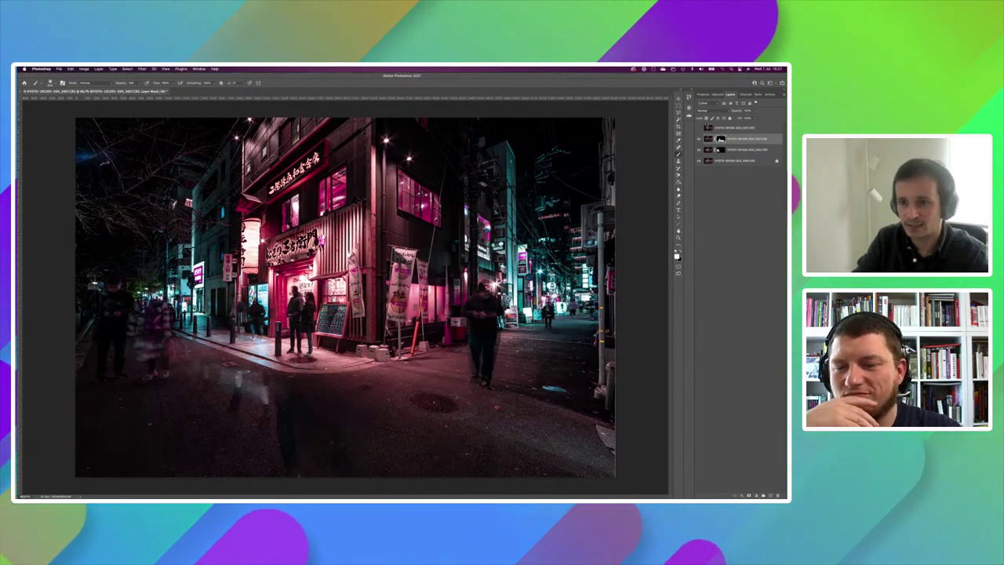
Step: Show and select the top exposure layer, hiding it behind a black mask
shift+click(721, 134)
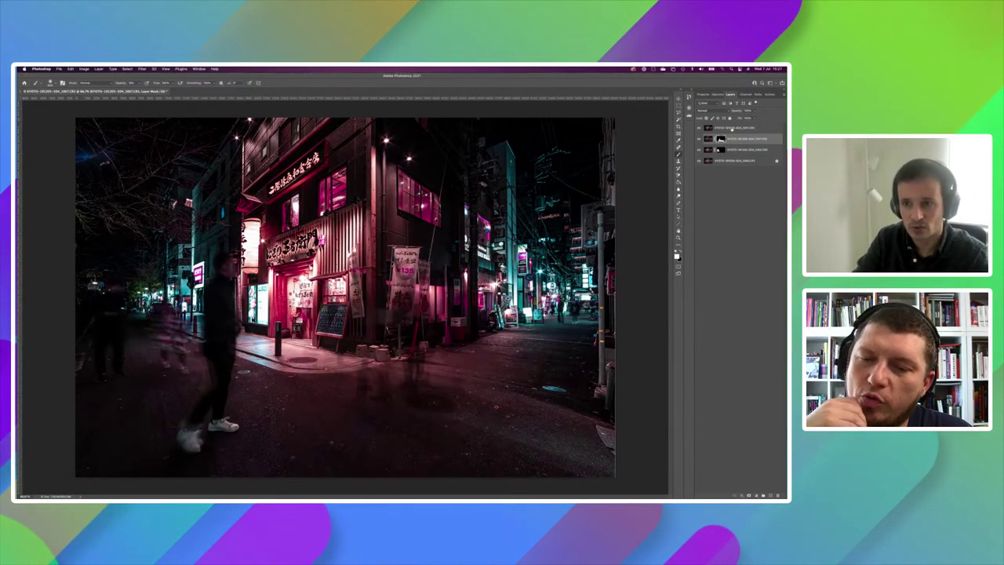
click(734, 128)
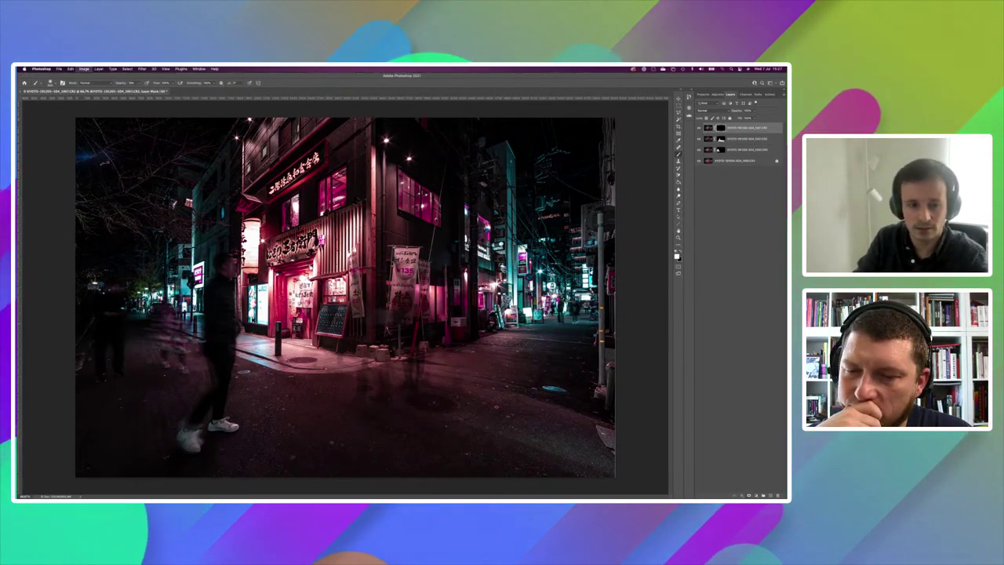
shift+click(721, 128)
shift+click(721, 128)
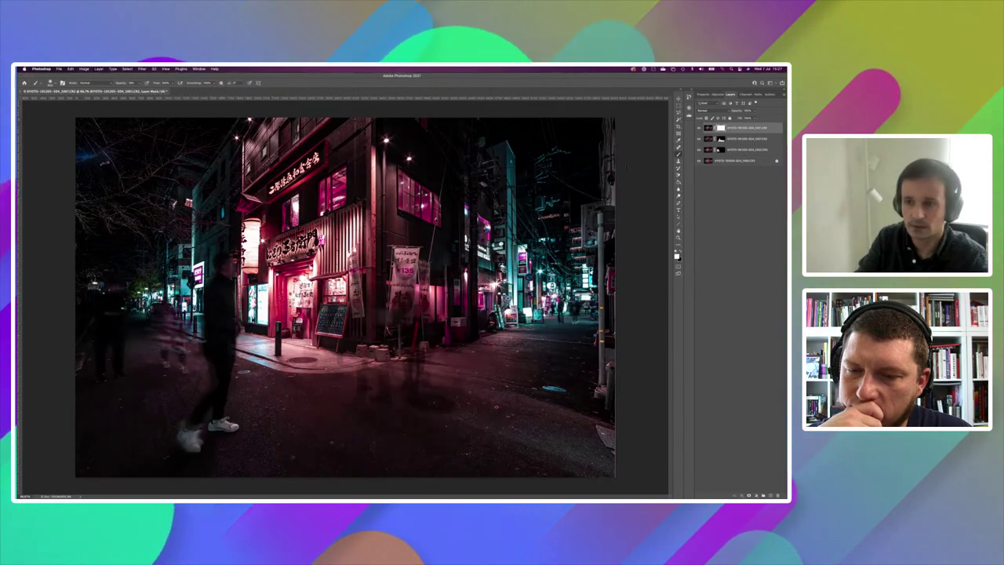
shift+click(721, 128)
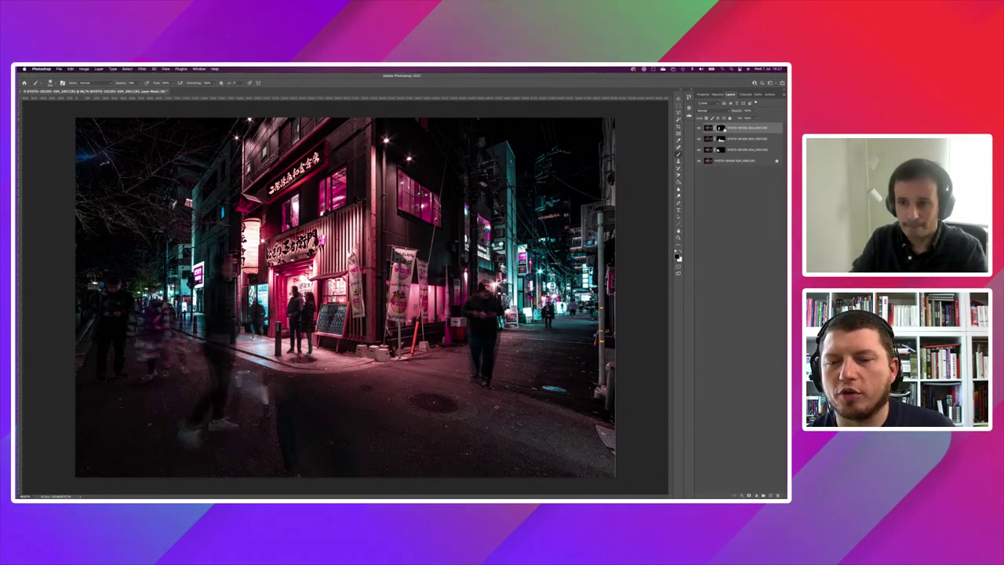
Step: Toggle the top layer's mask to compare, then make white the painting colour
shift+click(720, 127)
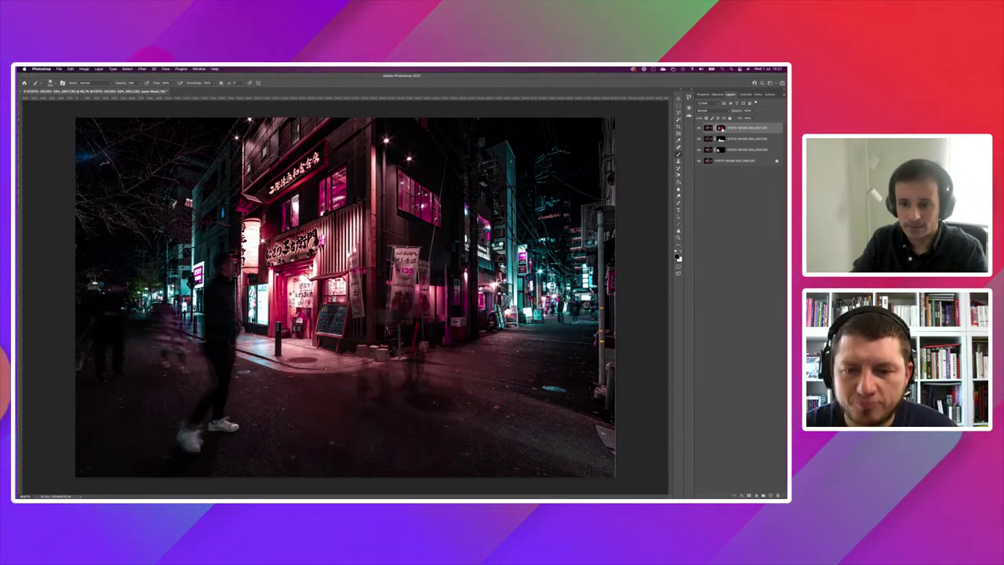
shift+click(720, 128)
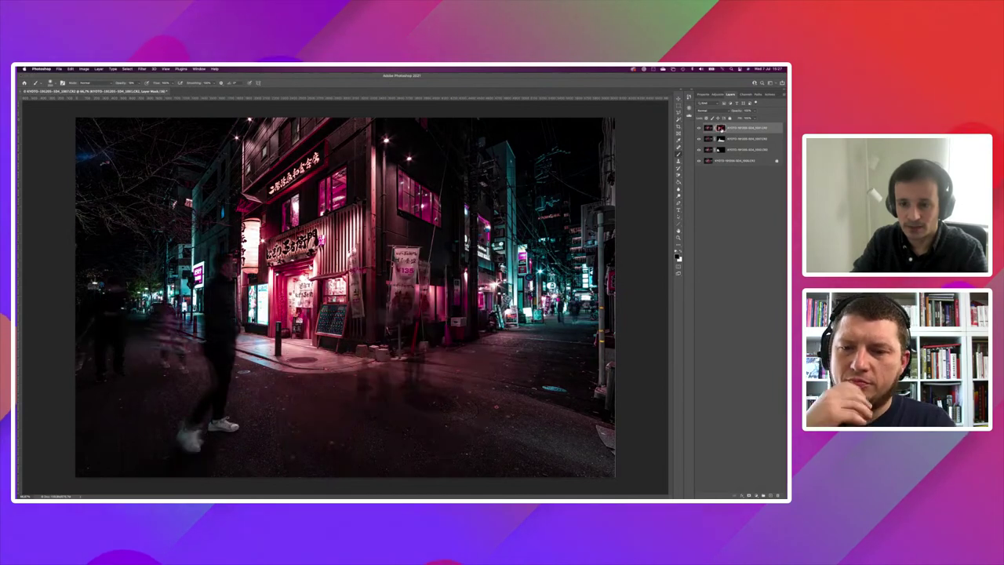
shift+click(720, 128)
shift+click(720, 128)
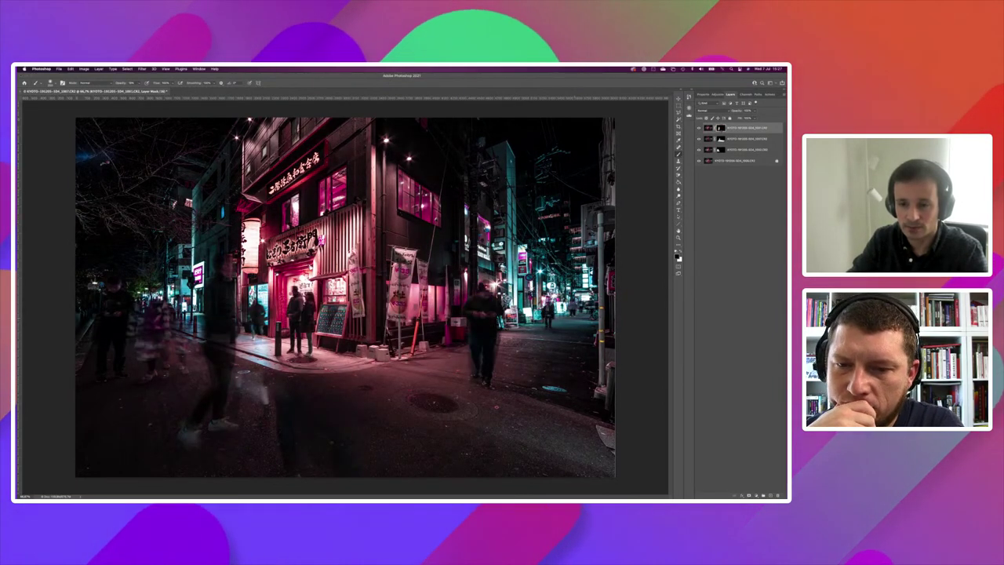
key(x)
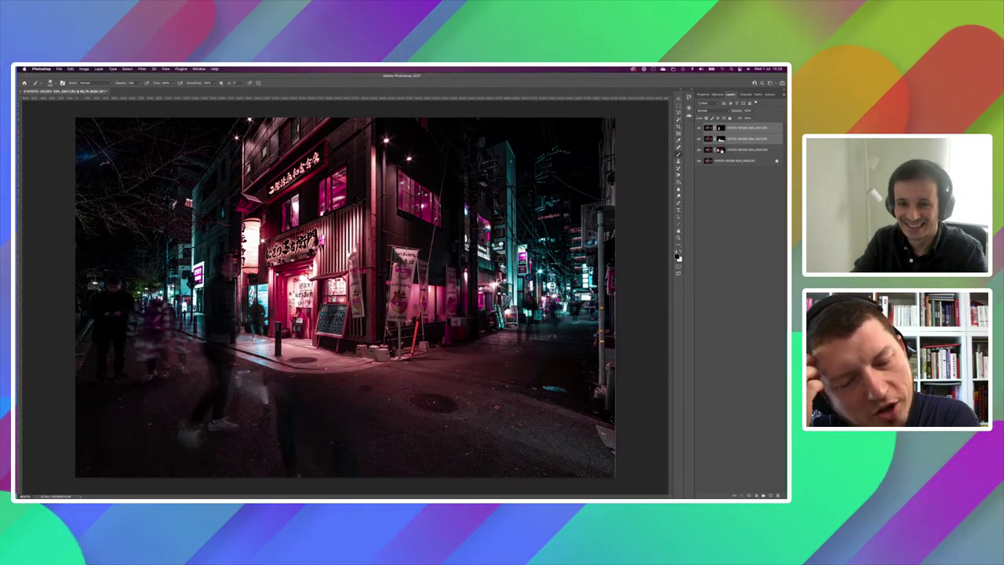
Step: Target the top layer's image and select all exposure layers together
click(722, 139)
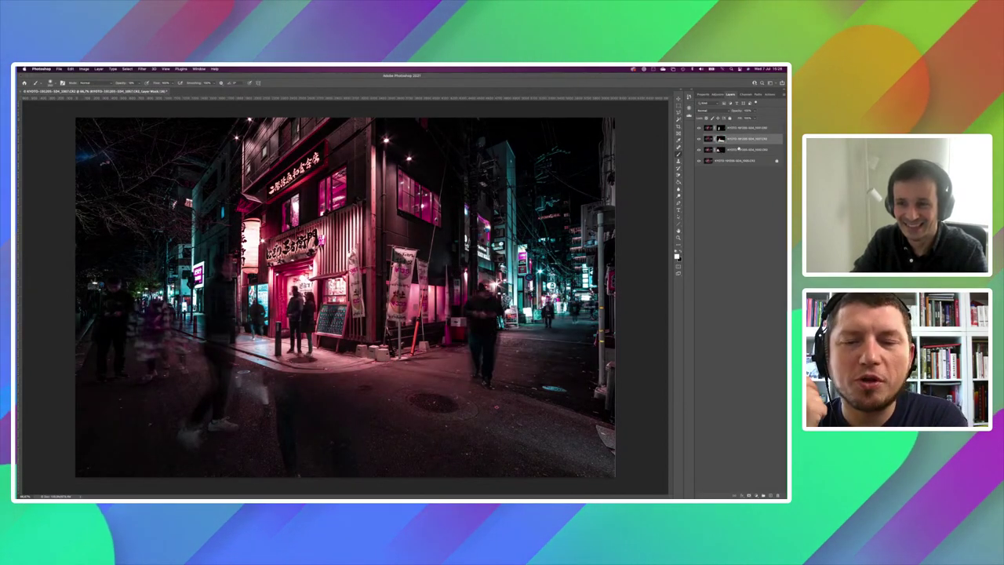
click(721, 128)
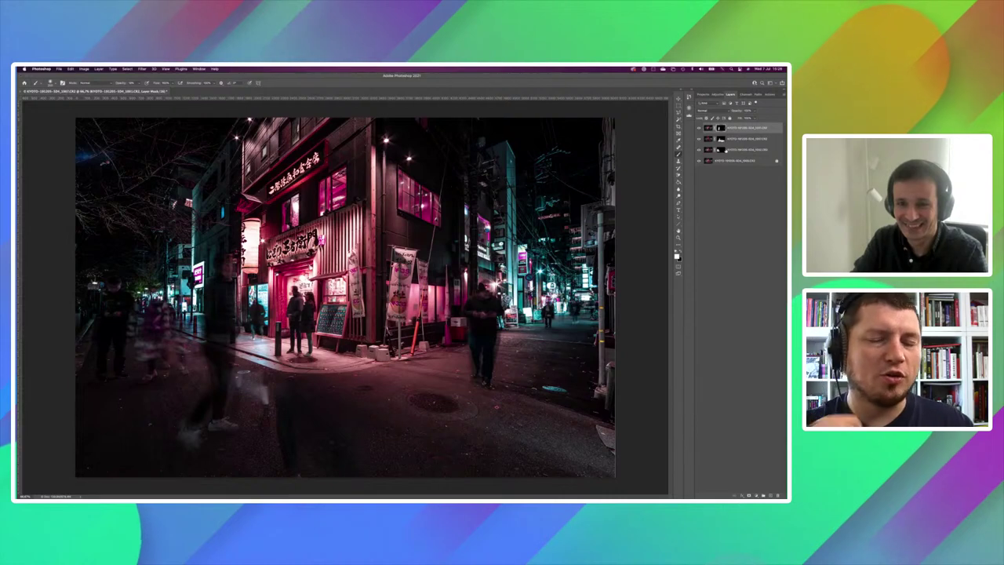
click(709, 128)
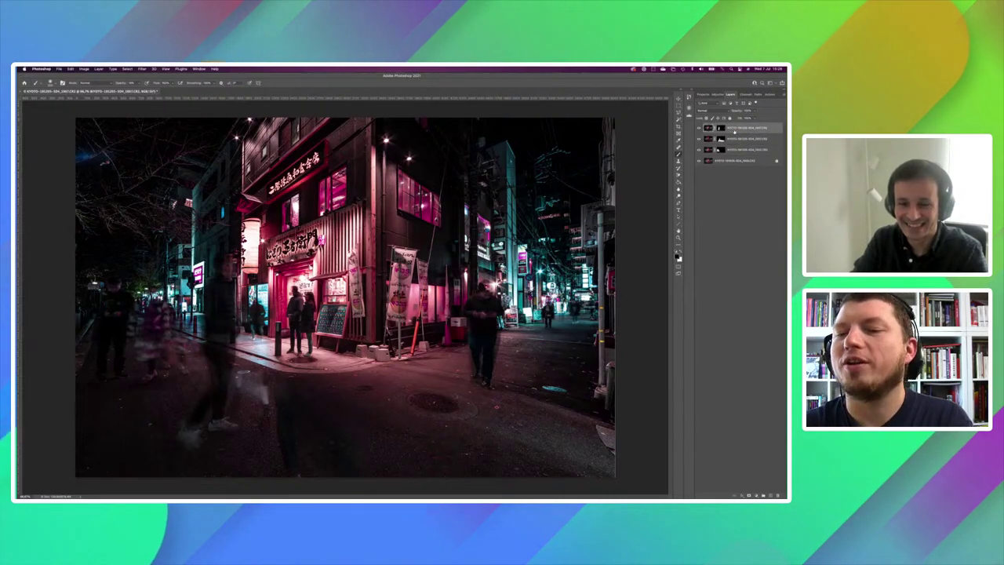
shift+click(738, 161)
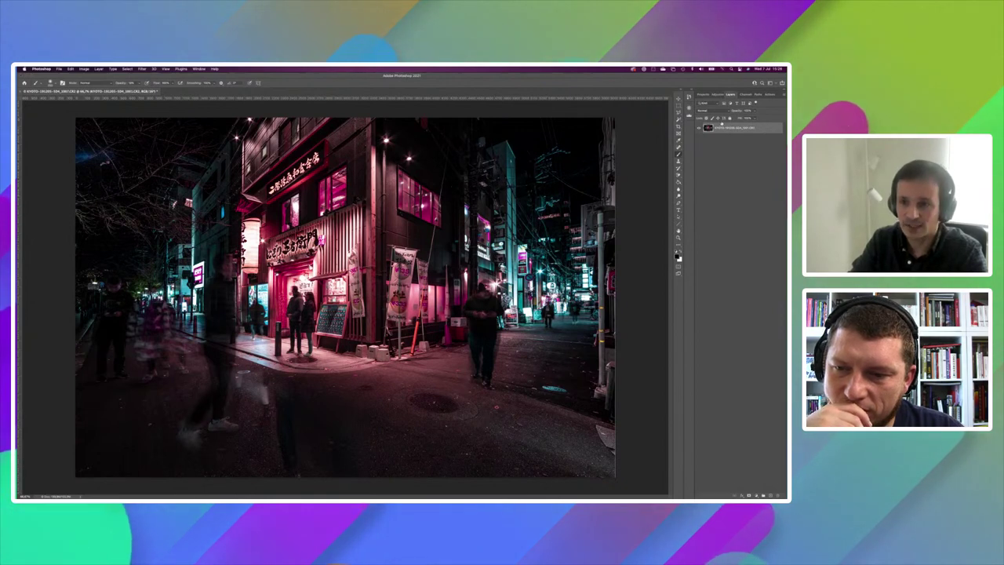
key(j)
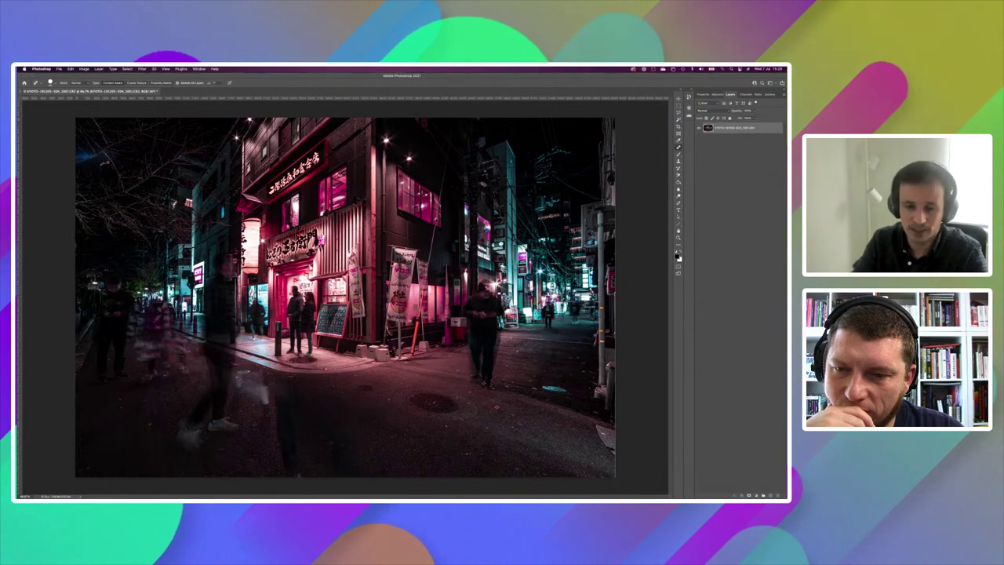
key(ctrl+plus)
key(ctrl+plus)
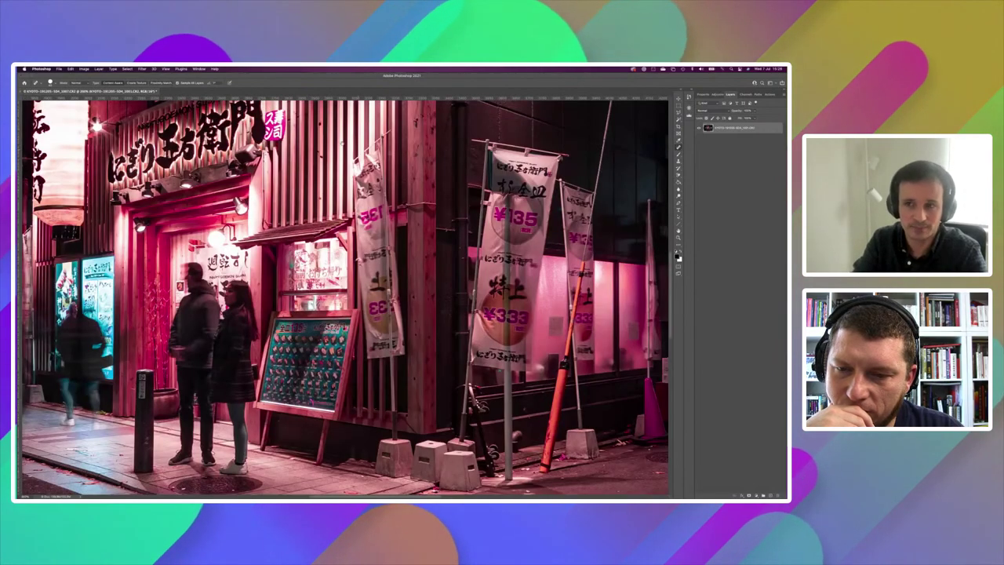
scroll(345, 299, up, 1)
scroll(345, 298, left, 5)
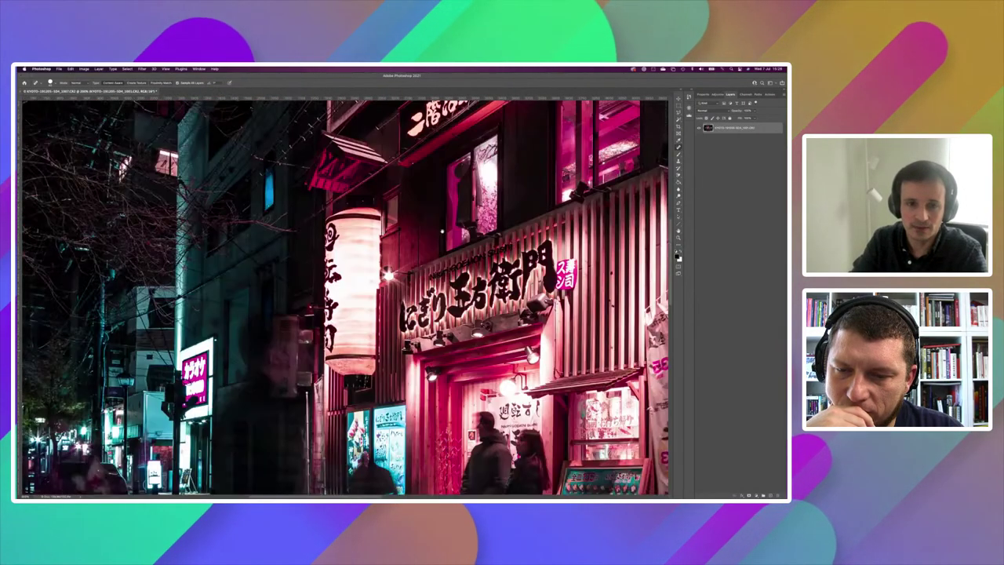
scroll(345, 298, up, 3)
scroll(345, 298, left, 4)
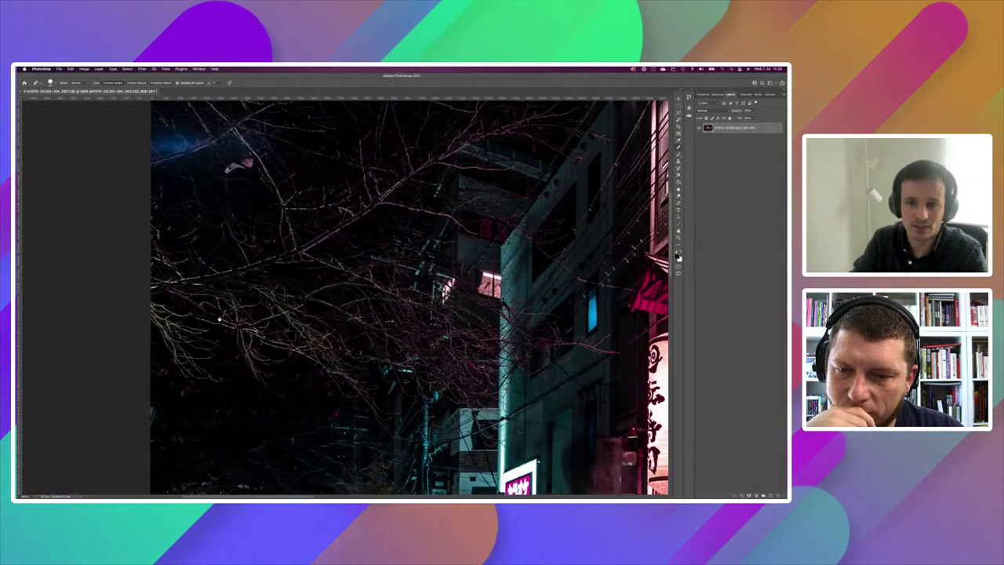
scroll(345, 298, right, 5)
scroll(345, 298, right, 5)
scroll(345, 298, right, 2)
scroll(345, 298, up, 1)
scroll(345, 314, right, 2)
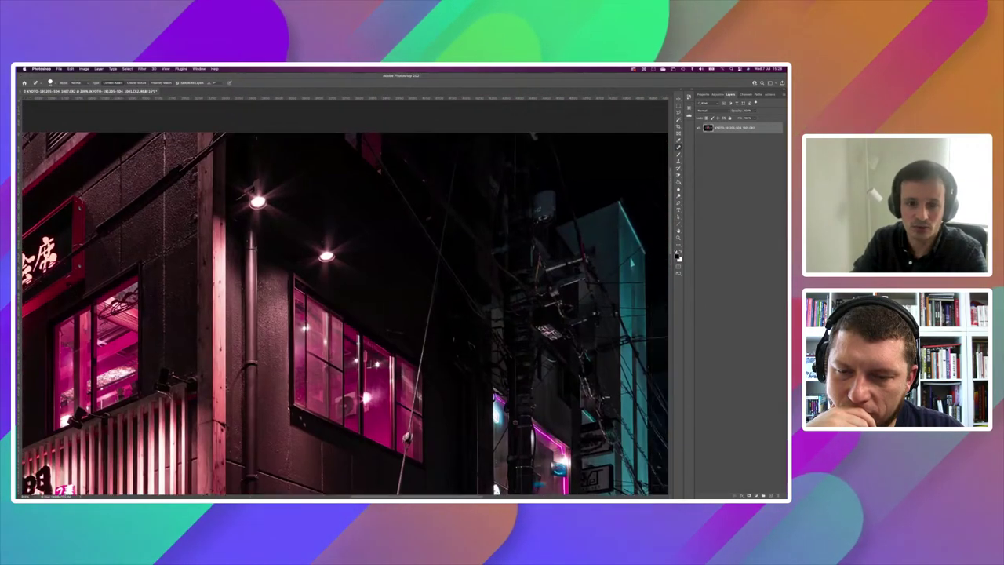
scroll(346, 298, right, 6)
scroll(345, 298, right, 10)
scroll(345, 298, down, 4)
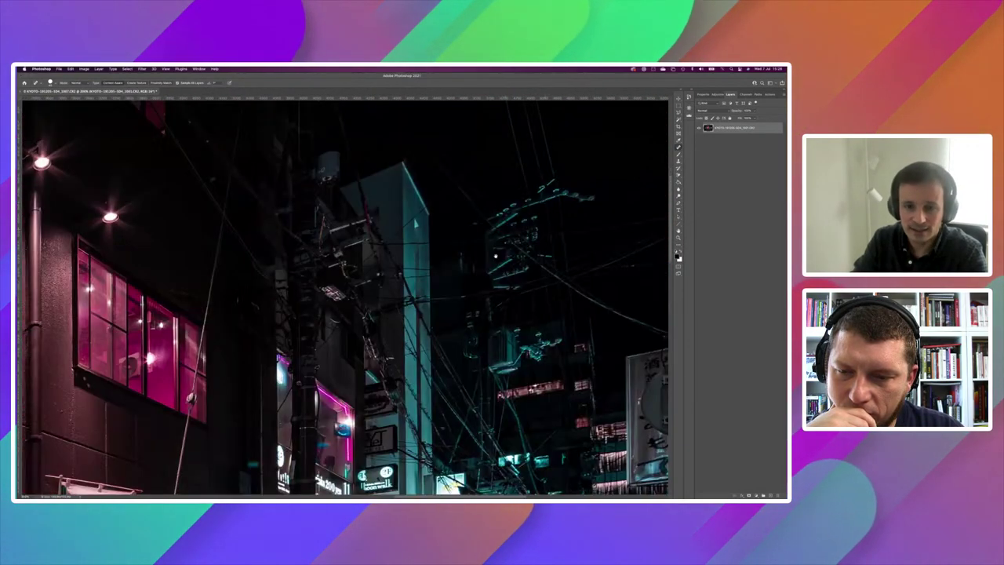
scroll(345, 299, right, 2)
scroll(490, 243, right, 10)
scroll(500, 243, right, 1)
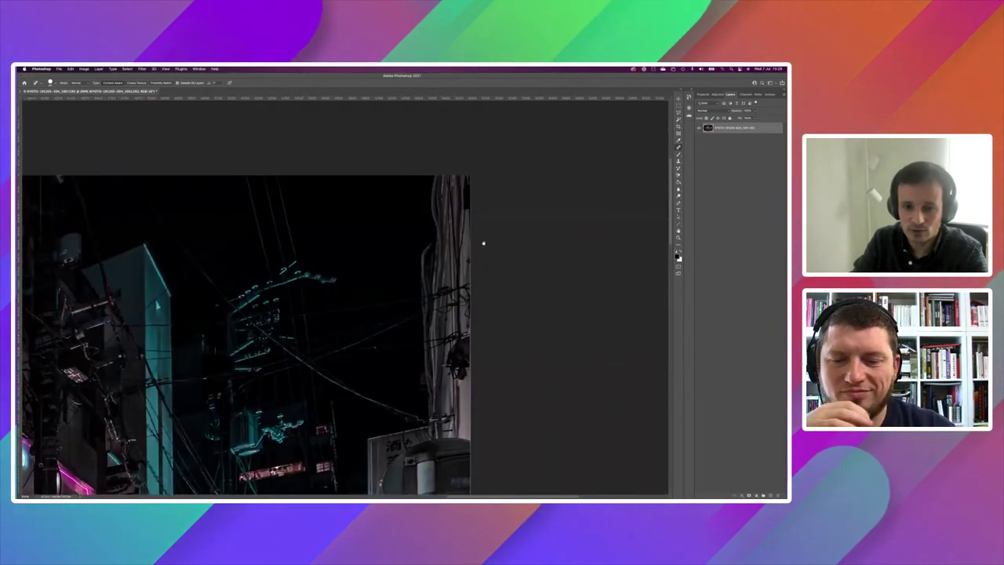
scroll(482, 243, left, 8)
scroll(345, 298, down, 3)
scroll(346, 298, down, 1)
scroll(345, 299, right, 6)
scroll(345, 298, down, 5)
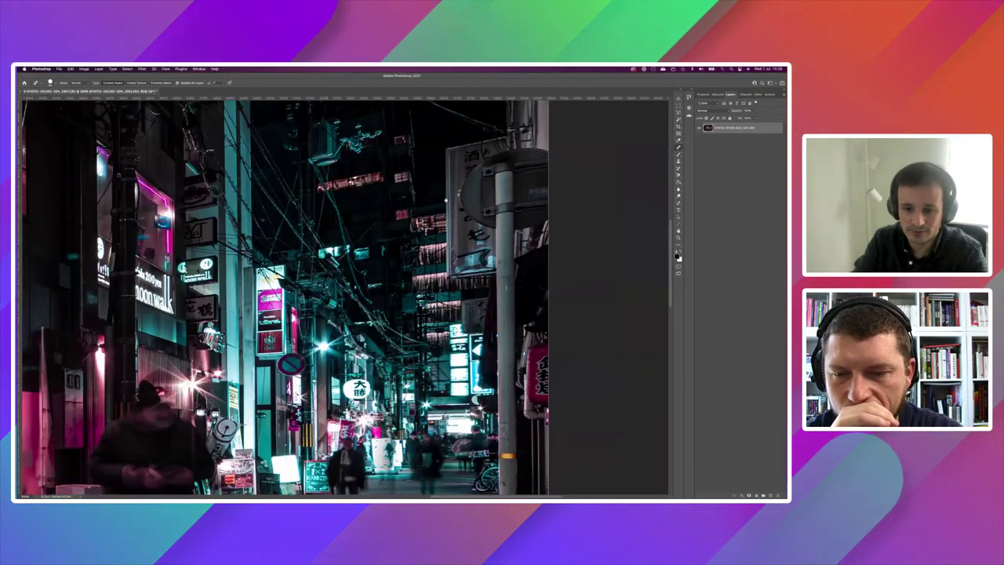
scroll(346, 298, down, 5)
scroll(345, 299, left, 1)
scroll(345, 298, down, 1)
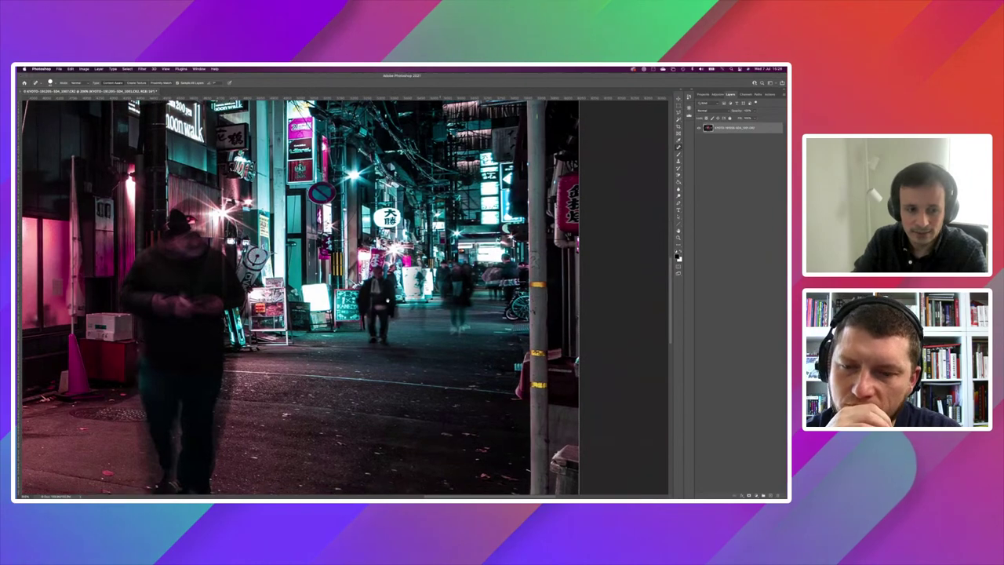
scroll(345, 299, down, 1)
scroll(345, 298, down, 5)
scroll(345, 299, left, 2)
scroll(345, 299, down, 1)
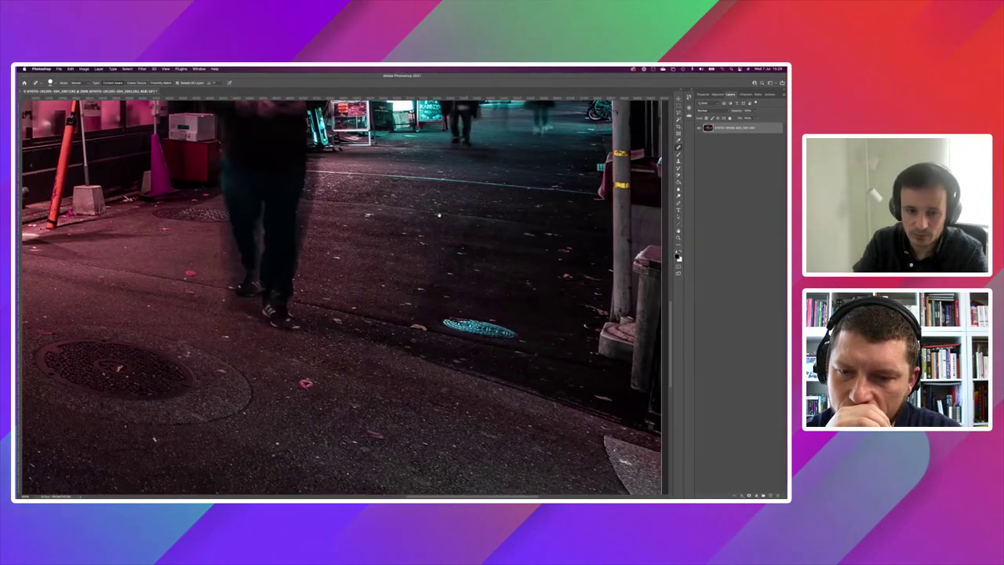
key(ctrl+minus)
key(ctrl+minus)
key(ctrl+minus)
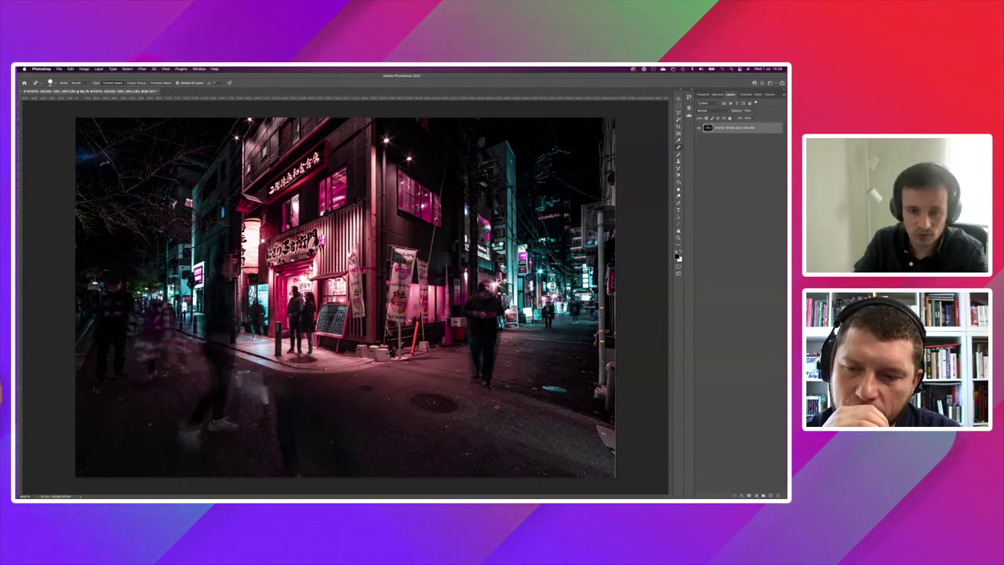
key(ctrl+plus)
key(ctrl+plus)
key(ctrl+plus)
scroll(346, 298, down, 1)
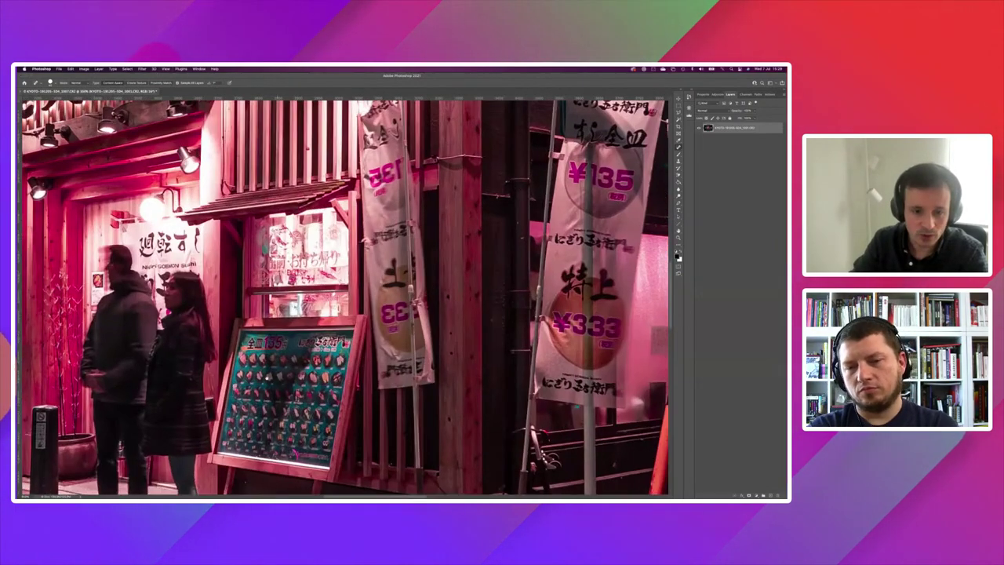
scroll(345, 298, left, 2)
scroll(345, 299, down, 5)
scroll(345, 299, left, 3)
scroll(397, 266, down, 3)
scroll(397, 267, left, 2)
scroll(397, 267, down, 3)
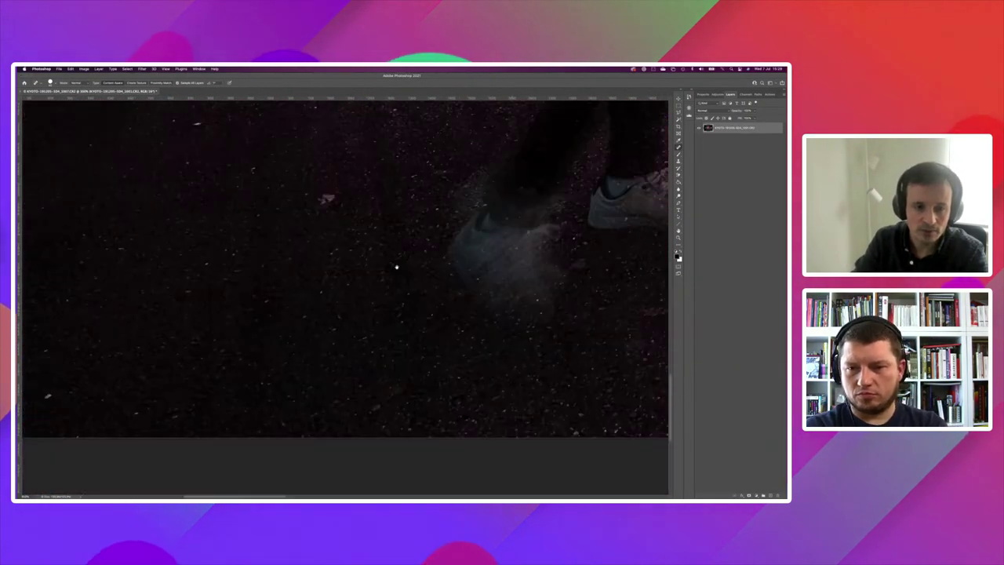
scroll(397, 267, left, 2)
scroll(365, 278, left, 3)
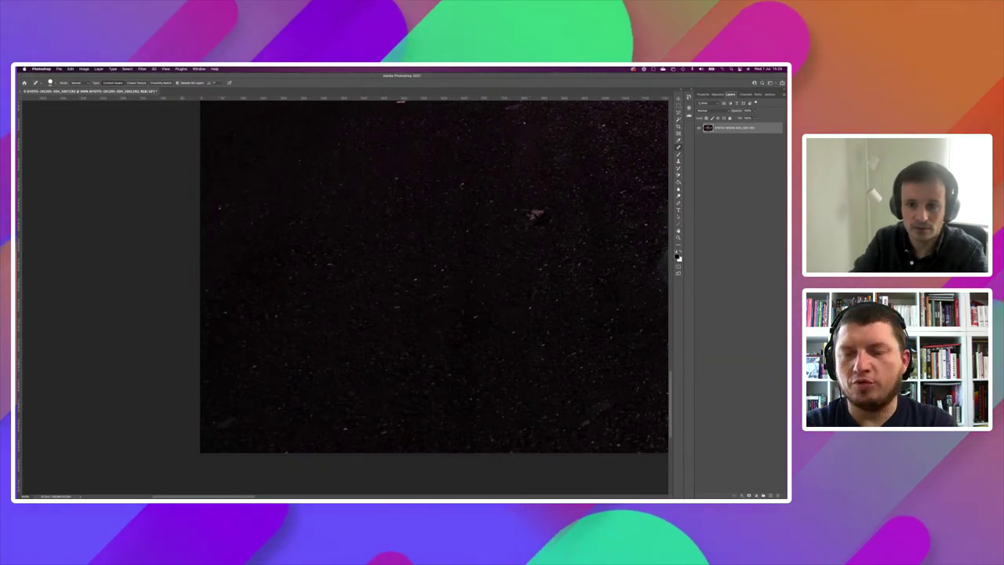
key(ctrl+0)
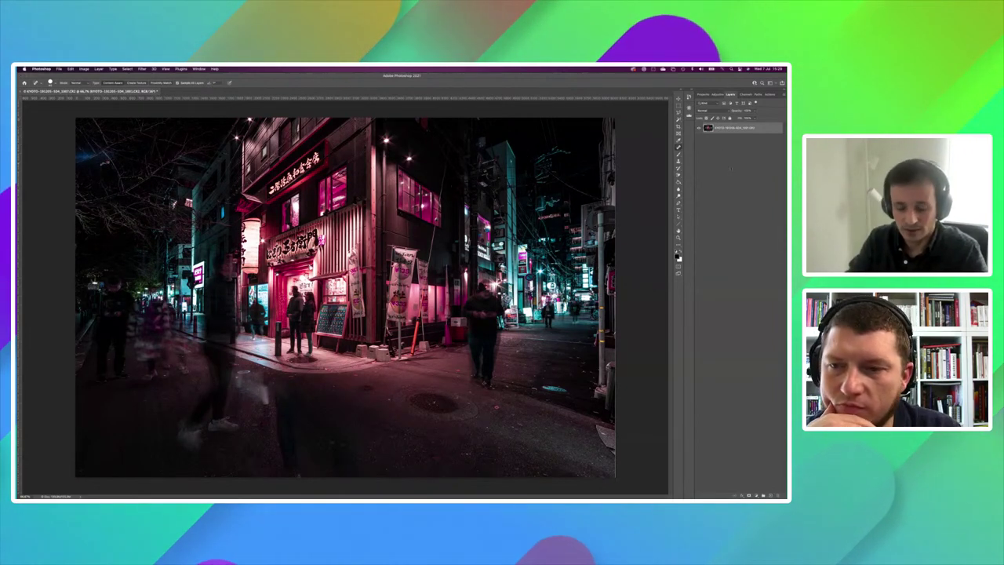
Step: Save and close the Kyoto street composite, then switch back to Lightroom Classic
click(741, 168)
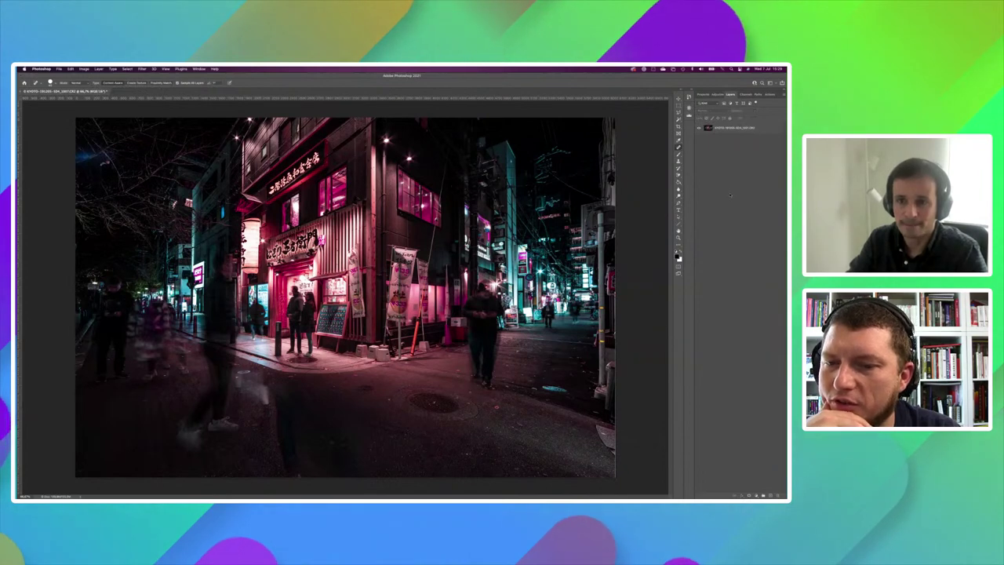
key(ctrl+s)
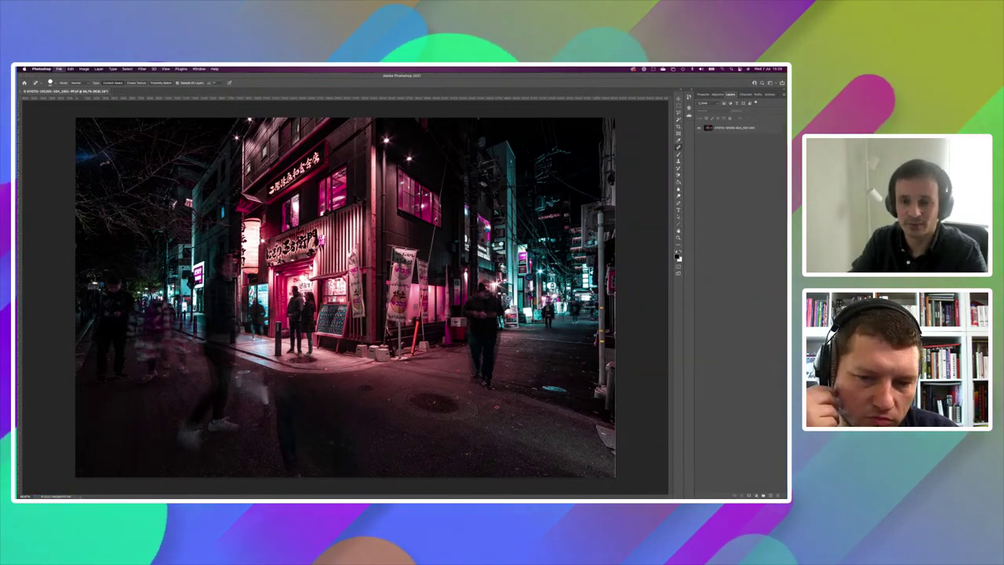
key(ctrl+w)
key(super+Tab)
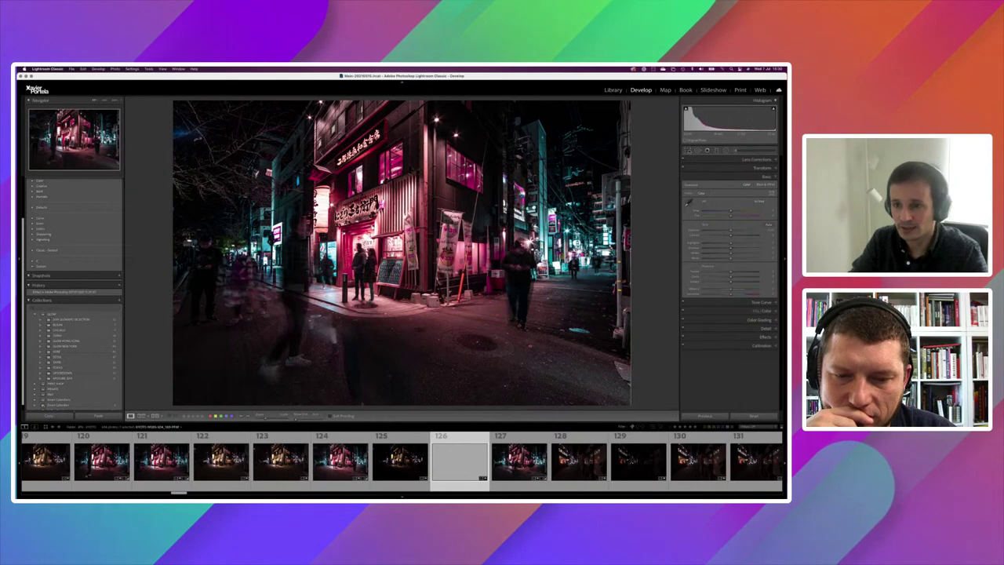
Step: Choose a different aspect ratio preset for the crop of the blended street photo
key(r)
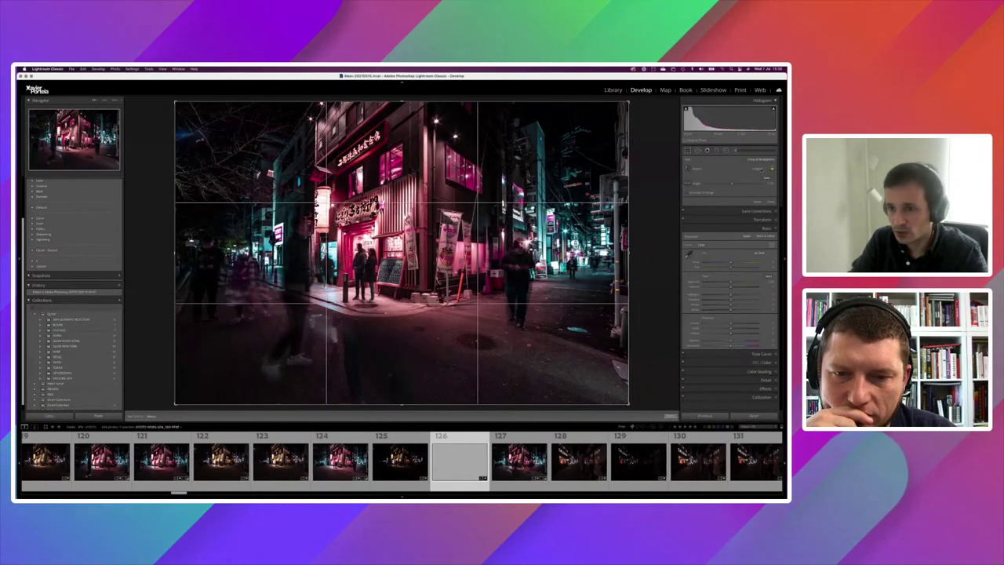
click(760, 170)
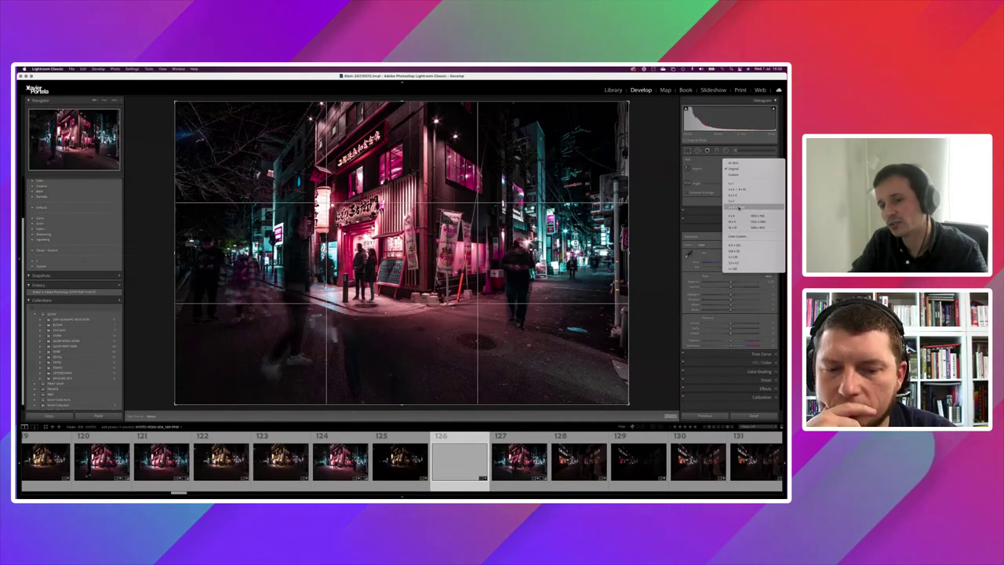
click(740, 207)
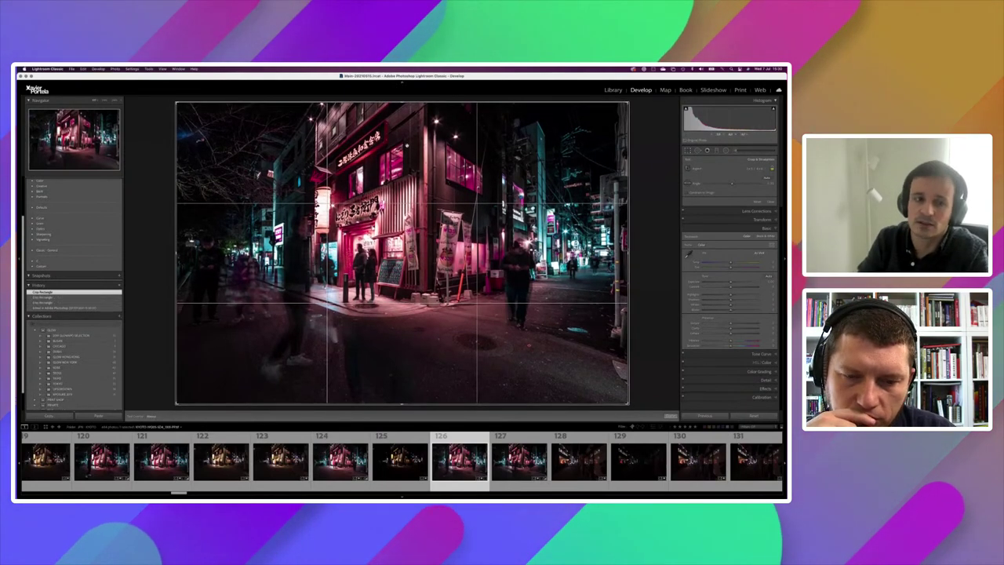
Step: Commit the crop, darken the exposure slightly and raise the Sharpening Amount
key(Return)
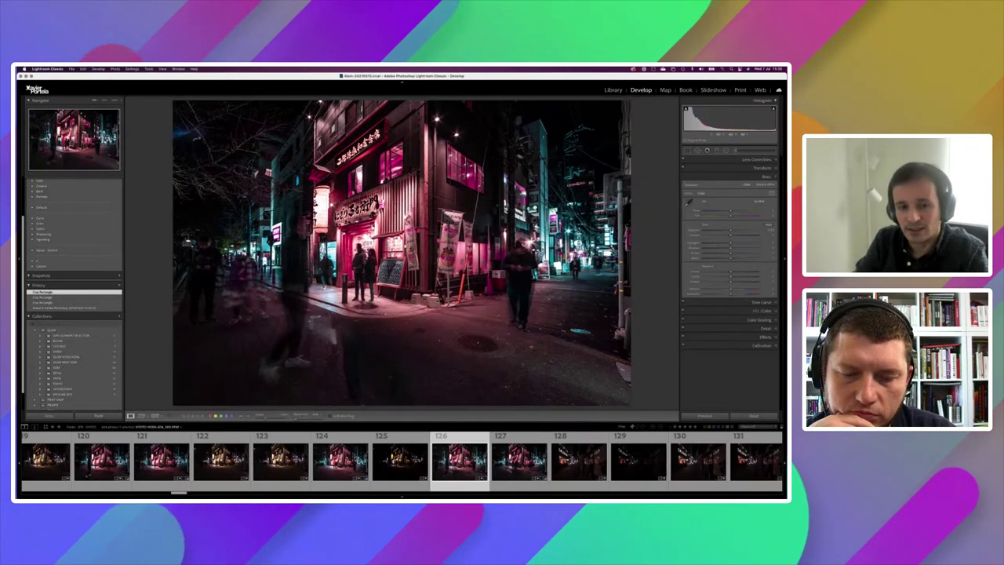
key(z)
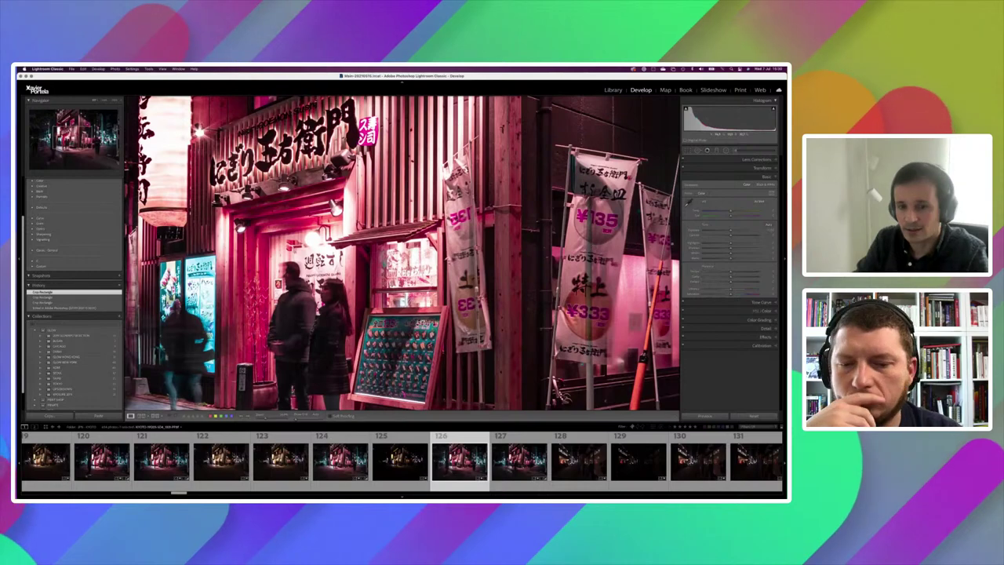
key(shift+Tab)
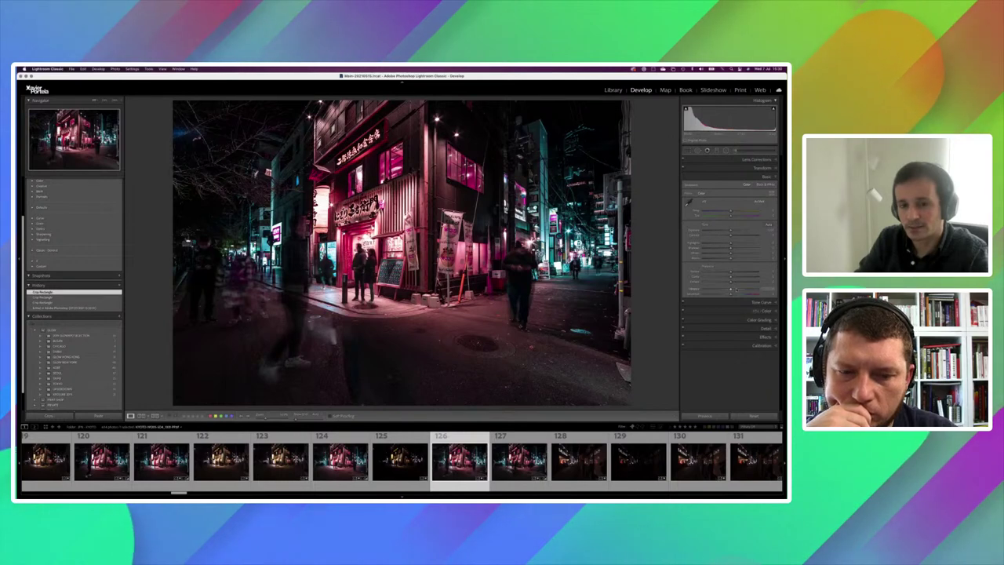
drag(738, 230, 738, 229)
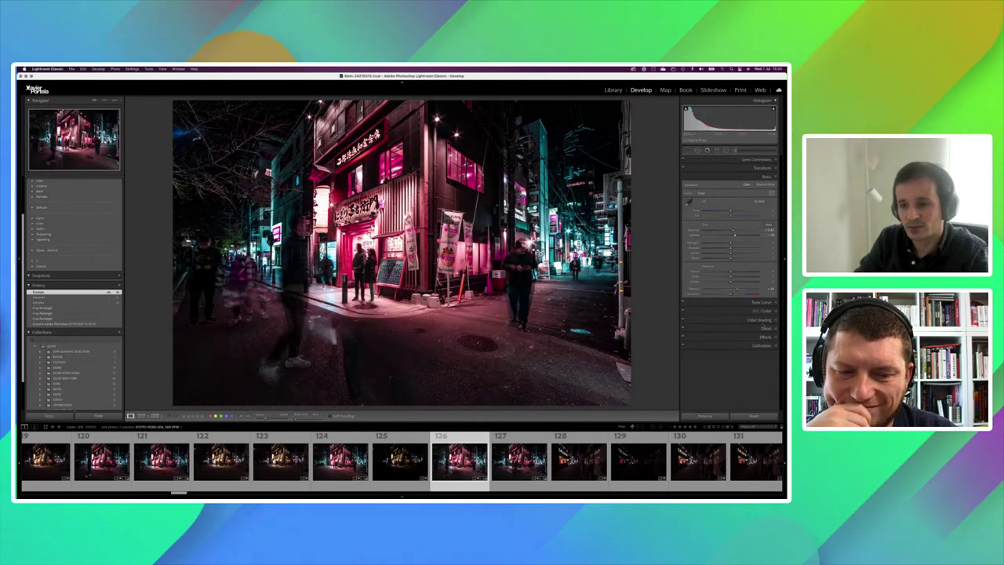
click(767, 329)
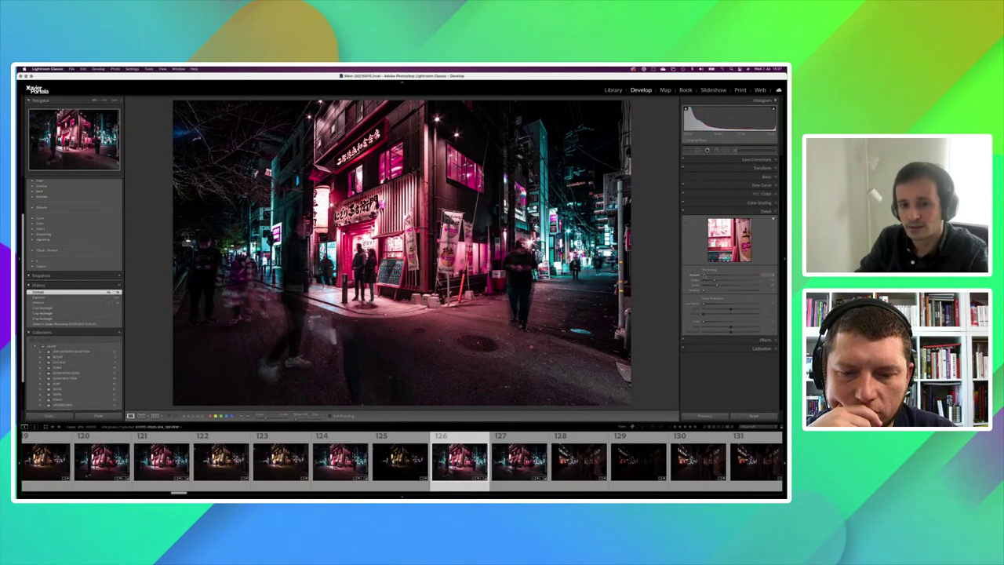
drag(703, 274, 723, 273)
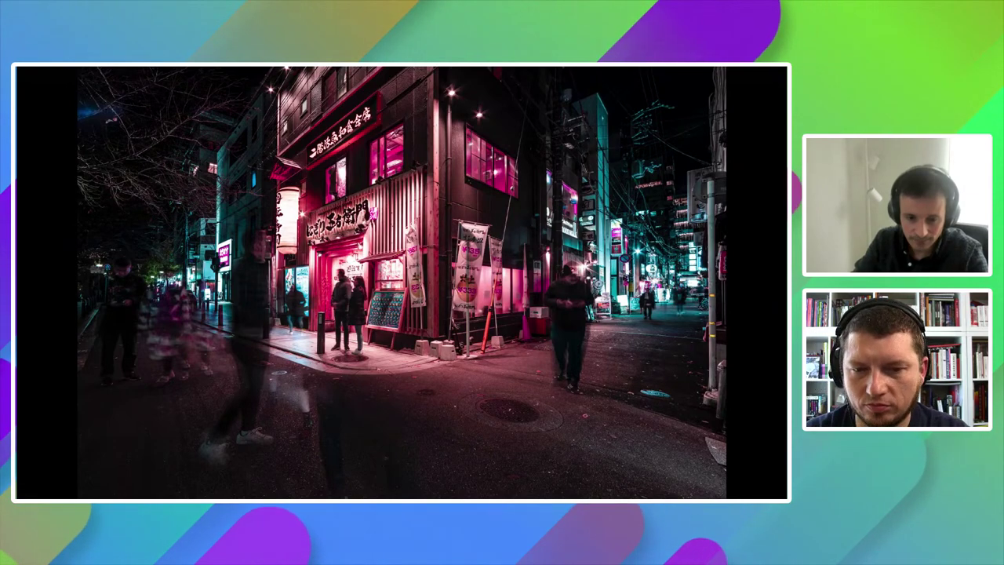
Step: Compare photo 126 before and after its edits, then show it in the Library
key(Escape)
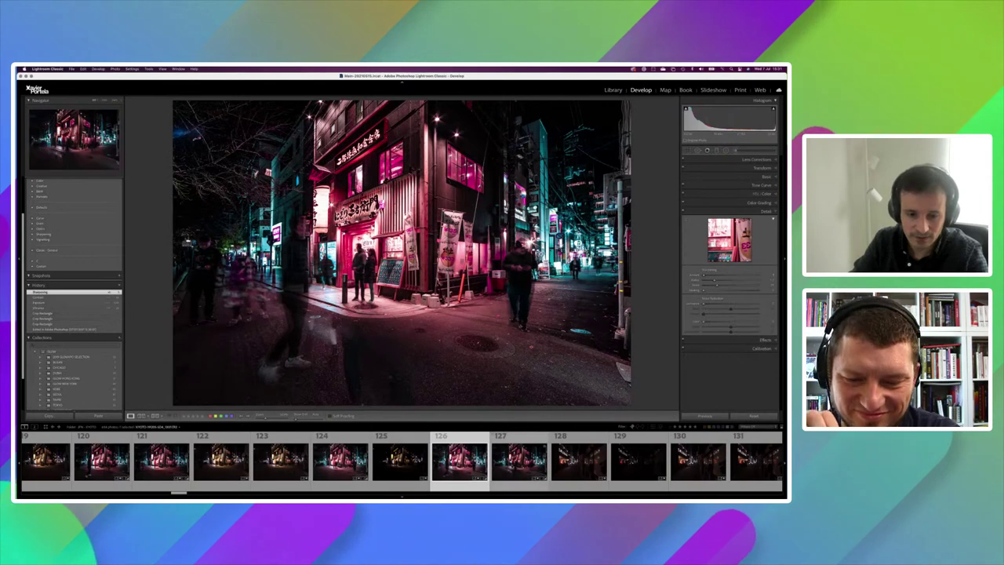
key(Right)
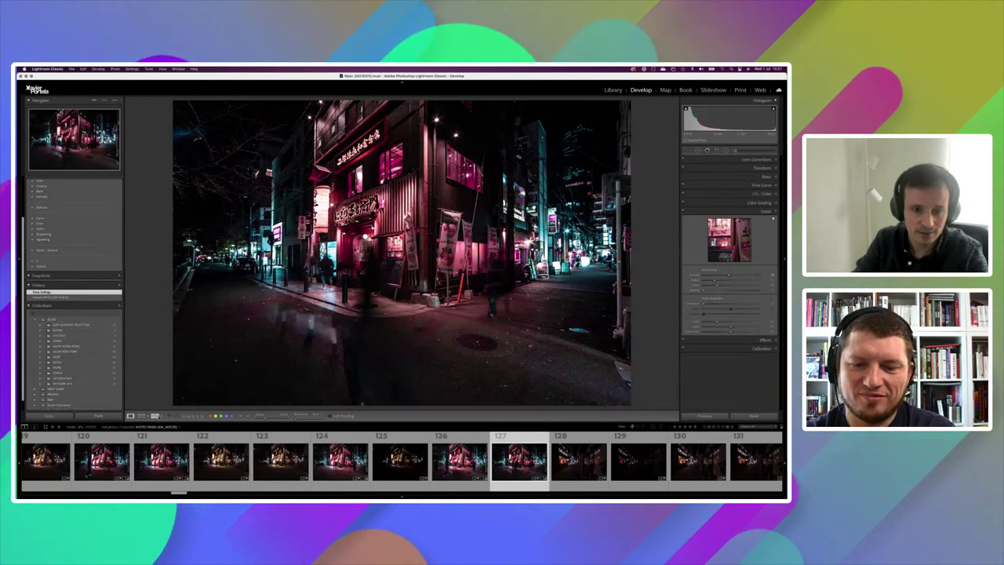
key(y)
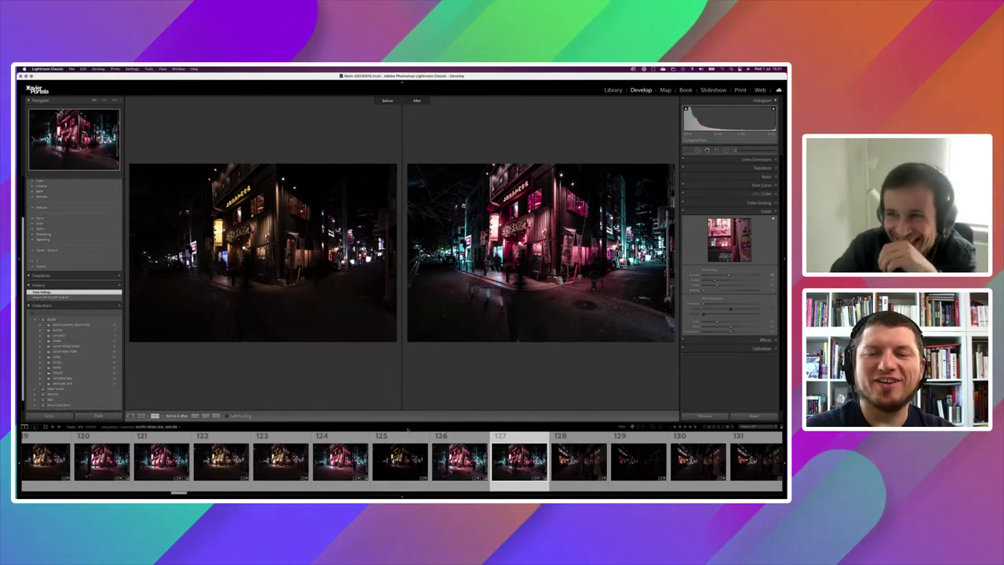
key(Left)
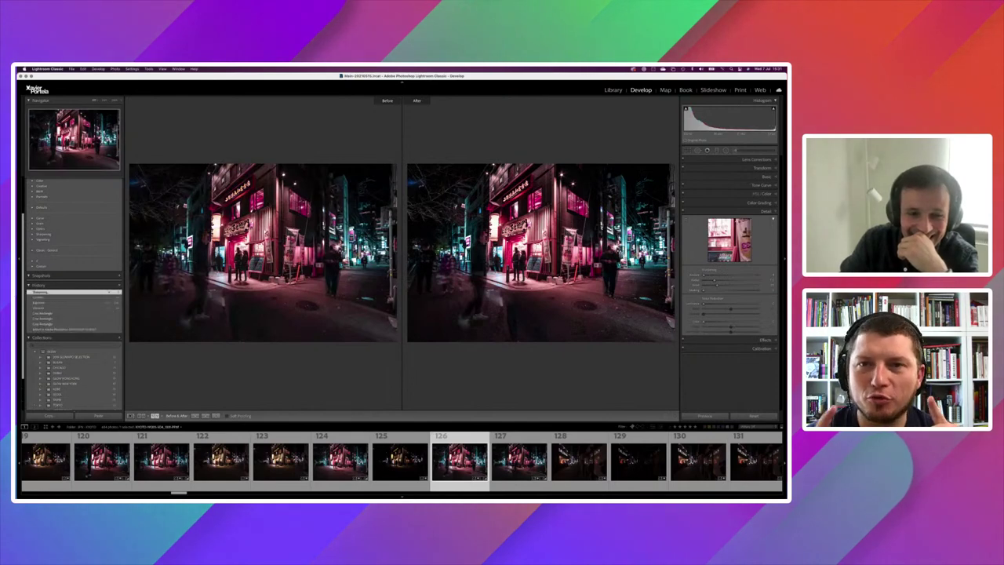
key(y)
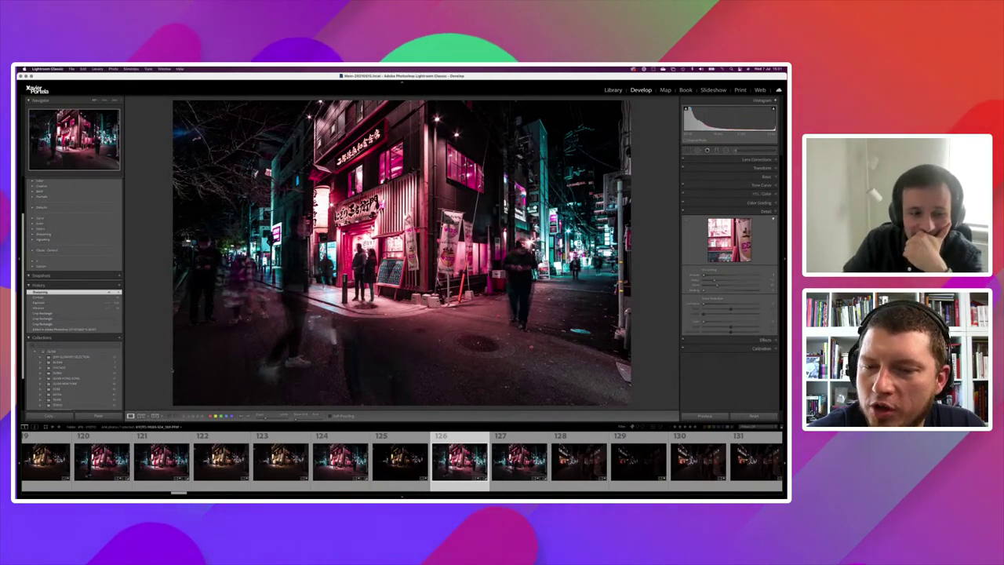
key(e)
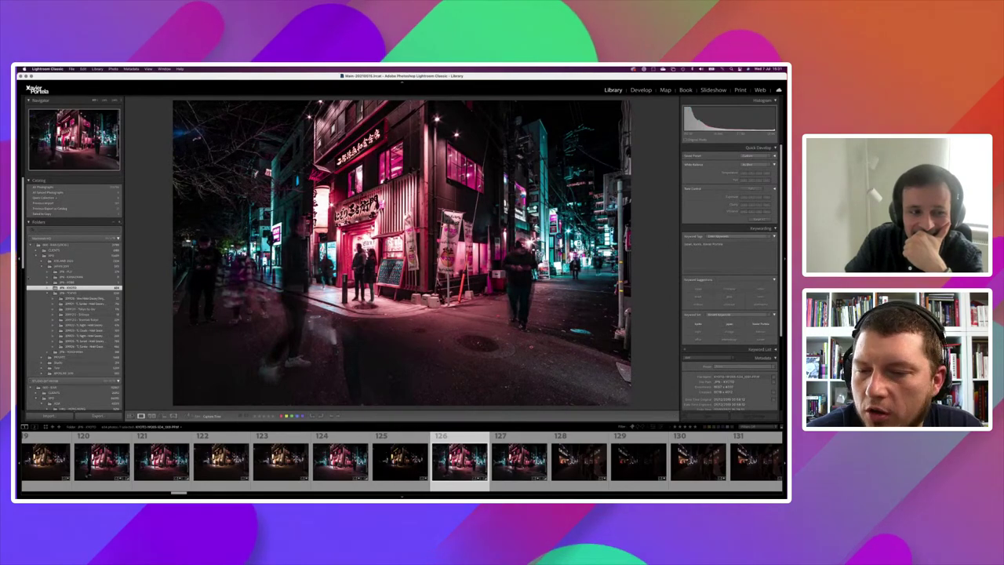
Step: Scroll down to the Collections panel and open the Hong Kong neon collection
scroll(75, 314, down, 5)
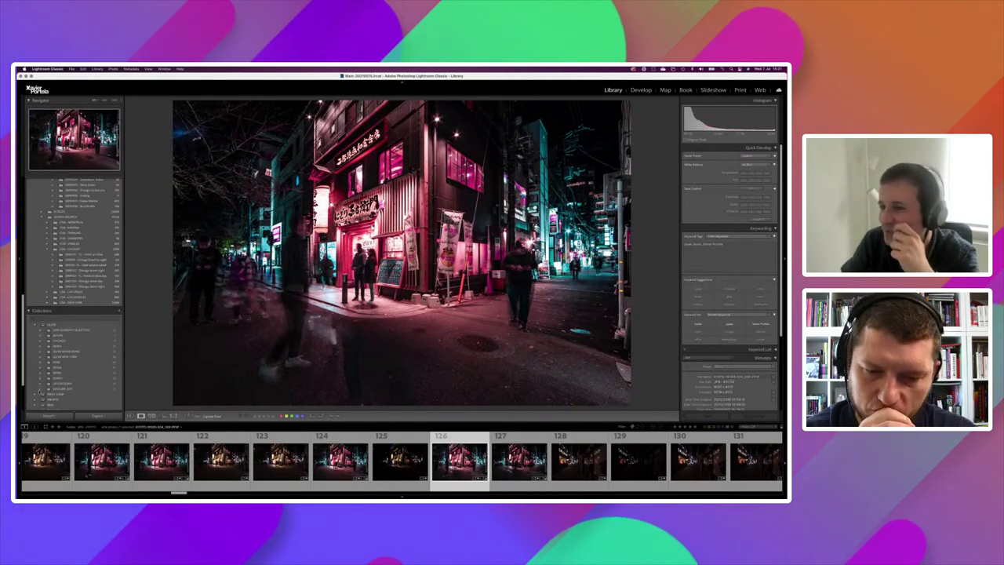
scroll(74, 346, down, 2)
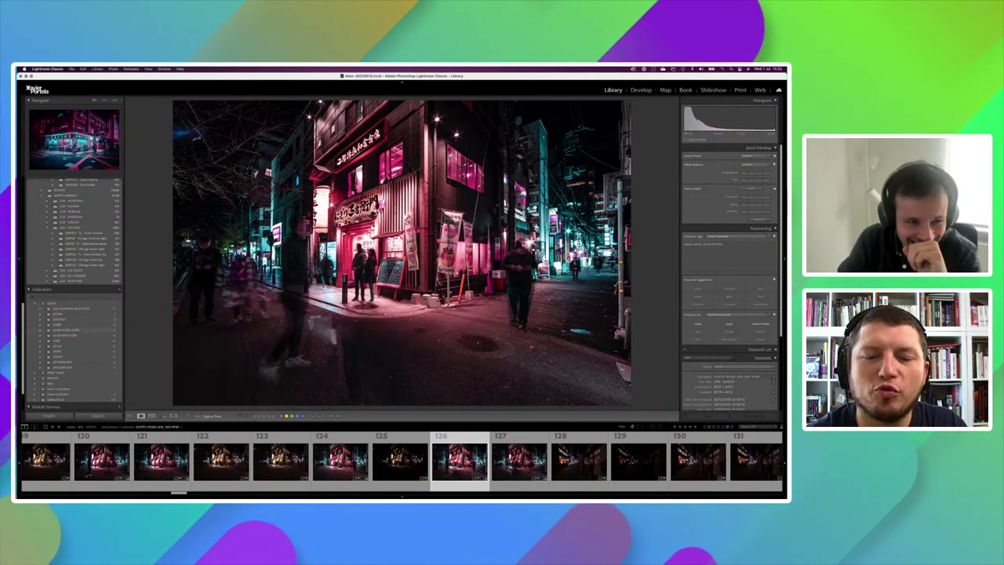
click(98, 330)
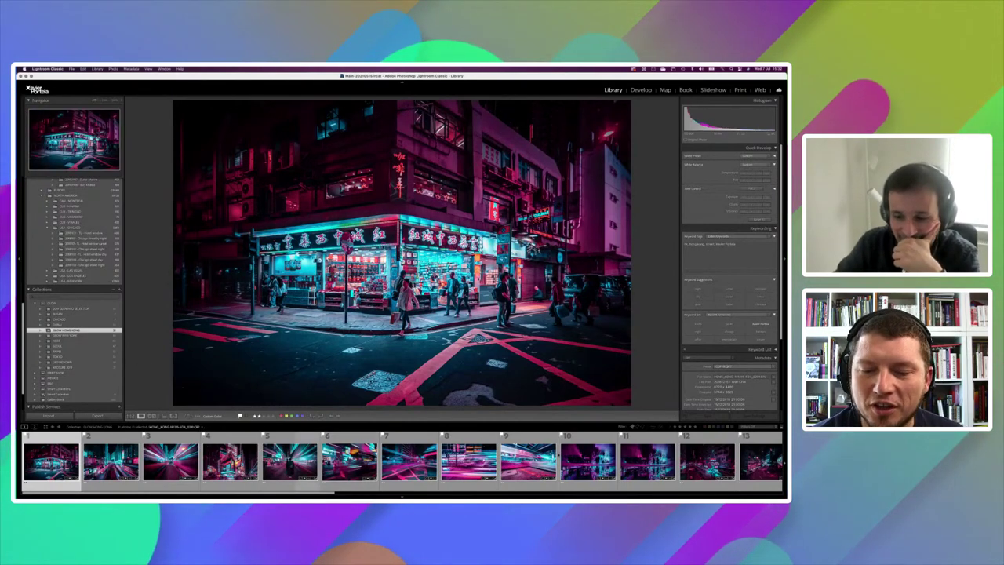
Step: Browse the pink neon reflection, SOGO motion-blur and radial light-trail photos in Develop
click(589, 461)
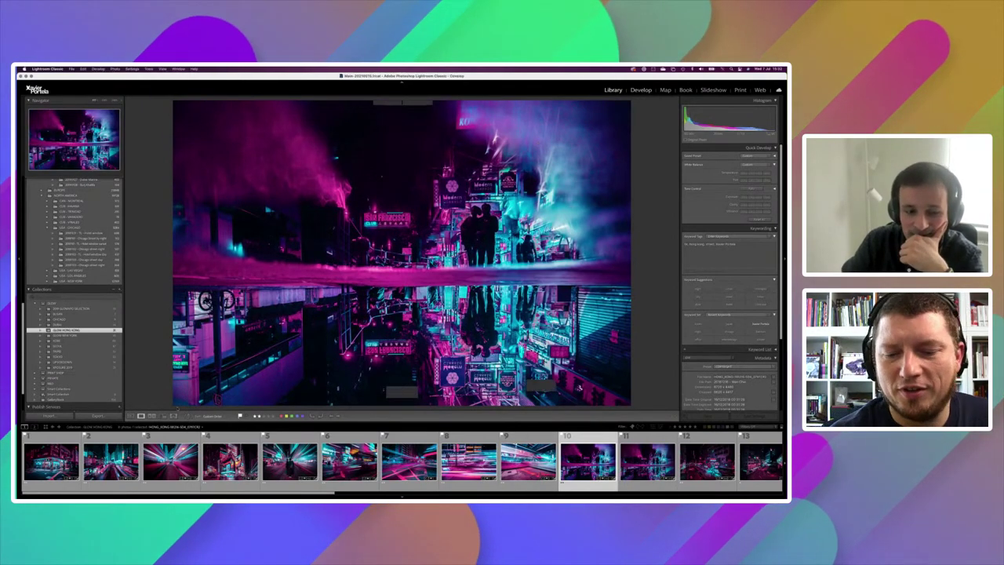
key(d)
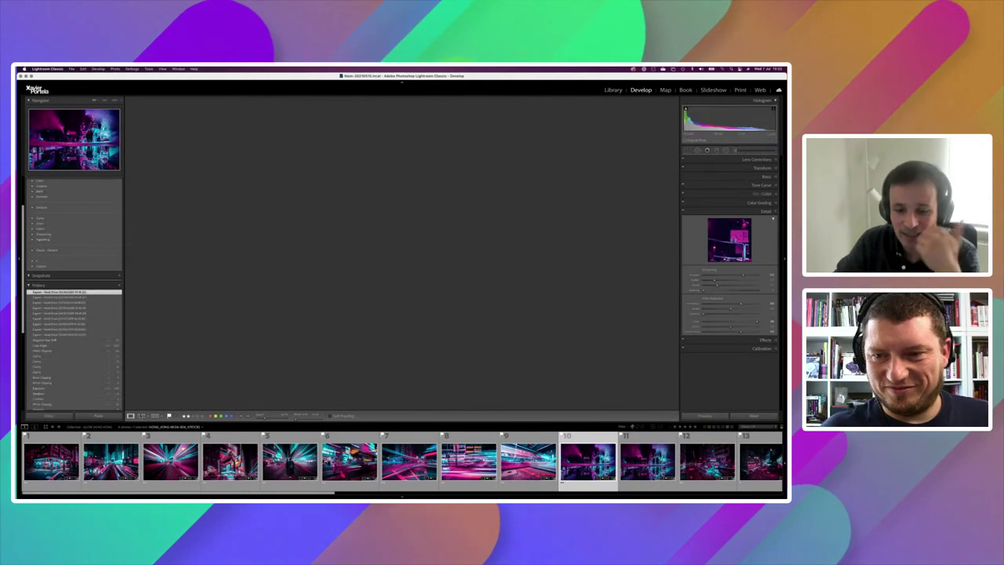
click(349, 462)
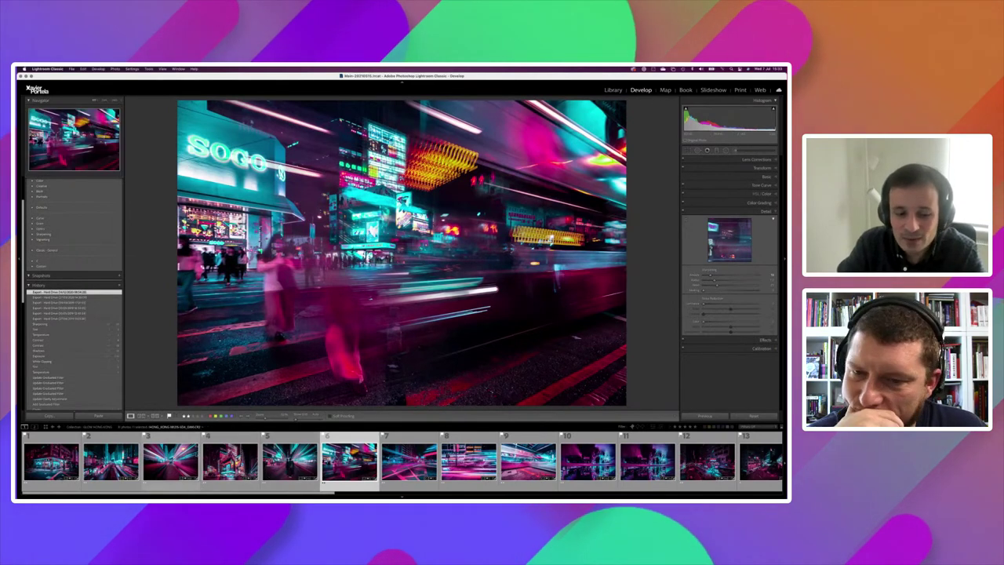
click(170, 462)
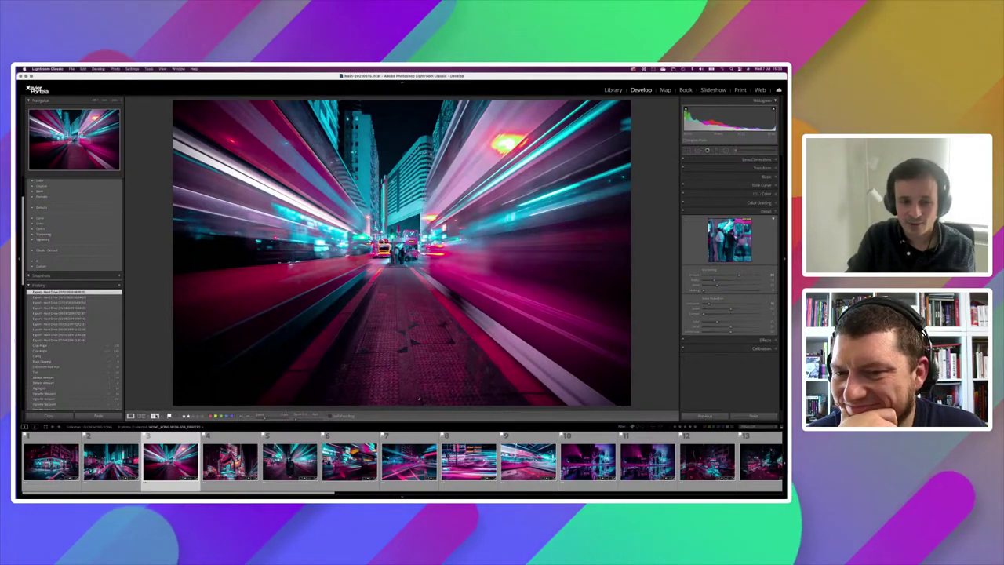
Step: View the light-trail photos as Before/After, then return to Library on the McDonald's avenue shot
key(y)
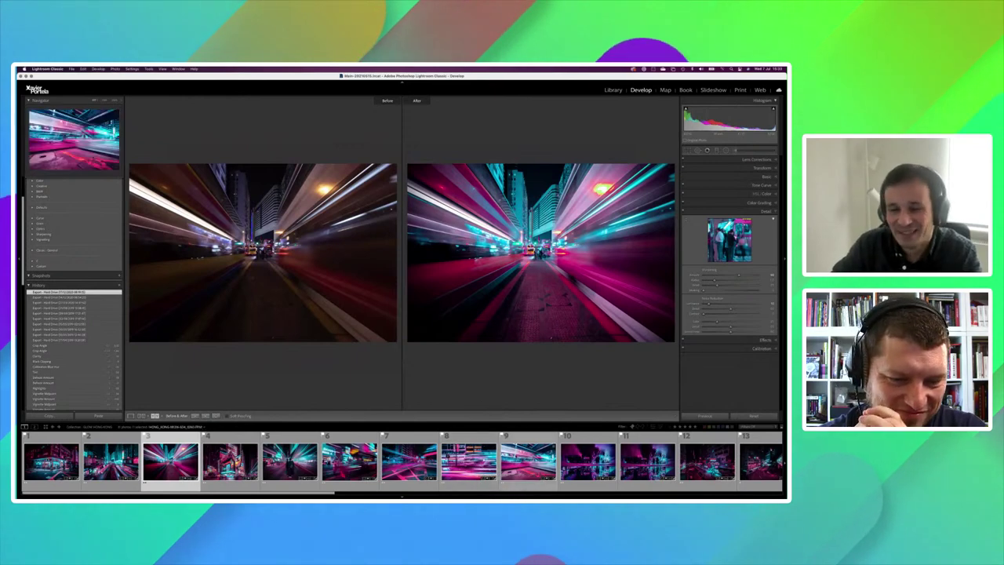
click(528, 462)
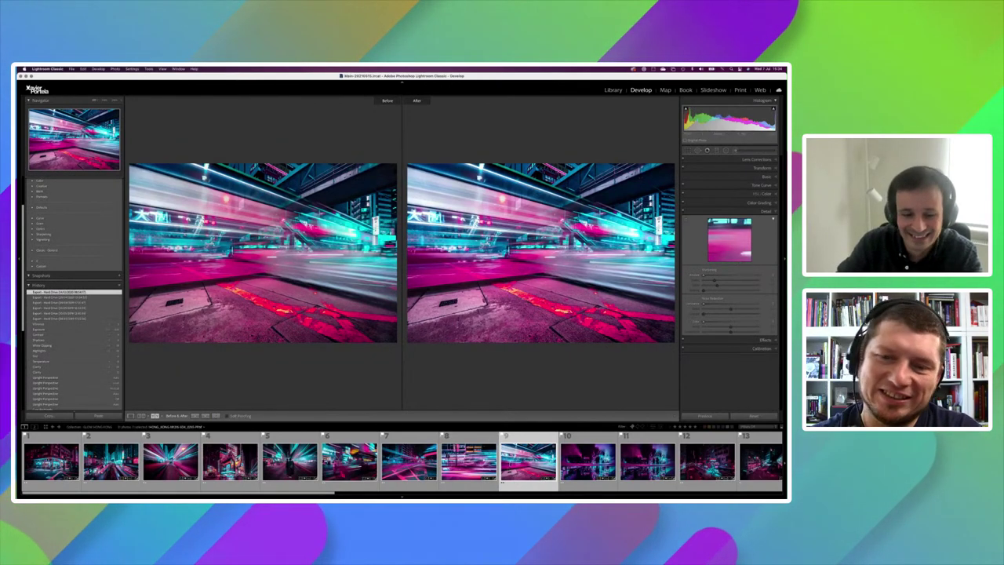
click(86, 480)
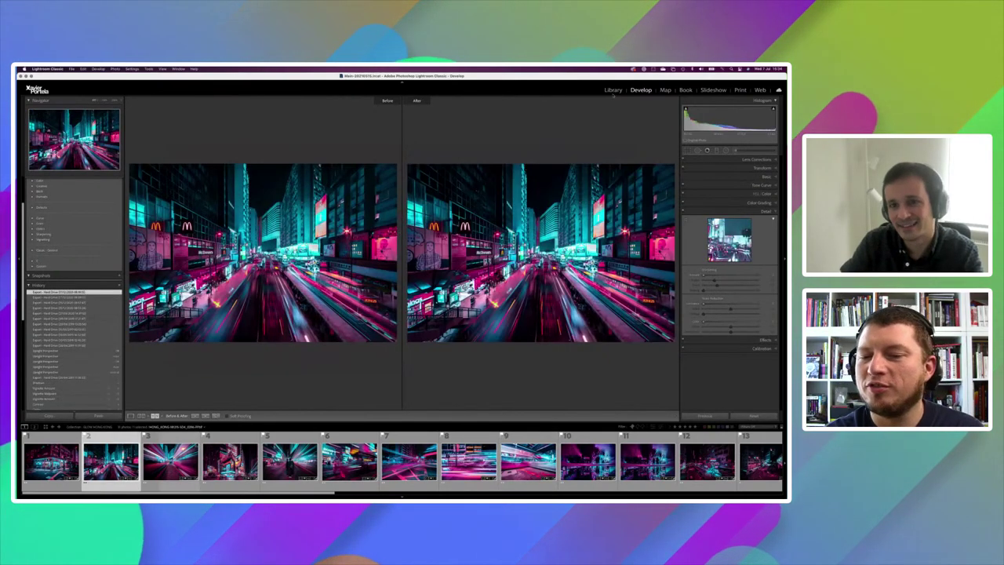
key(e)
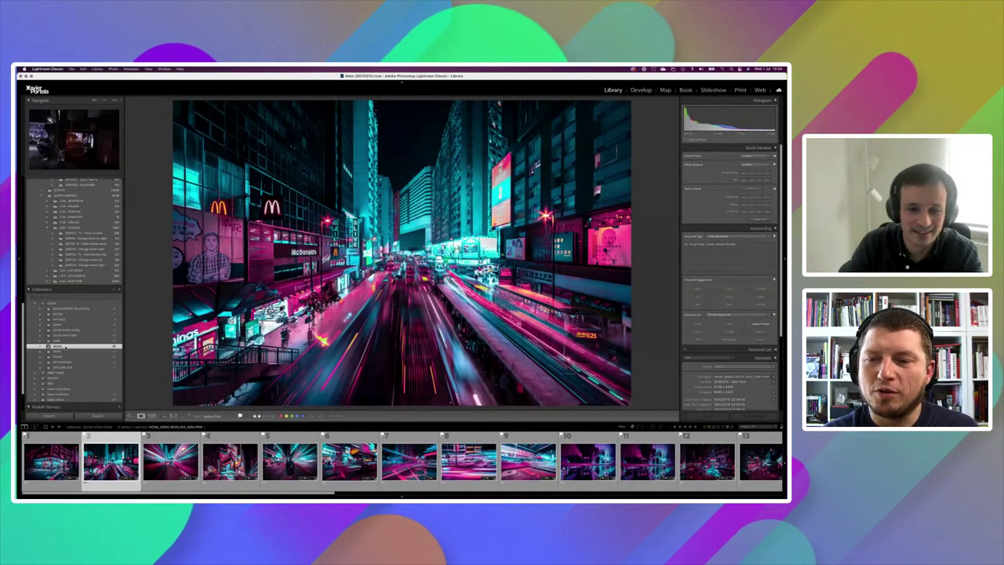
Step: Show the Taipei collection's scooter street scene (thumbnail 5) in Develop's Before/After view
click(65, 346)
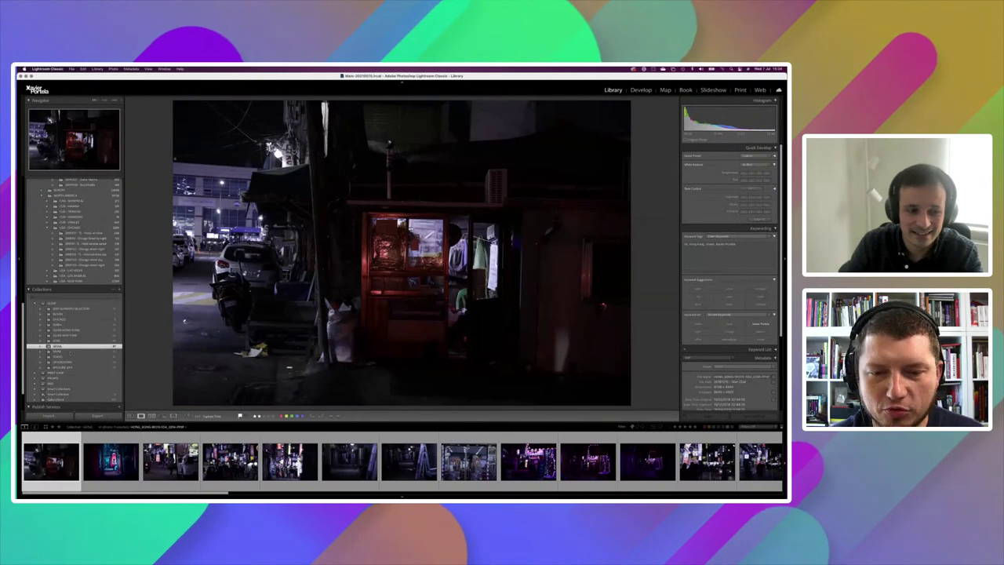
click(69, 352)
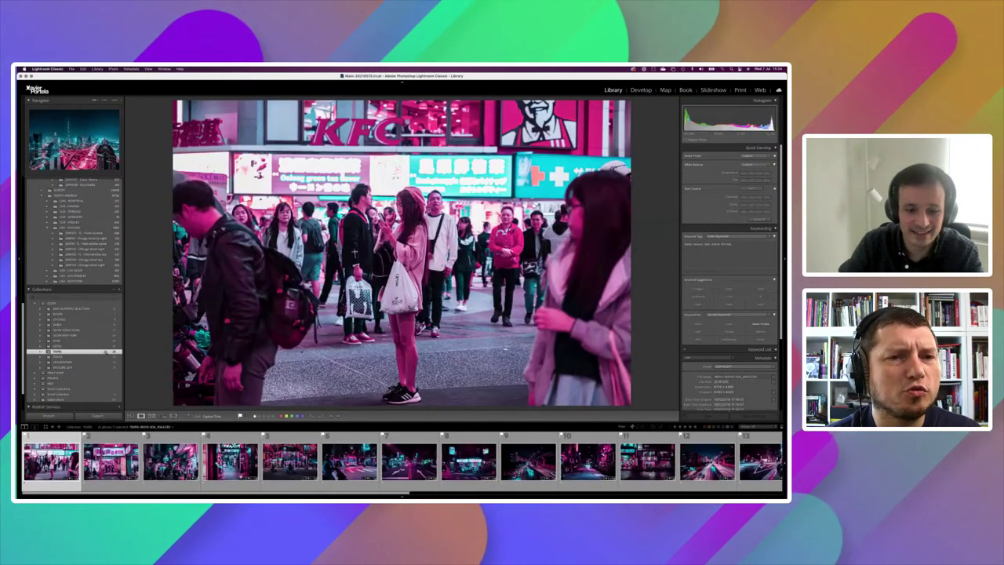
click(289, 461)
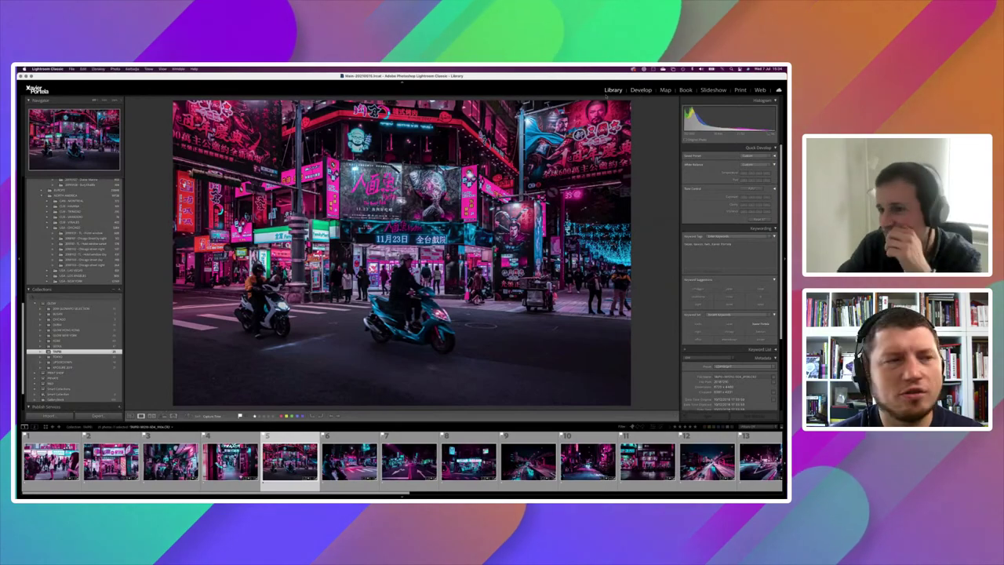
key(d)
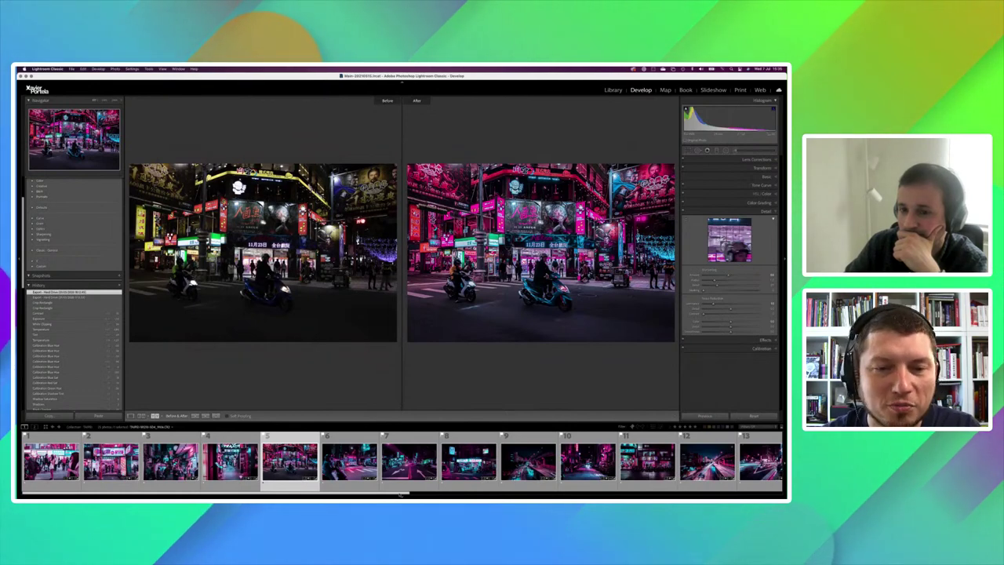
Step: Advance through Taipei photos 6 to 13 in Before/After, stopping on the motorbike street corner
key(Right)
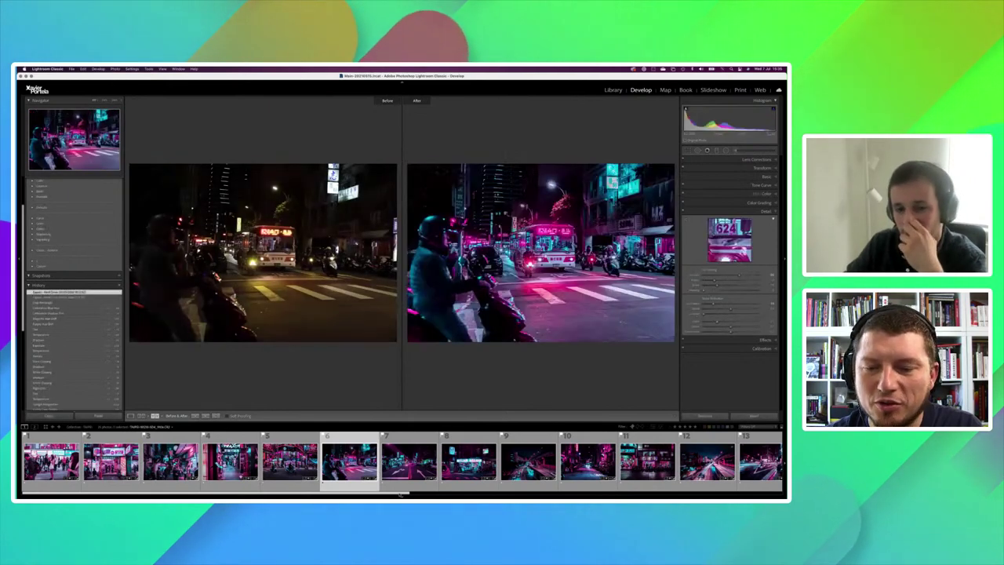
key(Right)
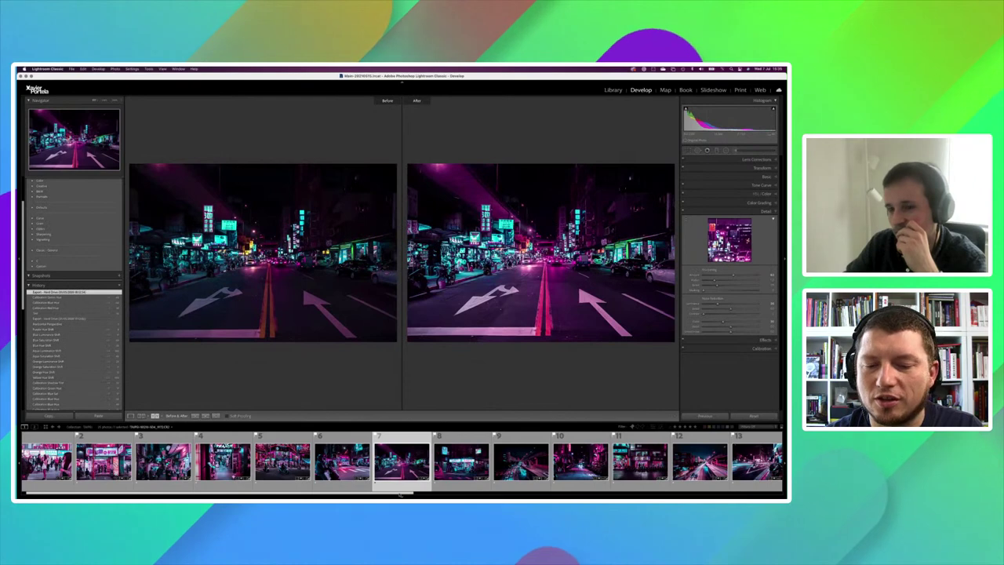
key(Right)
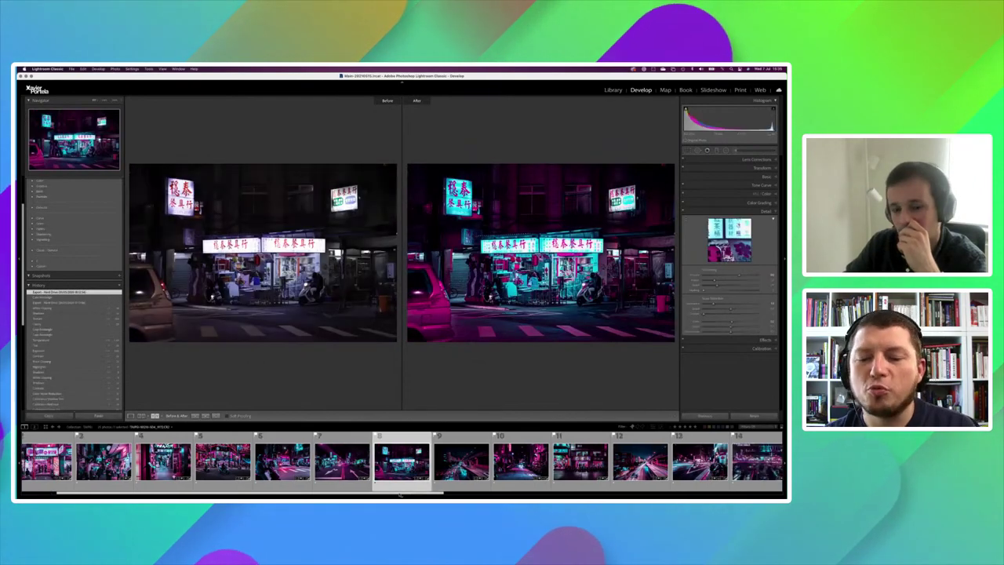
key(Right)
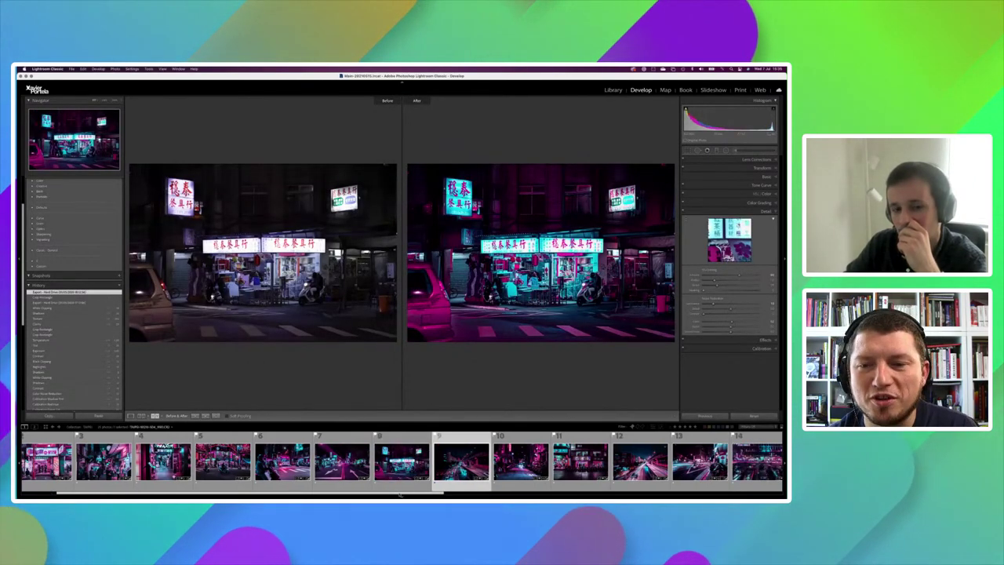
key(Right)
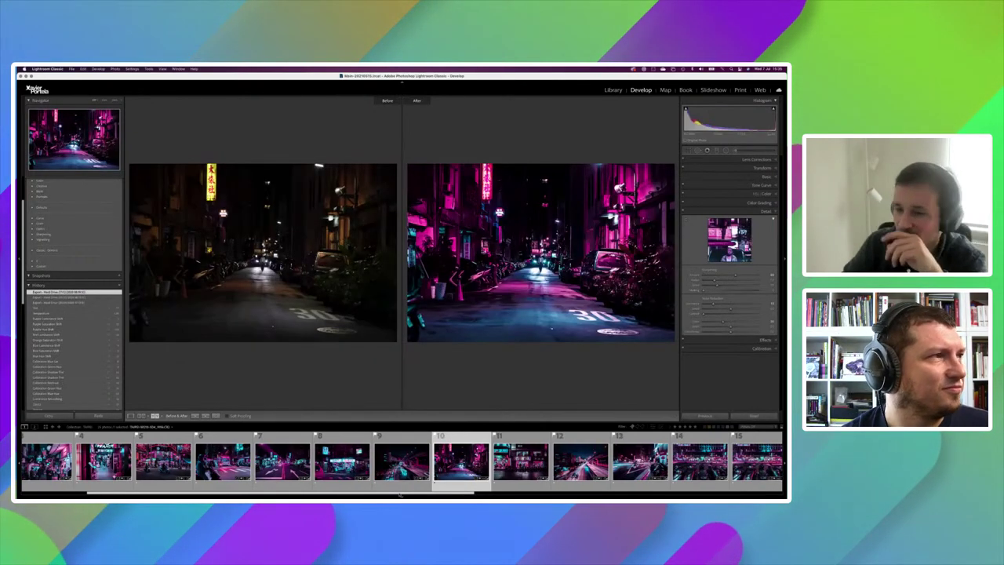
key(Right)
key(Right)
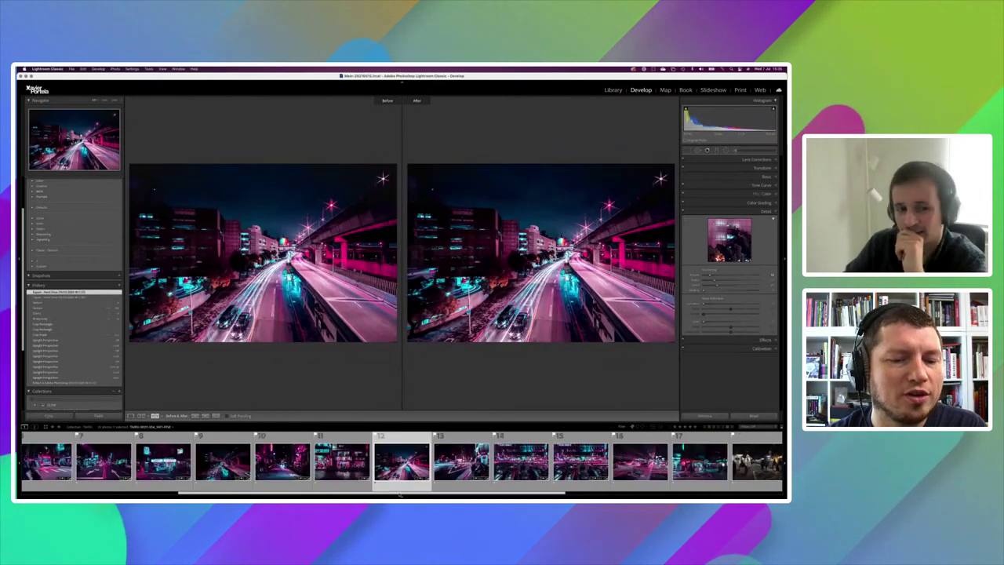
key(Right)
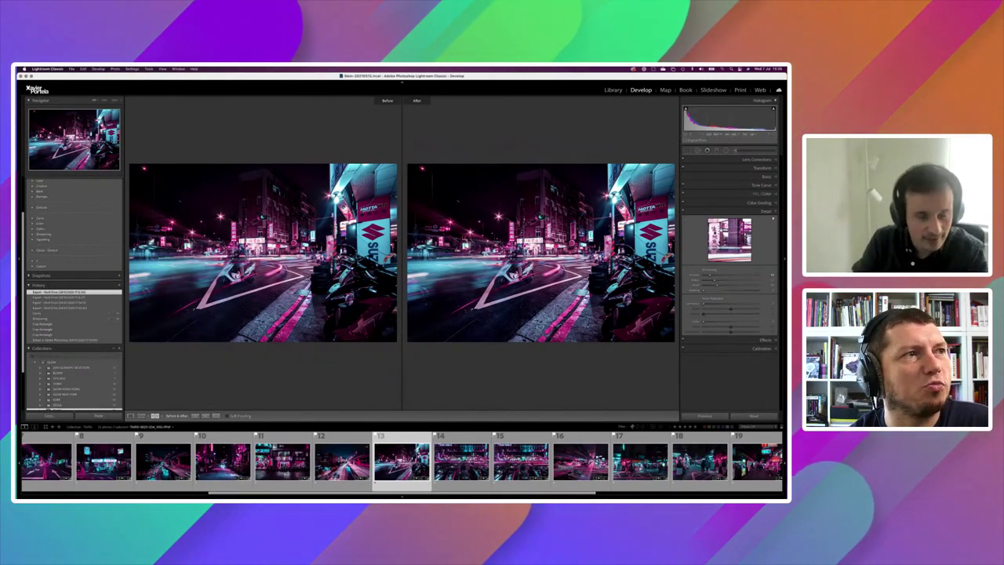
Step: Back in the Library, select the neon storefront scooter photo and dismiss its Edit In menu
click(615, 90)
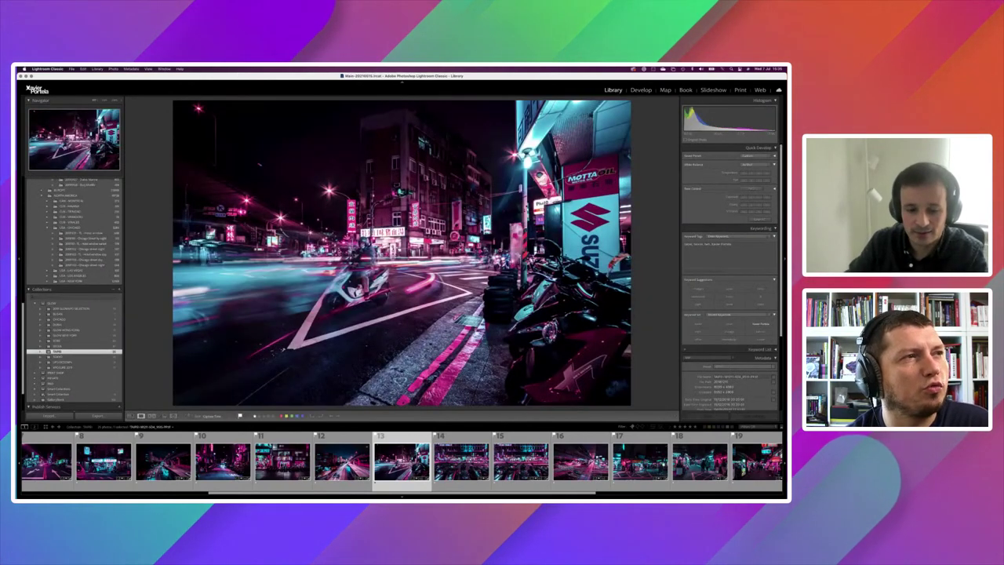
click(283, 461)
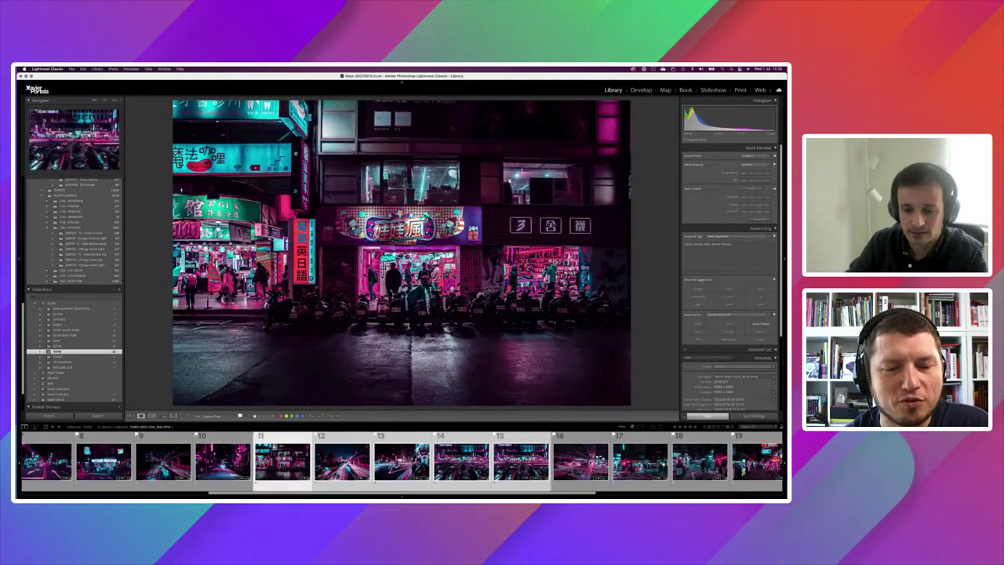
right_click(562, 356)
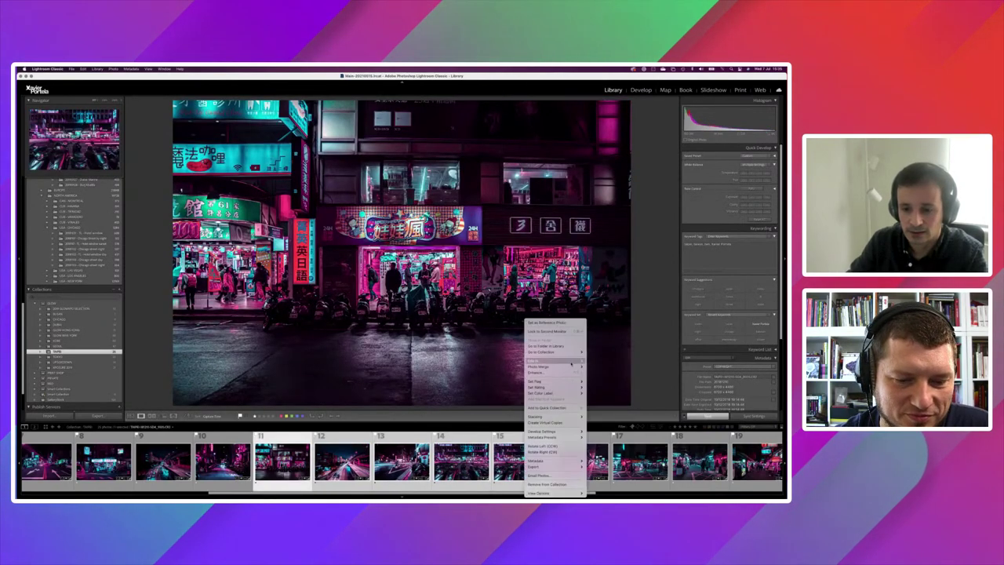
mouse_move(553, 360)
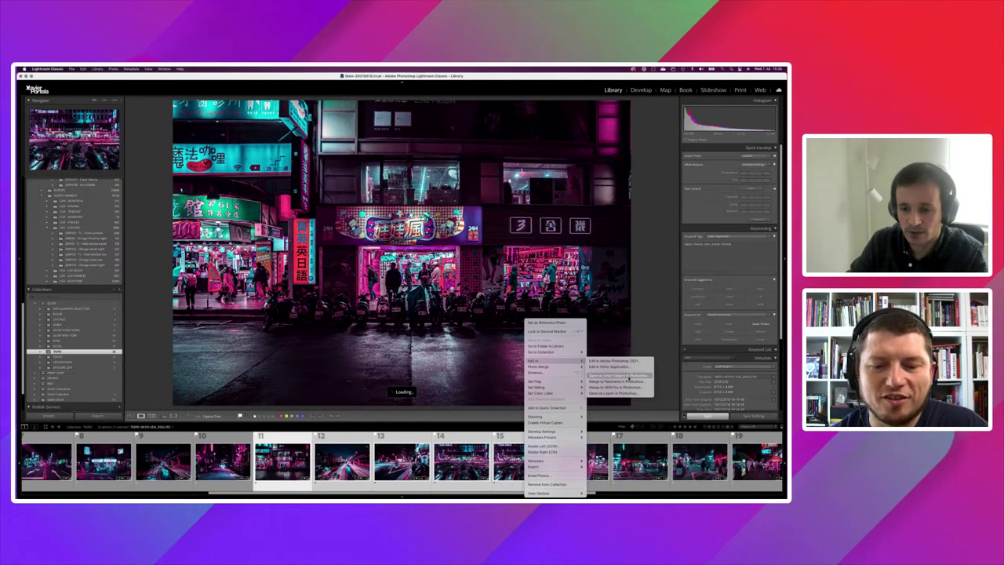
click(624, 381)
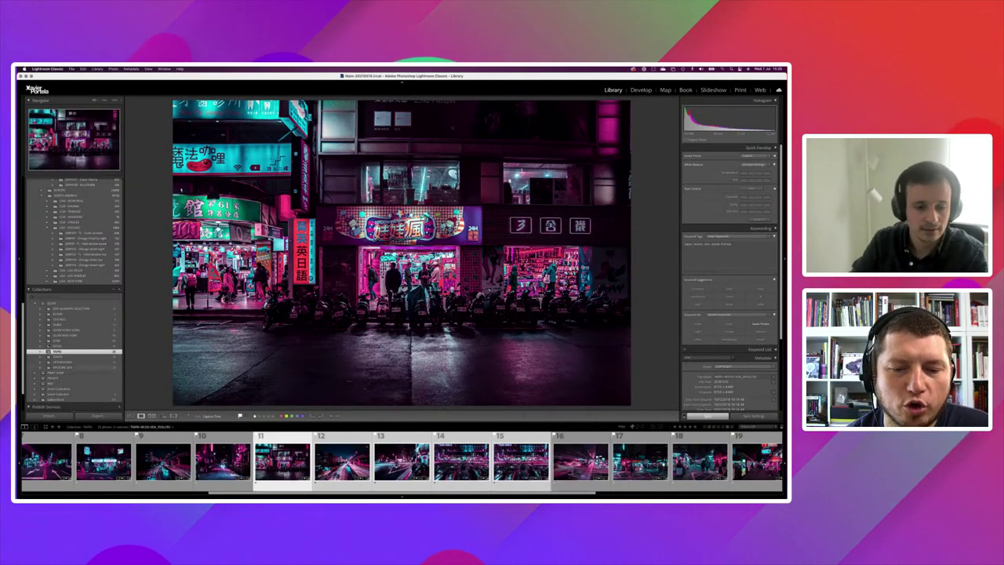
Step: Step back to the highway traffic photo and compare it in Before/After
key(Left)
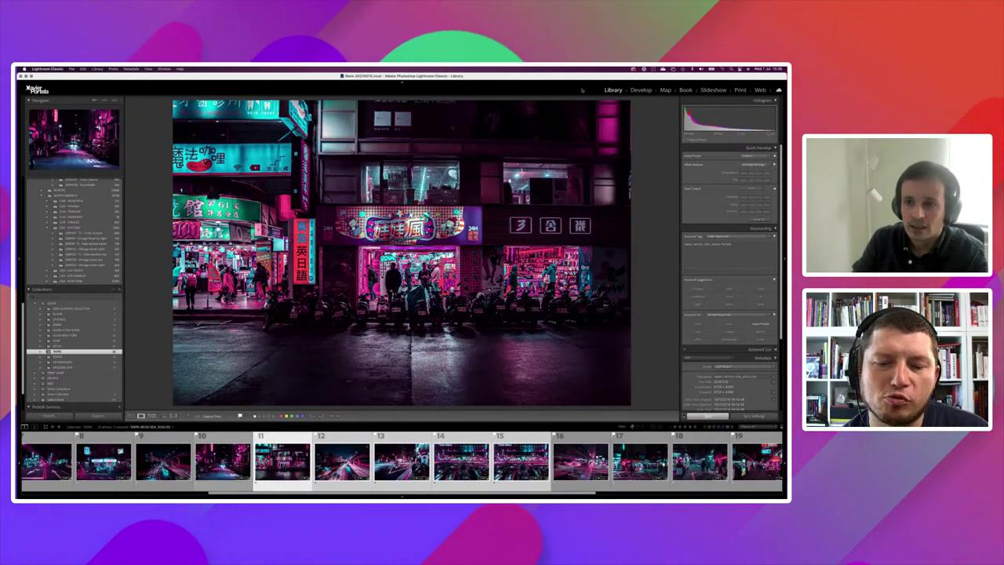
key(Left)
key(d)
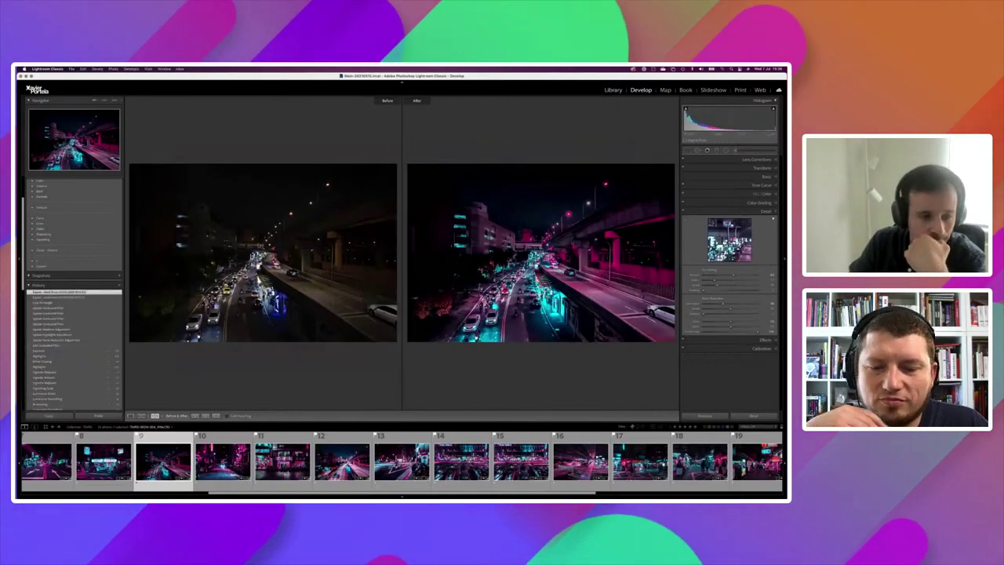
Step: Return to the Library, view the KOBE collection's lantern photo, then open CHICAGO
key(e)
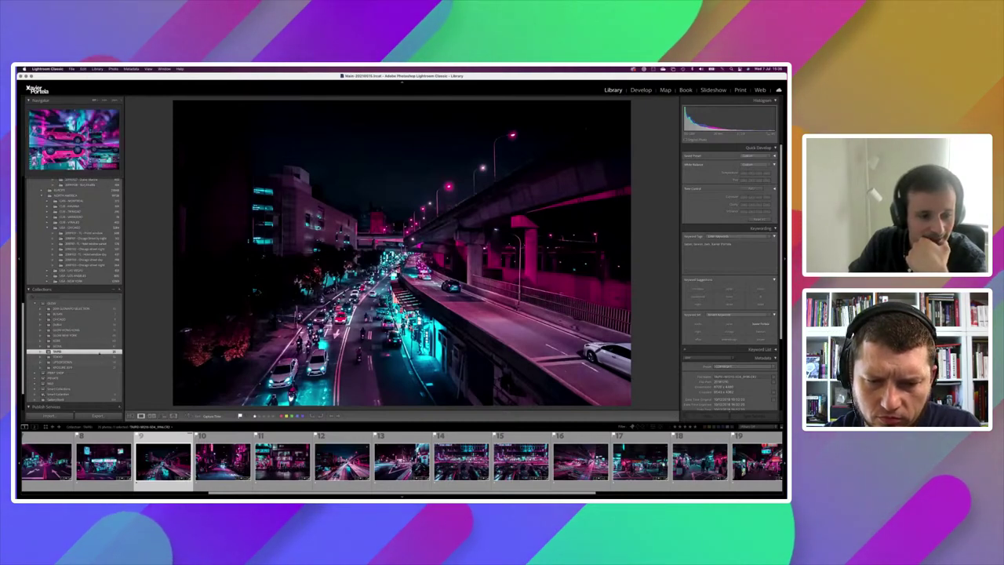
click(83, 316)
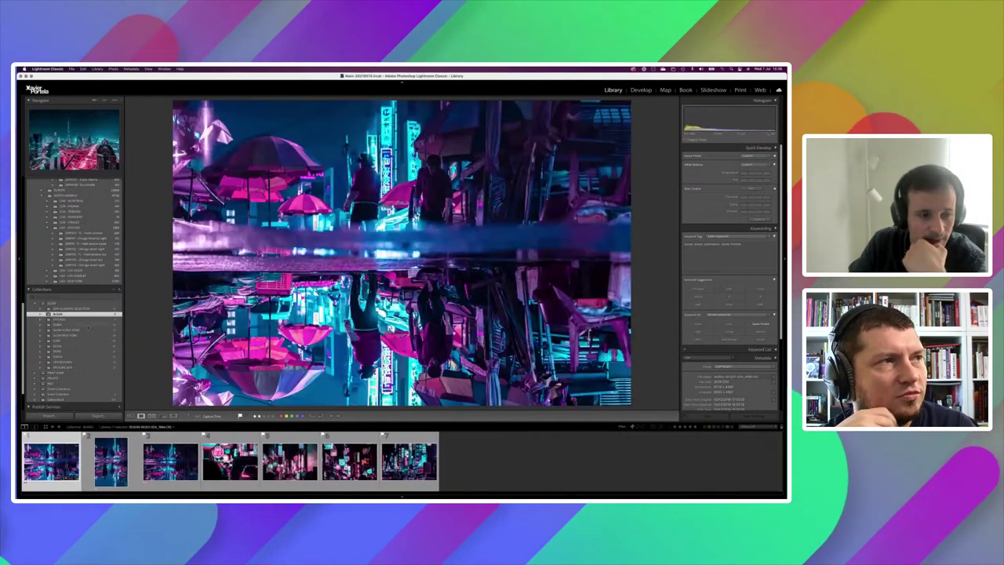
click(87, 342)
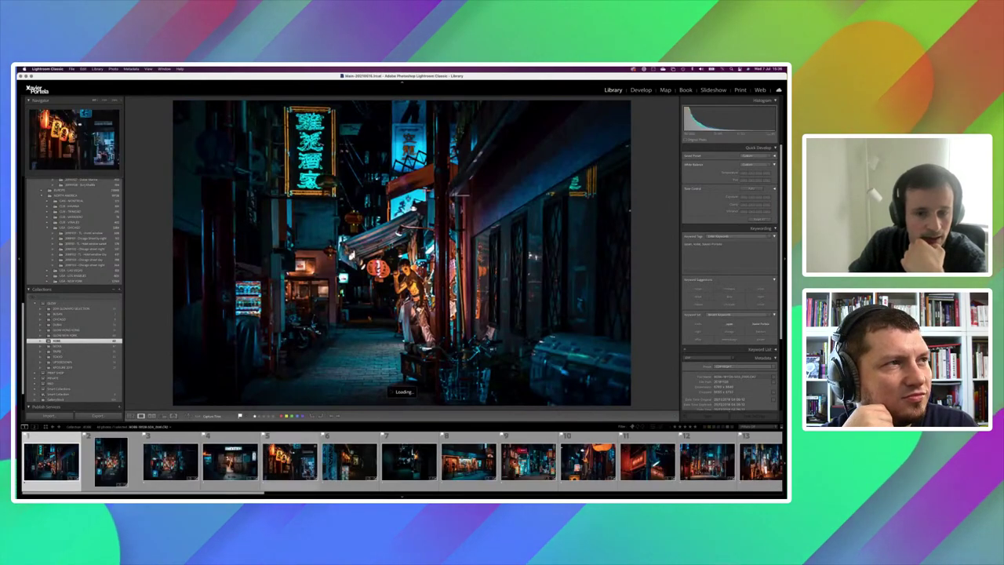
click(290, 461)
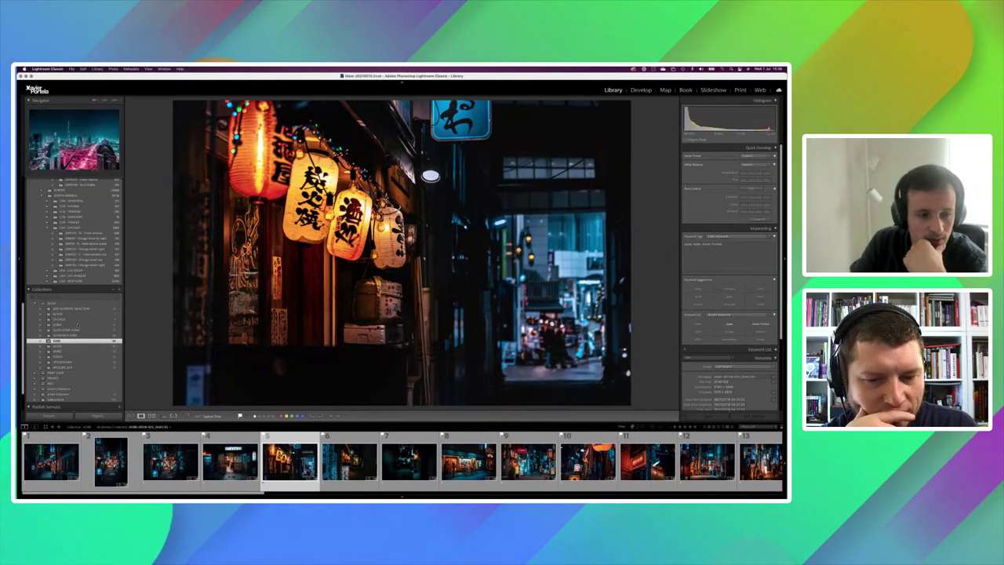
click(84, 322)
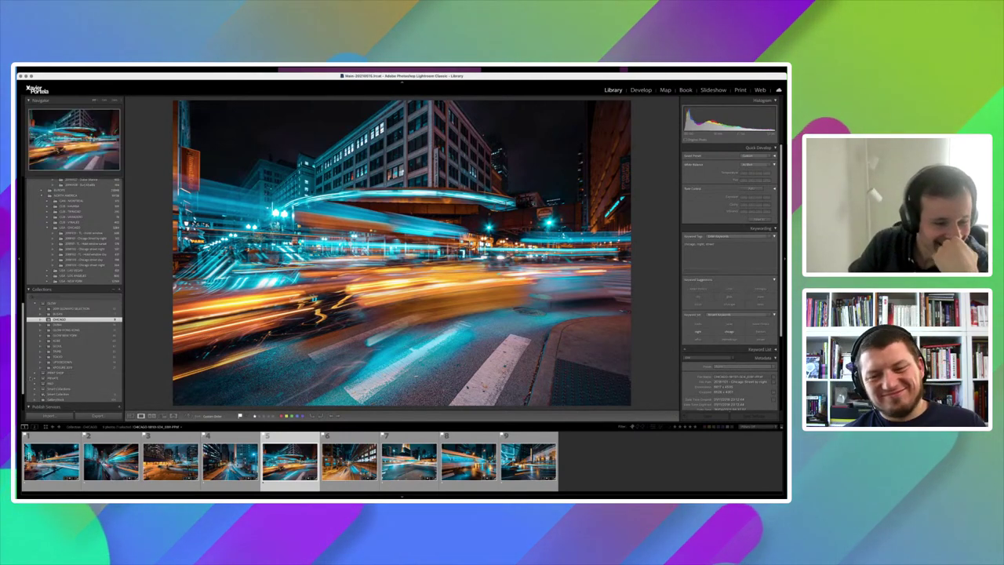
Step: Open the sunset-bridge collection and show its Tokyo aerial photo (thumbnail 4) in Before/After
click(55, 383)
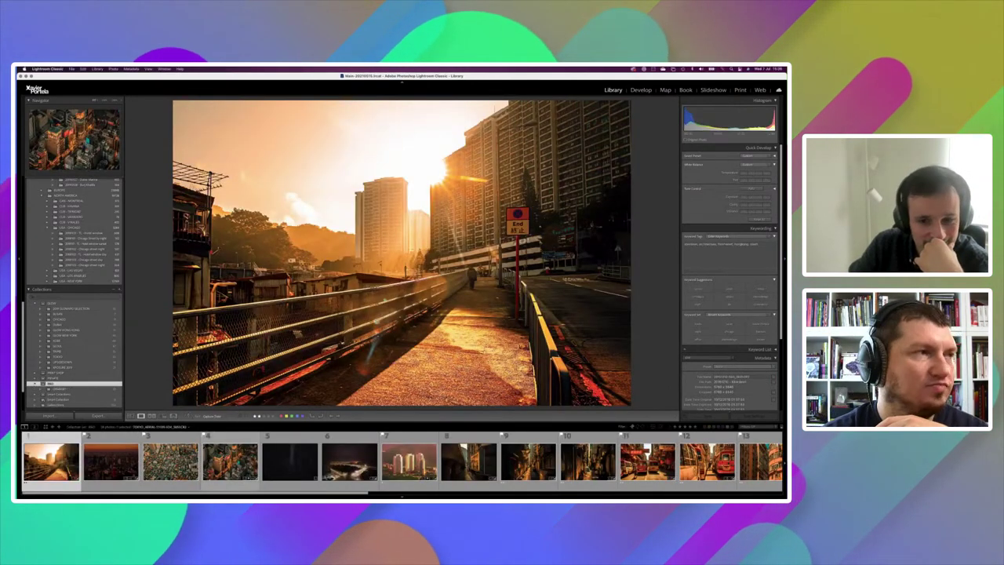
click(230, 461)
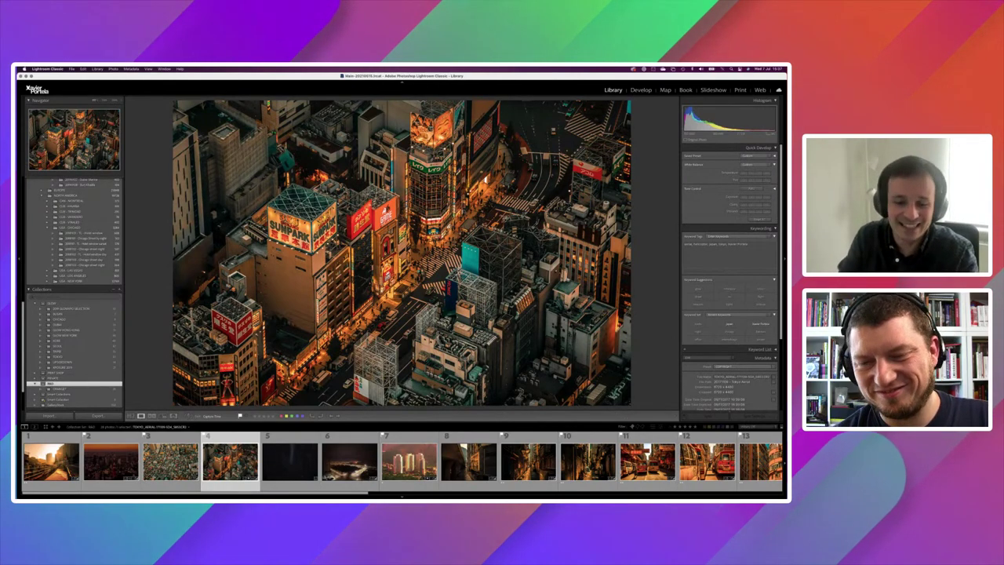
key(d)
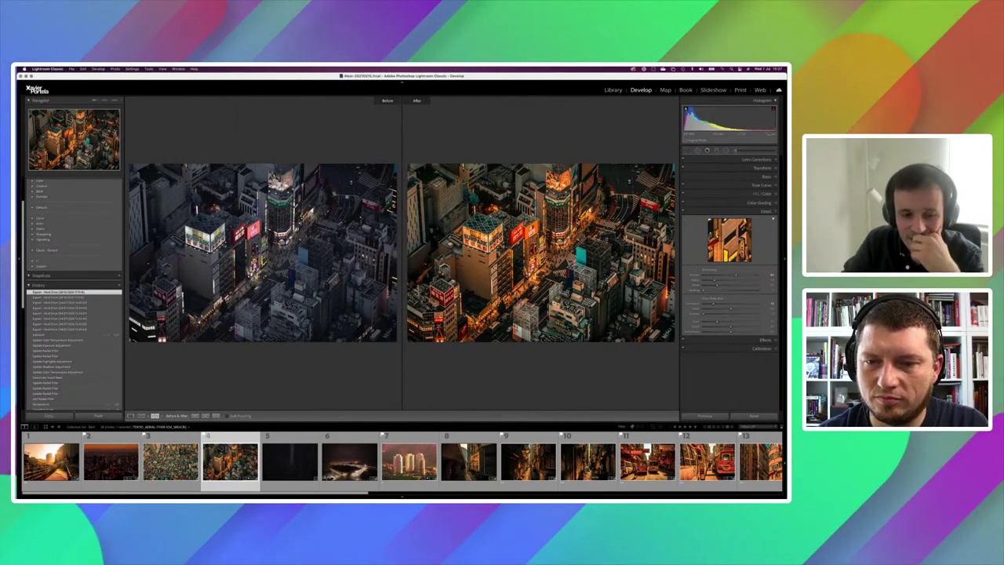
Step: Check the rooftop mosaic photo, switch to single view, and open the orange high-rise photo (thumbnail 17)
click(171, 463)
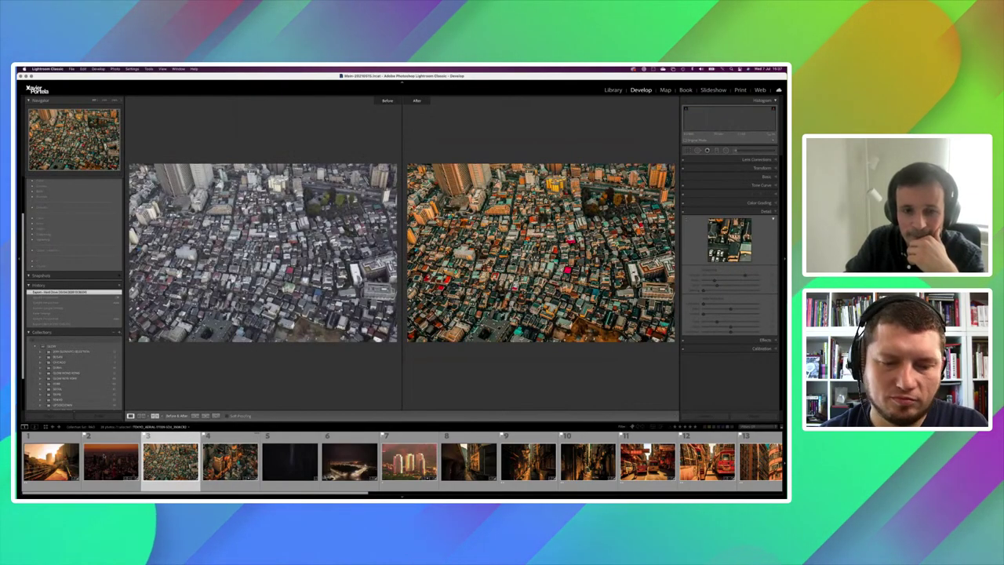
key(y)
key(Left)
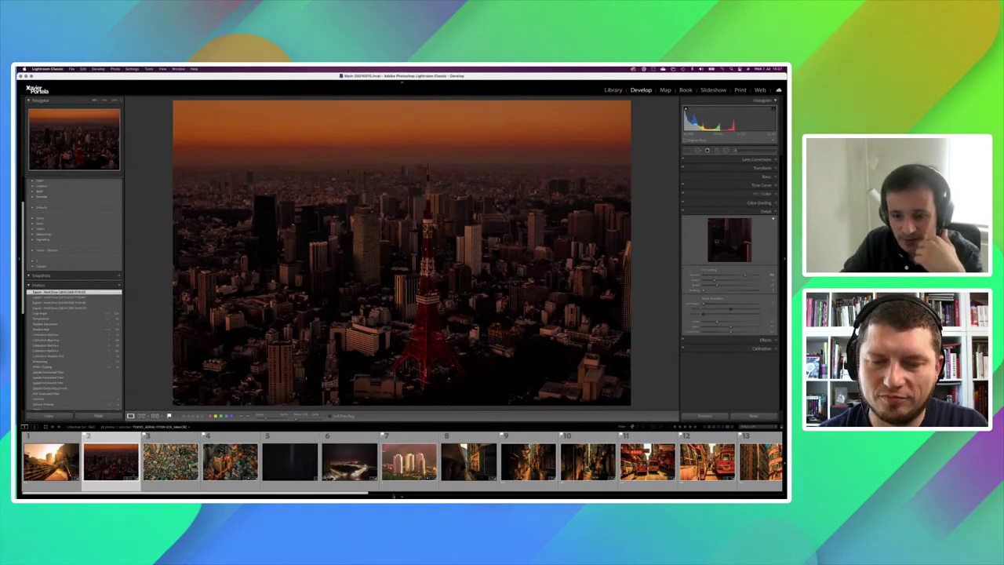
drag(369, 492, 644, 484)
click(397, 461)
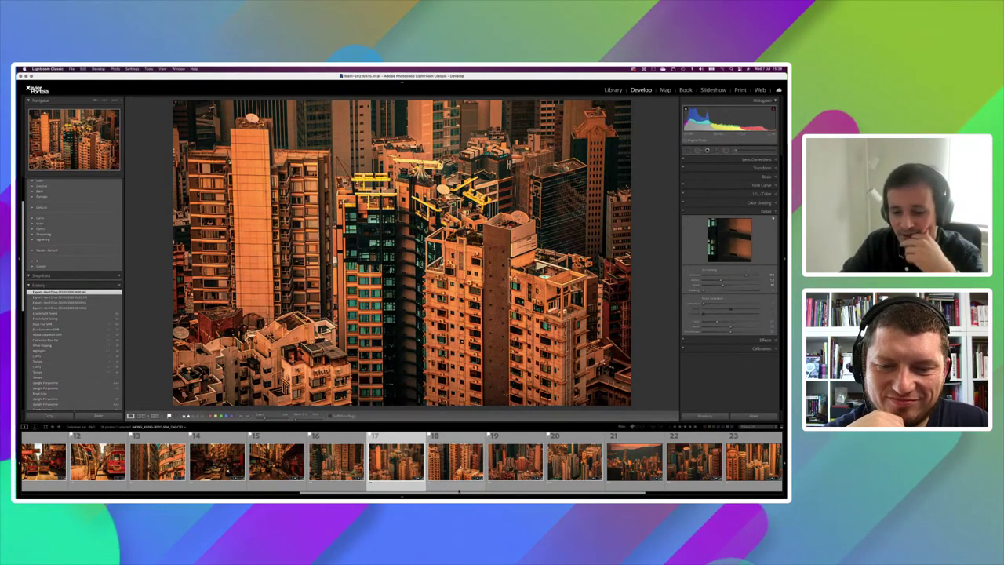
Step: Scroll the filmstrip and toggle the left panel off and back on with F7
drag(448, 491, 572, 491)
scroll(401, 463, left, 3)
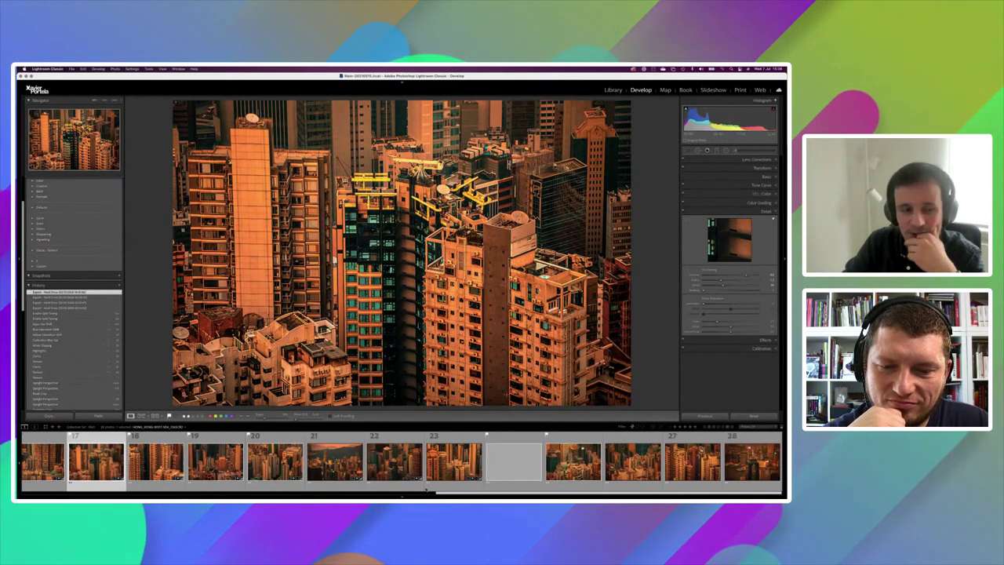
scroll(401, 463, left, 5)
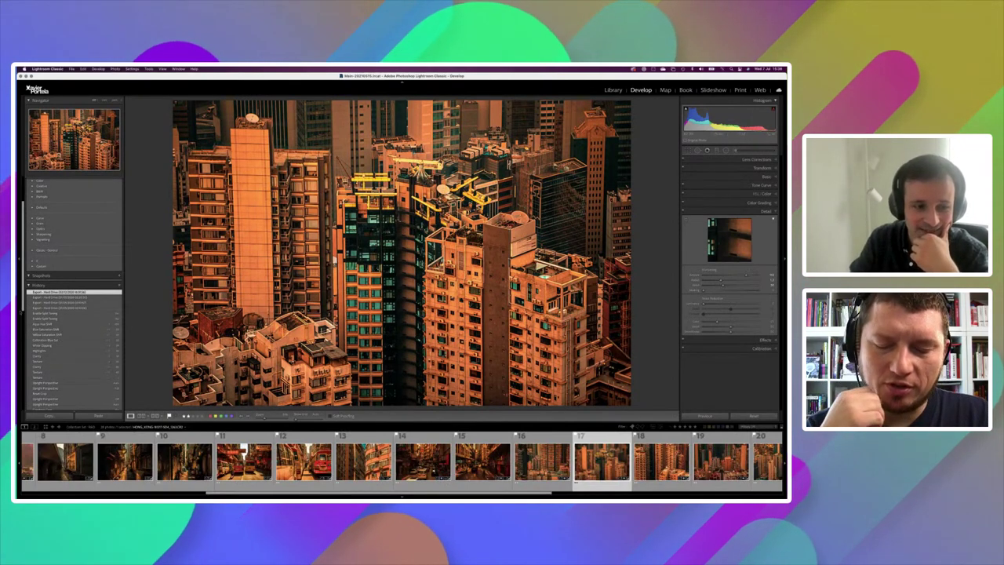
key(F7)
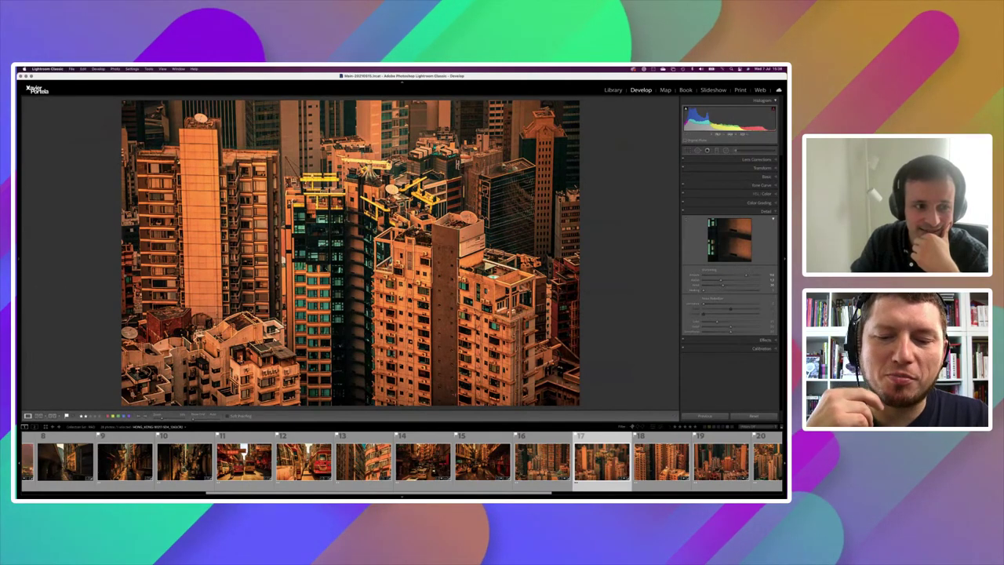
key(F7)
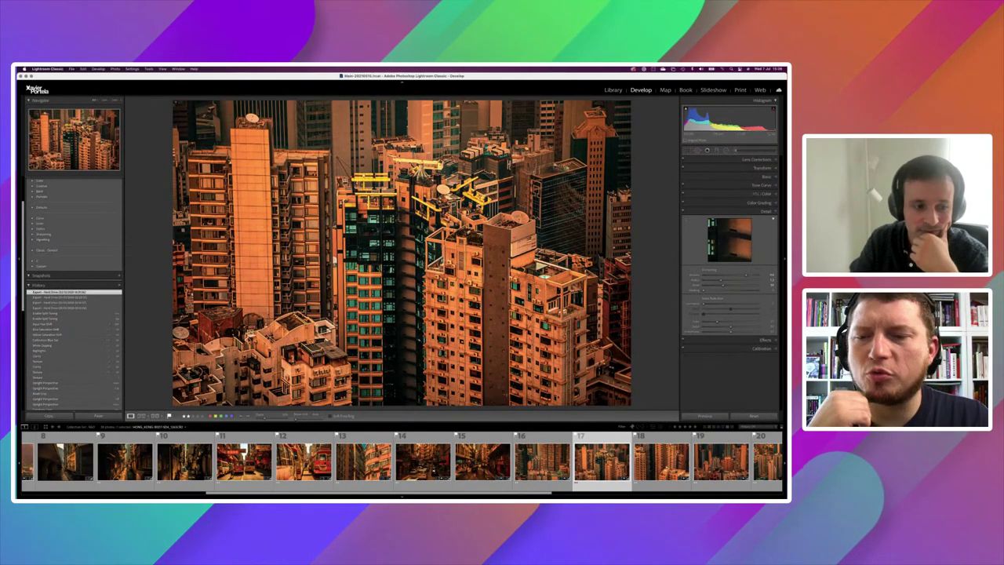
Step: Collapse the History panel to reveal Collections and return to the Library module
scroll(74, 314, down, 3)
scroll(75, 314, down, 3)
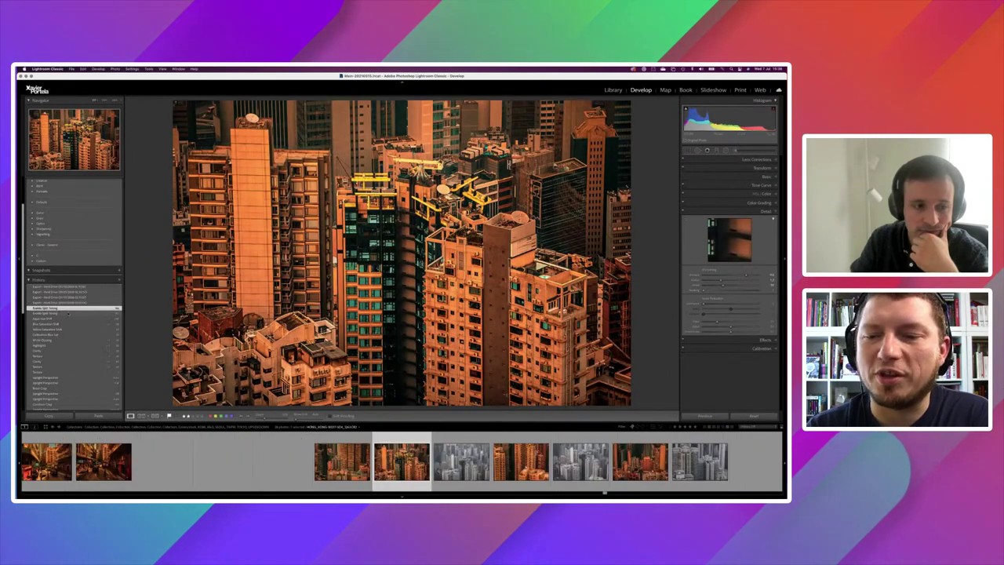
click(38, 280)
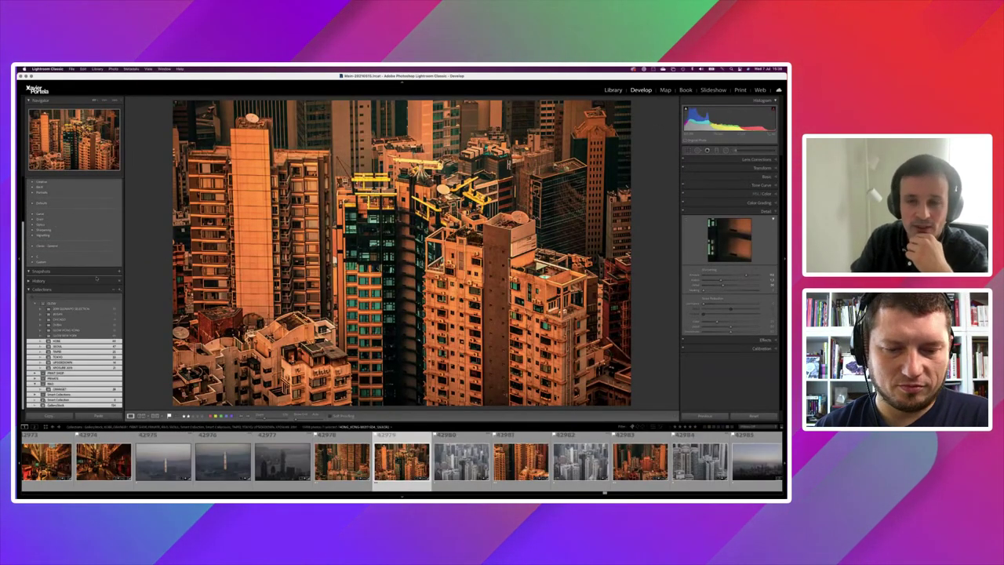
key(e)
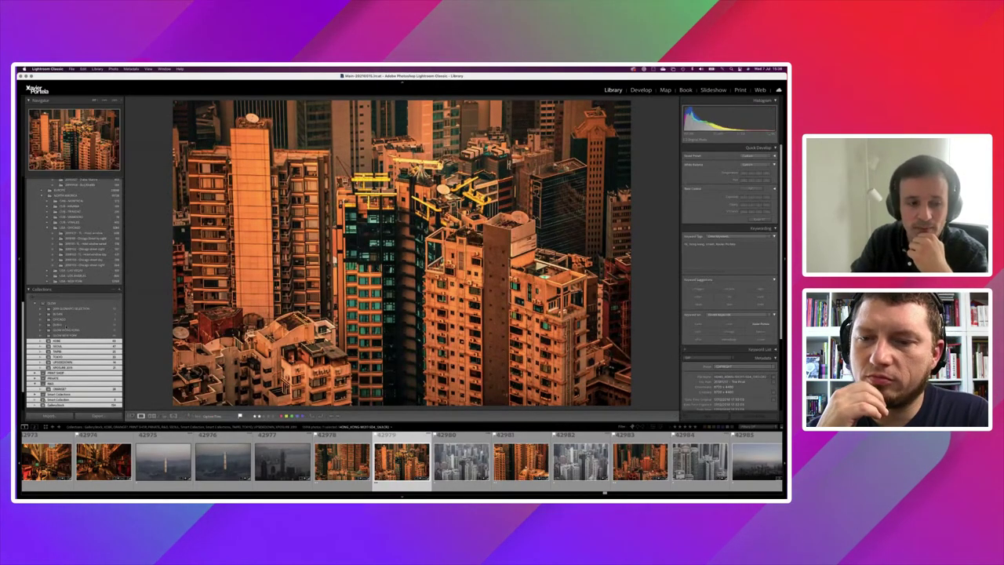
Step: Open the DUBAI collection, showing its cyan skyline over pink light-trail interchanges
click(69, 324)
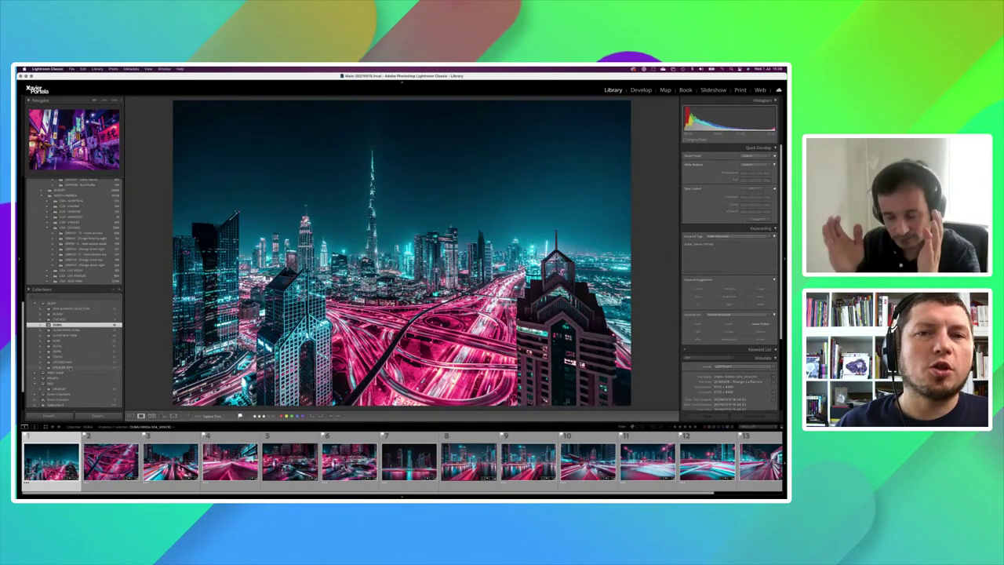
Step: Open the TOKYO collection and browse thumbnails 23, 31 and 26, ending on the Shibuya crossing aerial
click(89, 322)
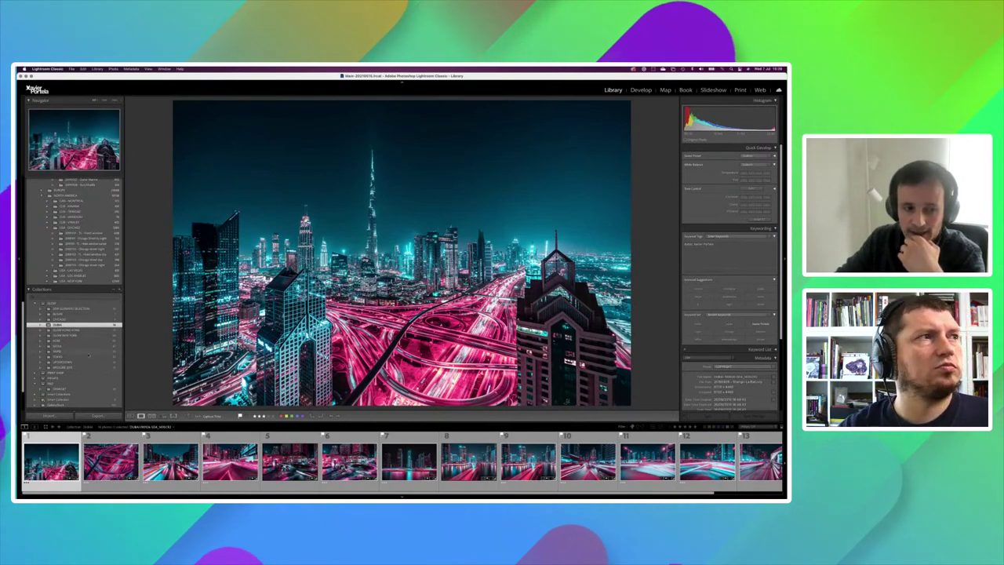
click(78, 356)
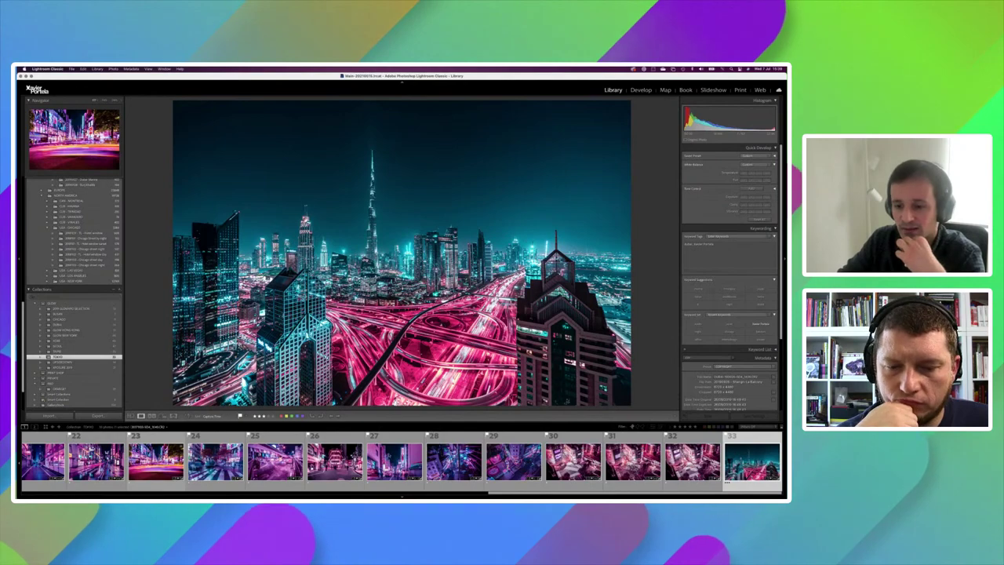
click(155, 461)
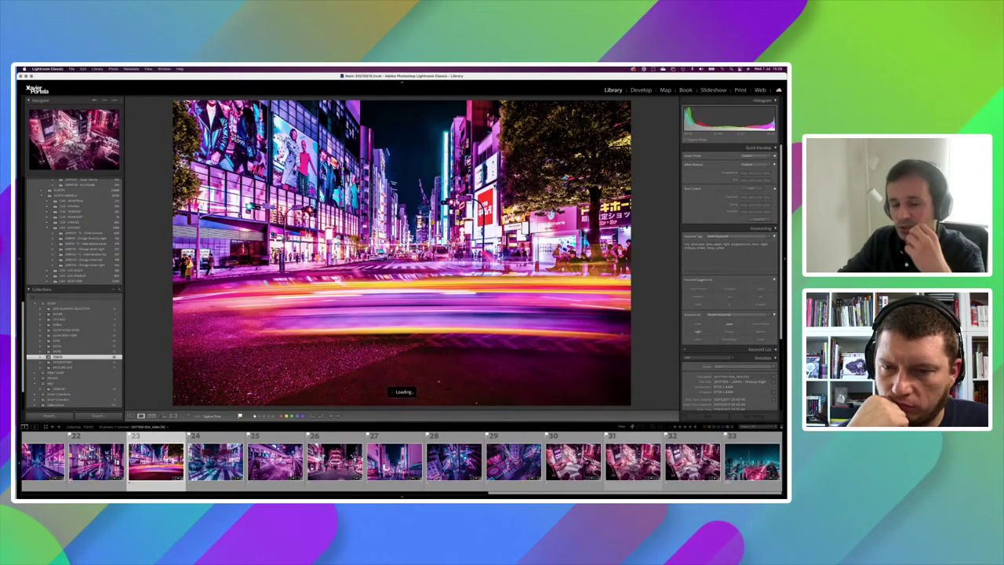
click(633, 461)
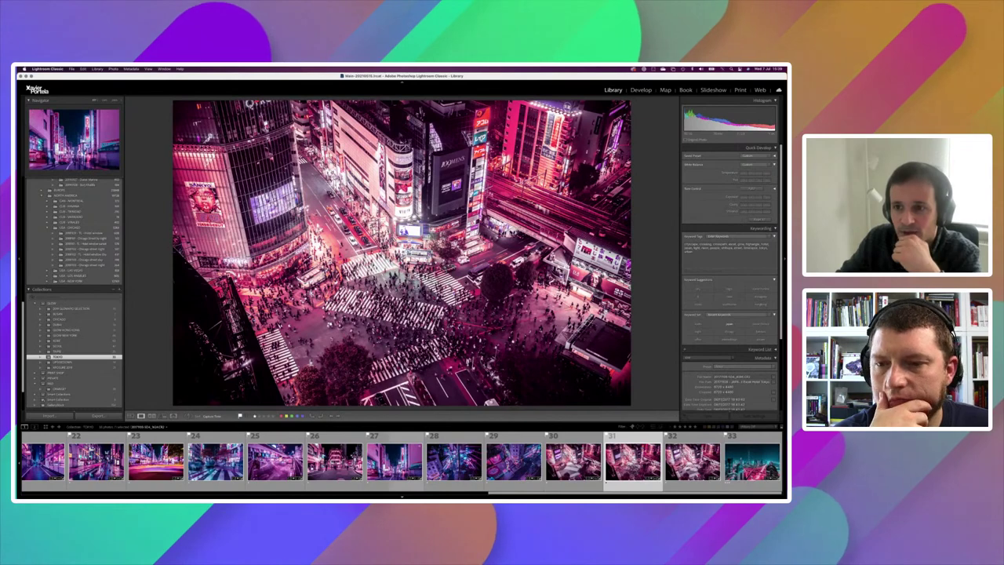
click(335, 462)
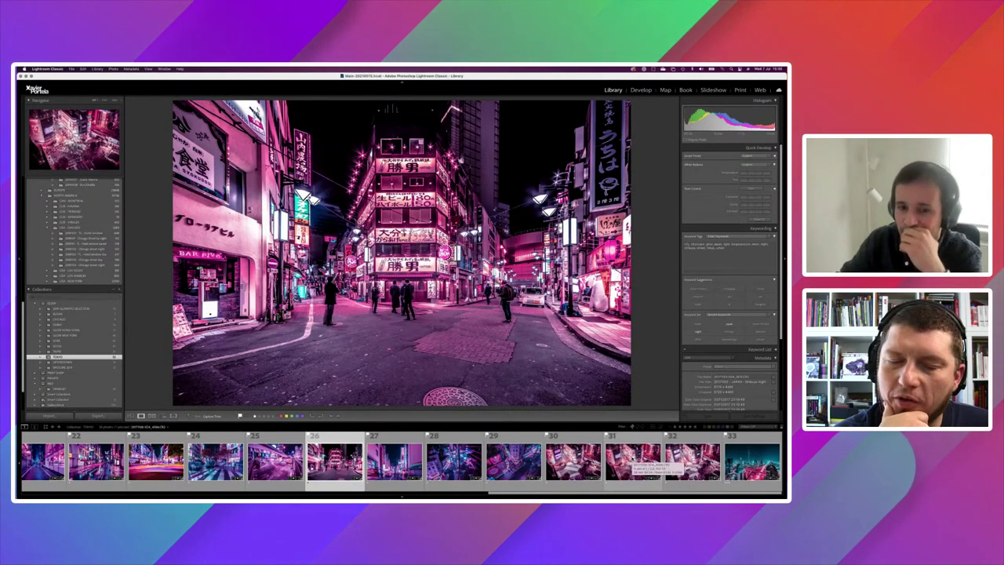
click(634, 461)
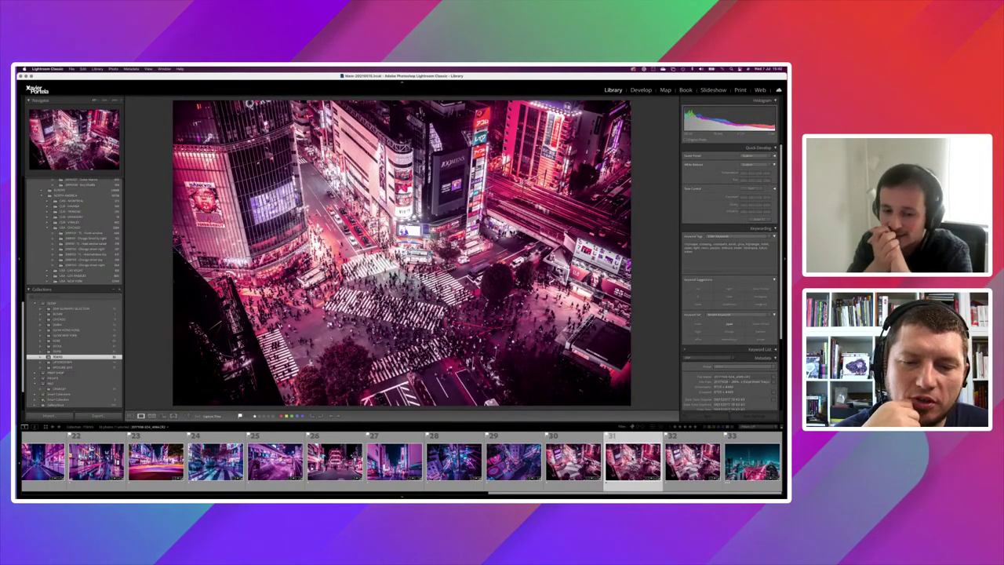